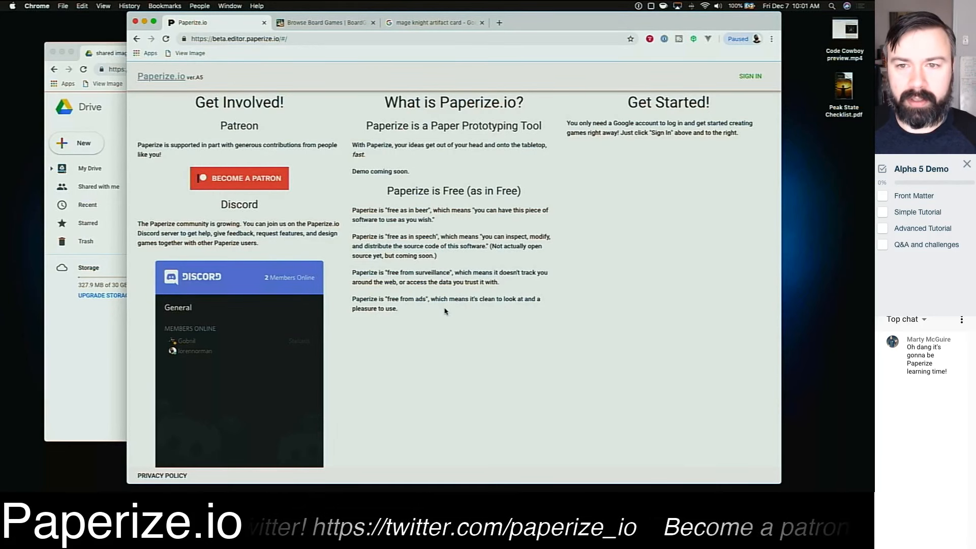
Step: Read through the Paperize.io homepage, highlighting its headings and paragraphs about being free
scroll(445, 311, up, 1)
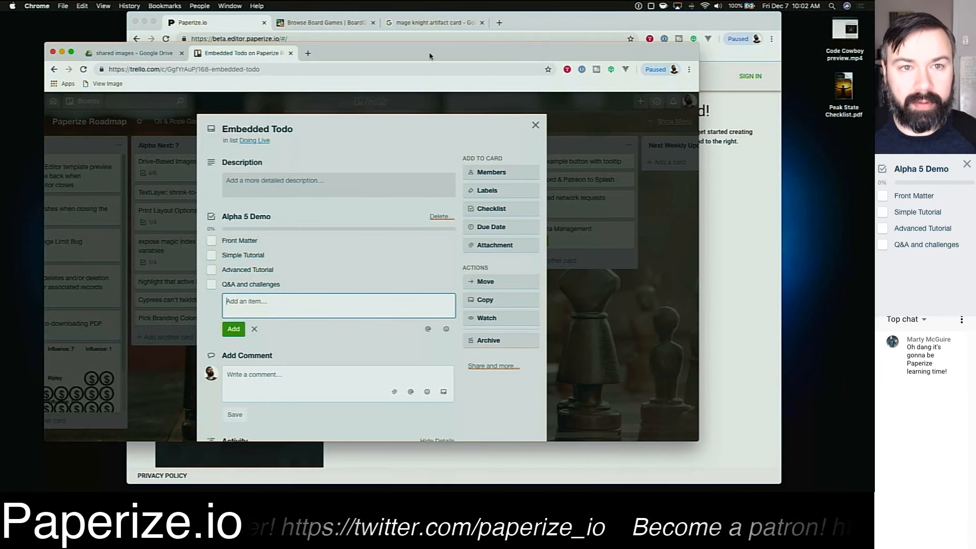
click(558, 24)
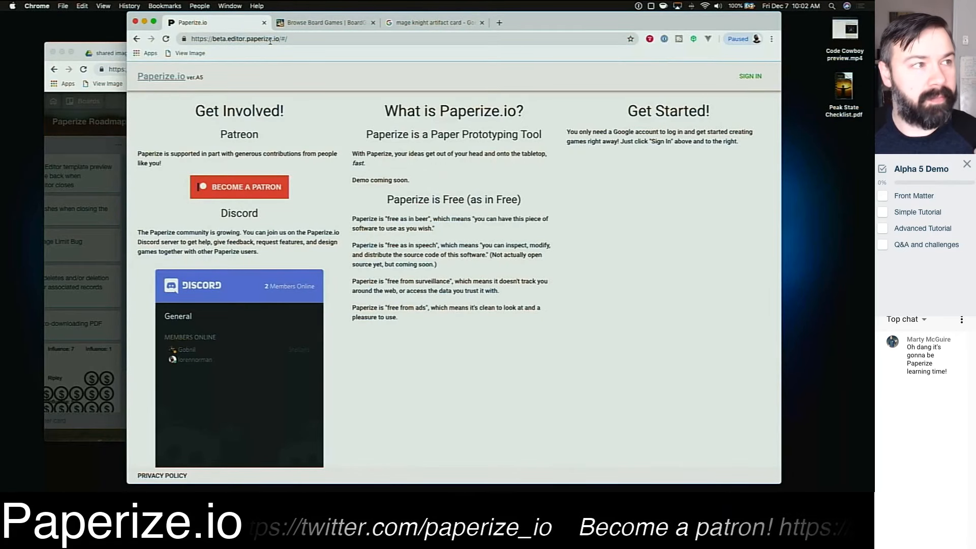
click(242, 41)
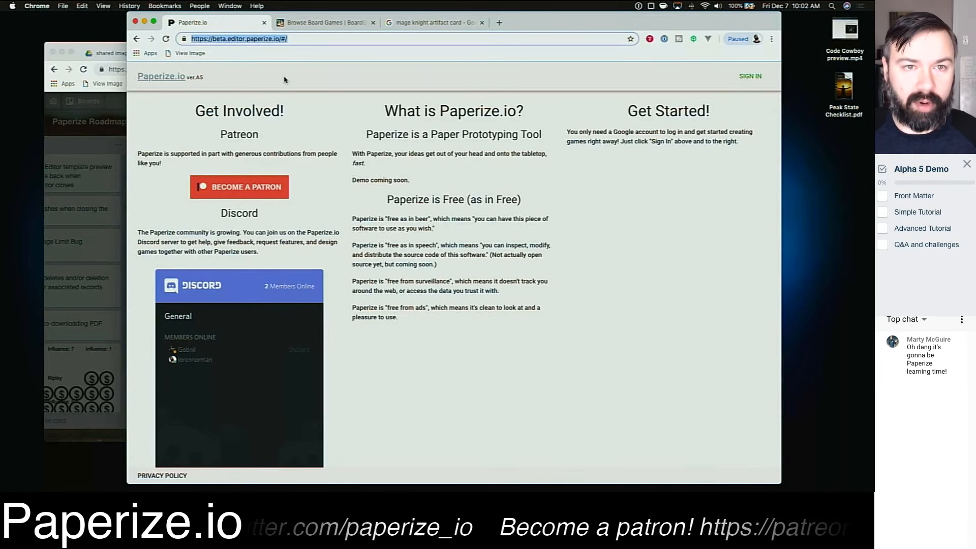
click(308, 83)
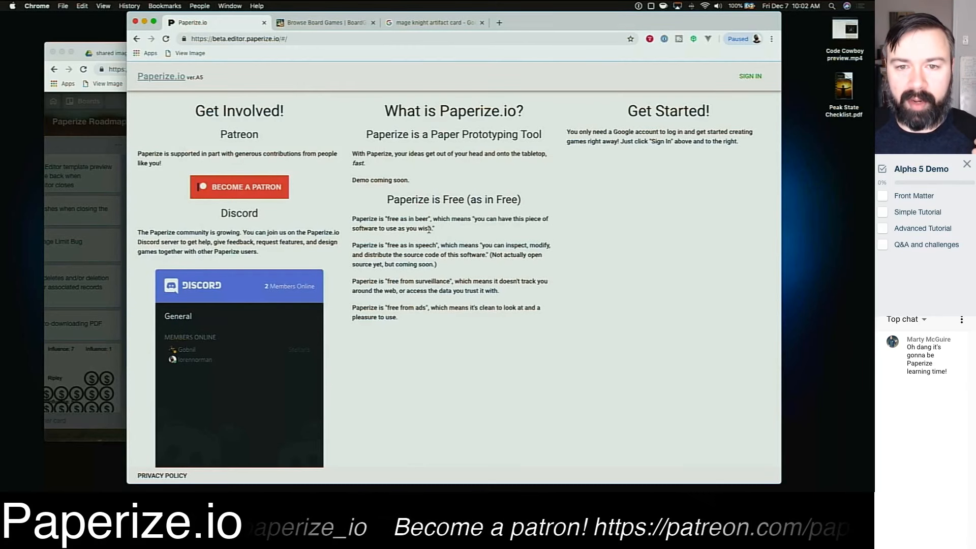
drag(387, 199, 539, 199)
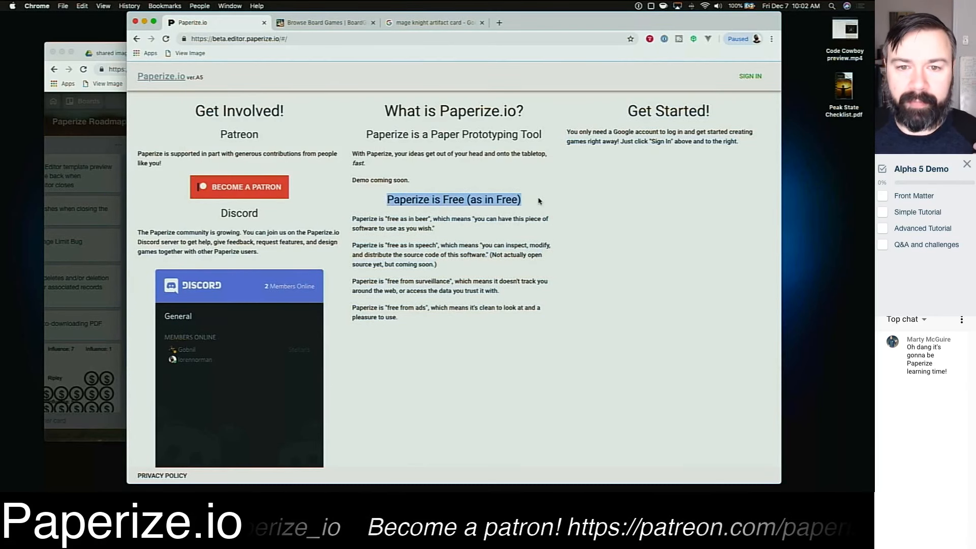
click(538, 202)
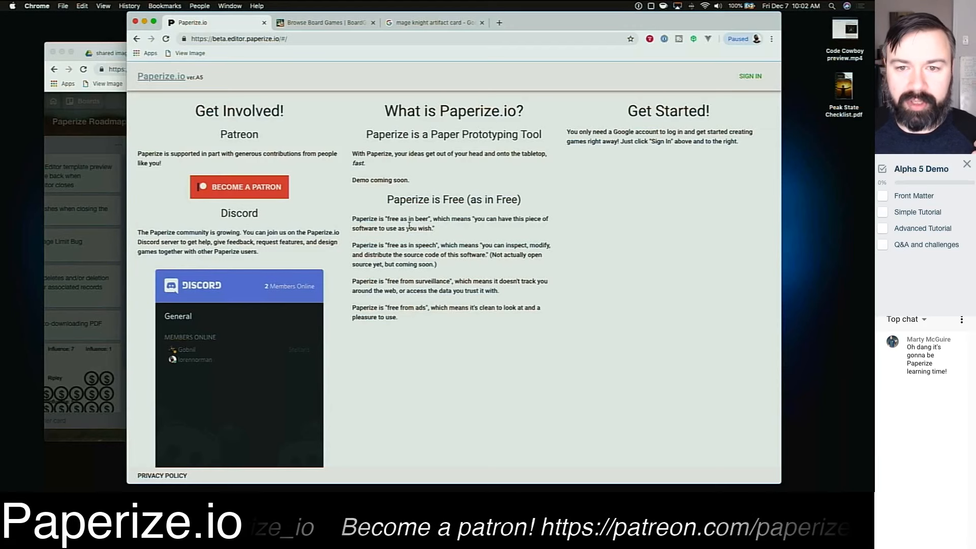
triple_click(412, 219)
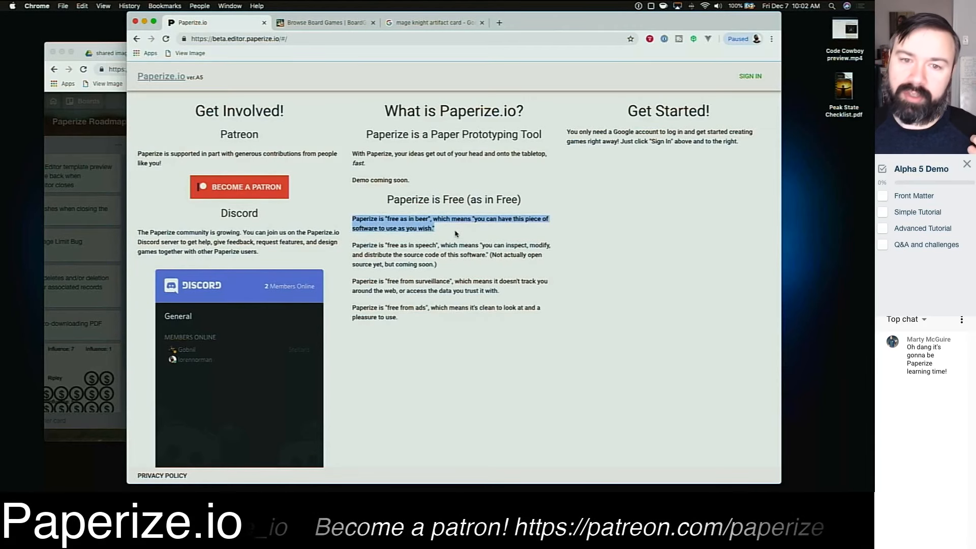
click(453, 264)
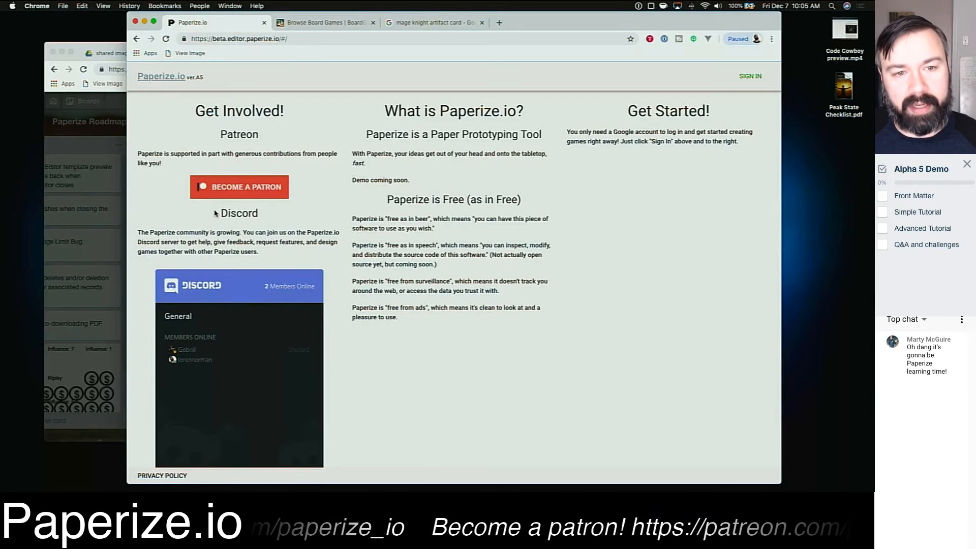
Step: Examine the Discord widget on the homepage, zooming in on its member list
drag(215, 213, 283, 253)
click(281, 254)
scroll(225, 364, up, 5)
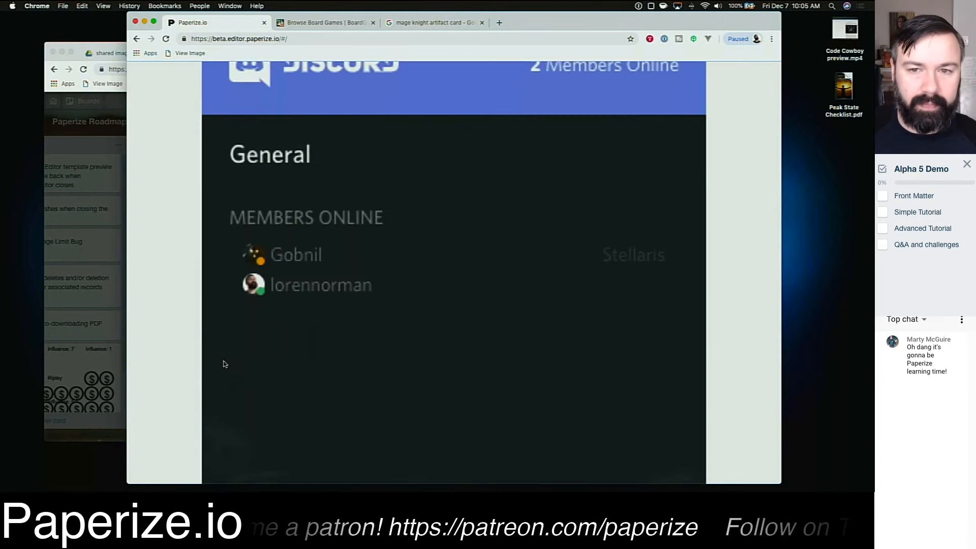
scroll(339, 364, up, 3)
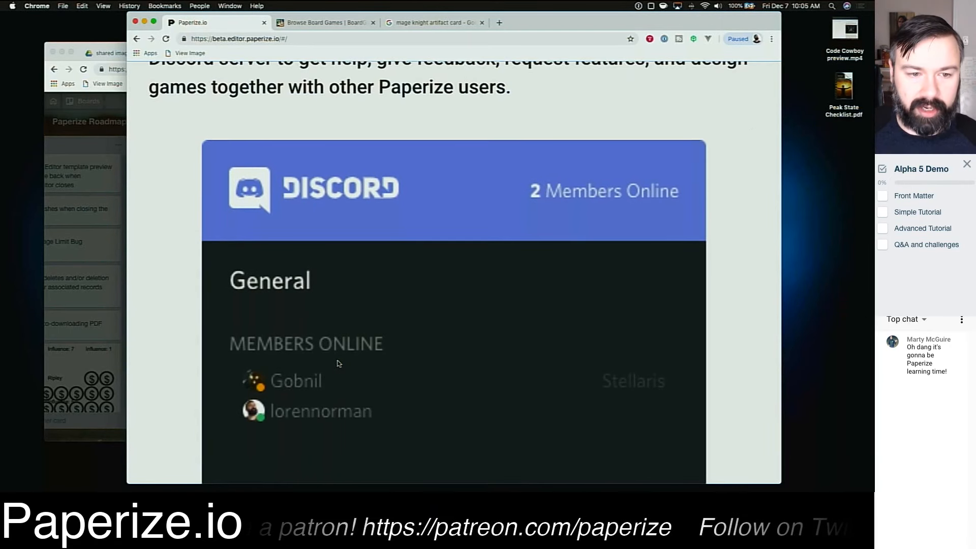
scroll(339, 364, down, 5)
scroll(398, 370, down, 2)
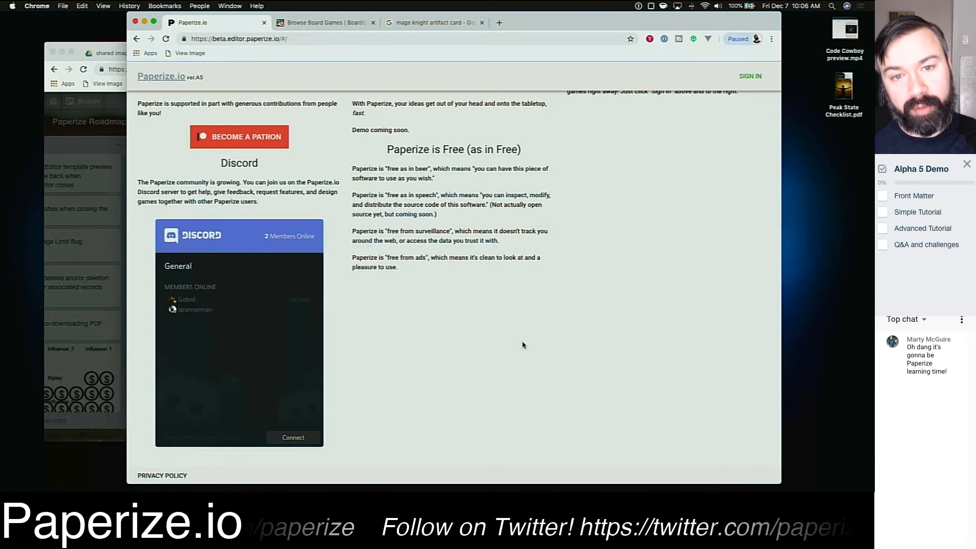
scroll(425, 327, up, 2)
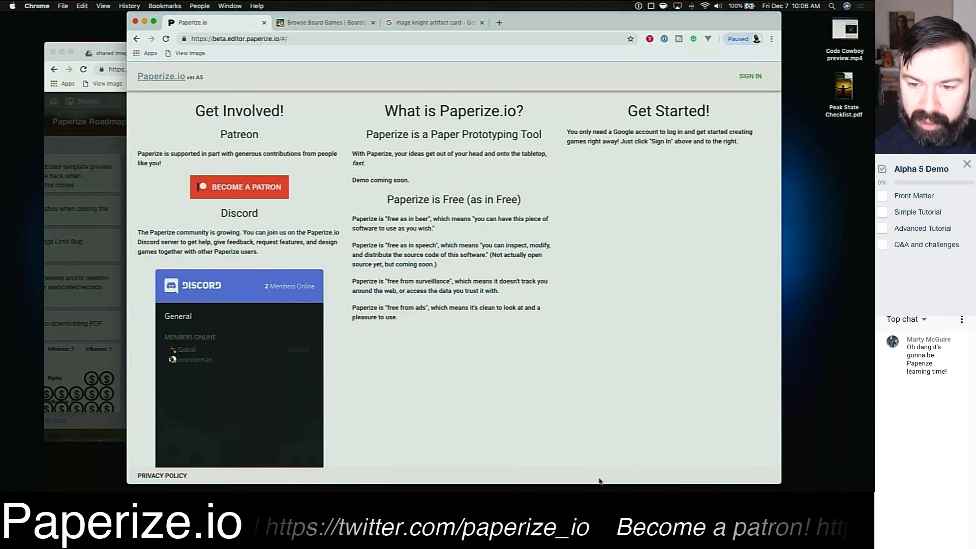
Step: Rearrange the browser windows, enlarging the Paperize window and bringing it back in front of the Trello window
drag(600, 483, 601, 491)
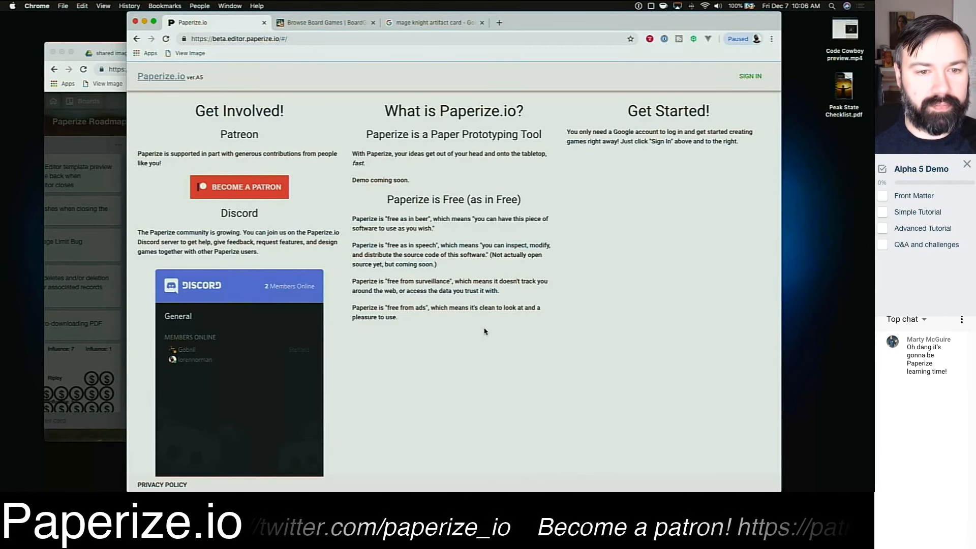
scroll(485, 331, down, 3)
scroll(485, 331, up, 3)
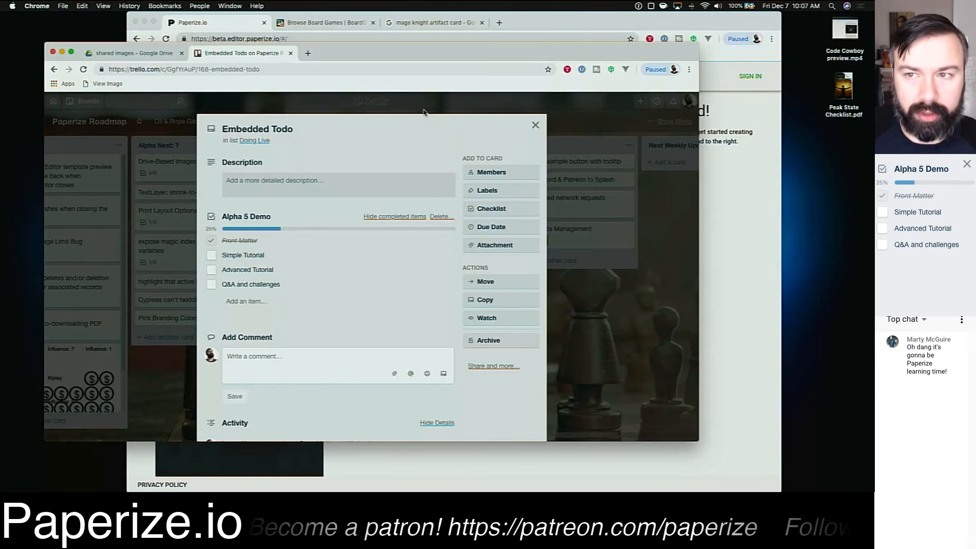
drag(370, 56, 450, 66)
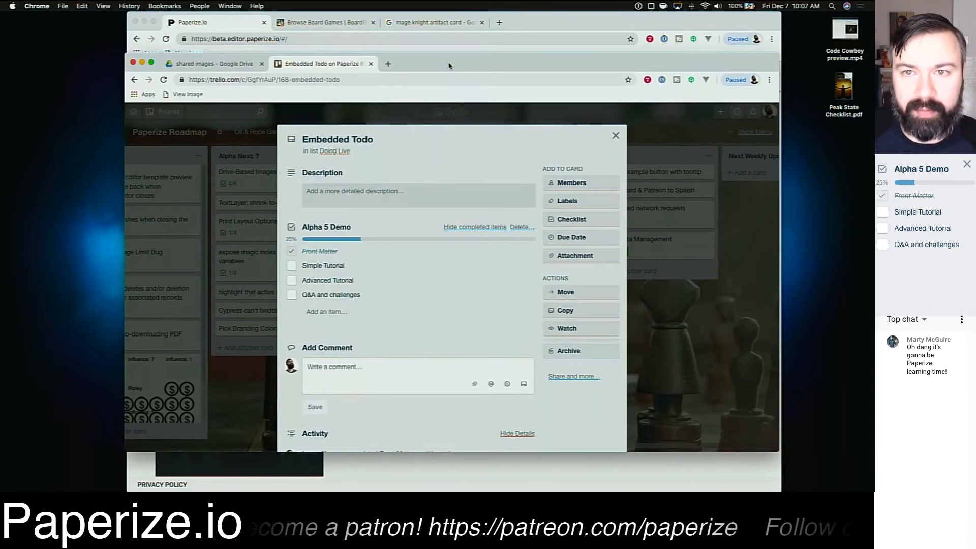
click(517, 39)
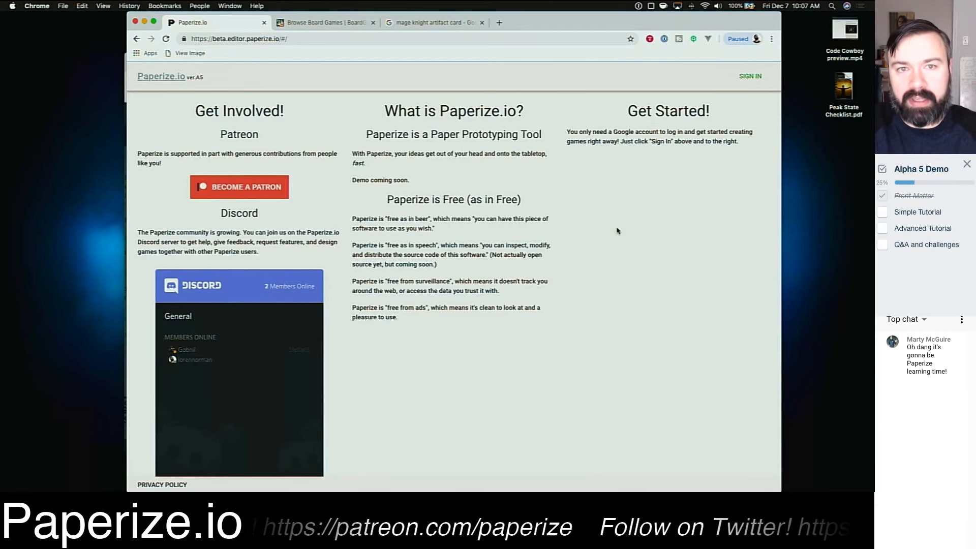
Step: Open a new tab and search Google for love letter board game
key(ctrl+t)
text(love lette)
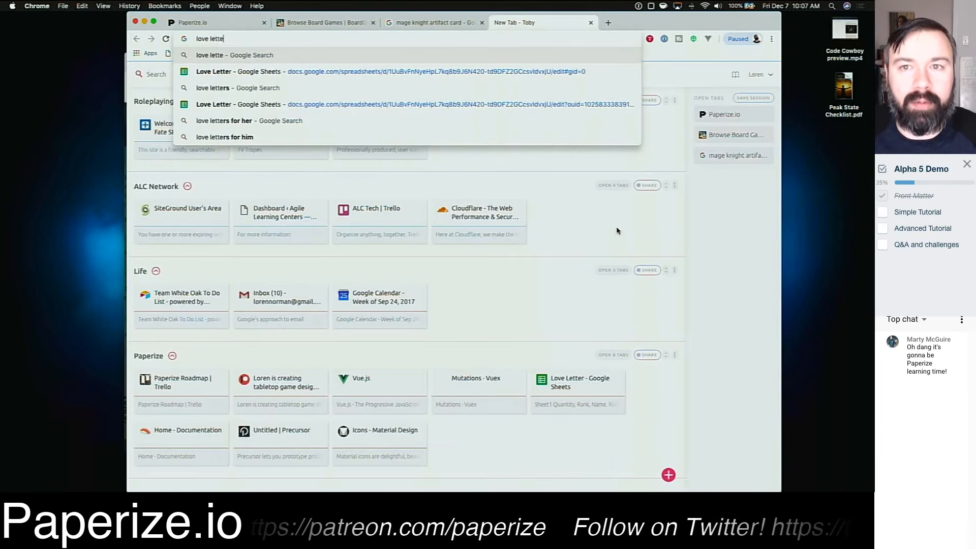
text(r)
key(Return)
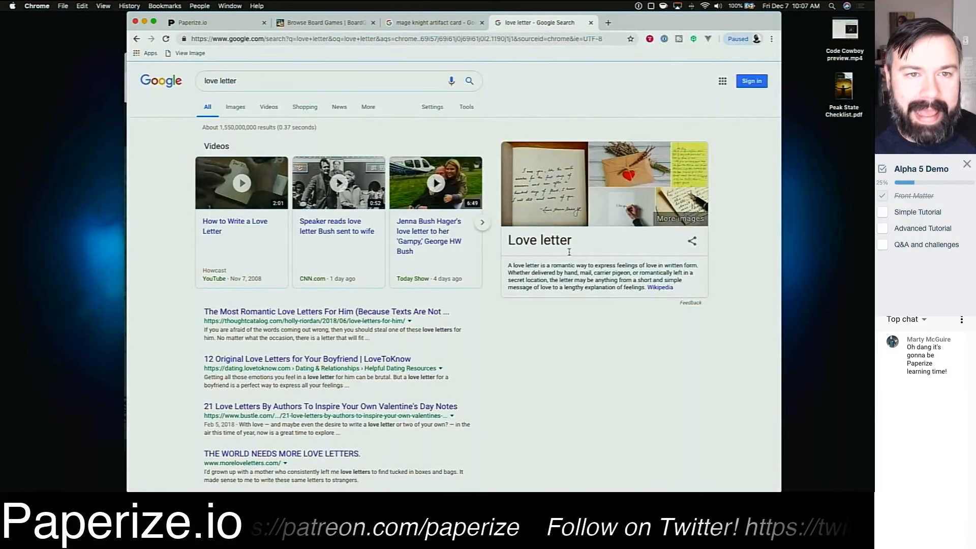
click(294, 79)
text(board )
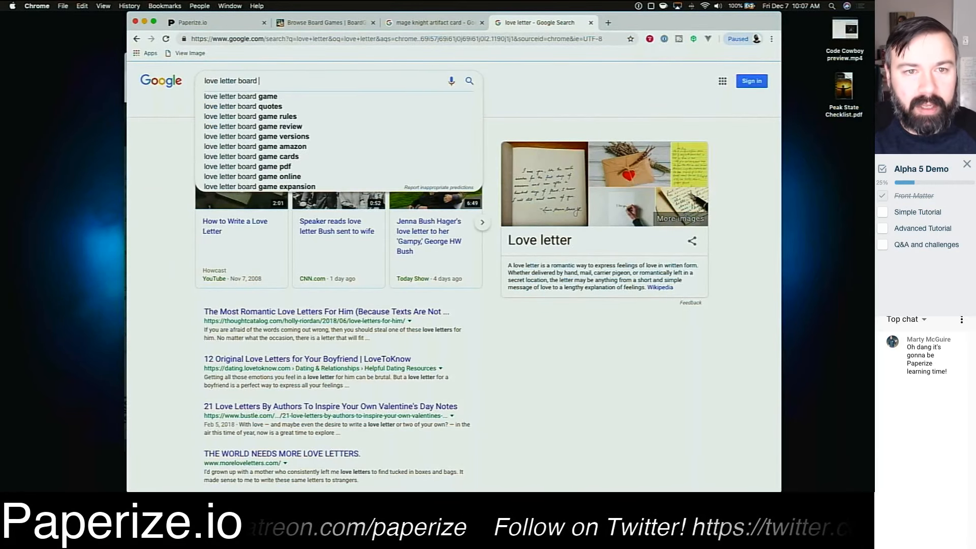
text(game)
key(Return)
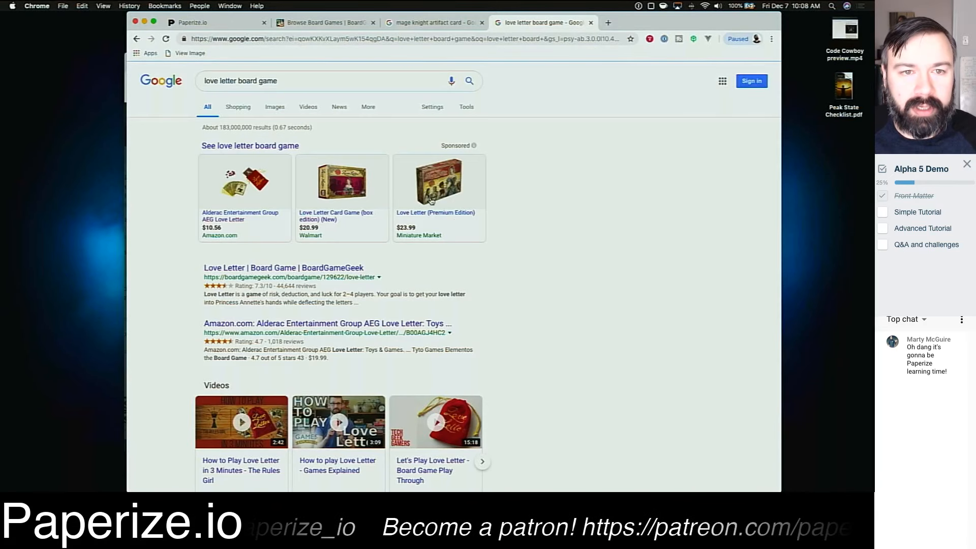
Step: Open the Love Letter card-grid image from Google Images on the Across the Board Cafe product page in full view
click(266, 108)
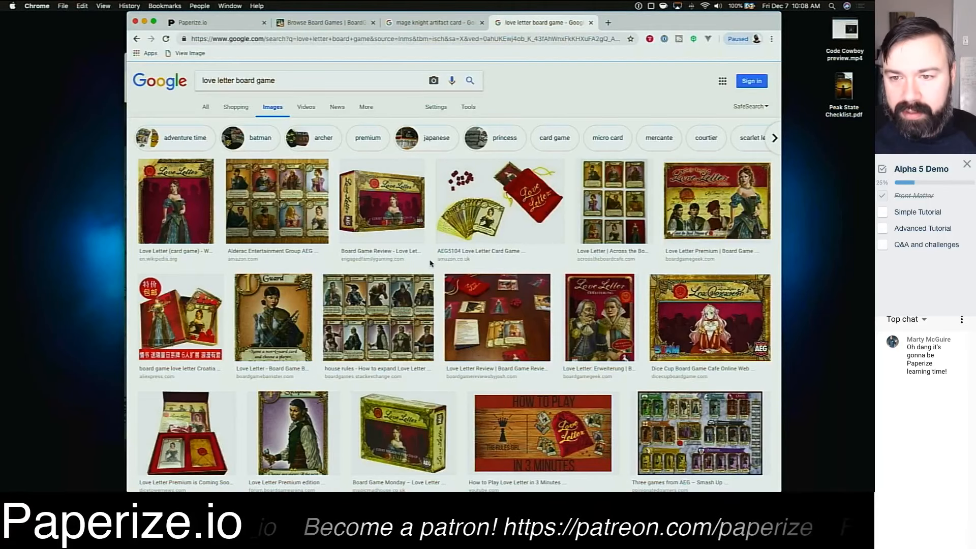
click(610, 205)
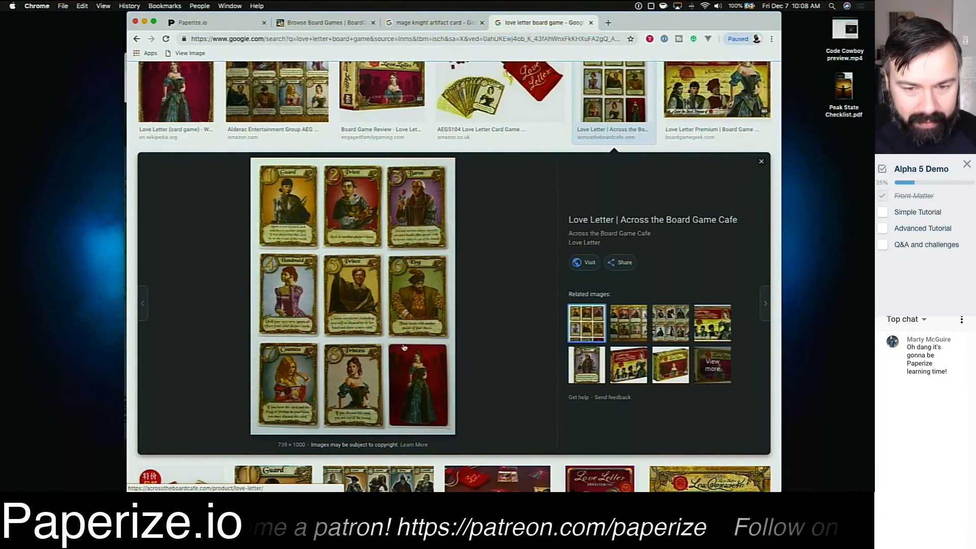
click(406, 275)
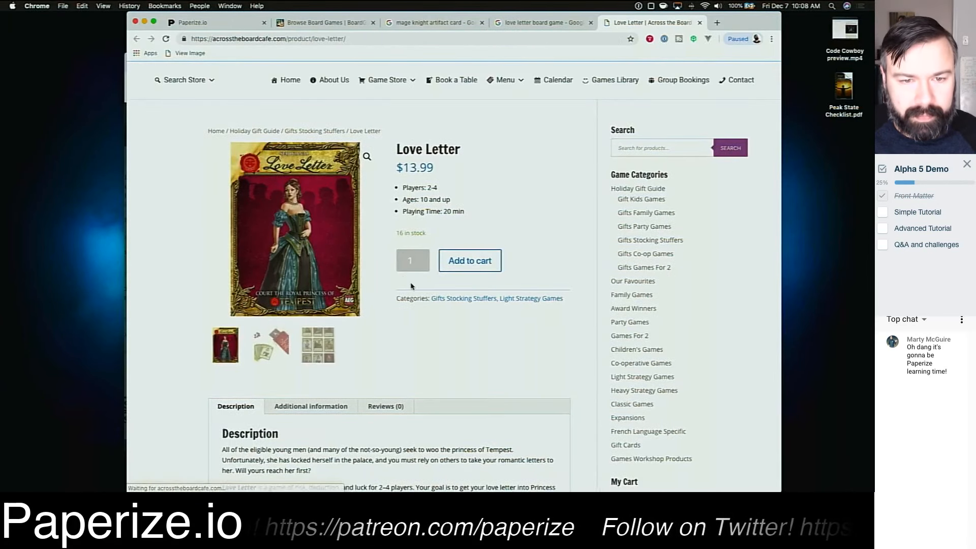
click(320, 358)
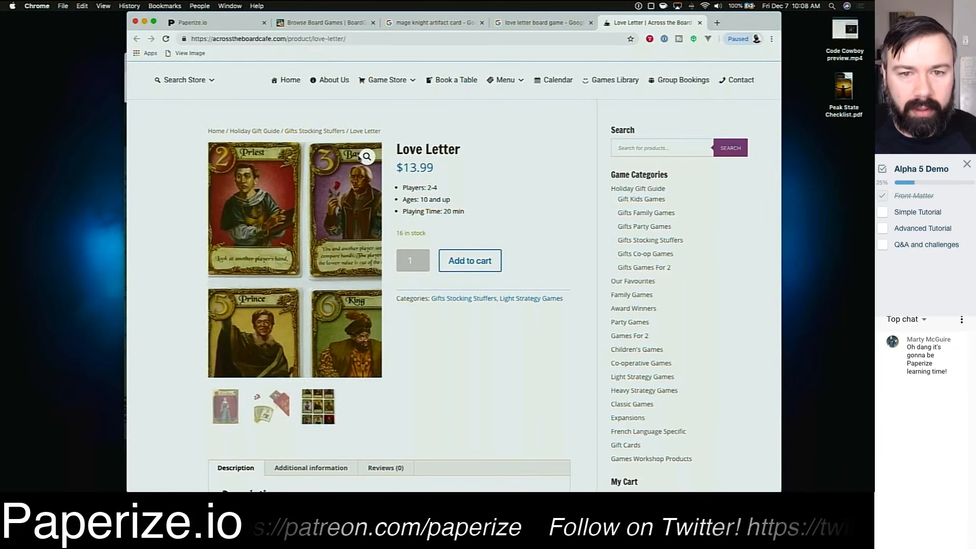
click(367, 157)
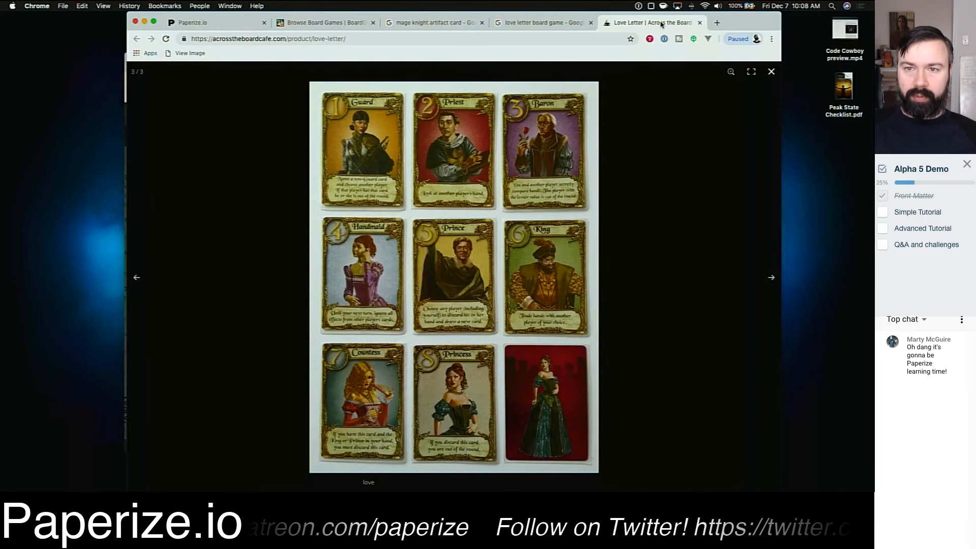
Step: Detach the Love Letter card image tab into its own window and arrange it beside the narrowed main browser window
drag(666, 25, 629, 23)
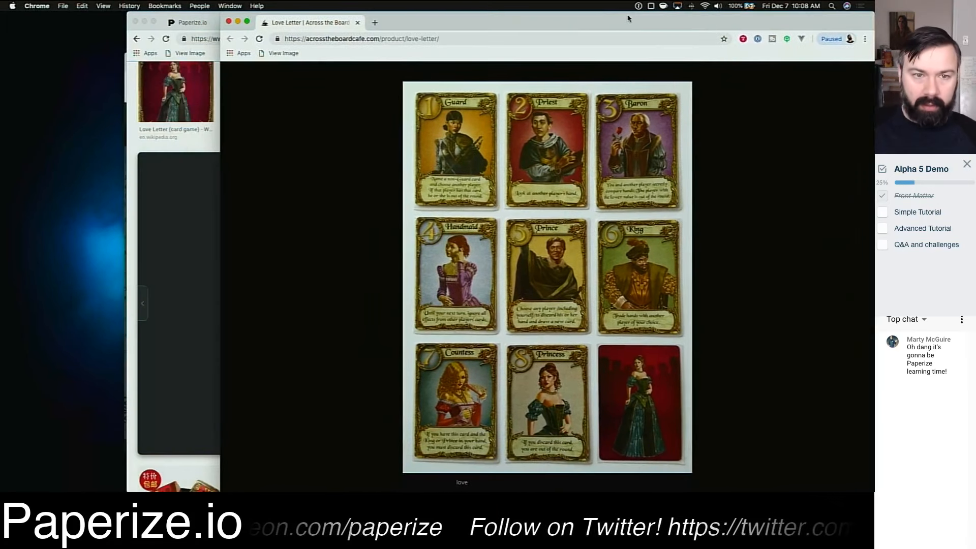
drag(220, 104, 579, 103)
click(507, 147)
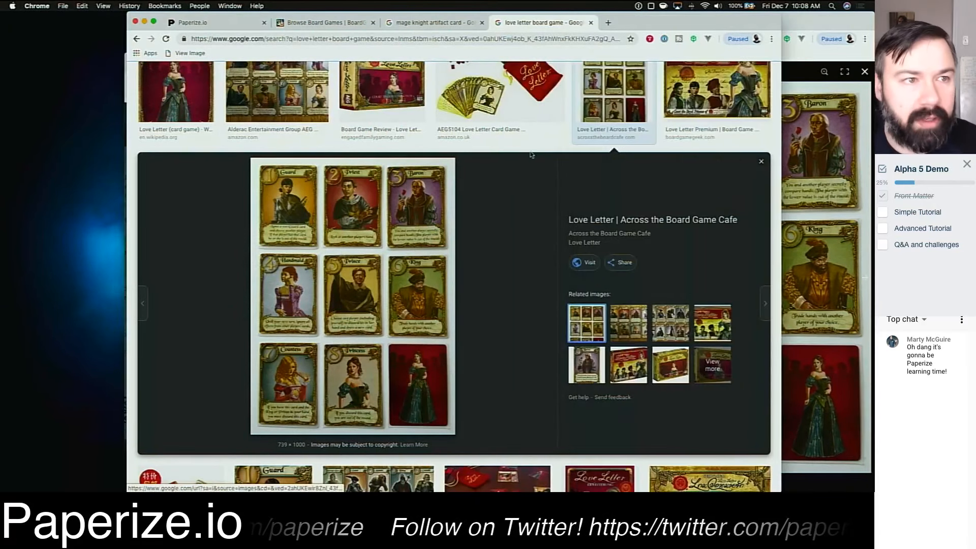
drag(642, 20, 526, 4)
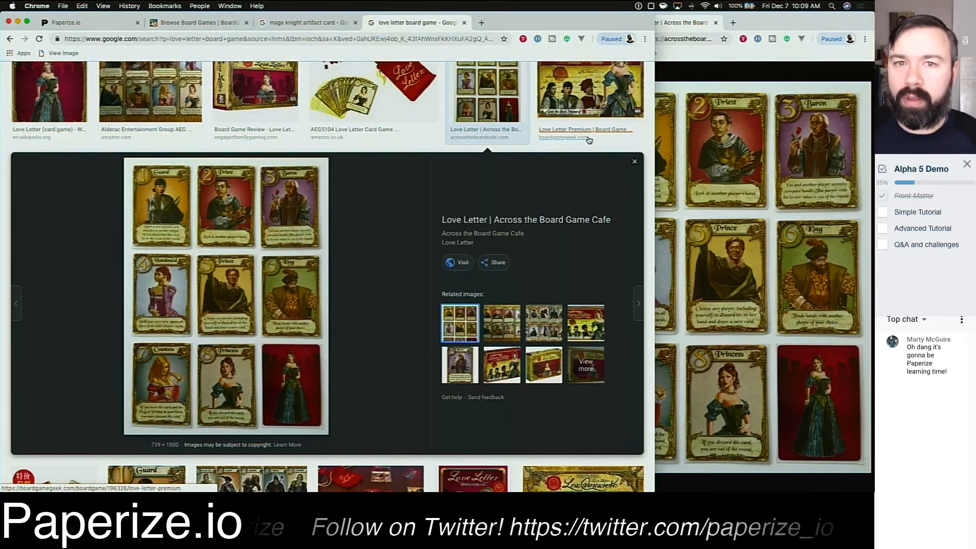
click(464, 22)
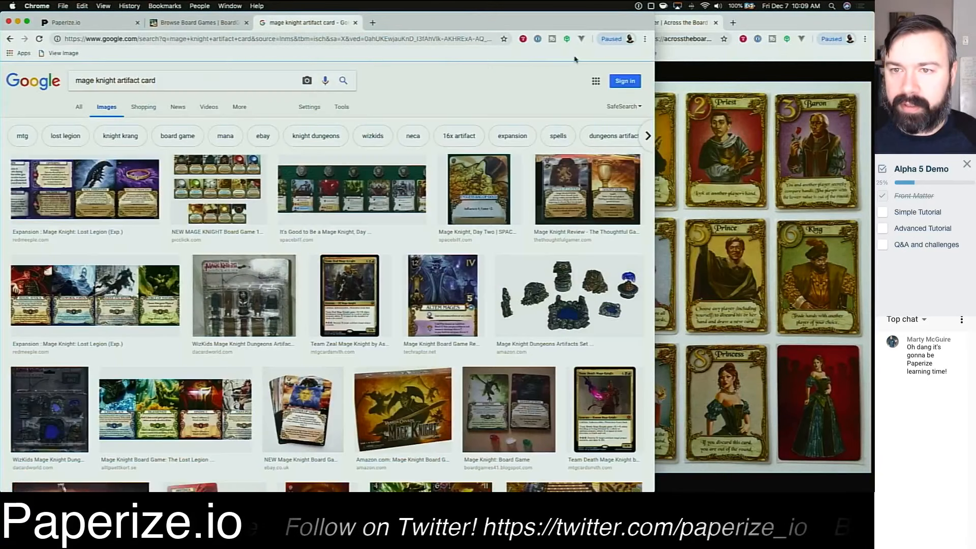
click(698, 74)
click(553, 80)
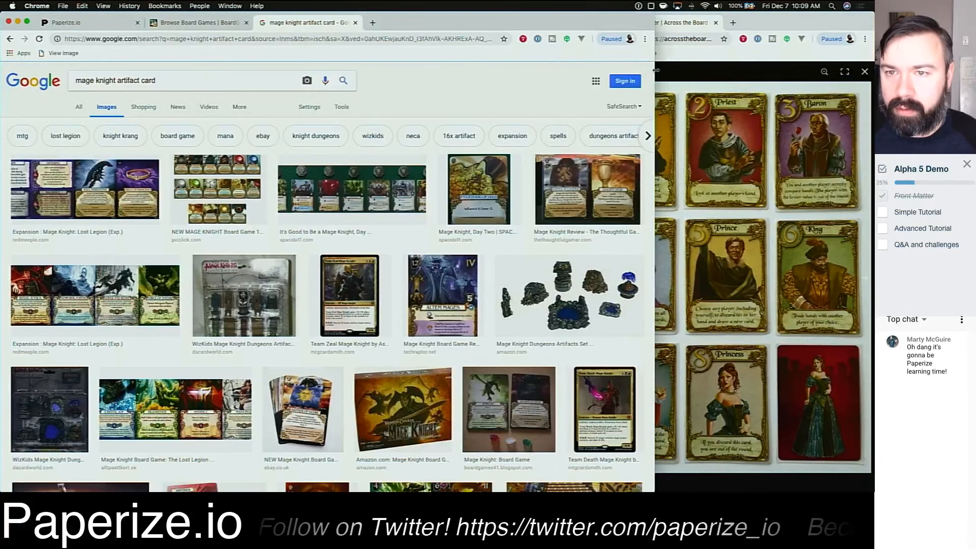
drag(655, 71, 580, 73)
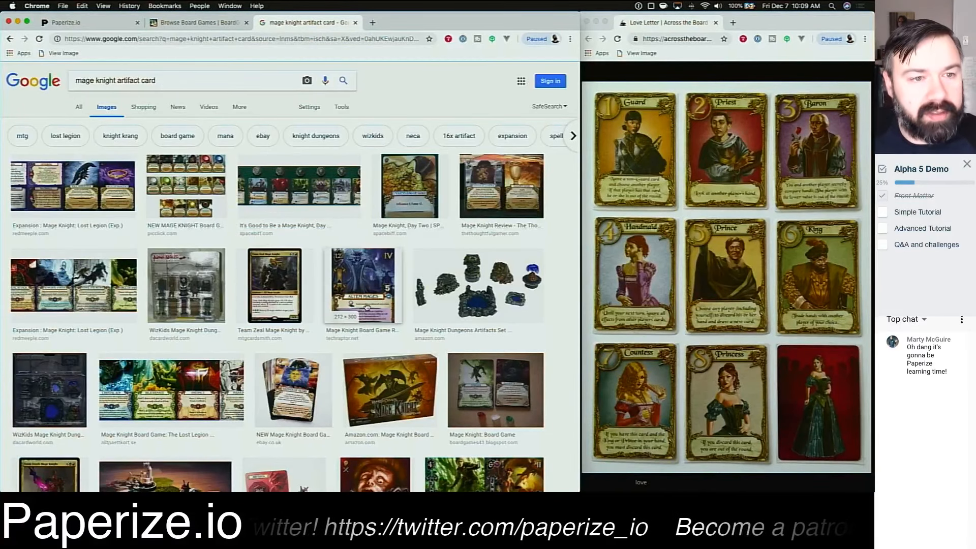
Step: Sign in to Paperize with a Google account, picking one of the listed accounts in the sign-in popup
click(185, 22)
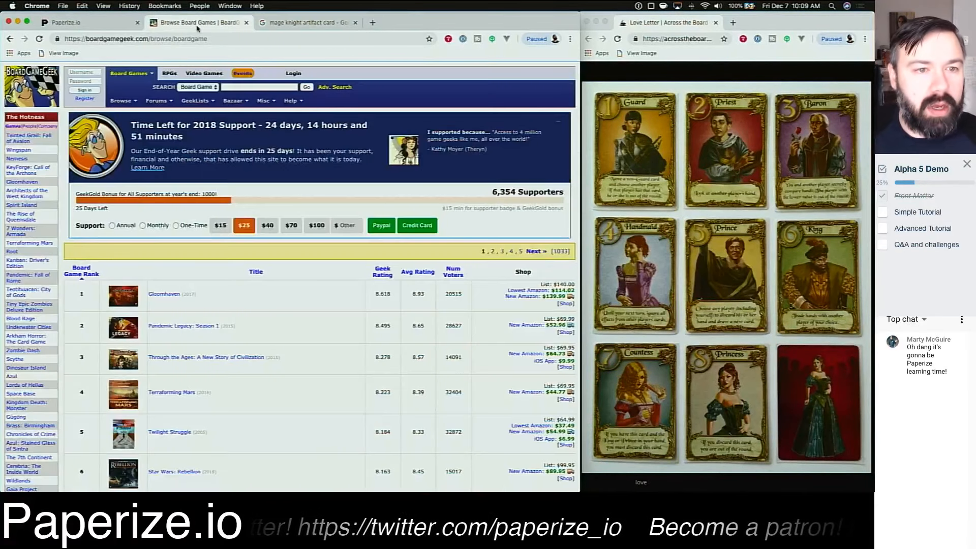
click(91, 28)
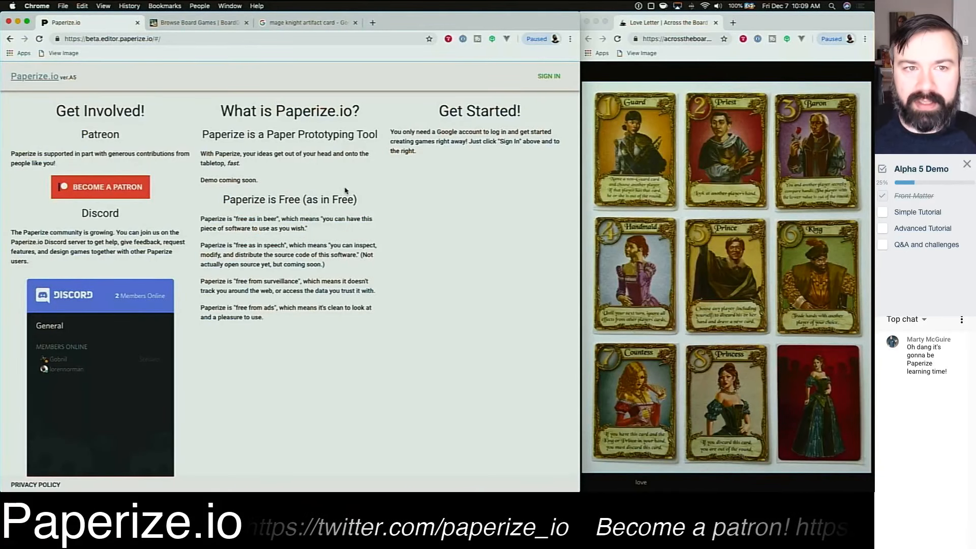
click(552, 77)
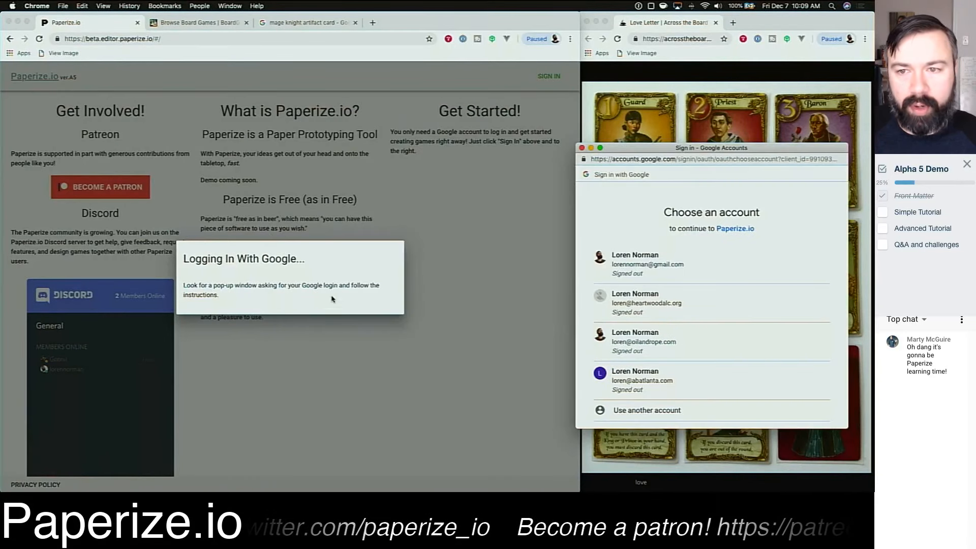
drag(644, 148, 259, 114)
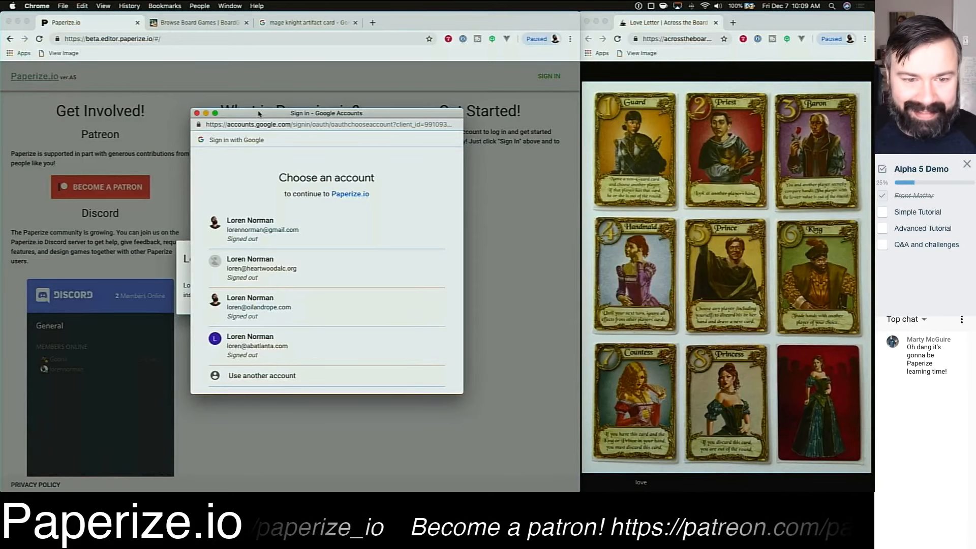
click(384, 313)
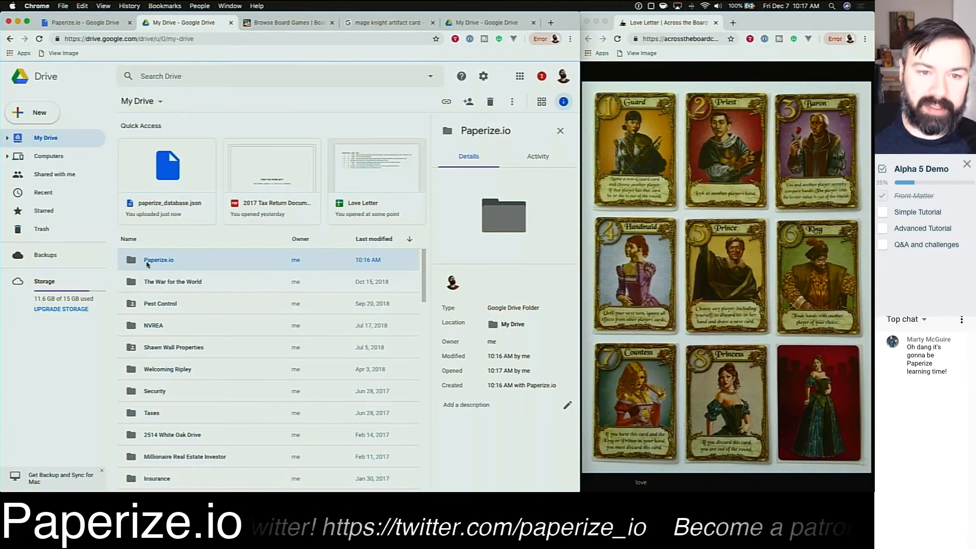
Step: Open the Paperize.io folder in Google Drive and preview the paperize_database.json file
double_click(265, 261)
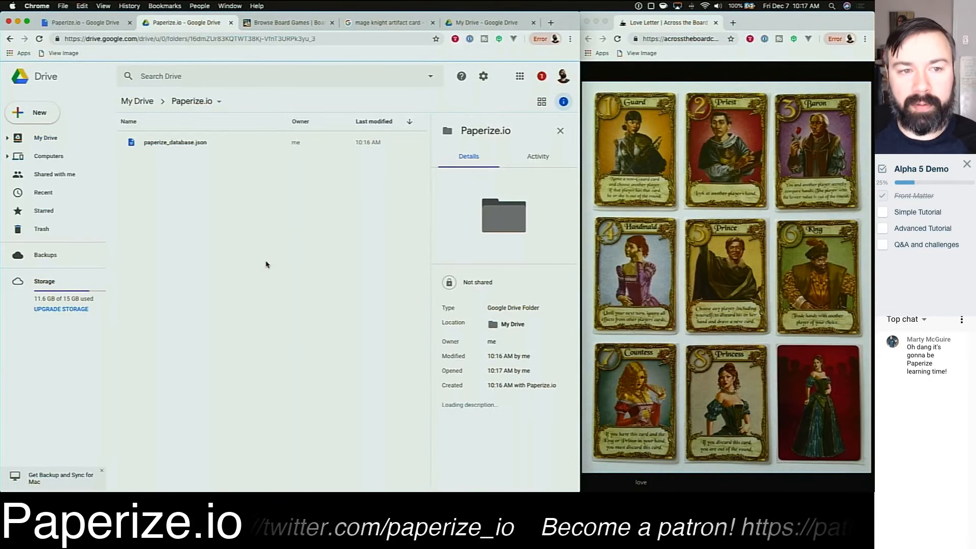
click(171, 142)
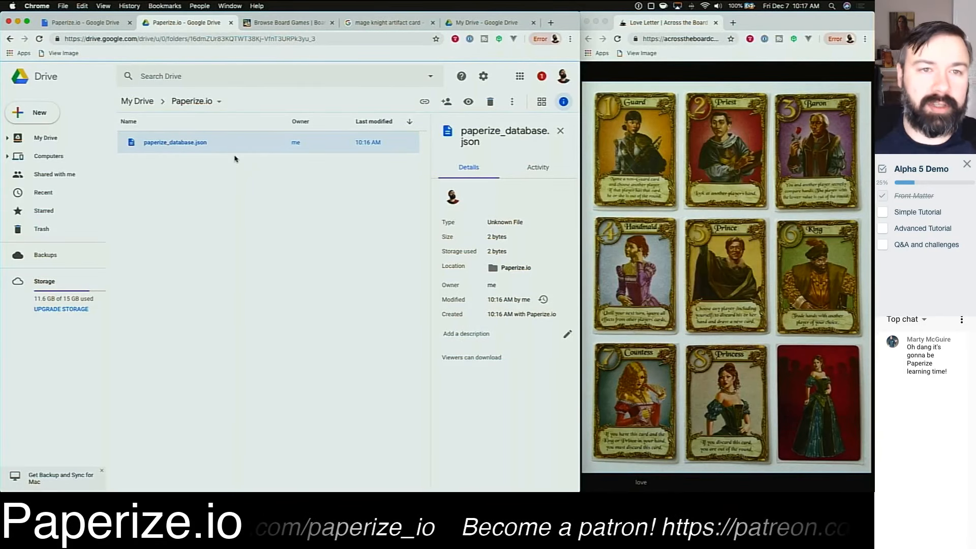
double_click(206, 147)
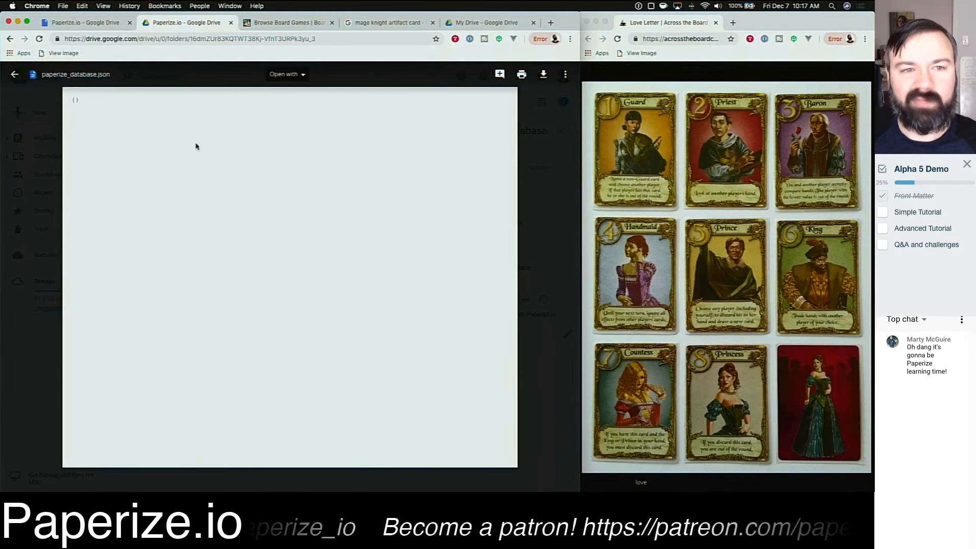
click(543, 276)
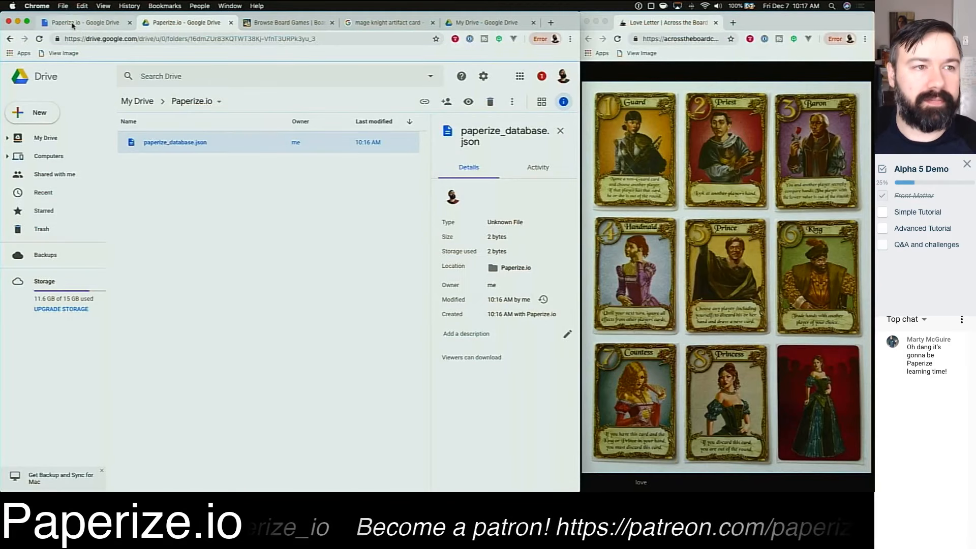
Step: Start a new game in the Game Manager titled Love Letter Extreme
click(76, 22)
click(10, 39)
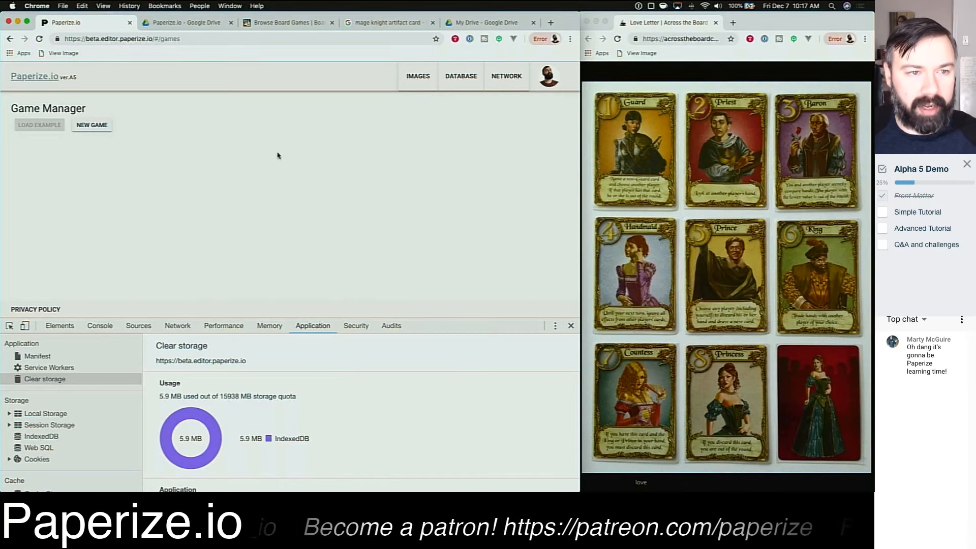
click(92, 125)
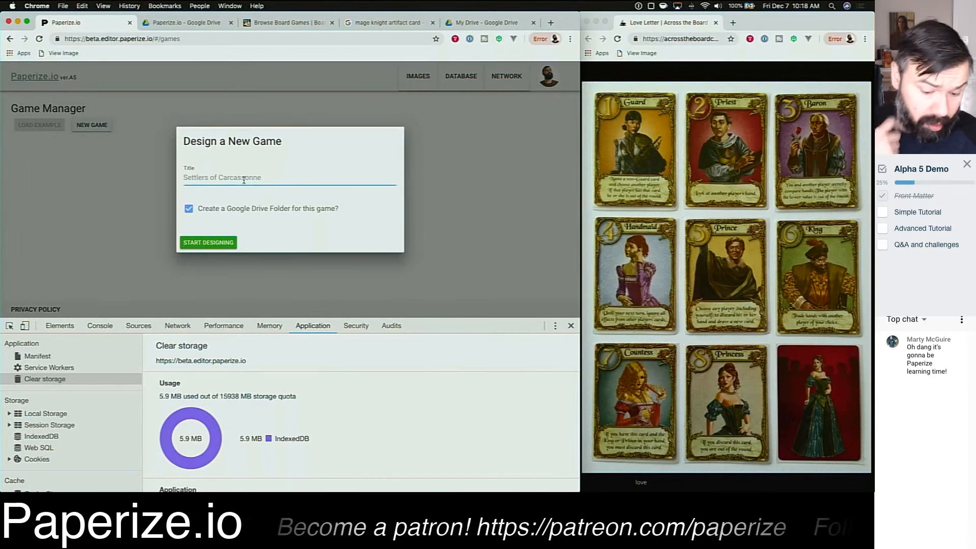
text(Love)
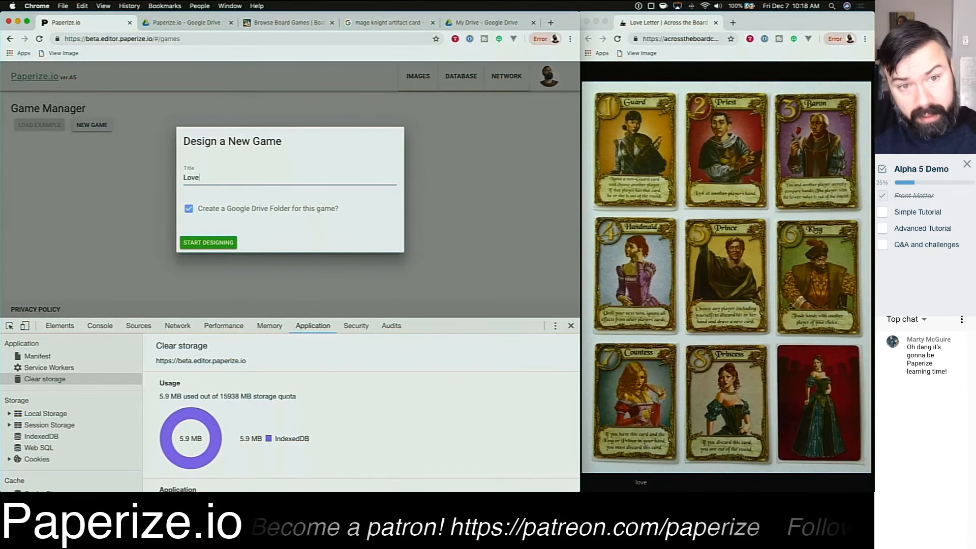
text( Letter Extreme)
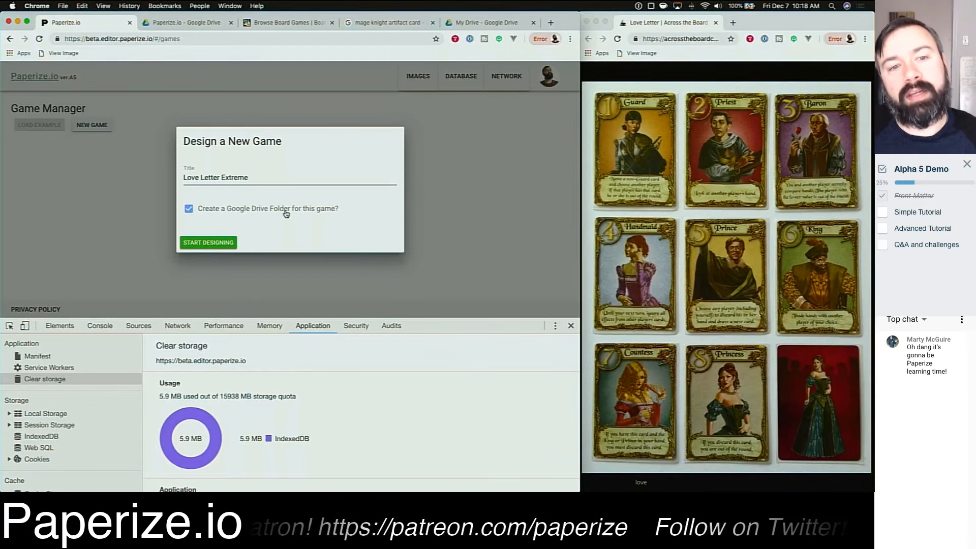
text(a)
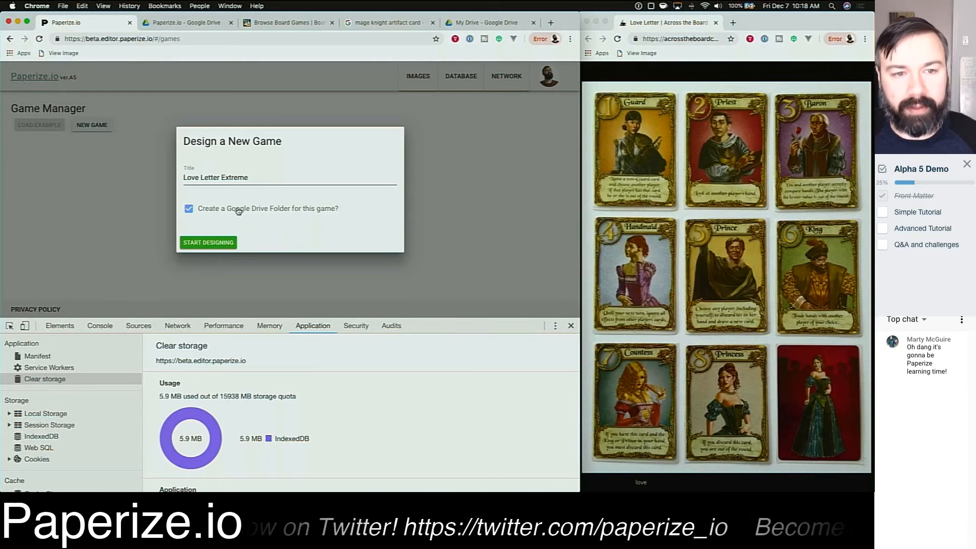
Step: Keep the option to create a Google Drive folder for the game checked and start designing
click(189, 209)
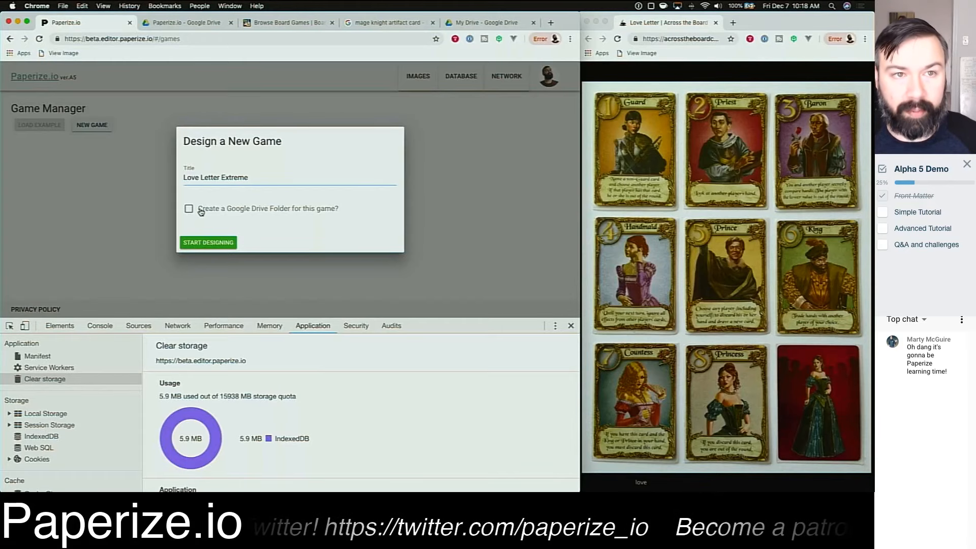
click(183, 22)
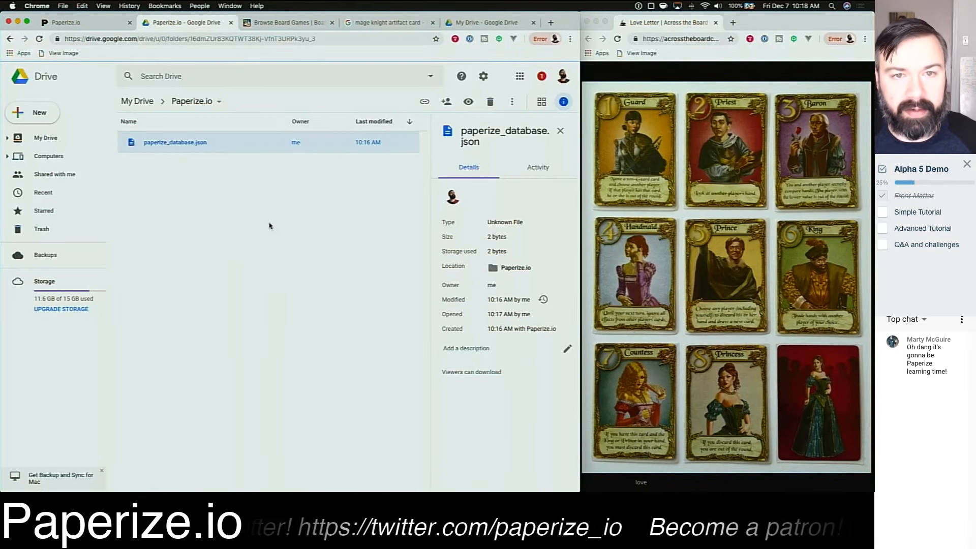
click(255, 223)
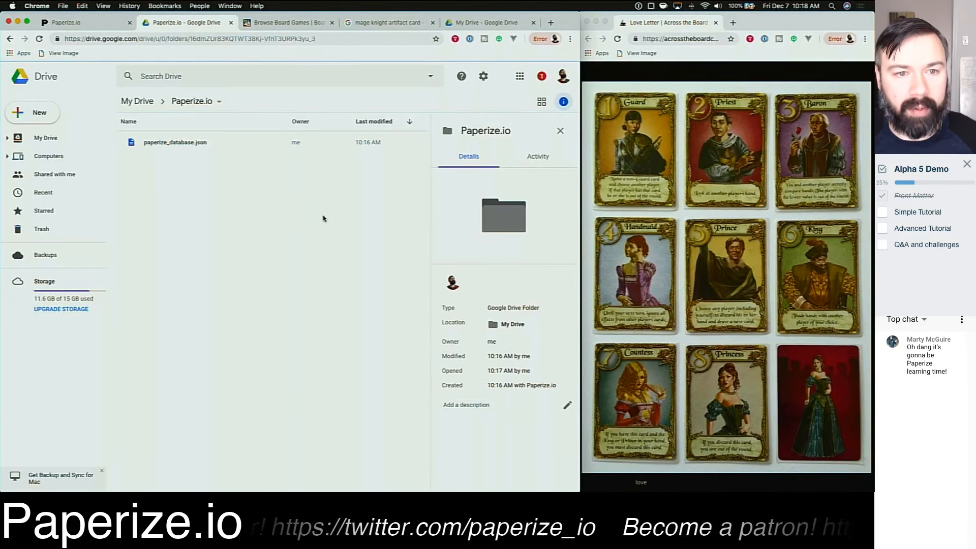
click(85, 25)
click(189, 209)
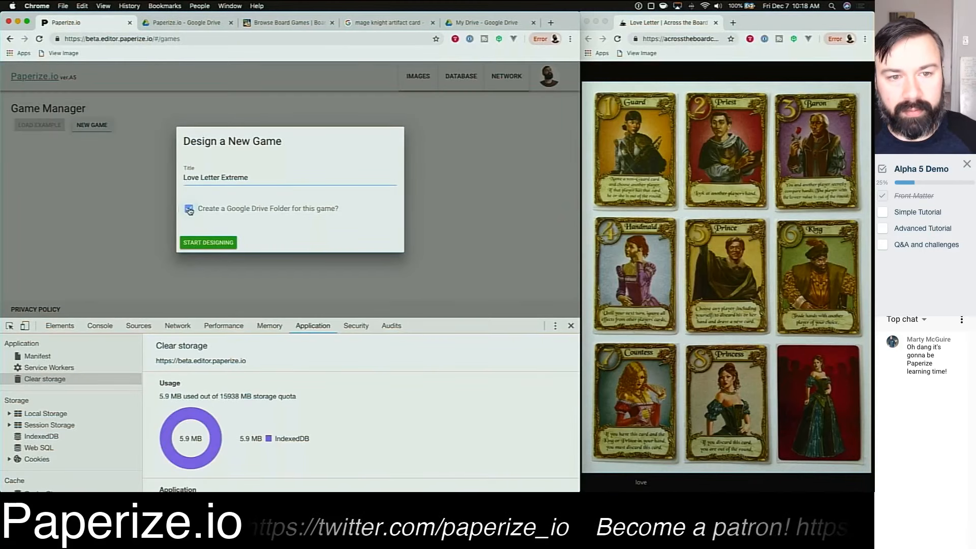
click(196, 243)
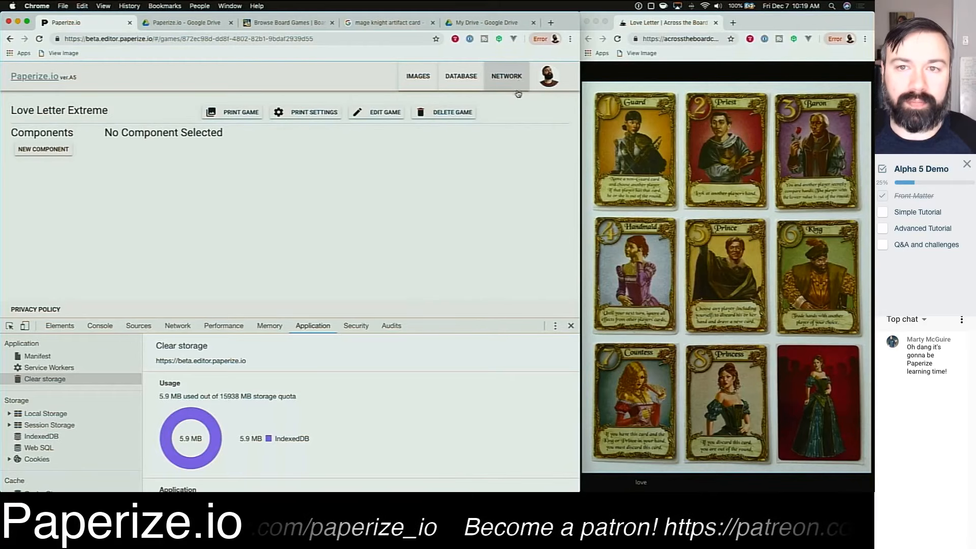
Step: Open the Network Manager and examine the completed file update and folder creation requests
click(508, 85)
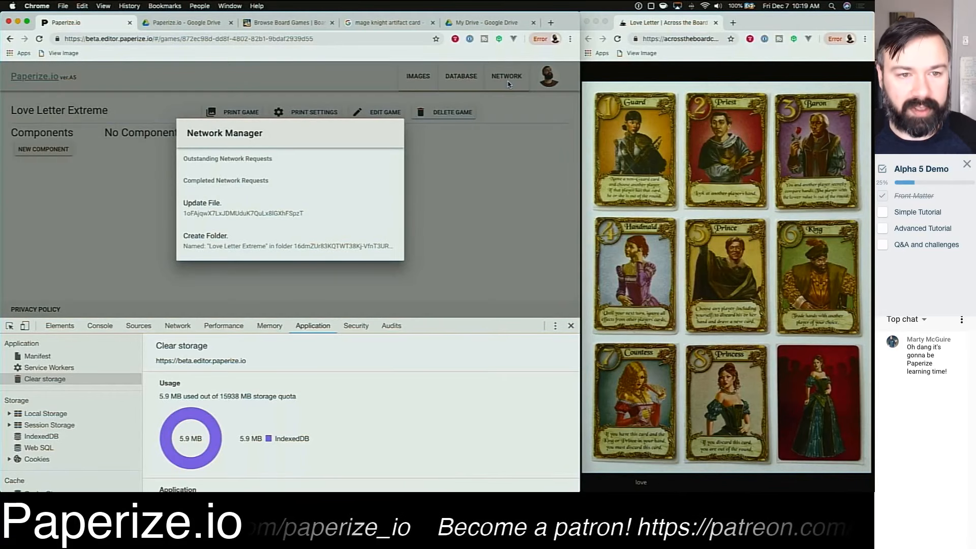
triple_click(208, 180)
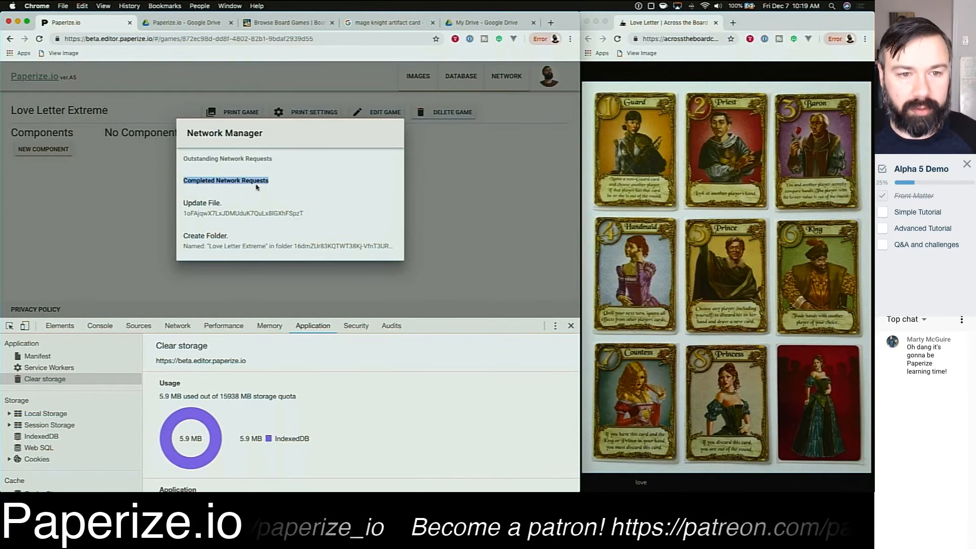
click(255, 185)
triple_click(212, 232)
click(212, 234)
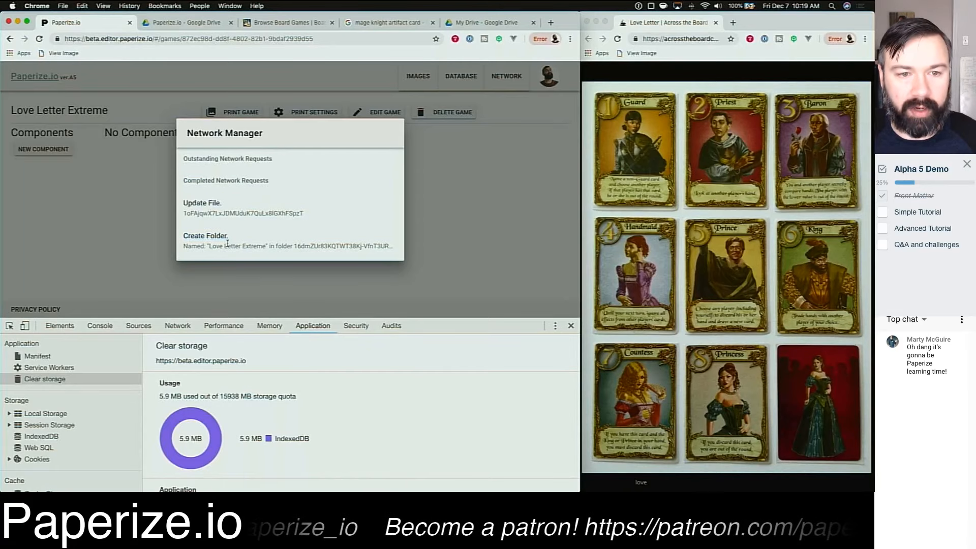
drag(208, 246, 265, 246)
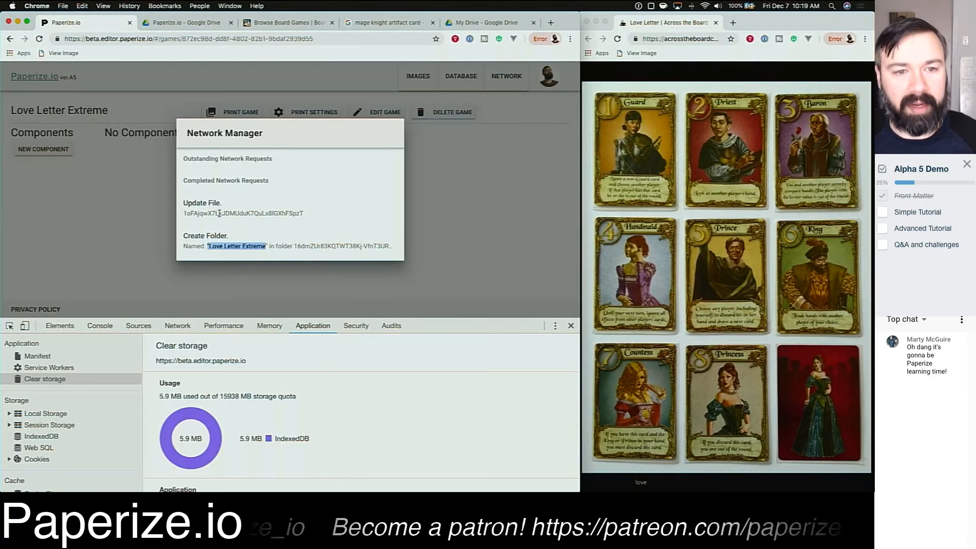
click(236, 214)
double_click(236, 213)
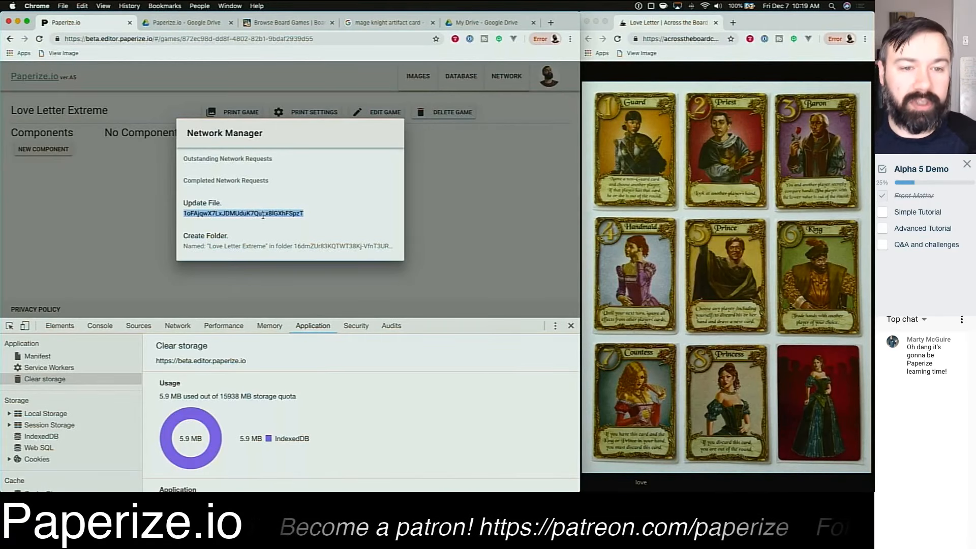
drag(182, 203, 223, 203)
click(332, 214)
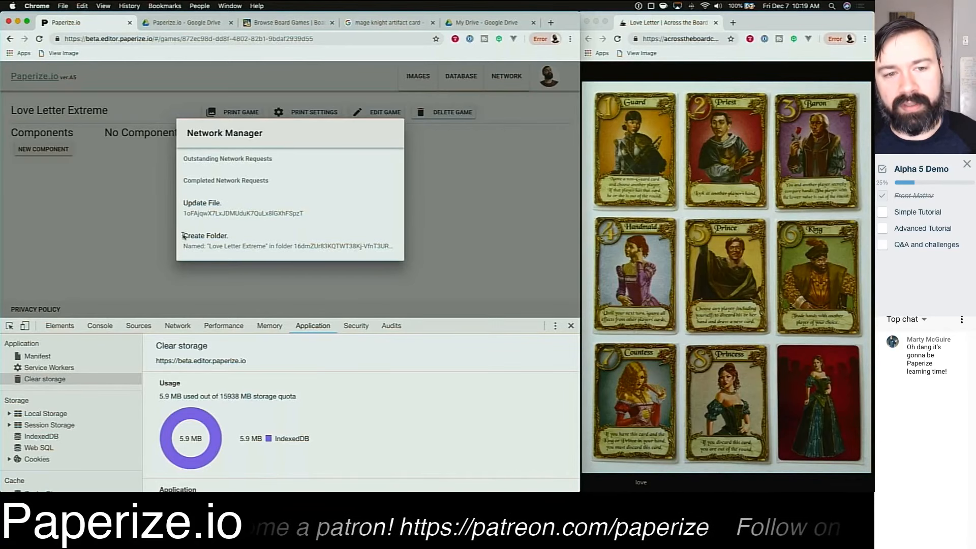
drag(209, 245, 259, 247)
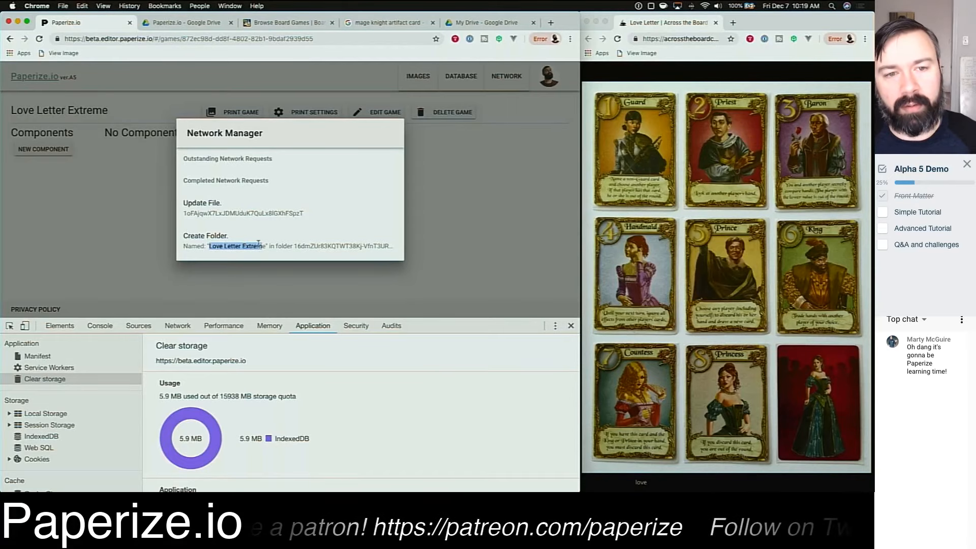
double_click(266, 215)
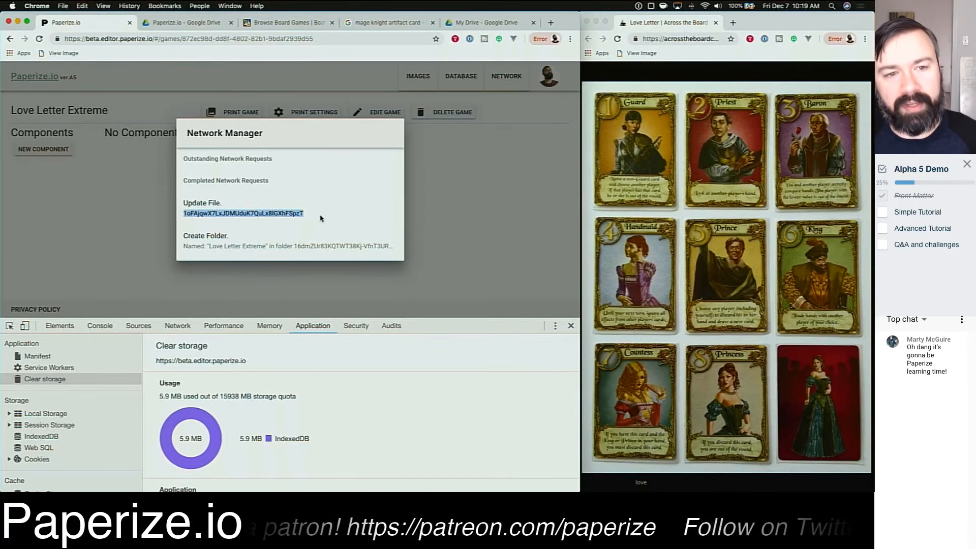
click(206, 208)
drag(184, 203, 237, 202)
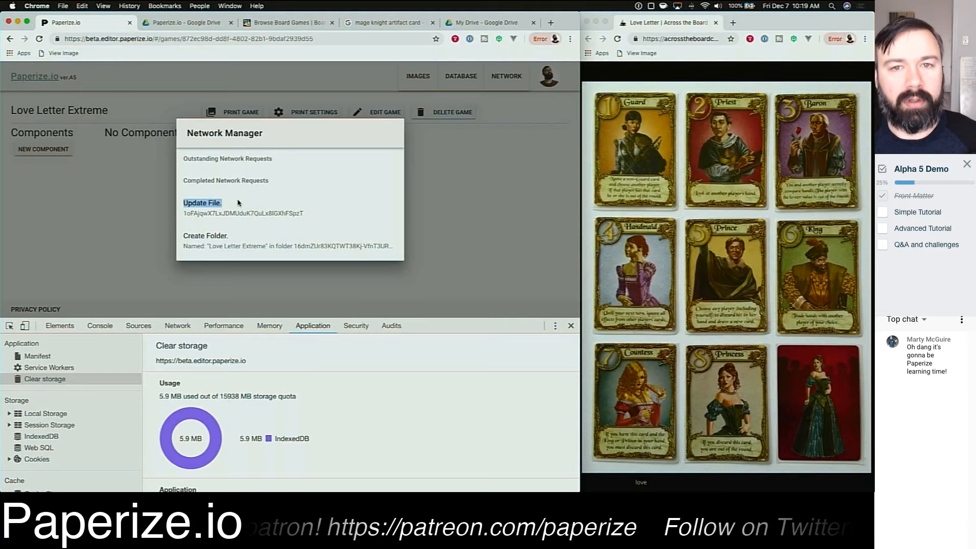
click(316, 207)
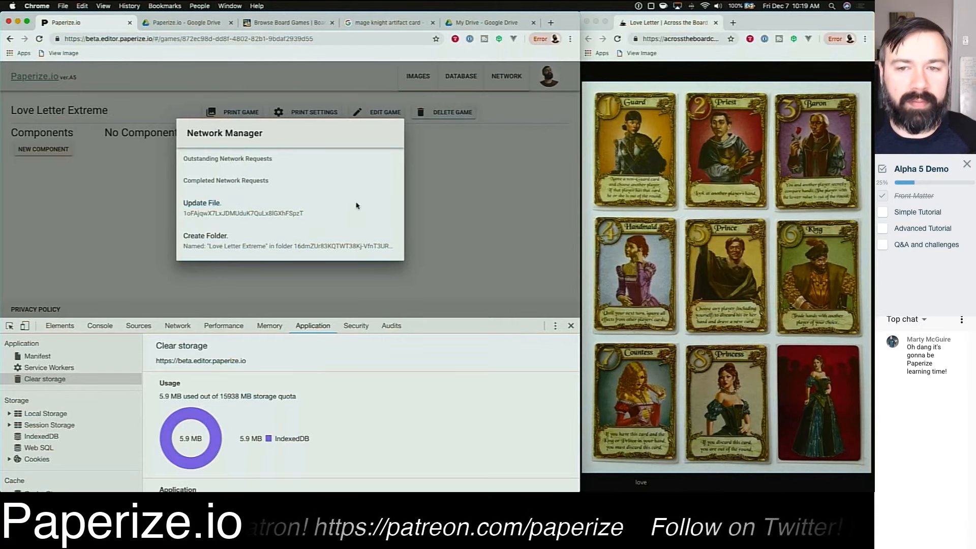
click(477, 201)
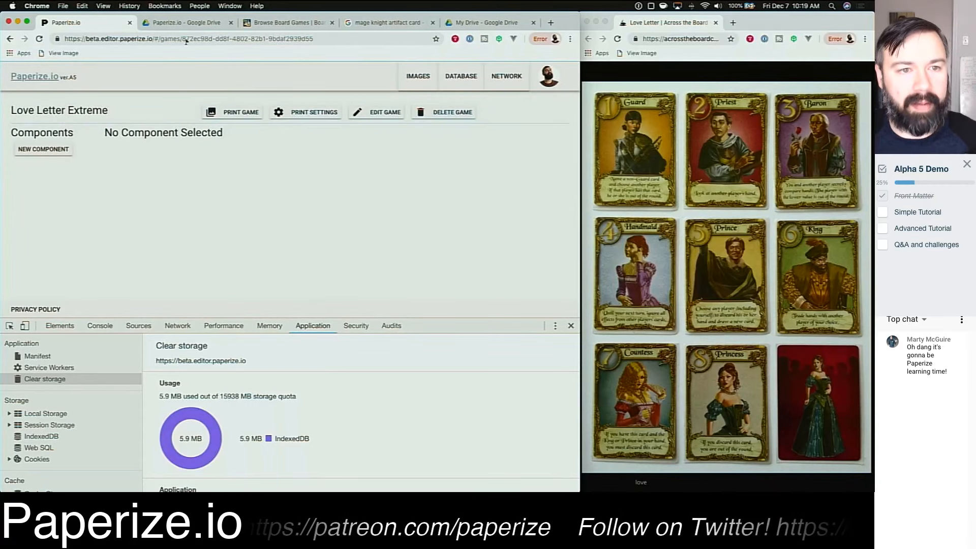
Step: Reload the Paperize.io Drive folder and browse into the Love Letter Extreme folder before returning to the editor
click(188, 23)
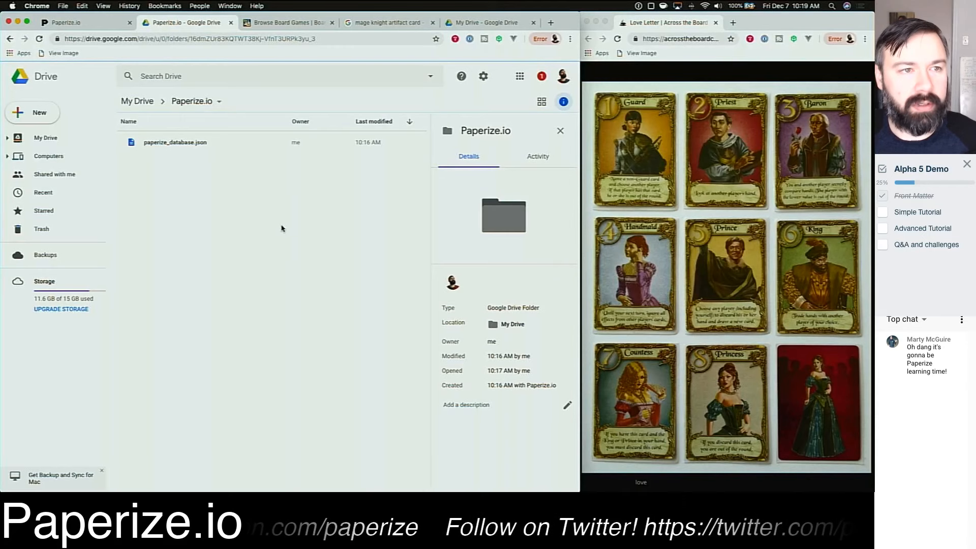
click(39, 38)
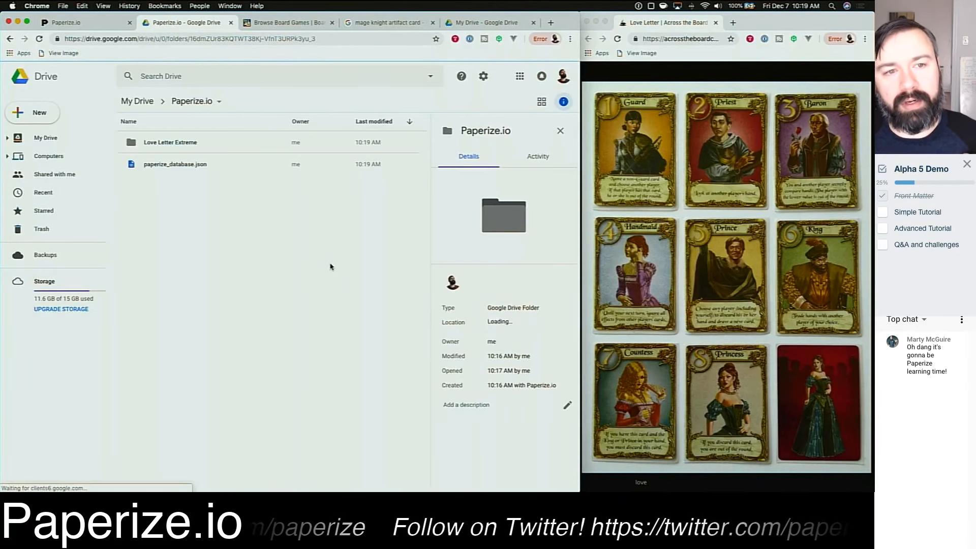
click(207, 148)
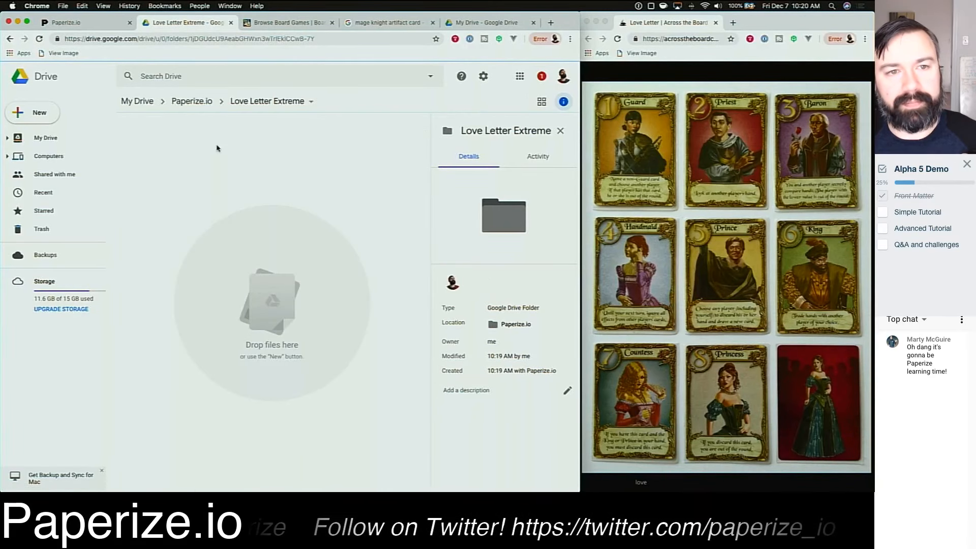
click(192, 101)
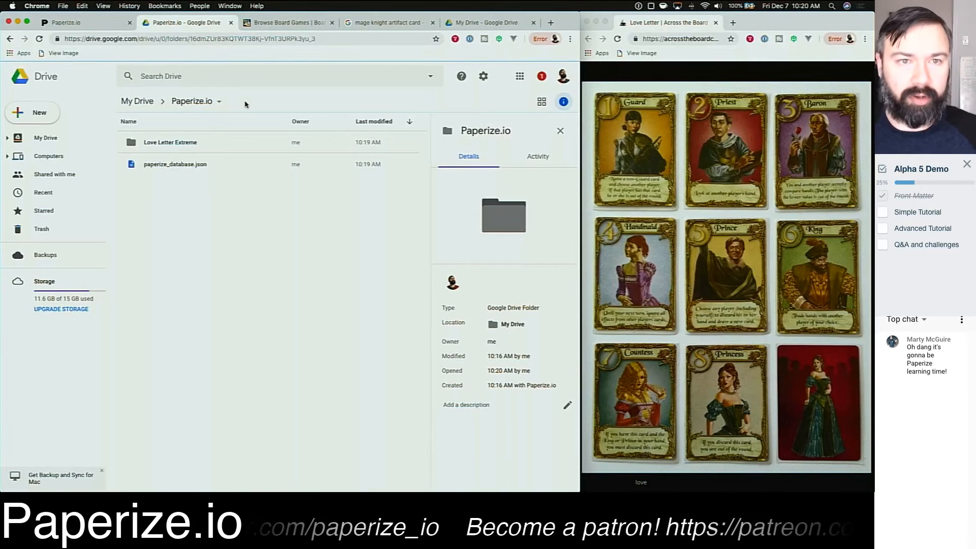
click(91, 23)
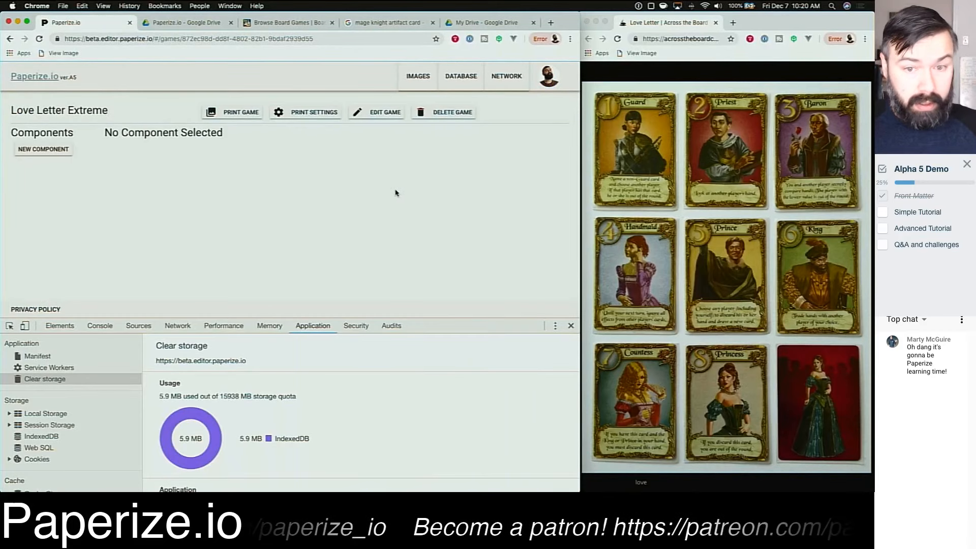
Step: Close the developer tools and create a new component titled Character Cards with its own Drive folder
click(571, 325)
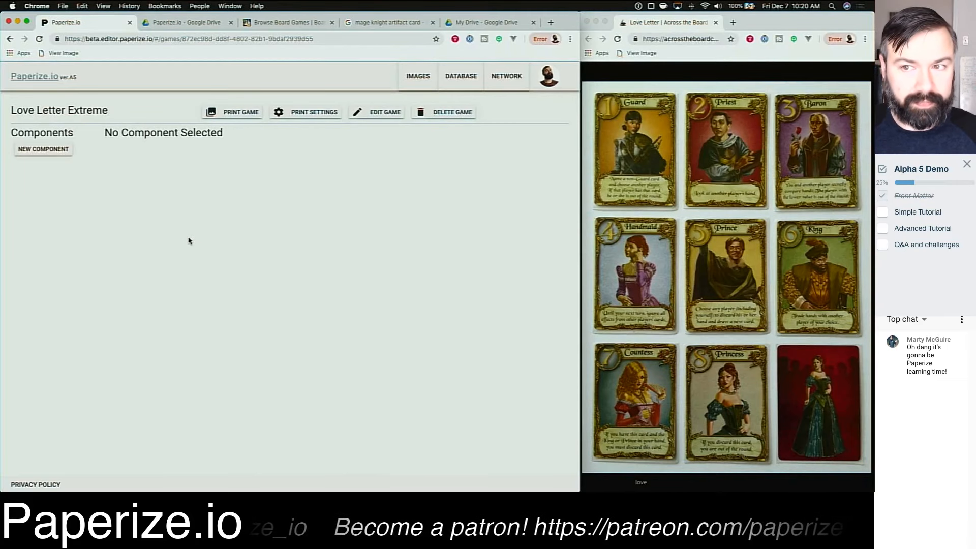
click(43, 149)
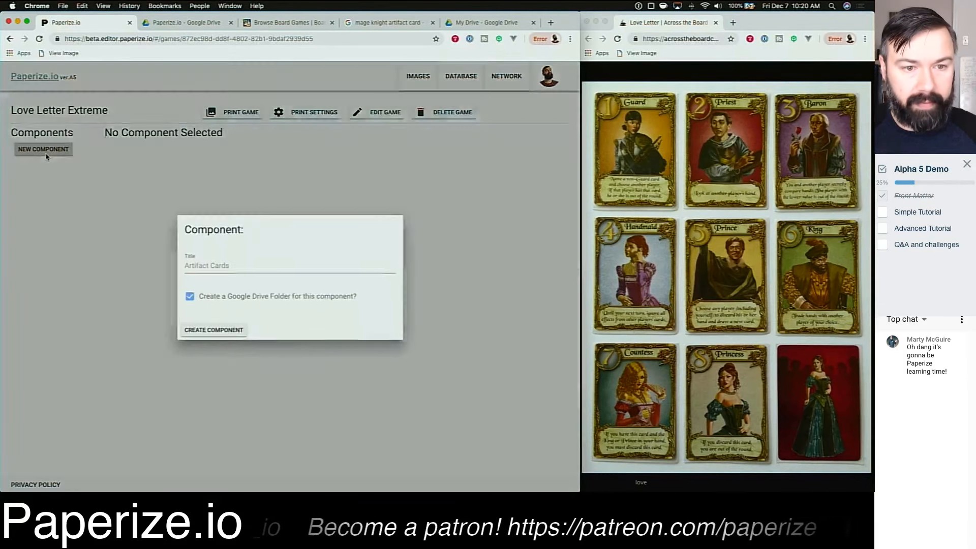
click(221, 262)
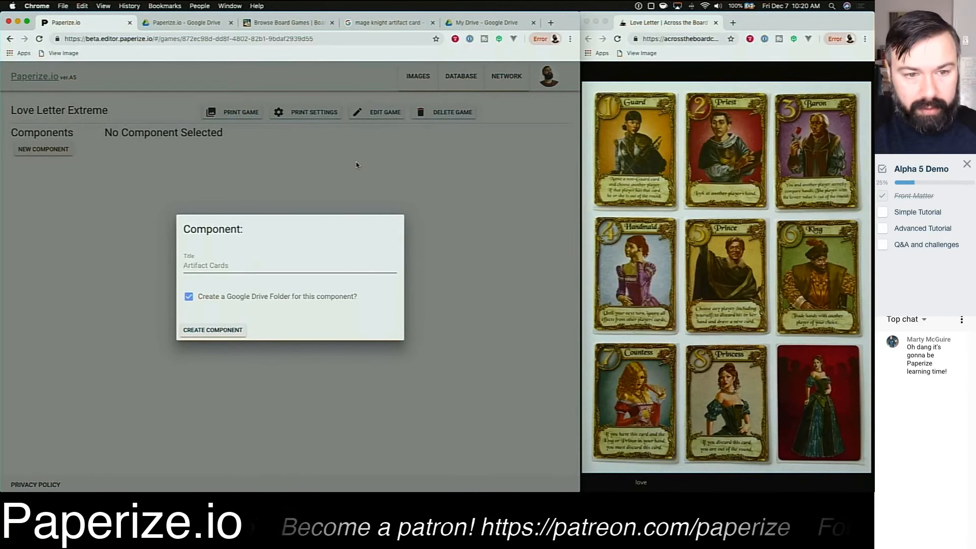
text(Character)
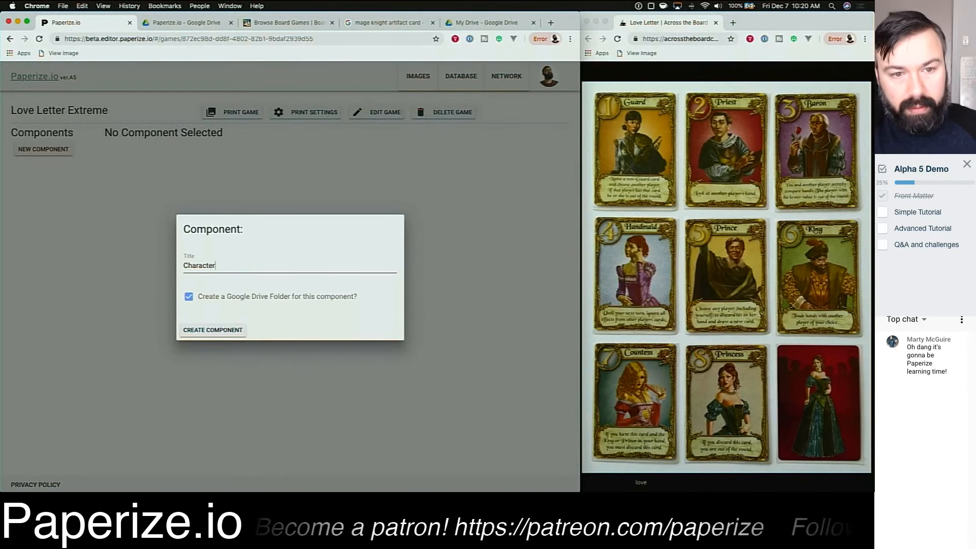
text( Cards)
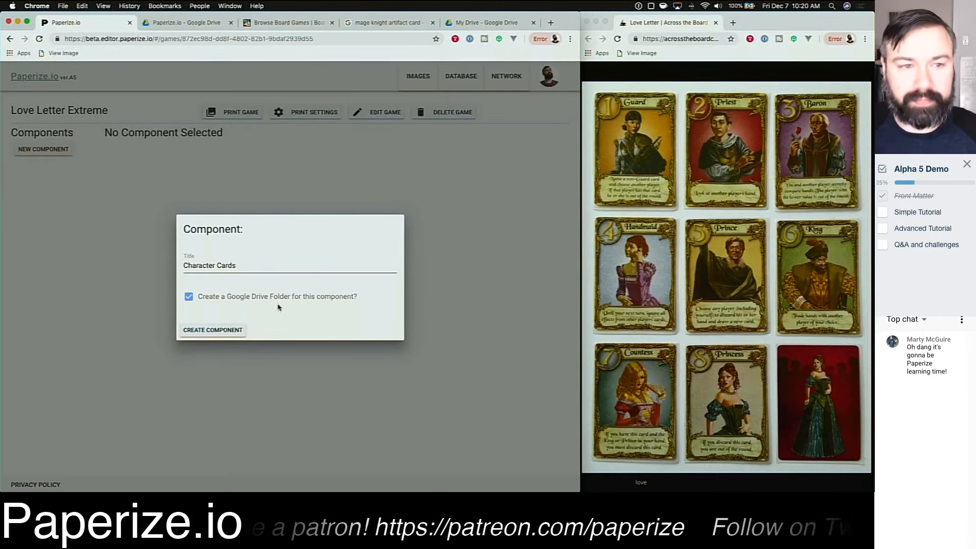
click(217, 330)
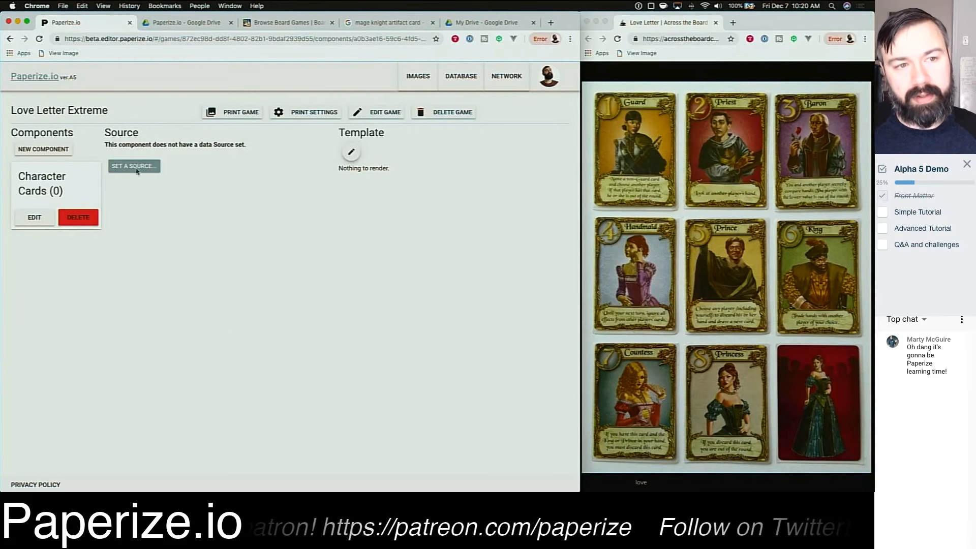
Step: Create a second component titled Scoring Tokens, also with a Drive folder
click(56, 149)
triple_click(260, 268)
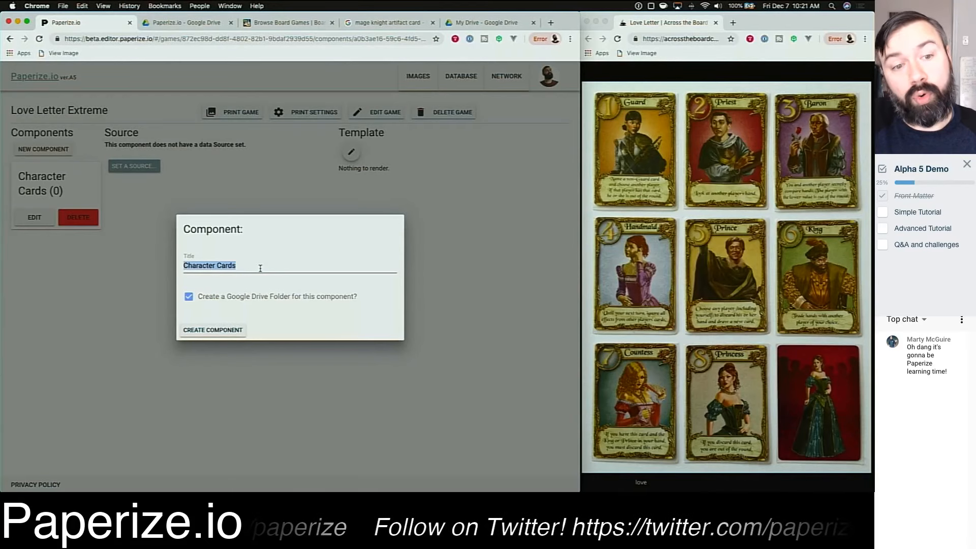
text(Scoring)
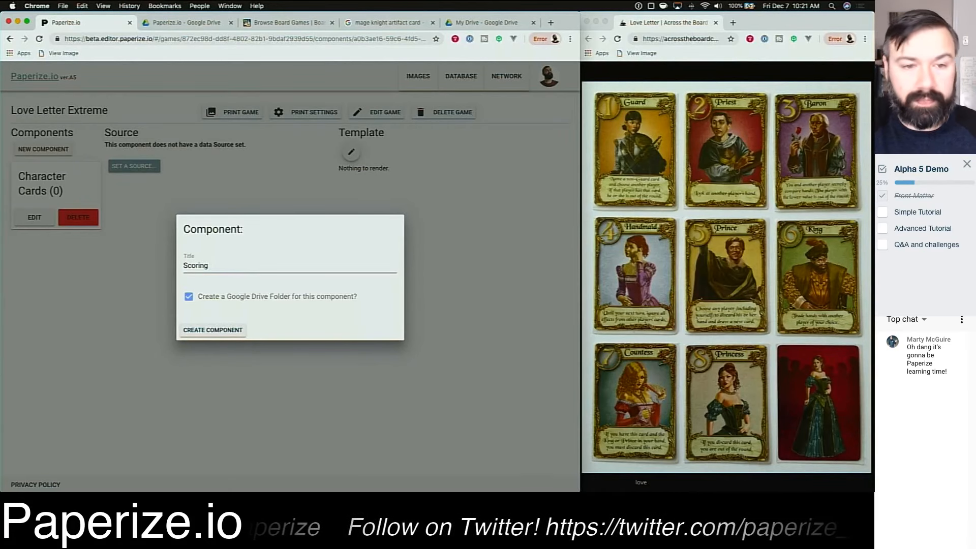
text( Tokens)
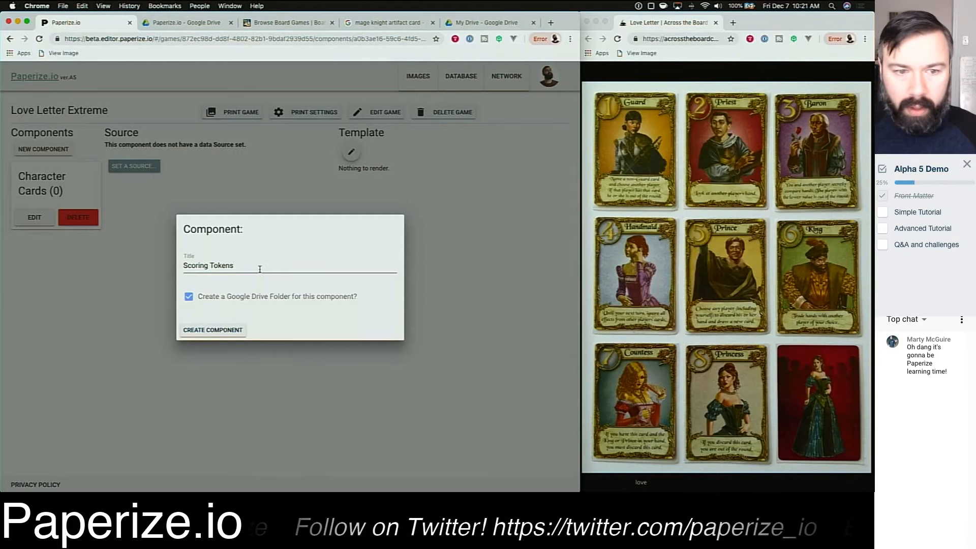
click(241, 329)
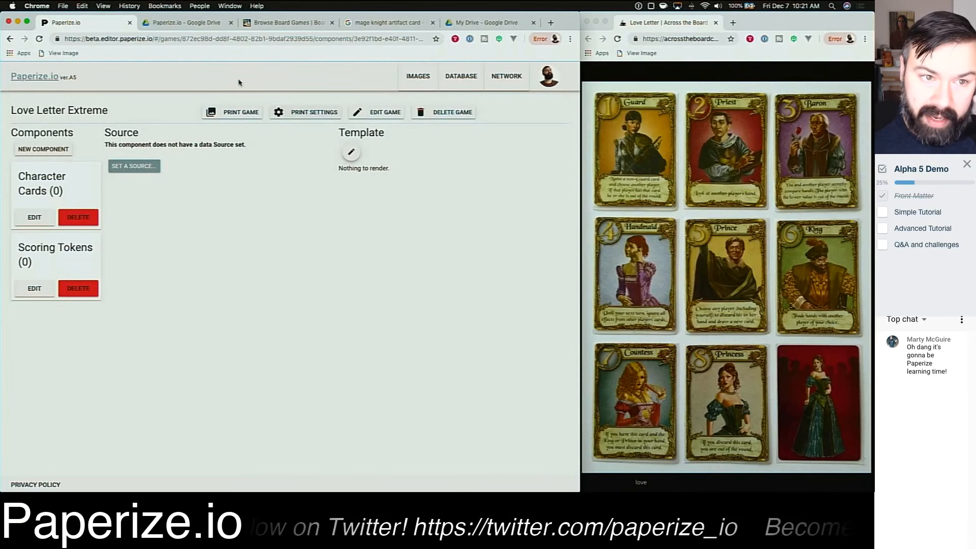
Step: Browse the Love Letter Extreme Drive folder to examine the component folders and the Character Cards subfolder
click(189, 24)
double_click(218, 142)
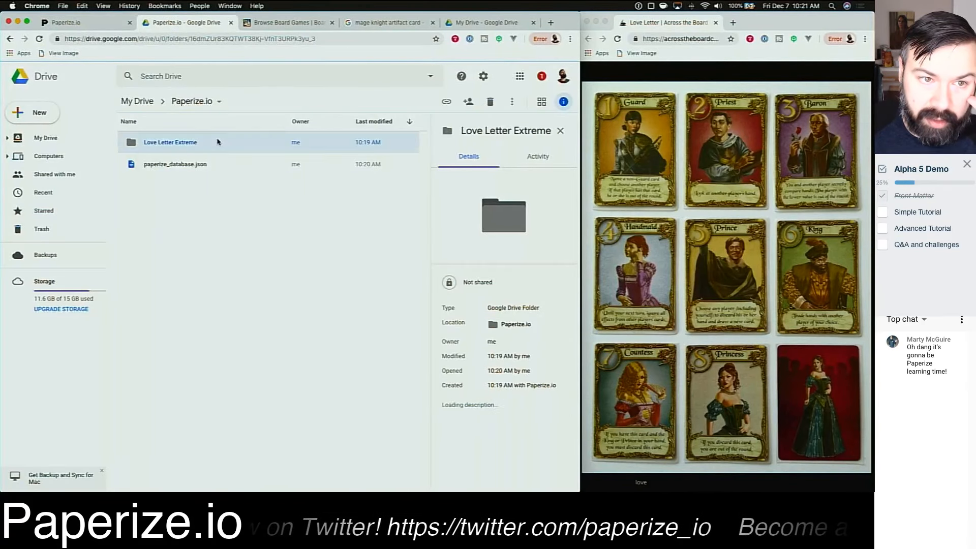
click(9, 40)
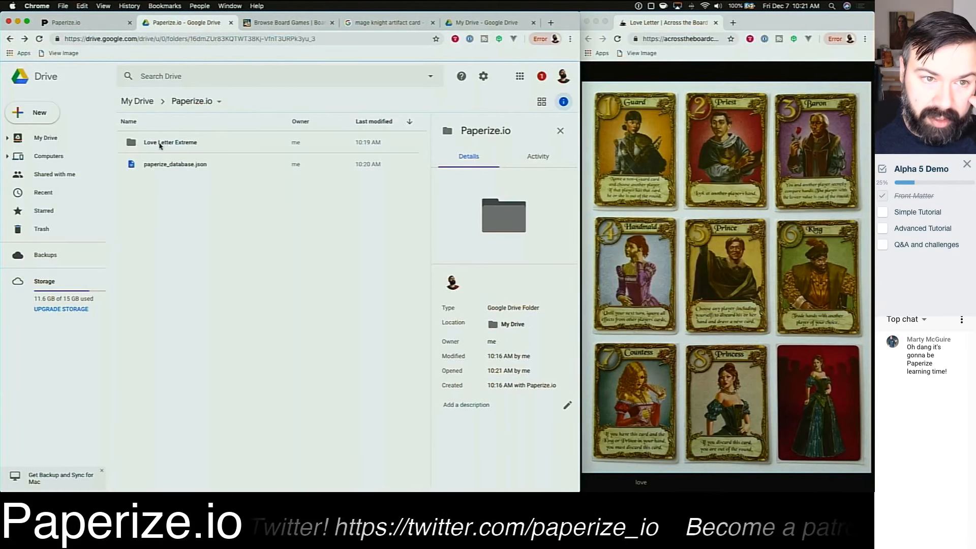
click(204, 142)
double_click(204, 143)
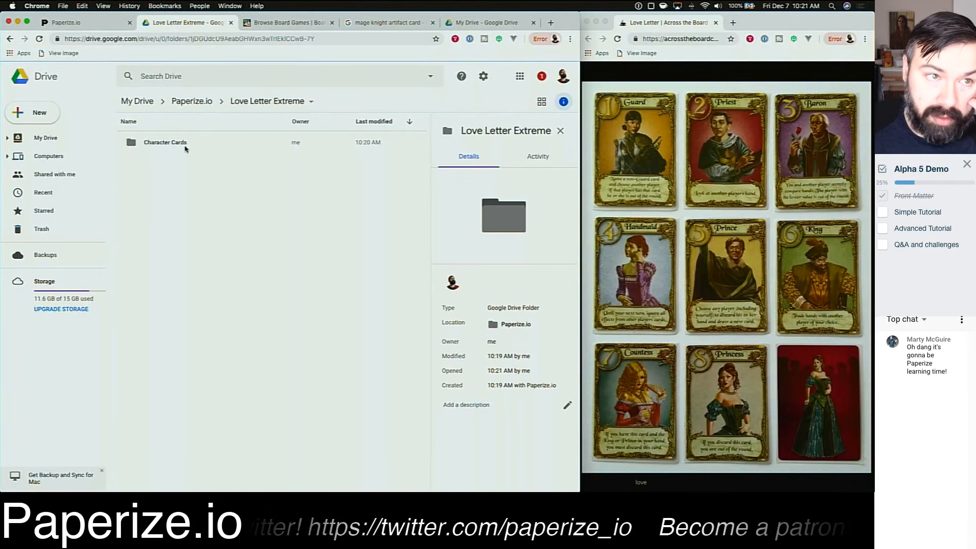
click(39, 39)
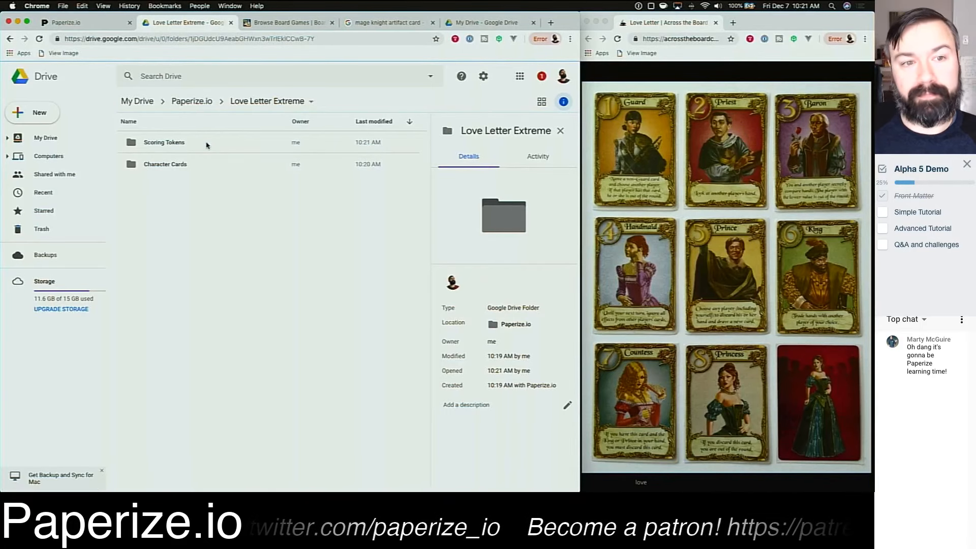
double_click(200, 163)
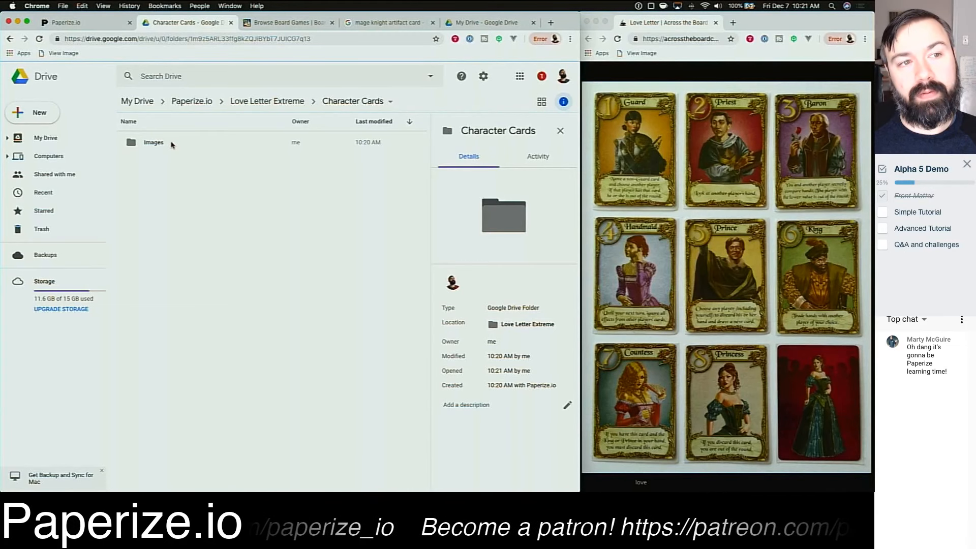
click(10, 40)
click(80, 23)
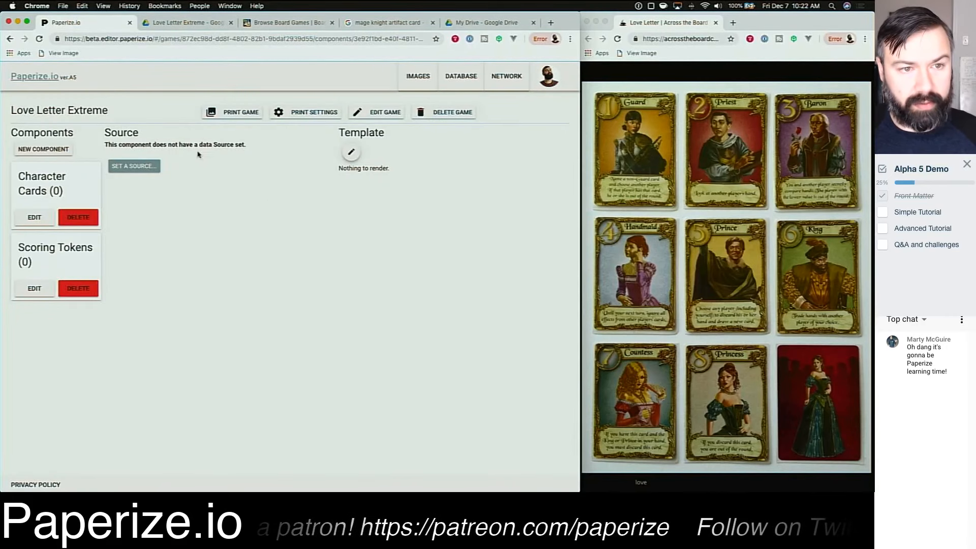
Step: Open the selected component's source manager and browse the Google Sheets listing, then close both dialogs
triple_click(159, 145)
click(134, 166)
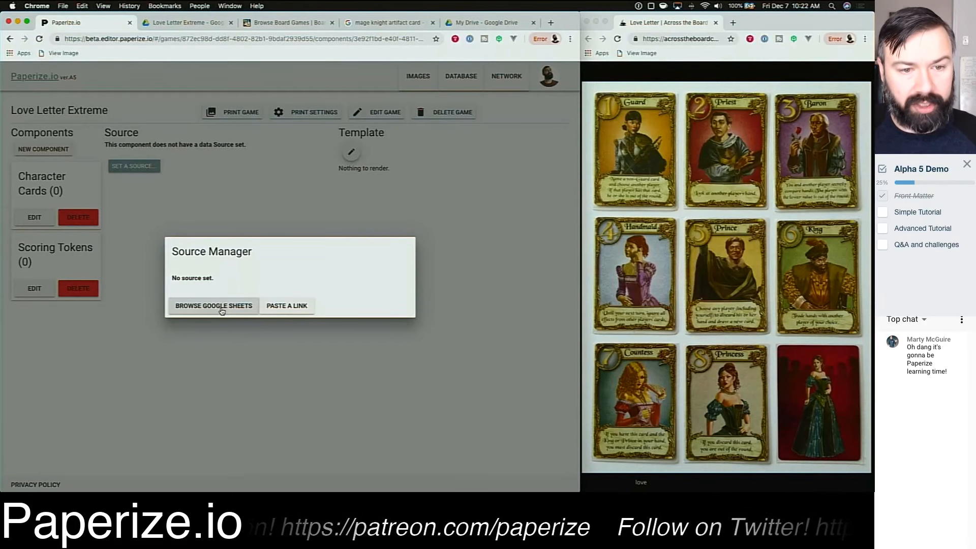
click(194, 309)
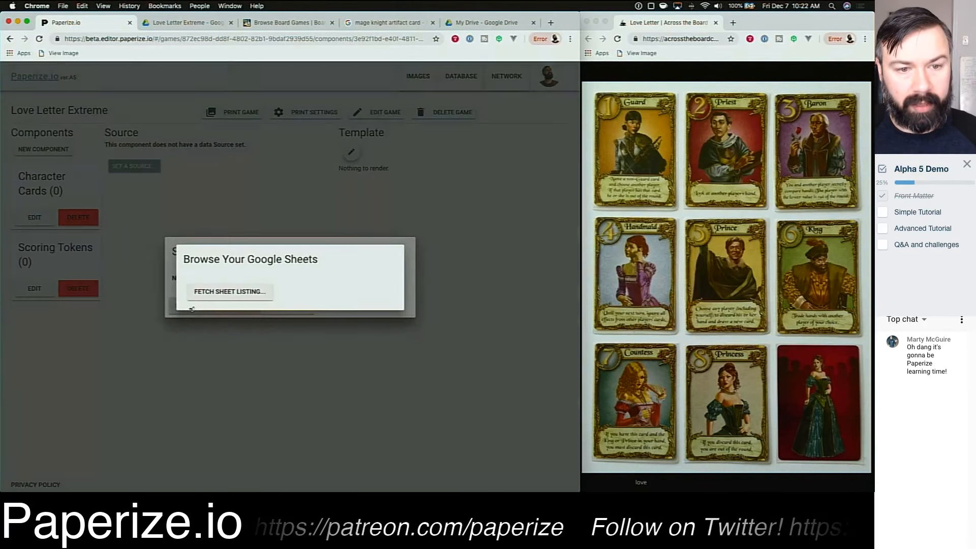
click(219, 293)
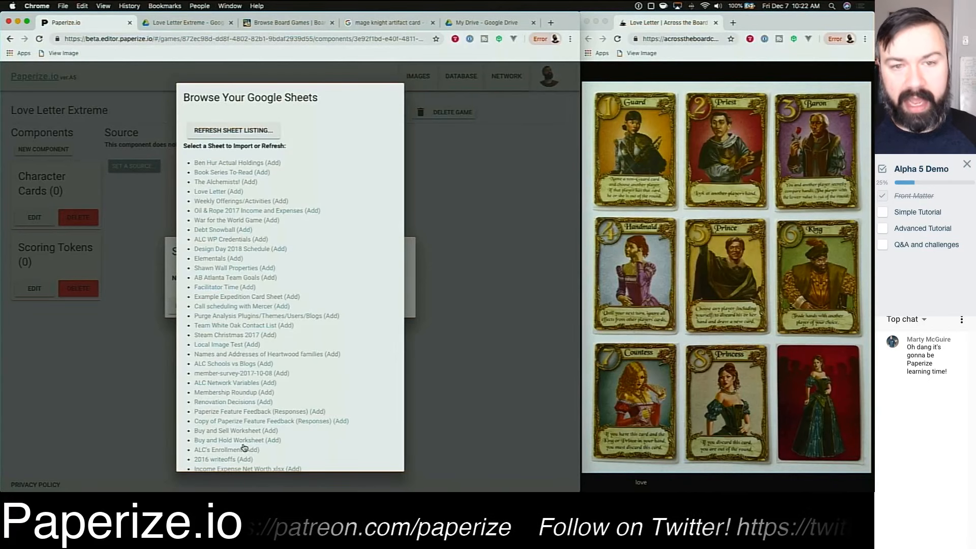
click(224, 161)
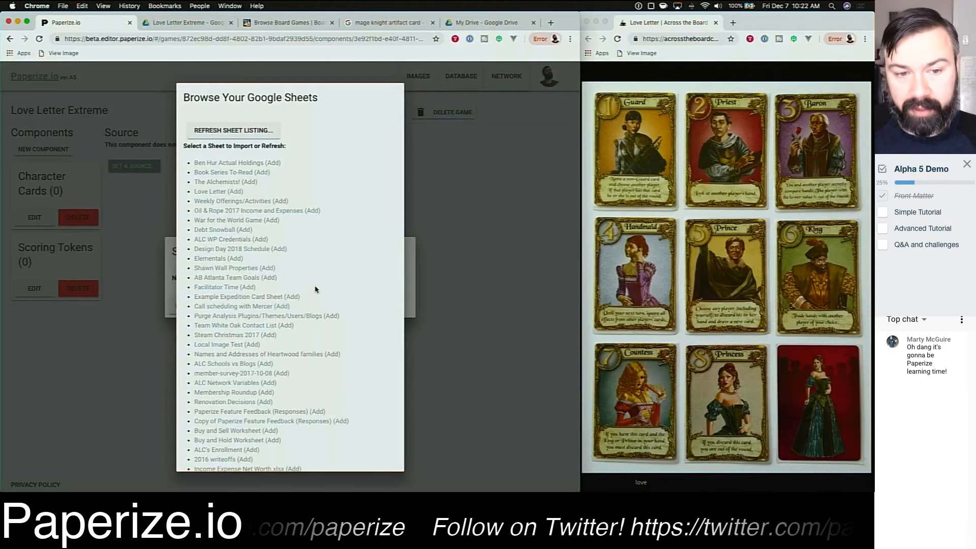
scroll(369, 299, down, 15)
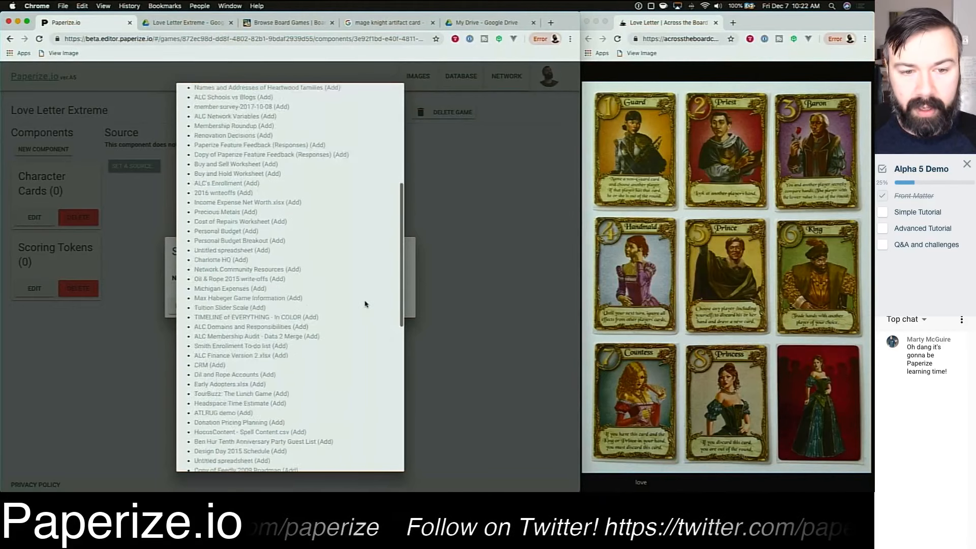
scroll(364, 303, up, 5)
scroll(364, 304, down, 5)
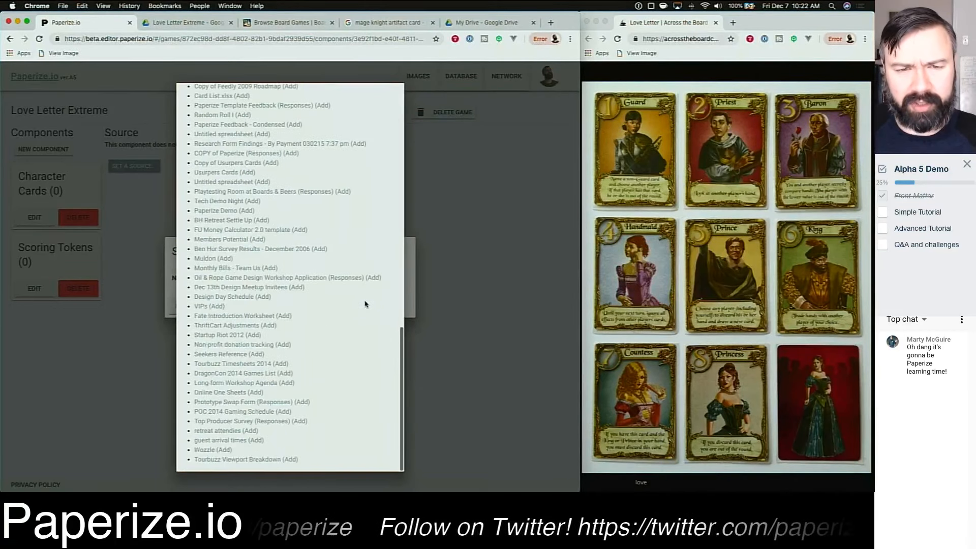
scroll(364, 304, up, 15)
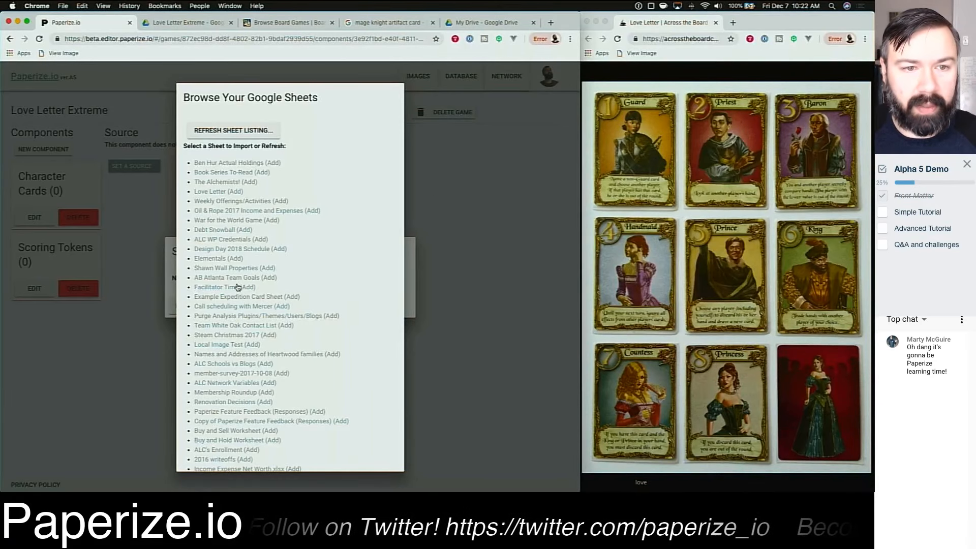
click(457, 197)
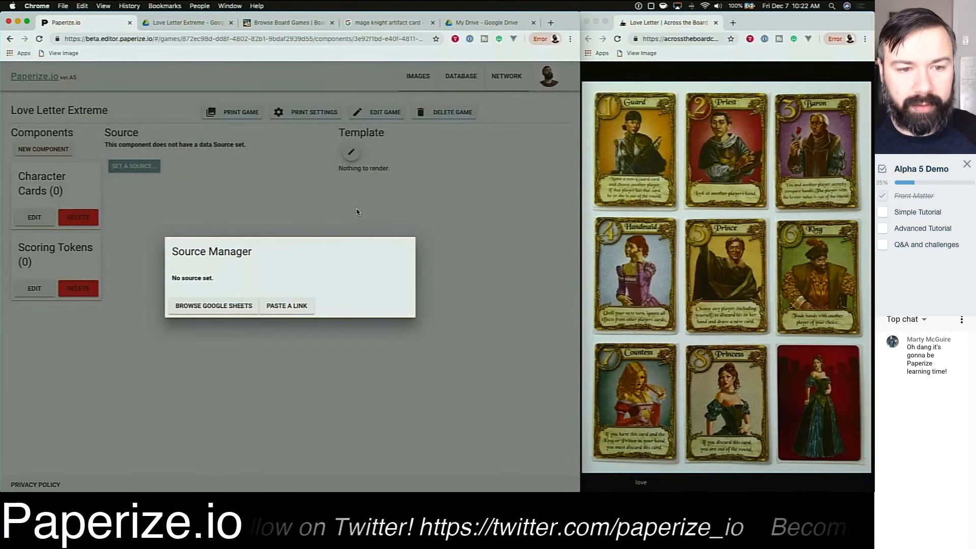
click(247, 217)
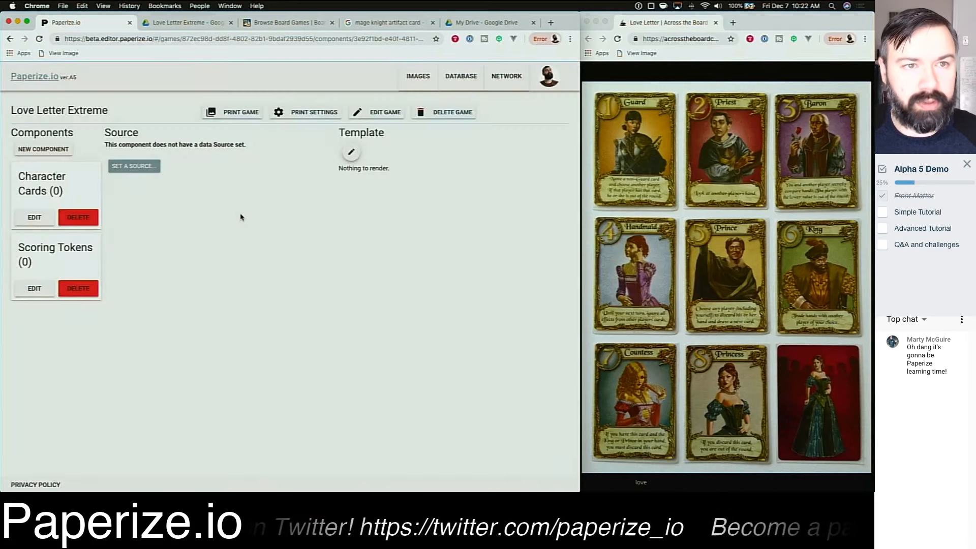
Step: Create a new Google Sheet inside the Character Cards Drive folder
click(181, 24)
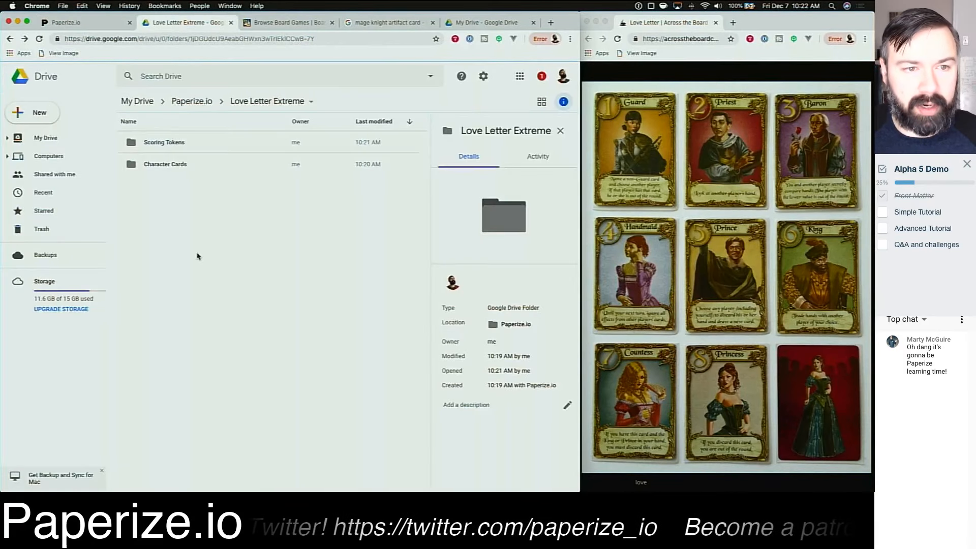
double_click(171, 164)
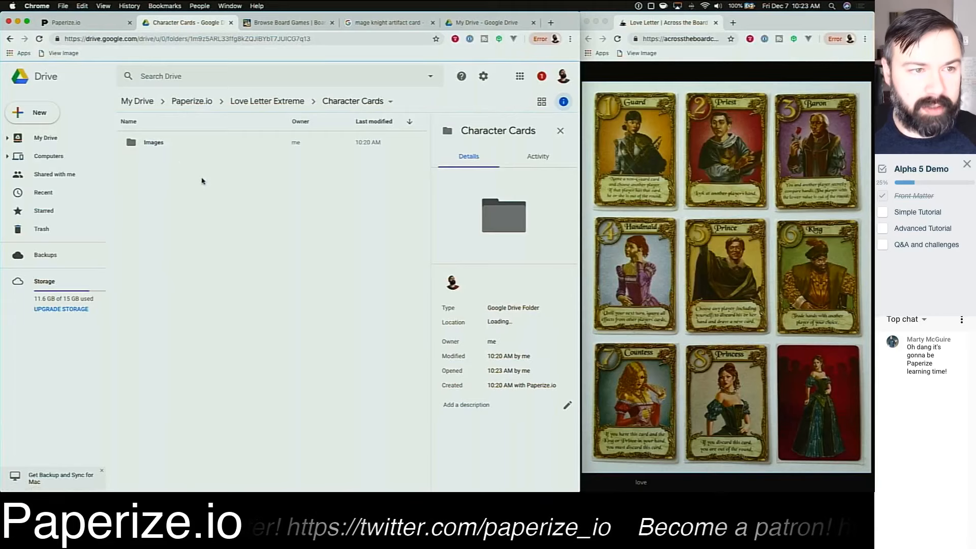
click(24, 114)
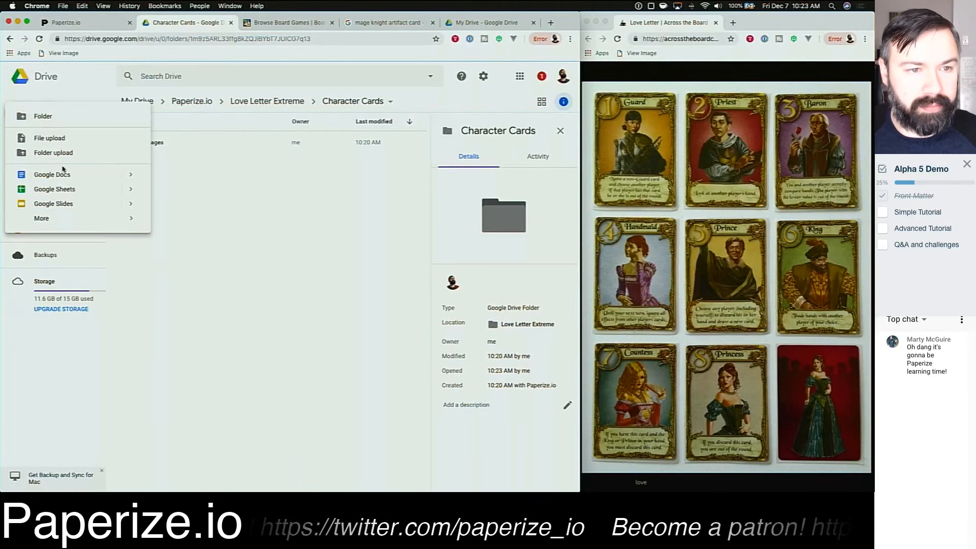
click(64, 190)
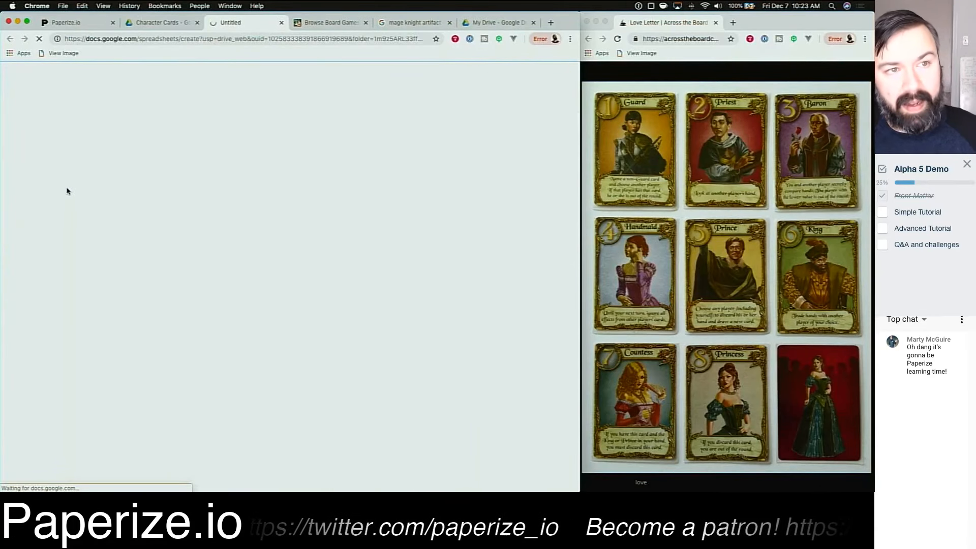
Step: Enter the column headers Rank, Name and Image in the new sheet's first row
click(72, 27)
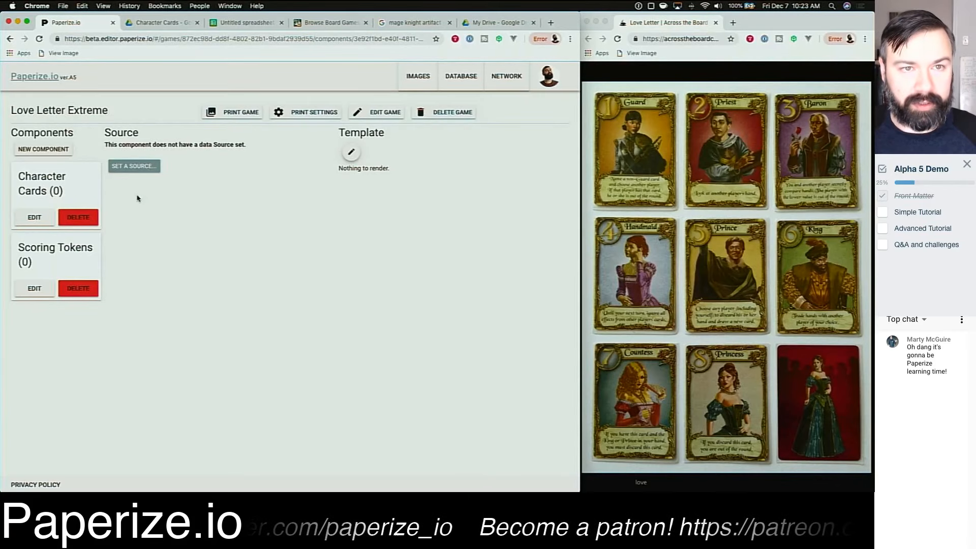
click(236, 23)
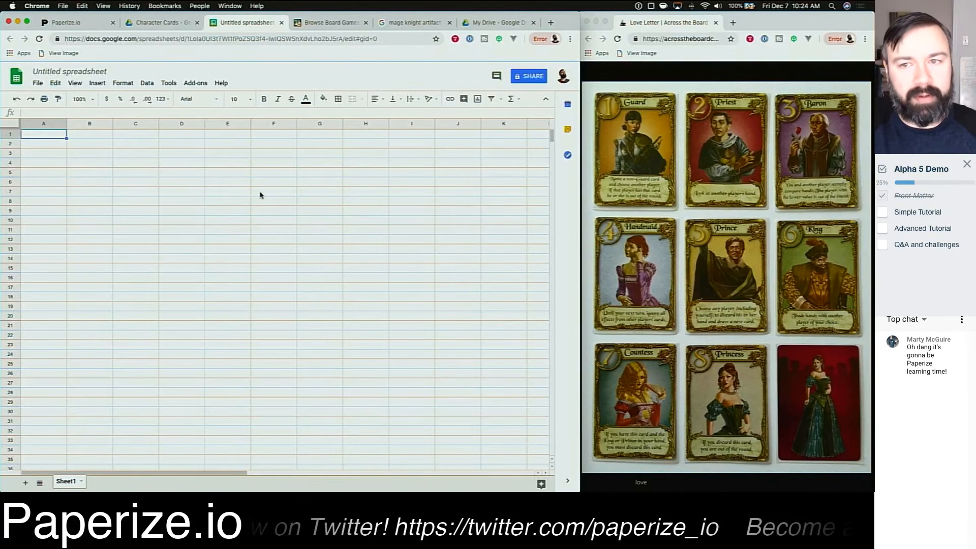
text(Rank)
key(Tab)
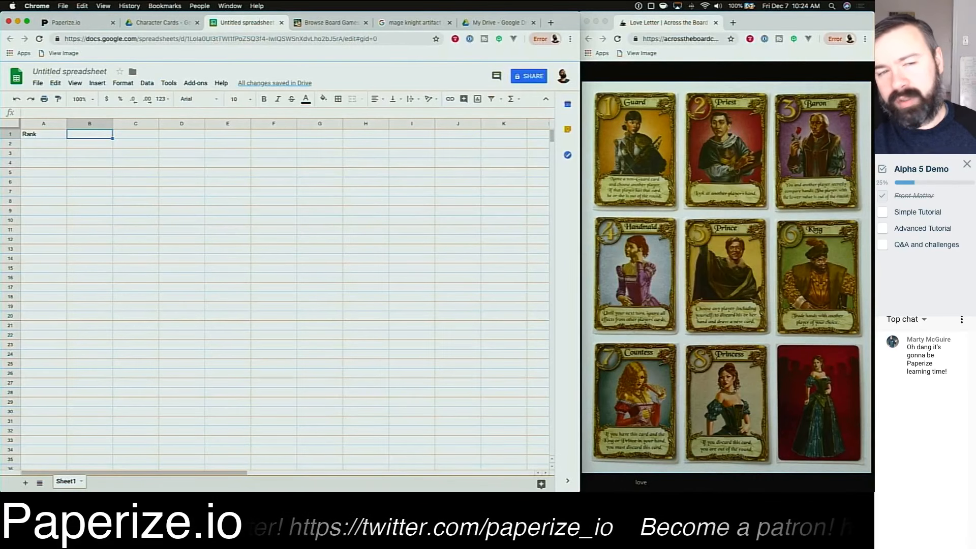
text(Name)
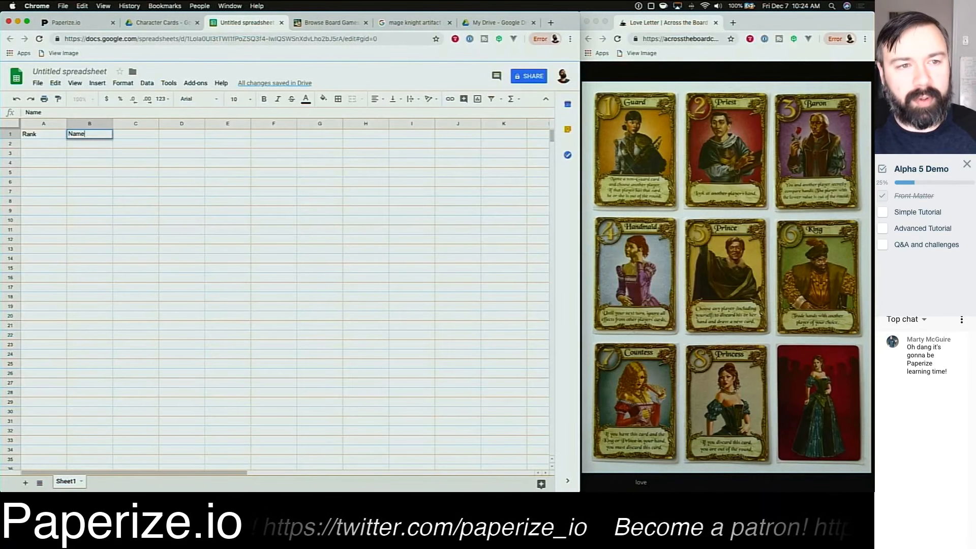
key(Tab)
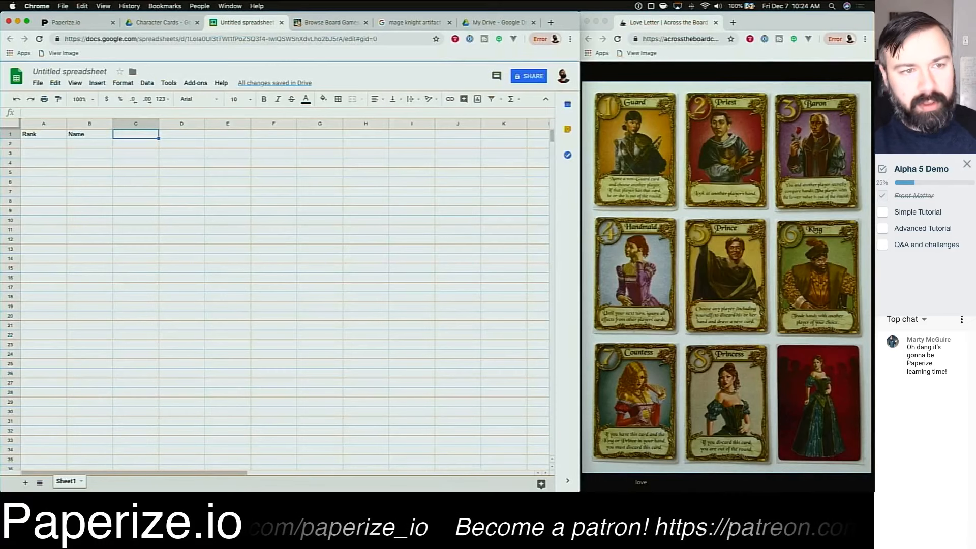
text(Imane)
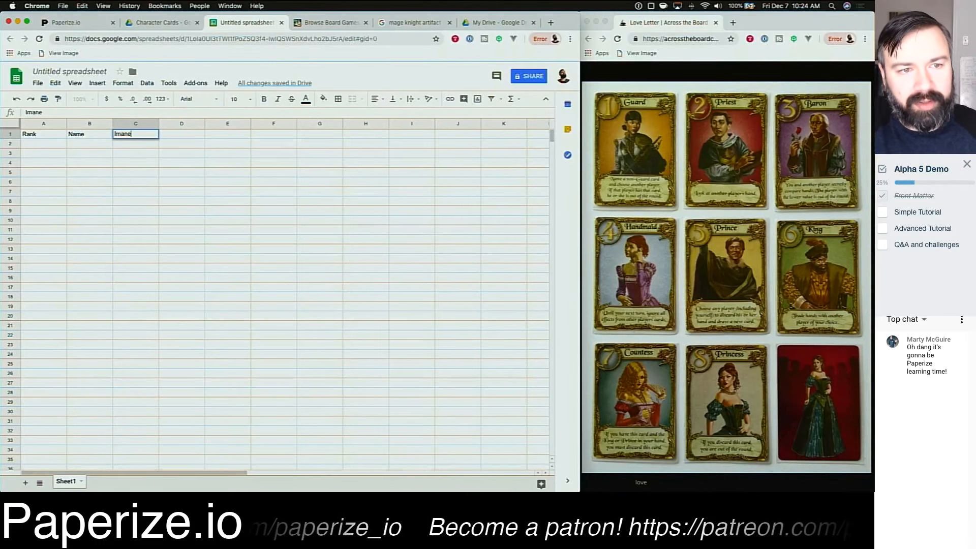
key(BackSpace)
key(BackSpace)
text(ge)
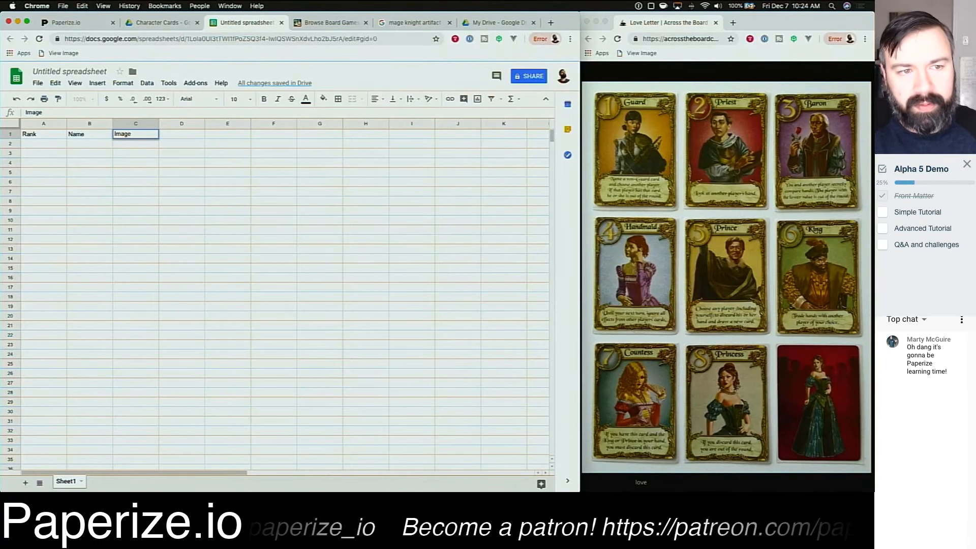
key(Return)
Step: Add a fourth column header, Rule, after Image
key(Up)
key(Right)
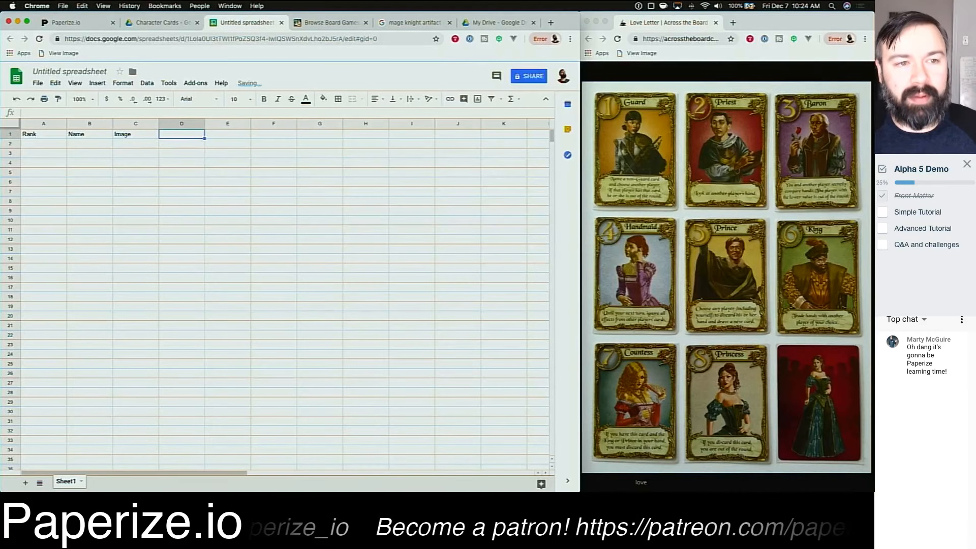
key(Left)
key(Left)
key(Left)
key(Right)
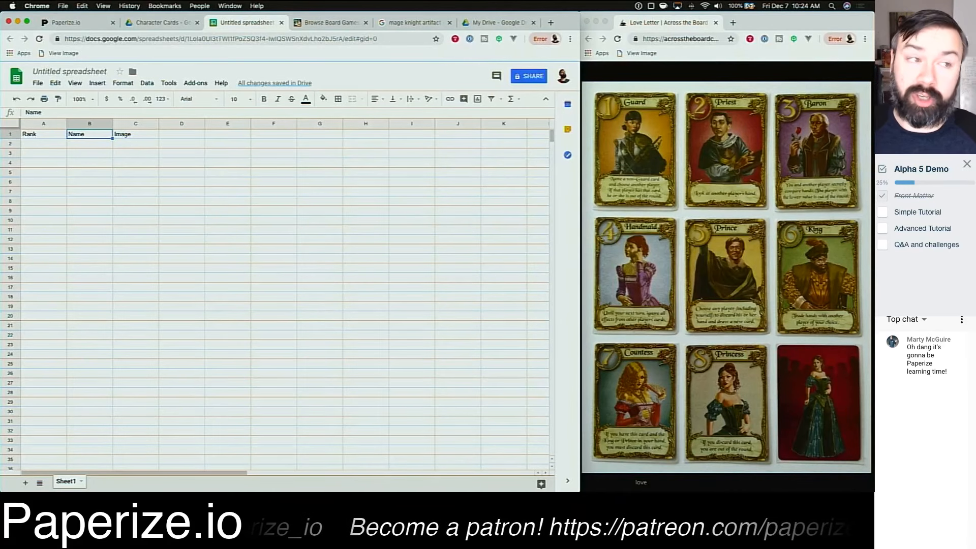
key(Right)
key(Right)
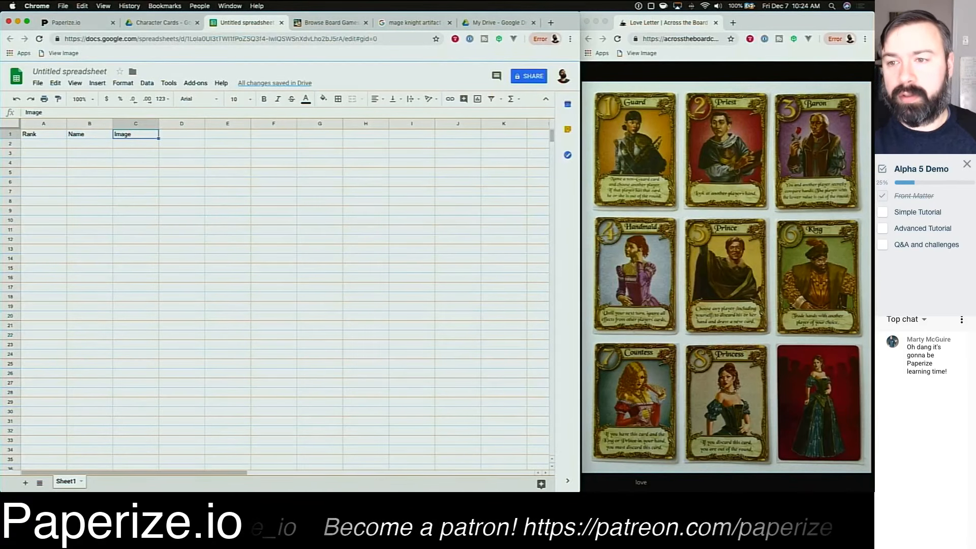
text(Rule)
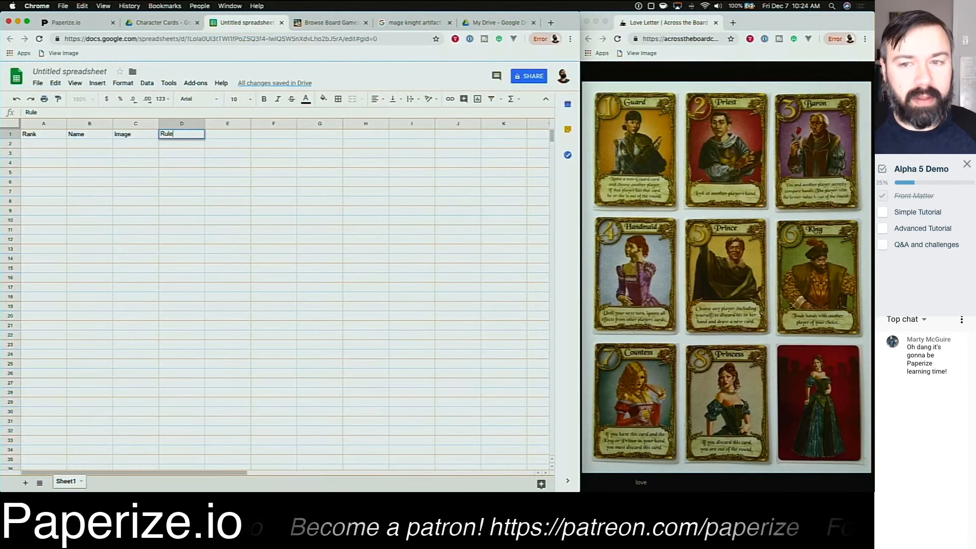
key(Return)
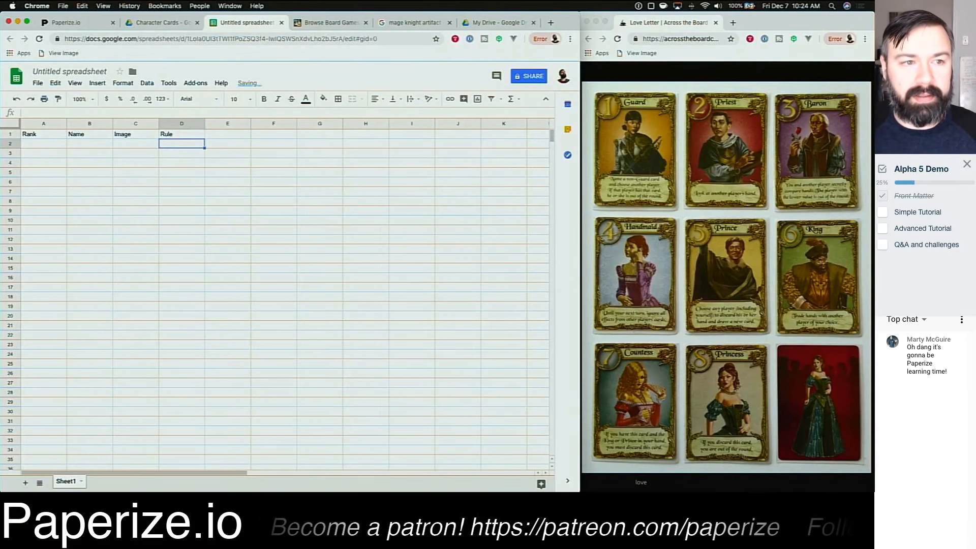
Step: Freeze the header row of the sheet
key(Left)
key(Left)
key(Left)
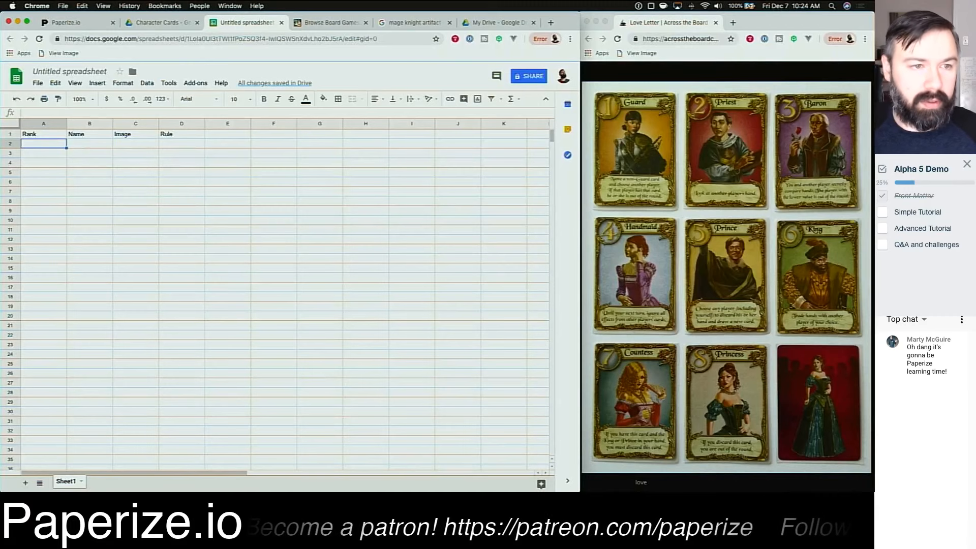
click(15, 125)
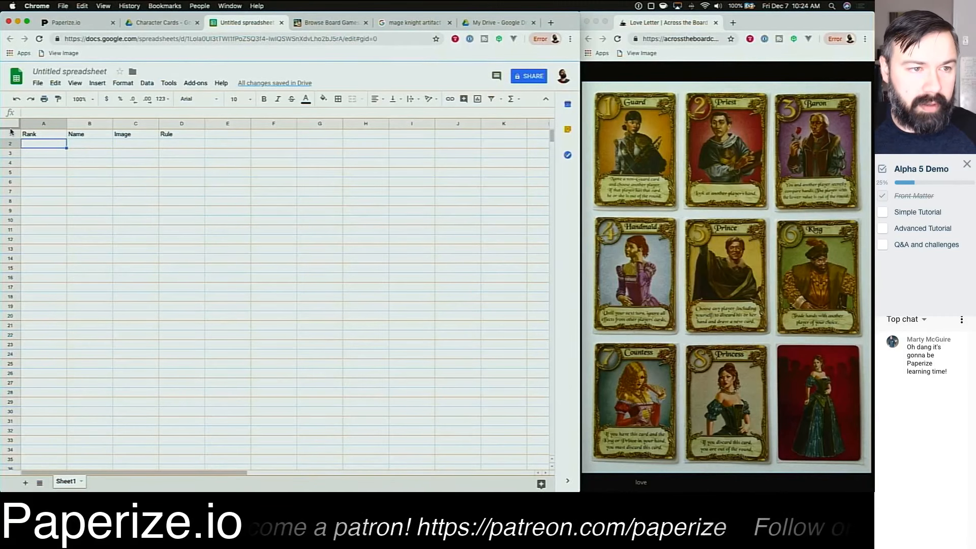
click(10, 135)
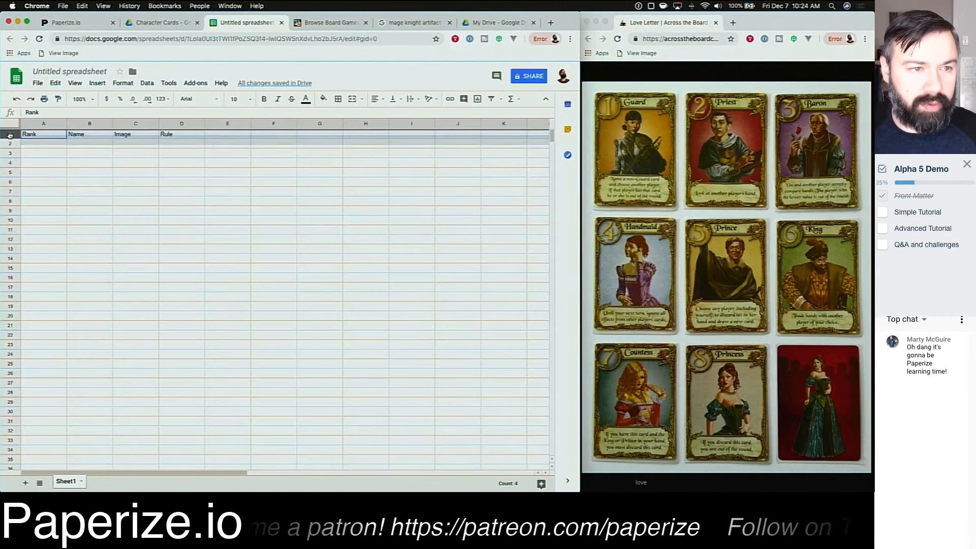
drag(11, 128, 11, 139)
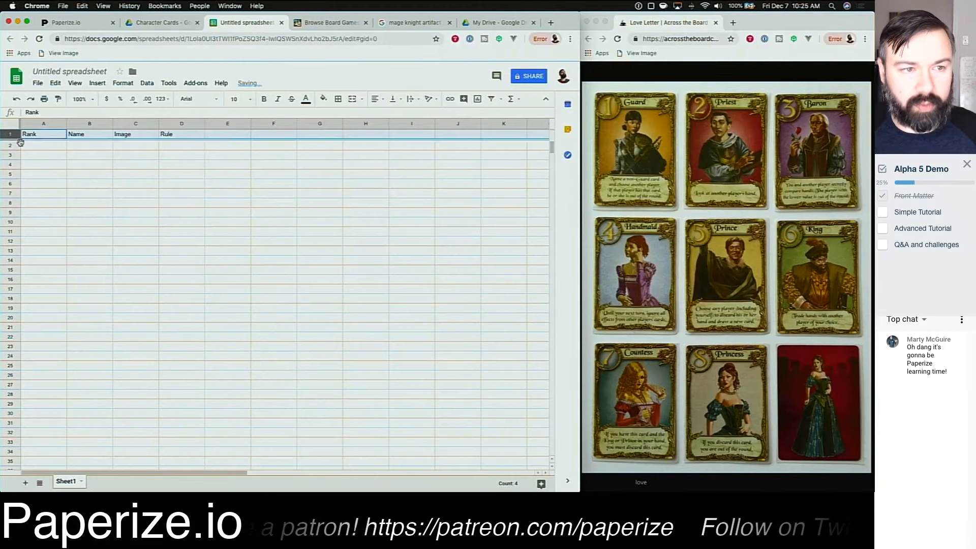
click(58, 156)
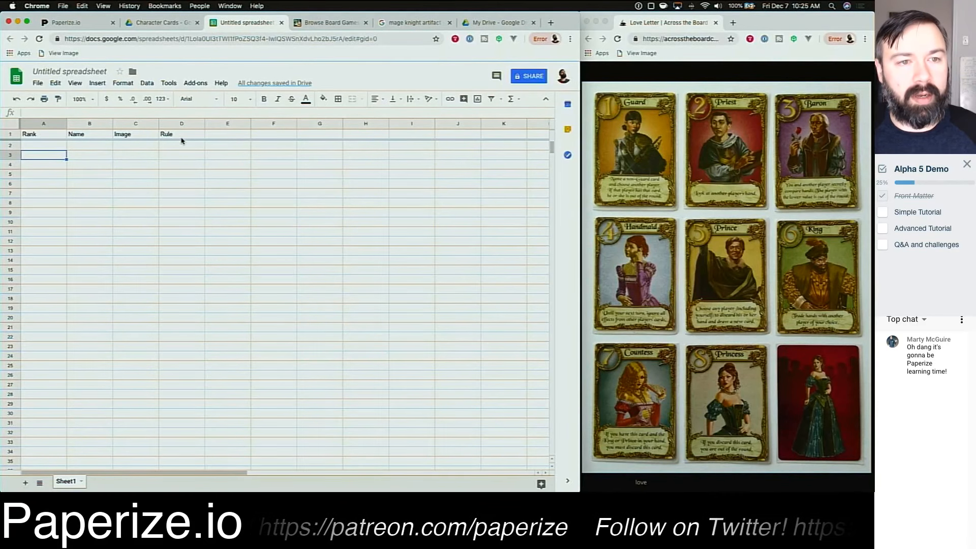
Step: Rename the spreadsheet Love Letter Extreme
click(65, 71)
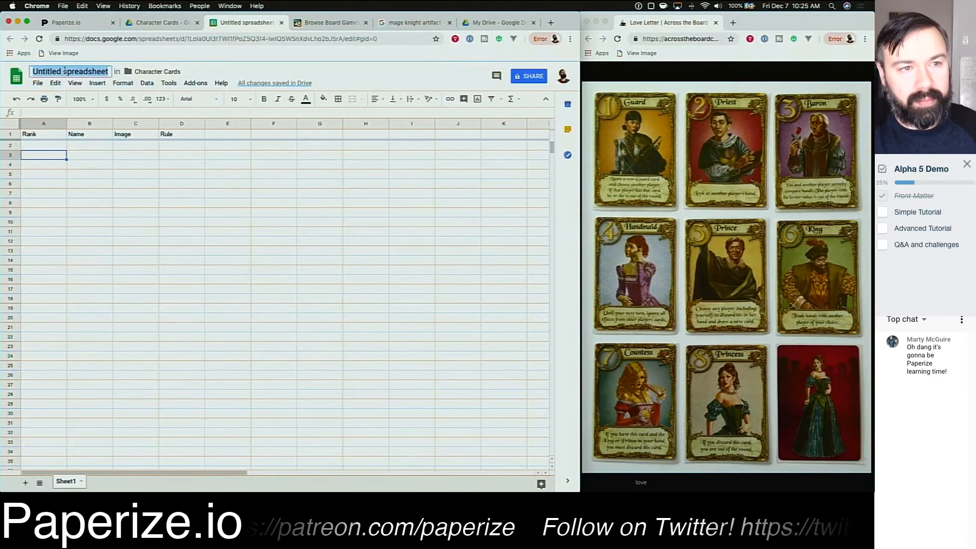
text(Love Letter Extrem)
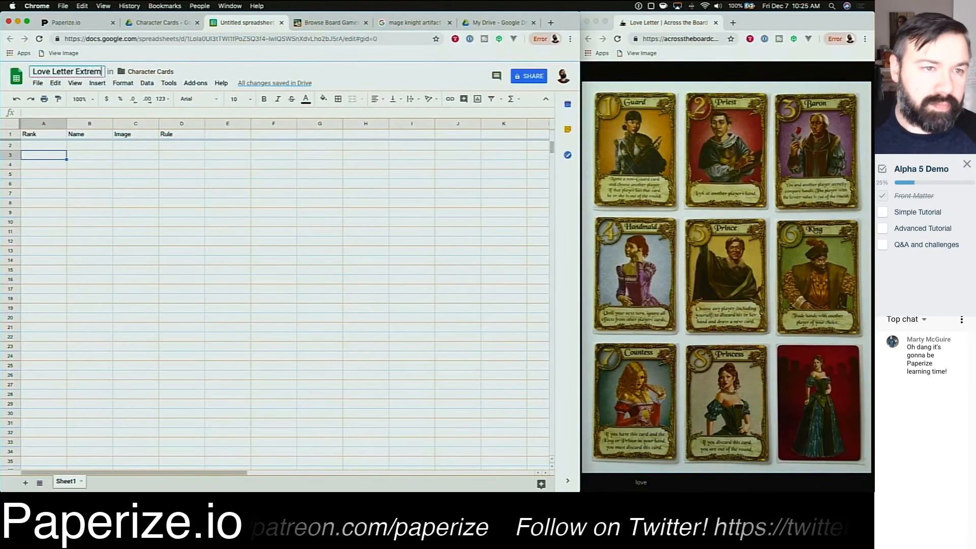
text(e)
key(Return)
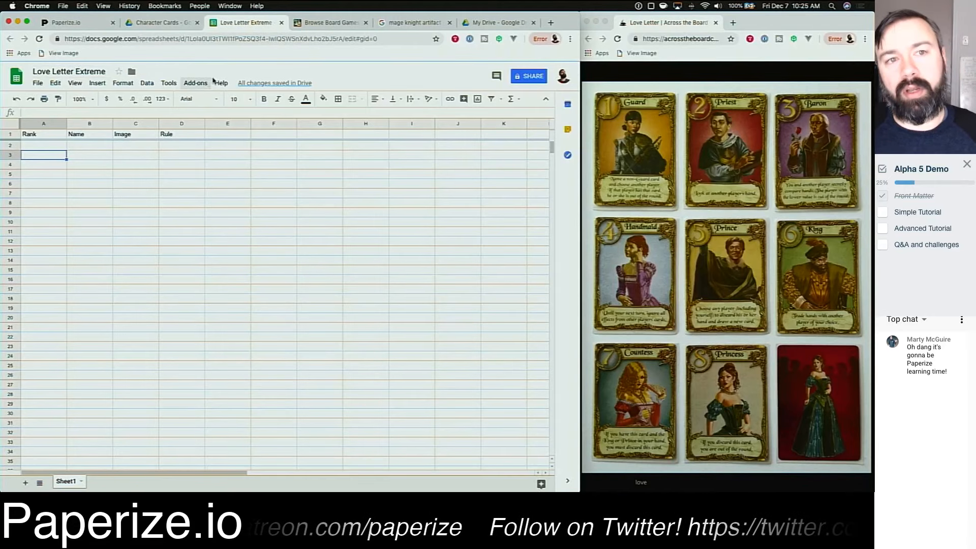
Step: Copy the spreadsheet's URL and import it as the Google Sheet source of the Character Cards component
click(222, 41)
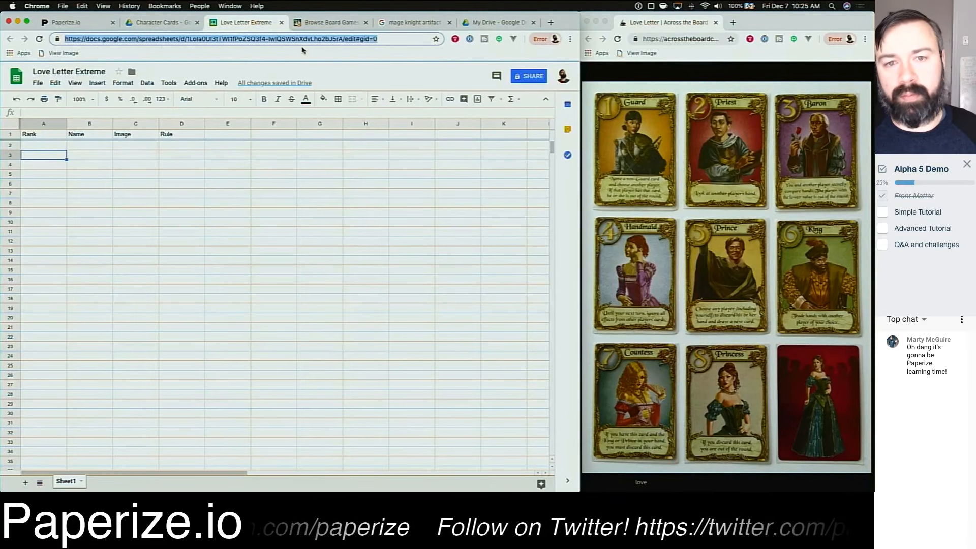
click(72, 24)
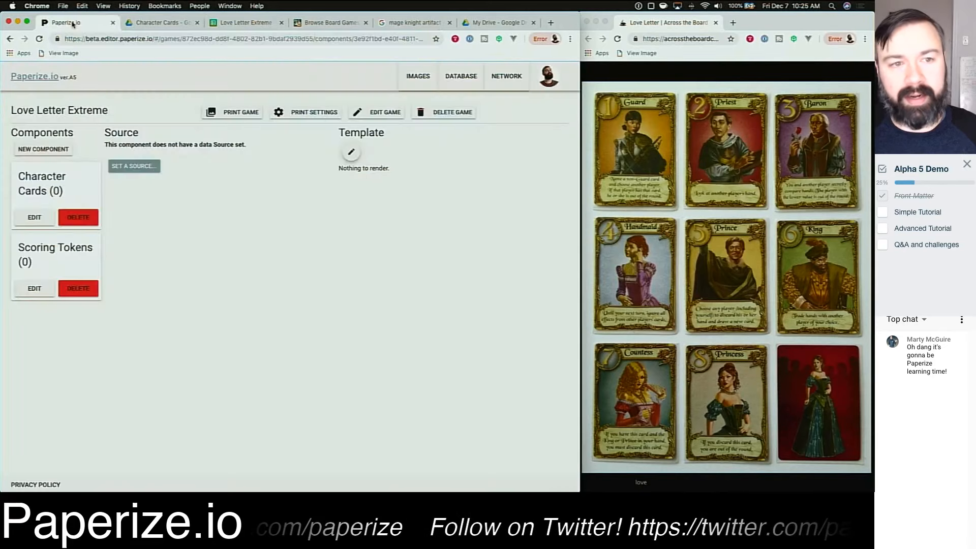
click(137, 166)
click(307, 305)
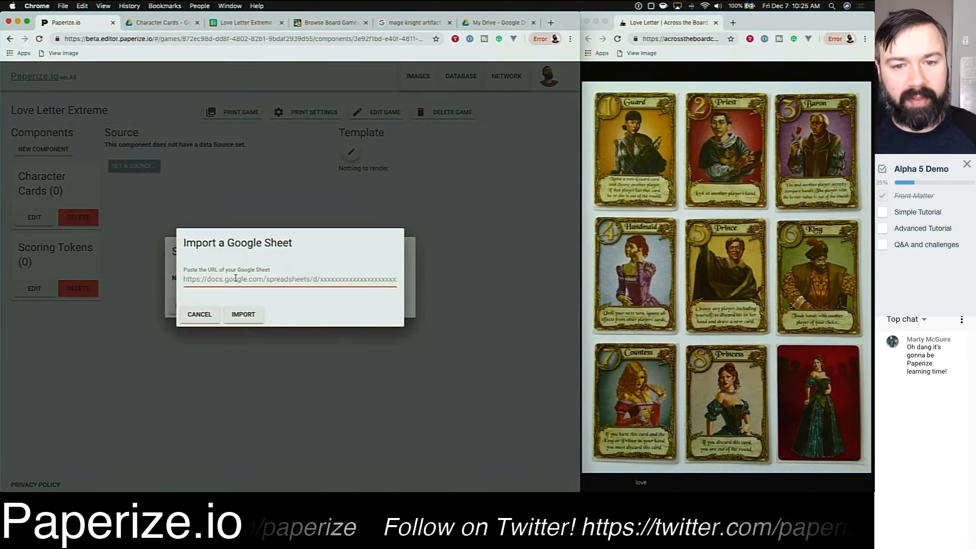
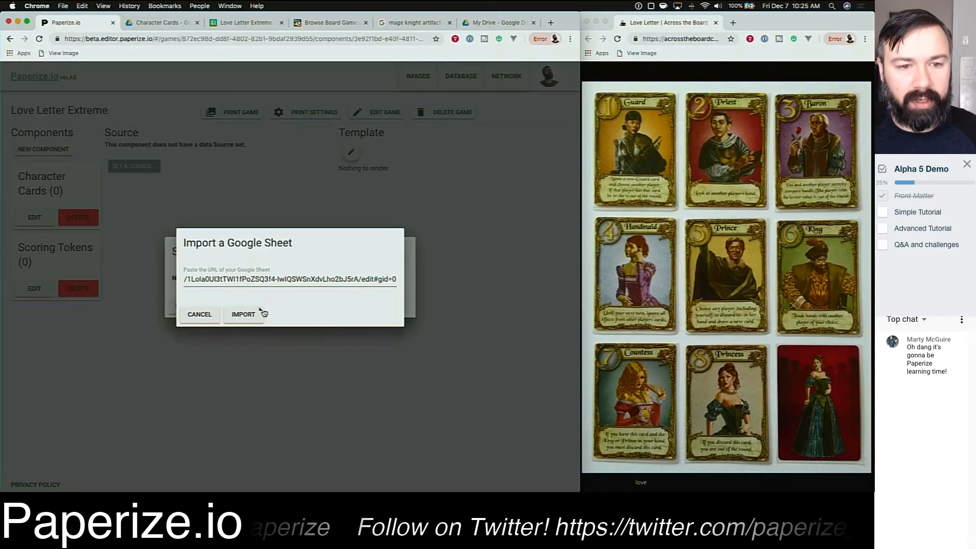
click(244, 314)
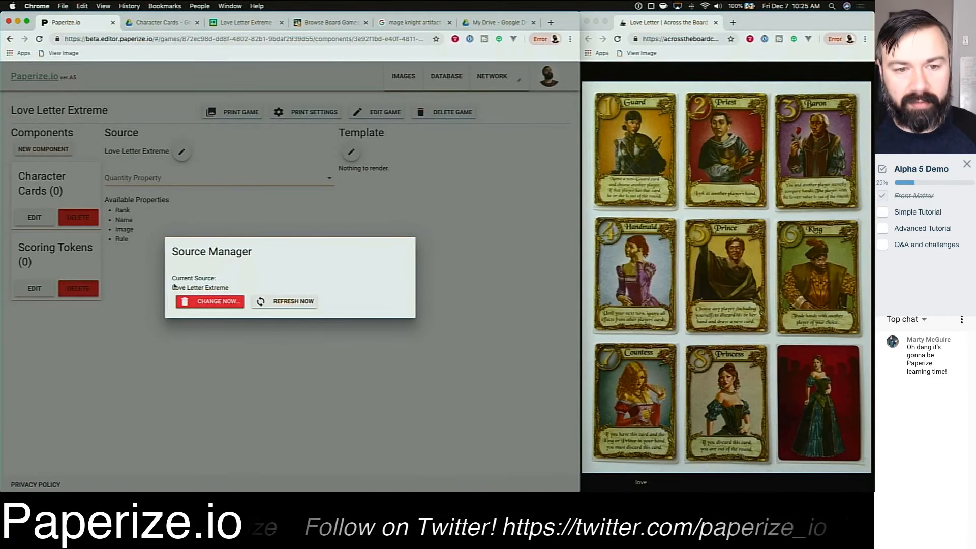
Step: Compare the component's available source properties with the sheet's header row
drag(171, 288, 235, 288)
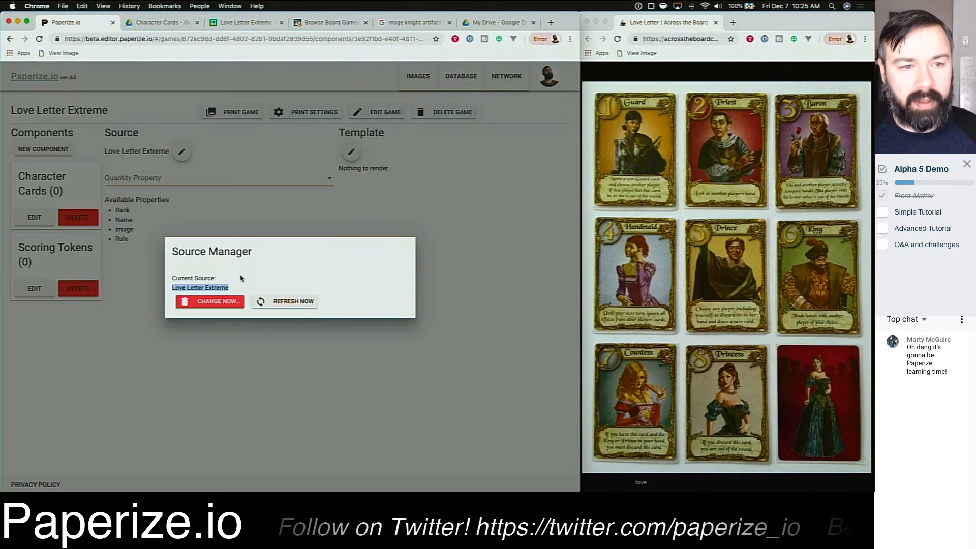
click(279, 205)
double_click(123, 209)
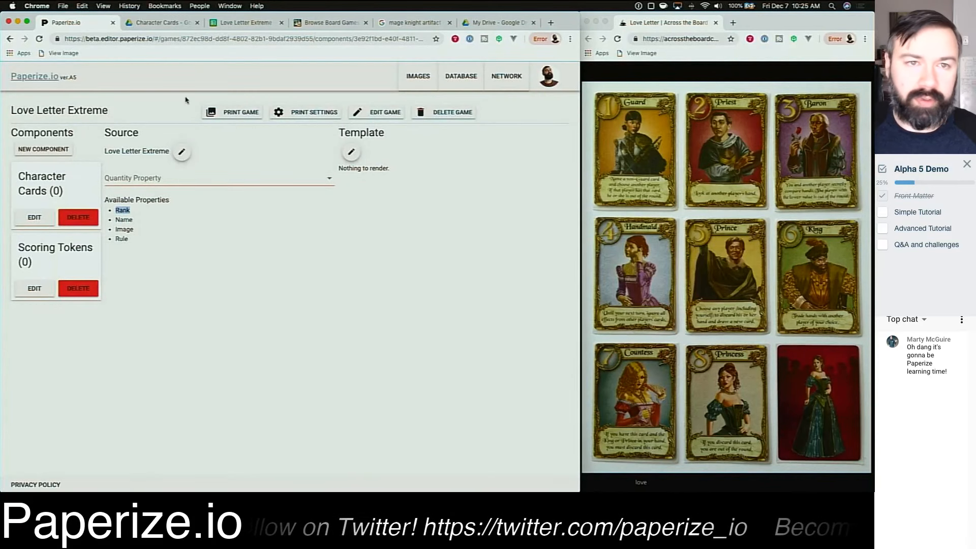
click(240, 23)
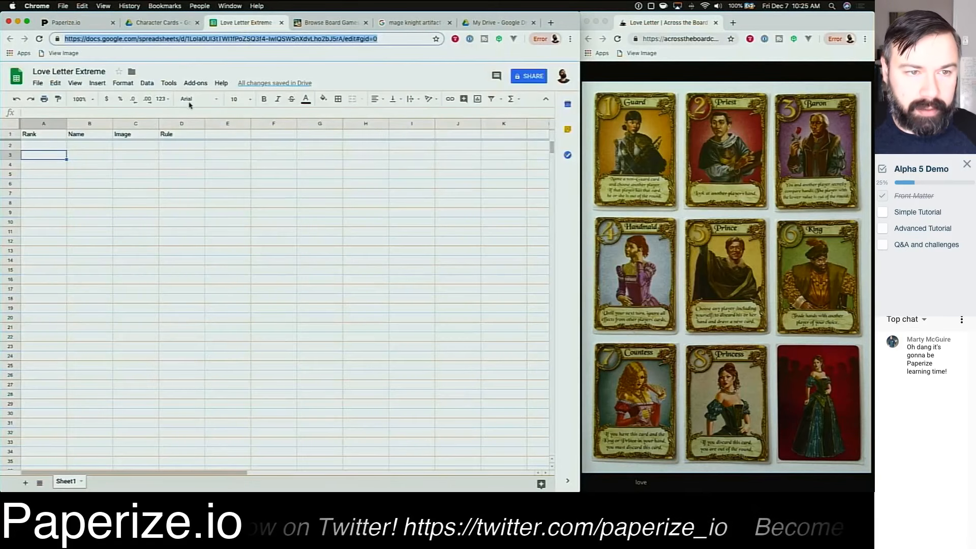
click(35, 134)
shift+click(185, 133)
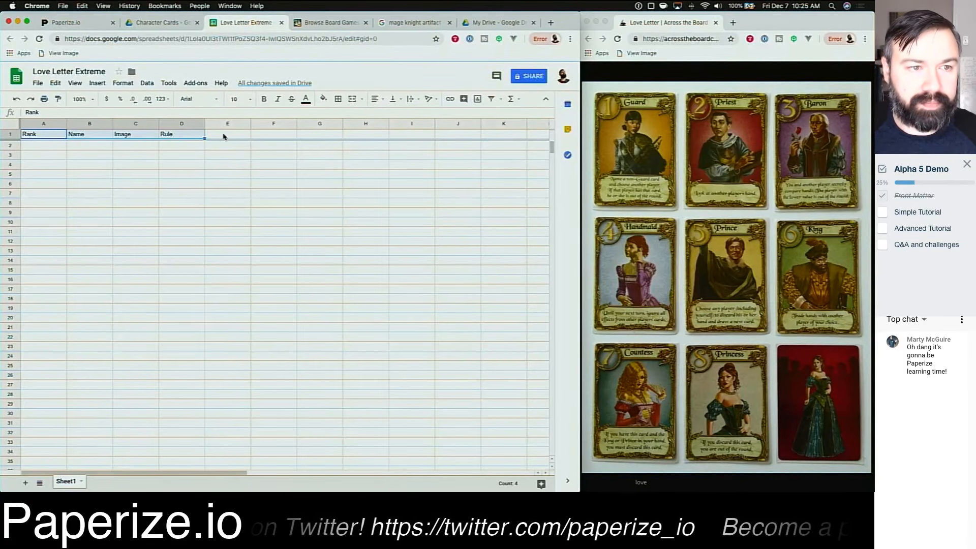
click(226, 135)
click(77, 23)
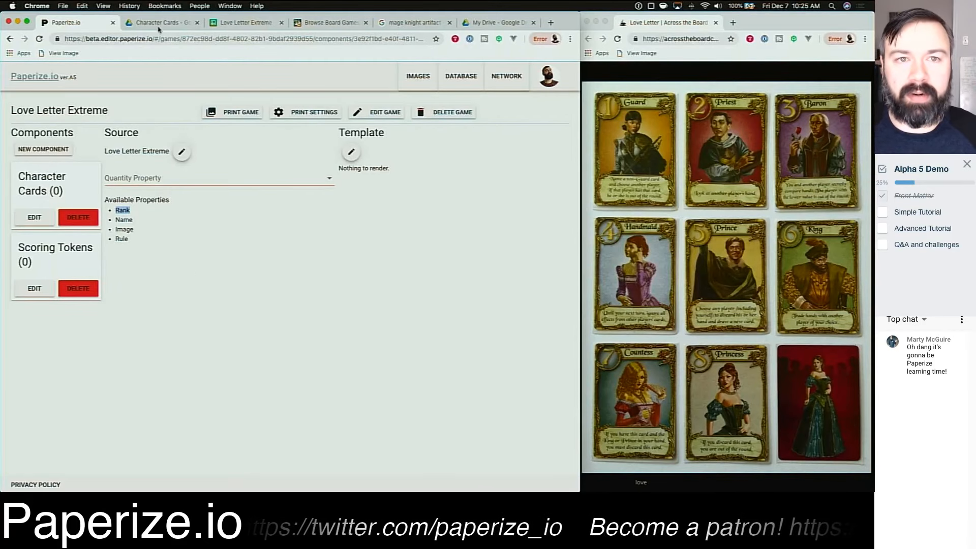
click(241, 24)
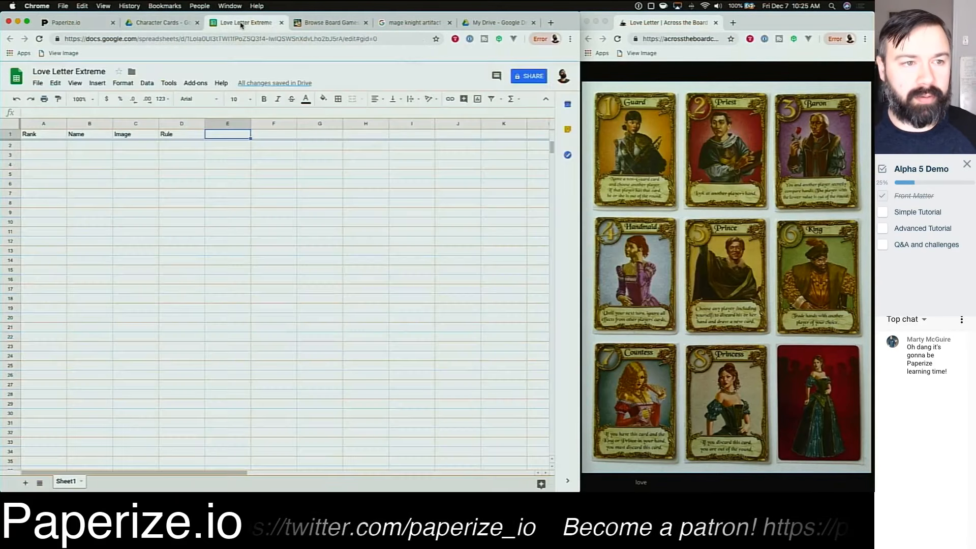
click(43, 148)
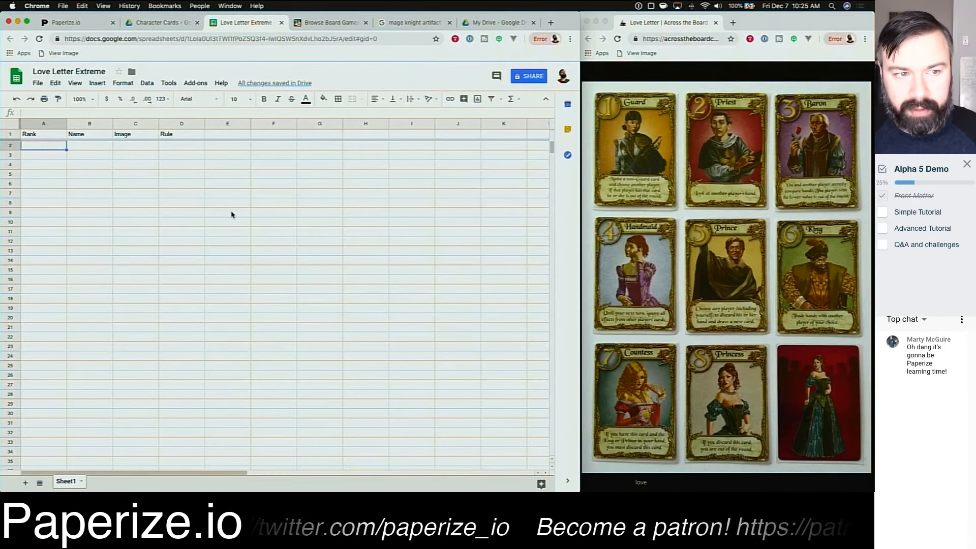
Step: Fill the Rank column with the numbers 1 through 8
text(1)
key(Return)
text(2)
key(Return)
text(3 4)
key(Return)
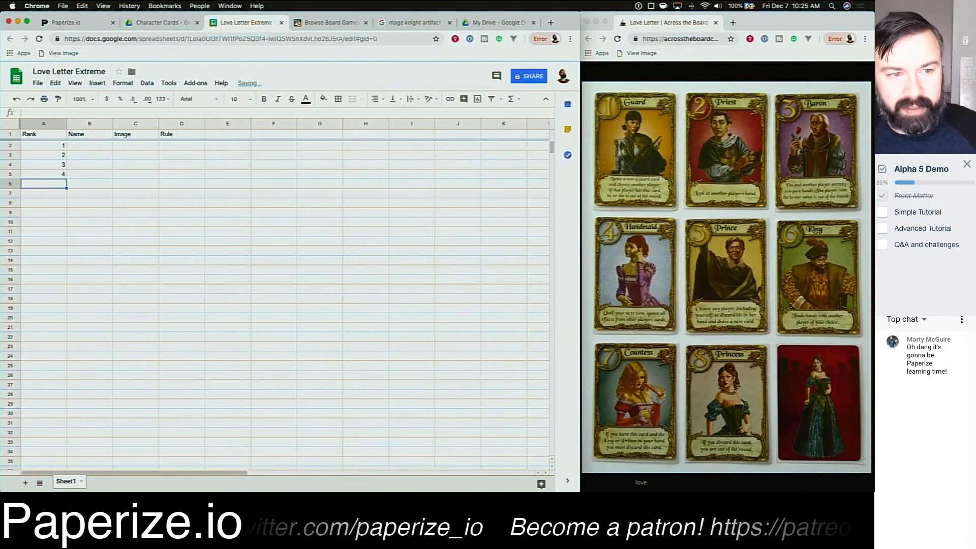
text(5)
key(Return)
text(6)
key(Return)
text(7)
key(Return)
text(8)
key(Return)
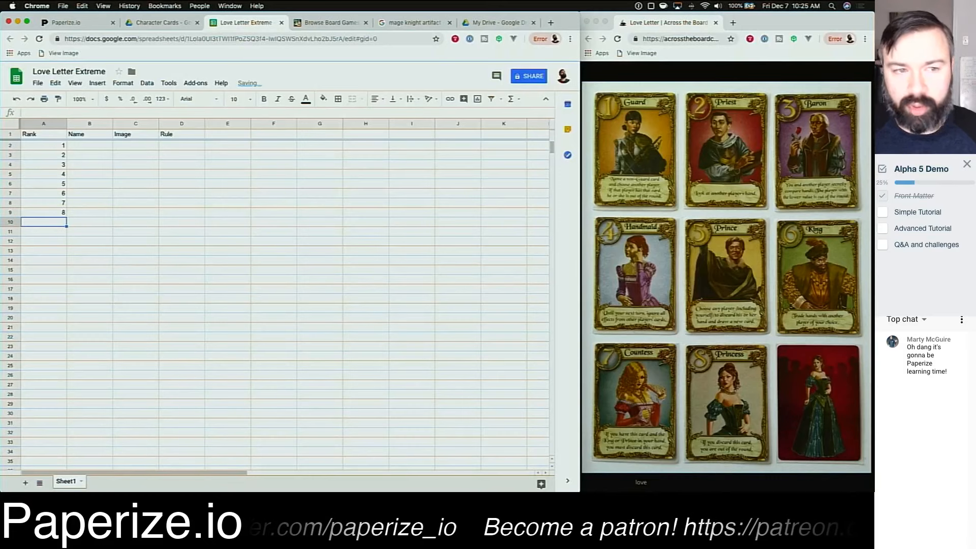
key(Right)
key(Up)
key(Up)
key(Up)
key(Up)
key(Up)
key(Up)
key(Up)
key(Up)
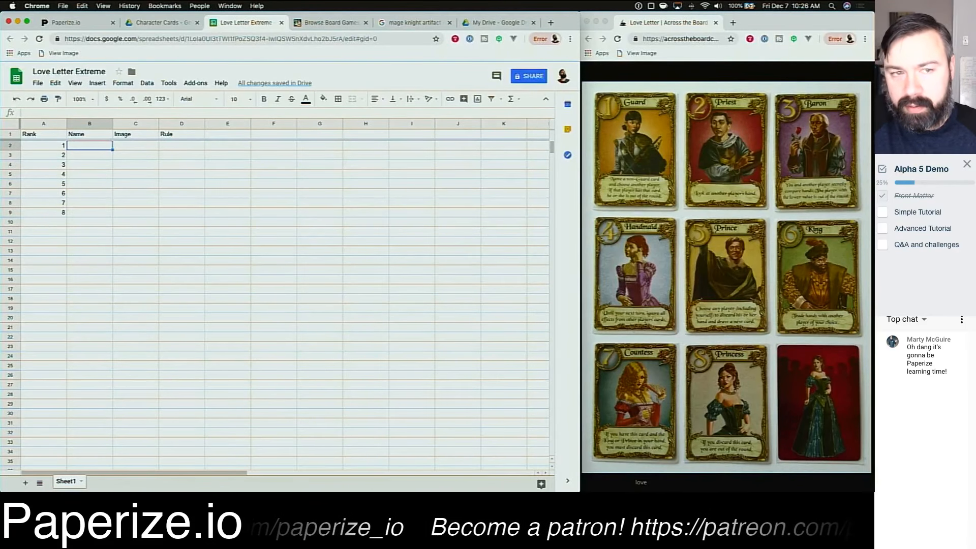
Step: Fill the Name column with Guard, Priest, Baron, Handmaid, Prince, King, Countess and Princess
text(Guard)
key(Return)
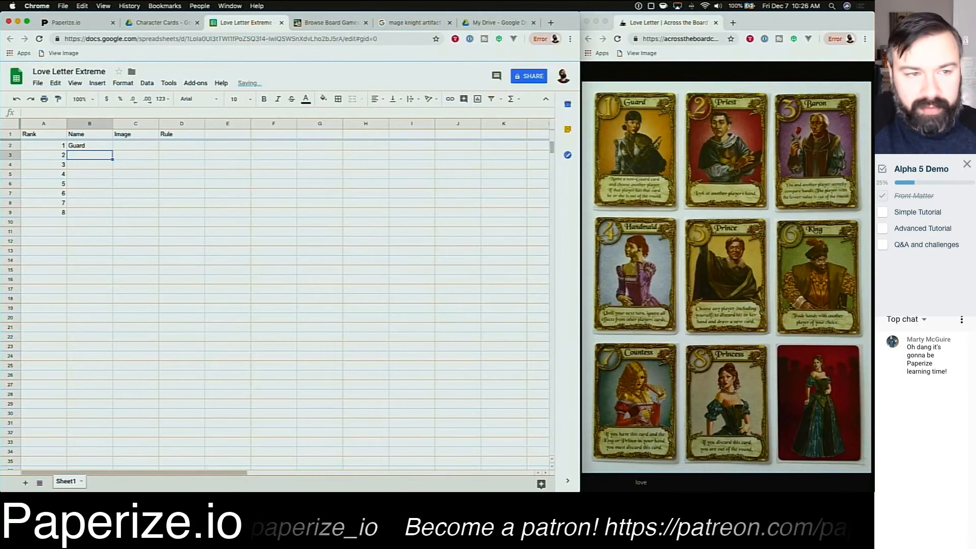
text(Priest)
key(Return)
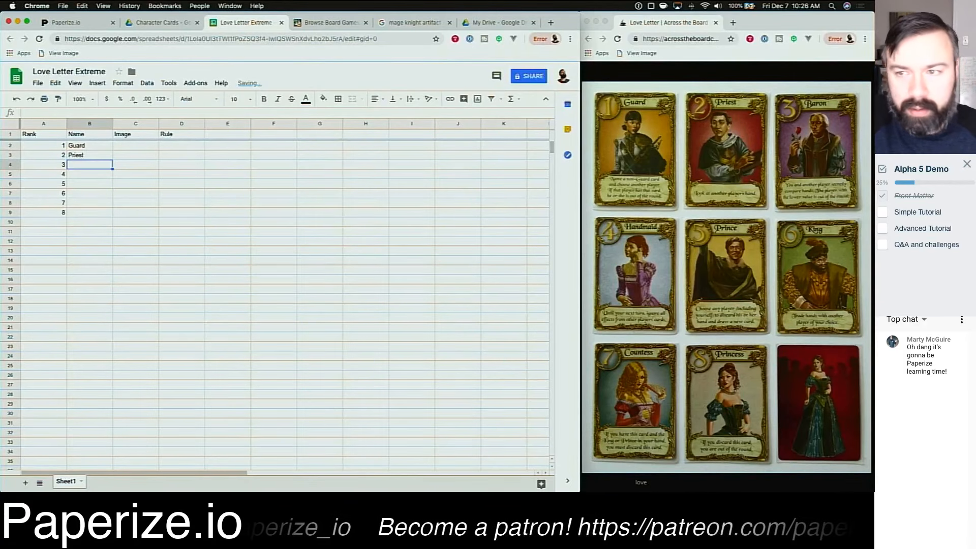
text(Baron)
key(Return)
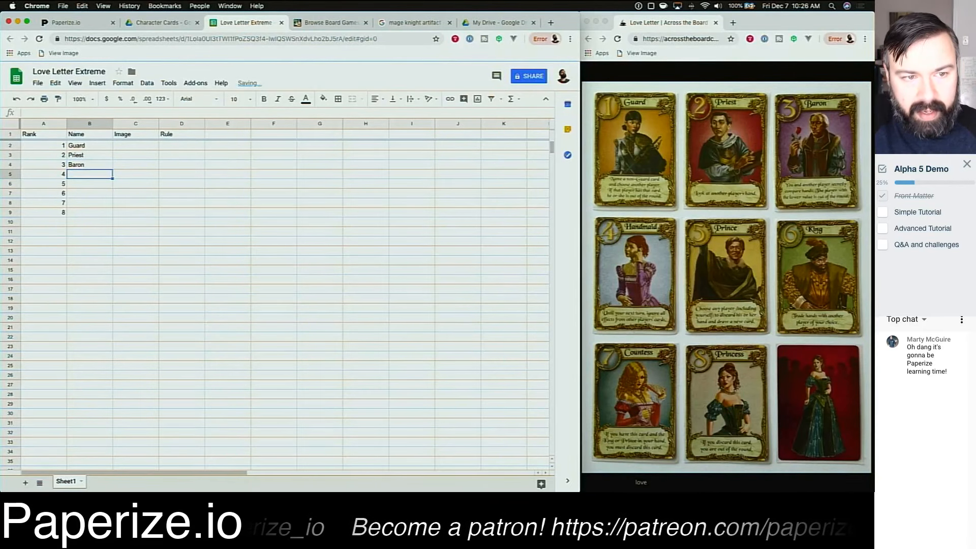
text(Handmaid)
key(Return)
text(priest)
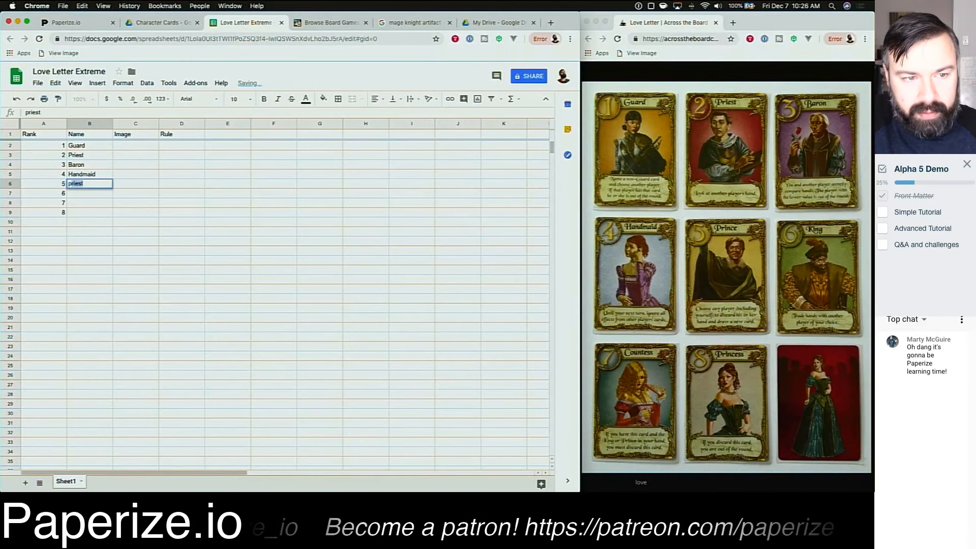
key(BackSpace)
key(BackSpace)
key(BackSpace)
key(BackSpace)
key(BackSpace)
key(BackSpace)
text(Prince)
key(Return)
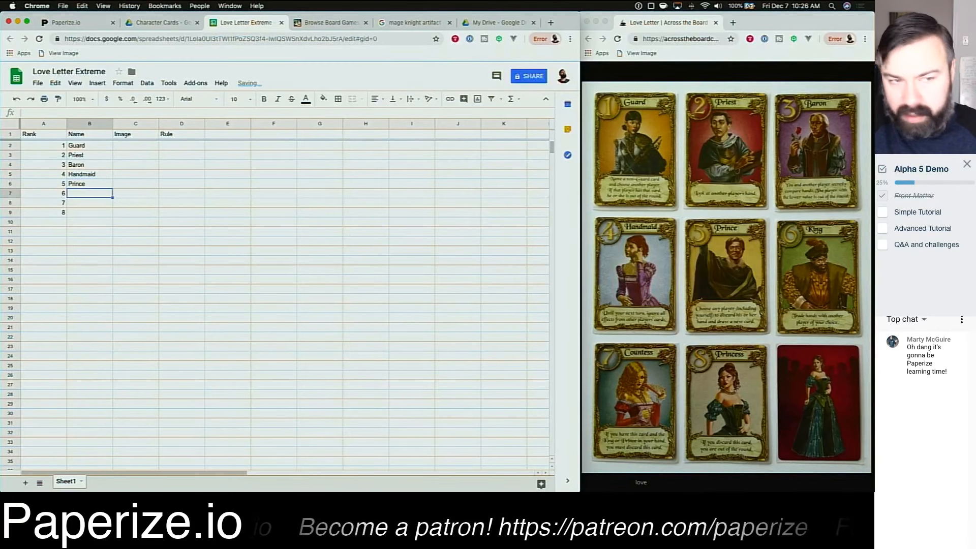
text(King)
key(Return)
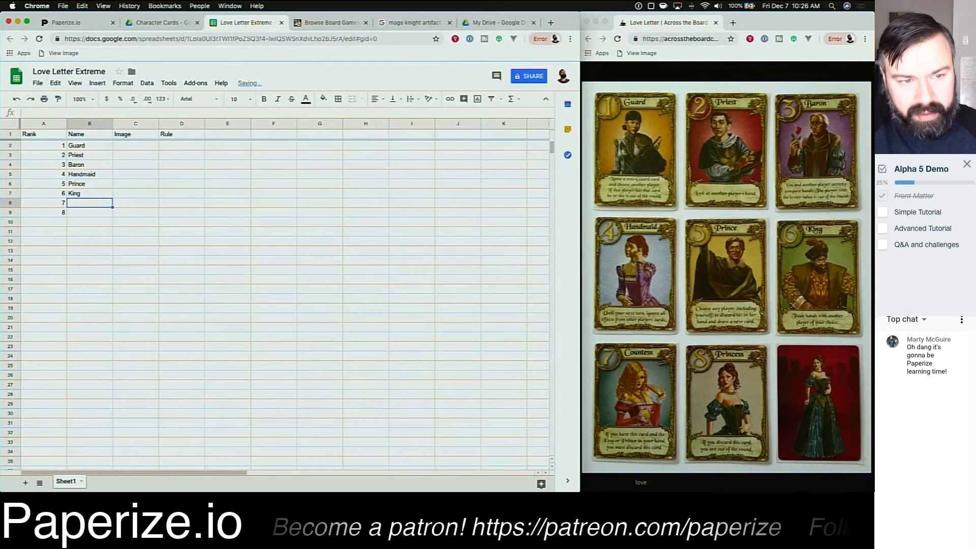
text(Countess)
key(Return)
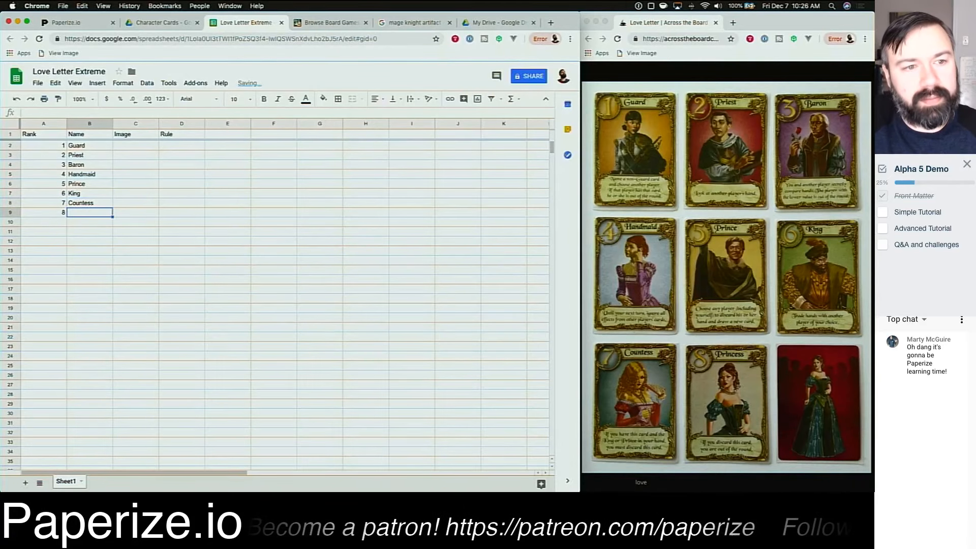
text(Princess)
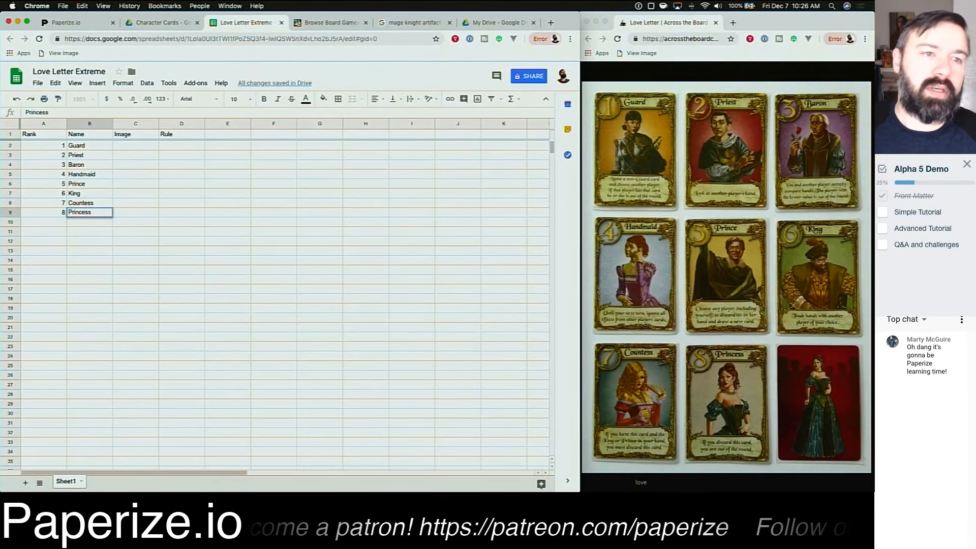
key(Return)
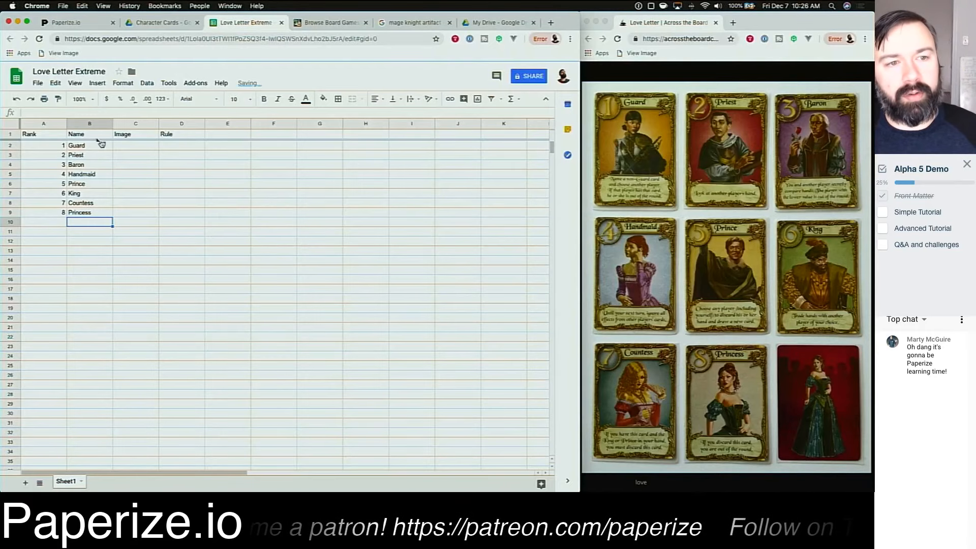
Step: Return to the editor and open the template editor for the Character Cards component
click(67, 23)
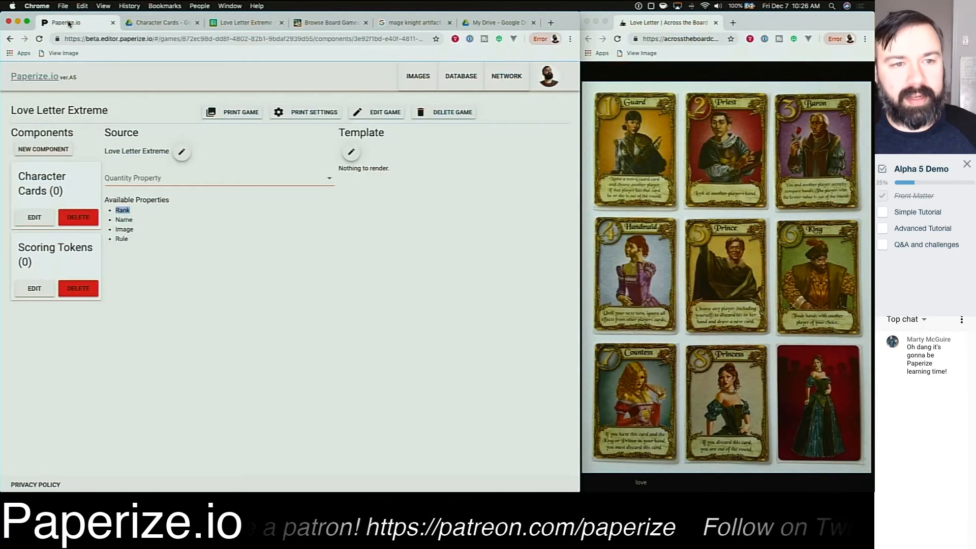
click(256, 297)
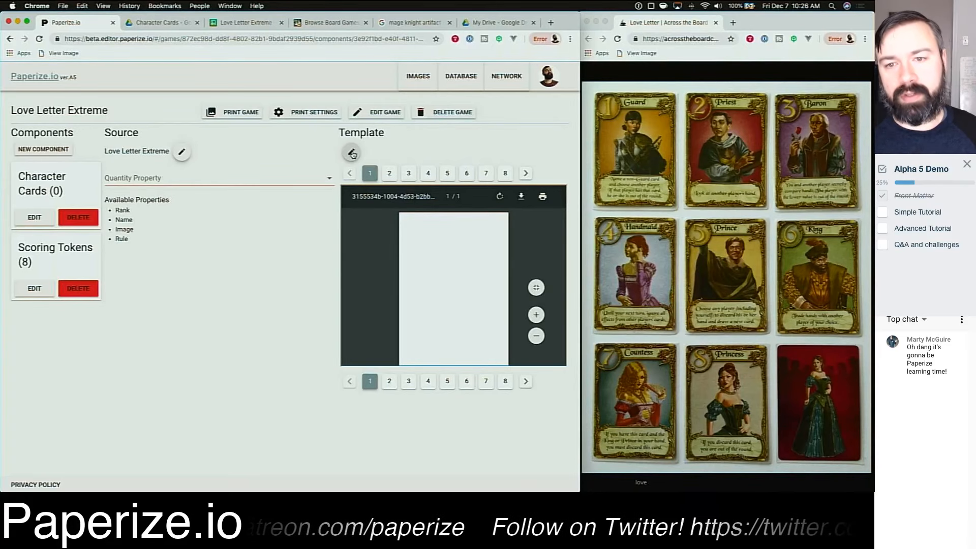
scroll(364, 273, down, 1)
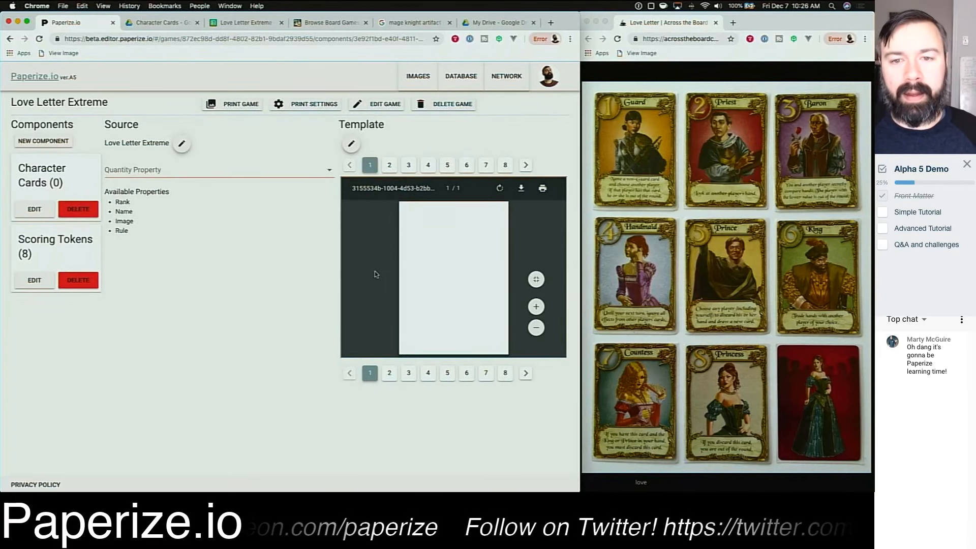
click(351, 144)
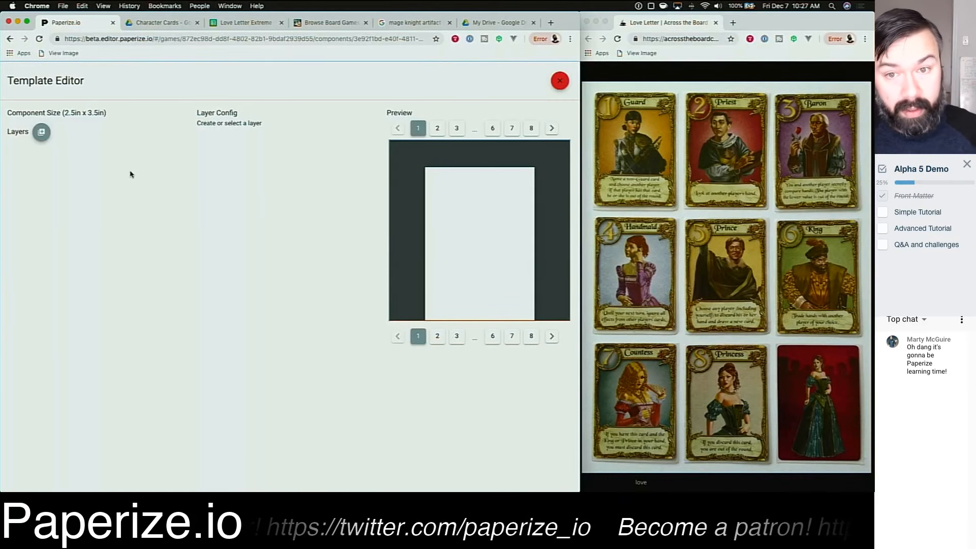
Step: Add a text layer to the card template and name it Rank
scroll(437, 229, down, 1)
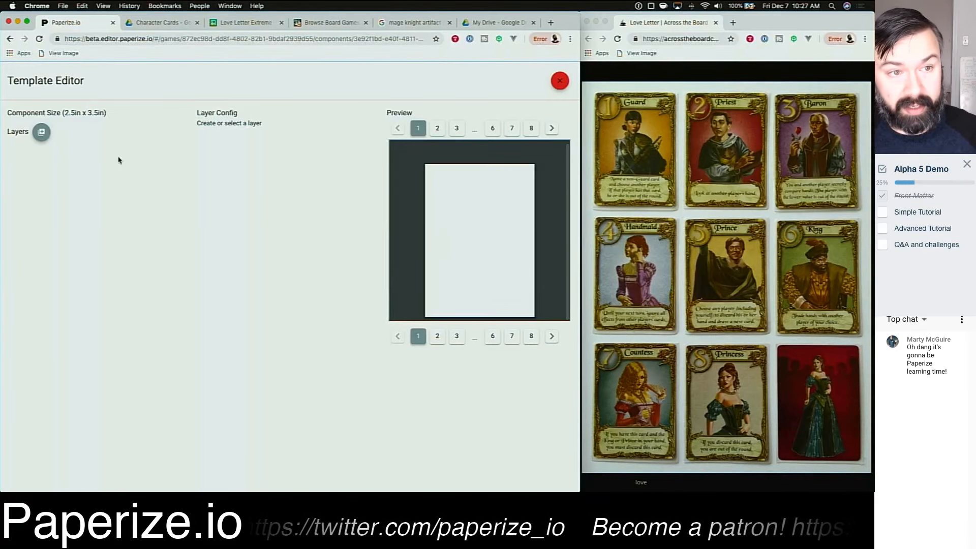
drag(63, 112, 108, 112)
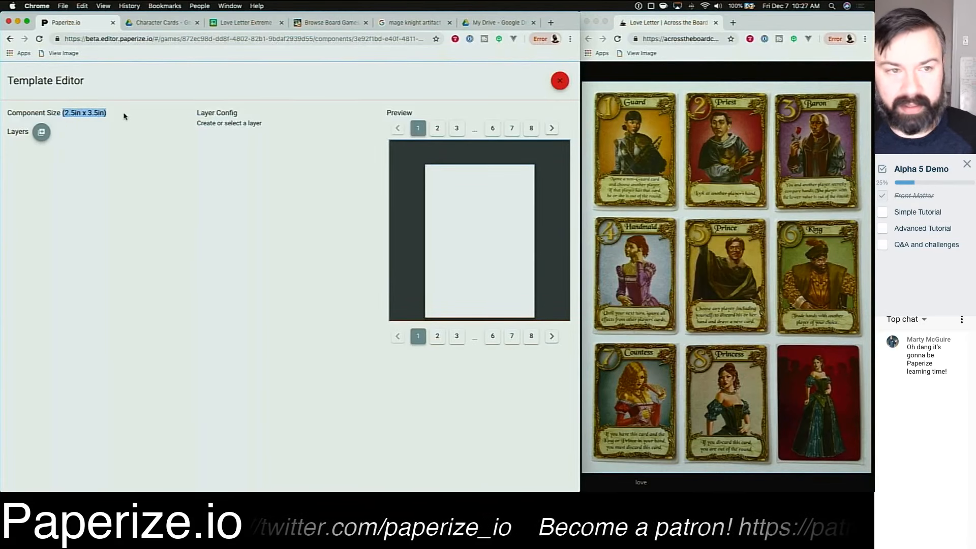
click(123, 115)
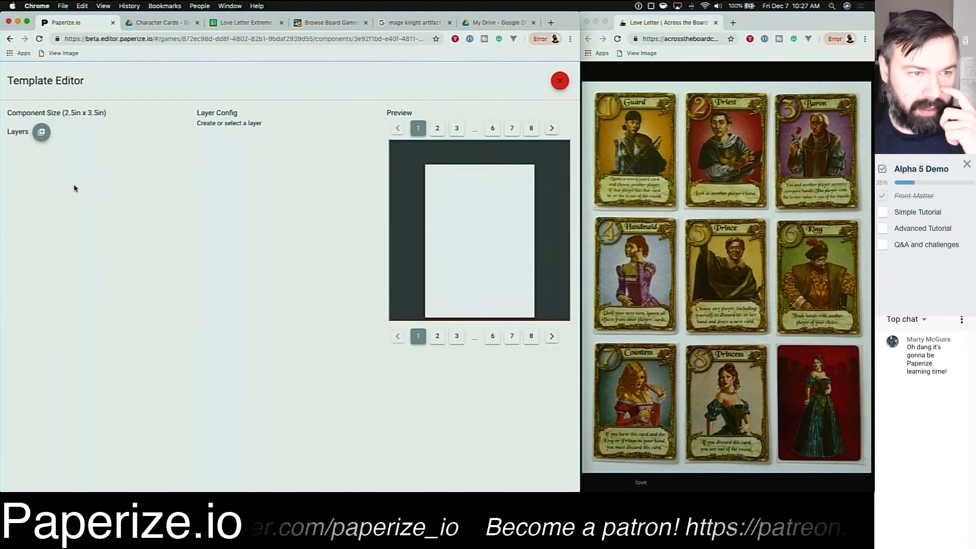
click(42, 132)
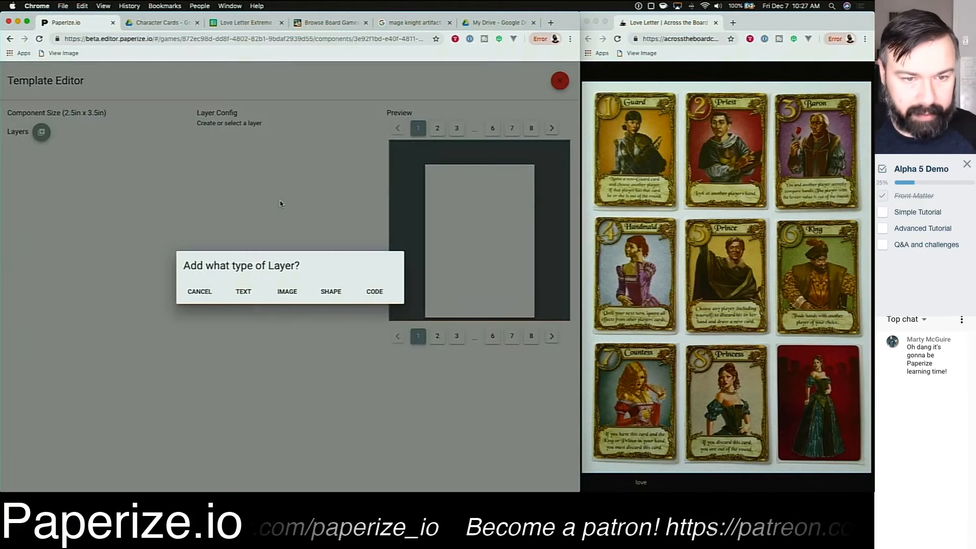
click(246, 291)
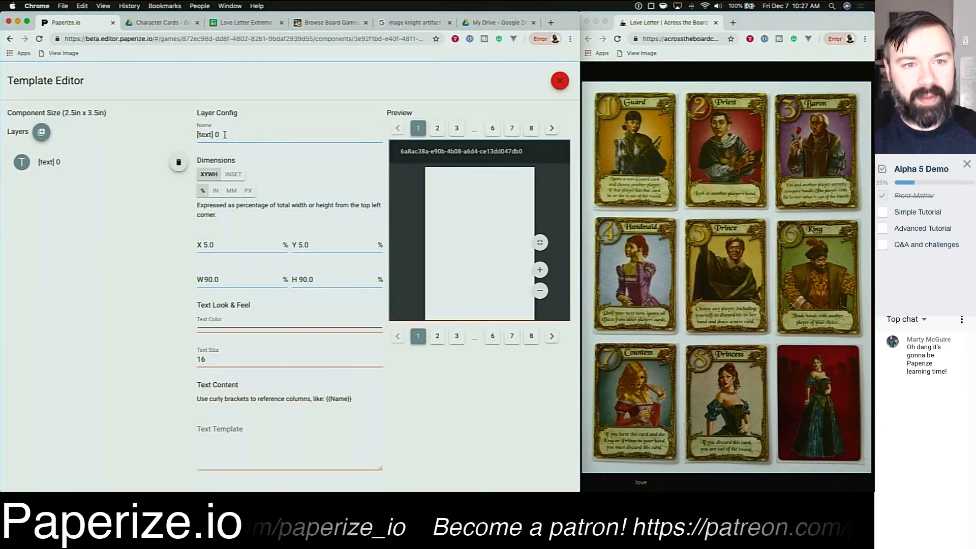
triple_click(225, 135)
text(Rank)
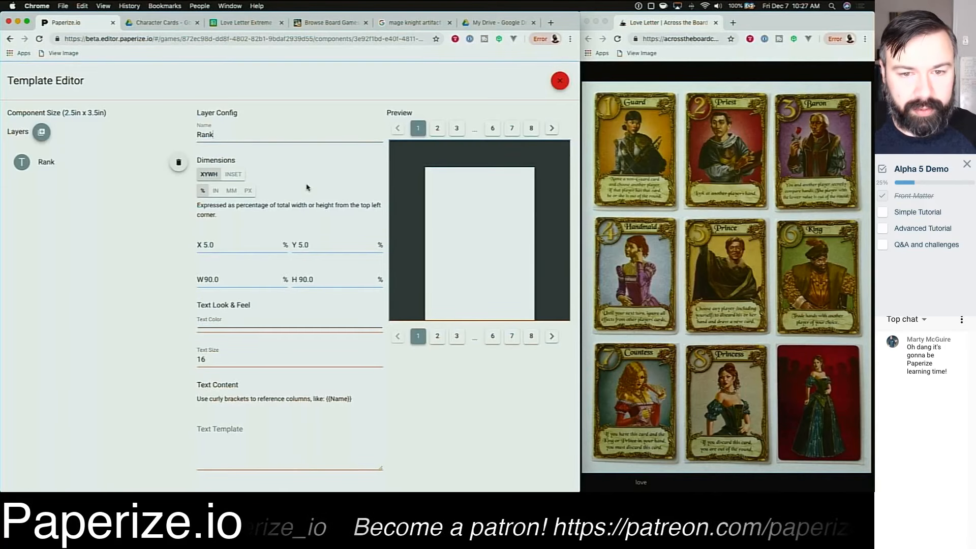
Step: Enter What will appear as the Rank layer's text template
scroll(306, 189, down, 1)
scroll(306, 189, up, 1)
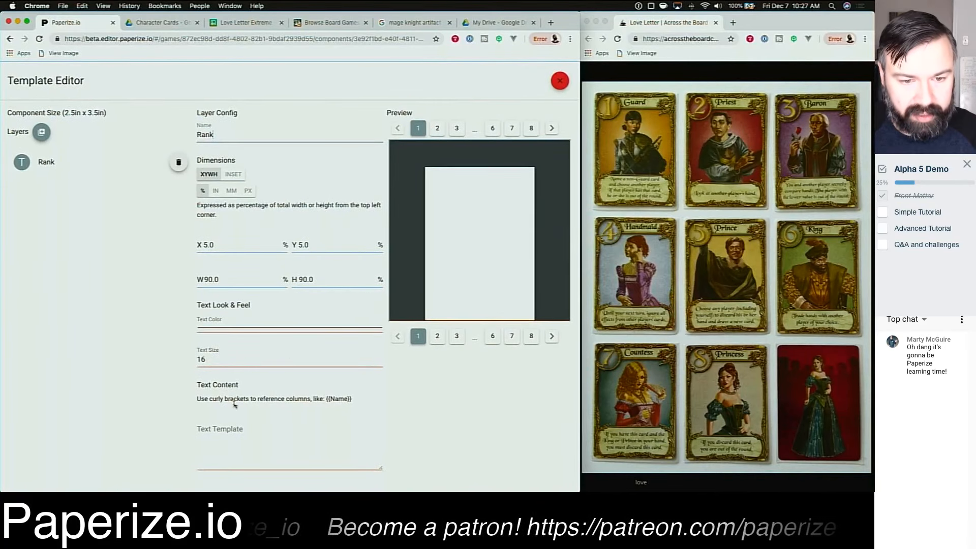
click(204, 430)
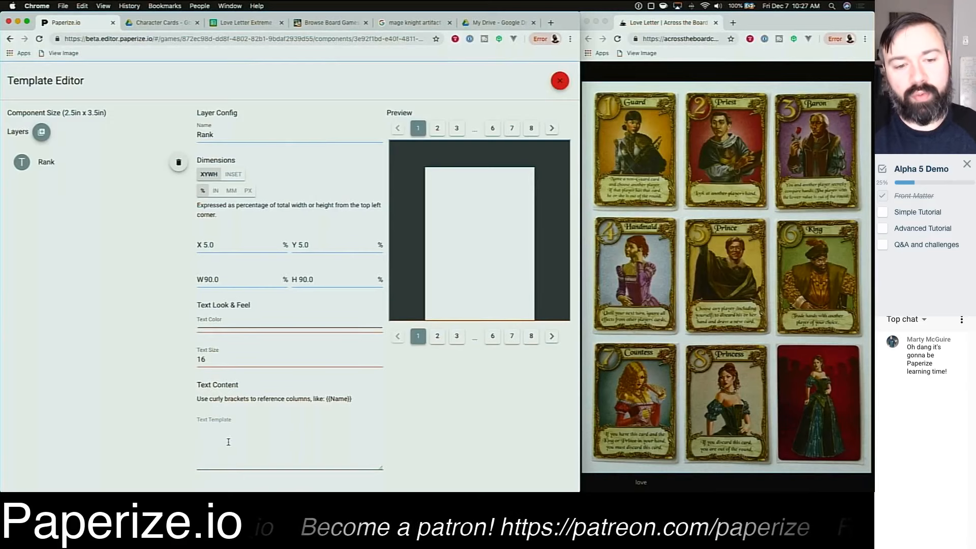
text(What will appear)
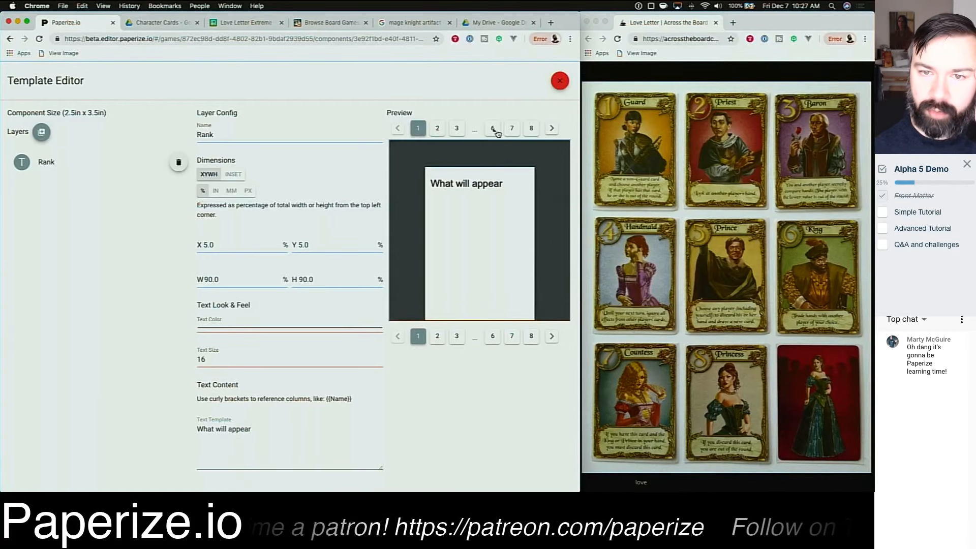
Step: Step through the card previews and examine the curly-bracket column reference instruction
click(437, 129)
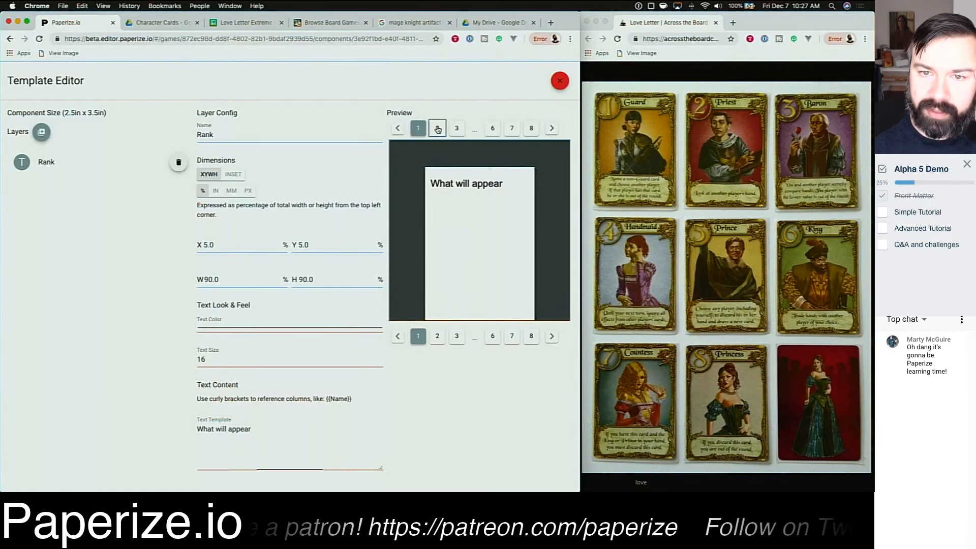
click(455, 130)
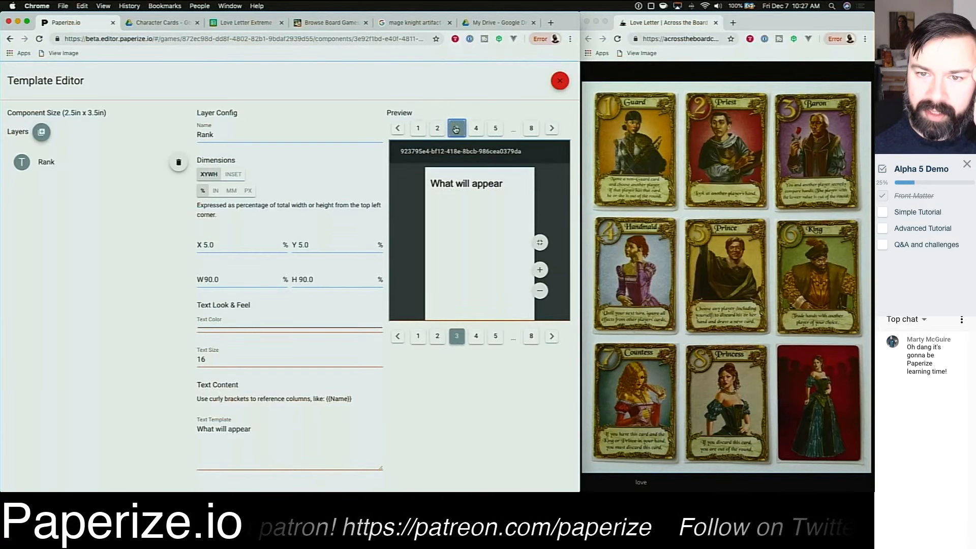
click(476, 128)
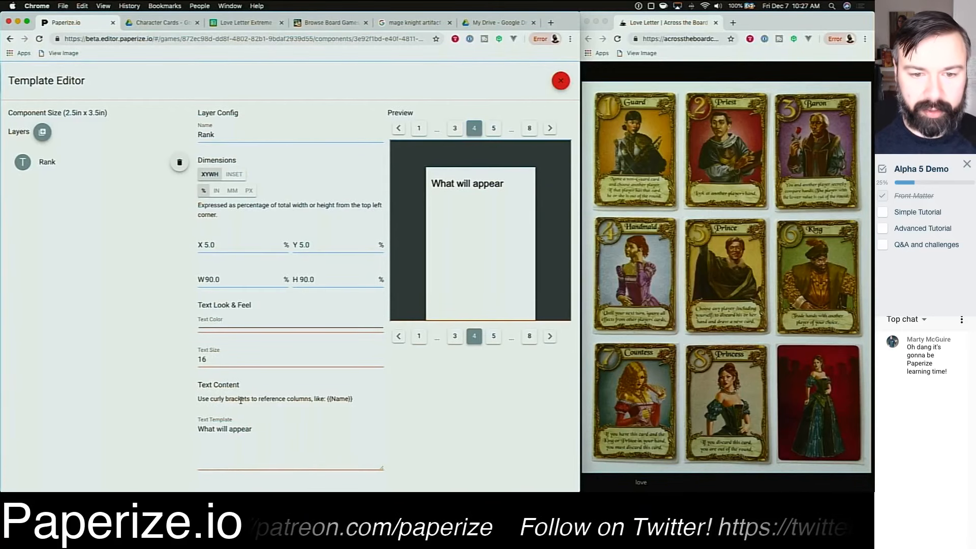
triple_click(272, 398)
click(347, 415)
drag(326, 399, 352, 400)
scroll(336, 399, up, 5)
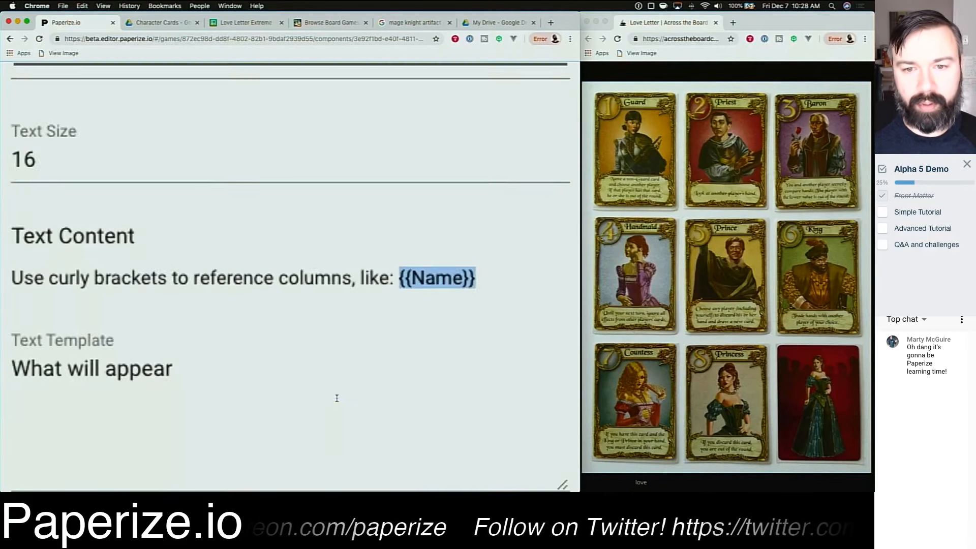
click(409, 276)
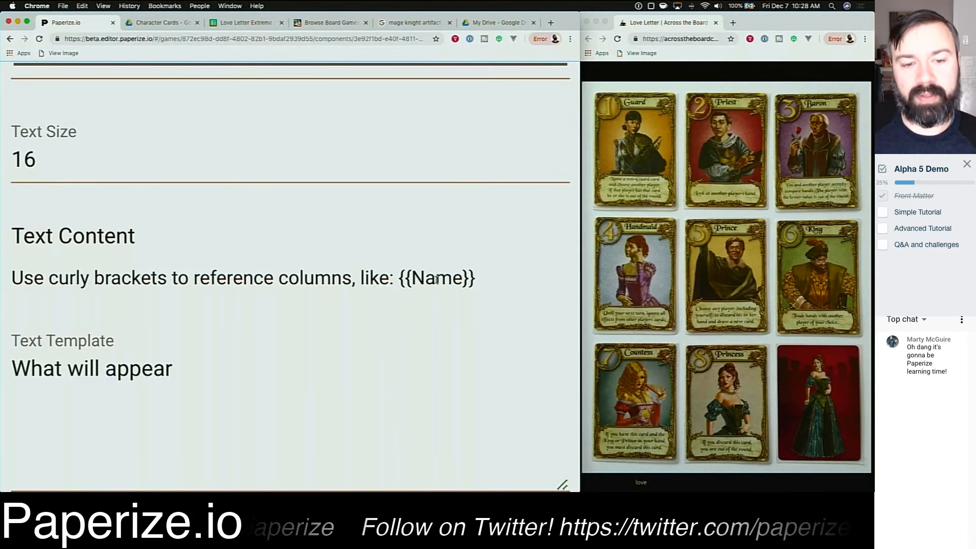
scroll(436, 279, down, 5)
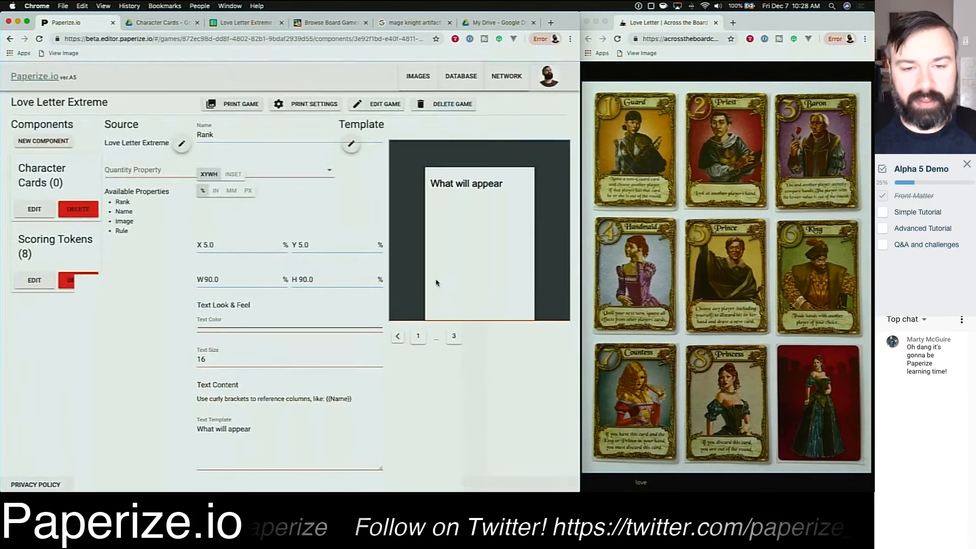
Step: Replace the Rank layer's text template with {{Rank}}
triple_click(273, 430)
key(BackSpace)
text({{)
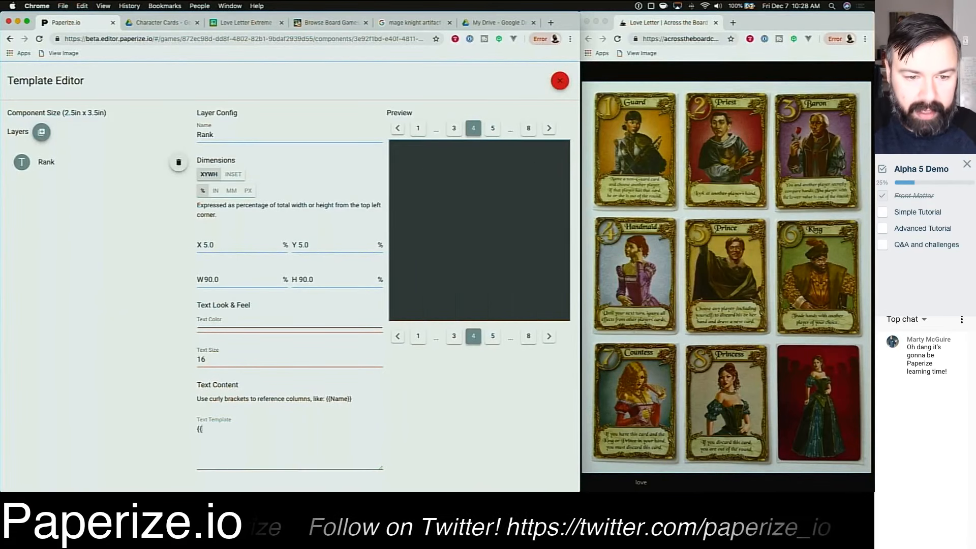
text(Rank)
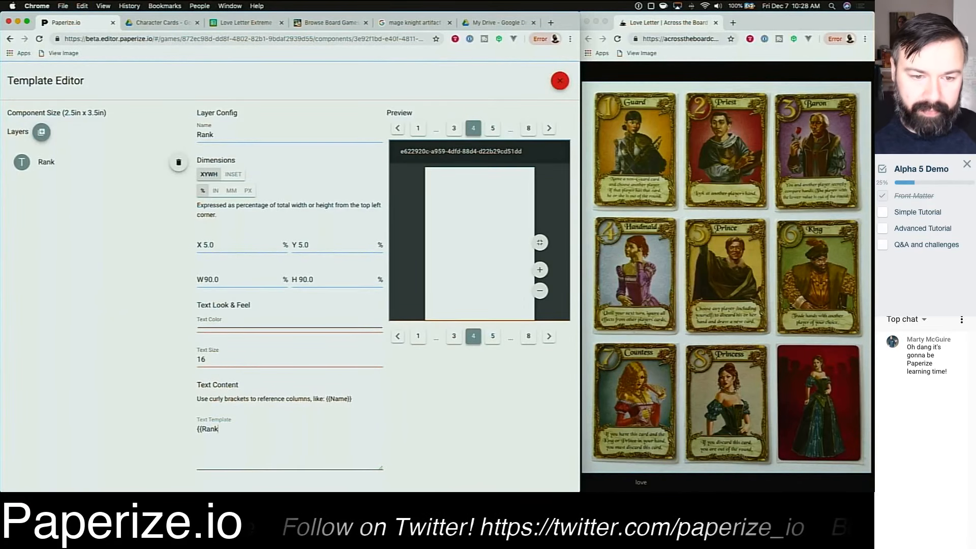
text(}})
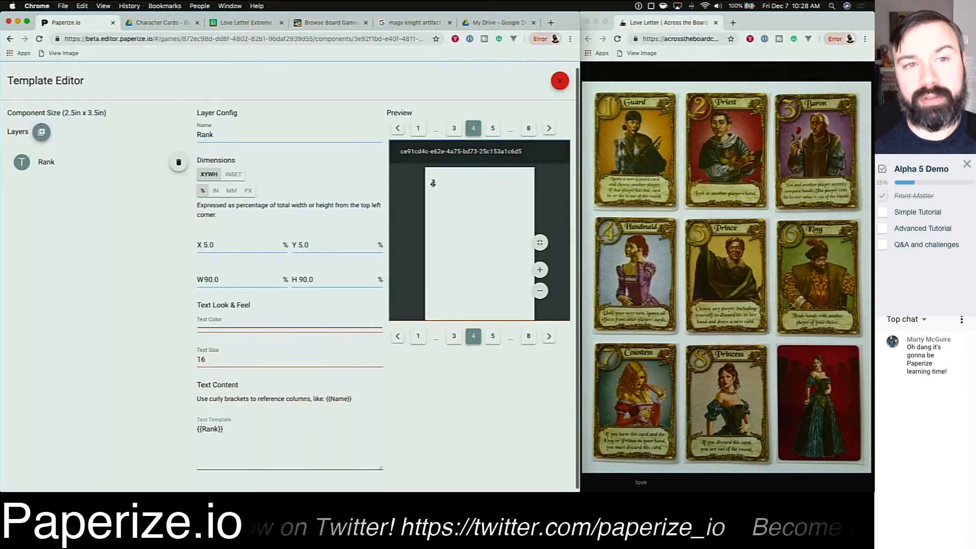
Step: Compare the spreadsheet's Rank values with the previewed card number
click(242, 23)
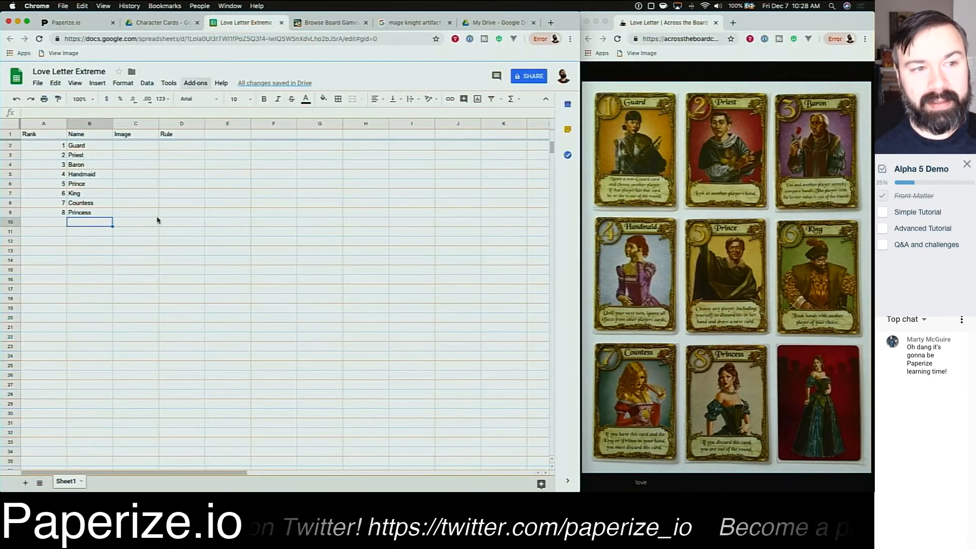
click(44, 147)
click(44, 155)
click(46, 165)
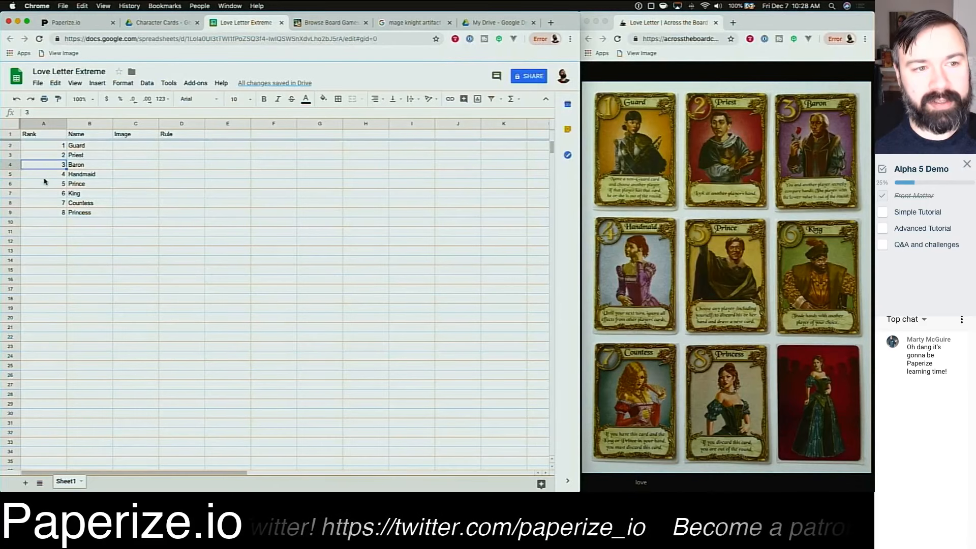
click(47, 175)
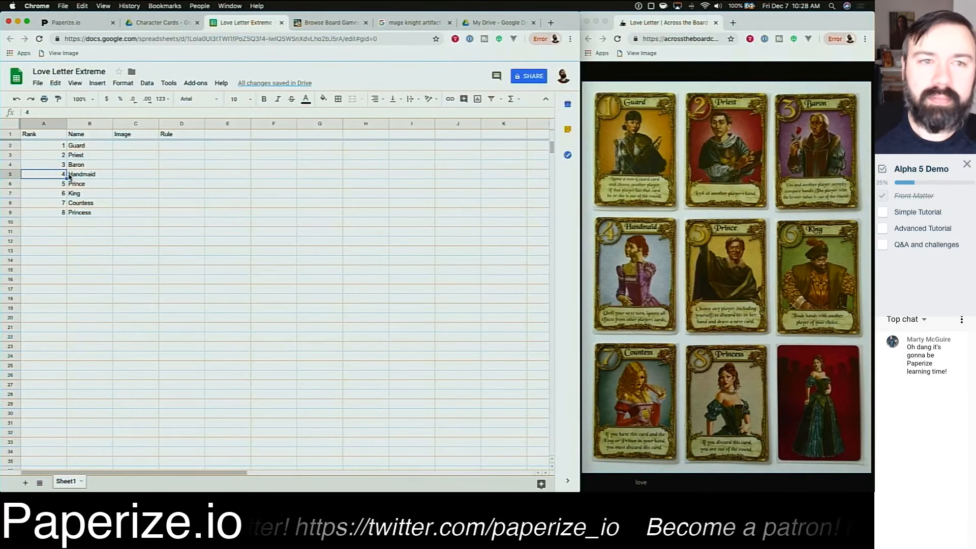
click(71, 25)
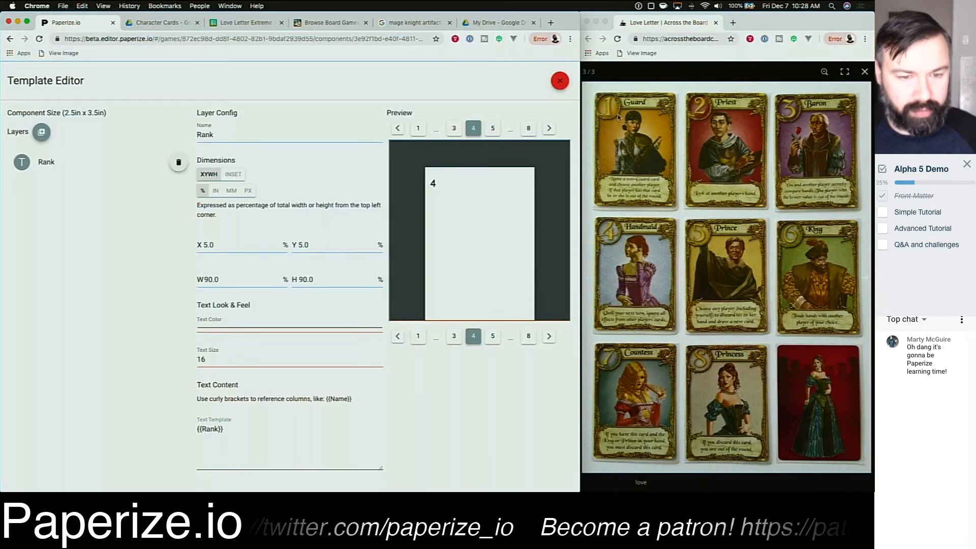
Step: Set the Rank layer's text size to 48
click(219, 361)
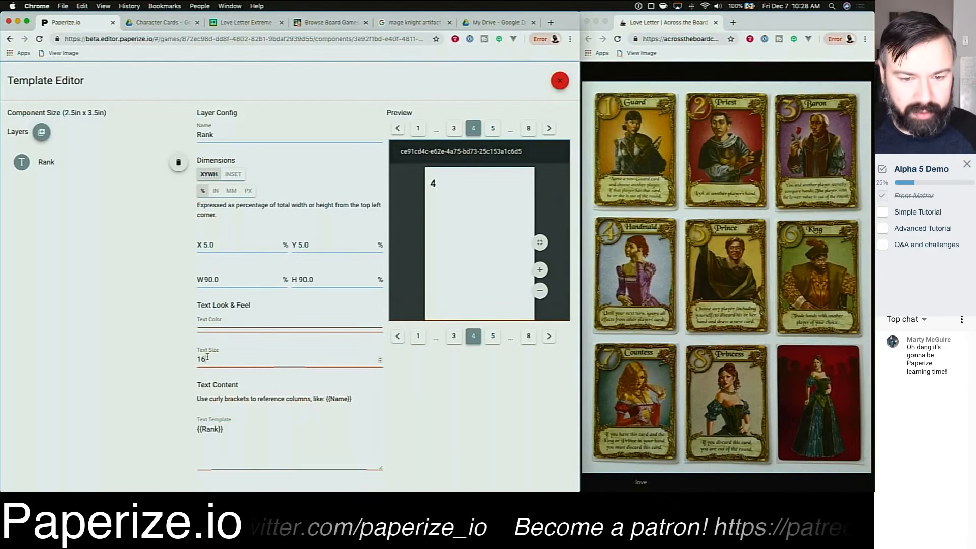
key(super+a)
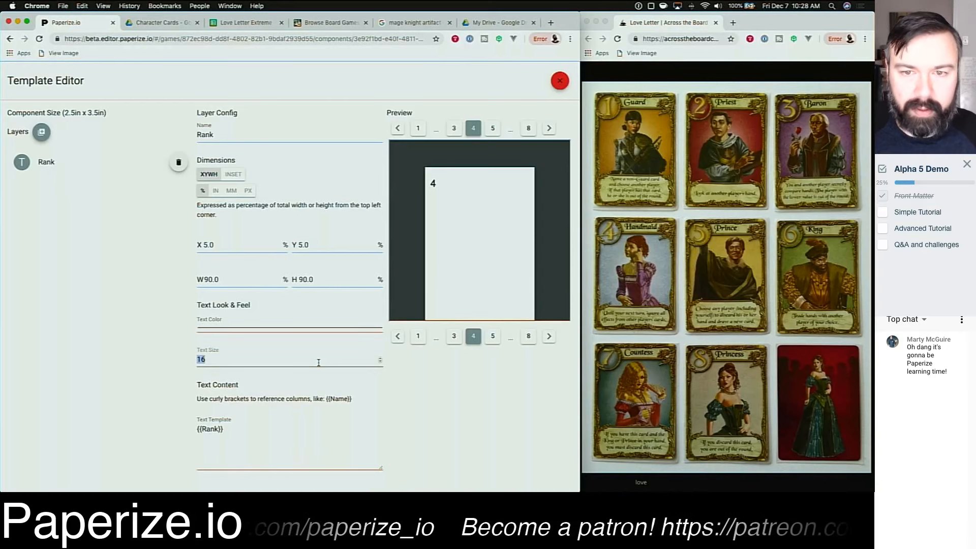
text(32)
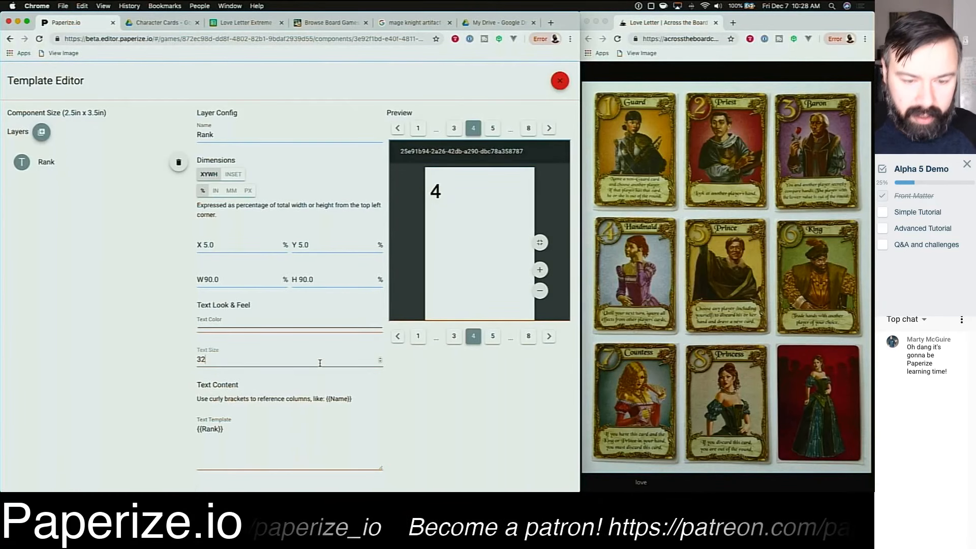
key(super+a)
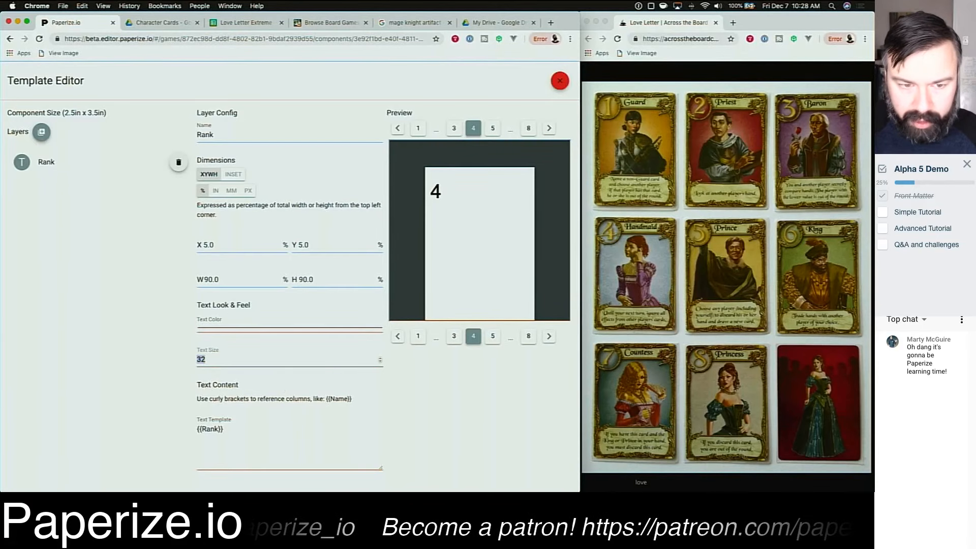
text(48)
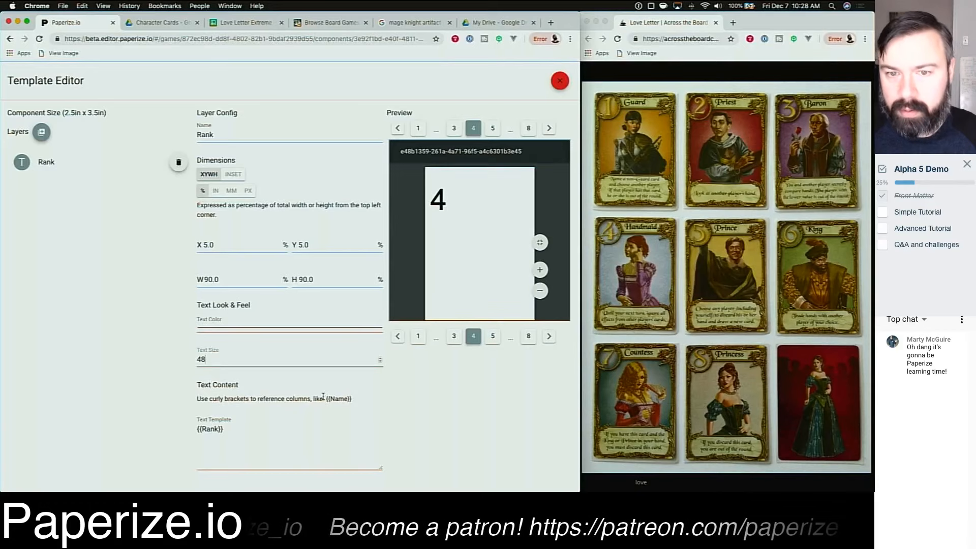
click(419, 408)
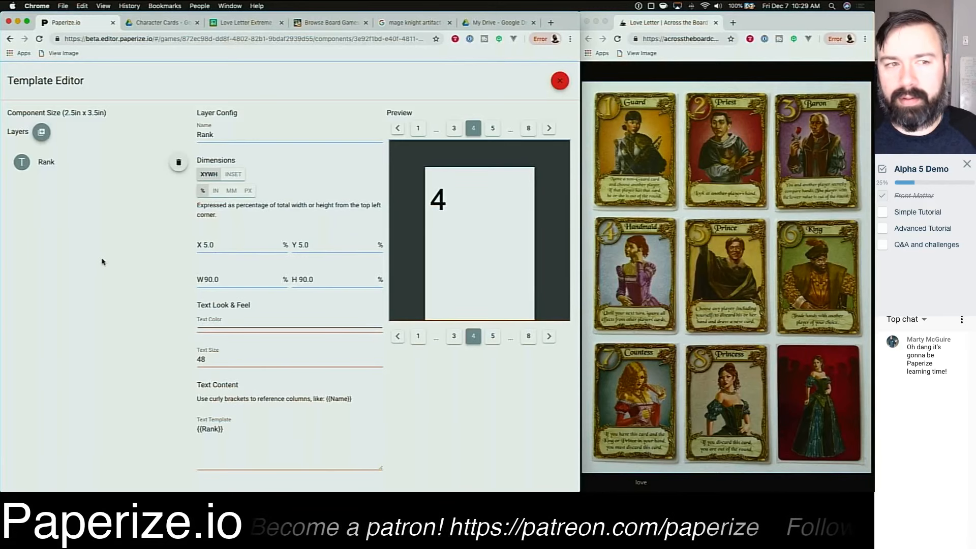
Step: Add a new text layer named Name with the text template {{Name}}
click(40, 134)
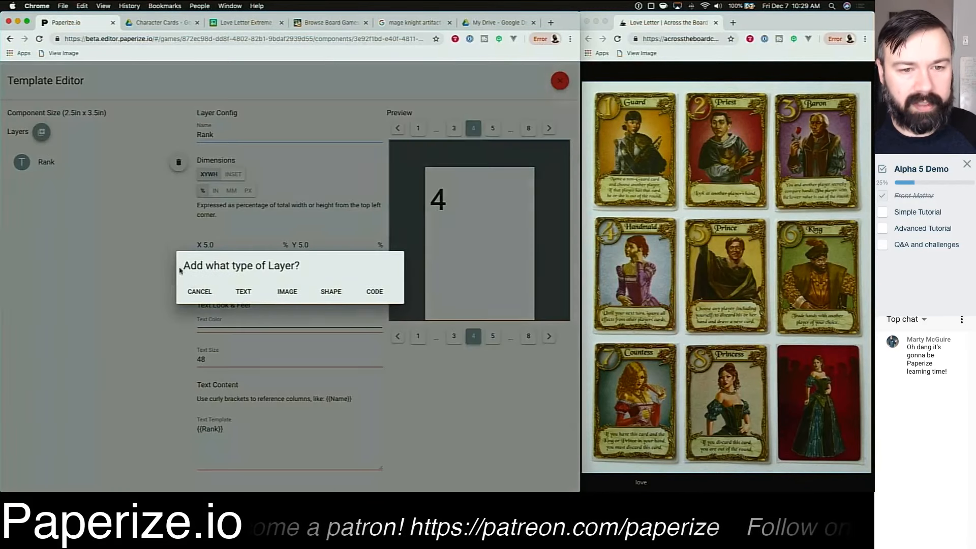
click(244, 292)
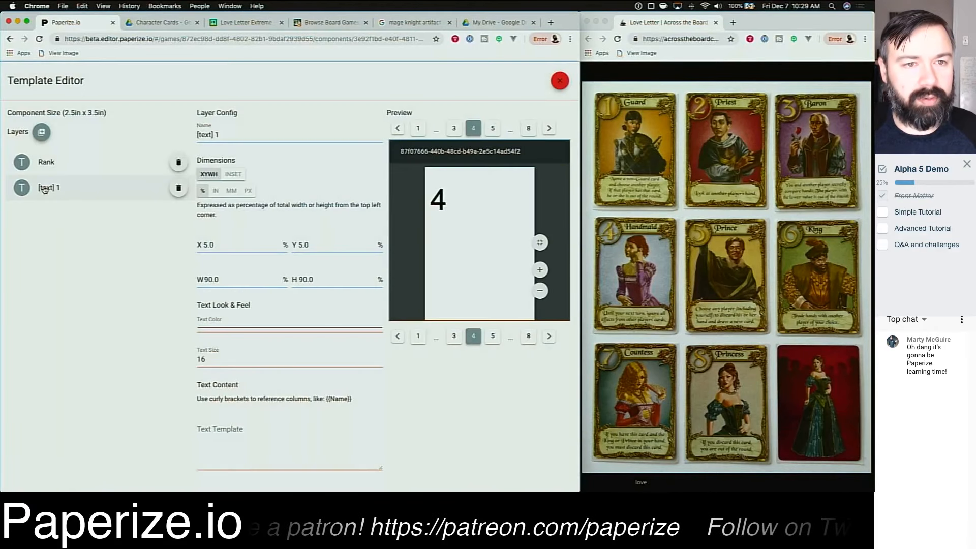
drag(239, 135, 172, 134)
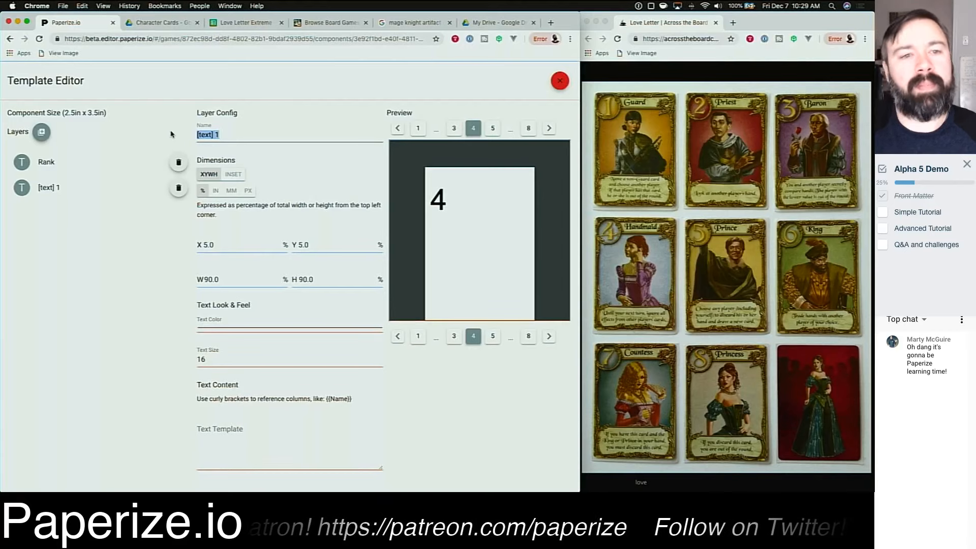
text(Name)
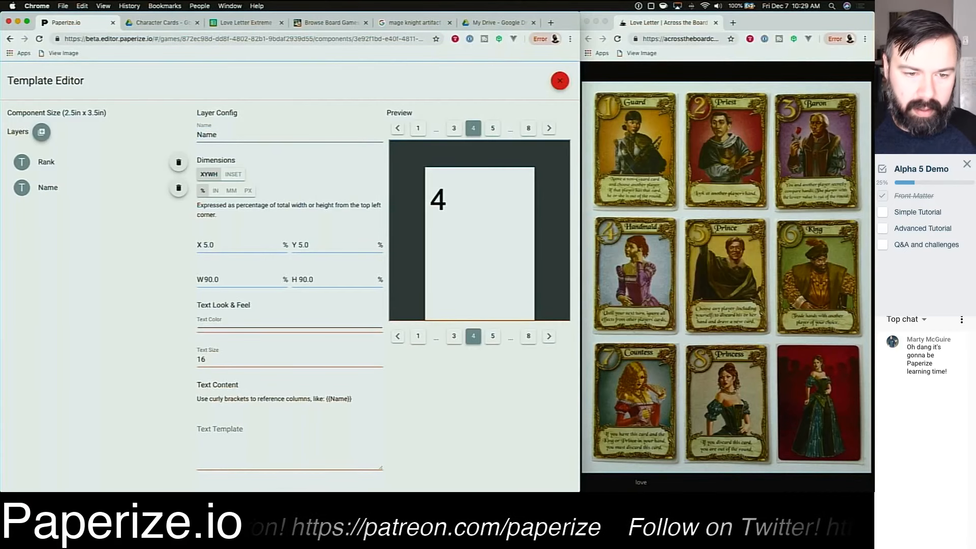
click(276, 436)
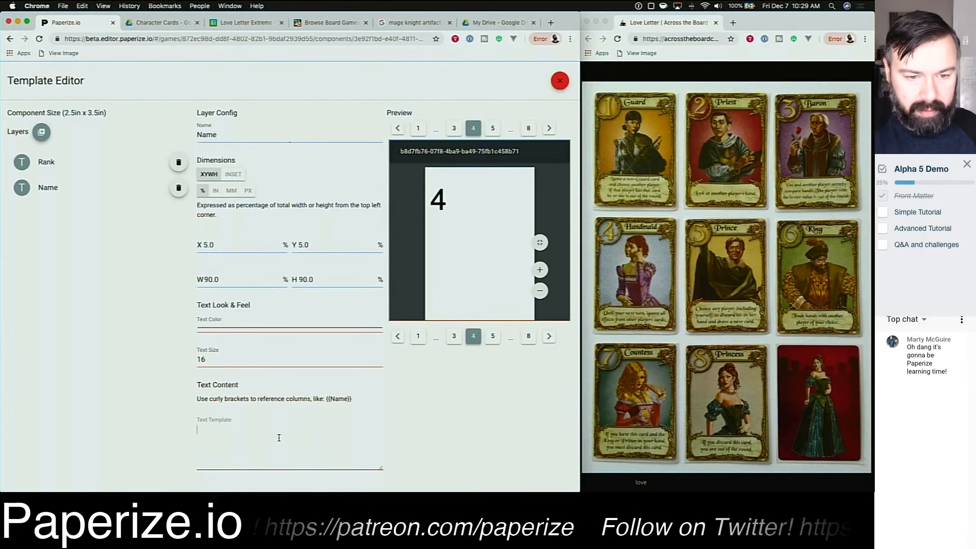
text({{Name})
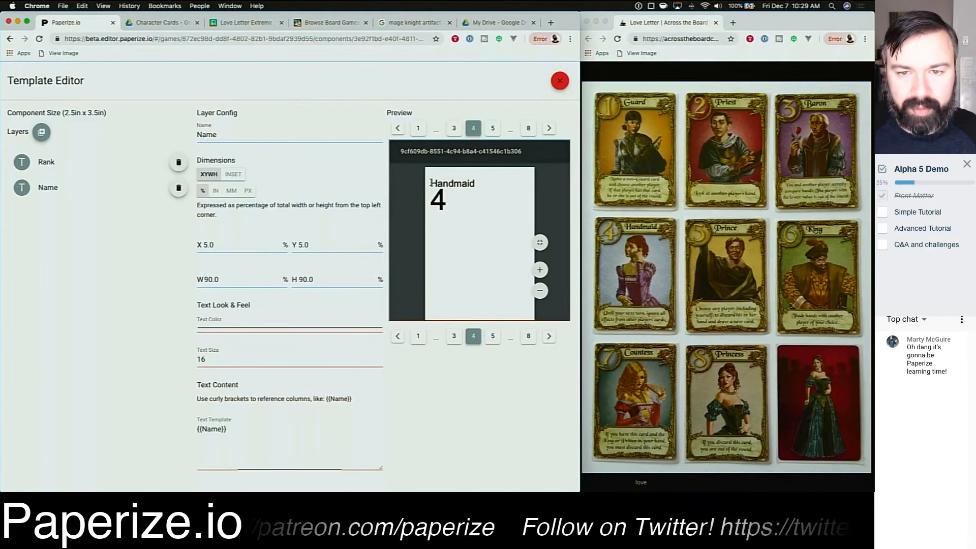
Step: Examine how the name and rank texts are positioned in the card preview
double_click(440, 183)
double_click(440, 204)
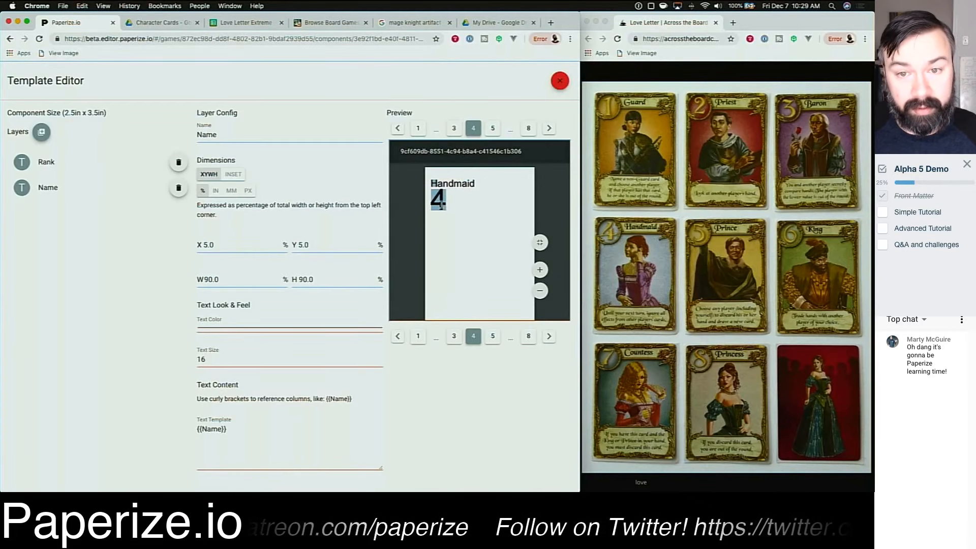
double_click(449, 184)
double_click(435, 203)
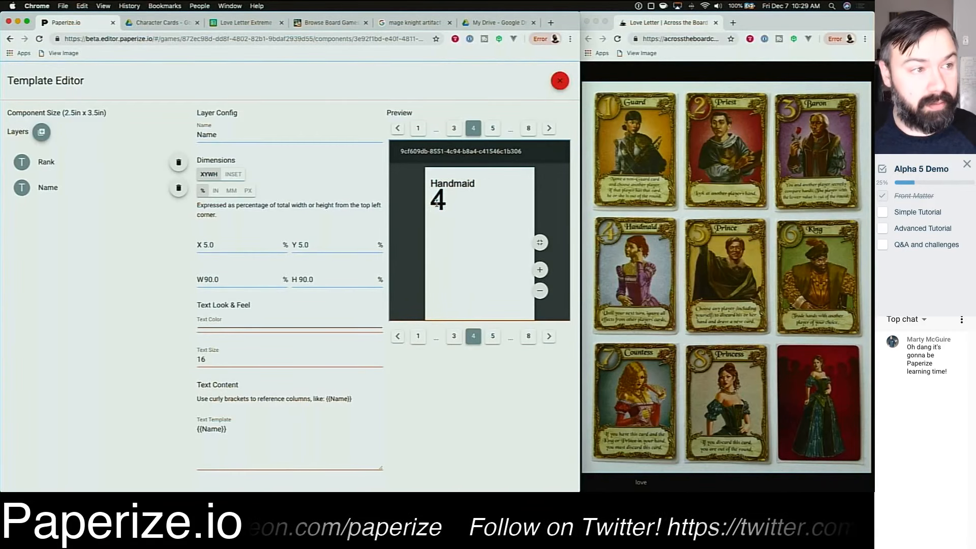
click(461, 211)
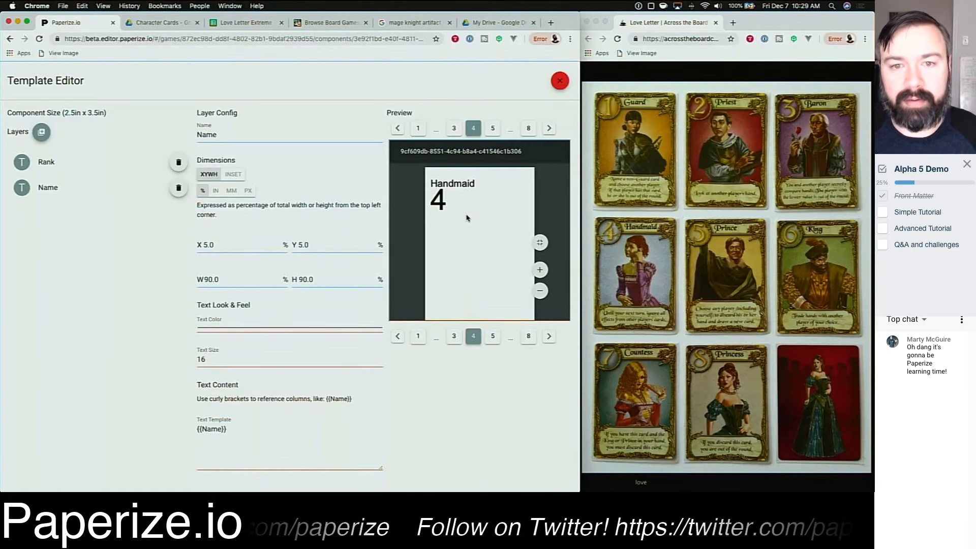
scroll(286, 192, up, 1)
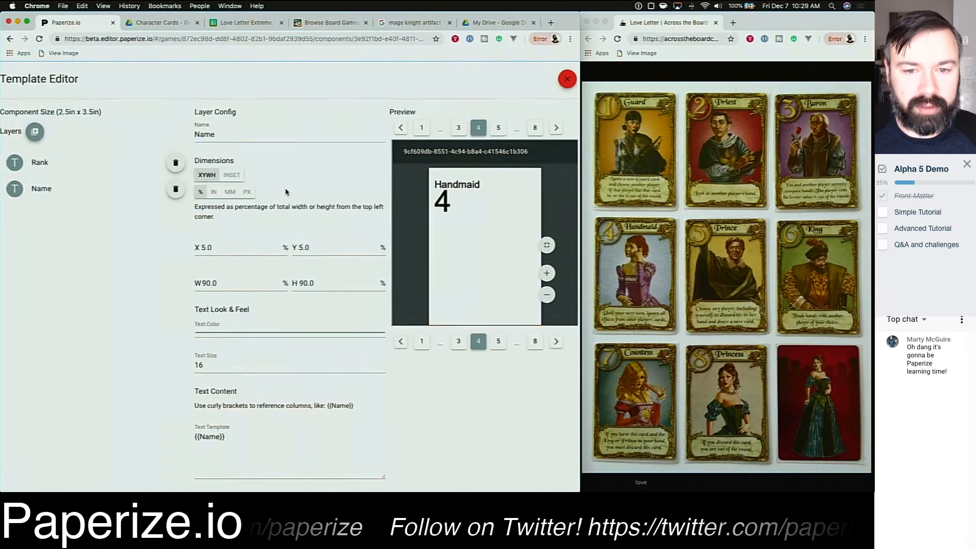
scroll(286, 193, up, 3)
scroll(294, 213, down, 4)
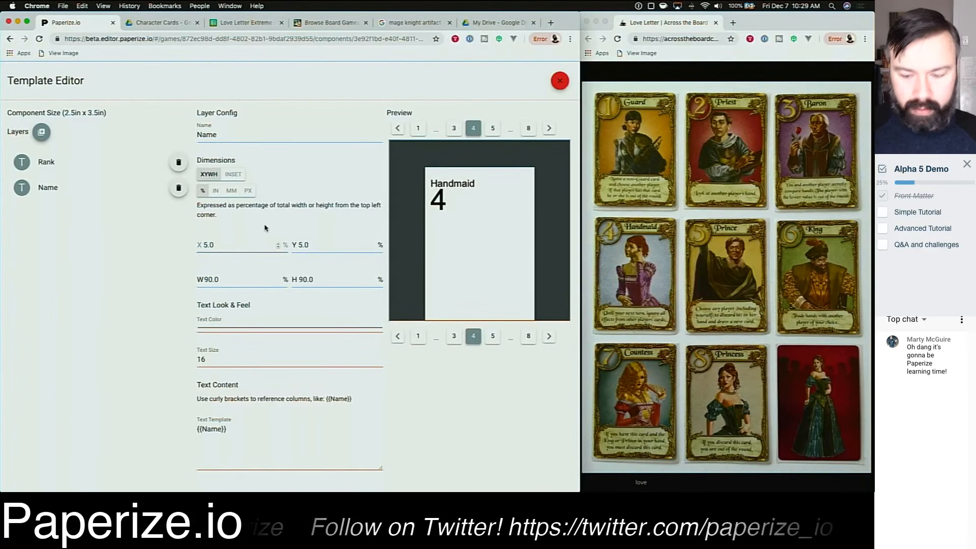
Step: Set the Name layer's X position to 25%
double_click(222, 246)
text(10)
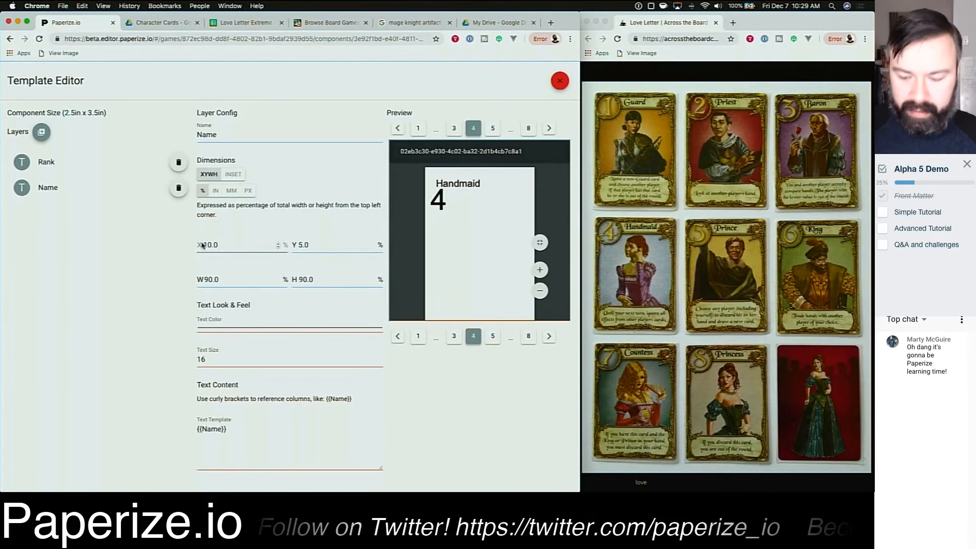
double_click(219, 245)
text(15)
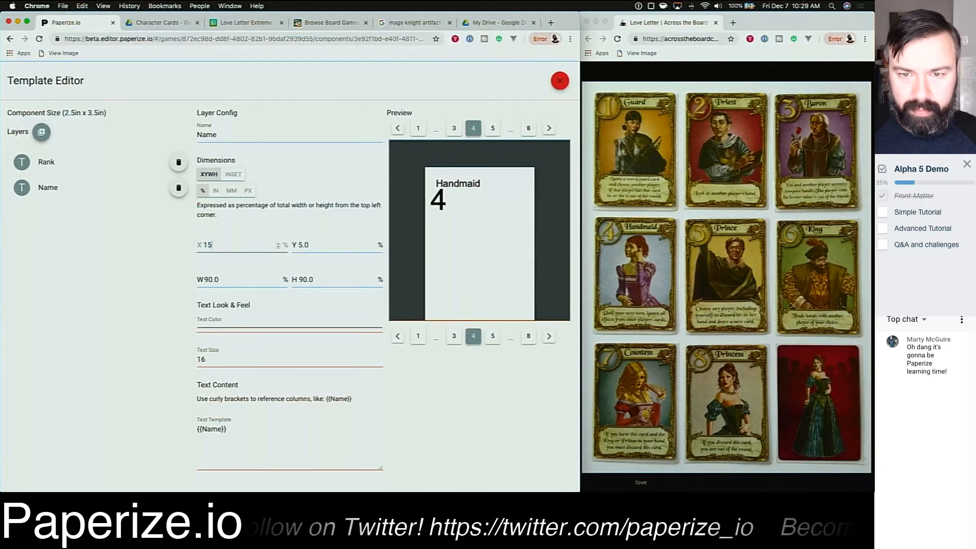
double_click(213, 243)
text(25)
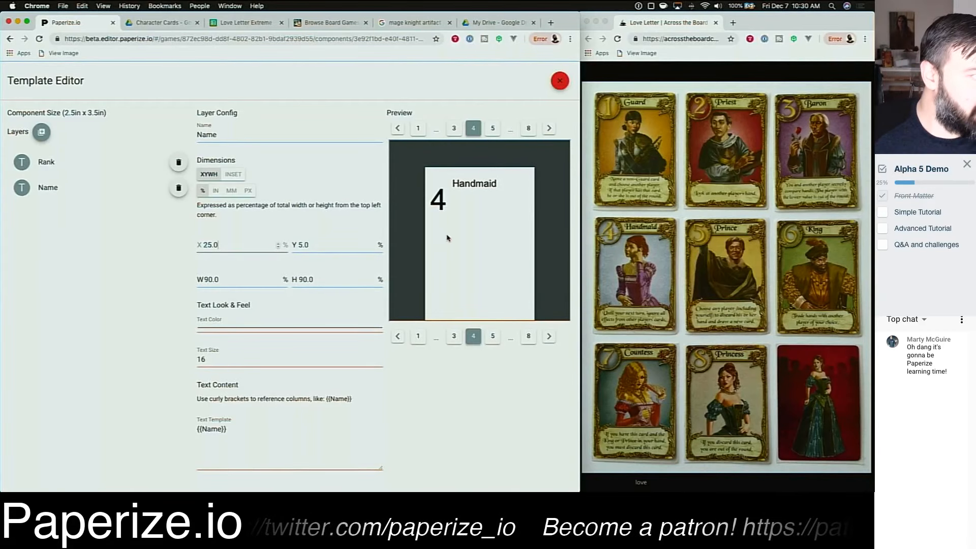
scroll(462, 363, down, 1)
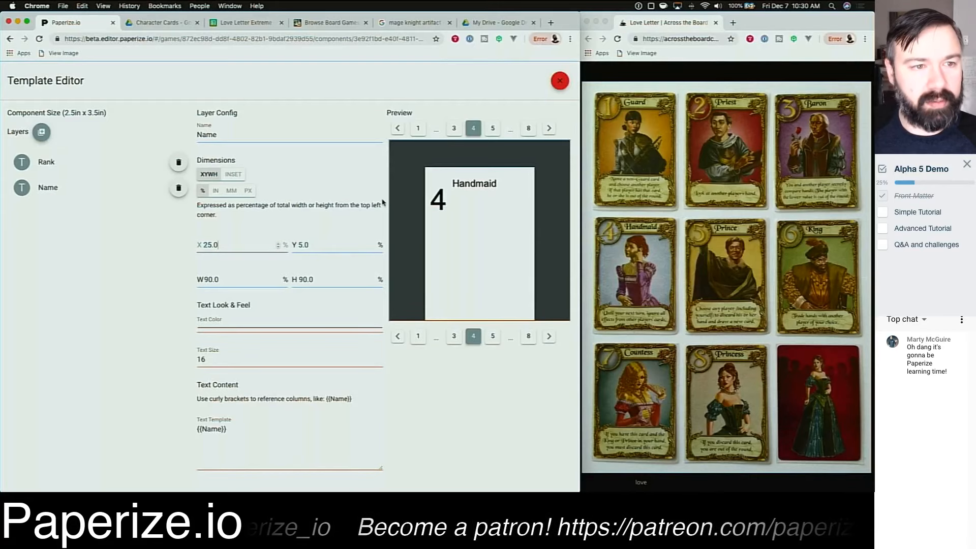
Step: Select the Rank layer and set its Y position to -5%
click(48, 161)
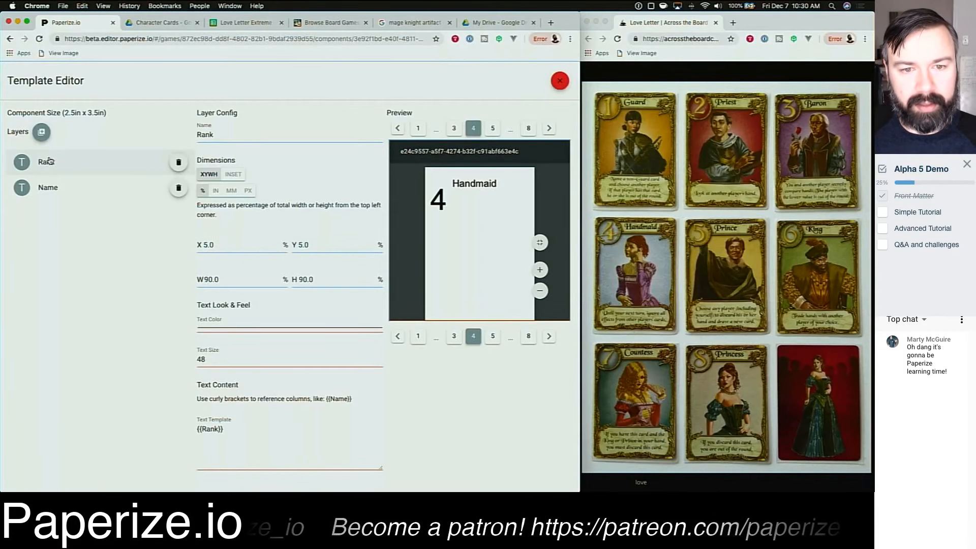
click(286, 247)
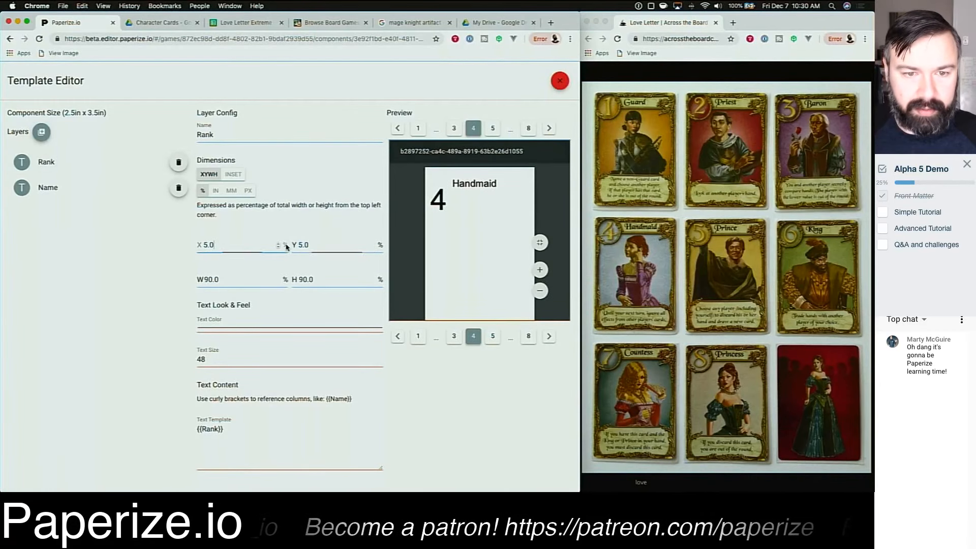
text(0)
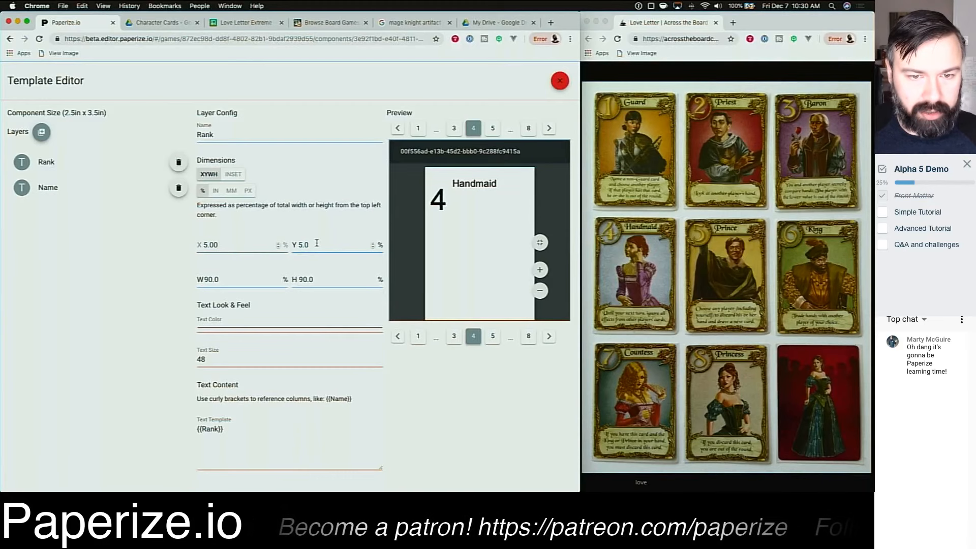
drag(317, 243, 299, 243)
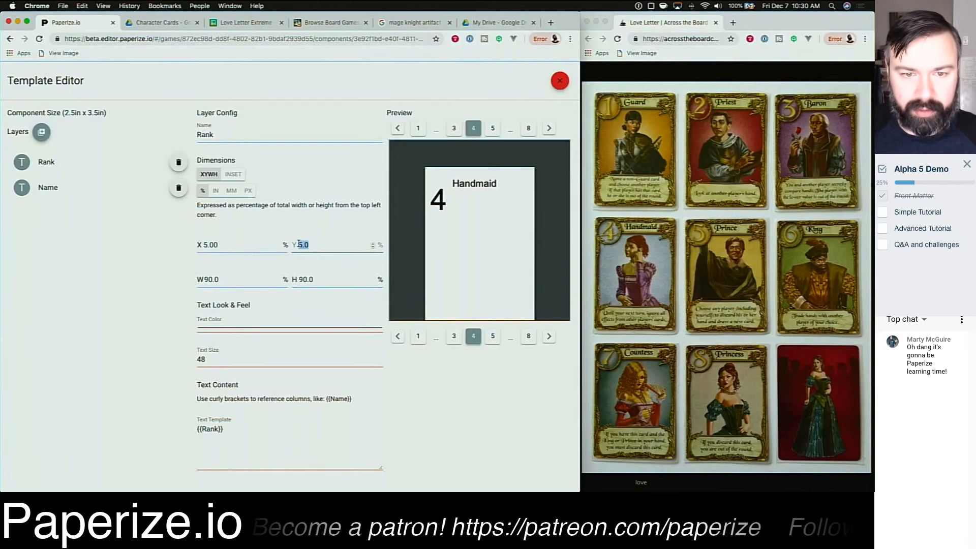
text(0)
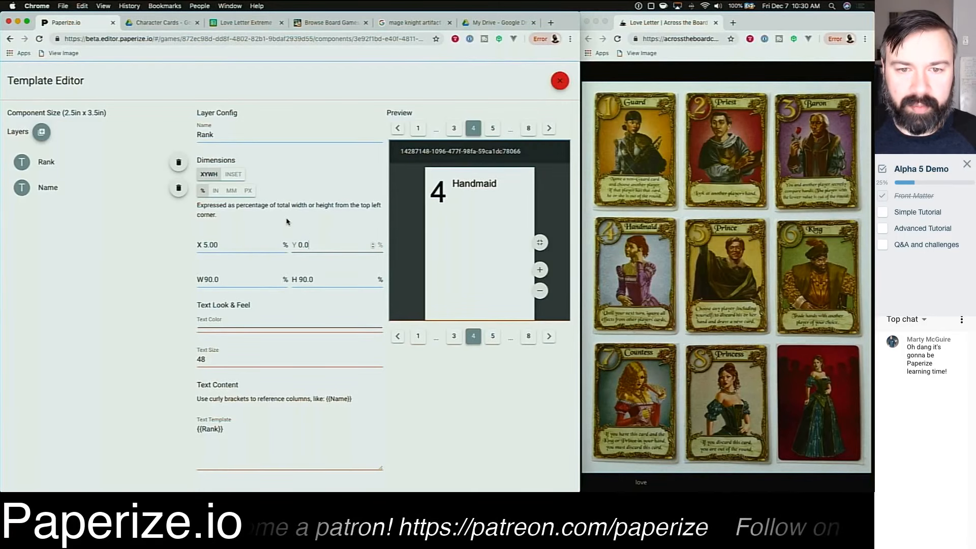
click(373, 248)
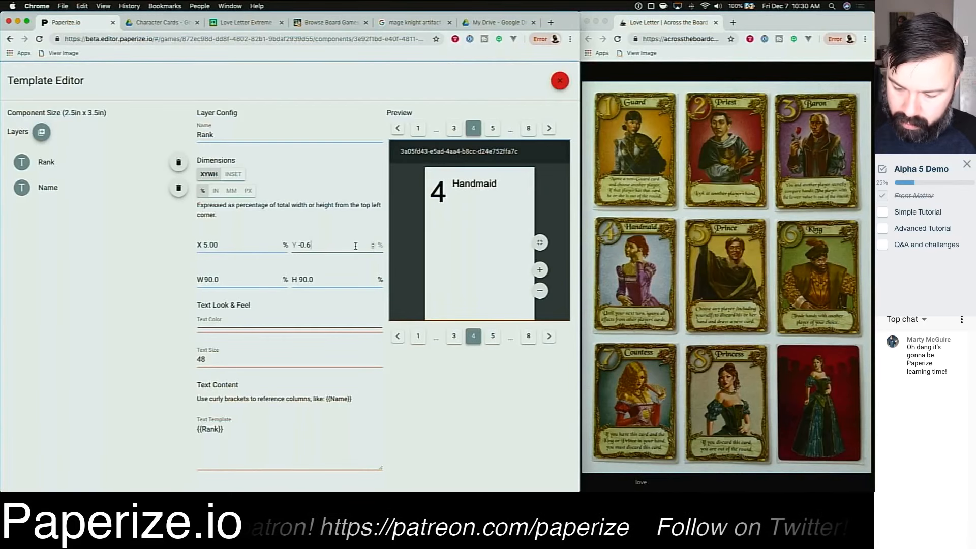
drag(314, 245, 285, 244)
text(-5)
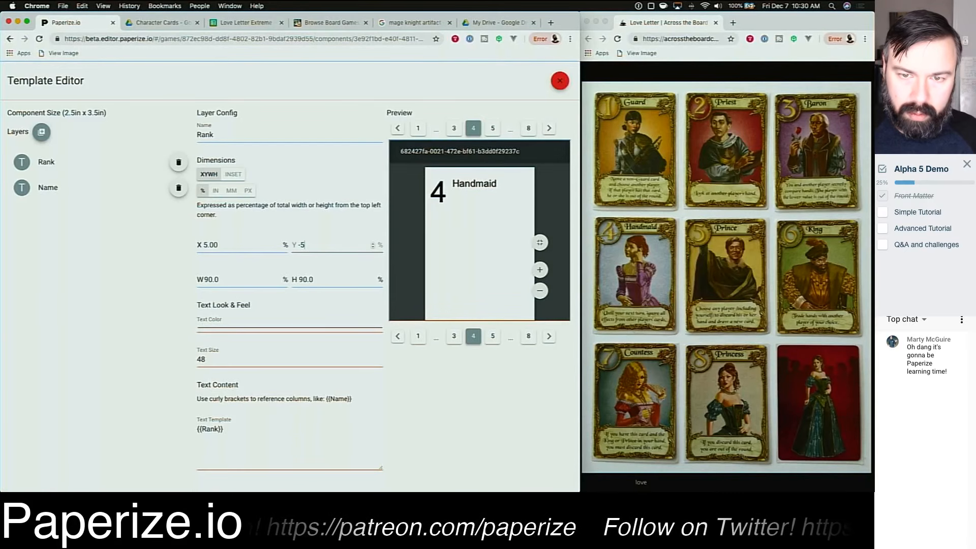
click(335, 202)
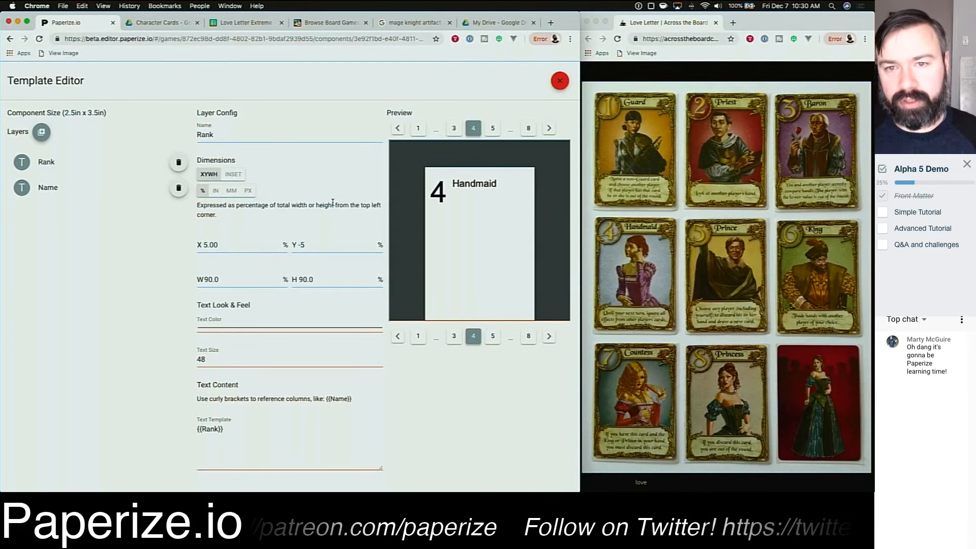
Step: Step back through card previews 3, 2 and 1
click(455, 130)
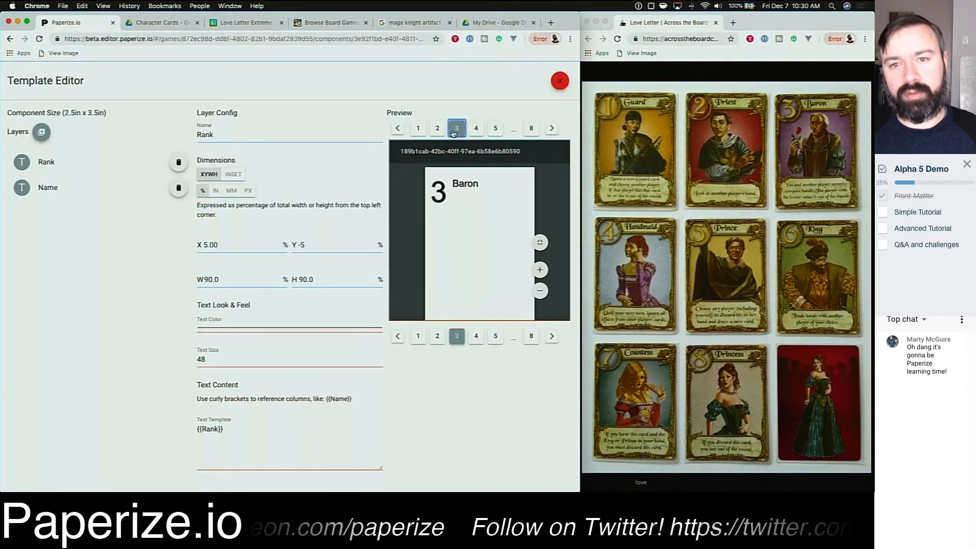
click(439, 131)
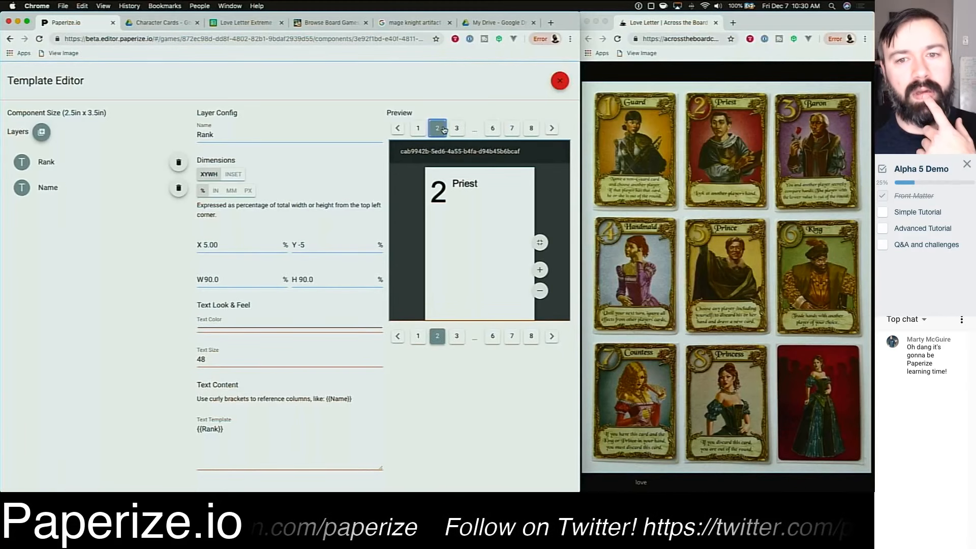
click(421, 130)
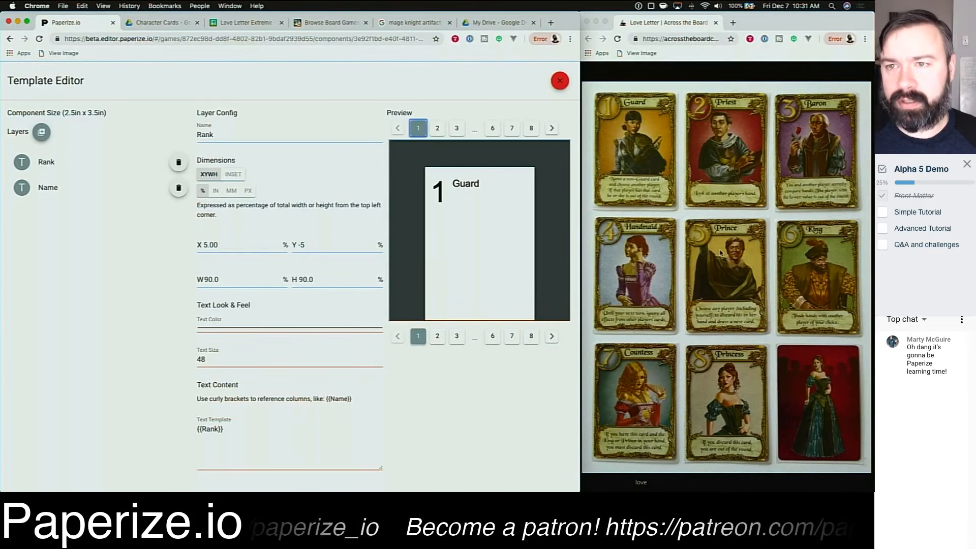
Step: Capture a screenshot of the Priest card from the Love Letter reference image
click(722, 104)
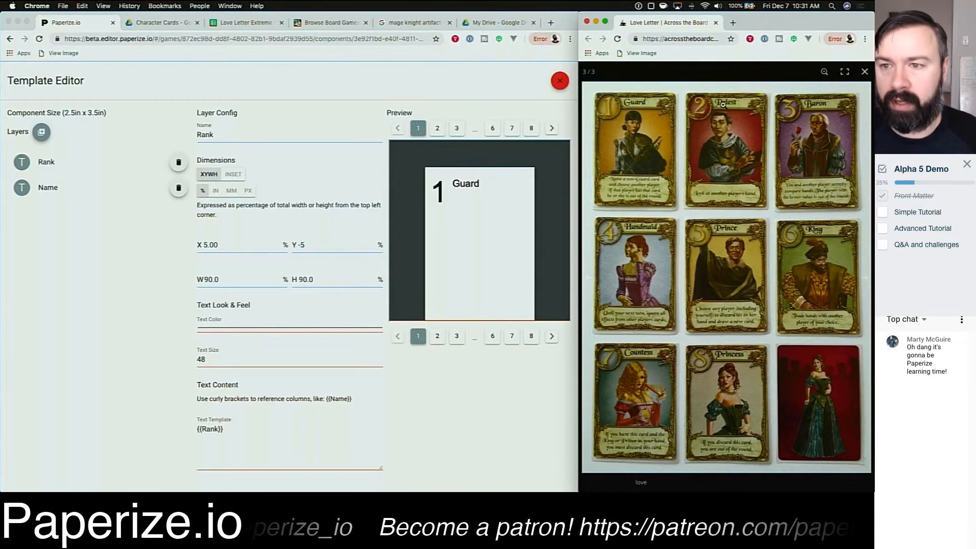
key(shift+super+5)
drag(692, 132, 770, 92)
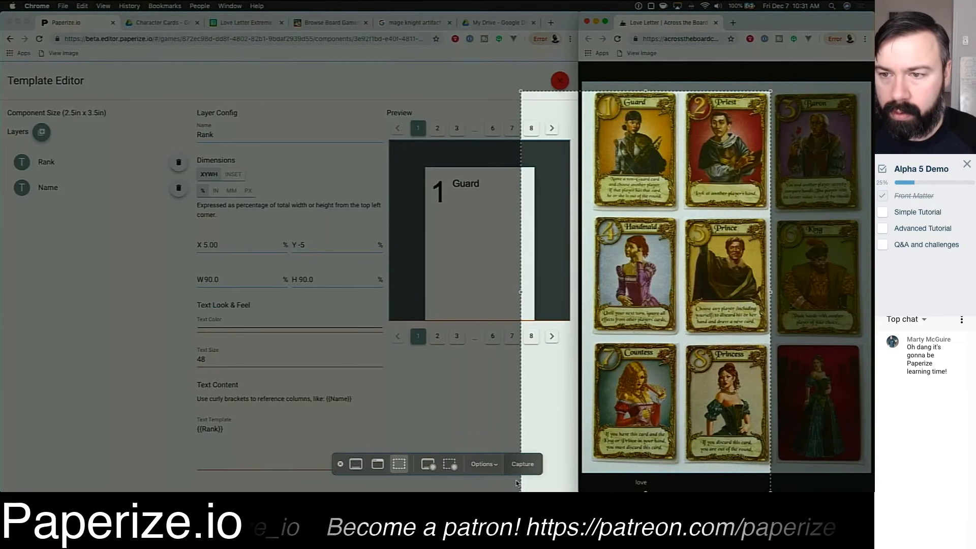
drag(521, 489, 681, 209)
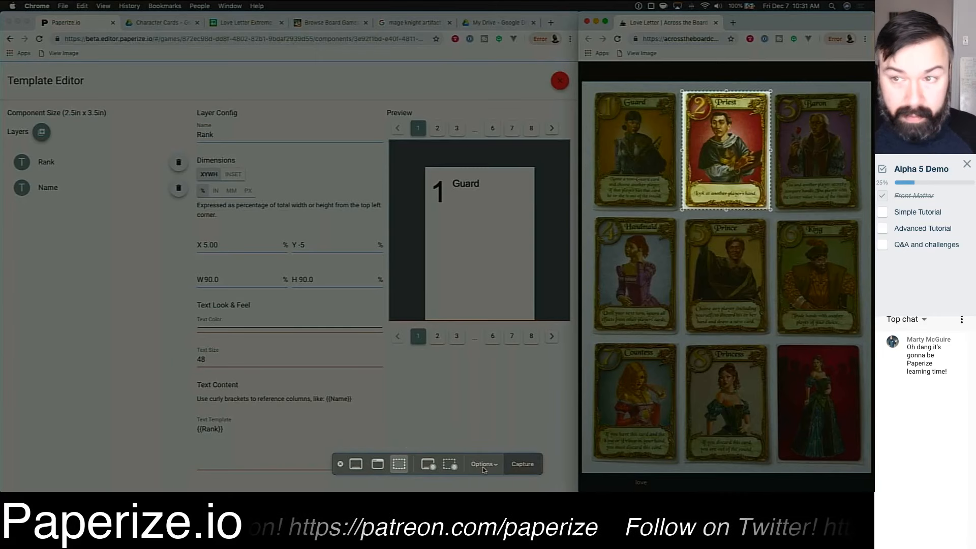
click(535, 462)
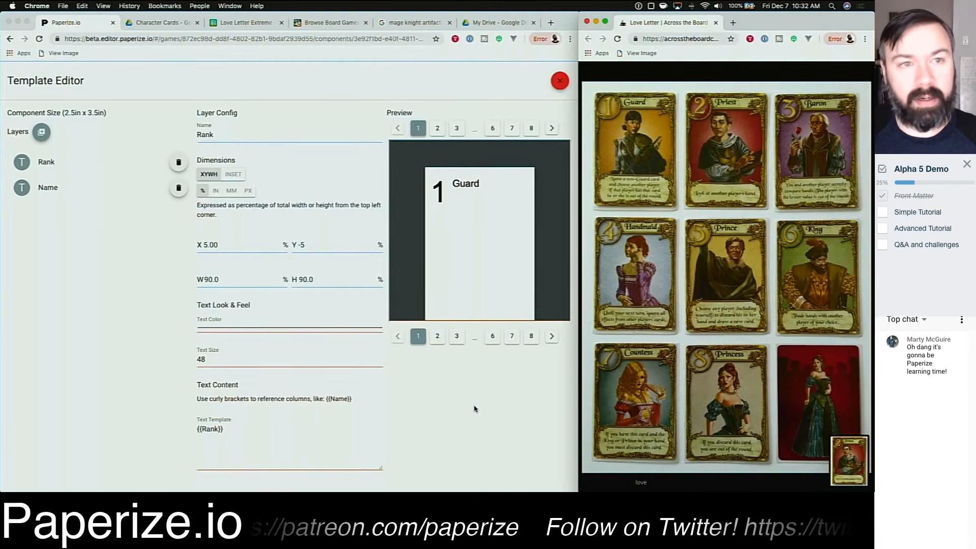
Step: Upload the Priest card screenshot from the desktop into the Character Cards Images folder in Google Drive
click(159, 22)
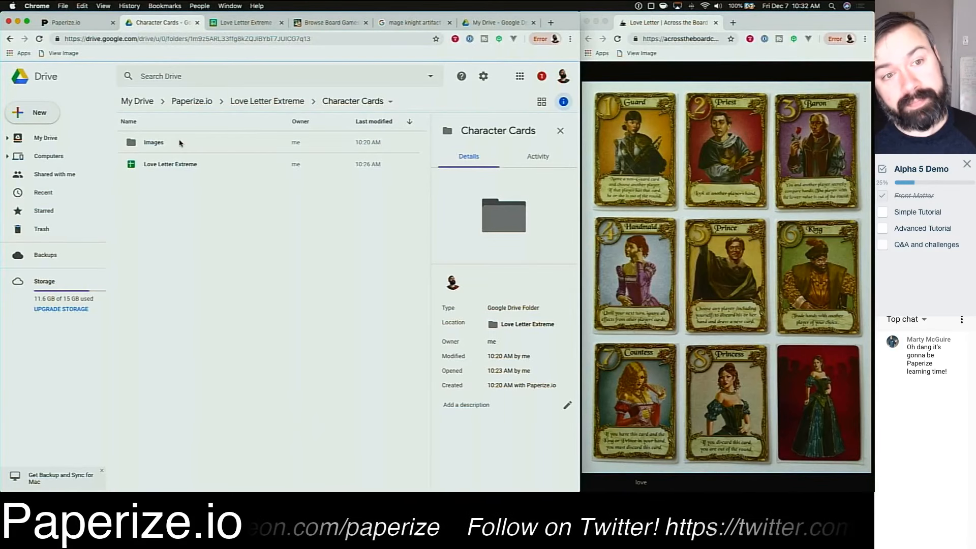
double_click(181, 143)
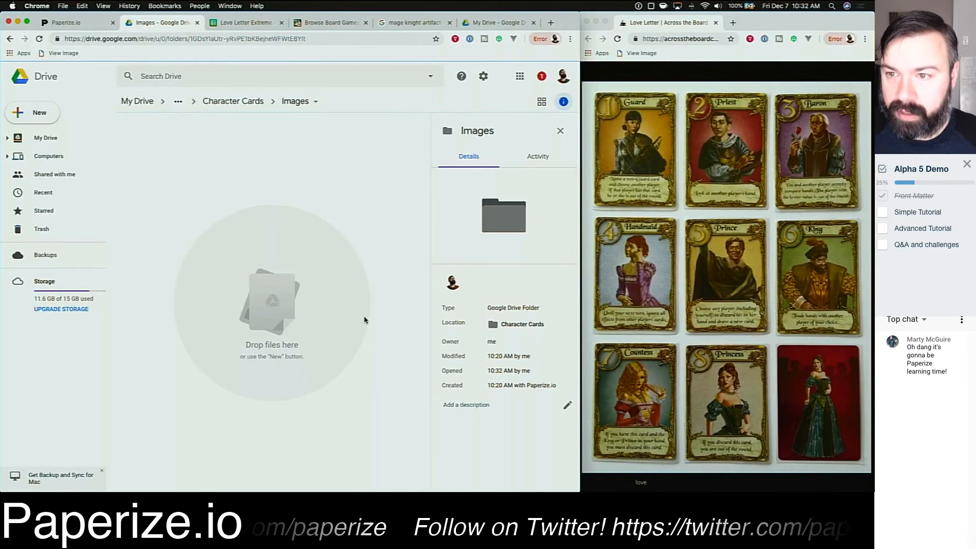
key(ctrl+Up)
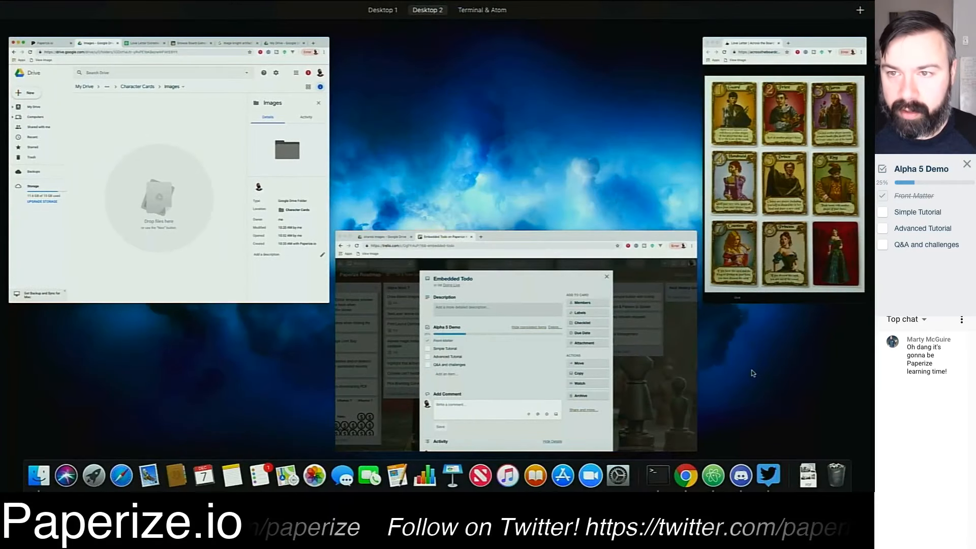
key(ctrl+Up)
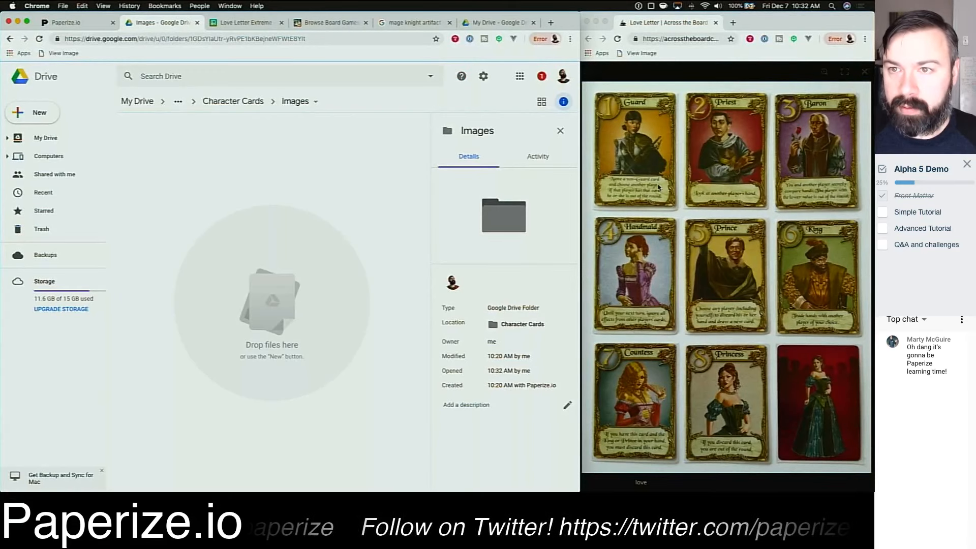
click(596, 22)
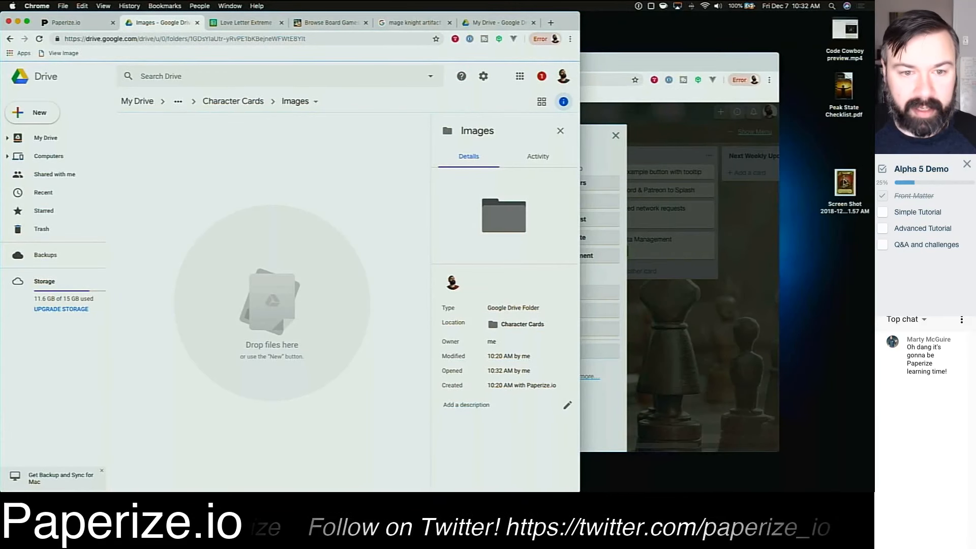
drag(845, 184, 296, 266)
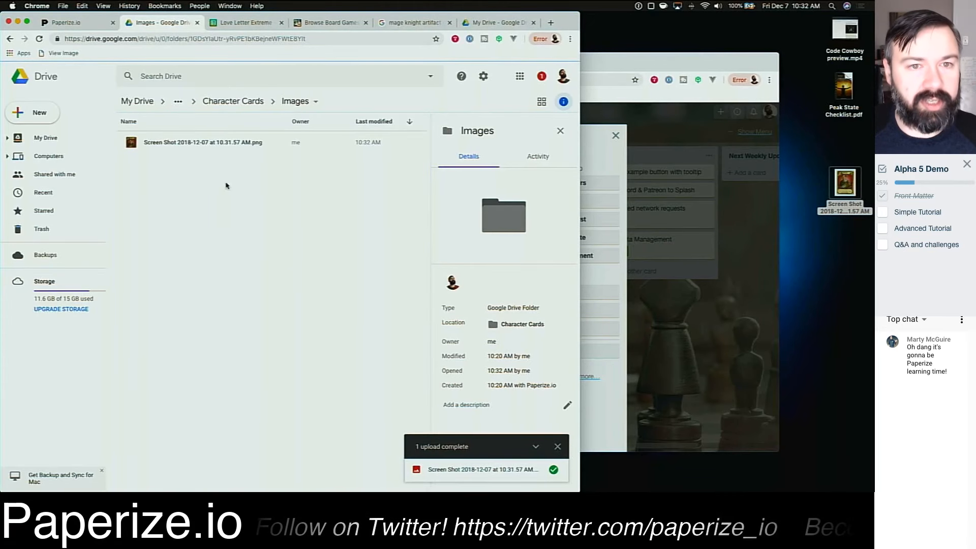
Step: Rename the uploaded screenshot to Love Letter Template.png
click(166, 143)
double_click(191, 144)
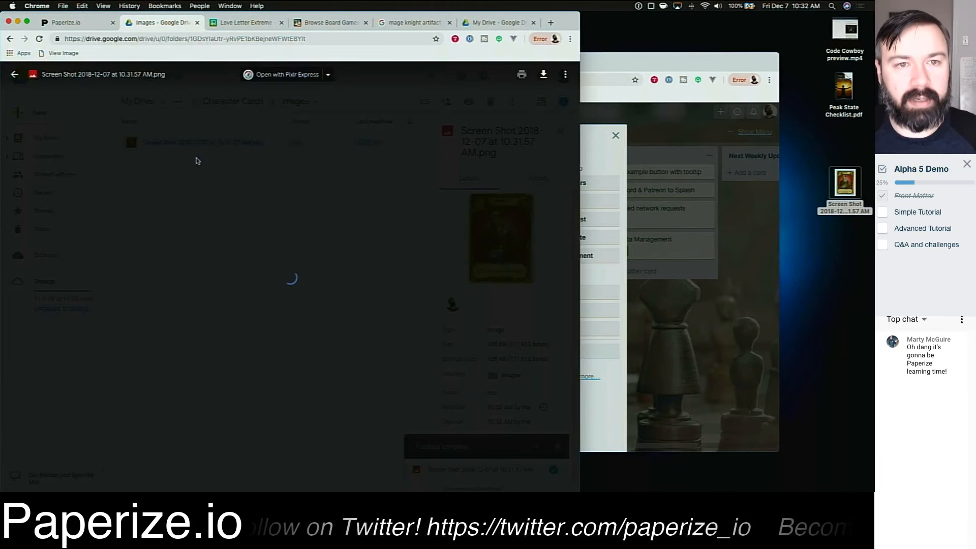
click(227, 187)
right_click(179, 142)
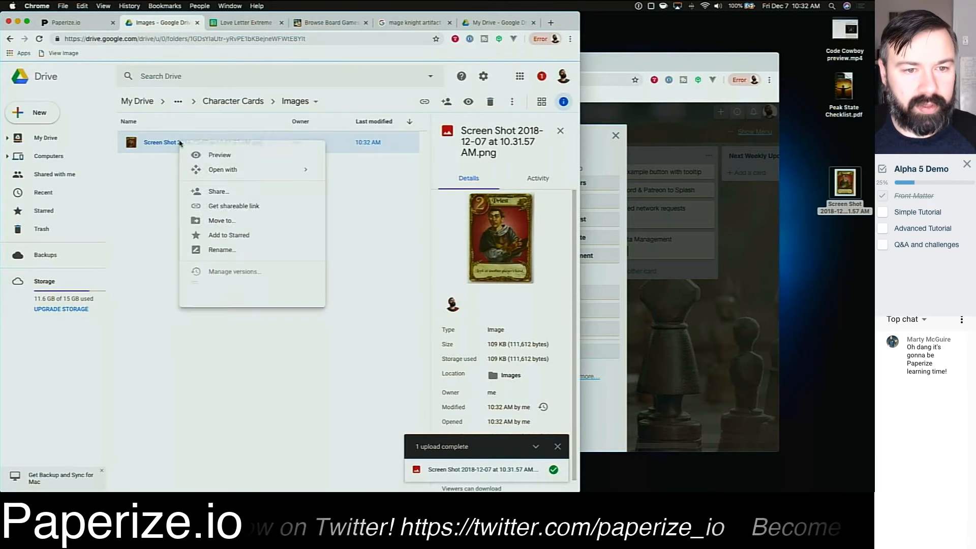
click(231, 250)
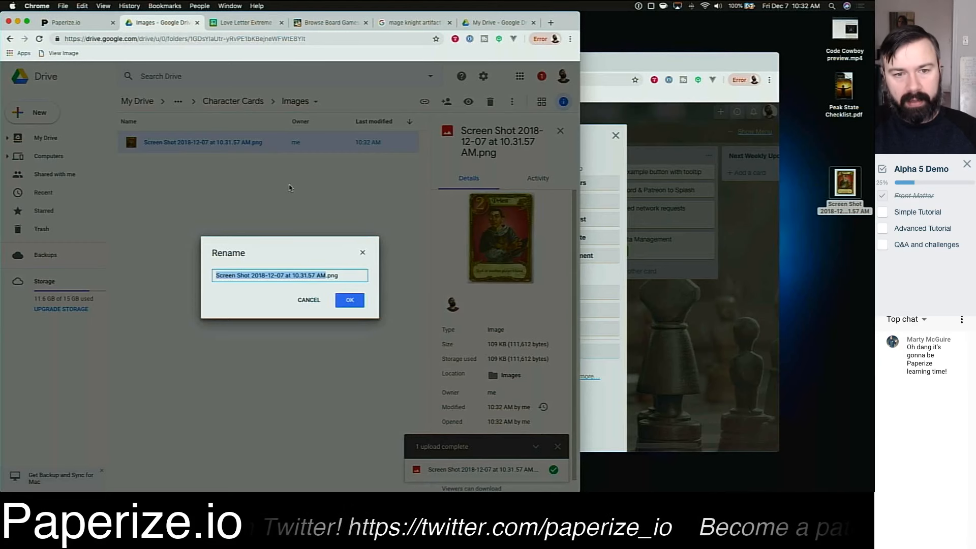
text(Love Letter )
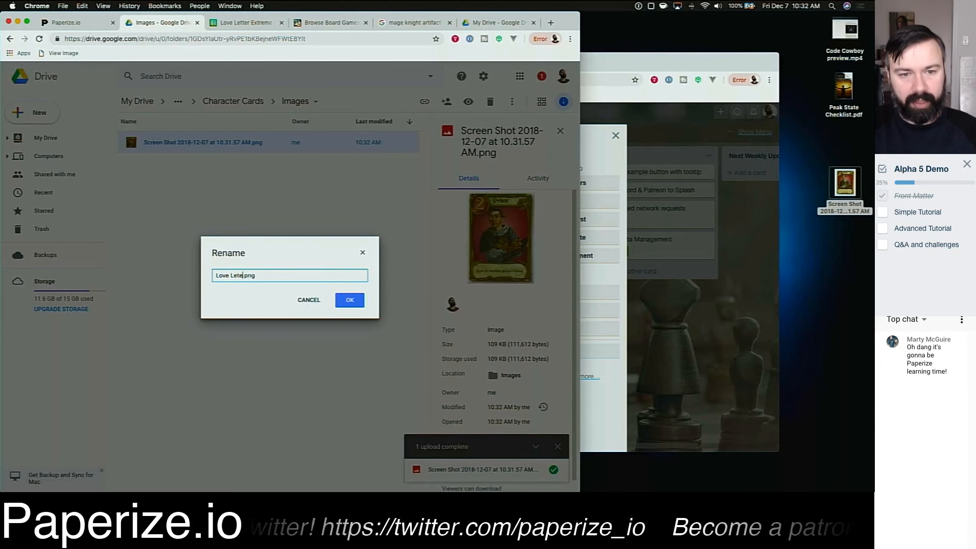
text(Template)
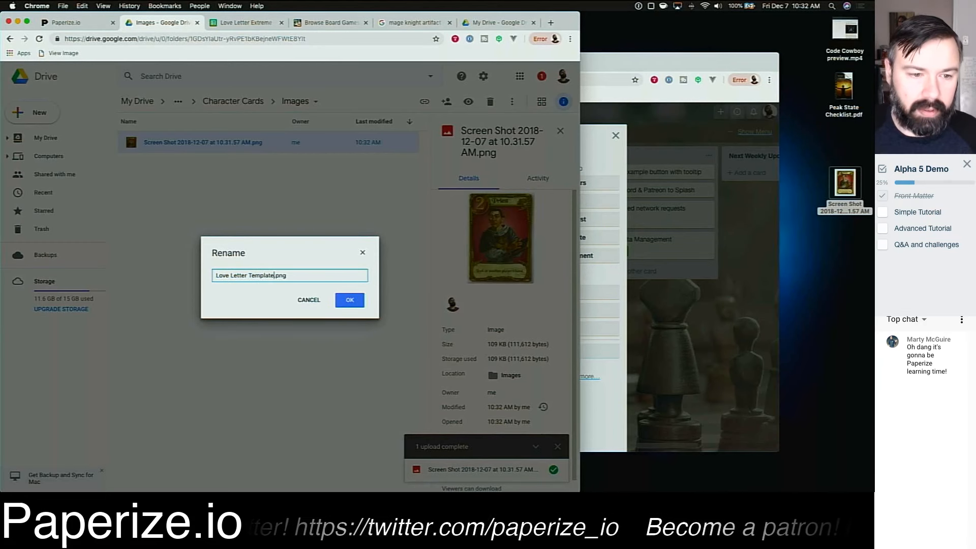
key(Return)
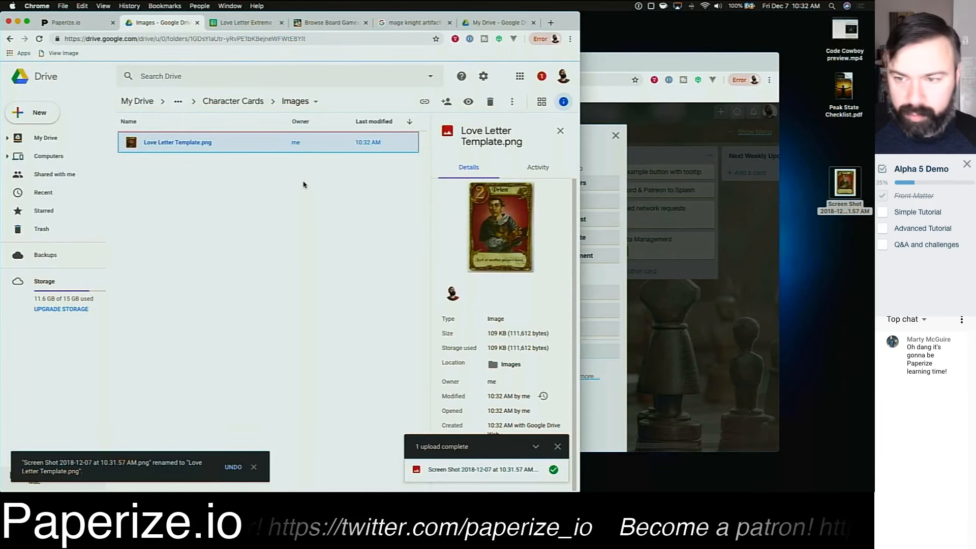
mouse_move(638, 477)
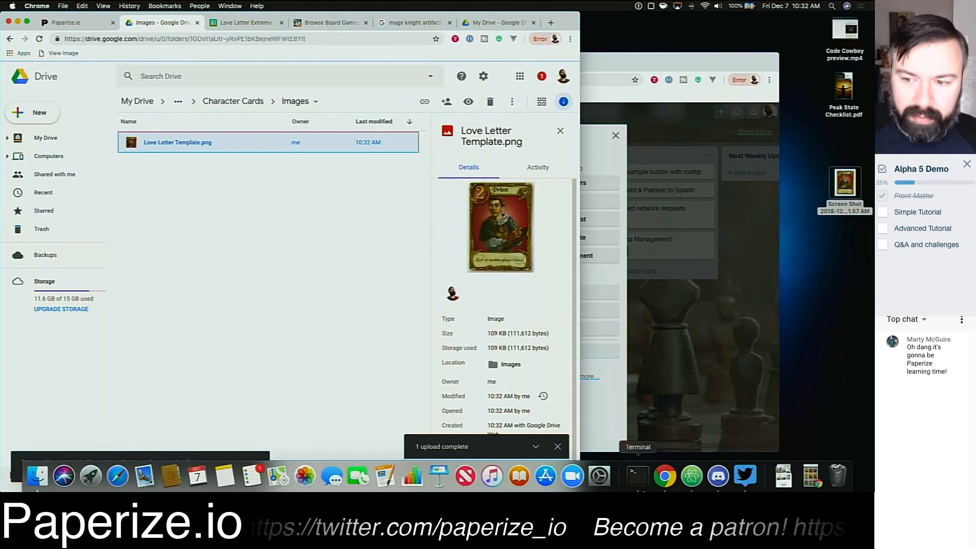
click(810, 476)
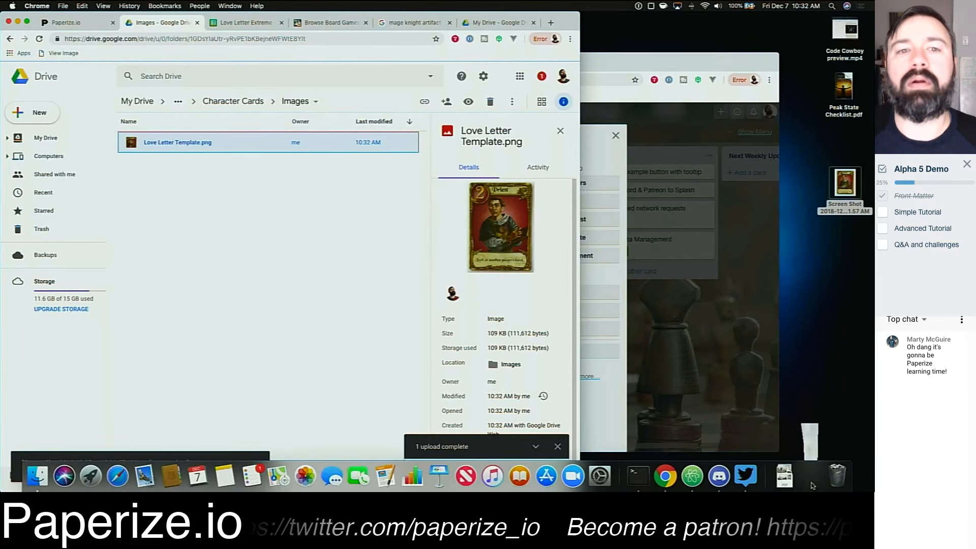
click(255, 232)
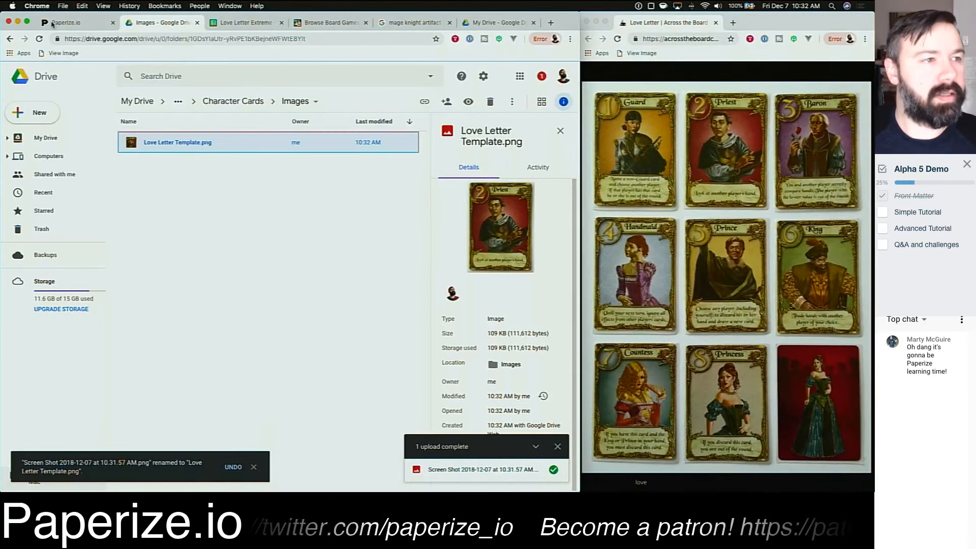
click(67, 21)
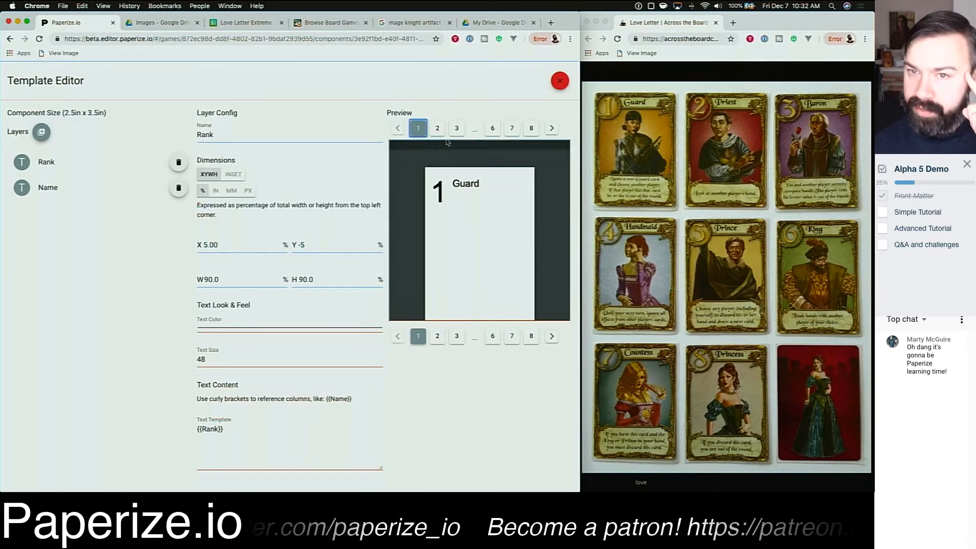
Step: Review the game's Image Library folders and reopen the Character Cards template editor
click(560, 80)
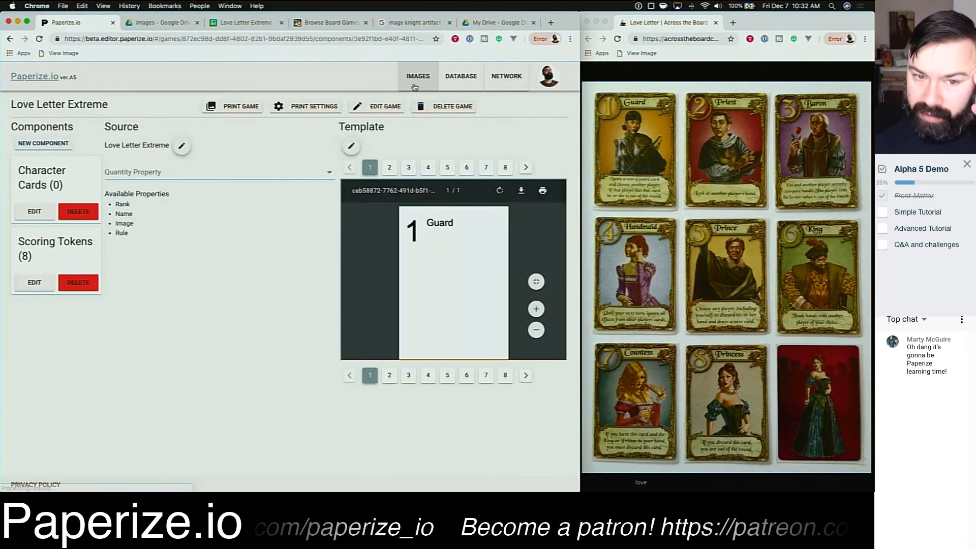
click(415, 77)
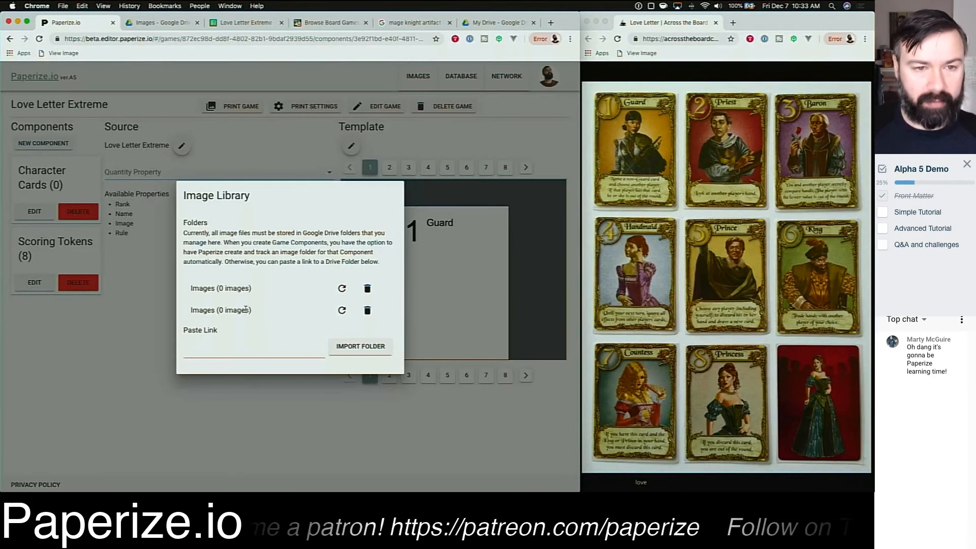
triple_click(220, 289)
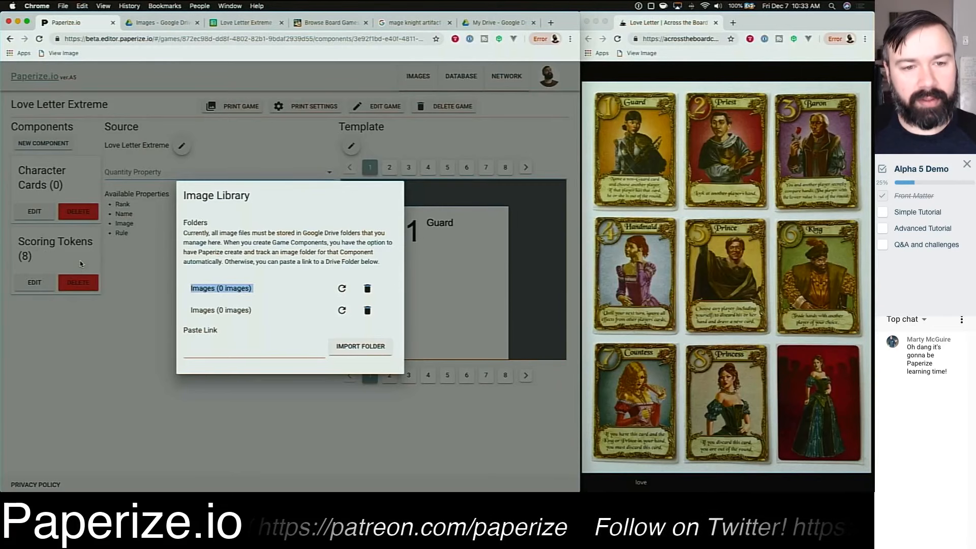
click(217, 302)
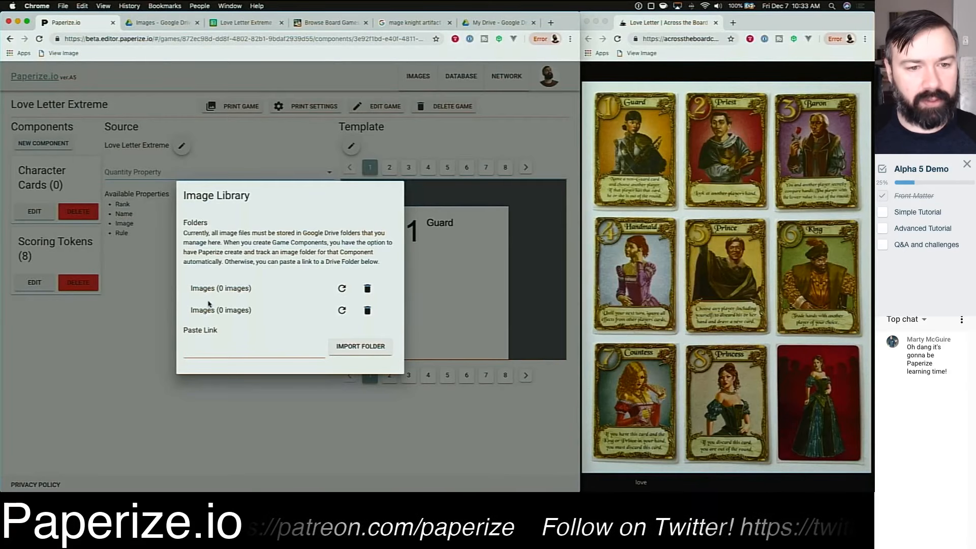
triple_click(205, 287)
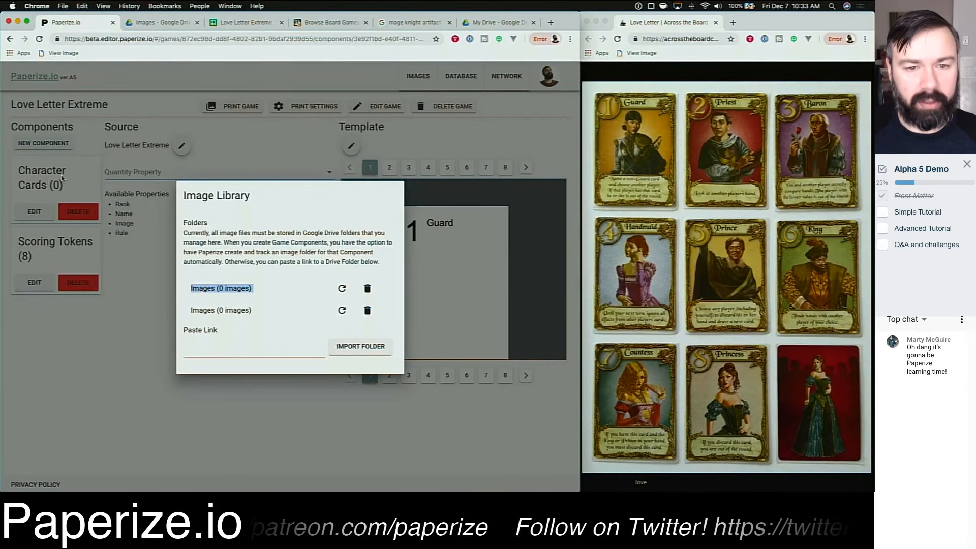
click(401, 136)
click(351, 144)
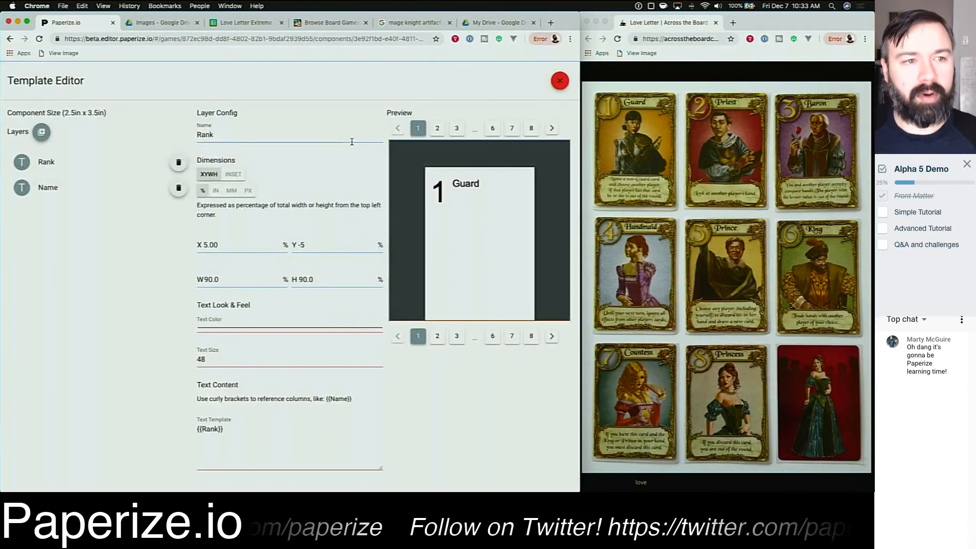
Step: Add an image layer to the card template and name it Template
click(48, 132)
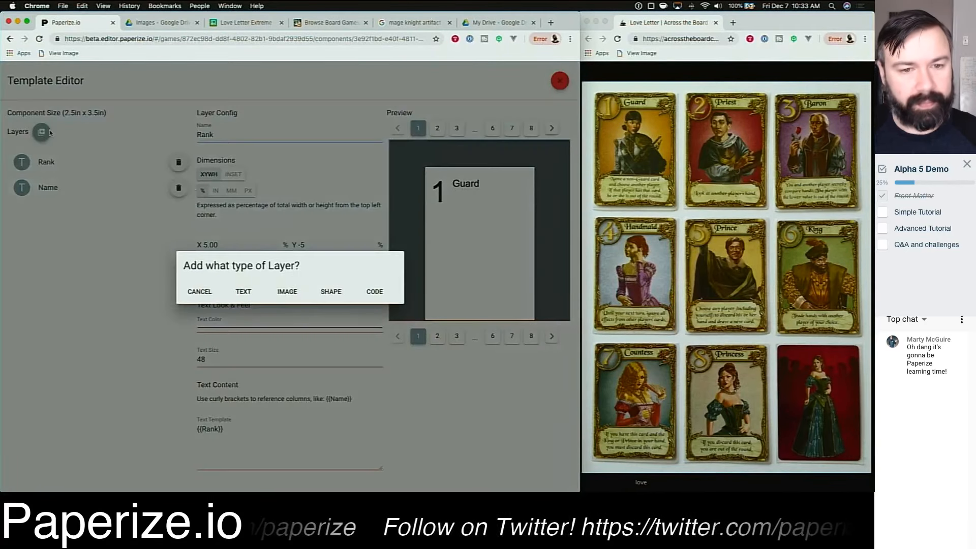
click(287, 291)
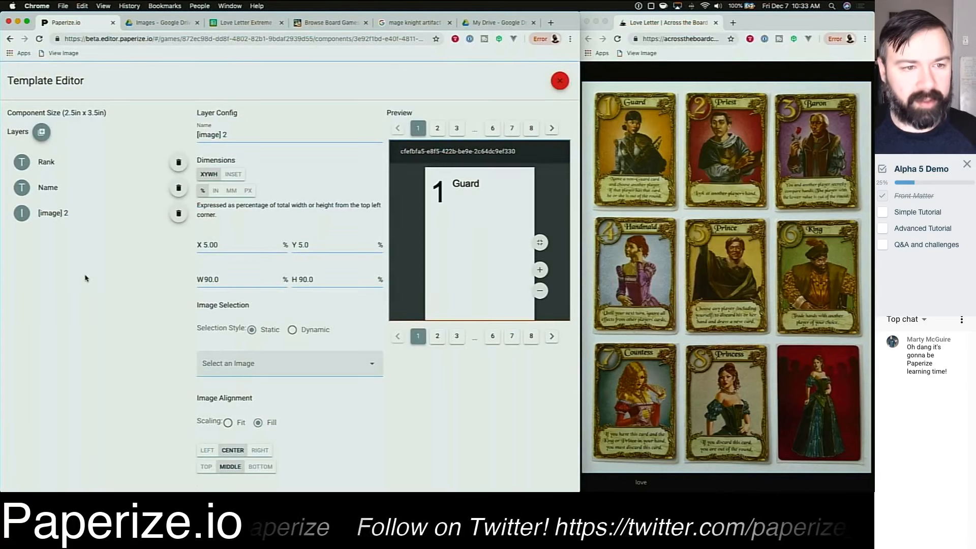
triple_click(242, 135)
text(Tepl)
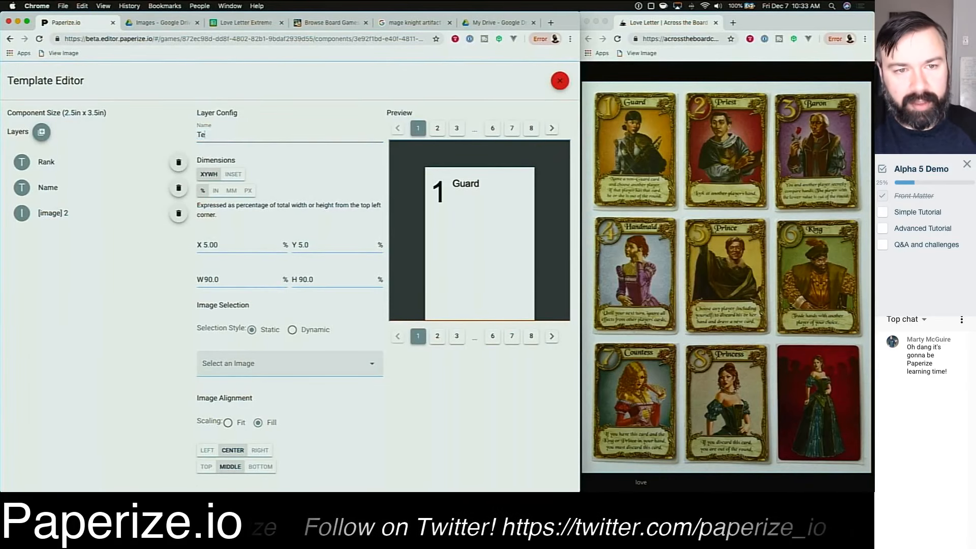
key(BackSpace)
key(BackSpace)
key(BackSpace)
text(emplate)
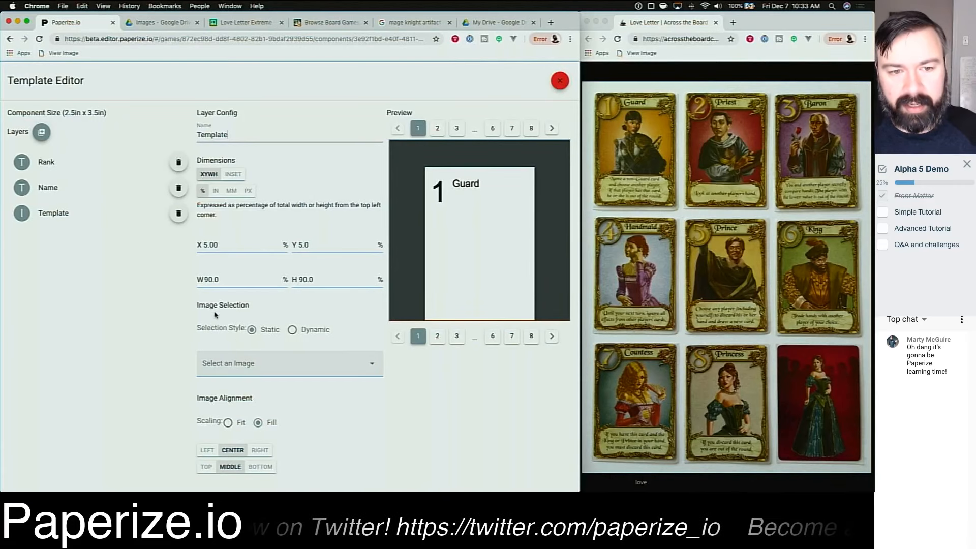
Step: Examine the Template layer's image selection options and the image list, then return to the Drive Images folder
drag(198, 305, 256, 307)
click(255, 307)
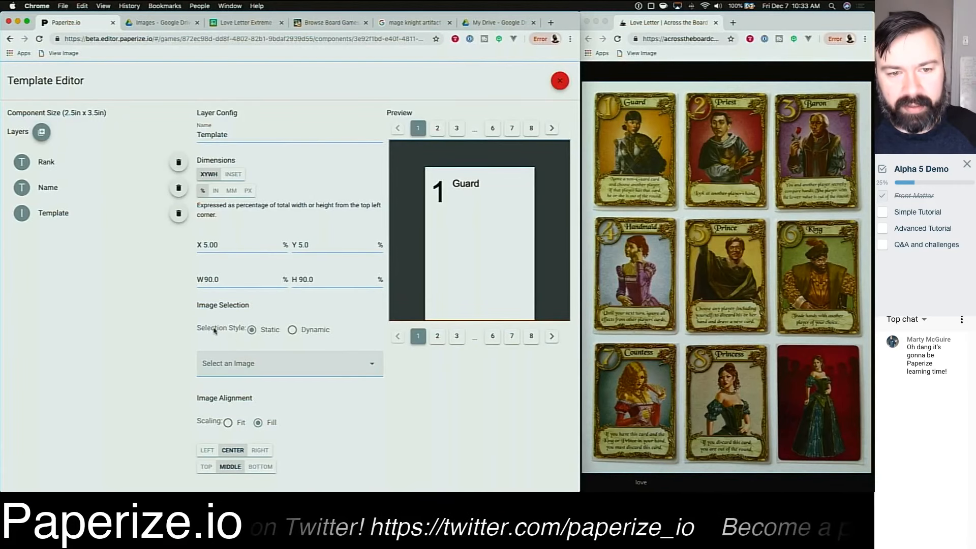
triple_click(211, 329)
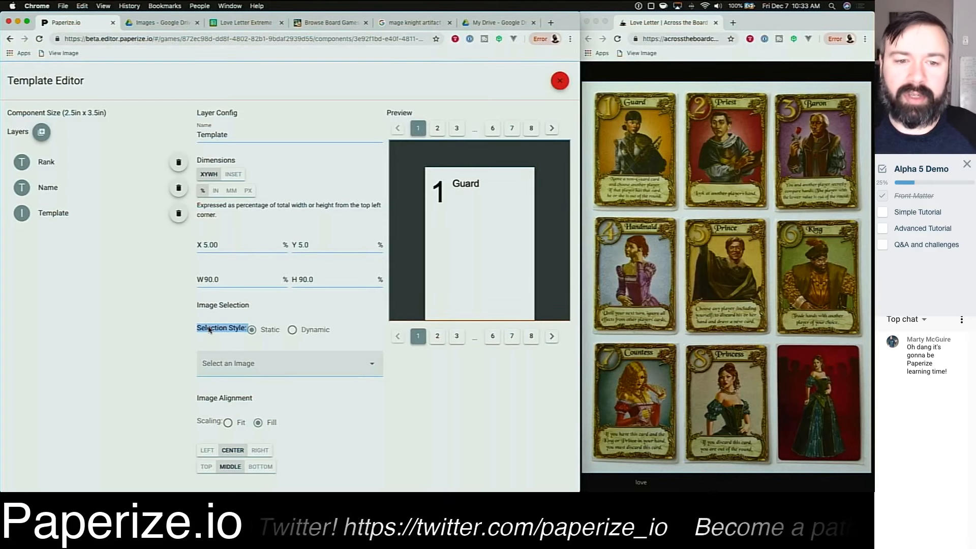
click(295, 307)
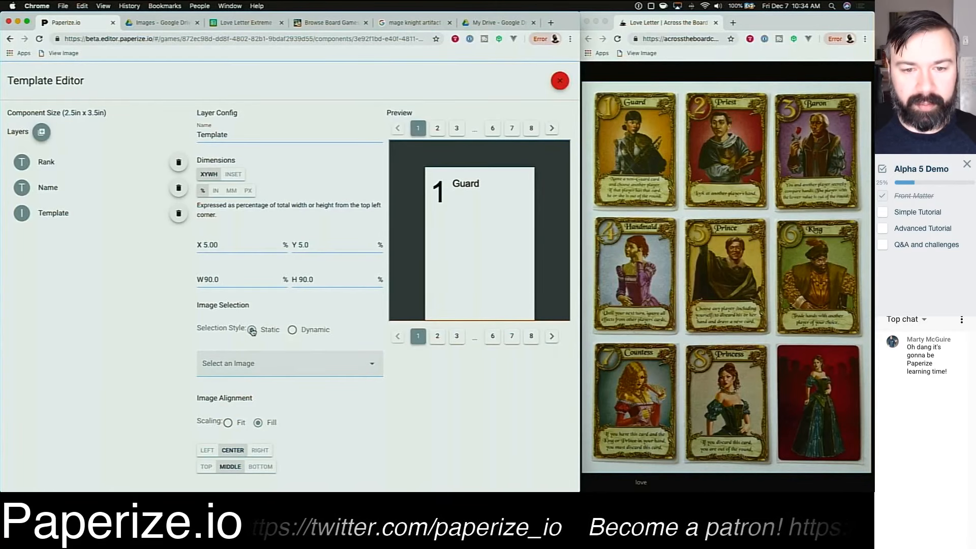
click(372, 365)
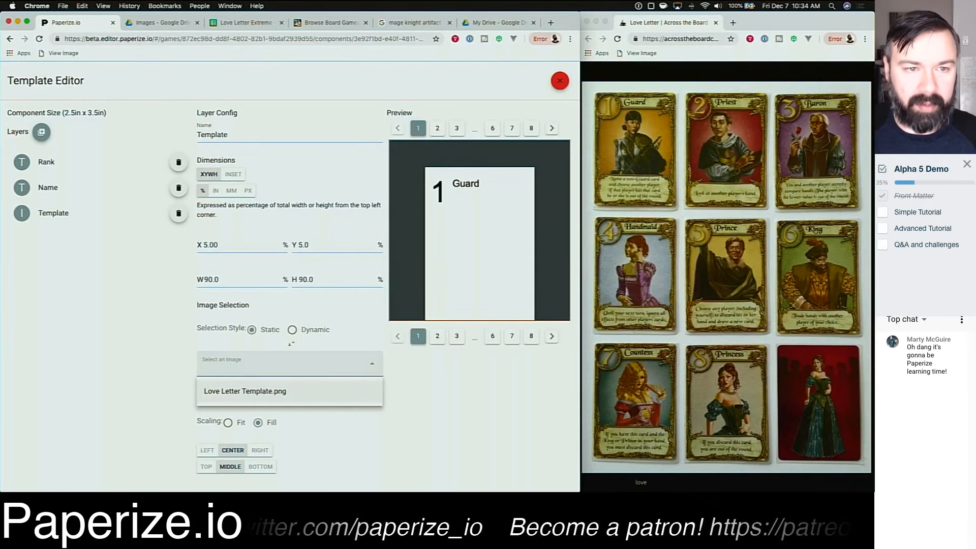
click(149, 23)
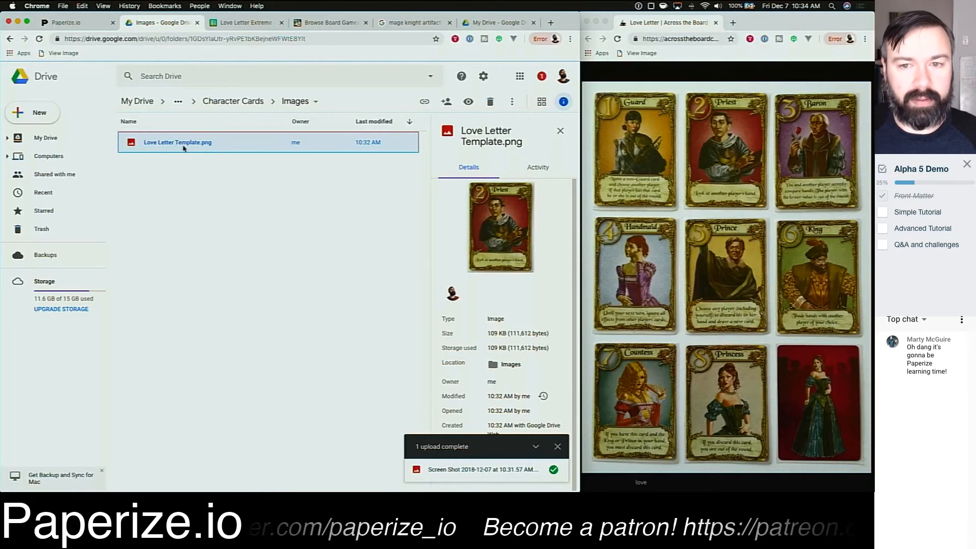
Step: Assign Love Letter Template.png to the Template layer and set it to X 0, Y 0, width 100 and height 100 percent
click(74, 23)
click(294, 399)
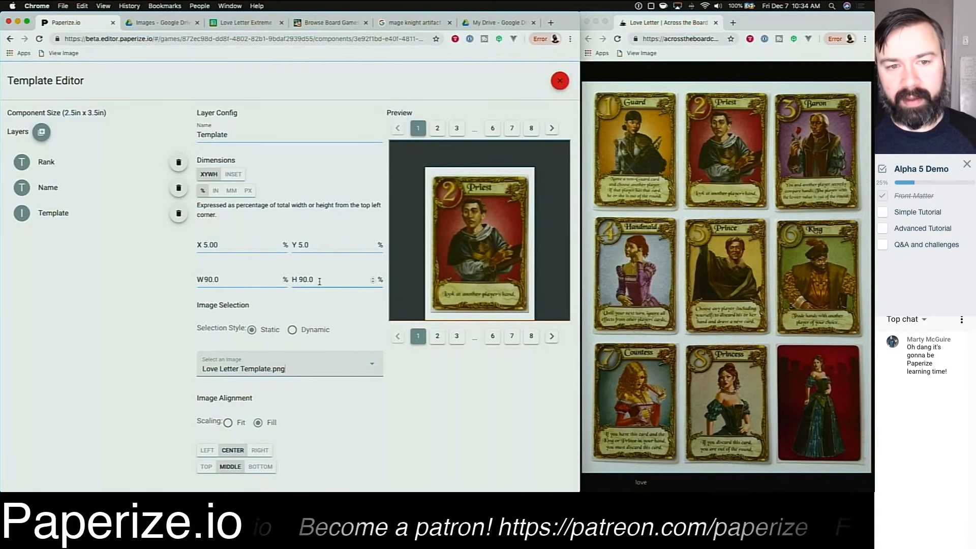
click(230, 249)
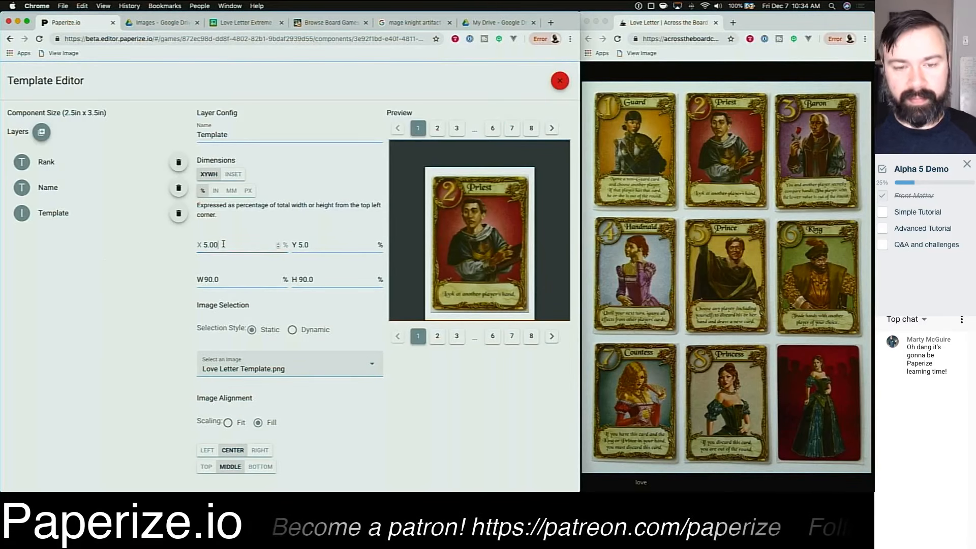
key(super+a)
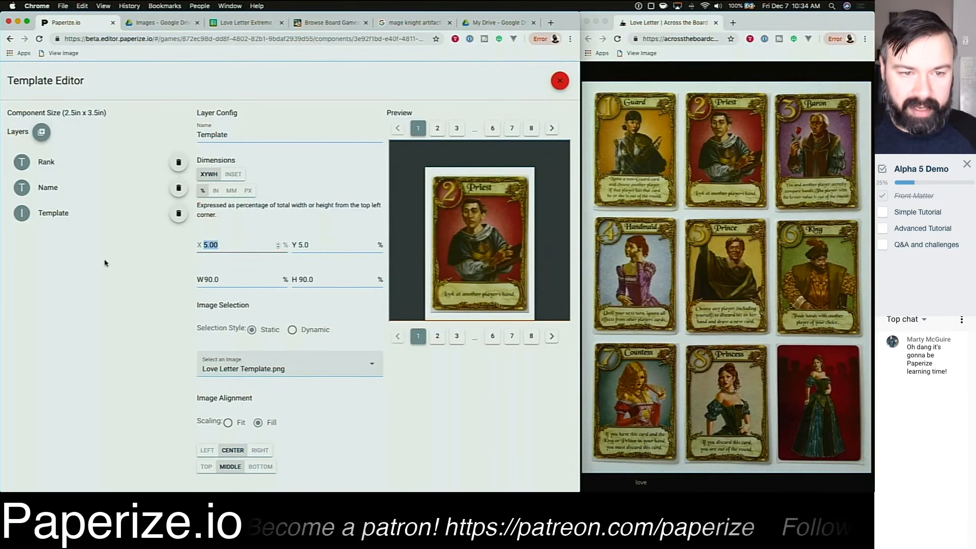
text(0)
key(Tab)
text(0)
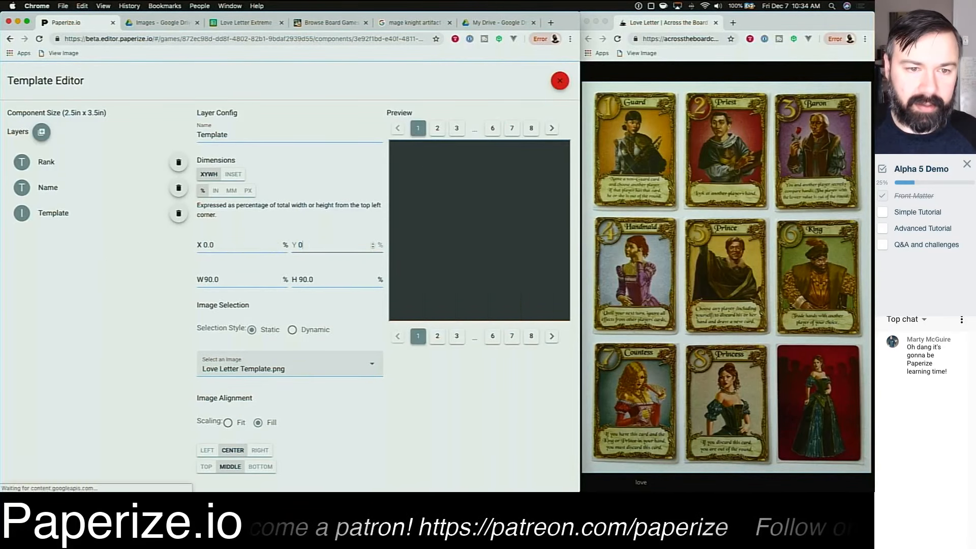
key(Tab)
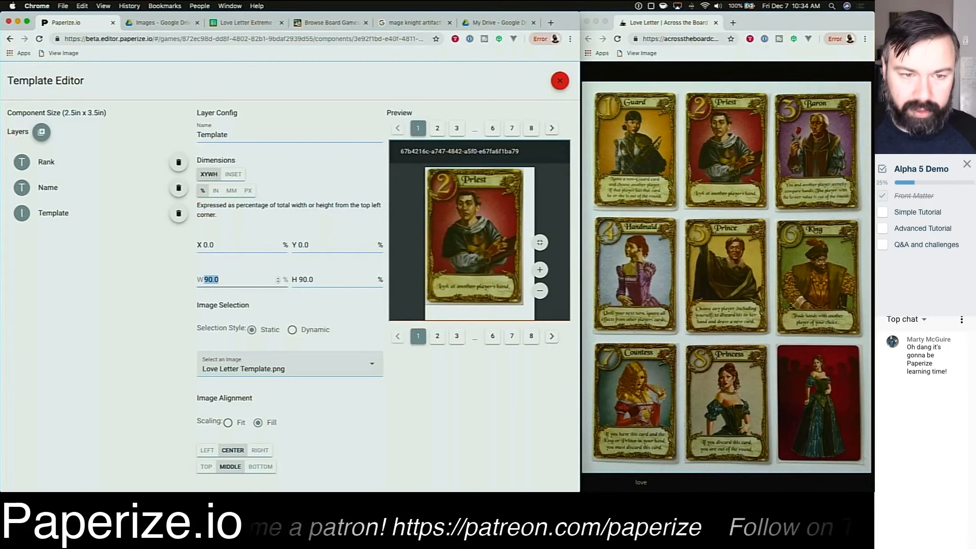
text(100)
key(Tab)
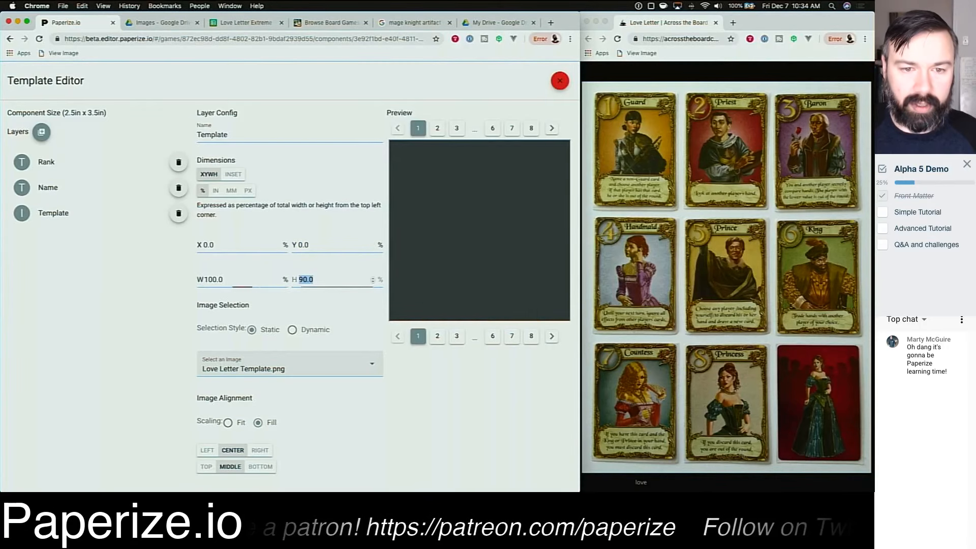
text(100)
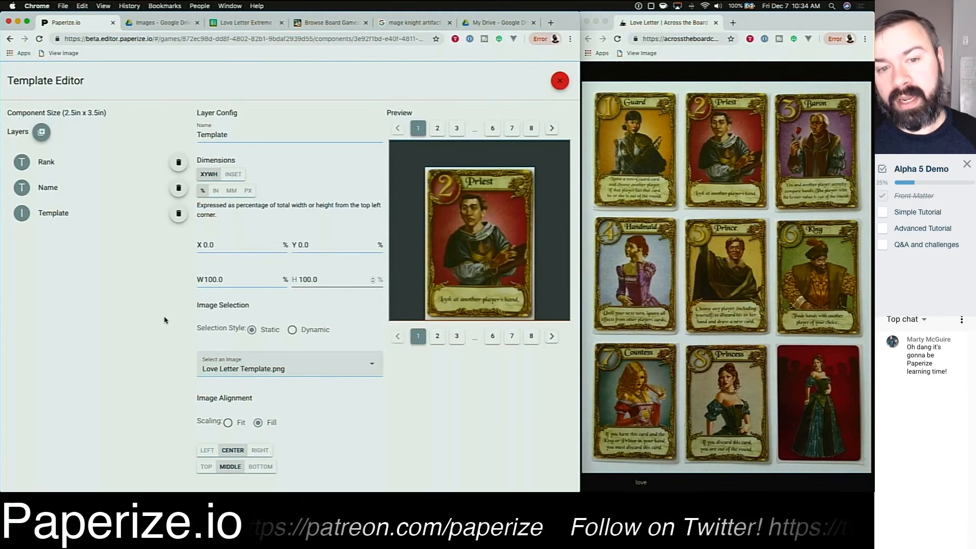
Step: Try offsetting the Template layer to X -5 and Y -5 percent, then restore both to 0
click(221, 245)
key(super+a)
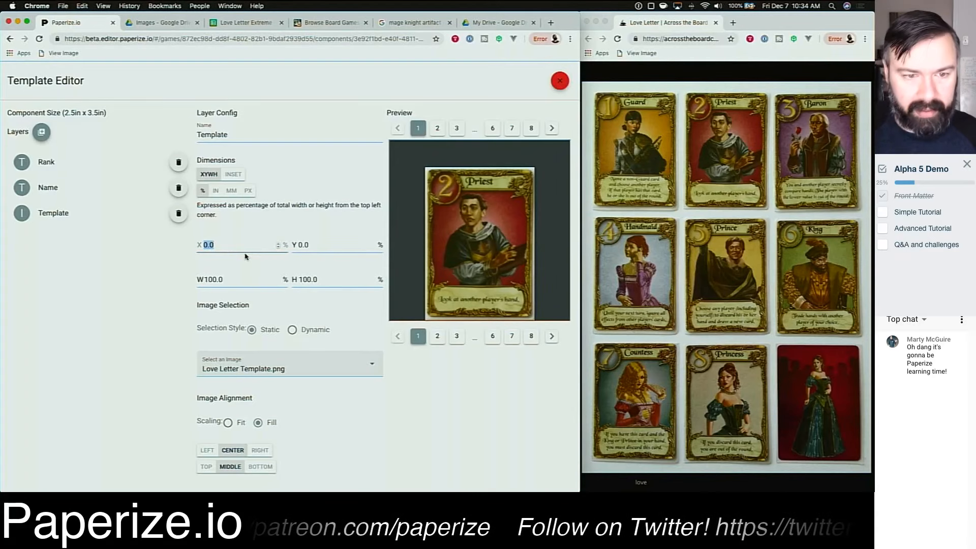
text(-5)
key(Tab)
text(-5)
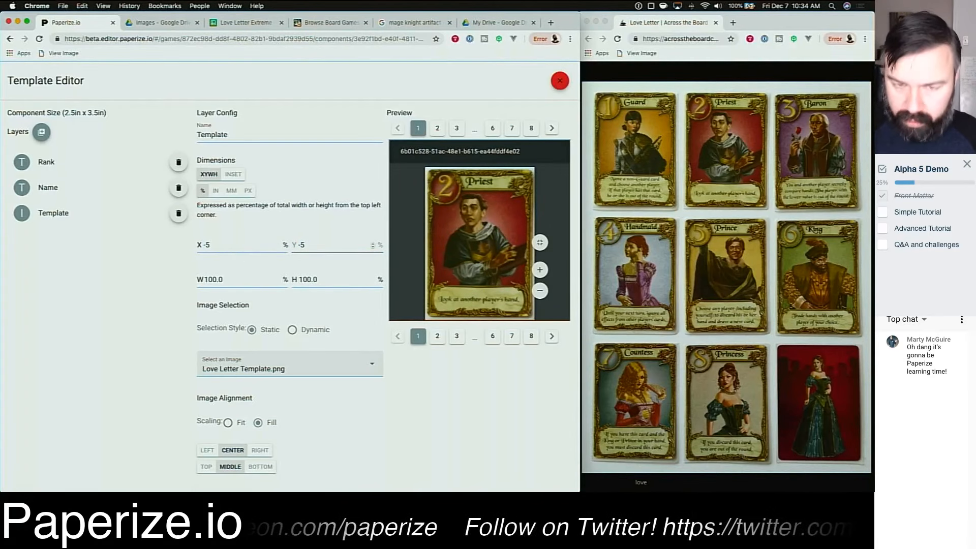
text(0)
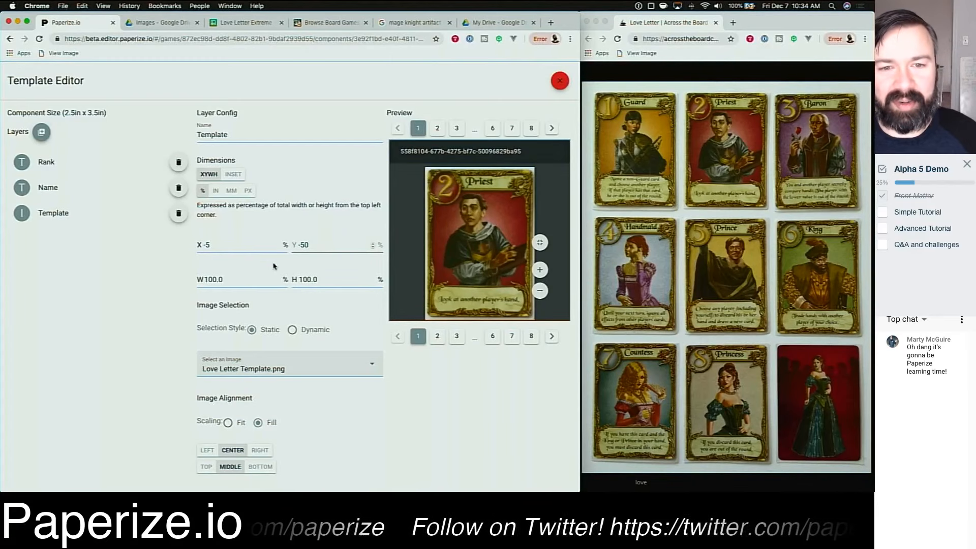
drag(308, 245, 293, 245)
text(0)
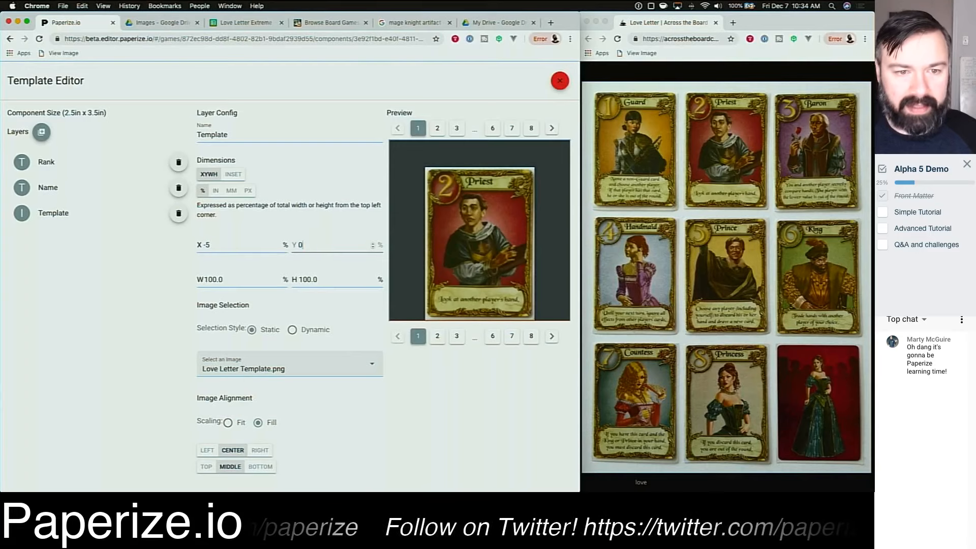
key(shift+Tab)
text(0)
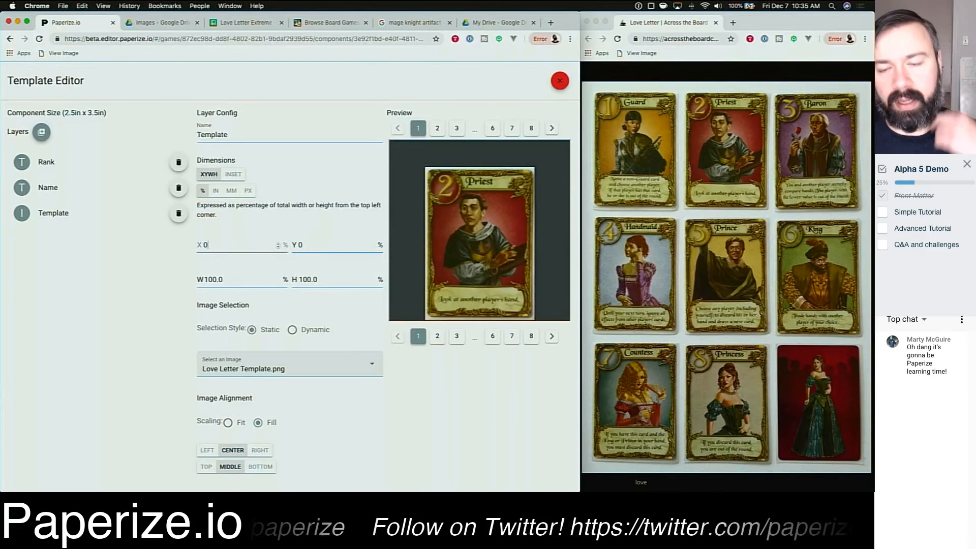
click(442, 433)
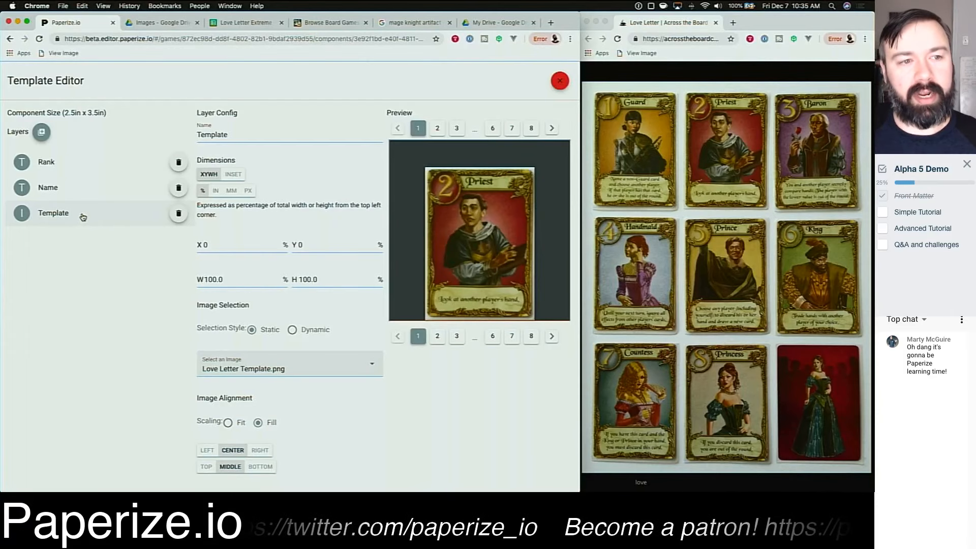
Step: Move the Template layer to the top of the layer order, above Rank and Name
drag(83, 217, 80, 162)
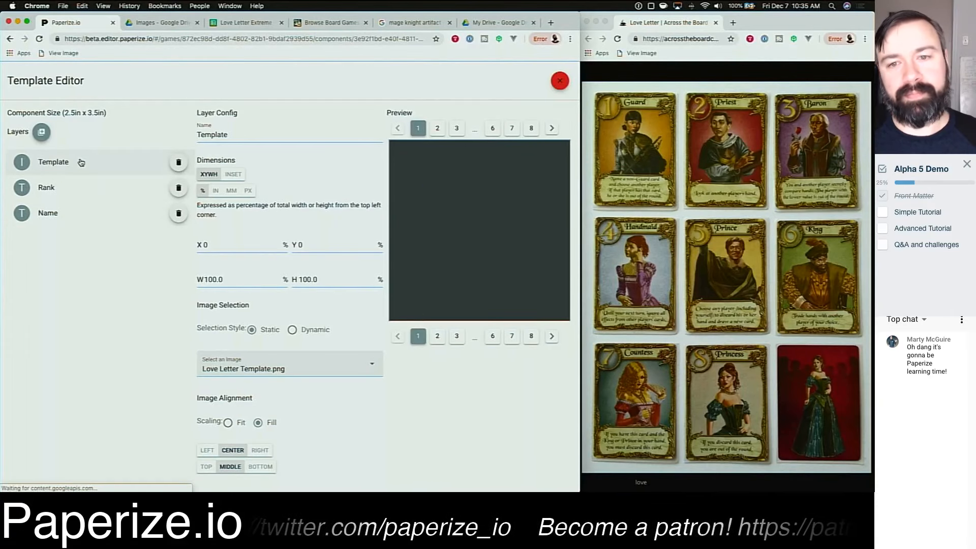
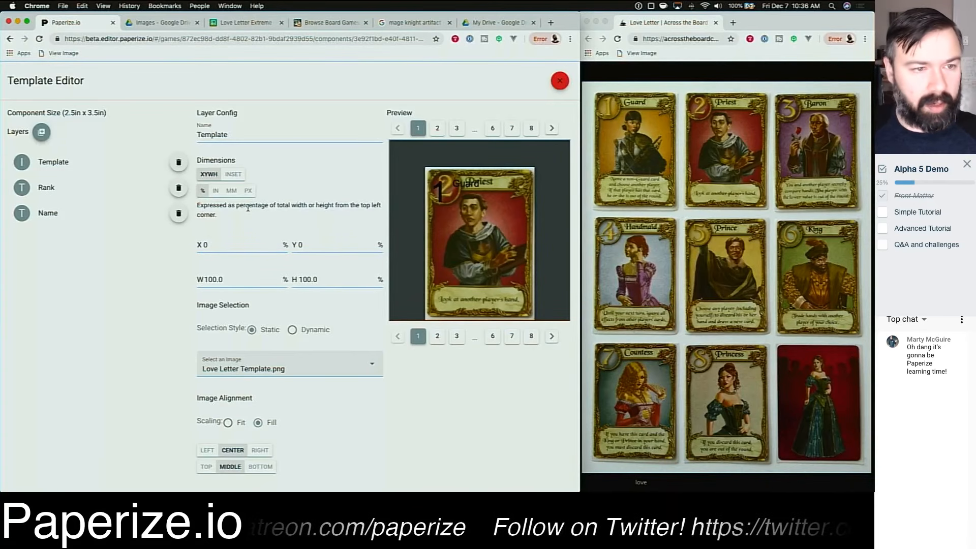
Step: Select the Name layer and shift its X position to 37.5 percent
click(87, 212)
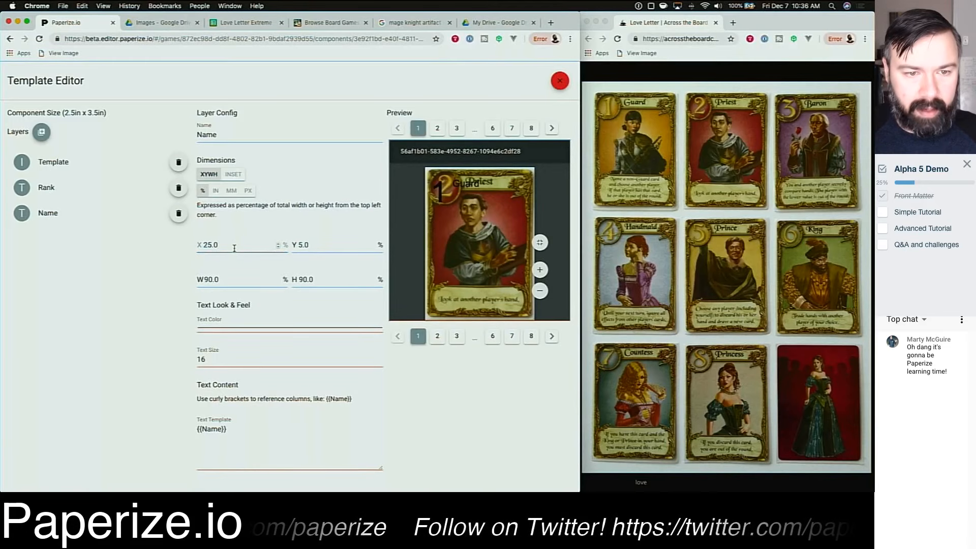
scroll(234, 244, up, 20)
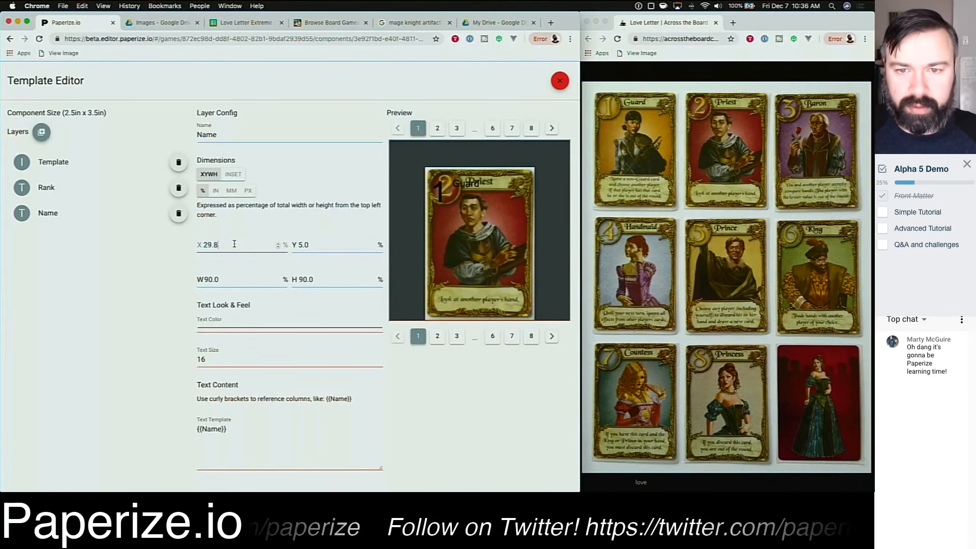
key(BackSpace)
key(BackSpace)
key(BackSpace)
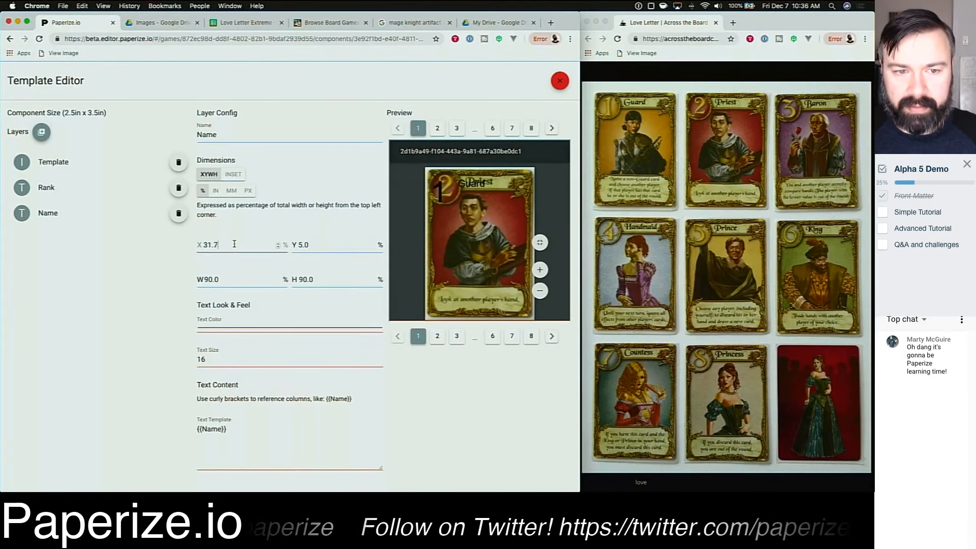
text(5)
key(Up)
key(Up)
key(Up)
key(Up)
key(Up)
key(Up)
key(Up)
key(Up)
key(Up)
key(Up)
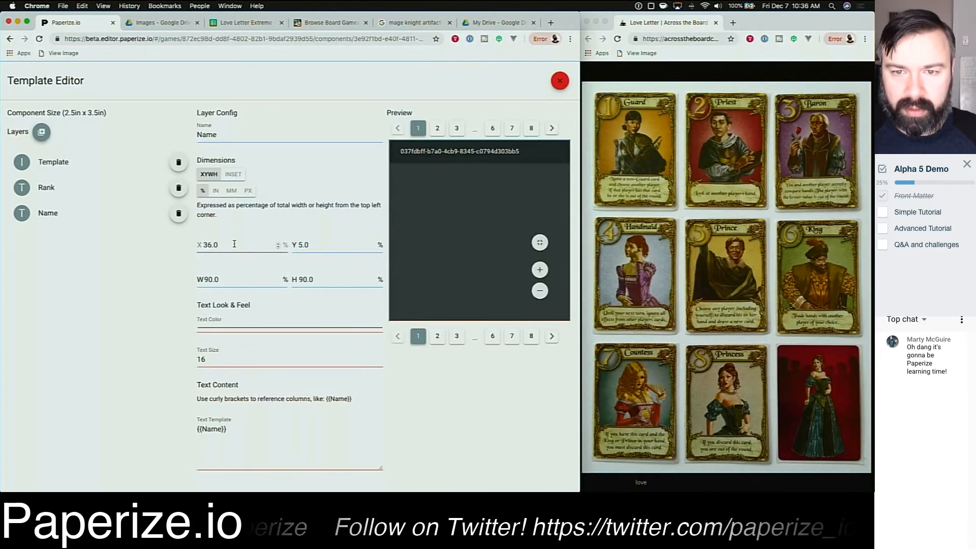
key(Up)
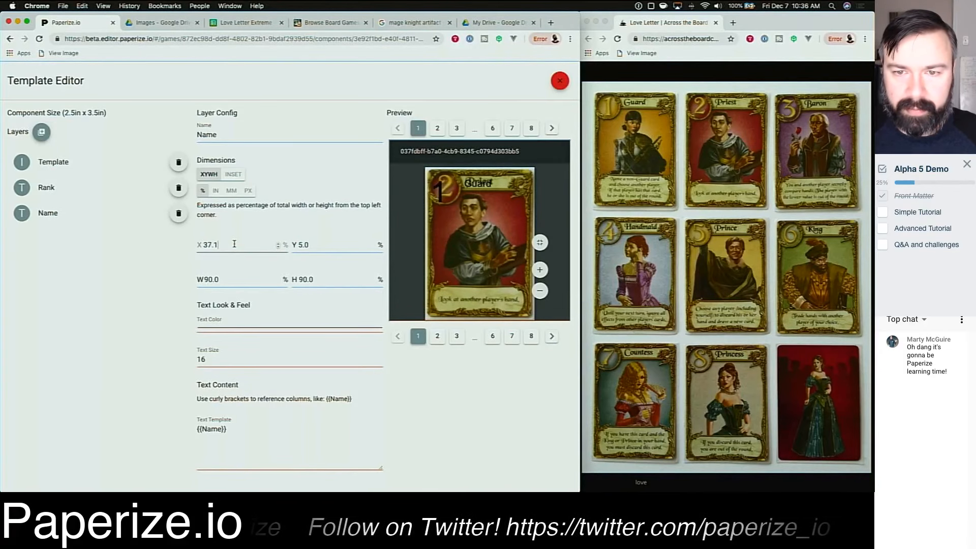
key(Up)
key(Up)
key(Up)
key(Up)
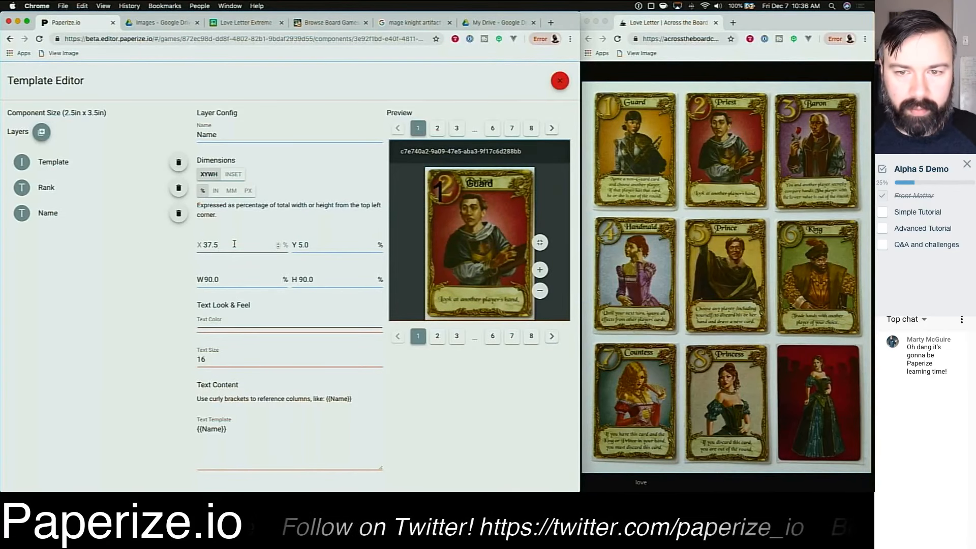
Step: Nudge the Name layer's Y position to 3.4 percent
click(327, 246)
key(Down)
key(Down)
key(Down)
key(Down)
key(Down)
key(Down)
key(Down)
key(Down)
key(Down)
key(Down)
key(Down)
key(Down)
key(Down)
key(Down)
key(Down)
key(Down)
key(Down)
key(Down)
key(Down)
key(Down)
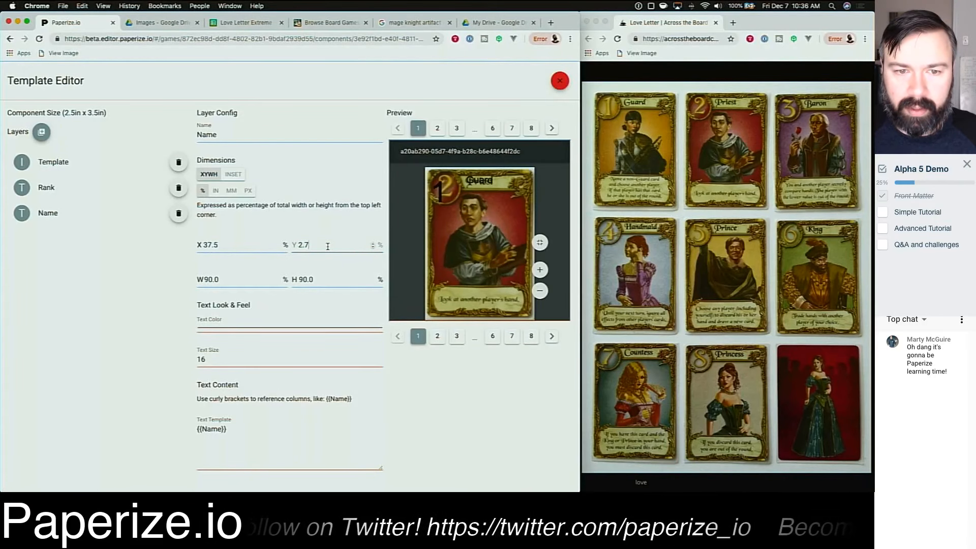
key(Up)
key(Up)
key(Up)
key(Up)
key(Up)
key(Up)
key(Up)
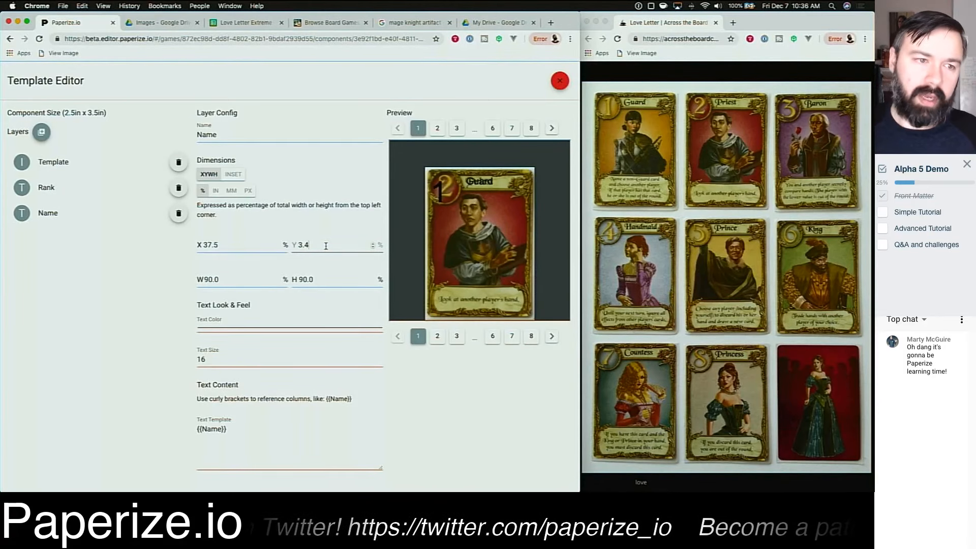
Step: Select the Rank layer and shift its X position to 10.5 percent
click(80, 188)
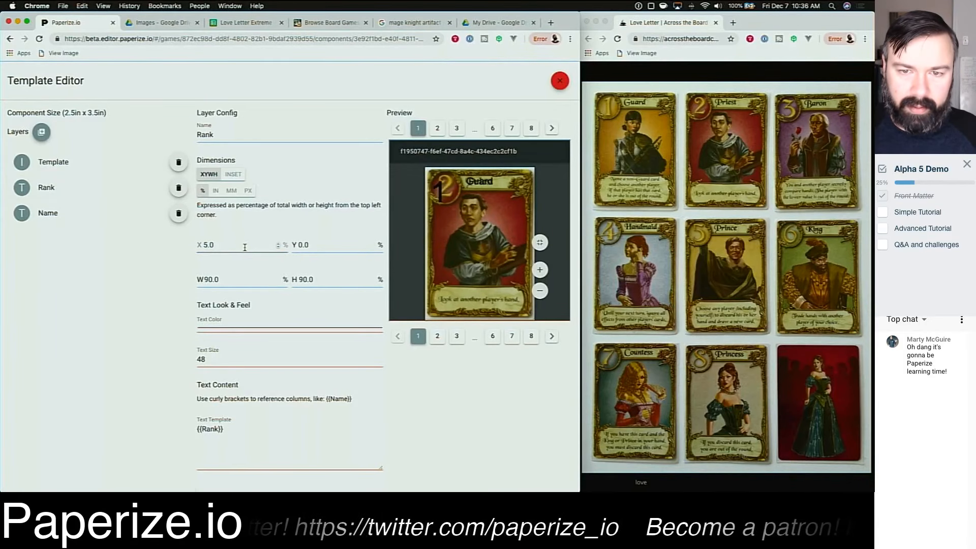
scroll(245, 247, up, 16)
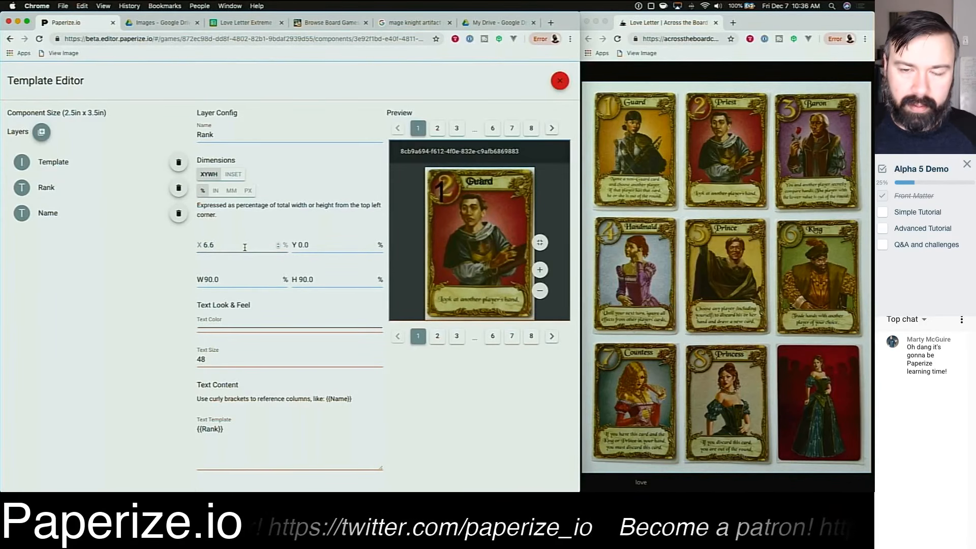
scroll(244, 247, up, 20)
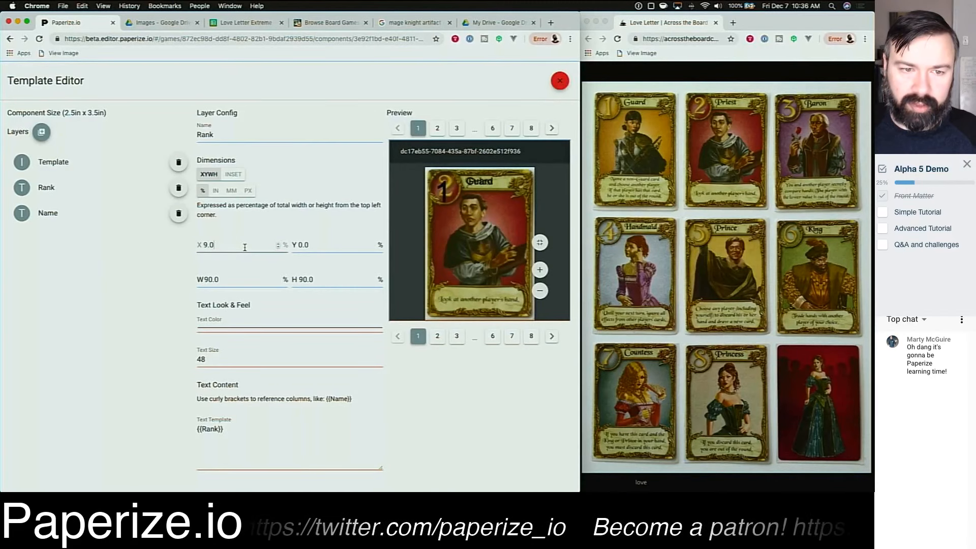
scroll(245, 247, up, 15)
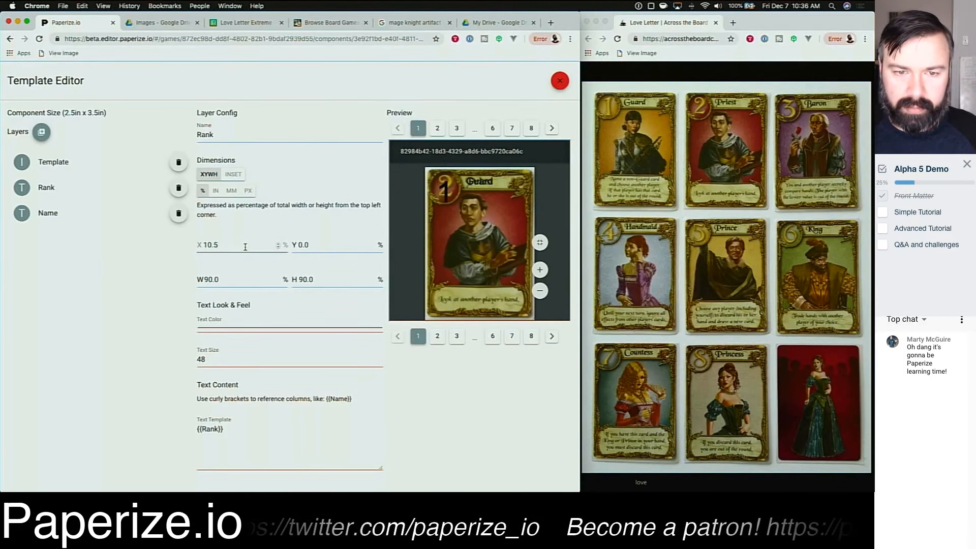
click(318, 247)
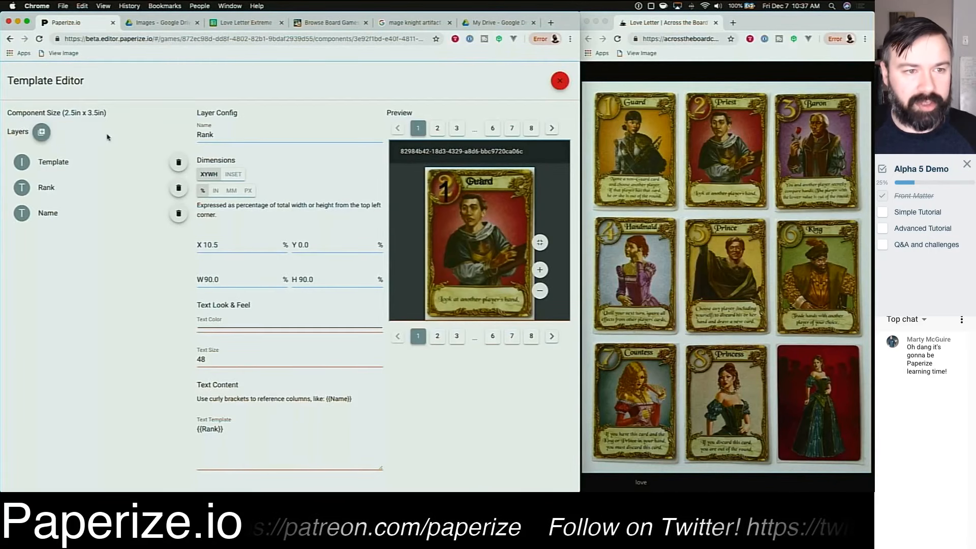
Step: Add a shape layer and set it to X 0, Y 0, width 100 and height 100 percent
click(42, 132)
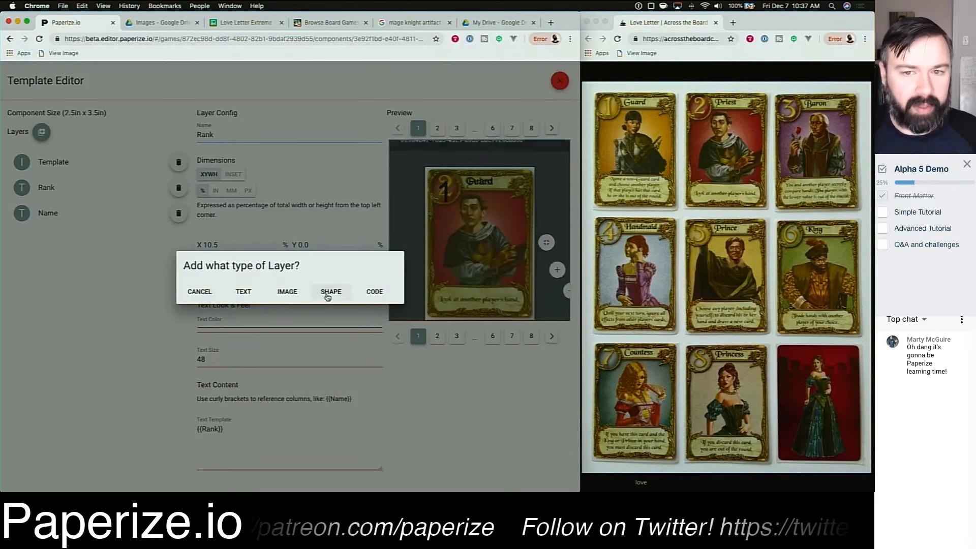
click(330, 292)
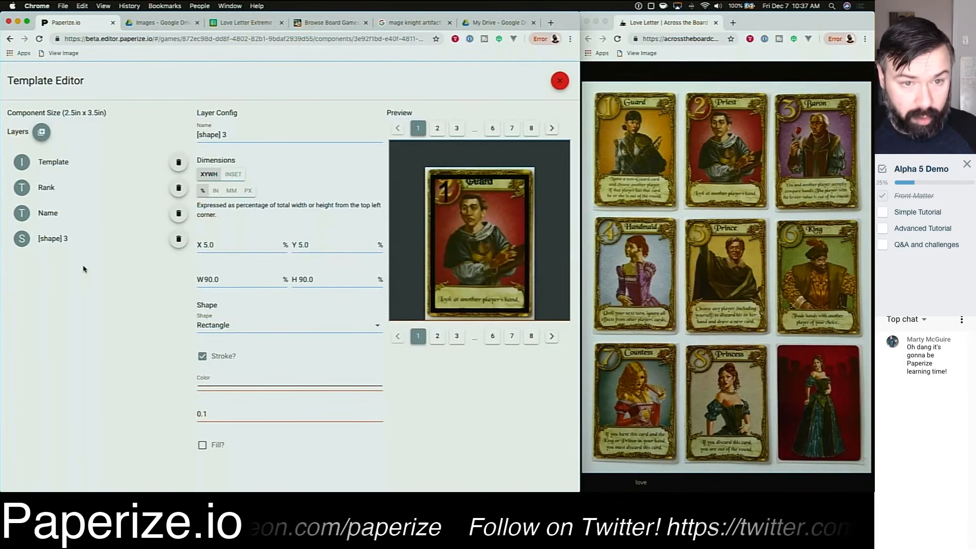
click(224, 245)
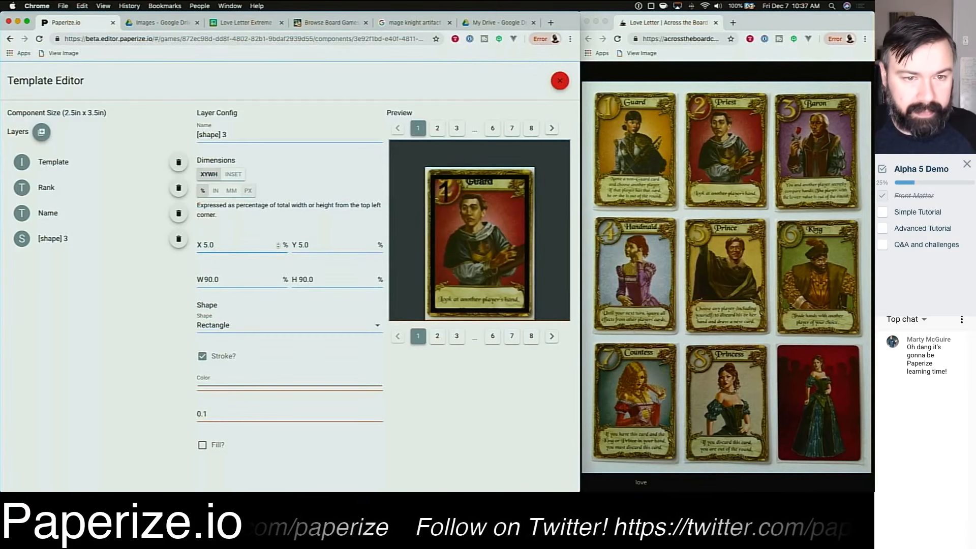
key(super+a)
text(0)
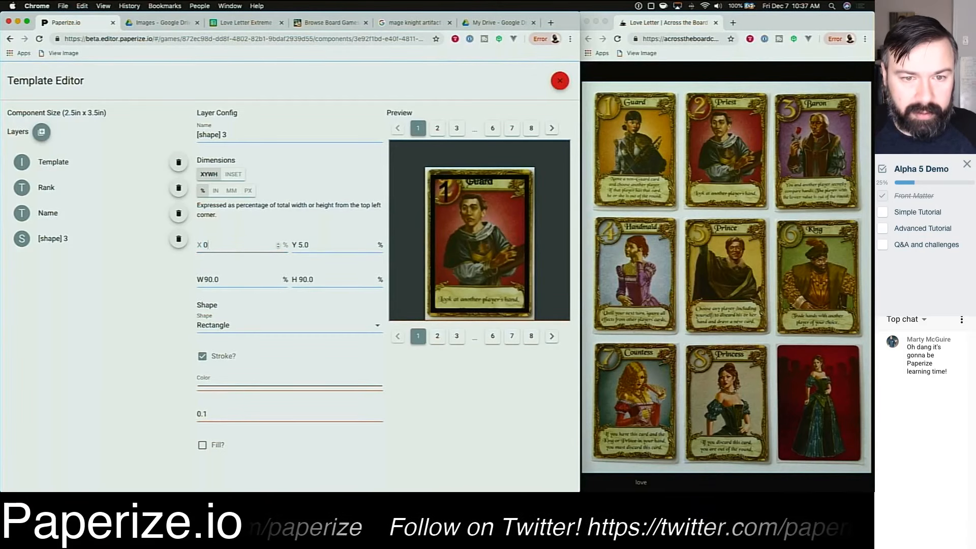
key(Tab)
text(0)
key(Tab)
text(0.0)
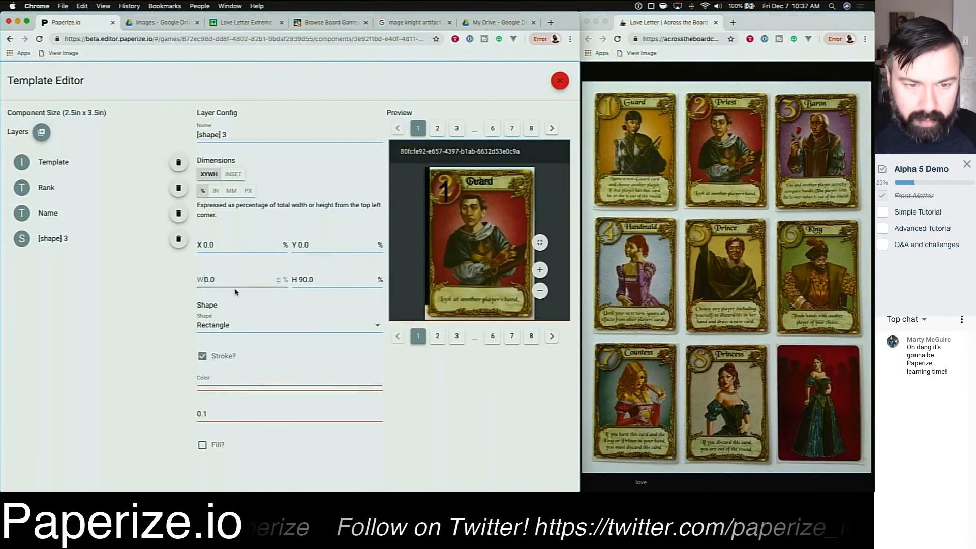
text(100)
key(Tab)
text(100.0)
key(Tab)
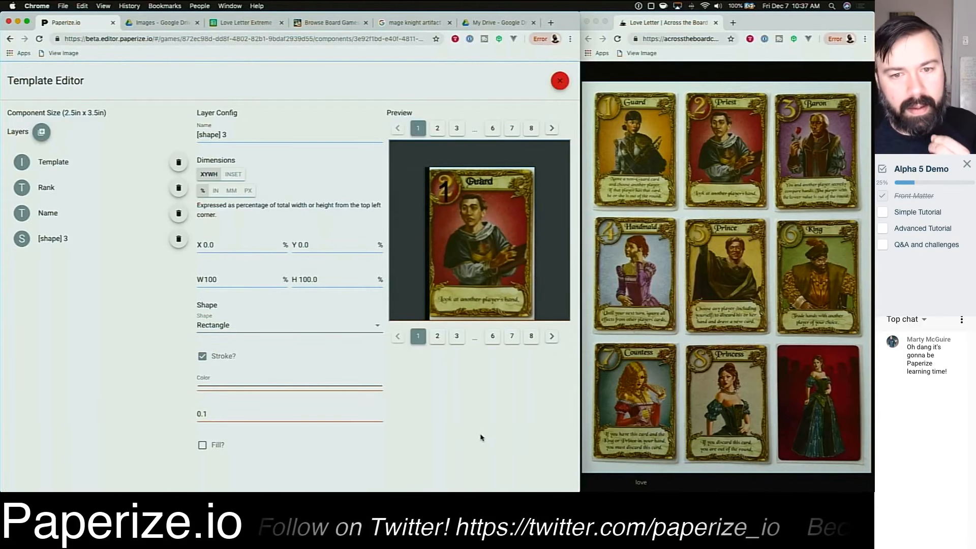
Step: Try adjusting the shape layer's width and height, then reset both to 100 percent
click(373, 278)
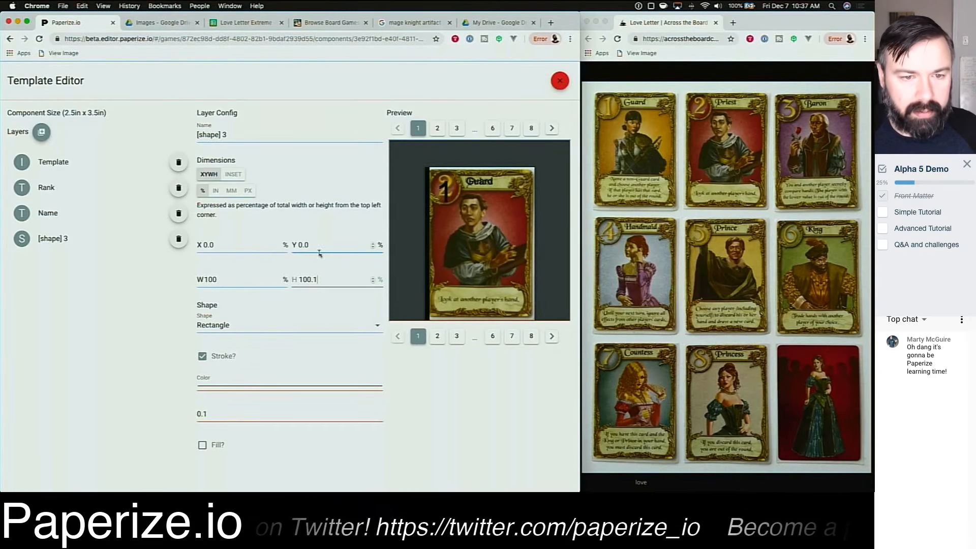
click(249, 283)
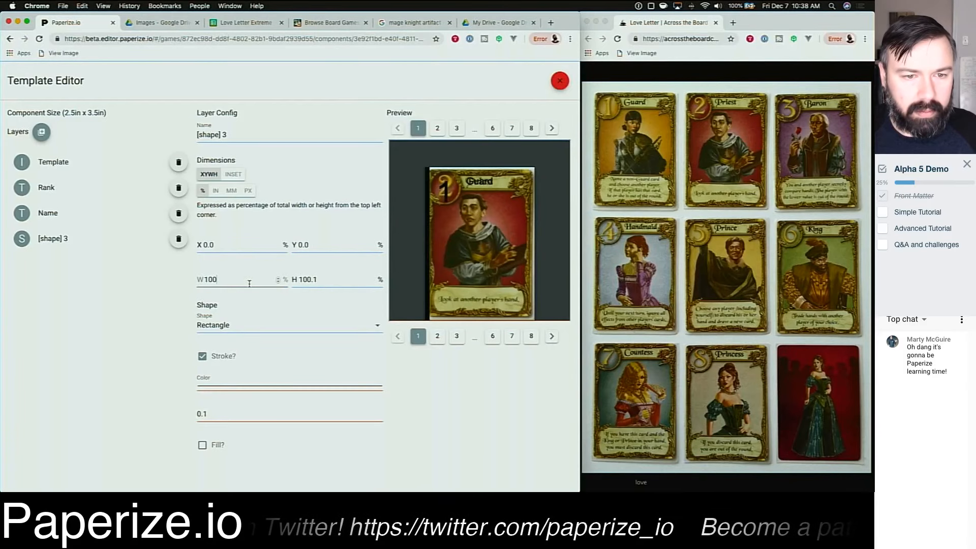
key(BackSpace)
text(1.3)
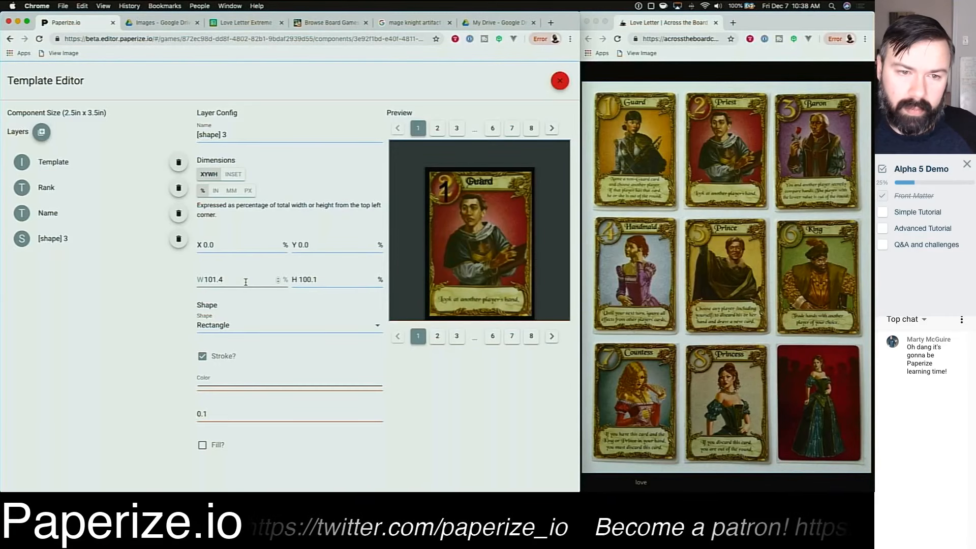
key(BackSpace)
key(BackSpace)
key(BackSpace)
text(4.3)
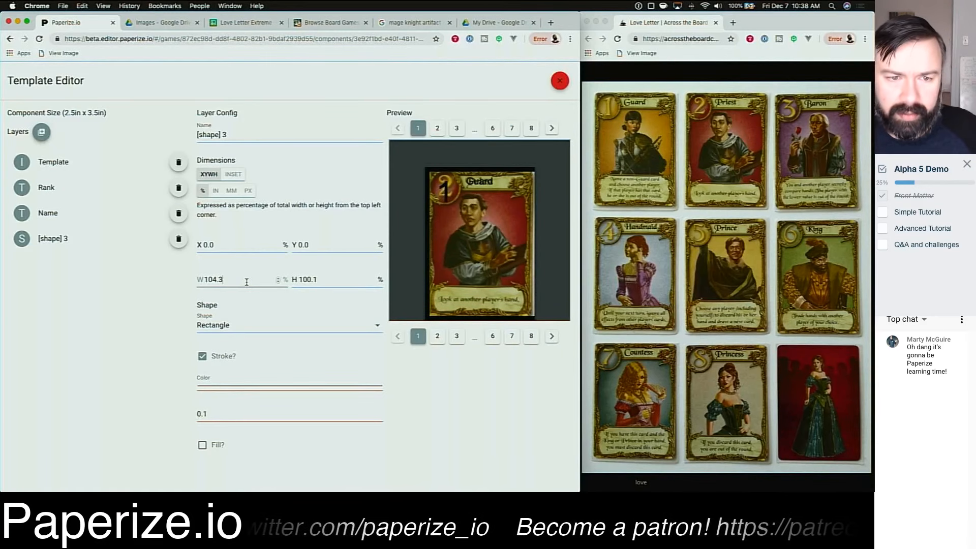
scroll(247, 282, down, 20)
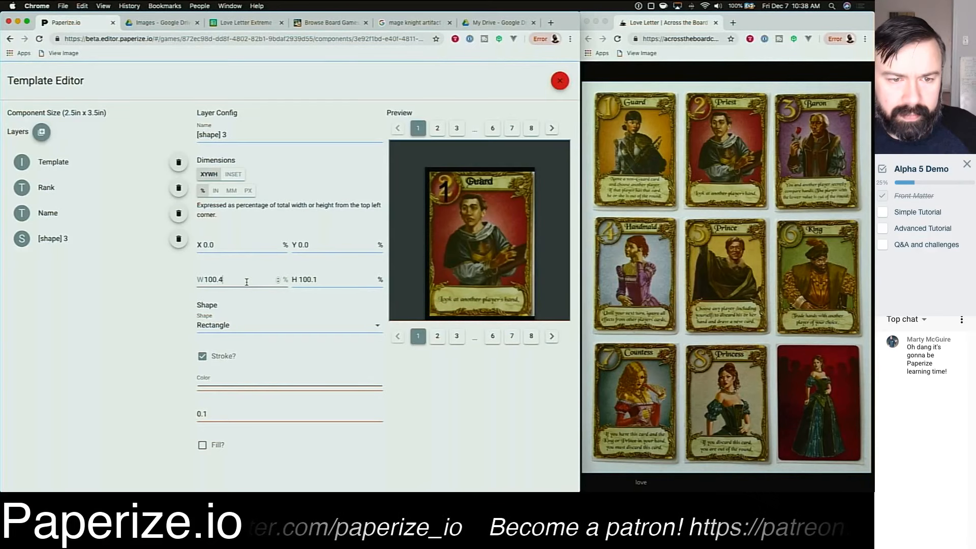
double_click(247, 282)
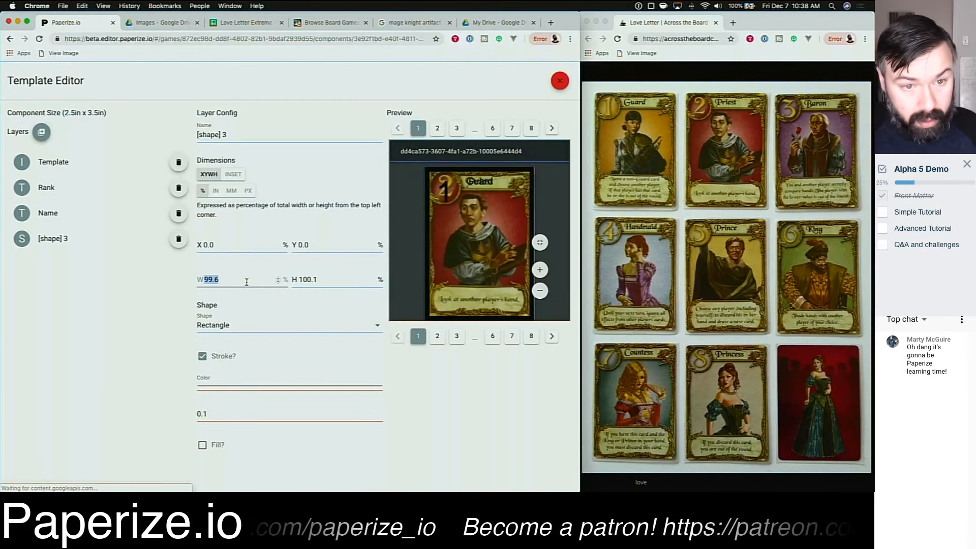
text(100)
key(Tab)
text(100)
key(Tab)
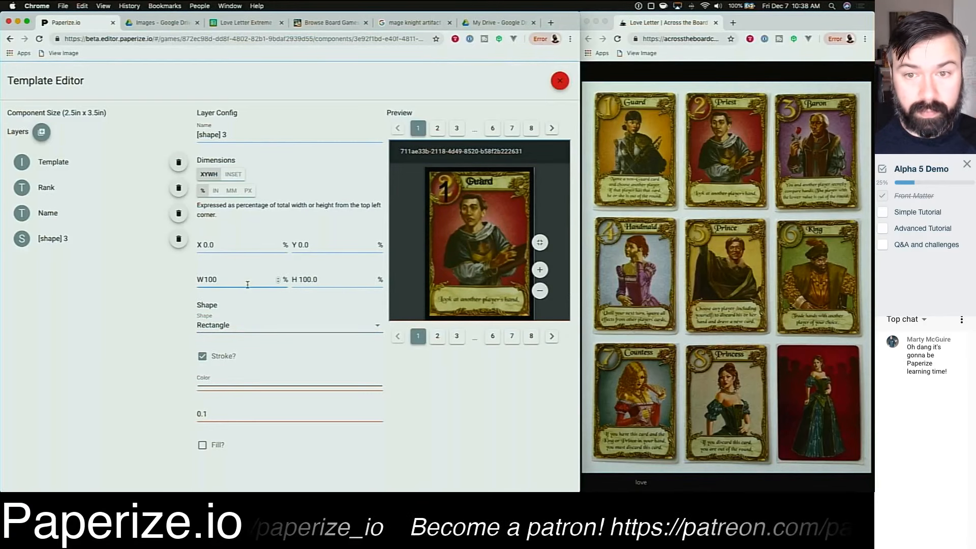
click(278, 281)
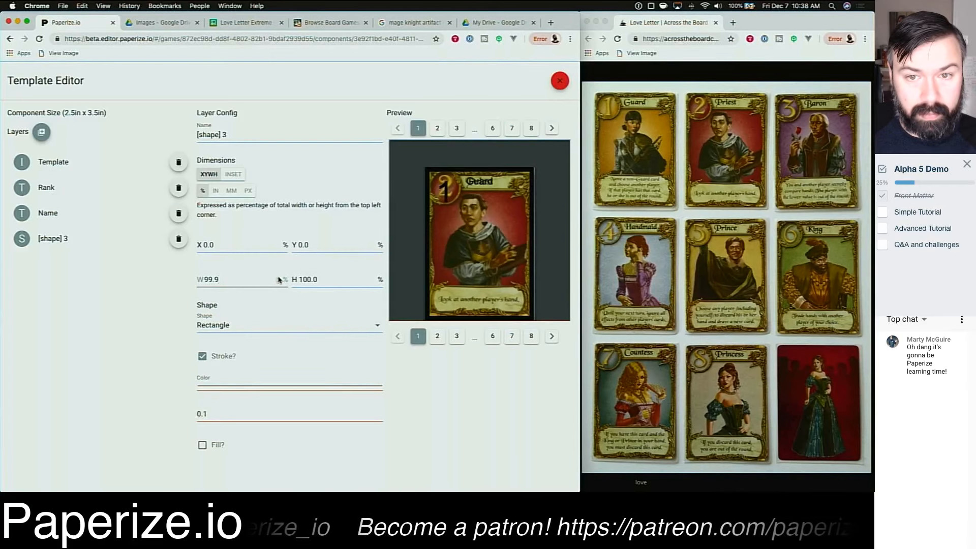
click(279, 278)
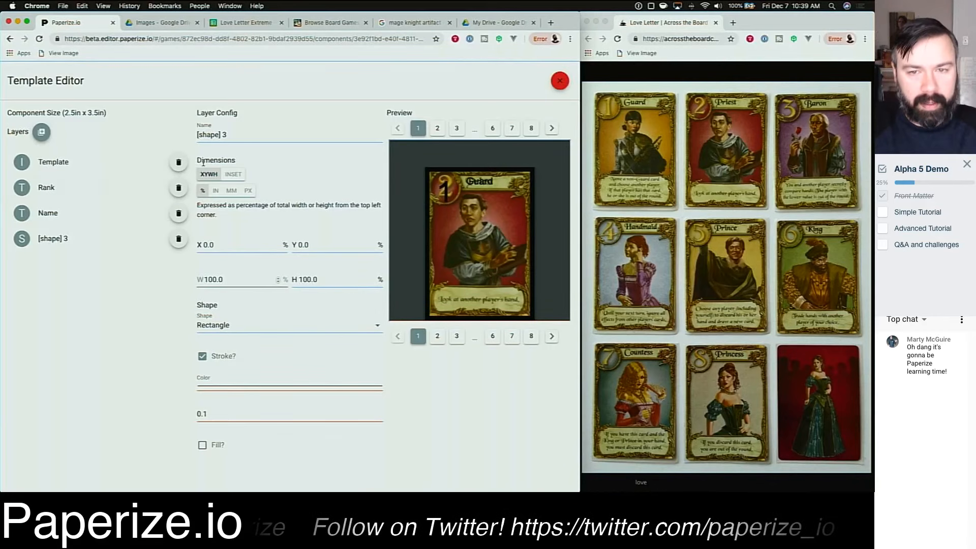
Step: Rename the shape layer Outline and move it directly below the Template layer
triple_click(237, 136)
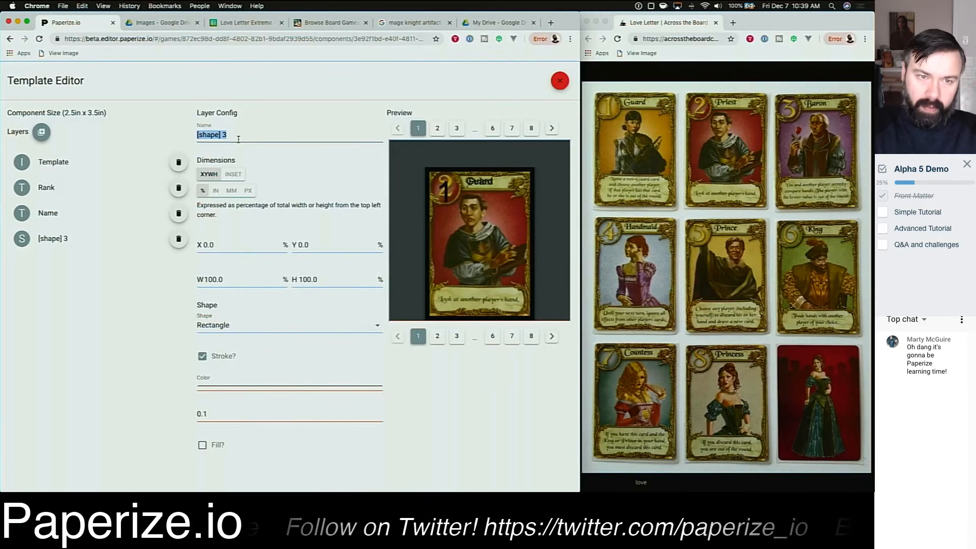
text(Outline)
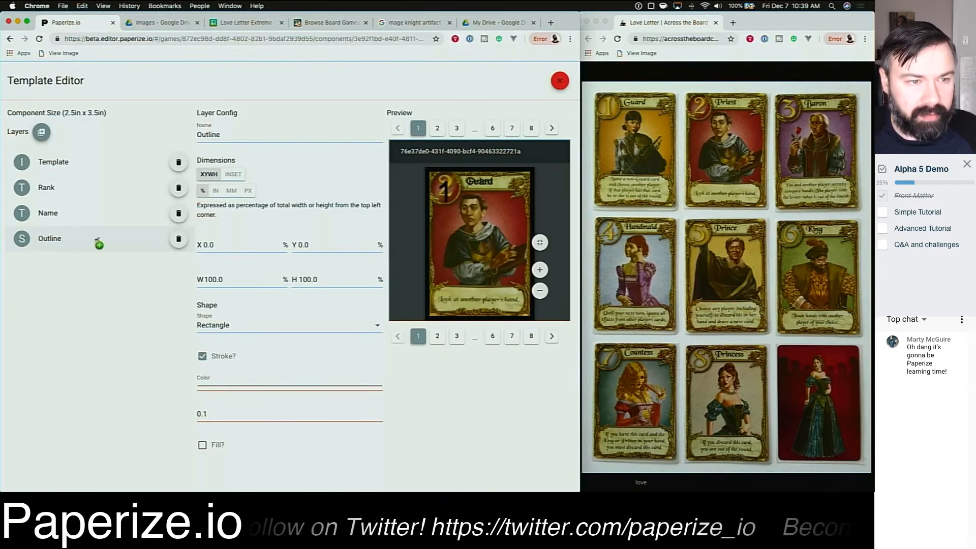
drag(98, 244, 98, 186)
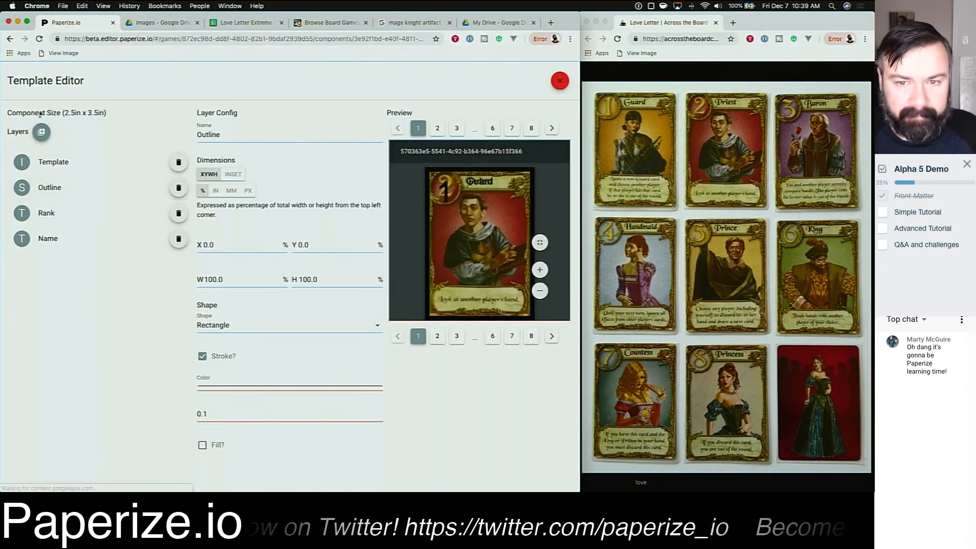
Step: Add another shape layer and name it Rank
click(41, 132)
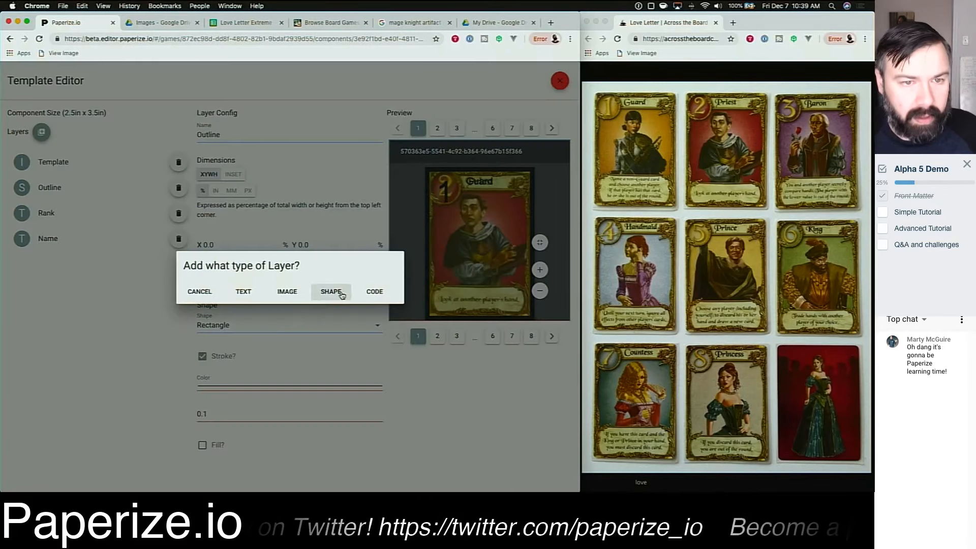
click(341, 294)
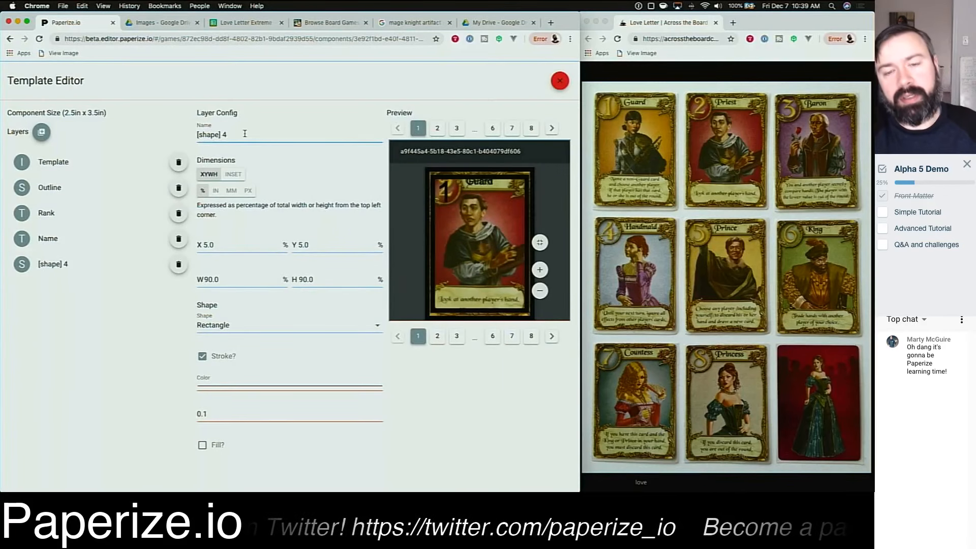
triple_click(244, 133)
text(R)
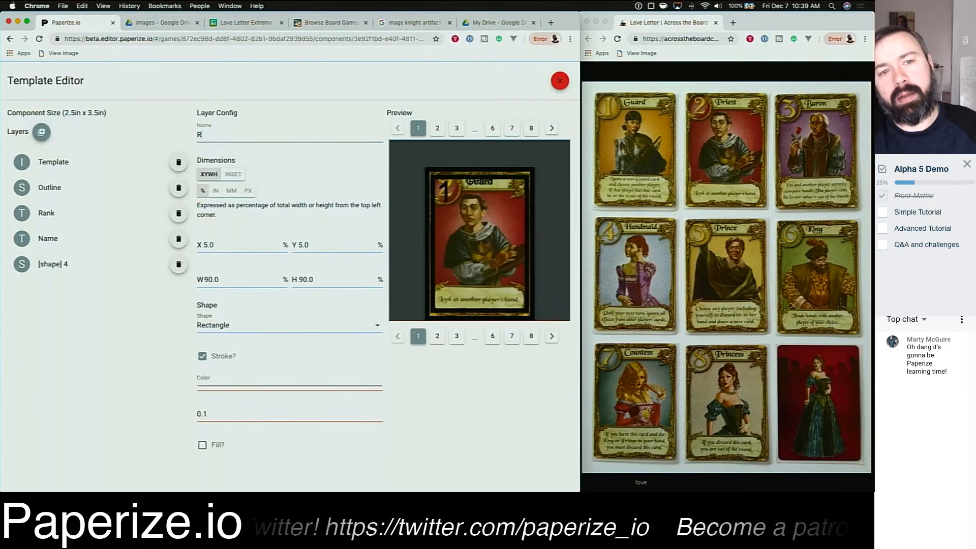
text(ank)
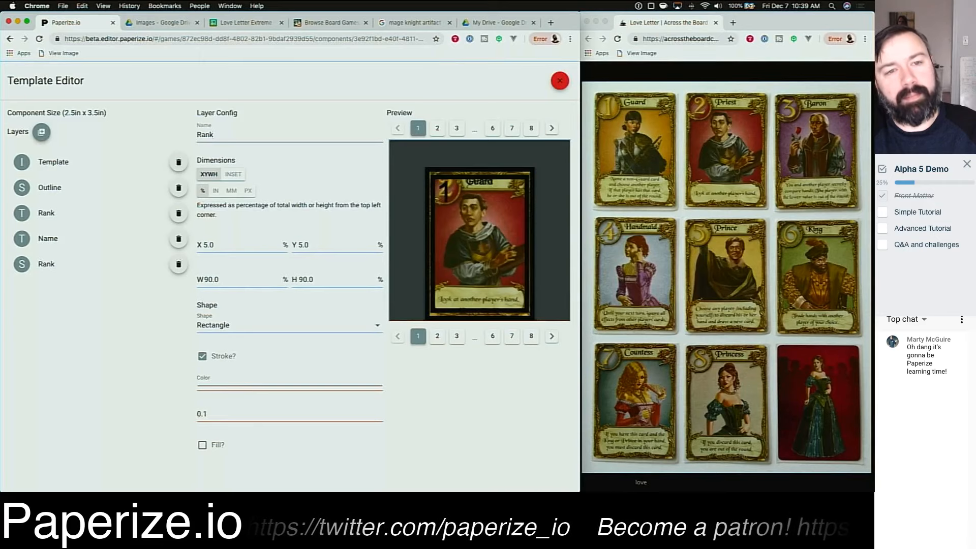
Step: Rename the new shape layer Rank Frame and change its shape to Ellipse
text(Frame)
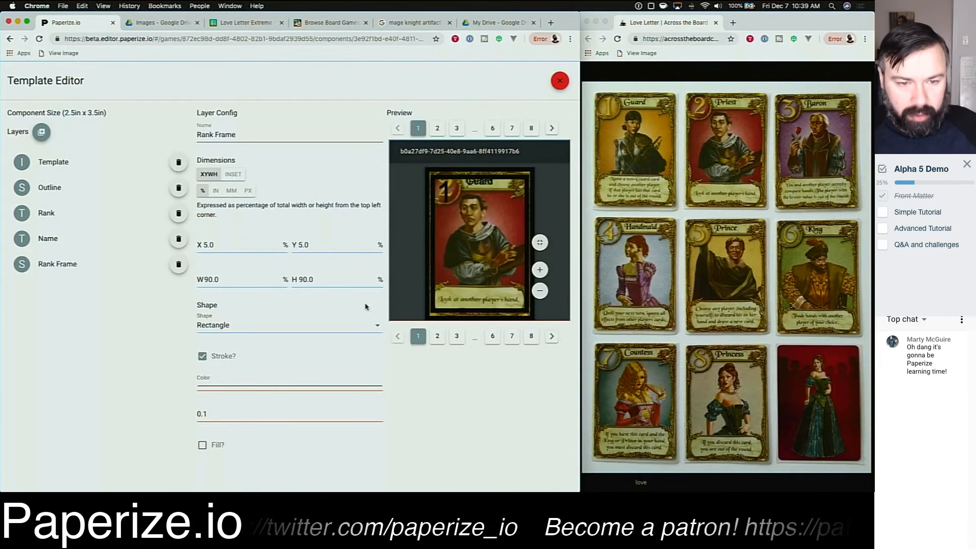
click(371, 327)
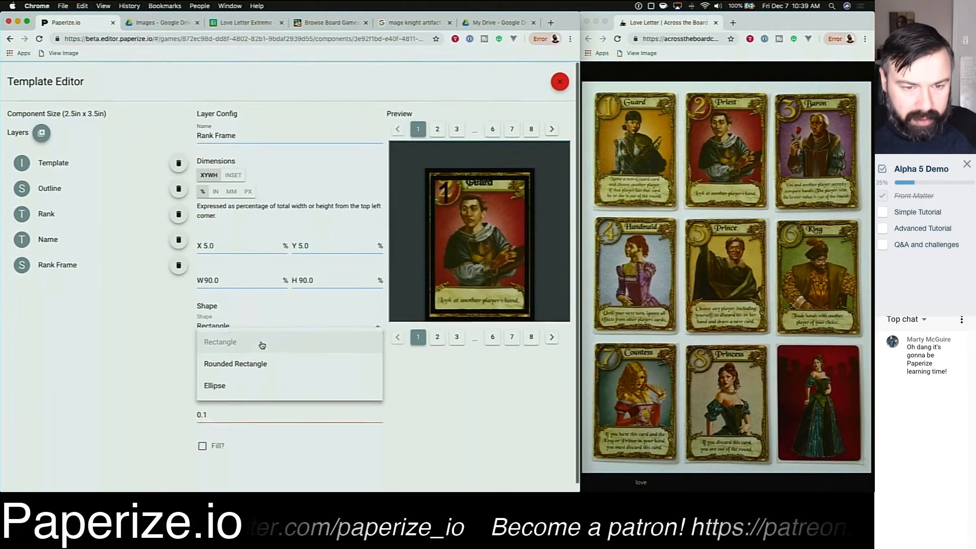
click(261, 376)
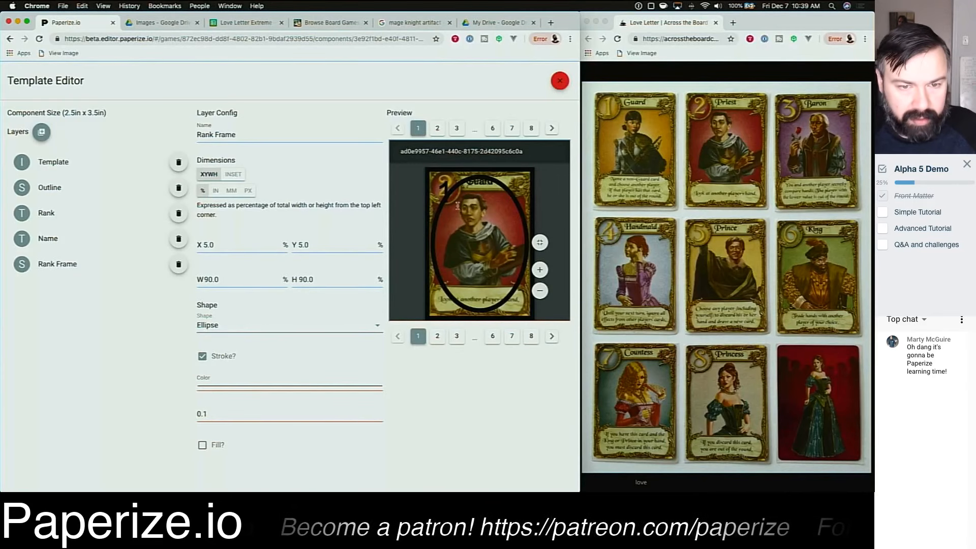
Step: Set the Rank Frame ellipse to width 20 and height 20 percent at X 0 and Y 0
click(302, 249)
key(Tab)
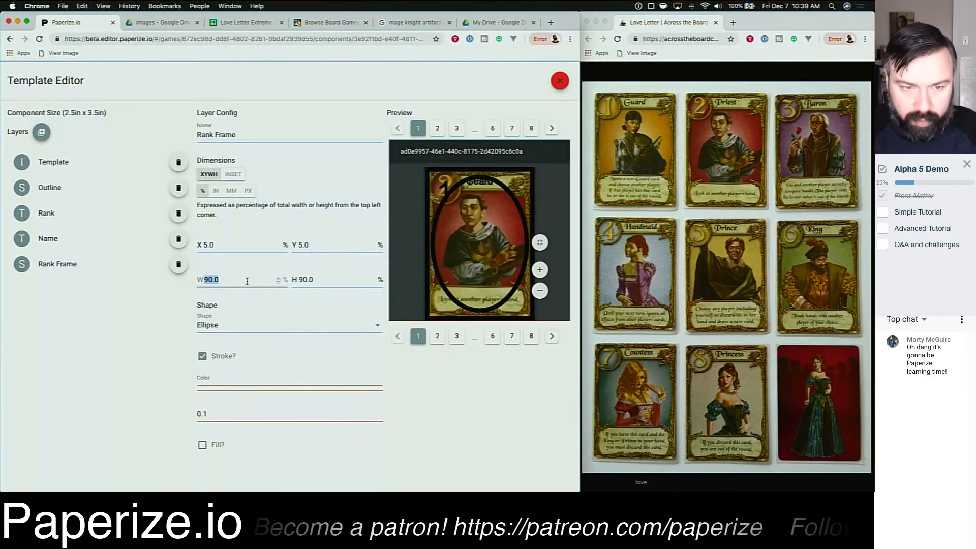
text(20)
key(Tab)
text(20)
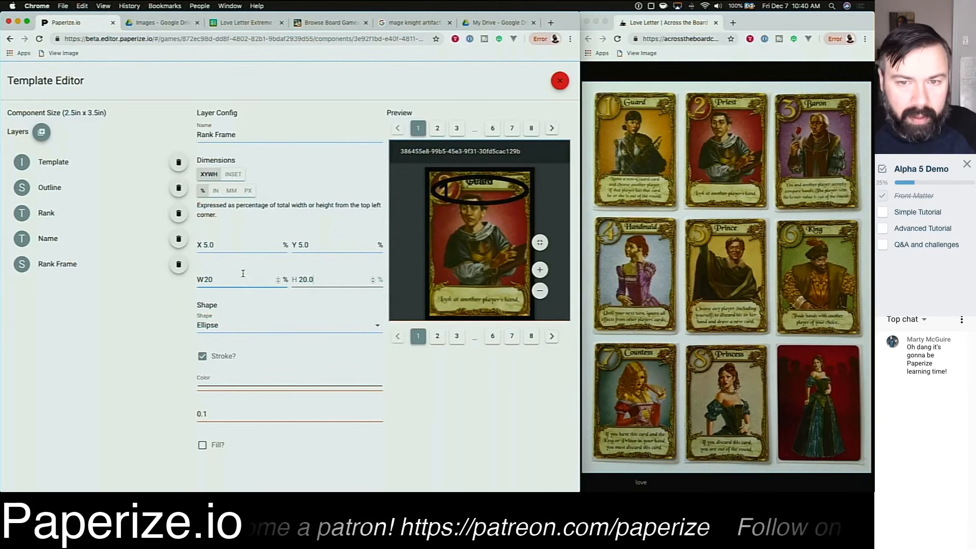
click(236, 246)
double_click(236, 245)
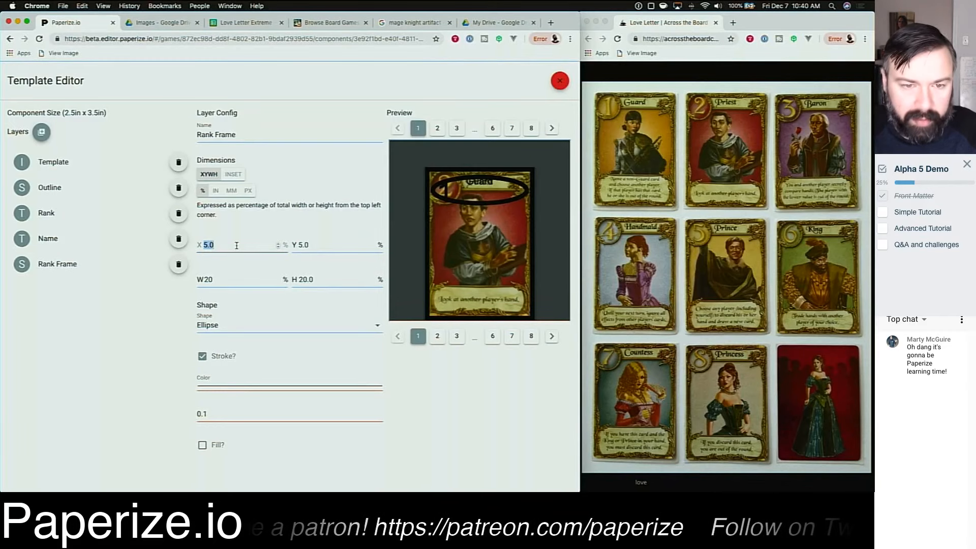
text(0)
key(Tab)
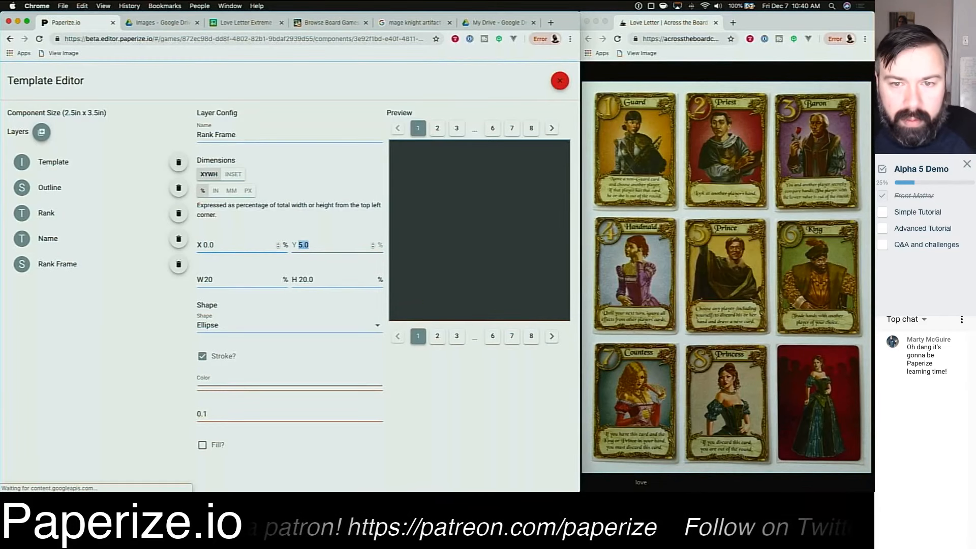
text(0)
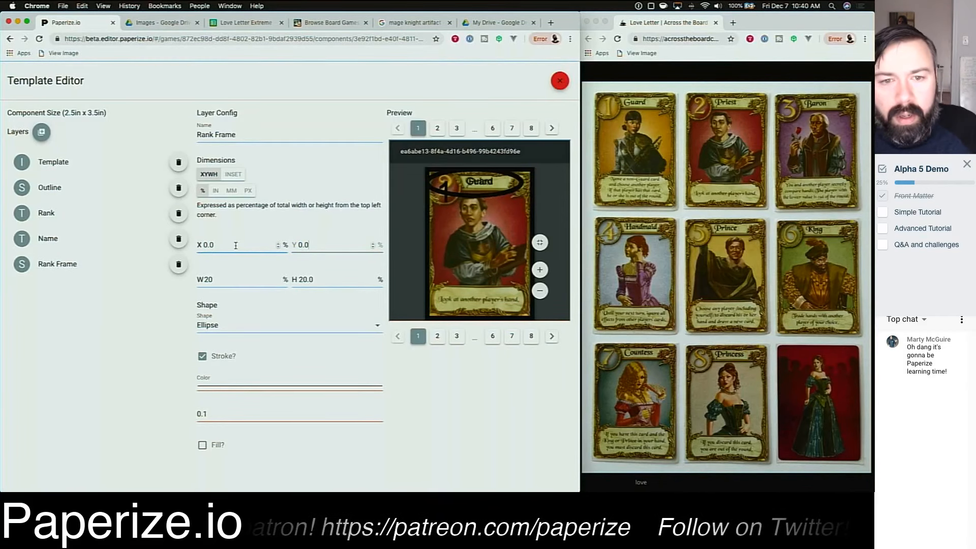
Step: Resize the ellipse to width 34 and height 25 percent and position it at X 1, Y 4 percent
click(324, 279)
key(BackSpace)
key(BackSpace)
click(242, 279)
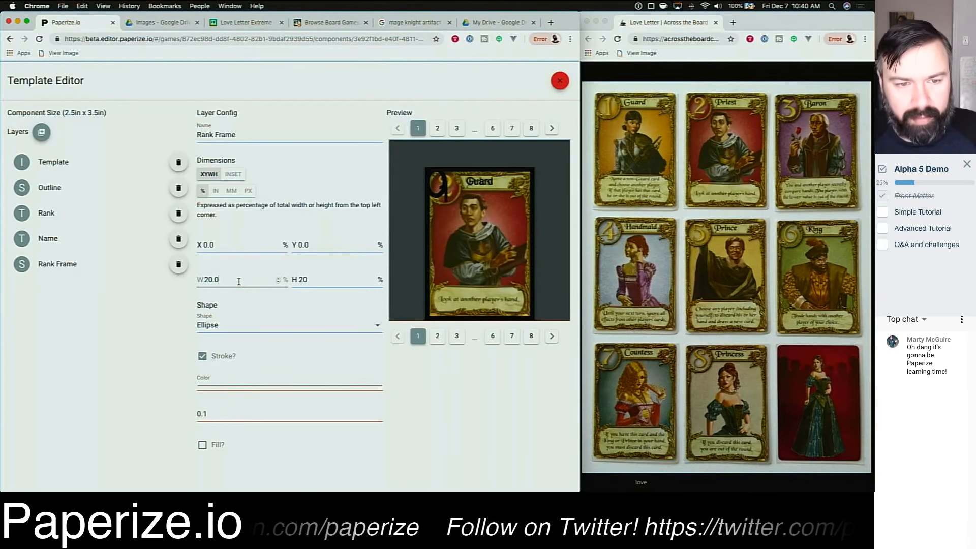
key(shift+Left)
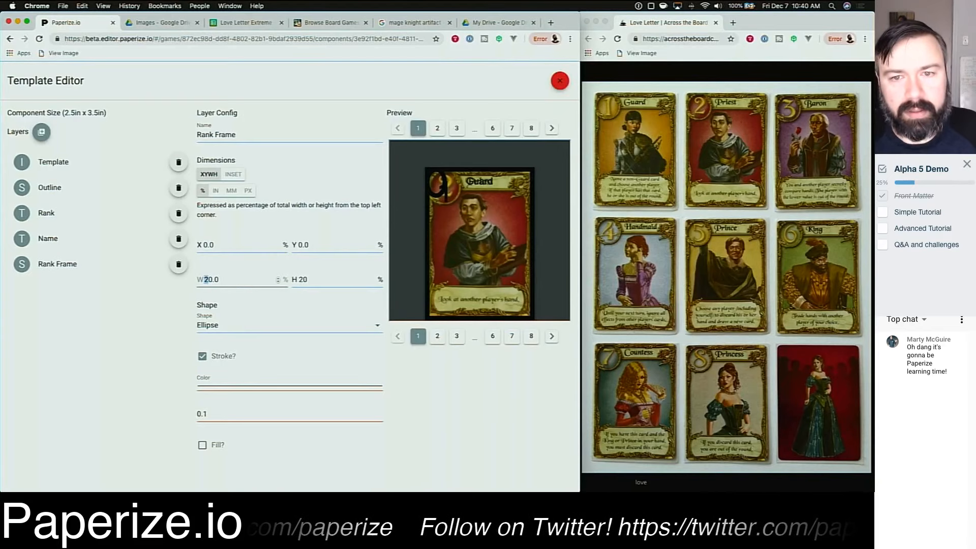
text(3)
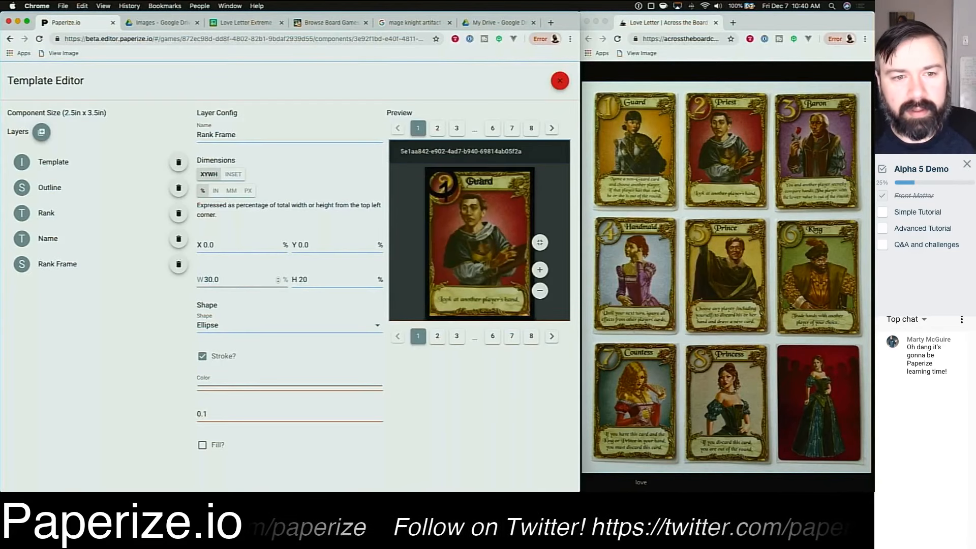
key(shift+Right)
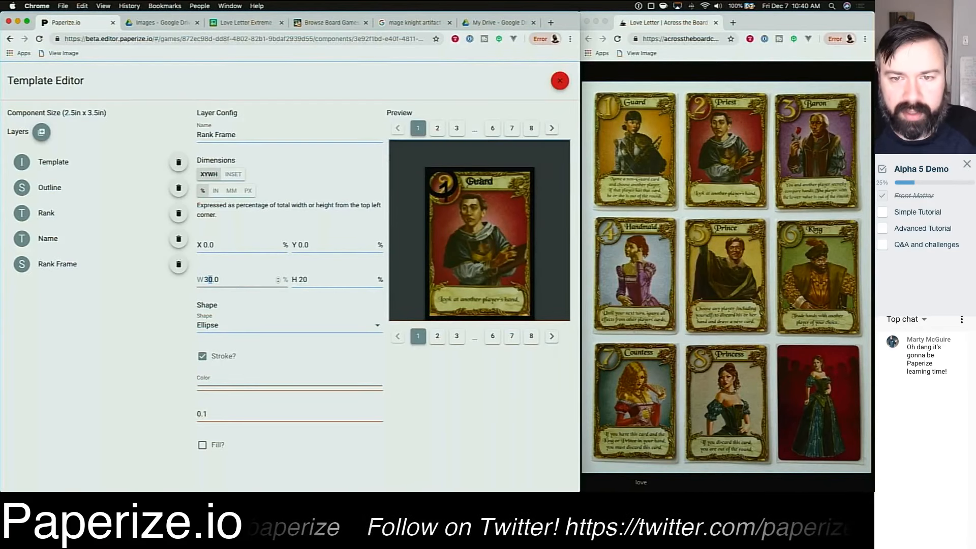
text(4)
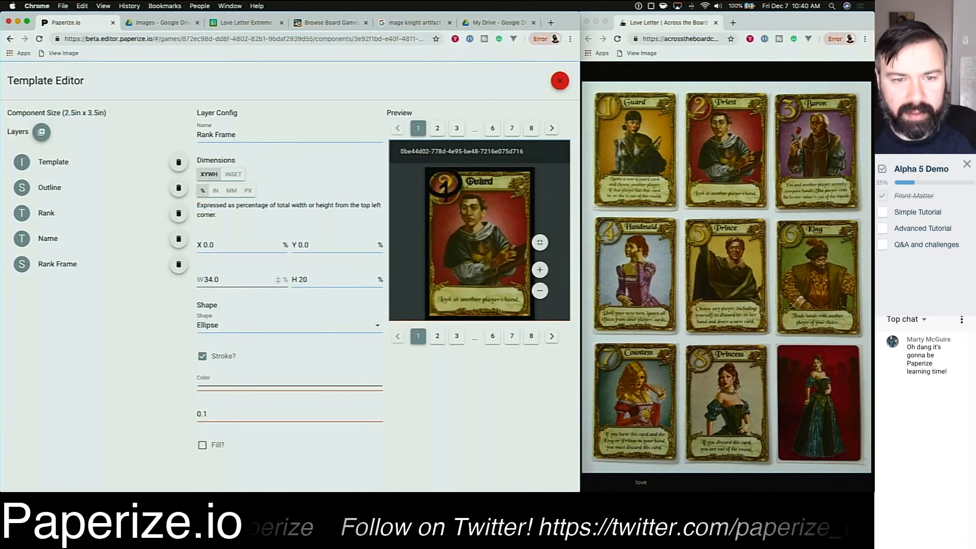
key(Tab)
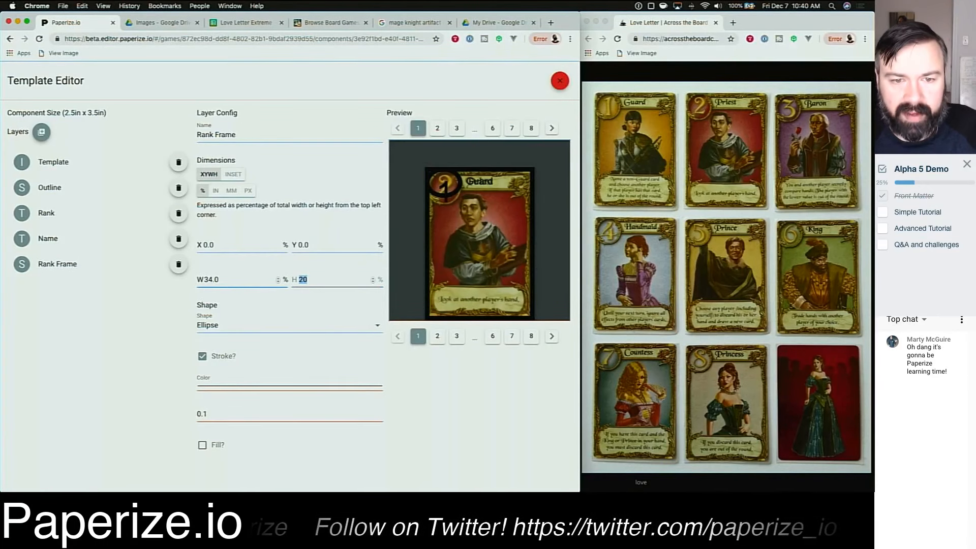
key(Right)
key(shift+Left)
text(5.0)
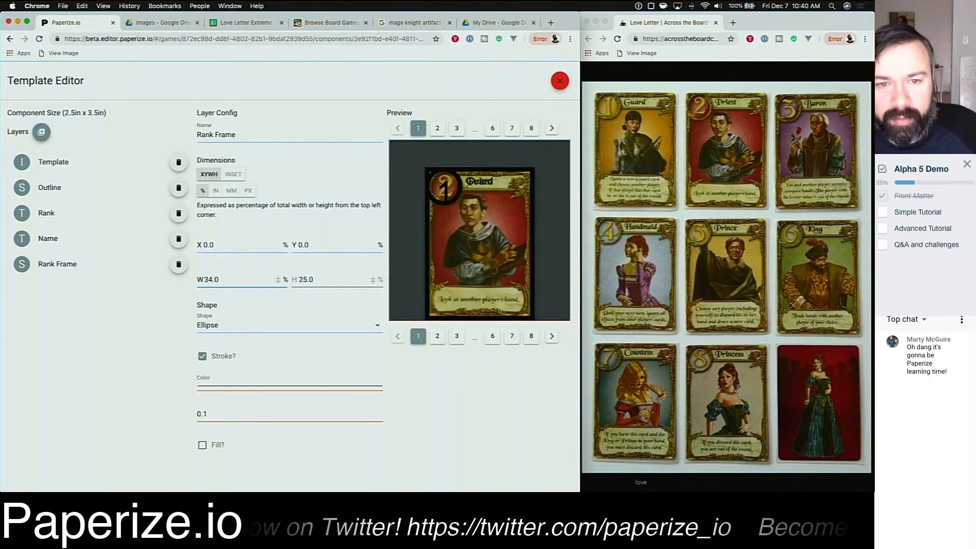
key(shift+Tab)
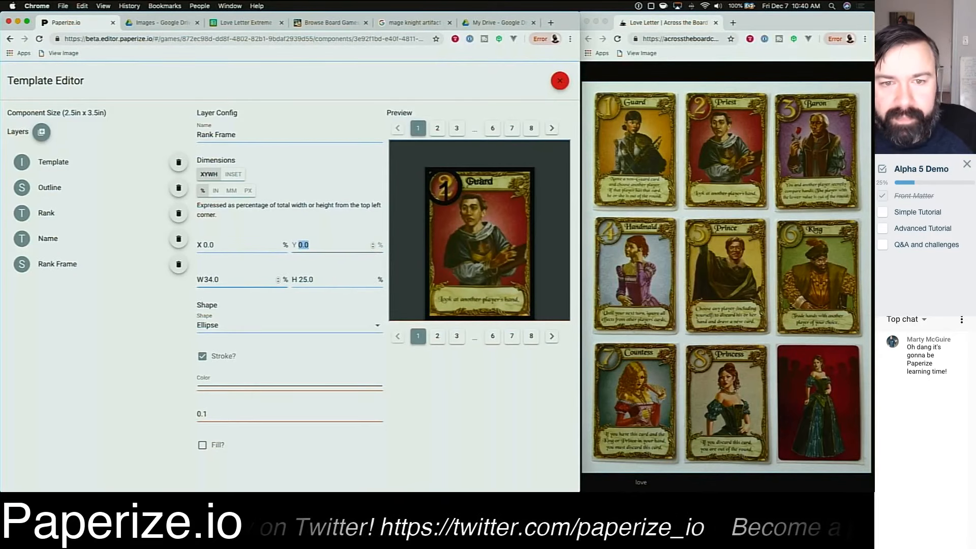
text(5.0)
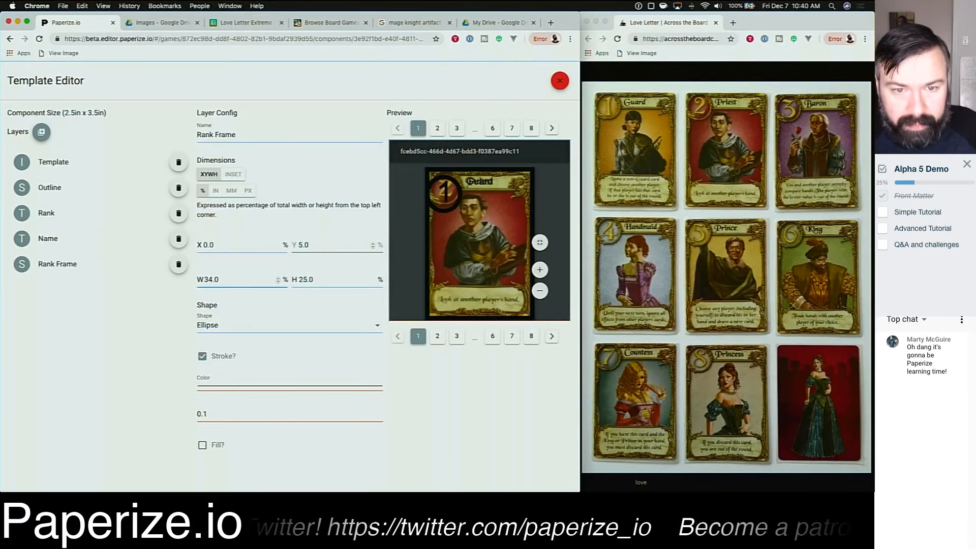
key(Down)
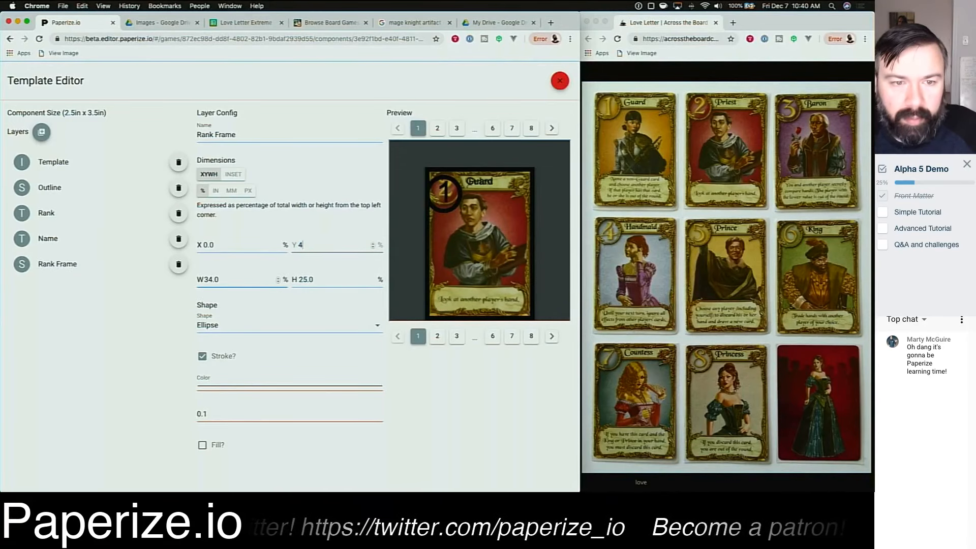
key(shift+Tab)
key(Up)
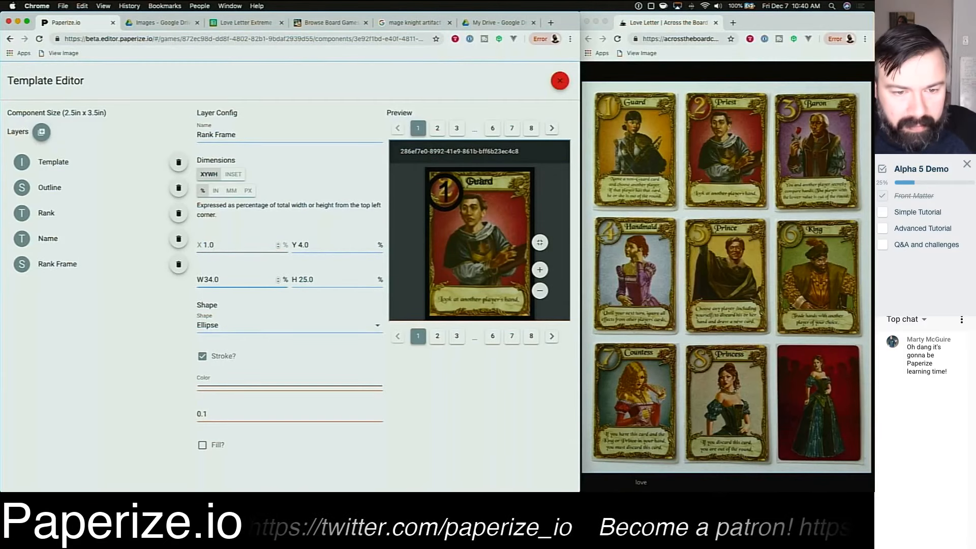
Step: Set the ellipse's stroke width to 0.04
click(406, 374)
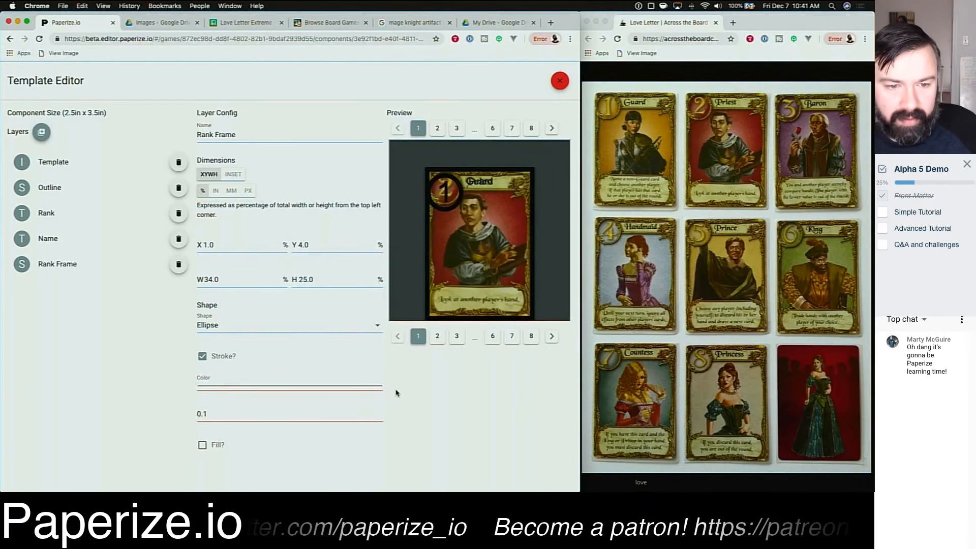
click(377, 416)
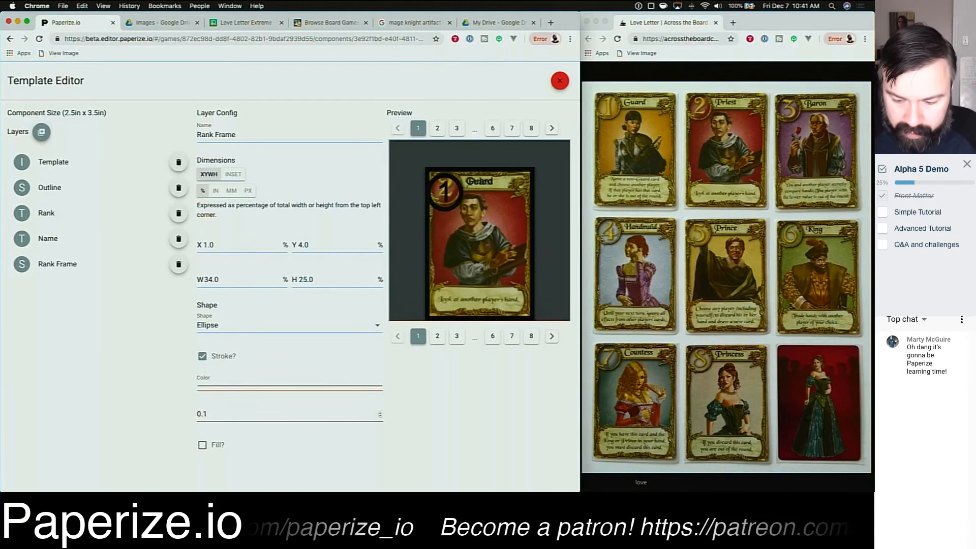
double_click(203, 413)
text(2)
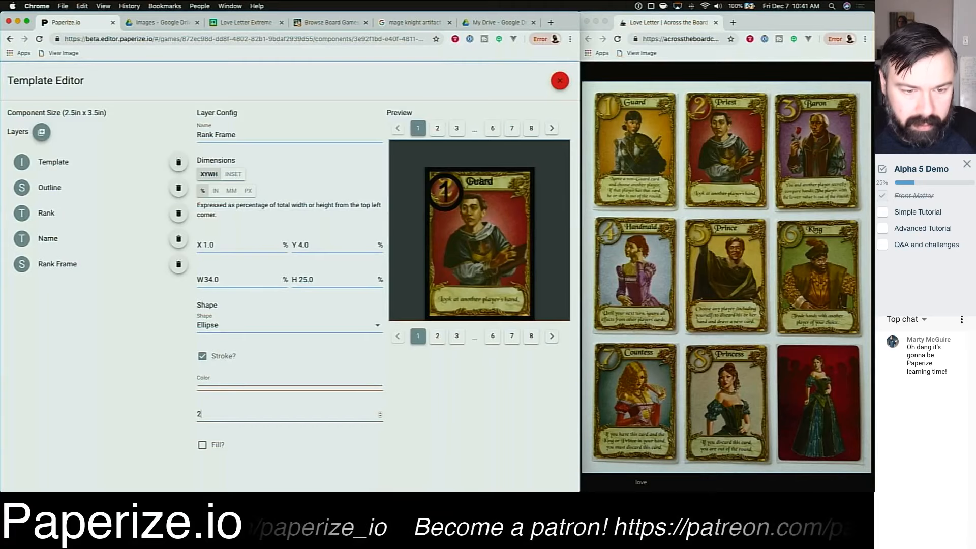
key(Down)
key(Down)
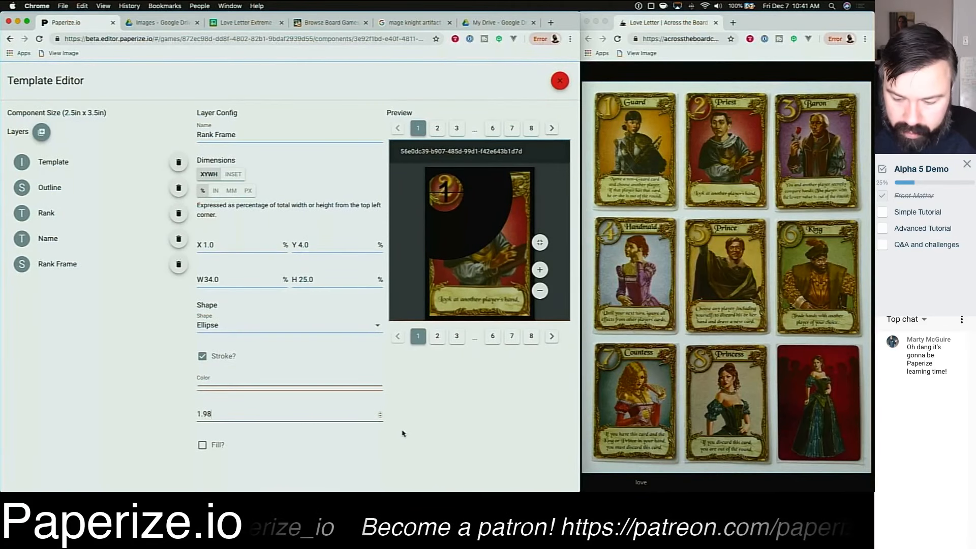
key(super+a)
text(0.2)
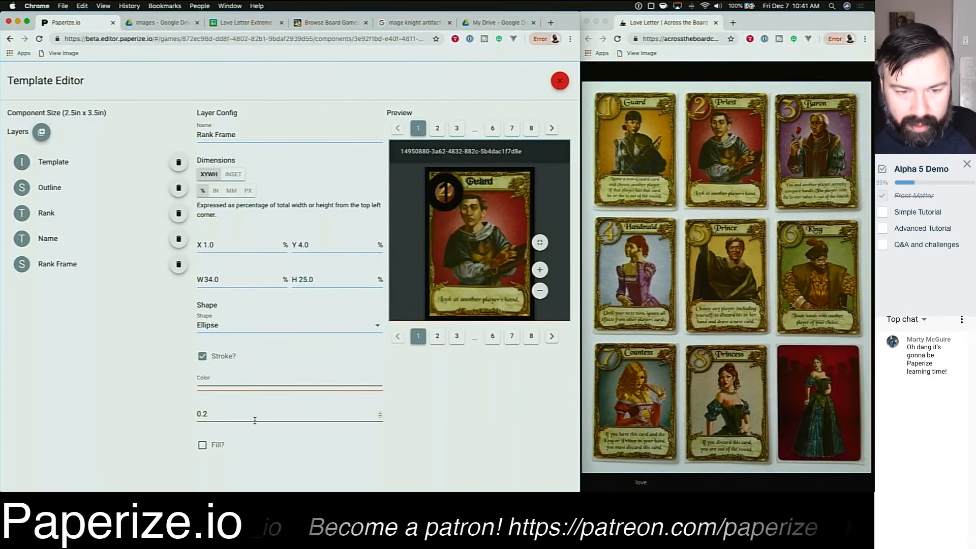
key(Left)
text(0)
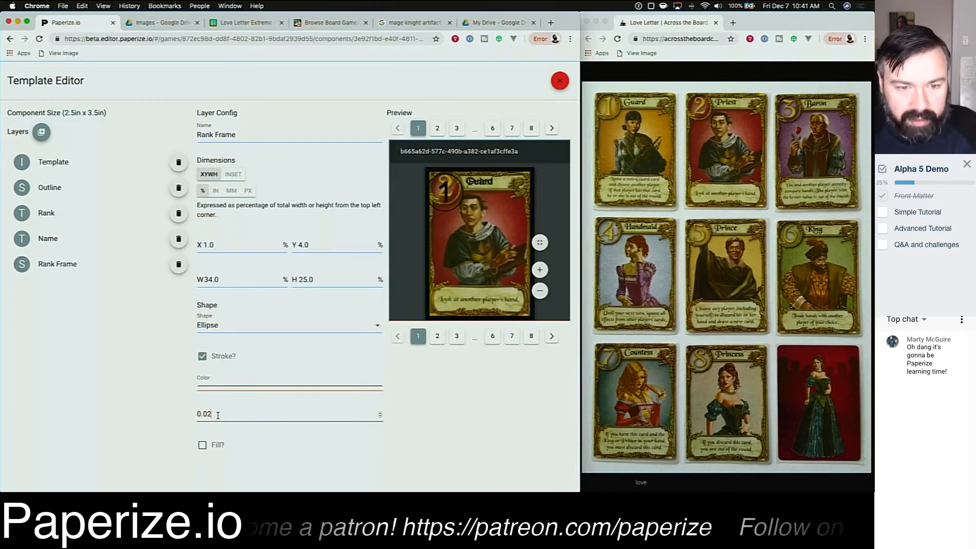
drag(217, 415, 209, 415)
text(4)
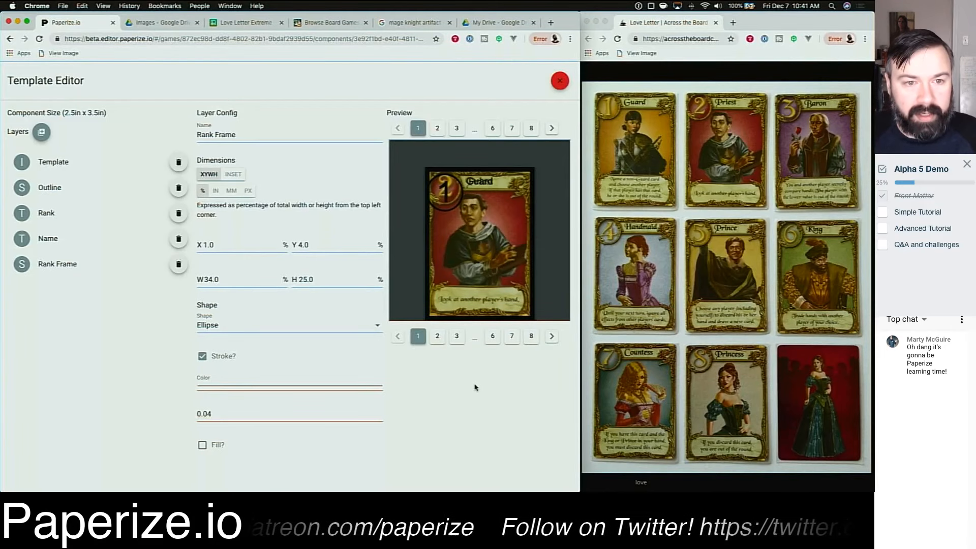
Step: Move the ellipse to X 3 percent and narrow its width to 30 percent
click(237, 244)
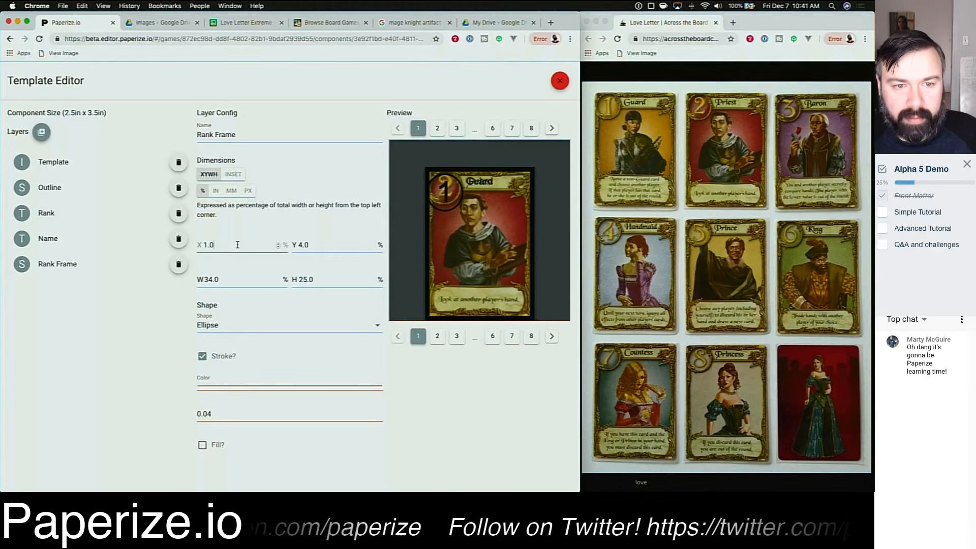
double_click(237, 244)
text(2)
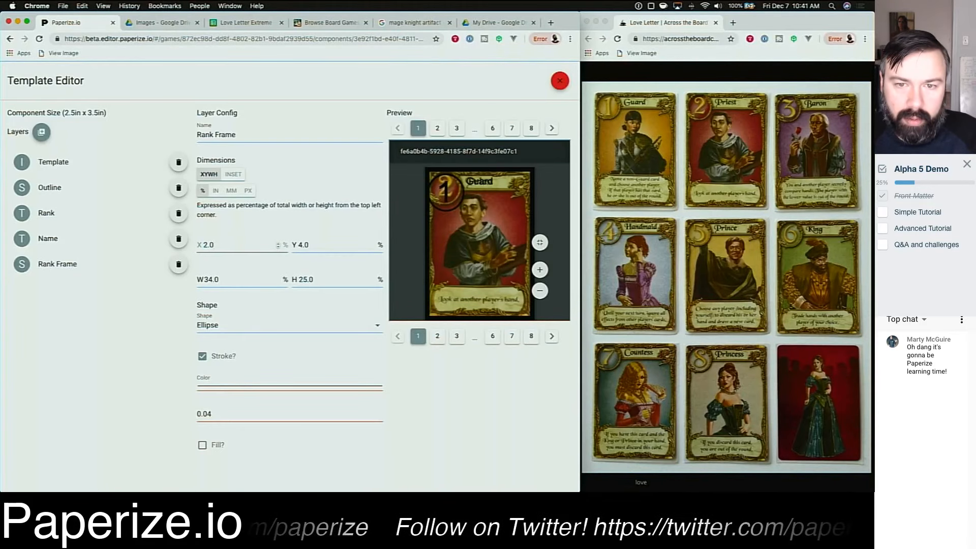
key(super+a)
text(3)
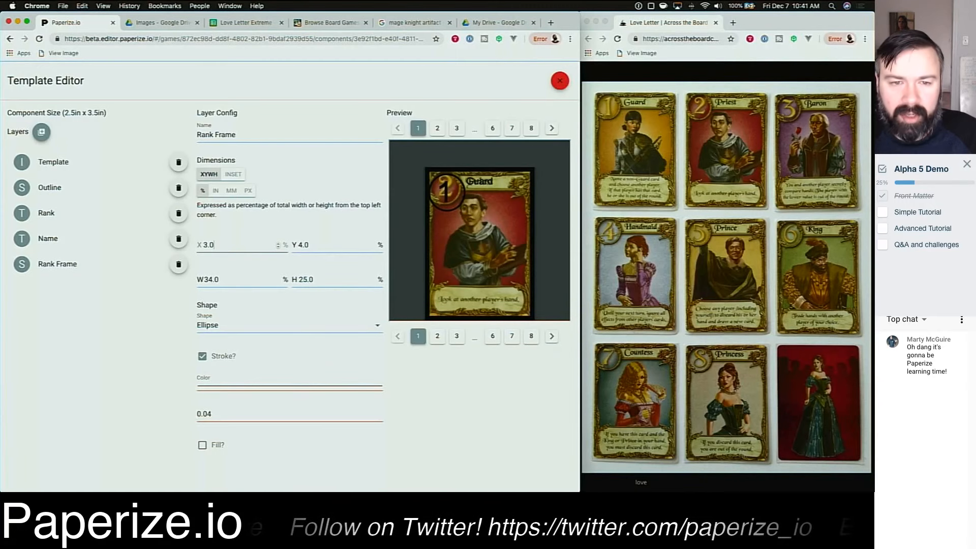
key(Tab)
key(Tab)
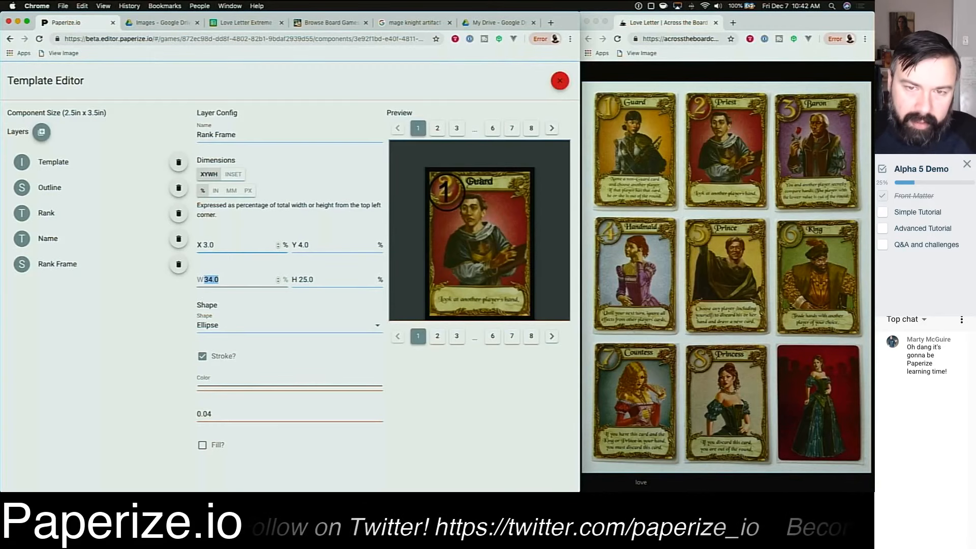
text(30.0)
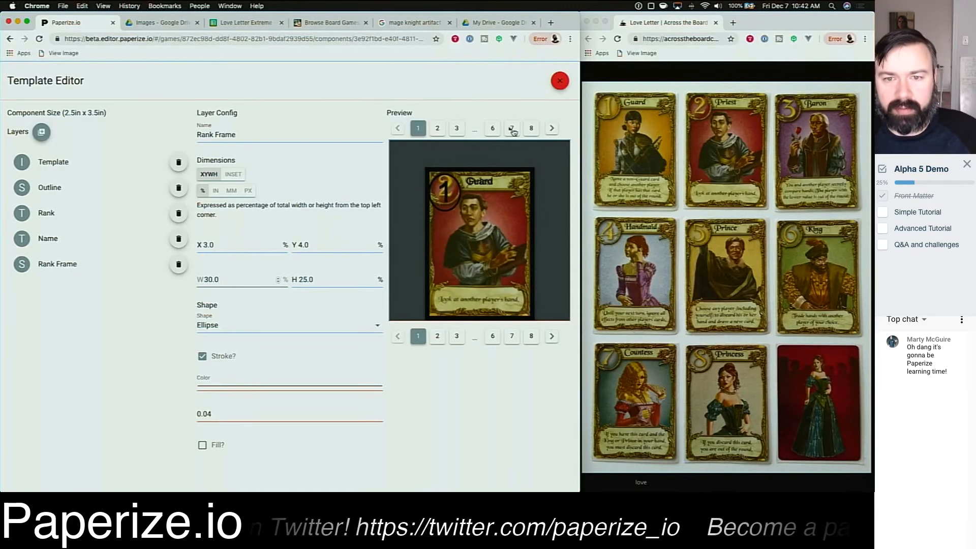
Step: Page through the preview cards to check the rank frame on each card
click(551, 129)
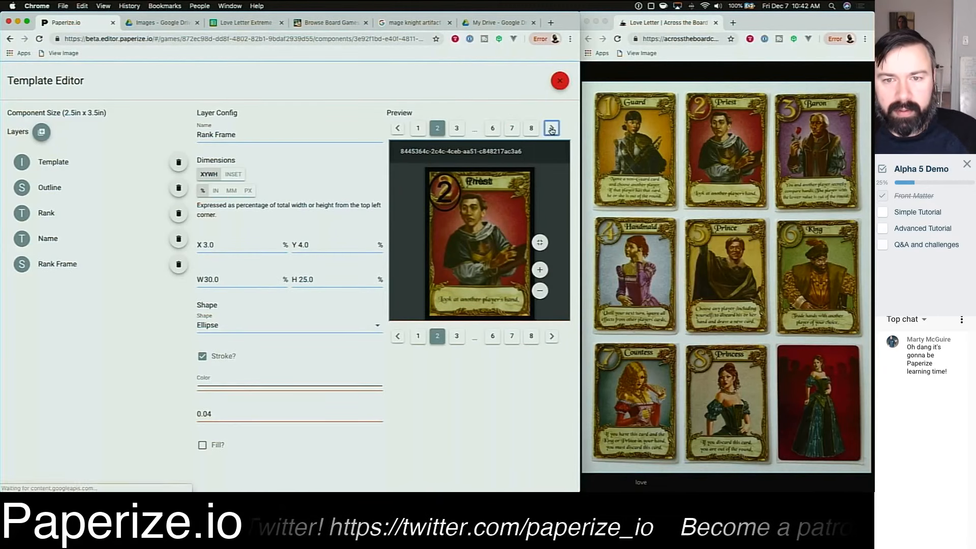
click(551, 128)
click(552, 128)
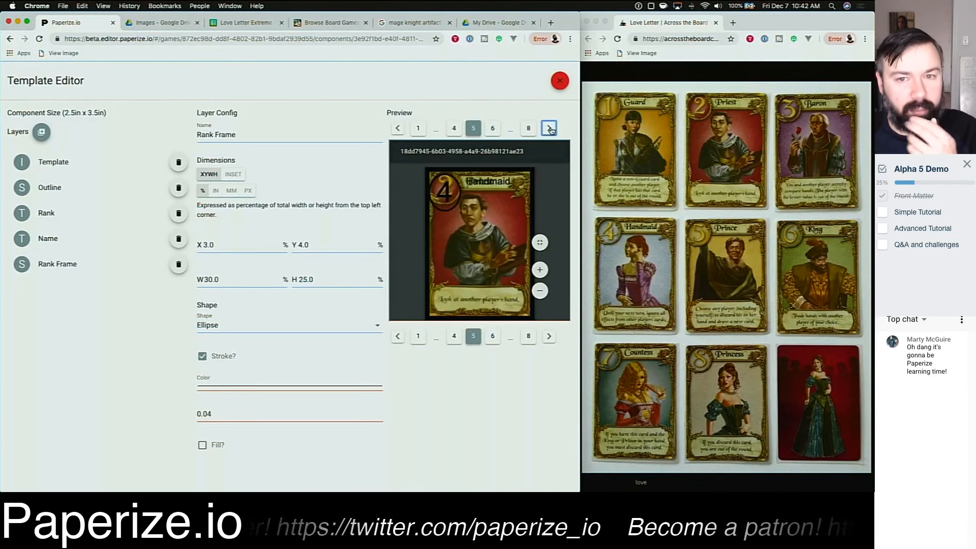
click(550, 129)
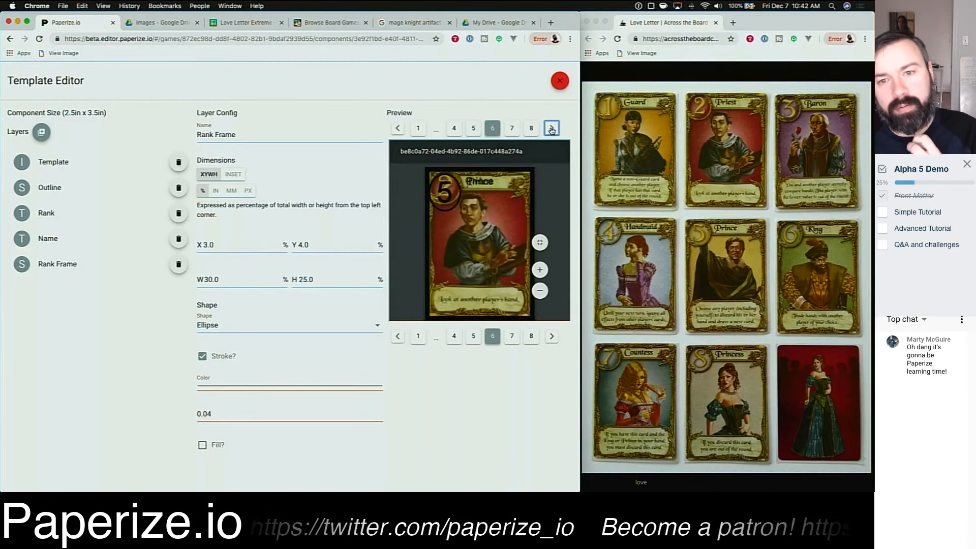
click(551, 129)
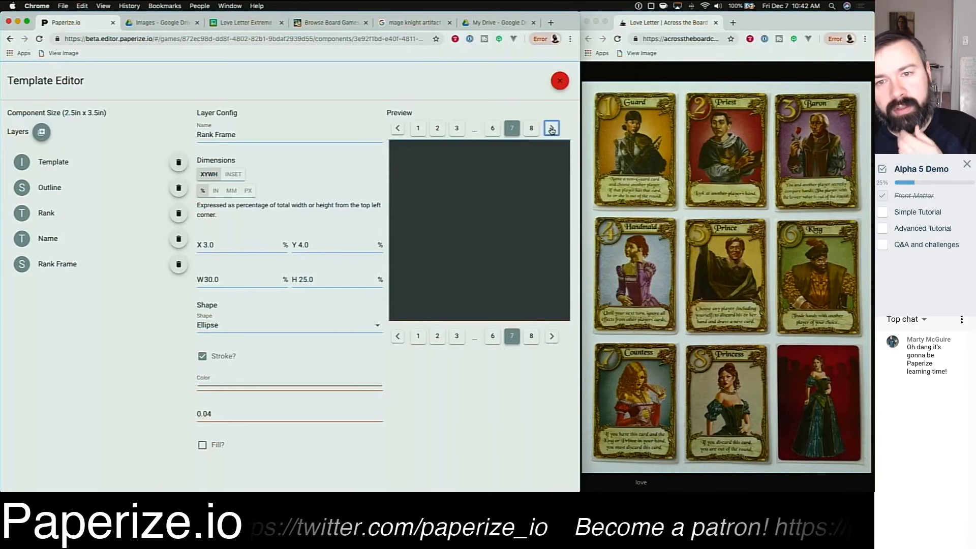
Step: Move the rank ellipse to X 4 percent and narrow its width to 28 percent
click(551, 129)
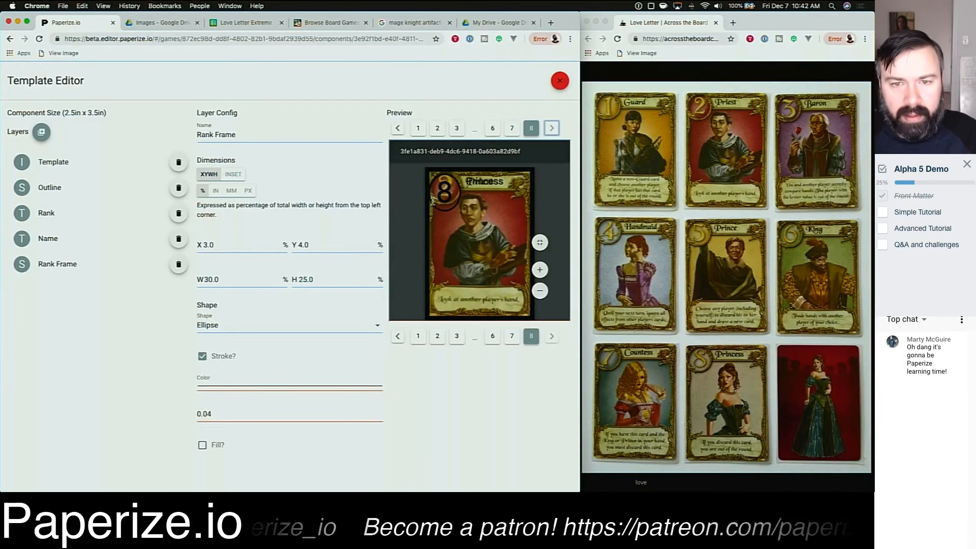
click(239, 240)
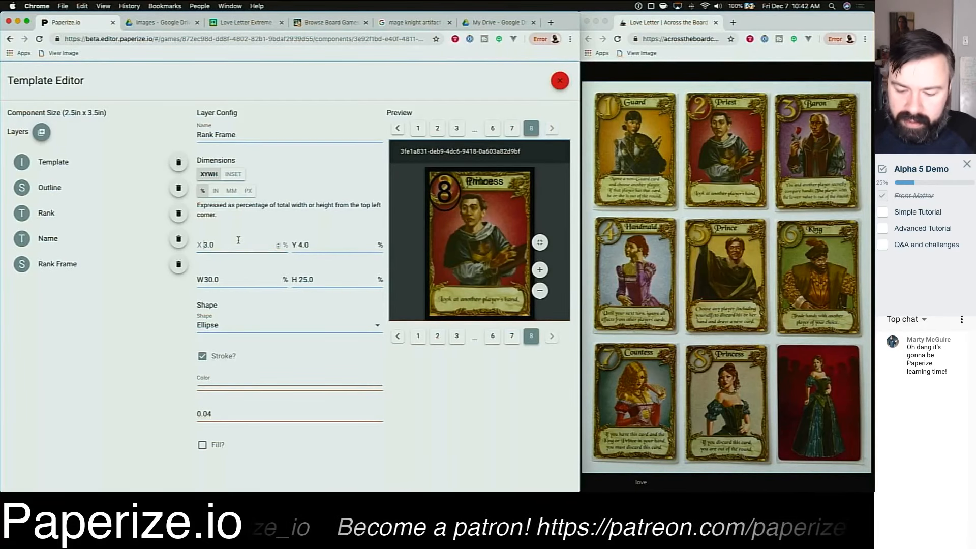
double_click(238, 240)
text(4)
key(Tab)
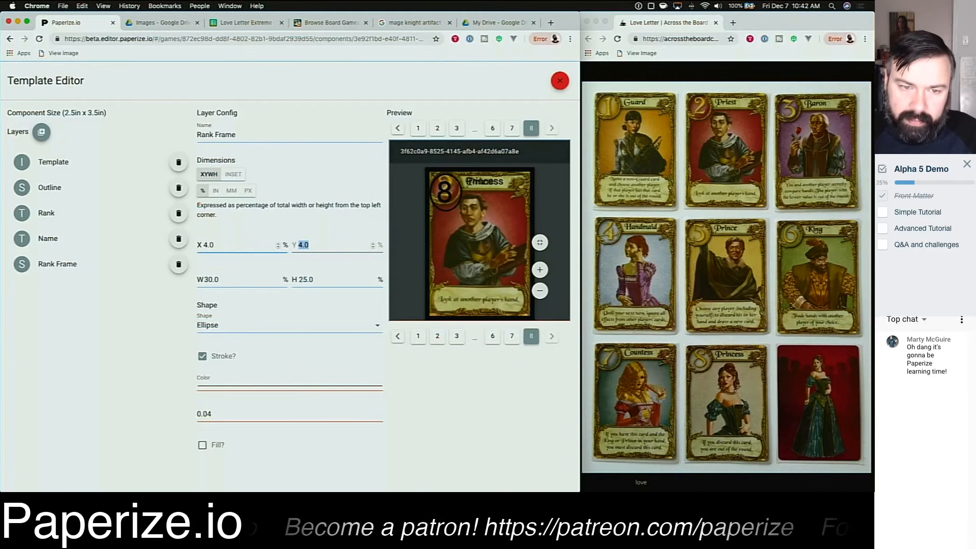
key(Tab)
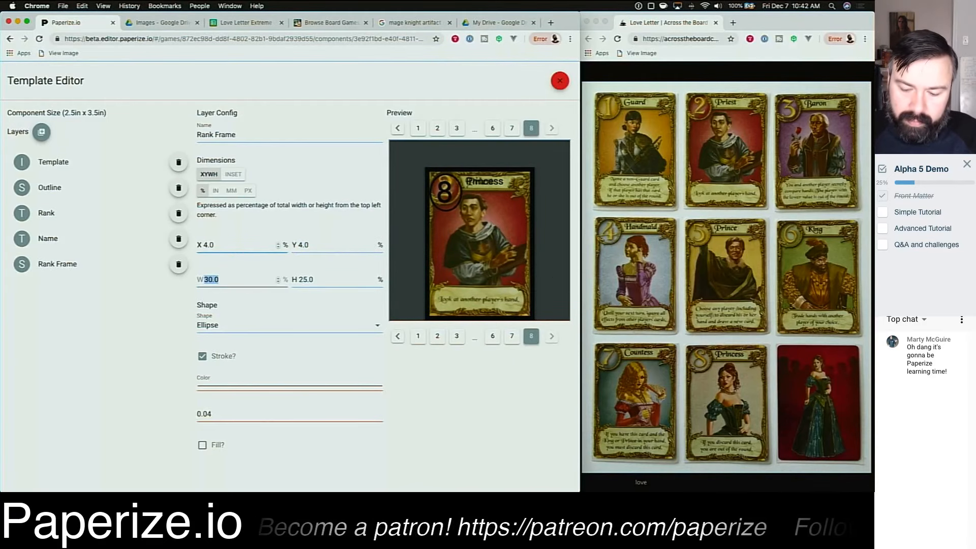
text(28)
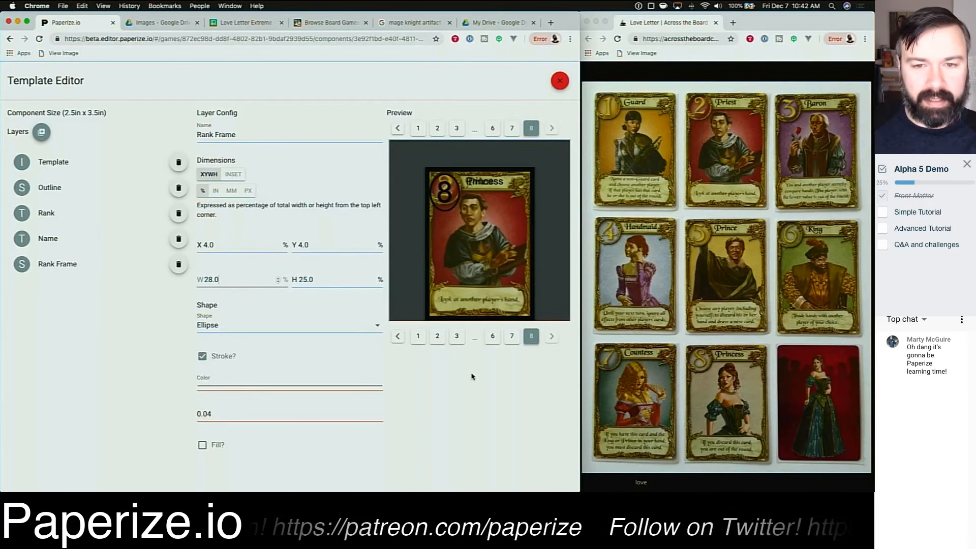
Step: Enable fill on the rank ellipse and open its fill colour picker
click(203, 445)
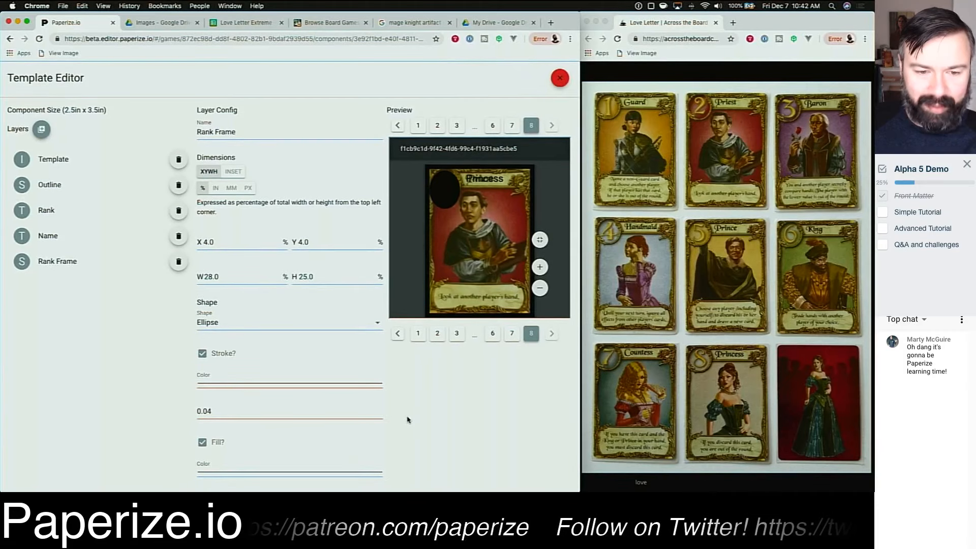
click(263, 475)
drag(757, 191, 489, 209)
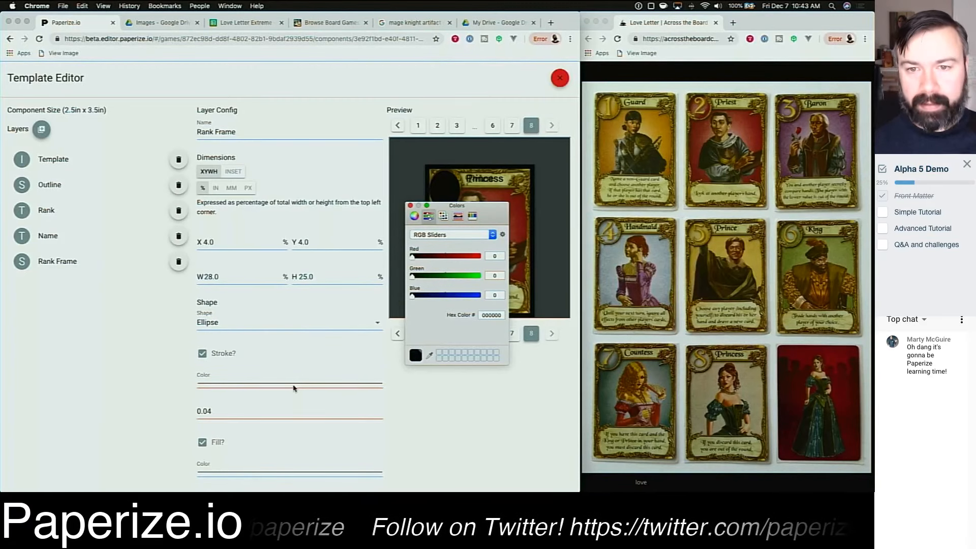
drag(484, 208, 316, 162)
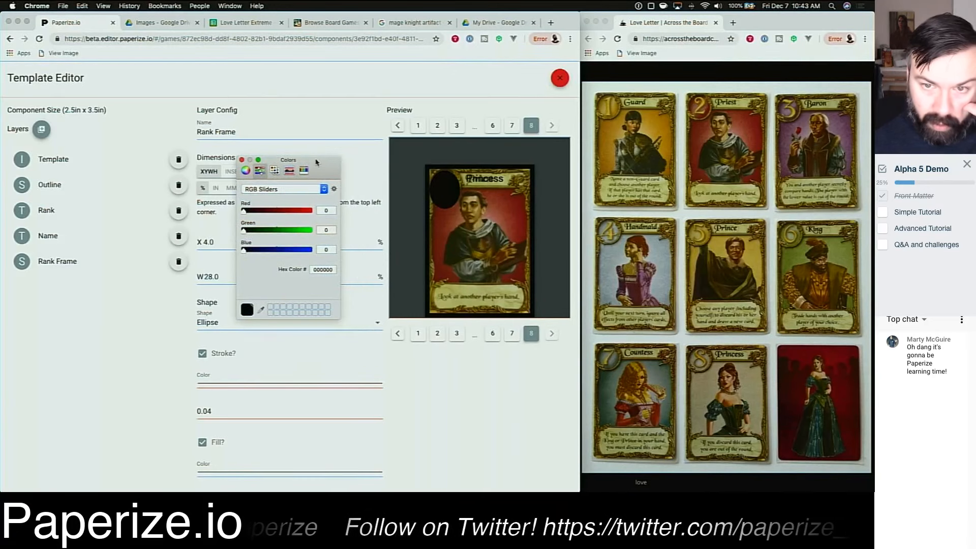
Step: Set the ellipse's fill colour to grey 6D6C6F and move the Rank Frame layer beneath the Rank layer
click(291, 211)
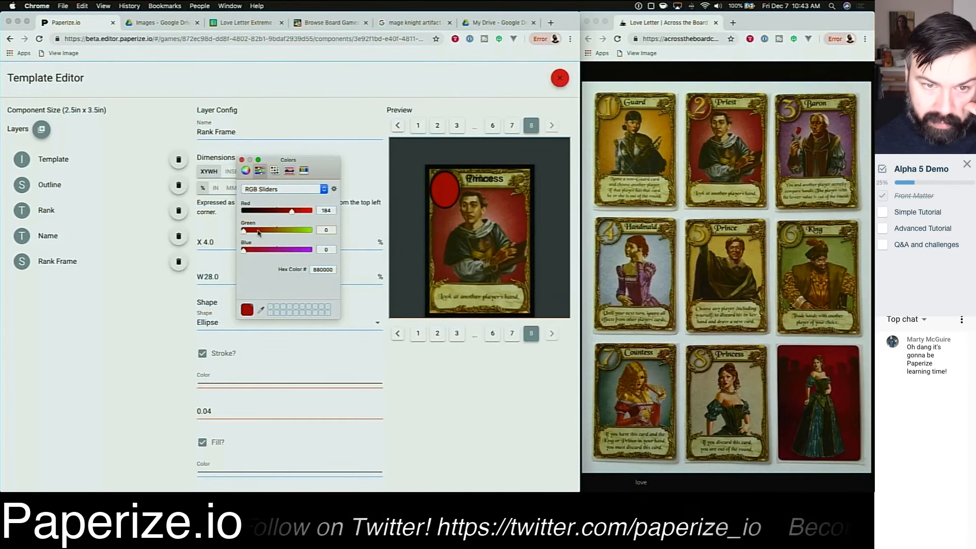
click(259, 251)
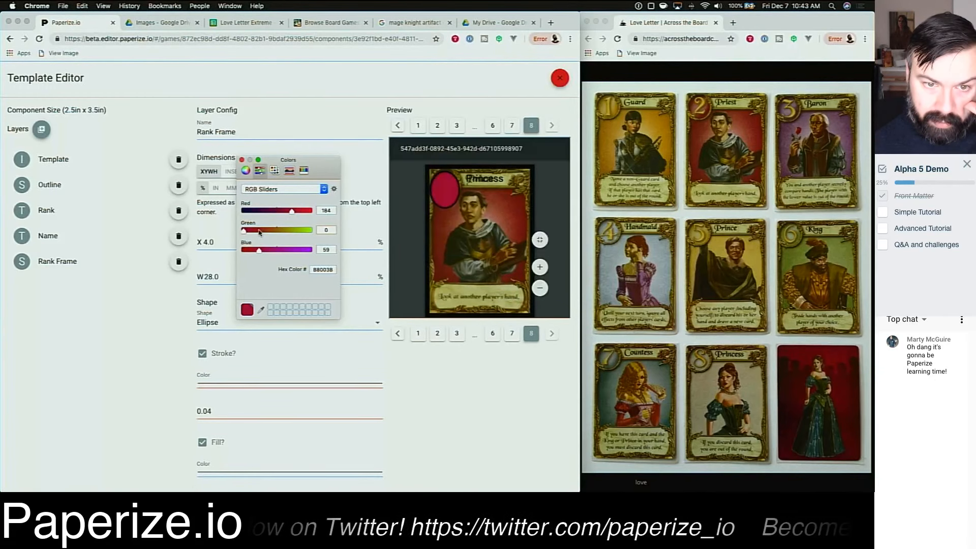
click(259, 231)
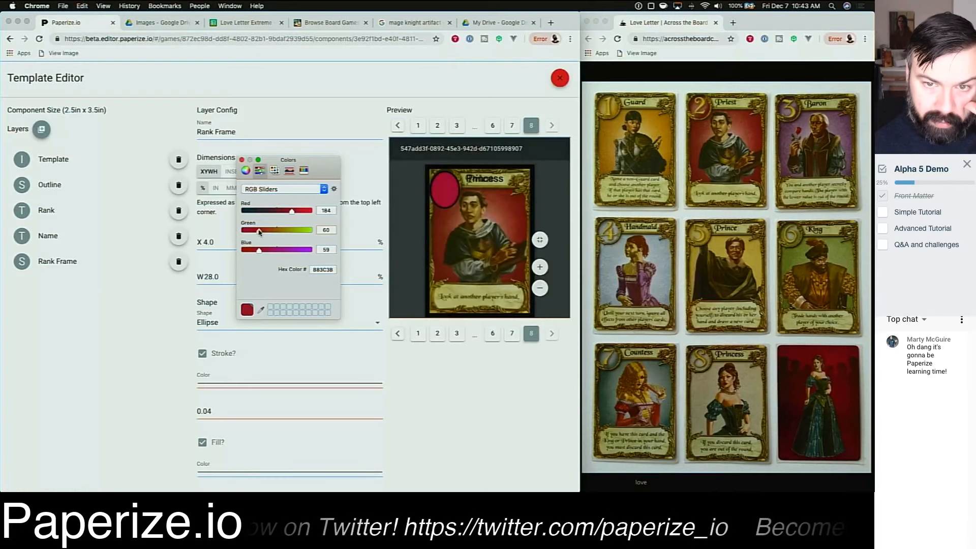
click(280, 211)
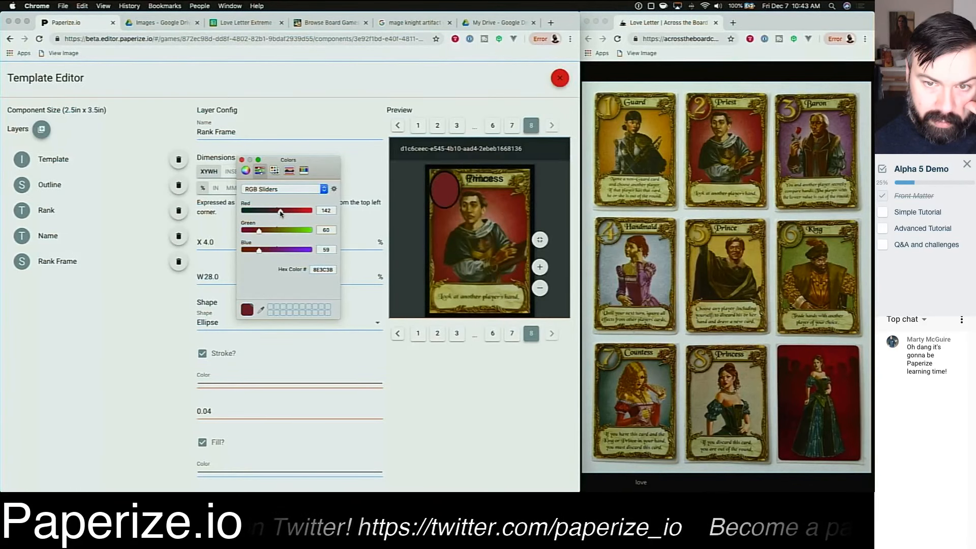
click(287, 211)
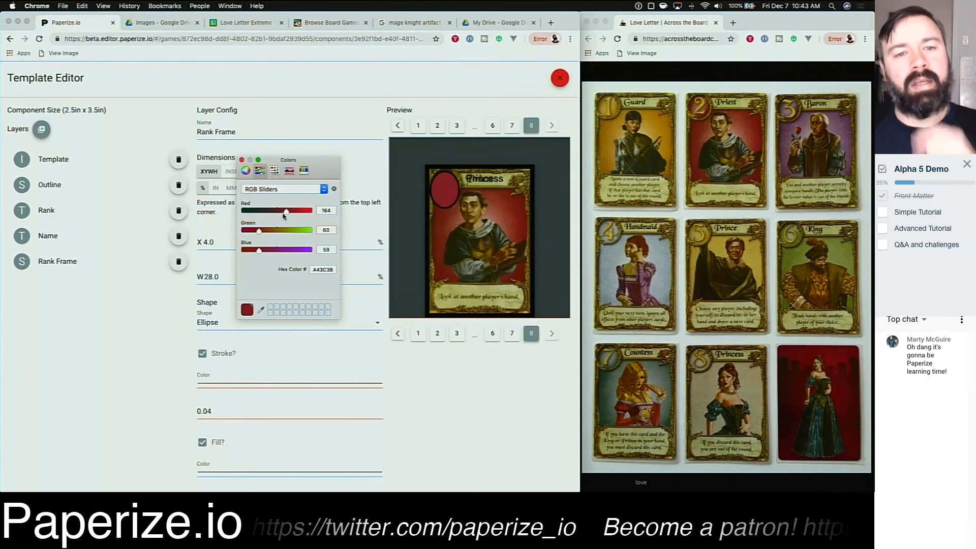
drag(286, 212, 272, 251)
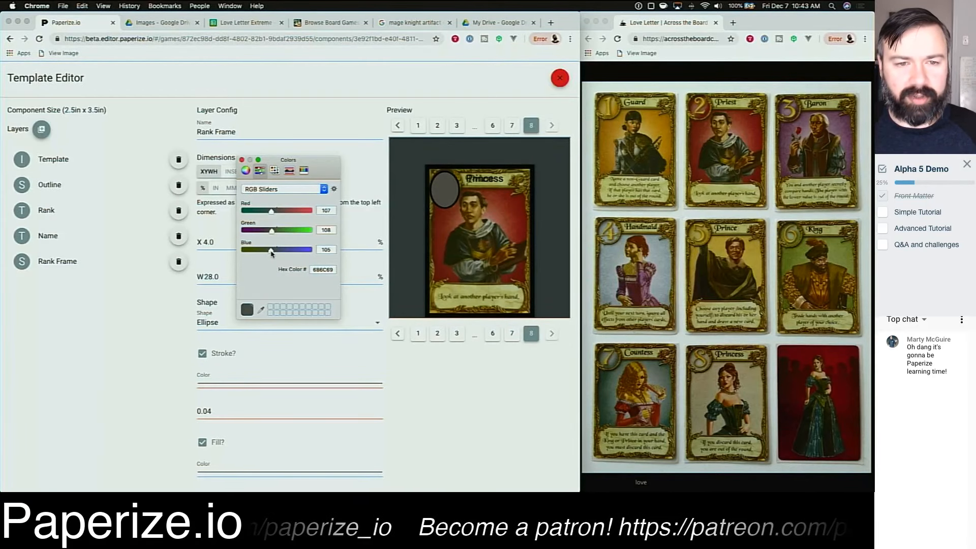
drag(270, 254, 273, 252)
drag(272, 214, 274, 214)
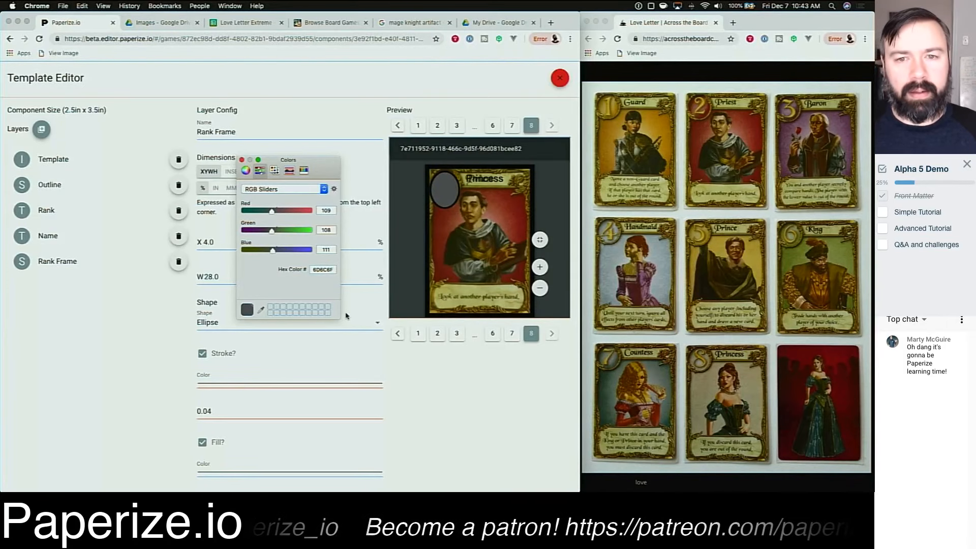
click(242, 160)
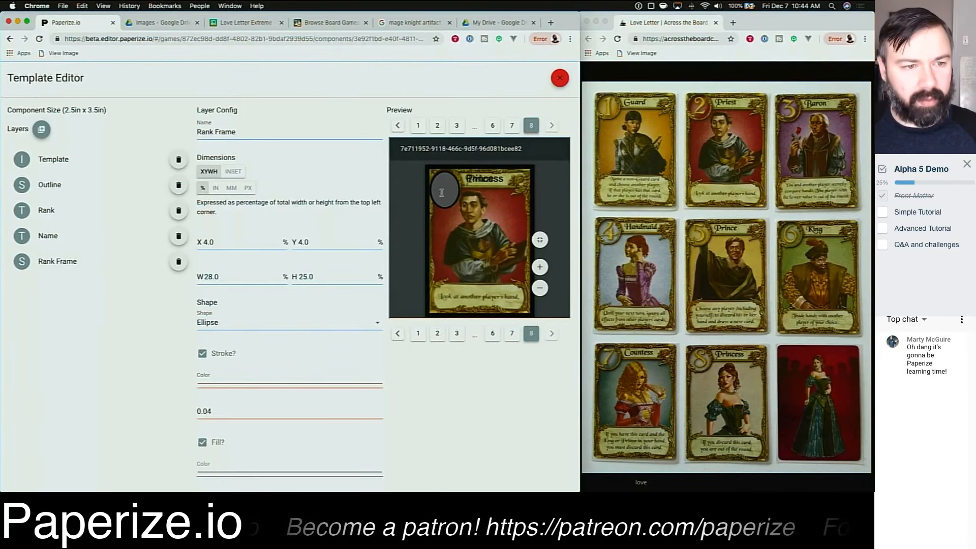
drag(86, 263, 85, 209)
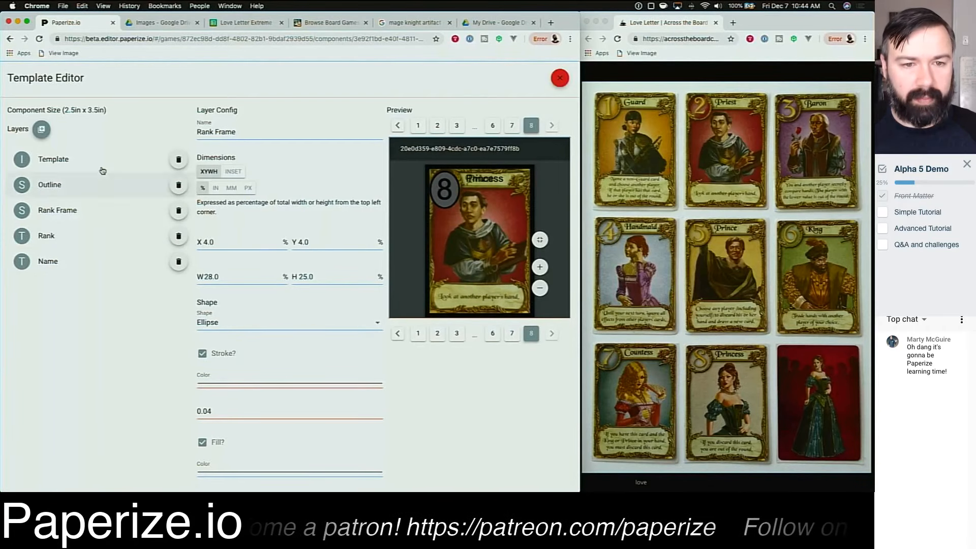
Step: Add a new shape layer named Name Frame and place it beneath the Name layer
click(41, 128)
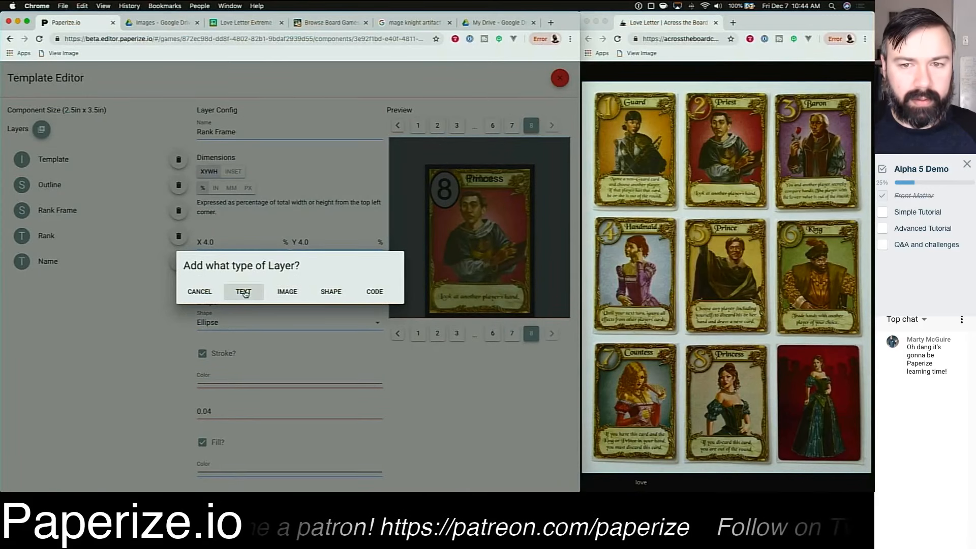
click(331, 292)
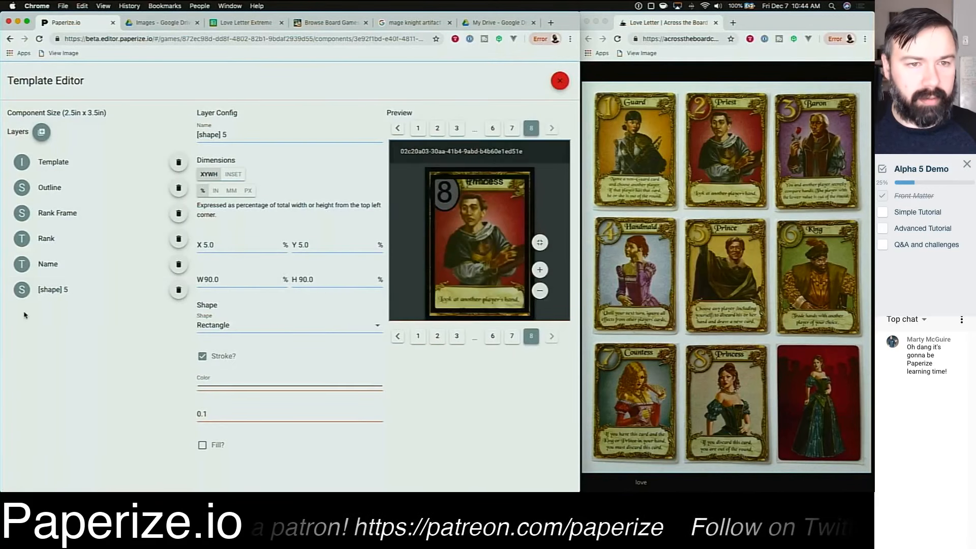
click(257, 135)
triple_click(247, 136)
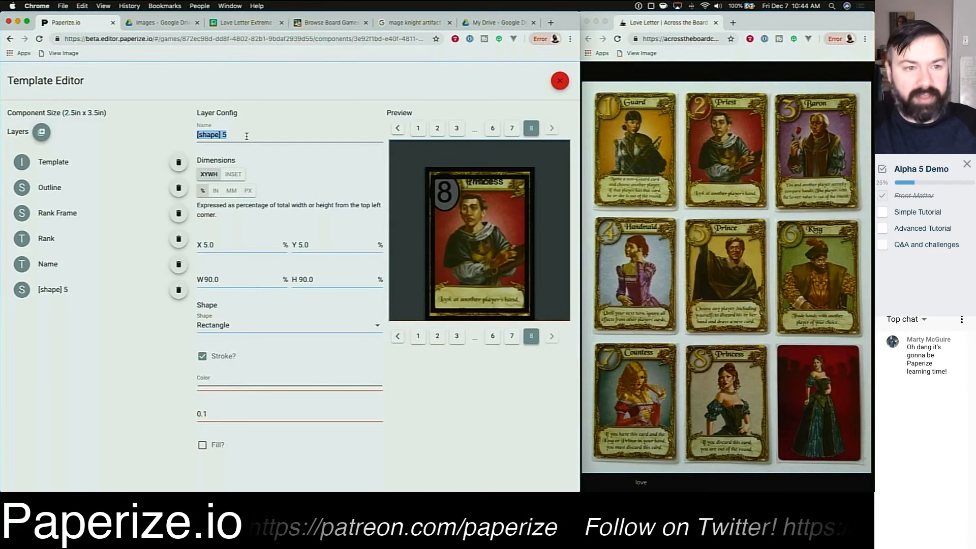
text(Name Frame)
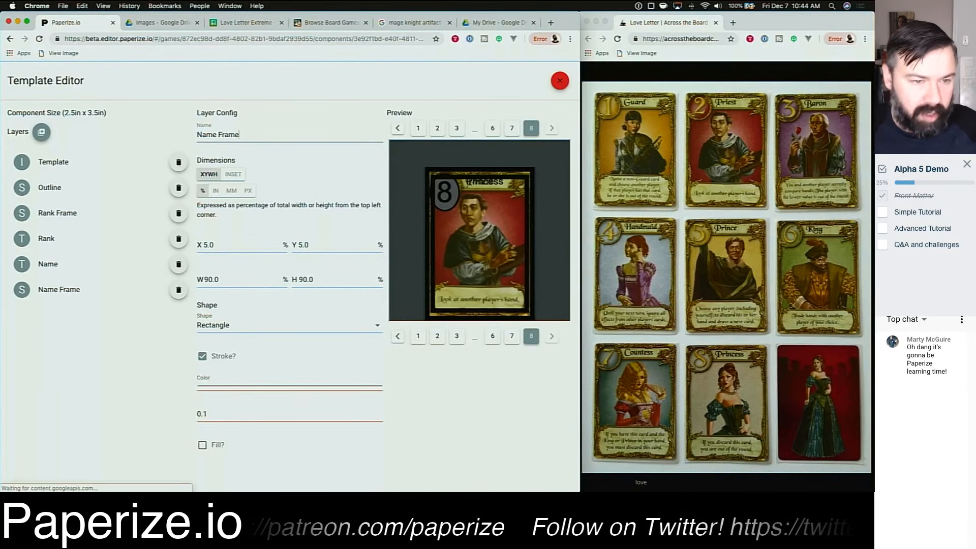
drag(78, 290, 80, 263)
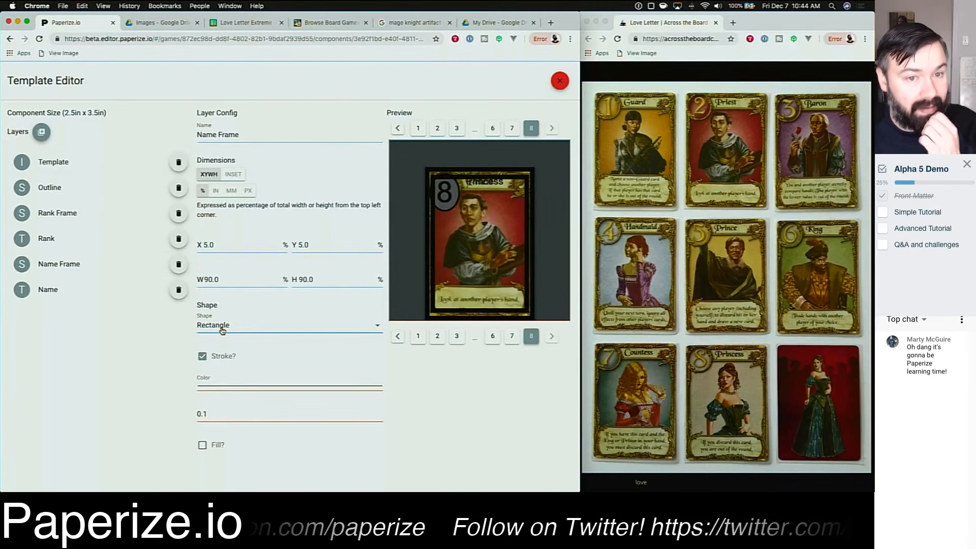
Step: Position the Name Frame rectangle at X 20, Y 4 percent with width 70 and height 15 percent
double_click(236, 245)
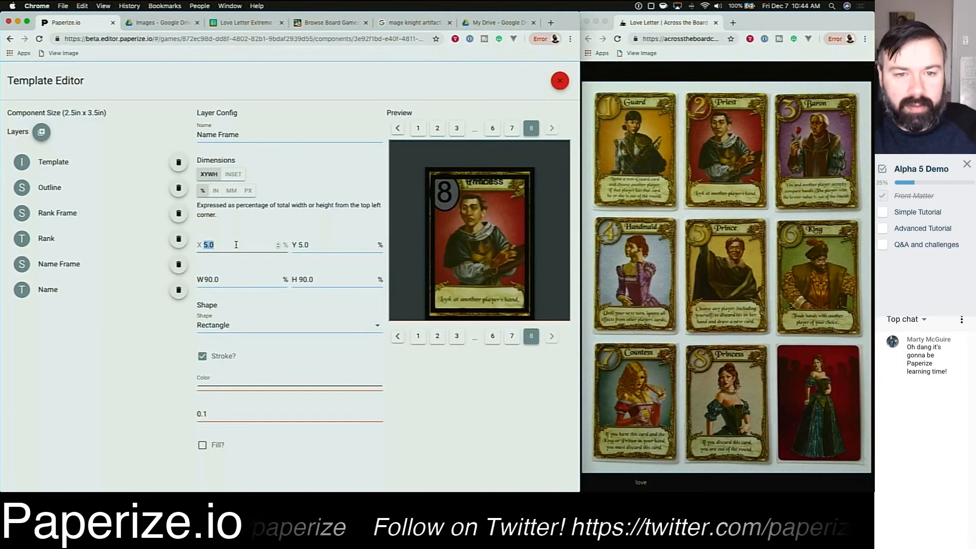
text(20)
key(Tab)
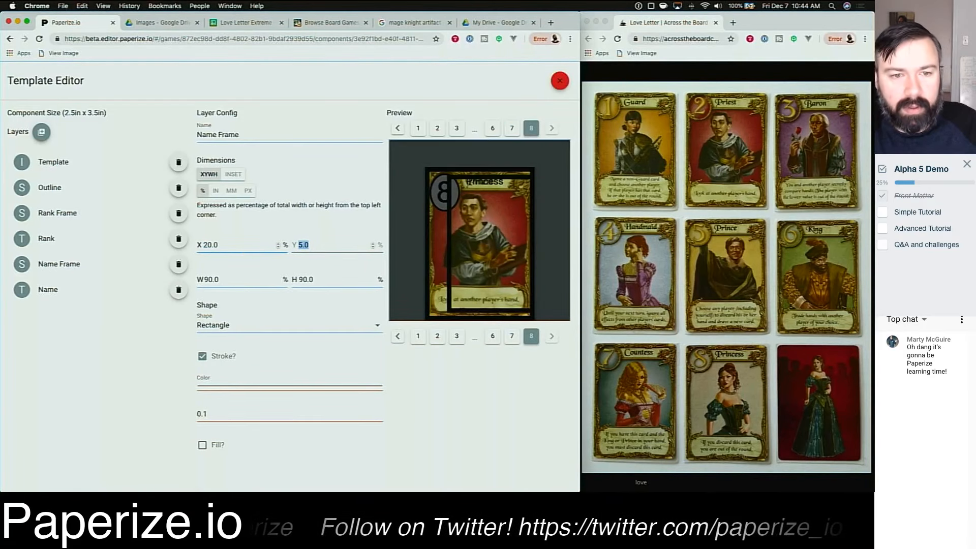
text(4)
key(Tab)
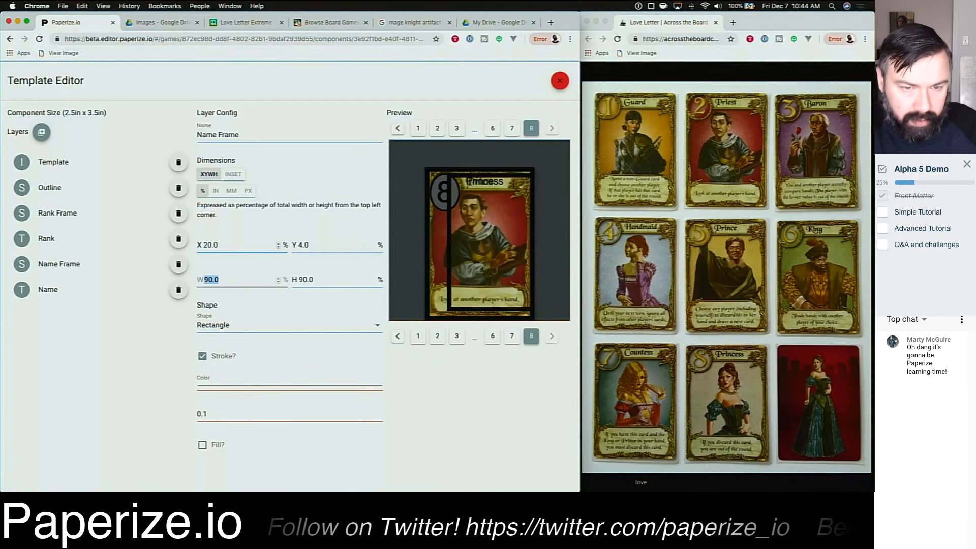
text(70)
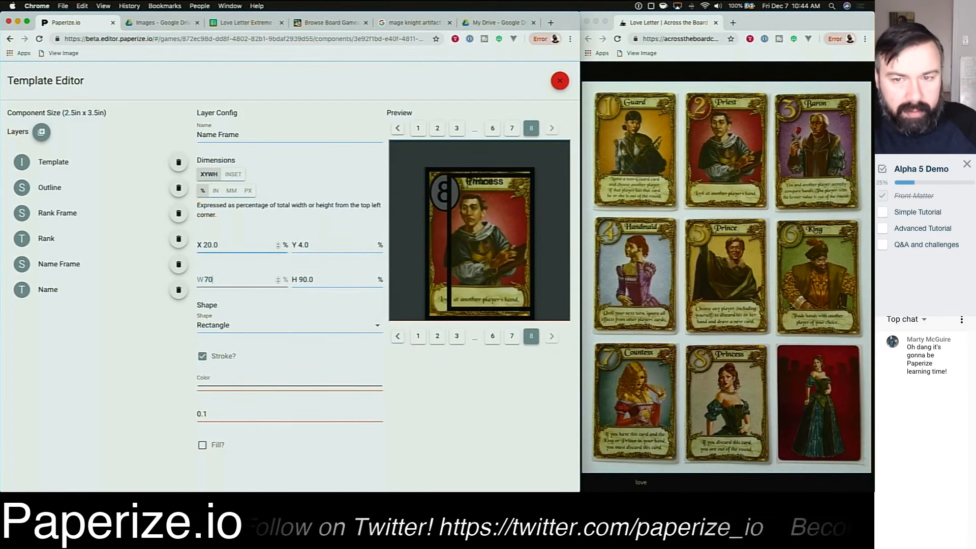
key(Tab)
text(5)
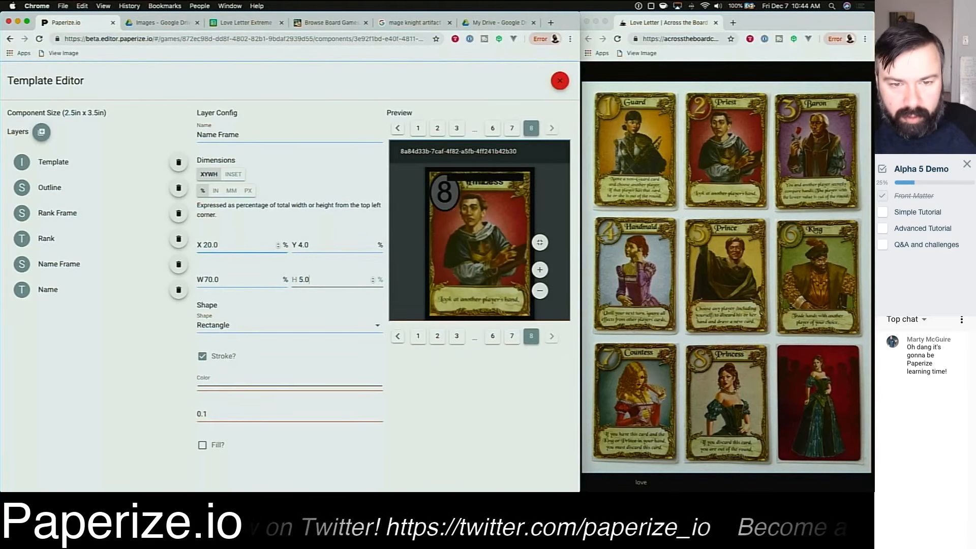
text(1)
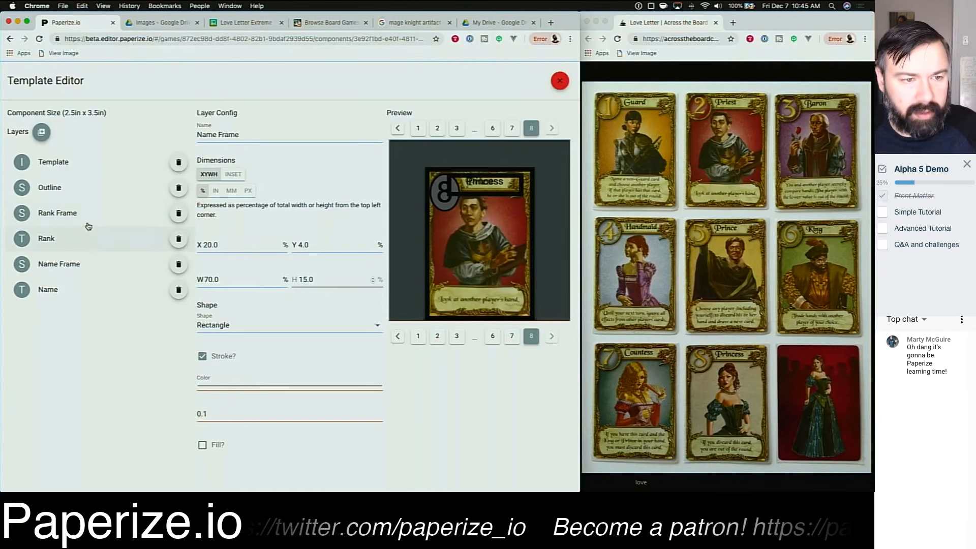
Step: Reorder the layers so Name Frame lies beneath both Rank Frame and Rank
drag(87, 224, 82, 262)
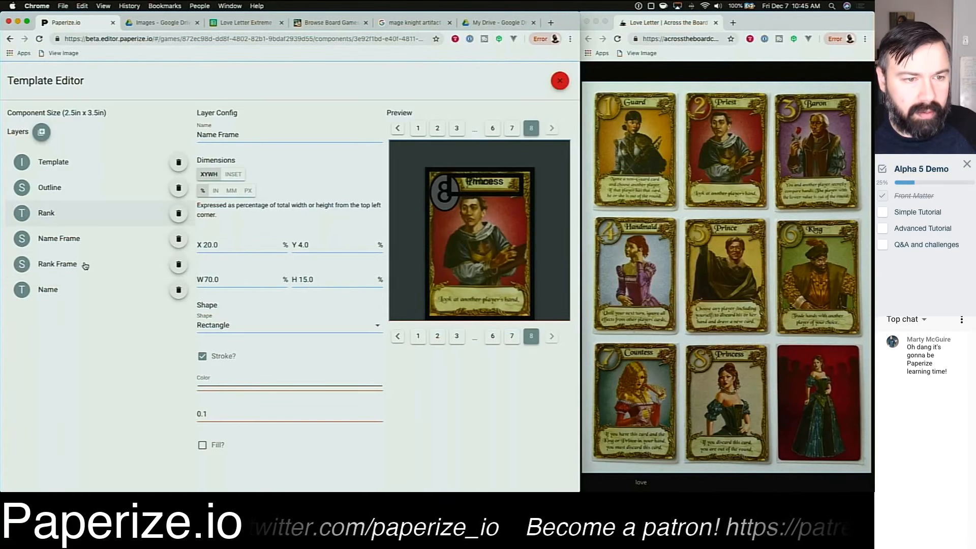
drag(71, 214, 81, 276)
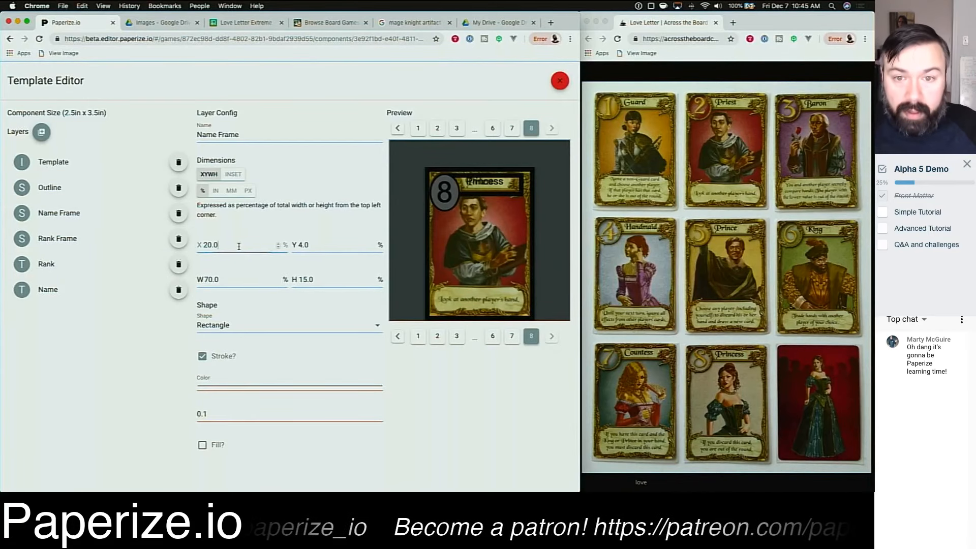
Step: Move the Name Frame to Y 2 percent and set its stroke width to 0.01
key(BackSpace)
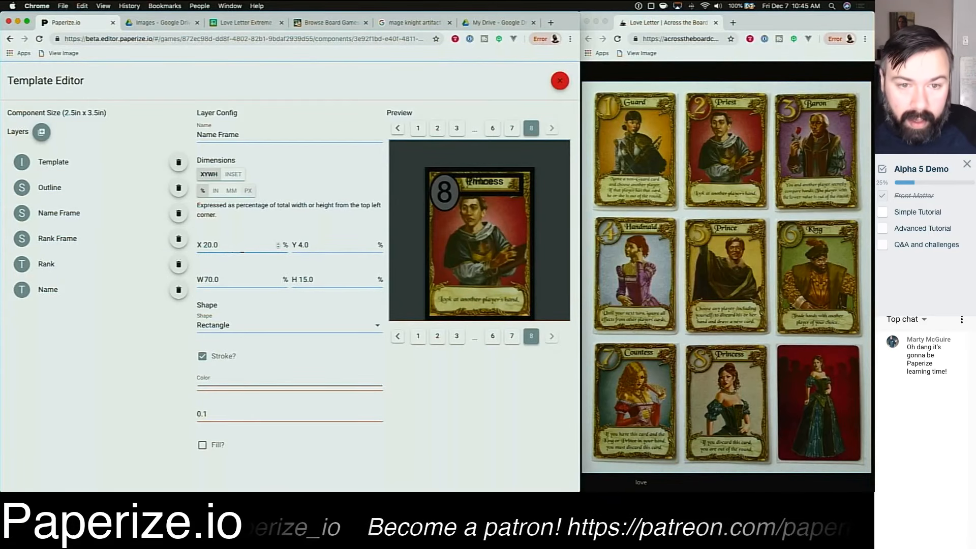
key(Tab)
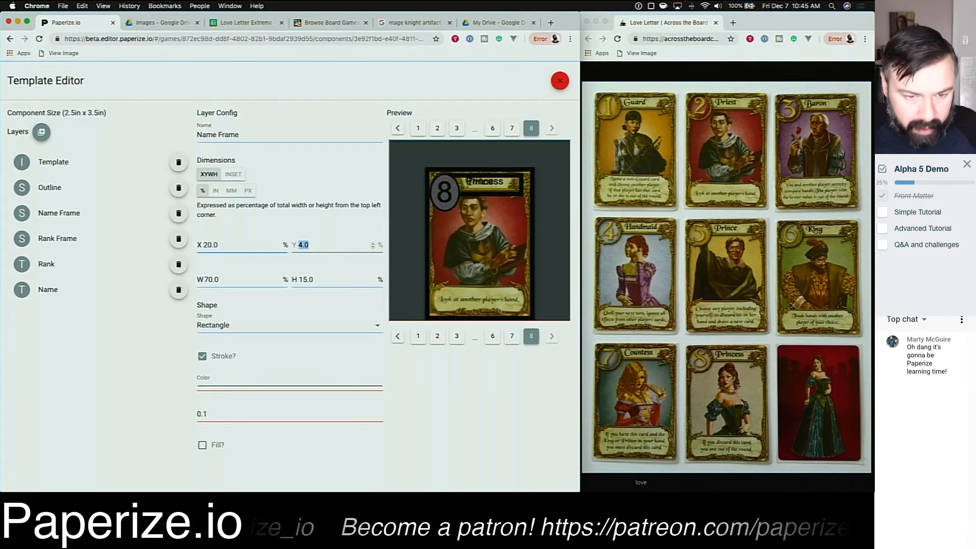
text(2.0)
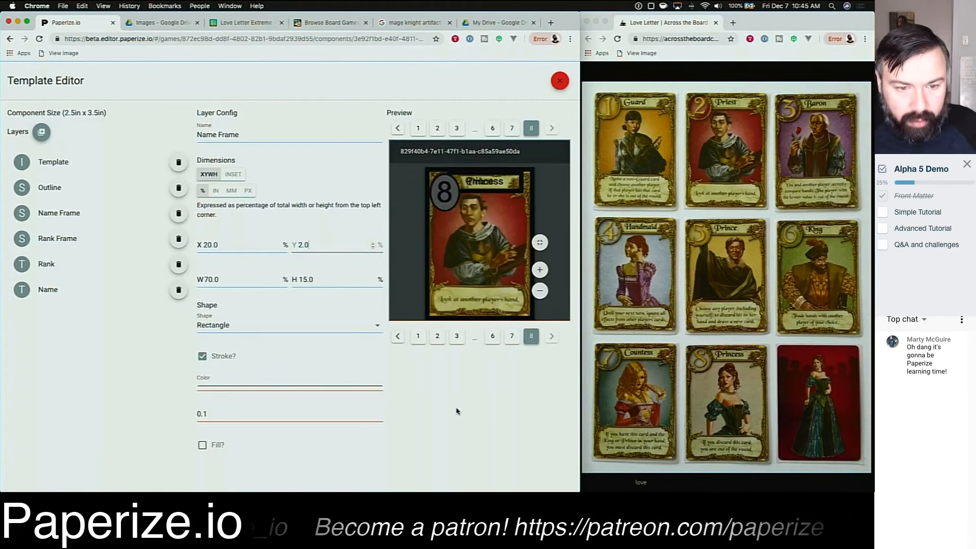
click(224, 417)
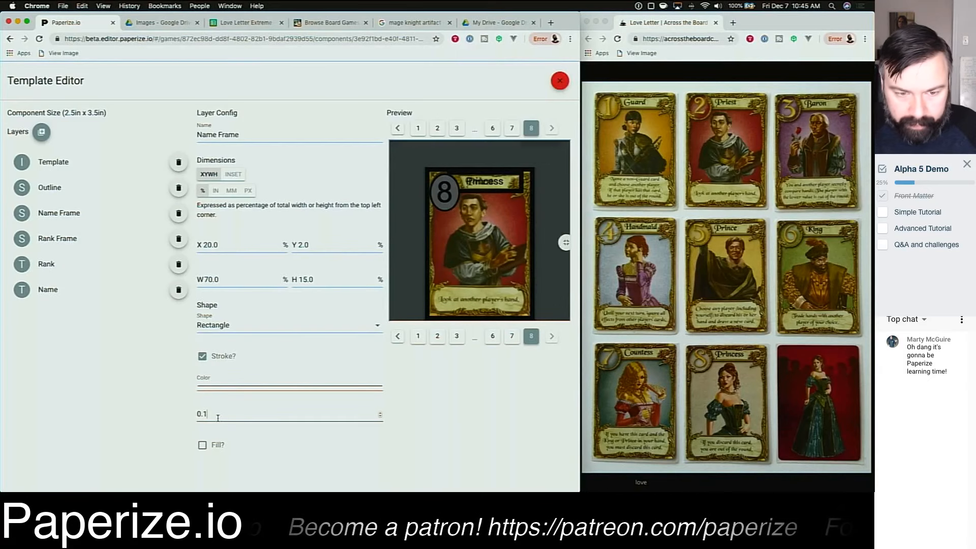
text(0)
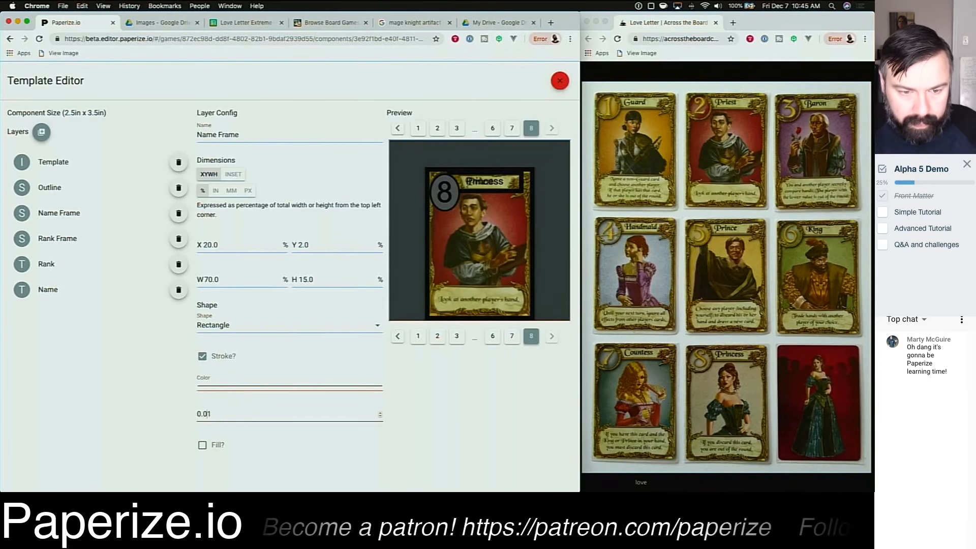
Step: Set the Name Frame's stroke width to 0.04
key(Delete)
text(4)
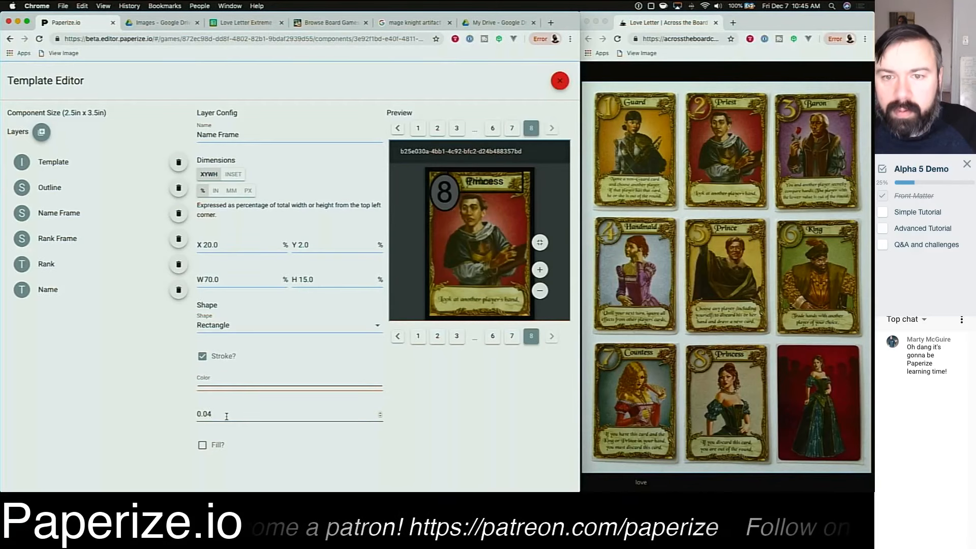
click(498, 415)
Step: Move the Name Frame to X 30 and Y 4 percent
click(240, 245)
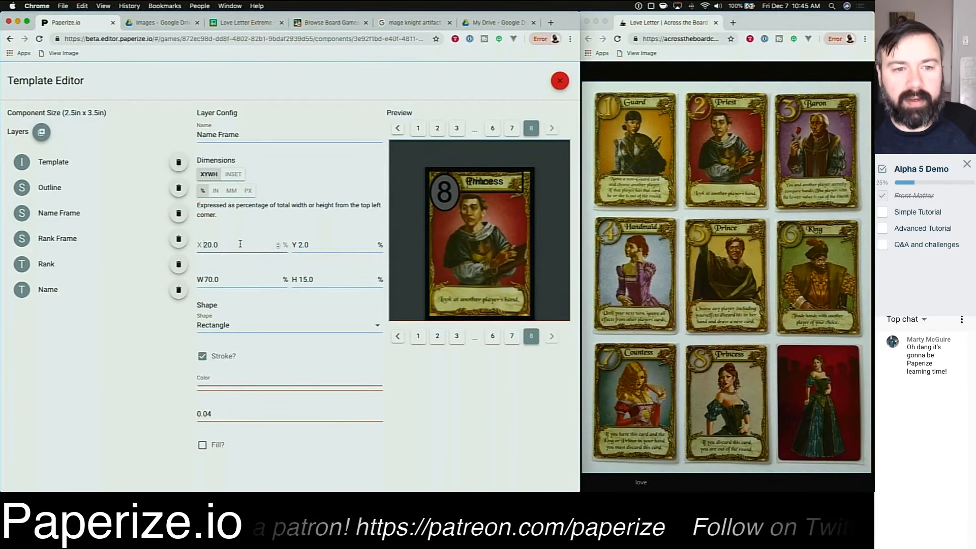
key(Right)
key(shift+Right)
text(5)
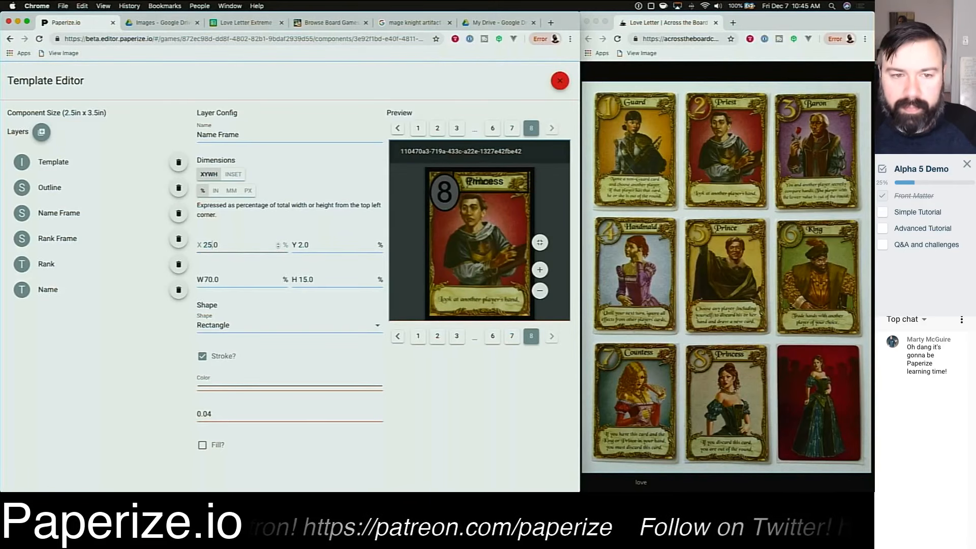
key(shift+Left)
key(shift+Left)
text(30)
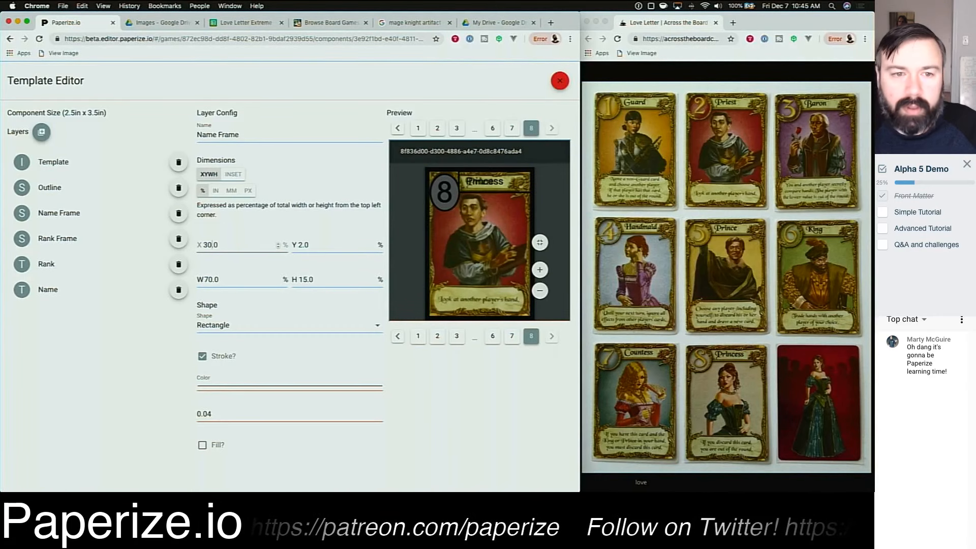
key(Tab)
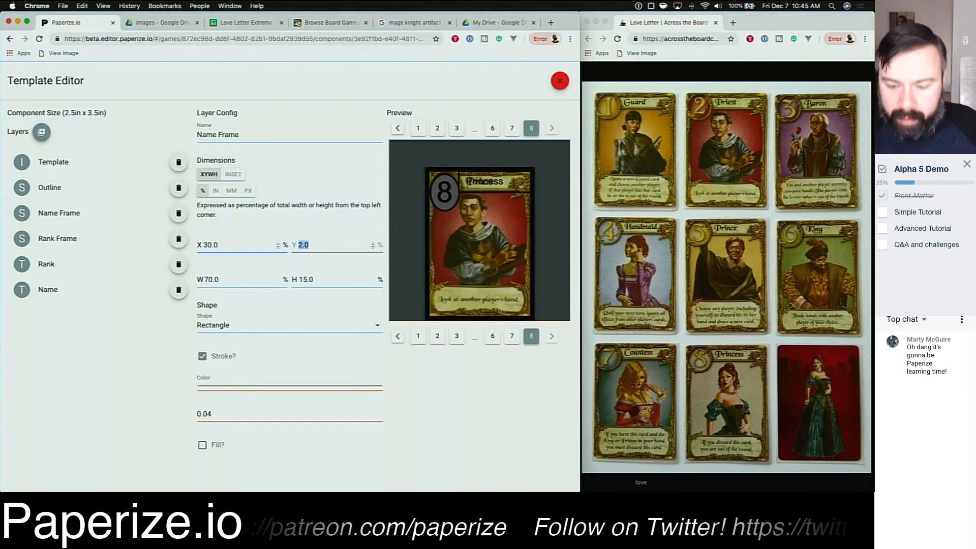
text(3.0)
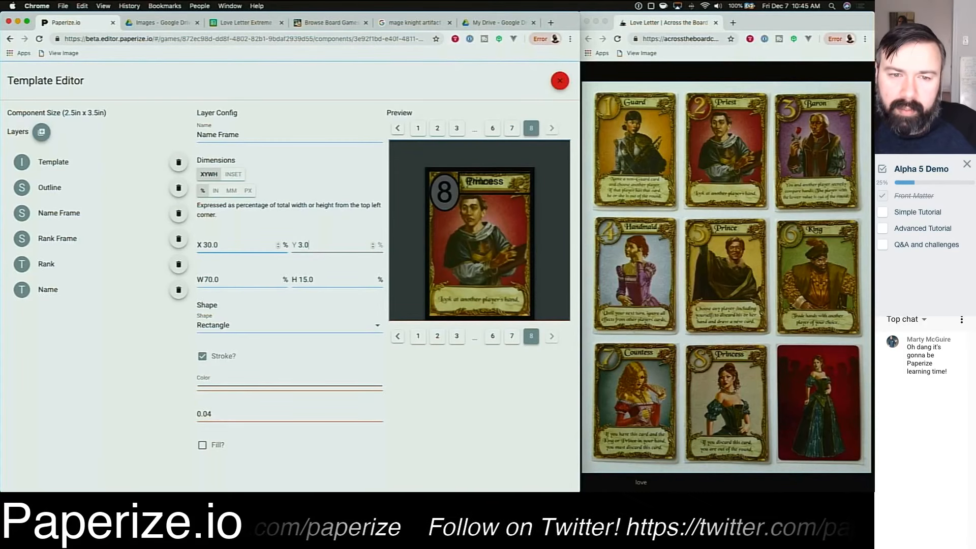
key(shift+Right)
text(4)
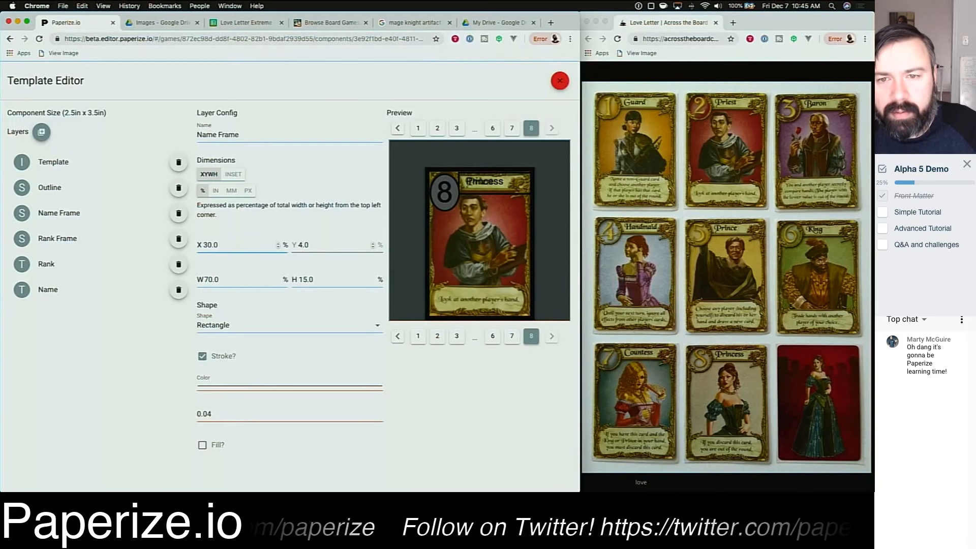
Step: Resize the Name Frame to width 60 and height 11 percent
key(Tab)
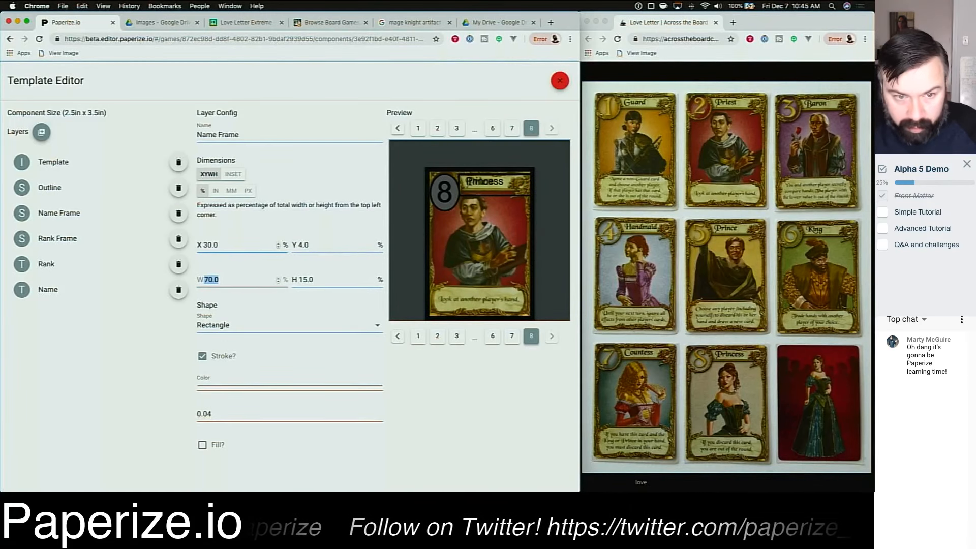
text(50)
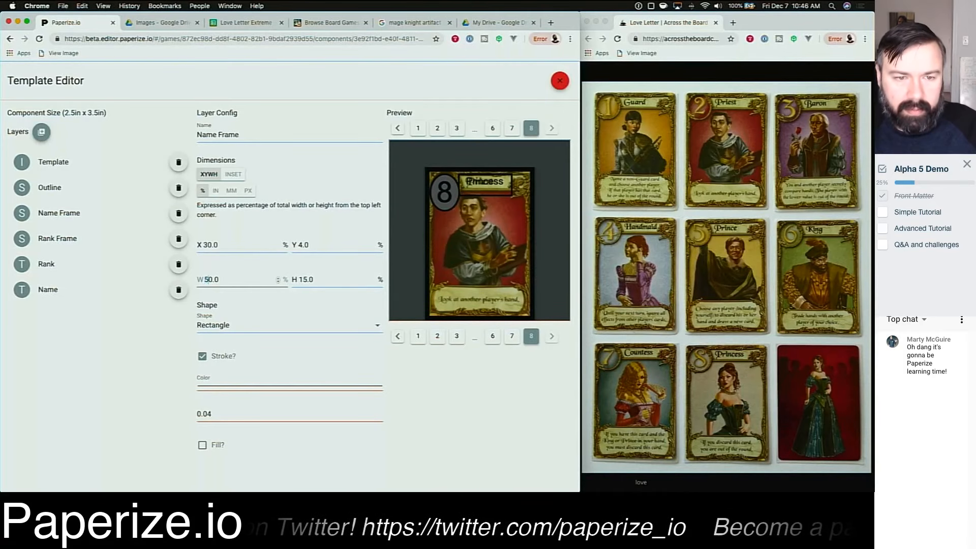
text(6)
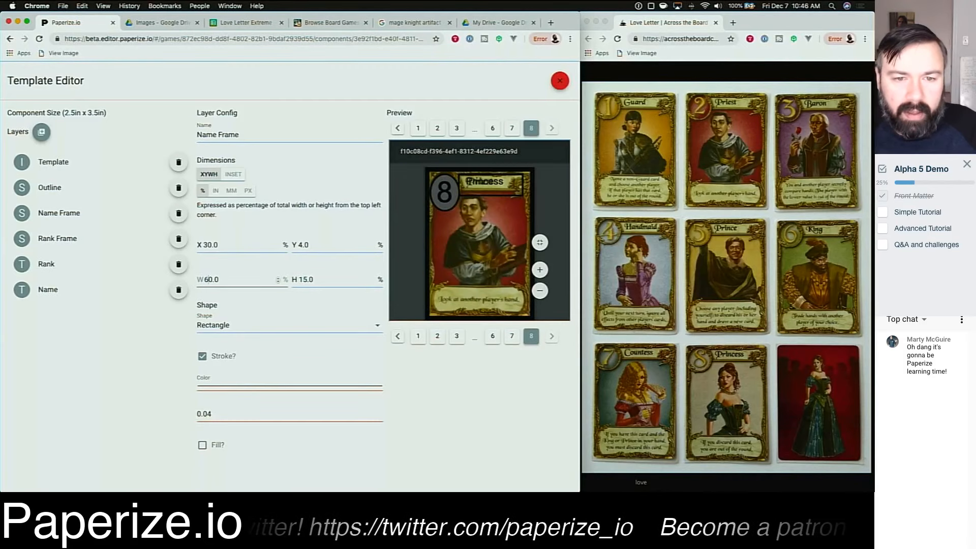
click(322, 276)
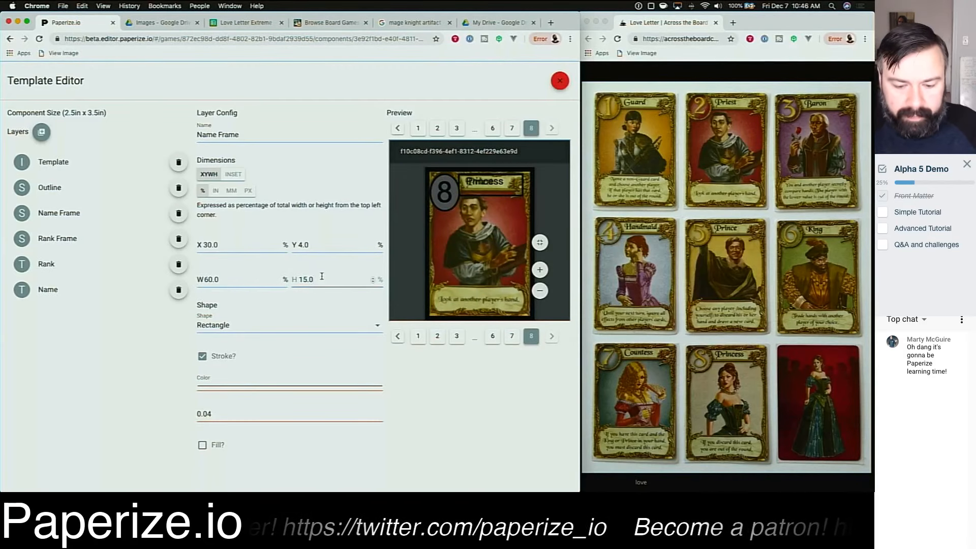
key(Left)
key(Left)
key(shift+Left)
key(shift+Left)
key(shift+Right)
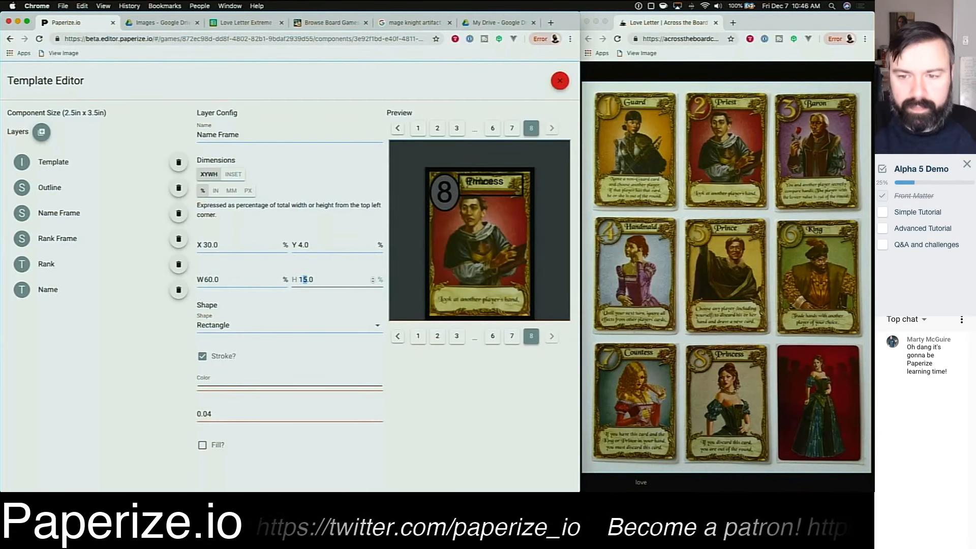
text(0)
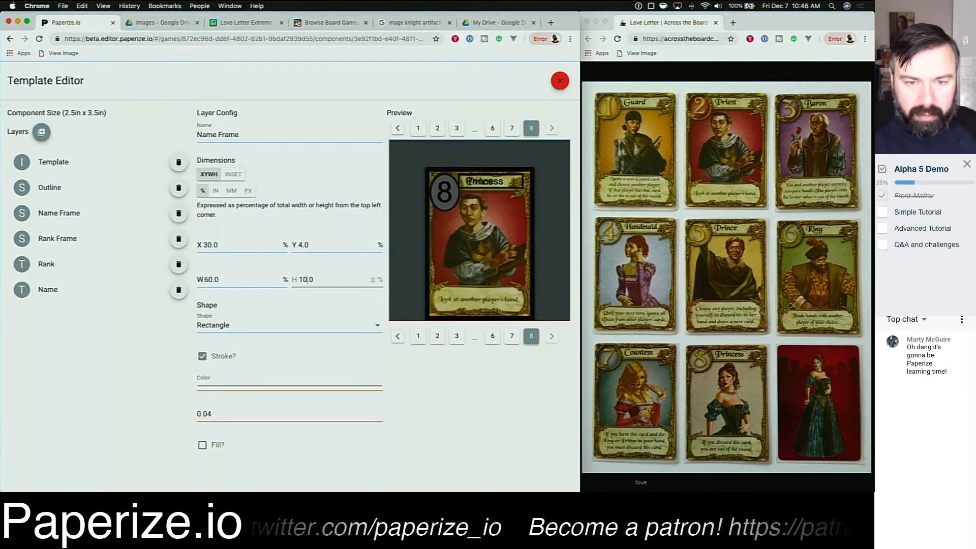
key(BackSpace)
text(1)
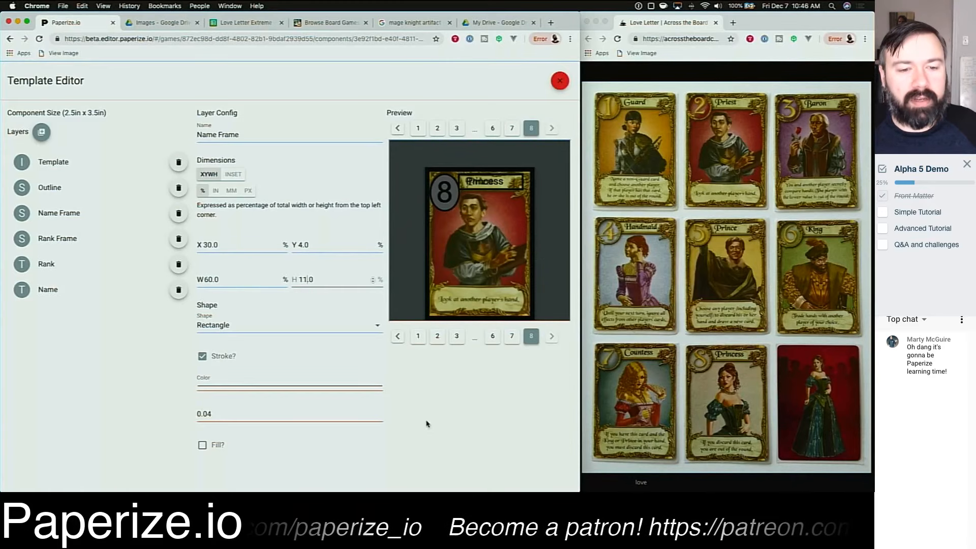
Step: Enable fill on the Name Frame and set its fill colour to grey RGB 111, 111, 111
click(202, 447)
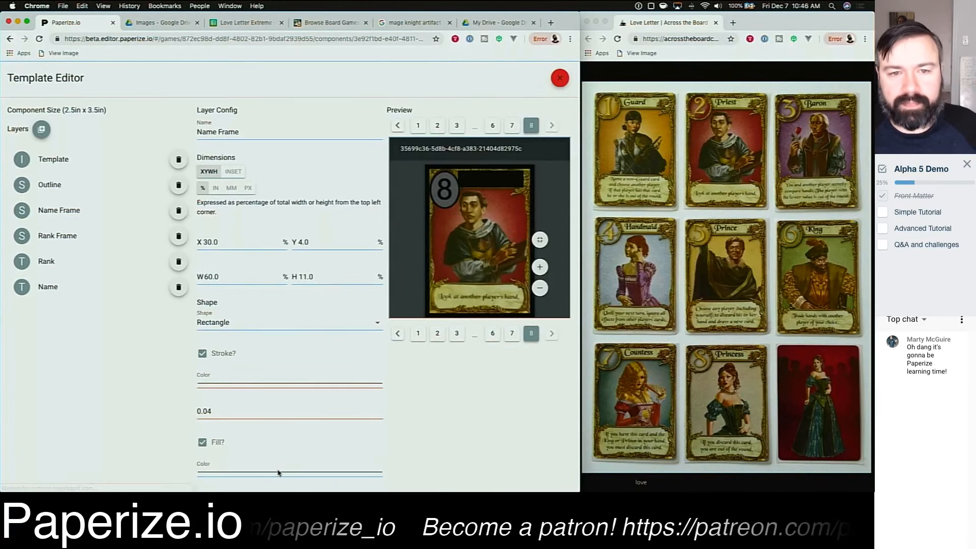
click(279, 474)
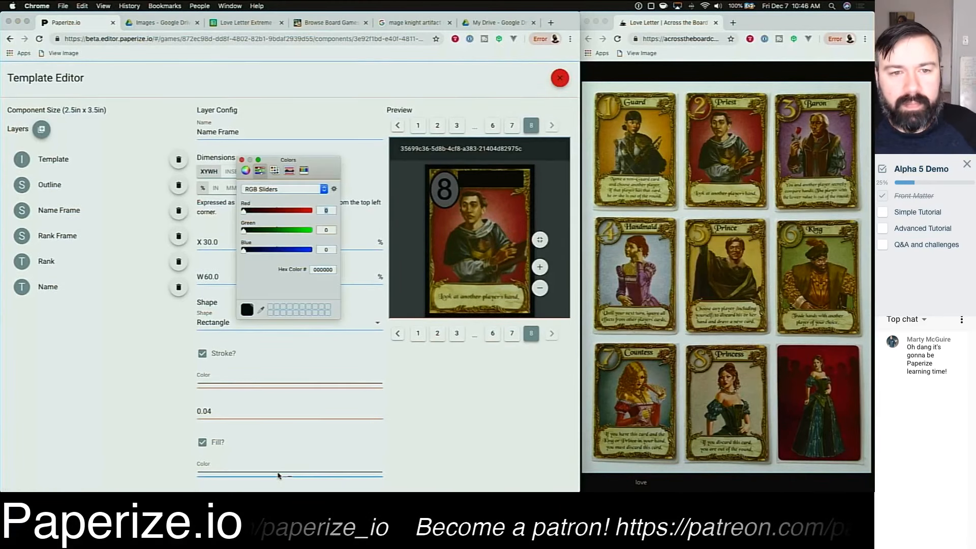
click(277, 213)
click(277, 229)
click(277, 249)
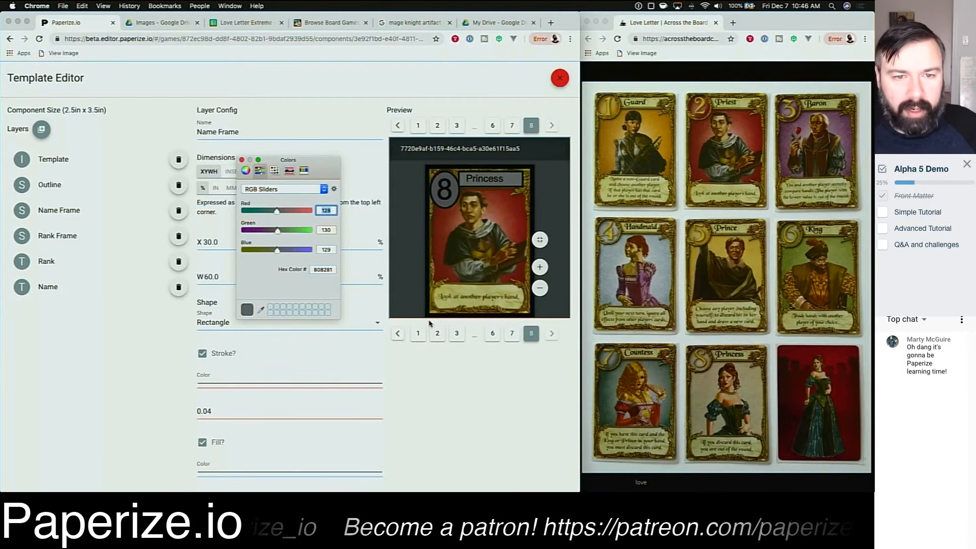
click(272, 211)
click(272, 230)
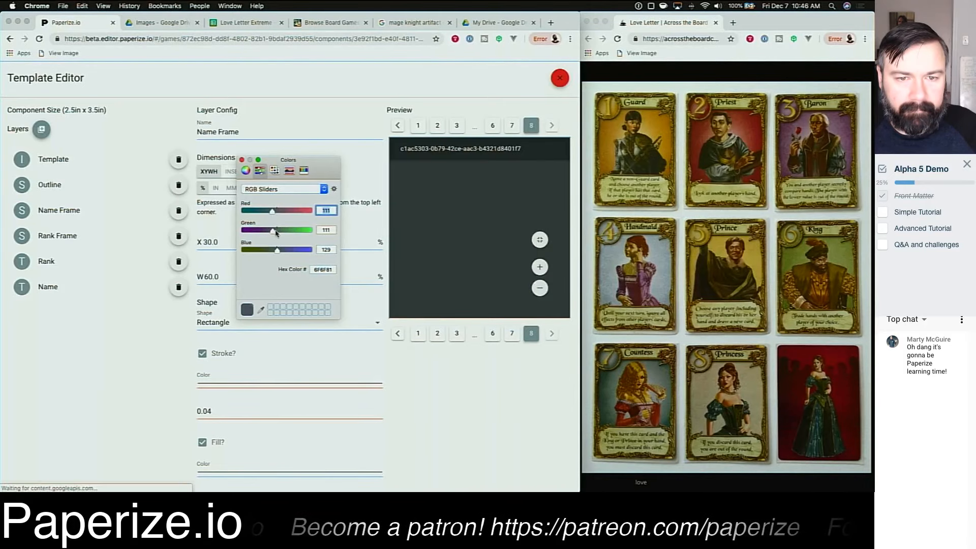
click(273, 249)
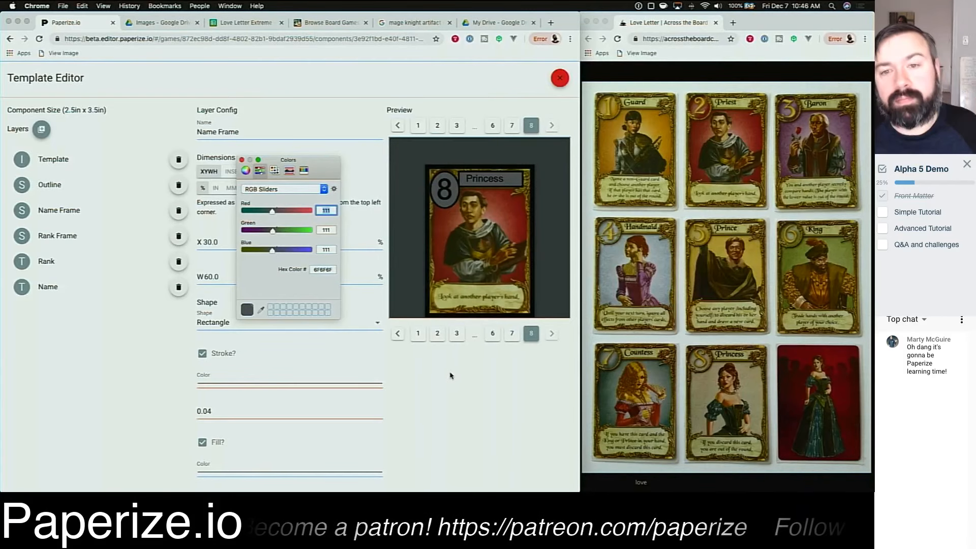
click(424, 382)
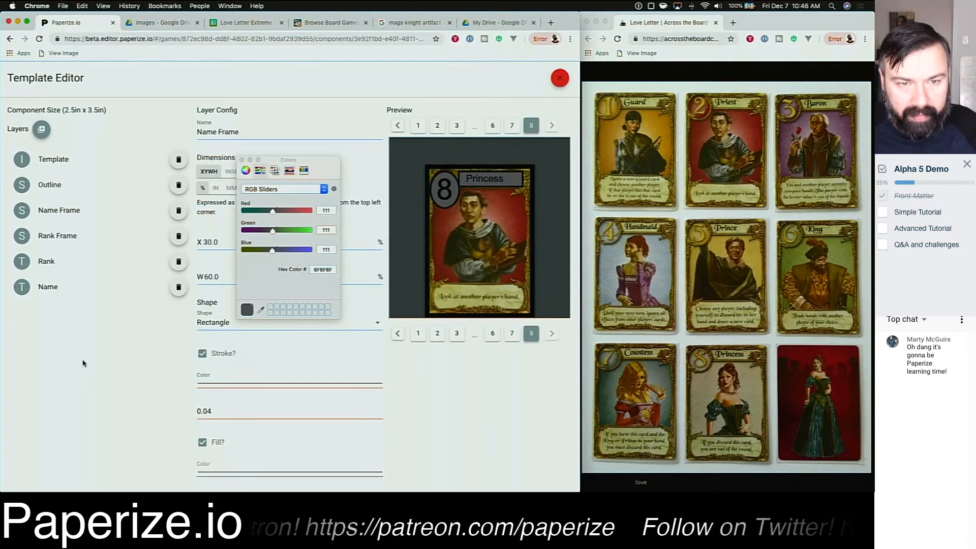
click(241, 159)
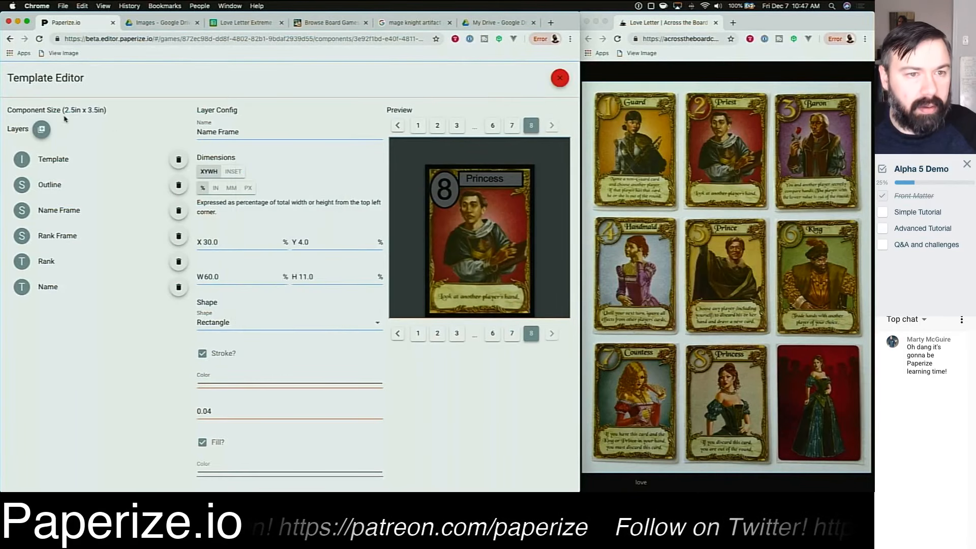
Step: Add a new shape layer named Rules Frame with a stroke width of 0.04
click(41, 128)
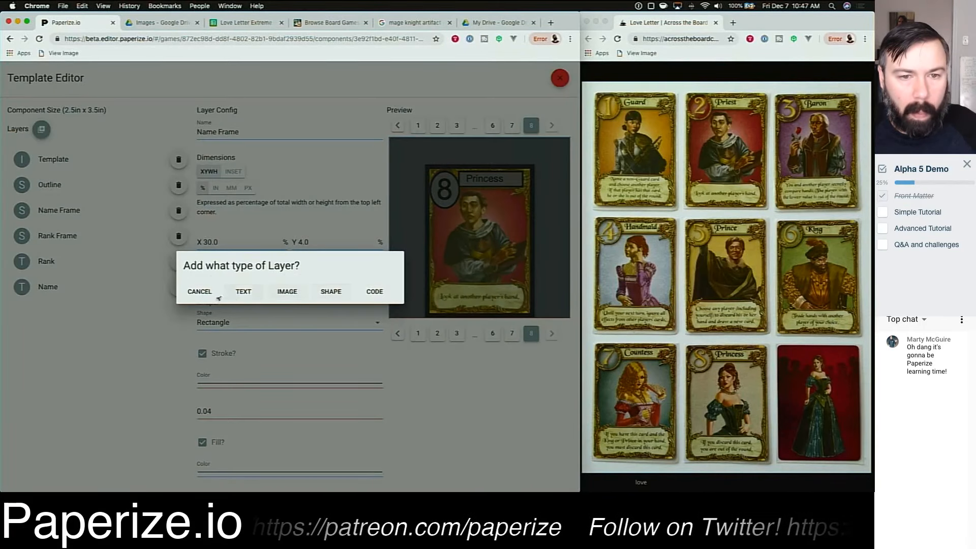
click(331, 291)
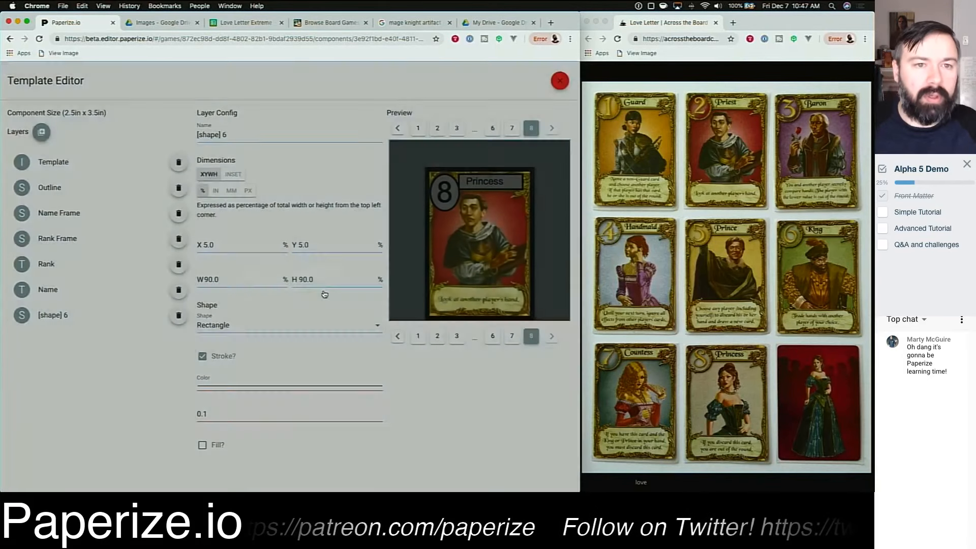
triple_click(254, 135)
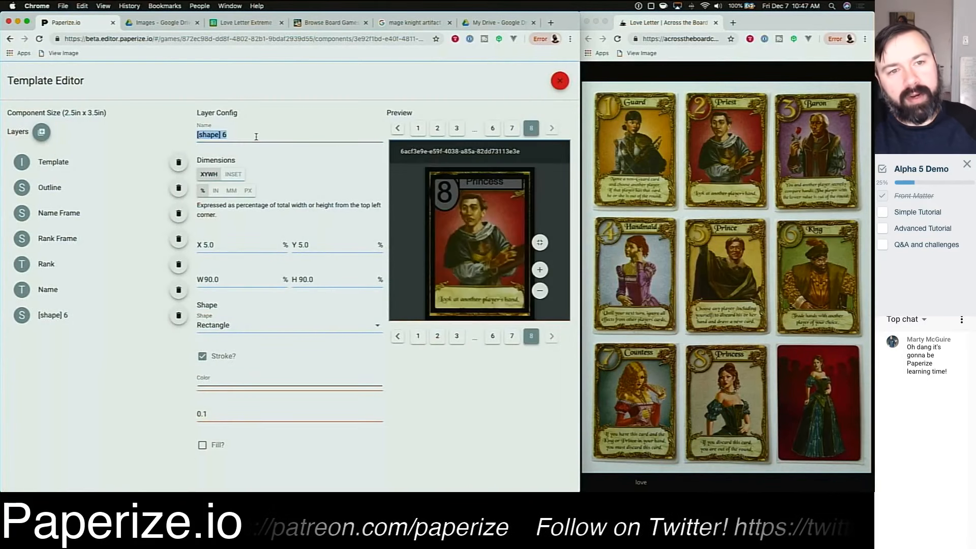
text(rules)
text(Rules Frame)
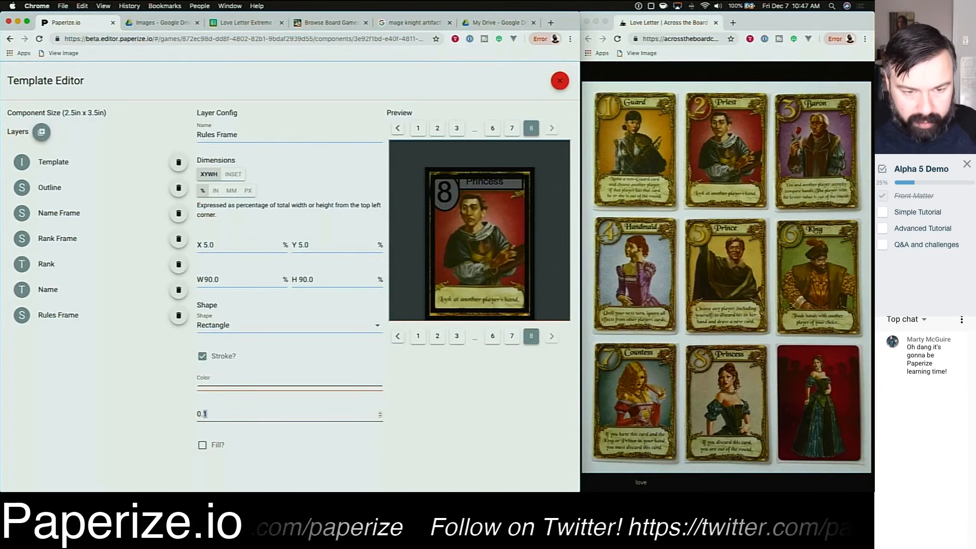
key(BackSpace)
key(BackSpace)
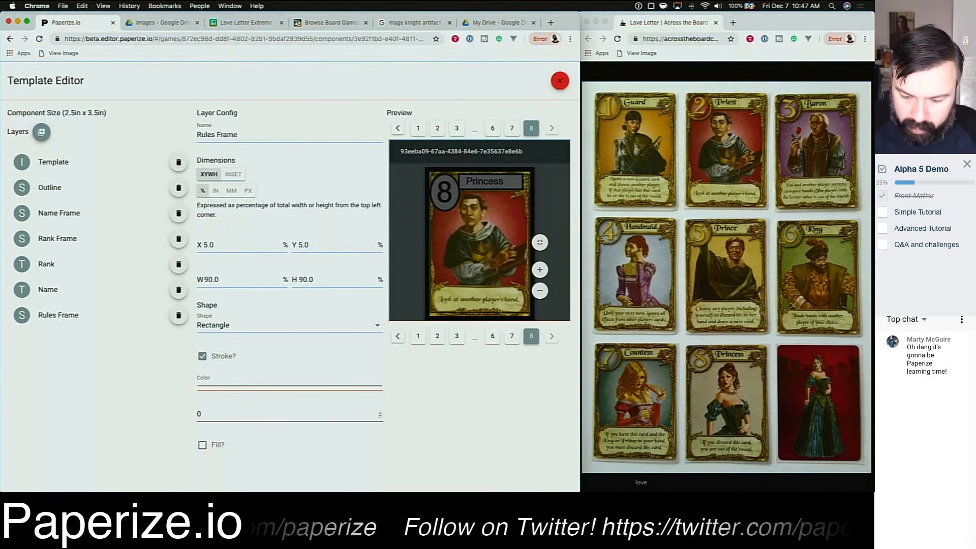
text(.04)
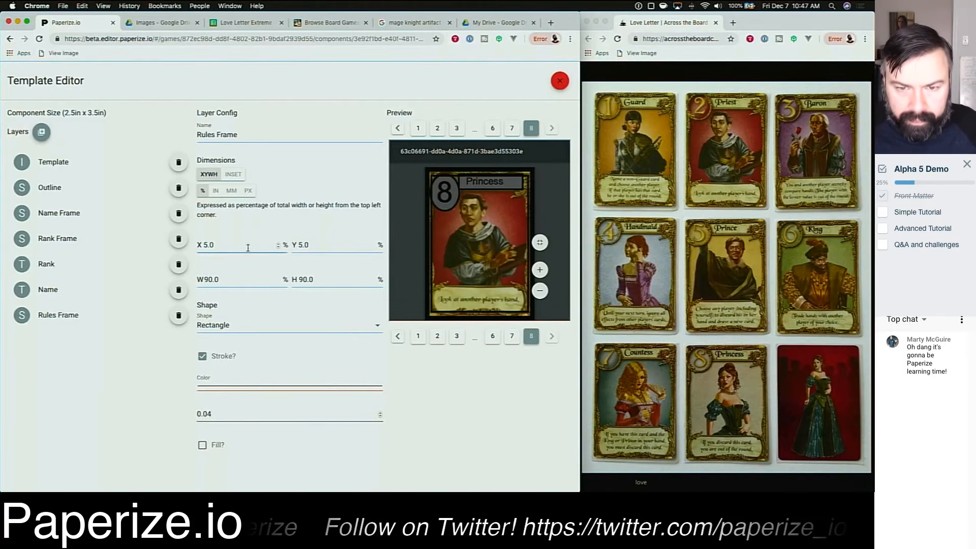
Step: Move the Rules Frame to Y 70 percent
click(318, 247)
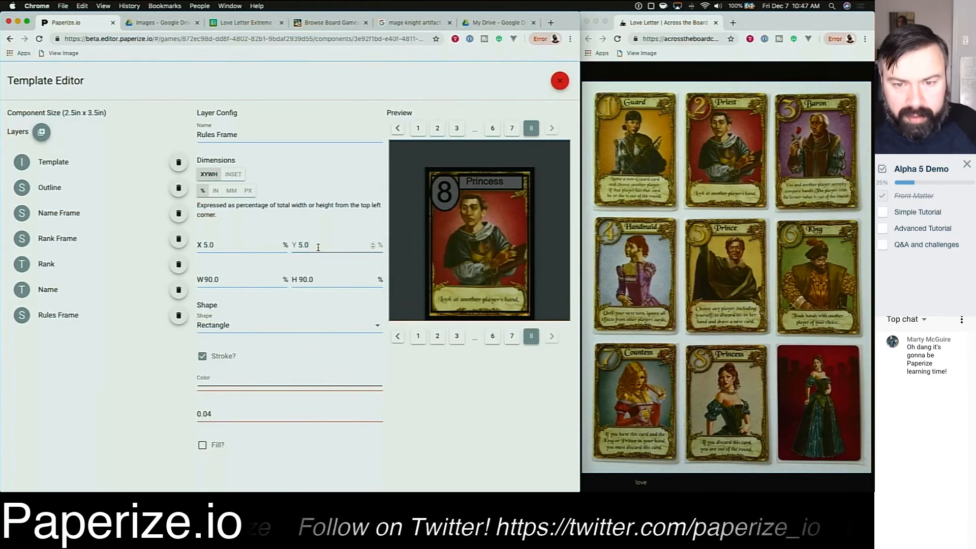
click(299, 244)
text(7)
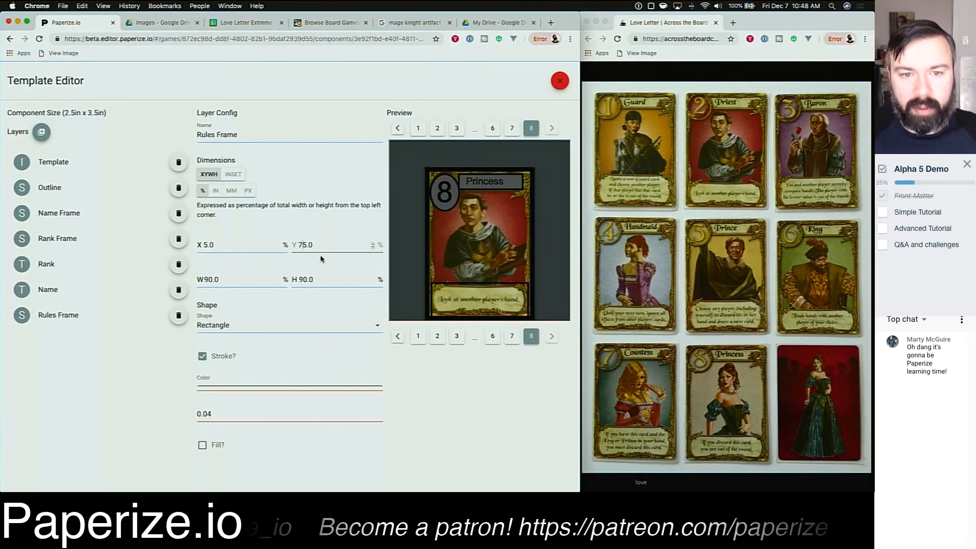
drag(304, 245, 298, 245)
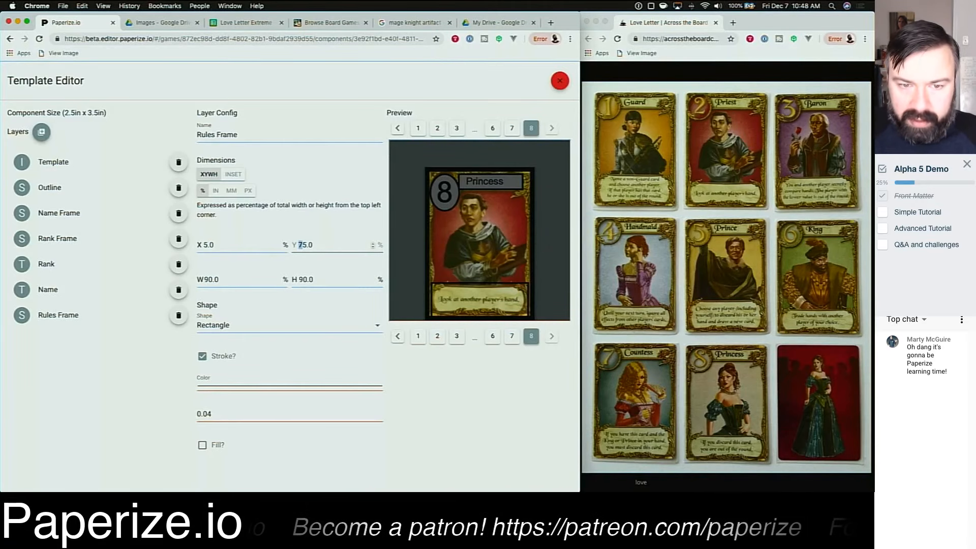
text(6)
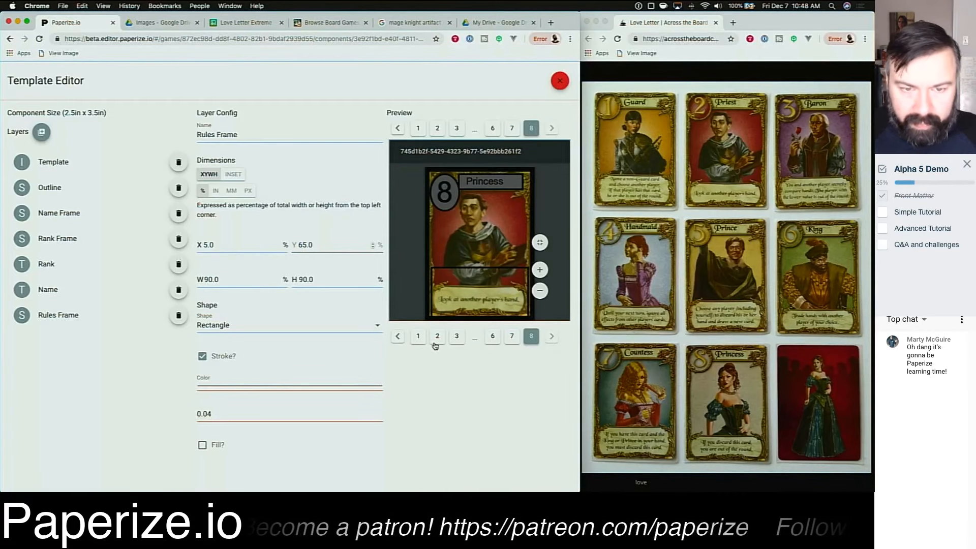
key(Right)
key(shift+Left)
key(shift+Left)
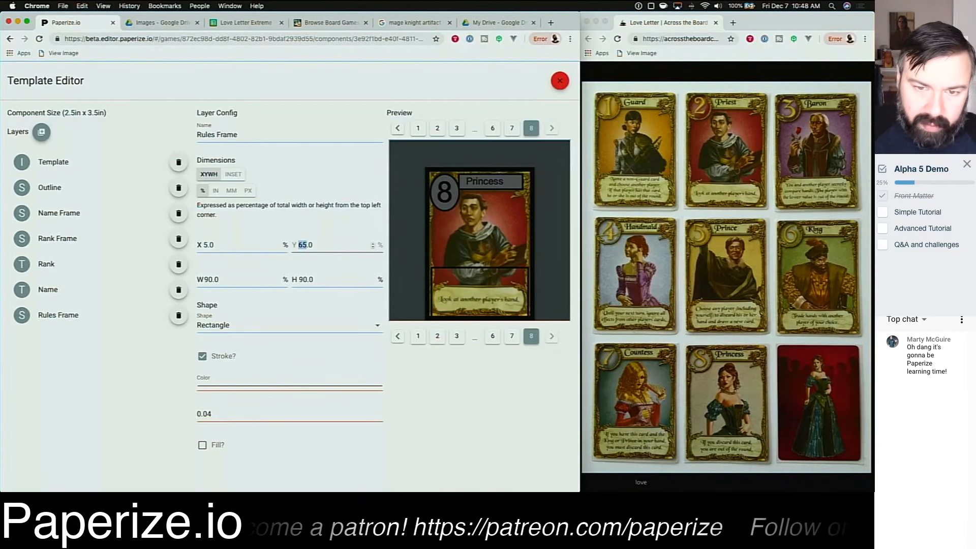
text(70)
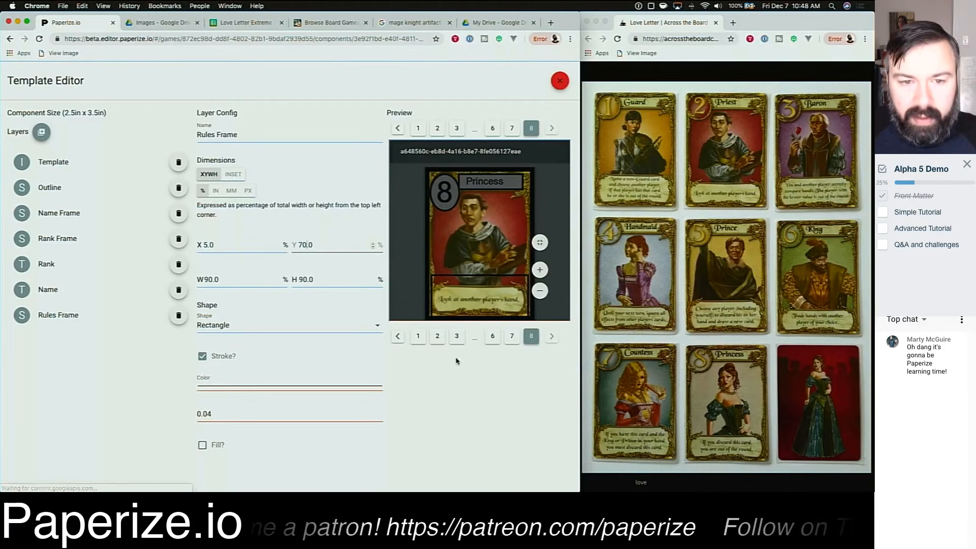
click(253, 279)
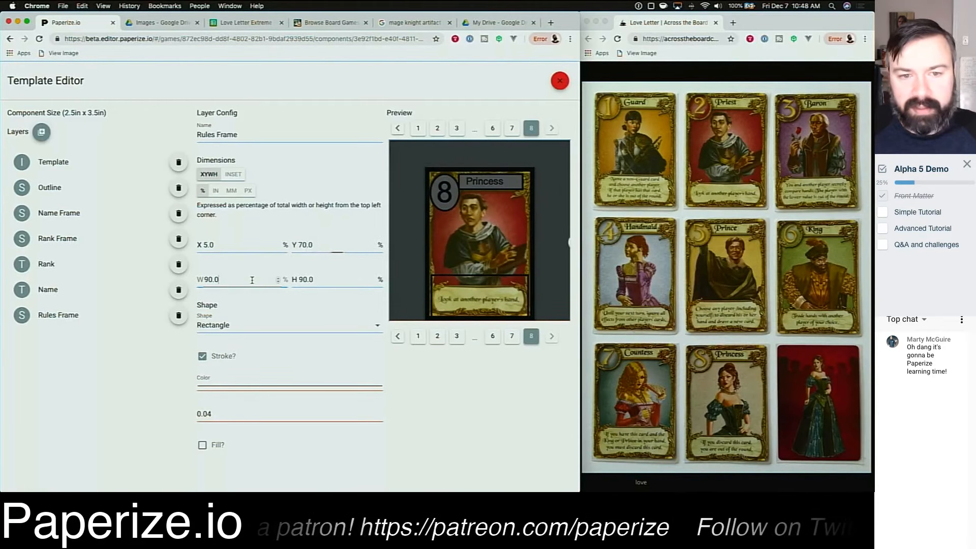
key(shift+Left)
key(shift+Left)
key(shift+Left)
key(shift+Left)
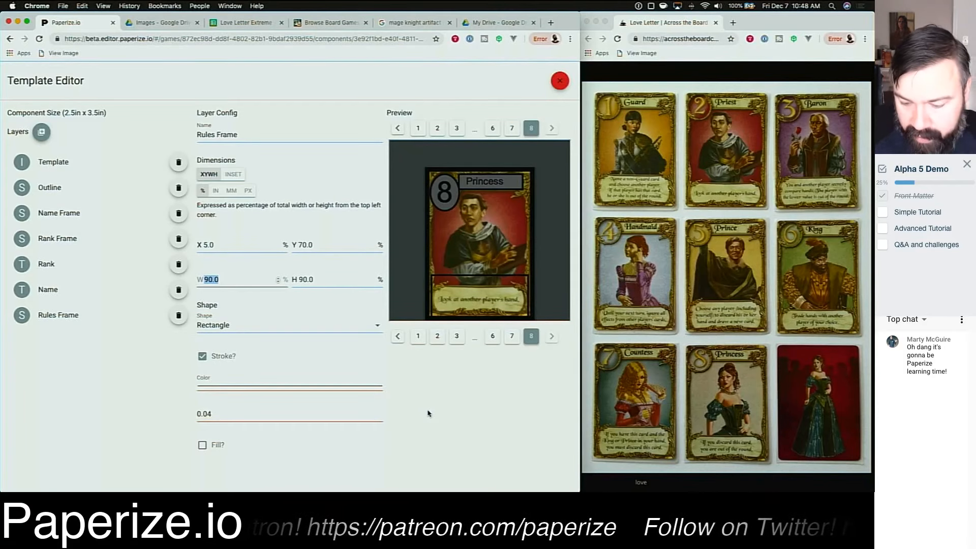
text(28.0)
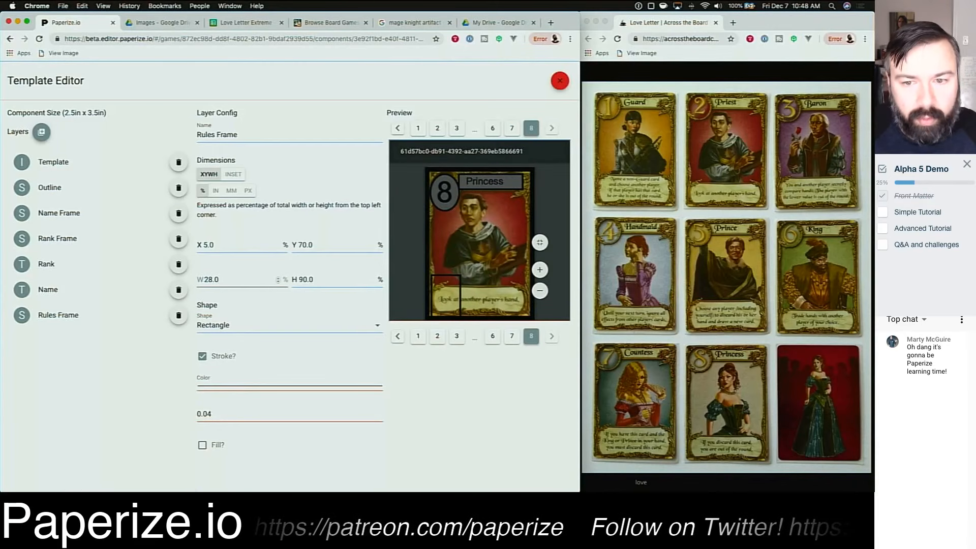
key(shift+Left)
key(shift+Left)
key(shift+Left)
key(shift+Left)
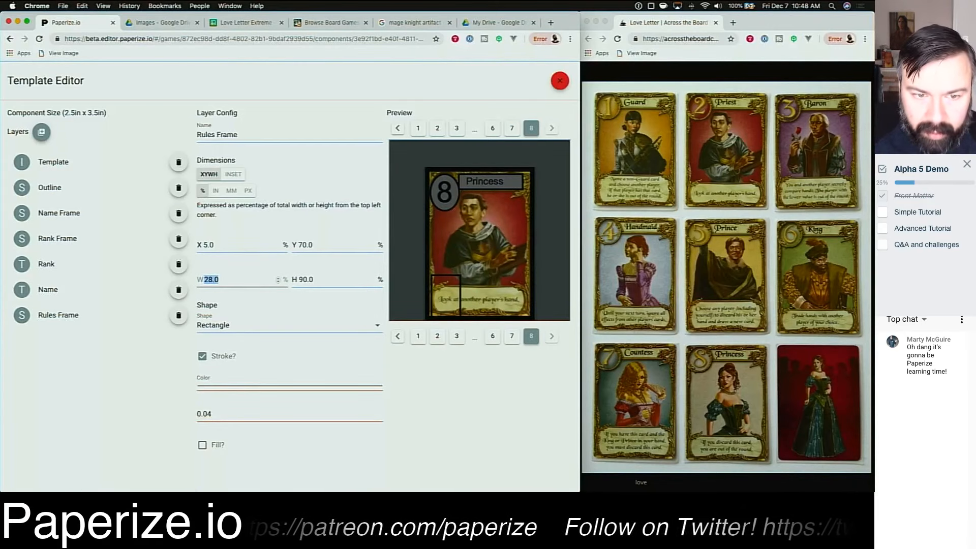
text(90)
key(Tab)
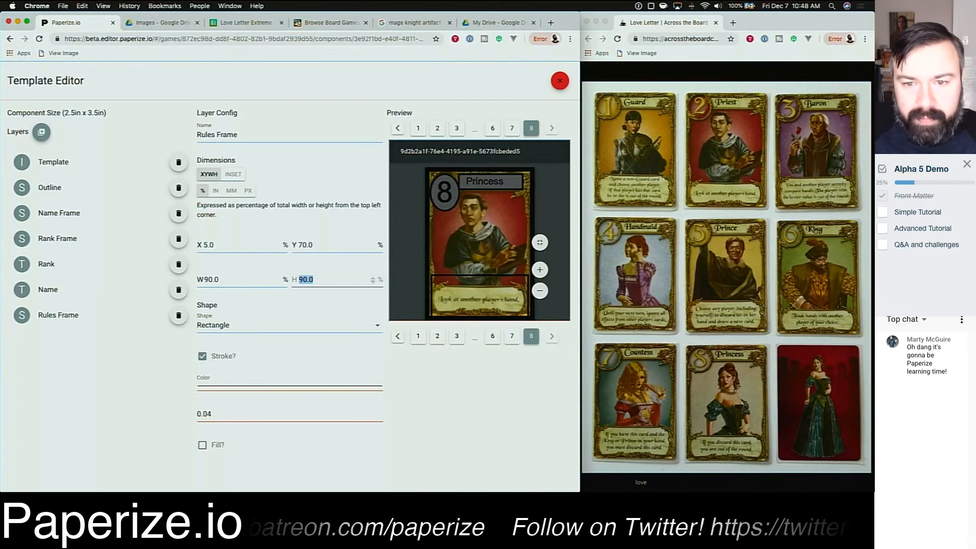
Step: Set the Rules Frame height to 27 percent
text(25)
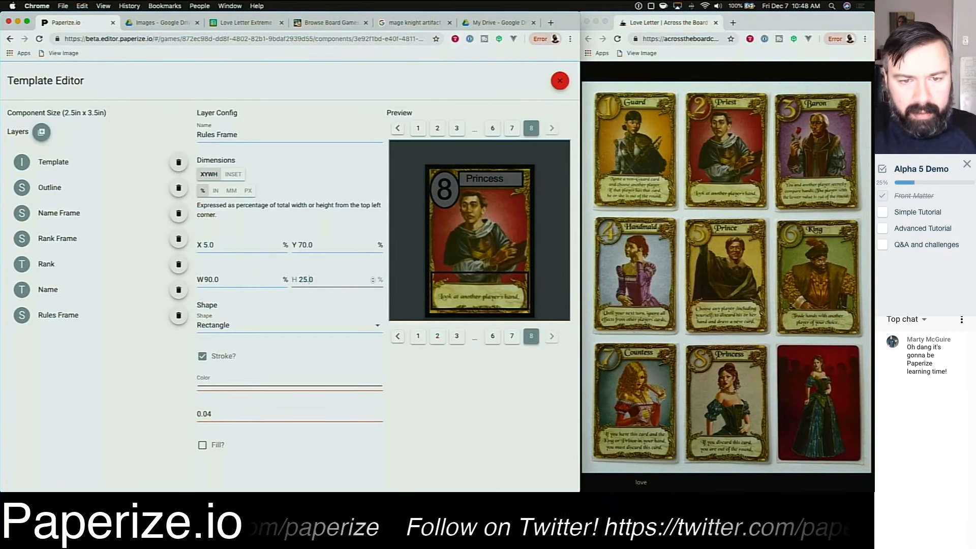
click(306, 279)
key(BackSpace)
text(8)
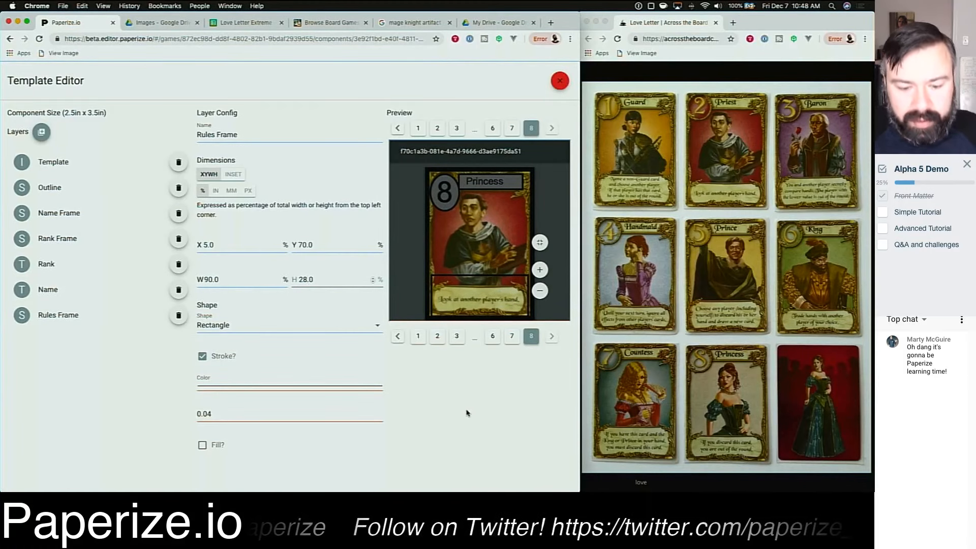
key(BackSpace)
text(7)
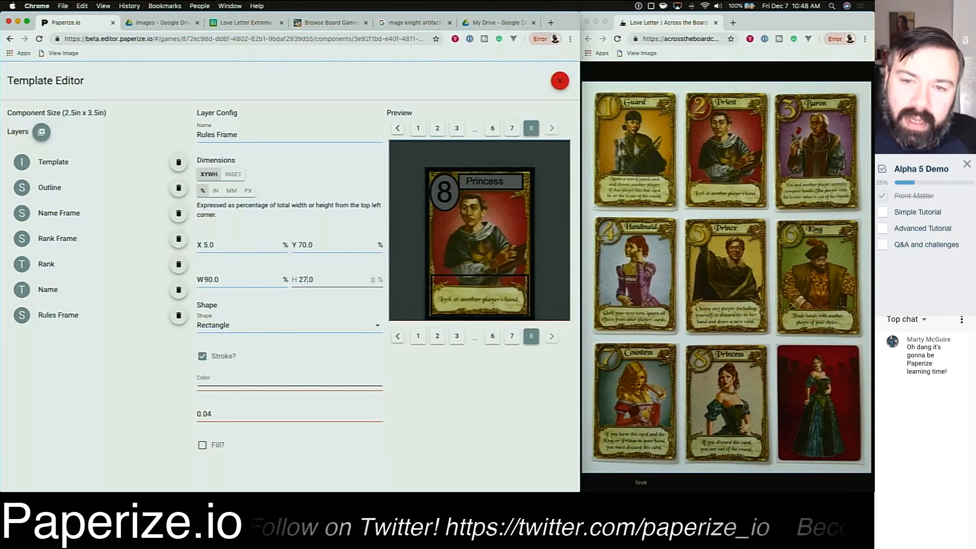
click(456, 387)
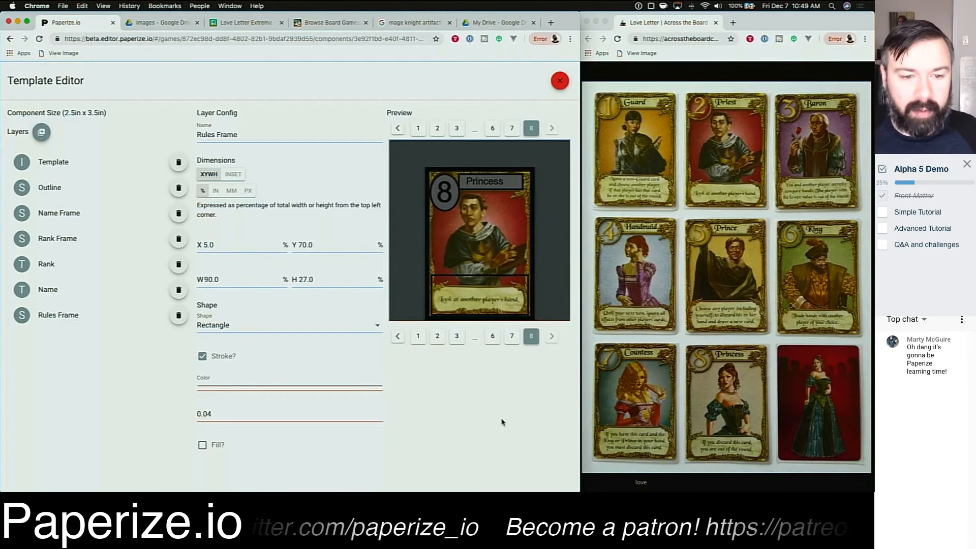
Step: Enable fill on the Rules Frame and set its fill colour to grey RGB 111, 111, 111
click(202, 444)
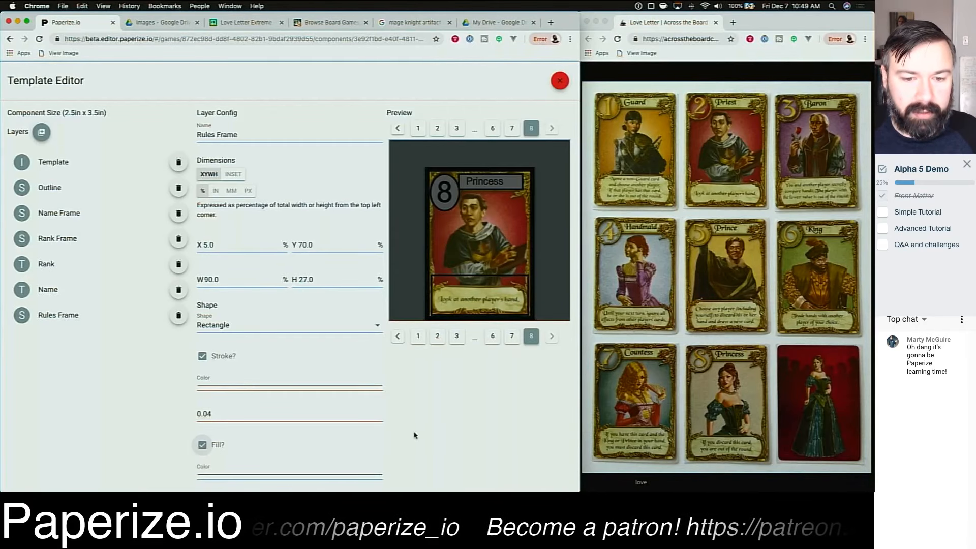
click(319, 476)
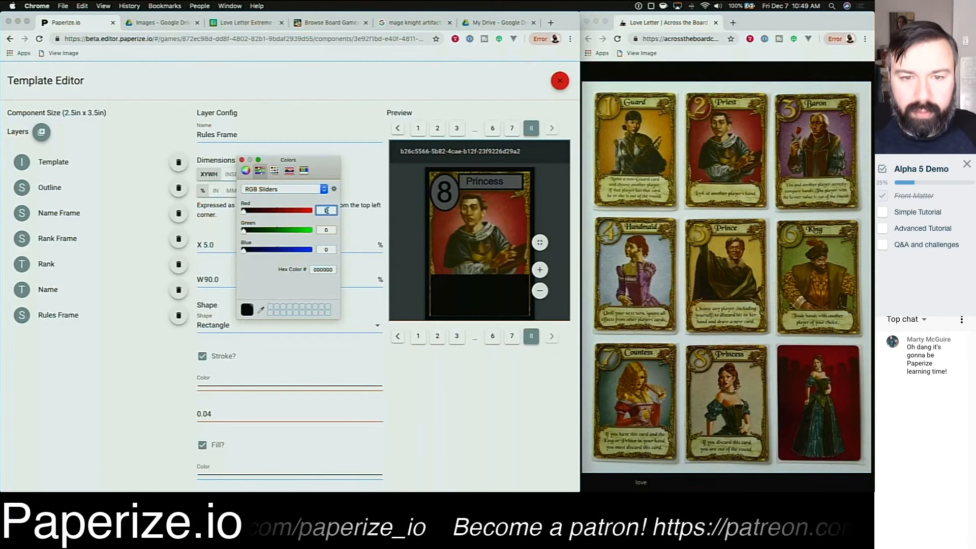
text(111)
click(326, 230)
text(1)
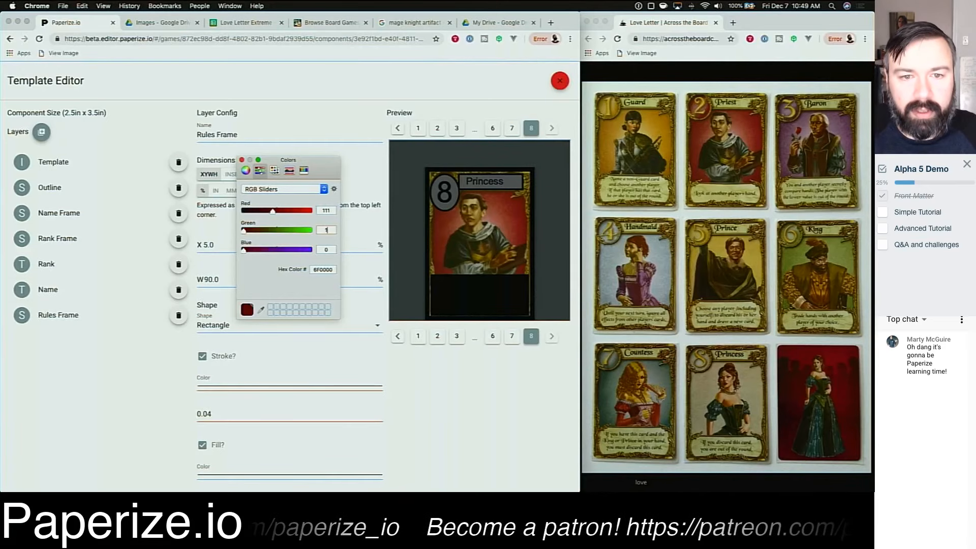
text(11)
key(Tab)
text(111)
key(Tab)
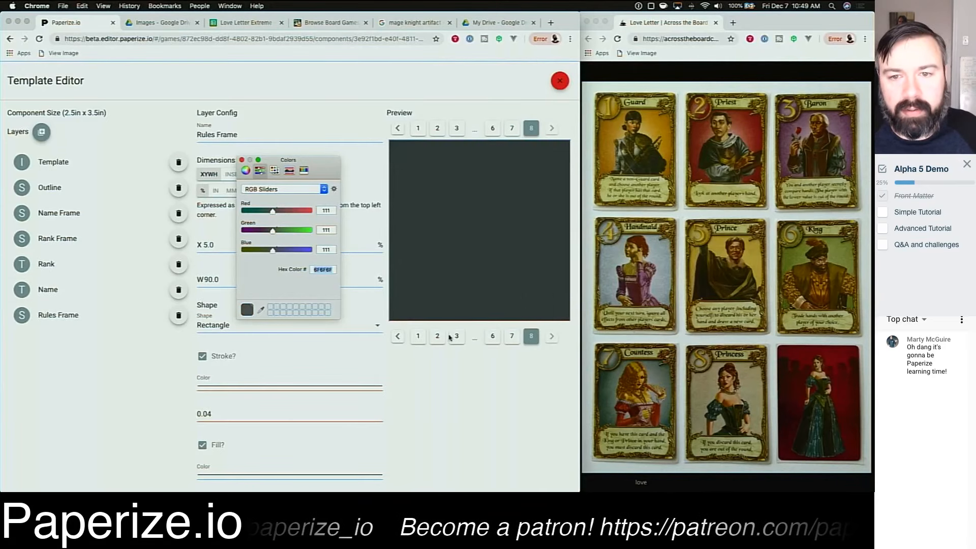
click(490, 404)
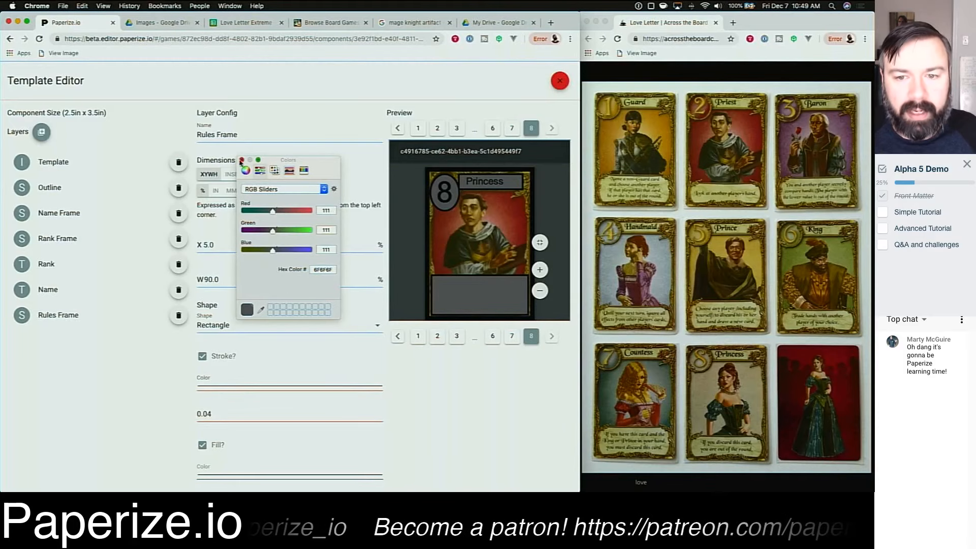
click(241, 160)
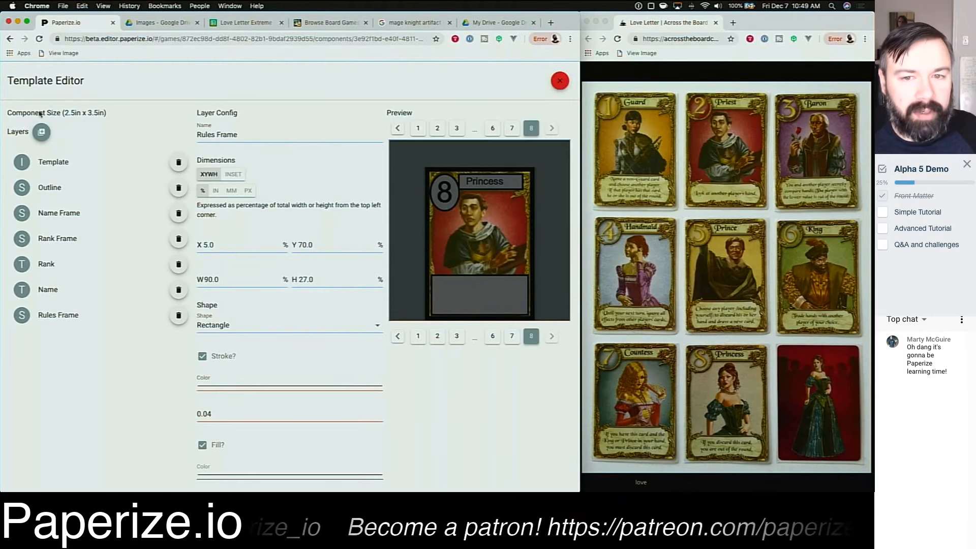
Step: Add a new text layer named Rule
click(42, 133)
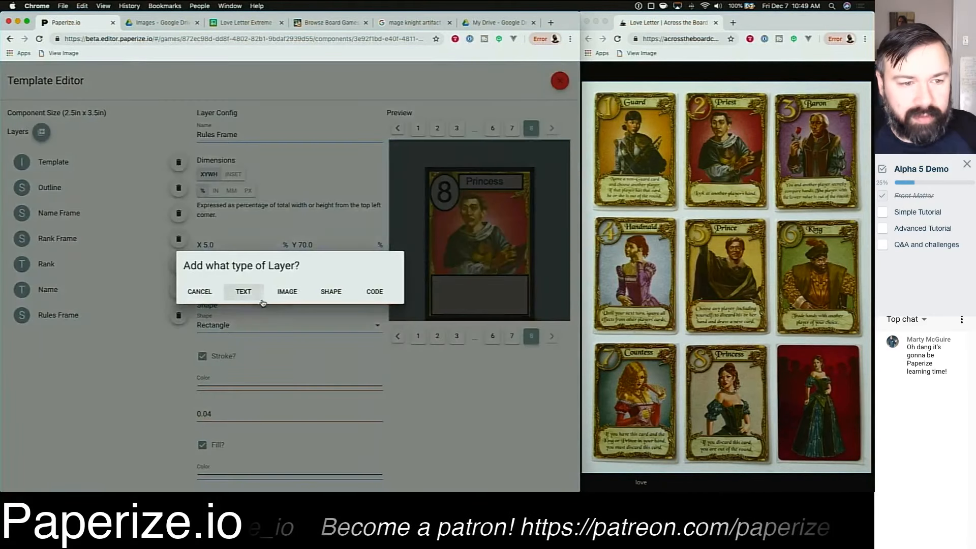
click(243, 291)
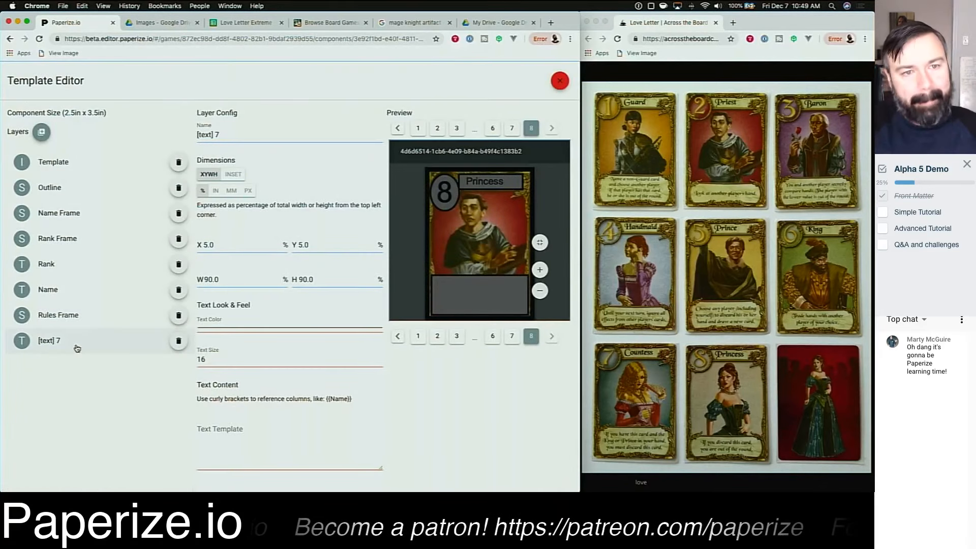
click(232, 135)
key(super+a)
text(Rule)
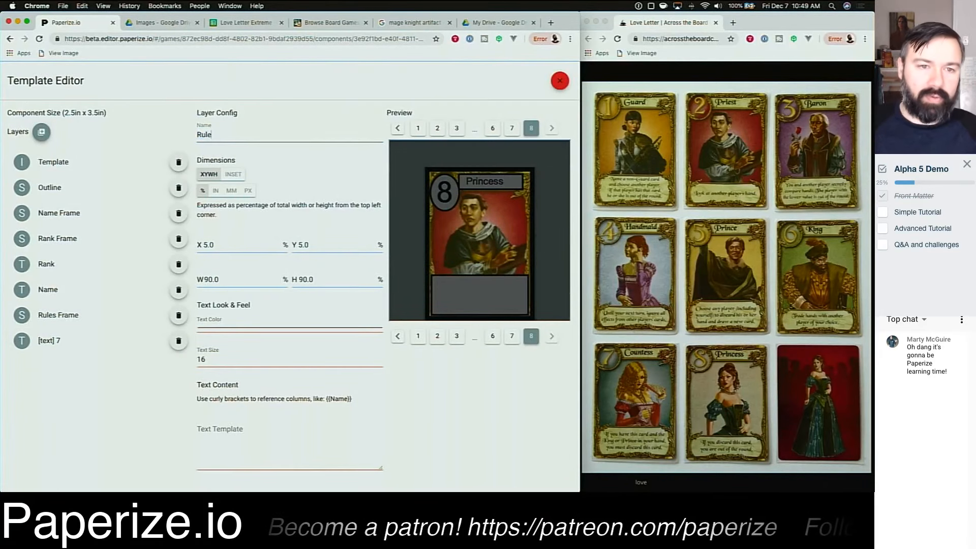
Step: Enter a four-line text template for the Rule layer: Rules Line 1 through Rules Line 4
click(271, 440)
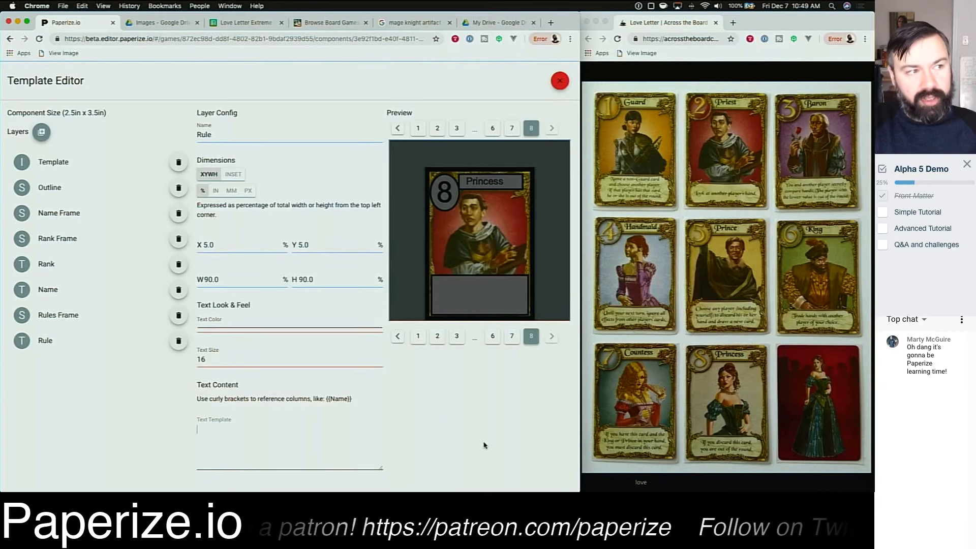
text(Rule)
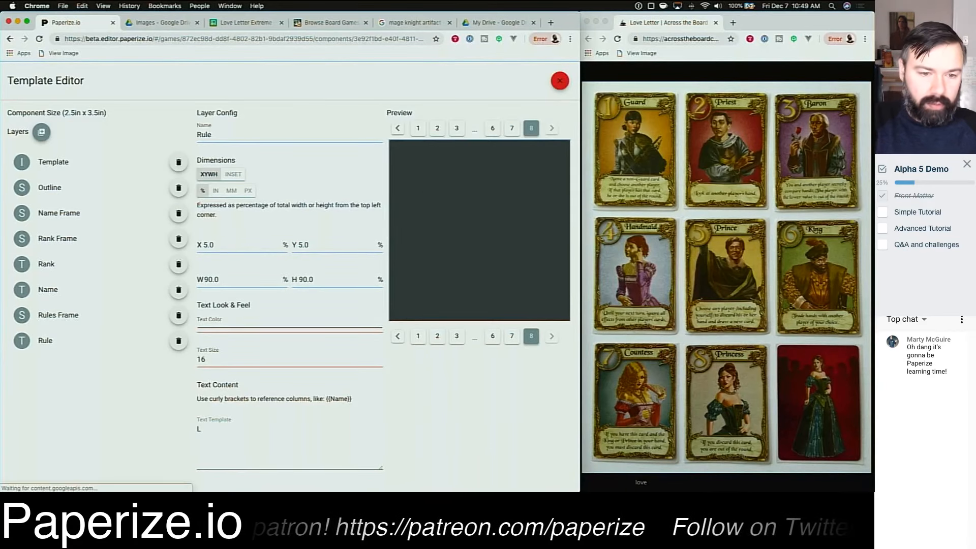
text(s Line 1)
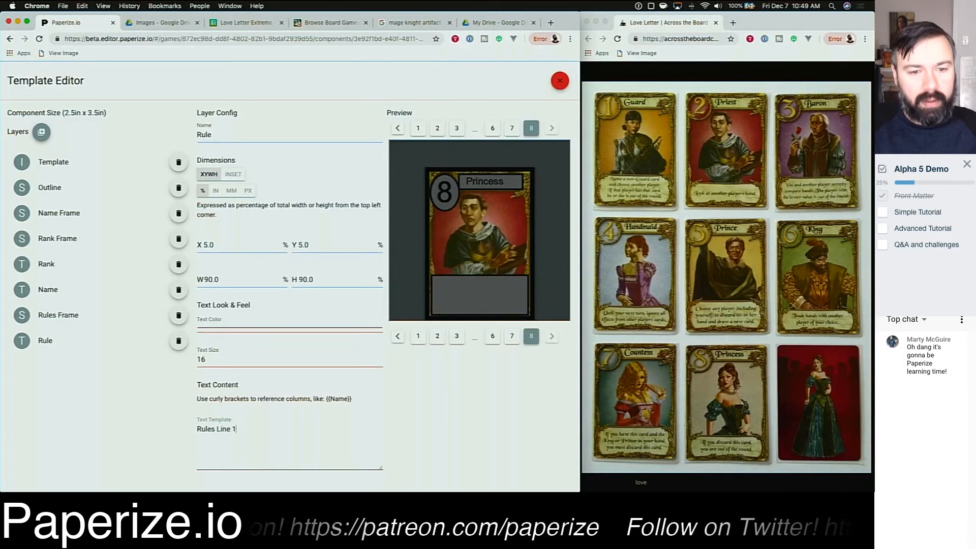
key(Return)
text(Rules Line 2)
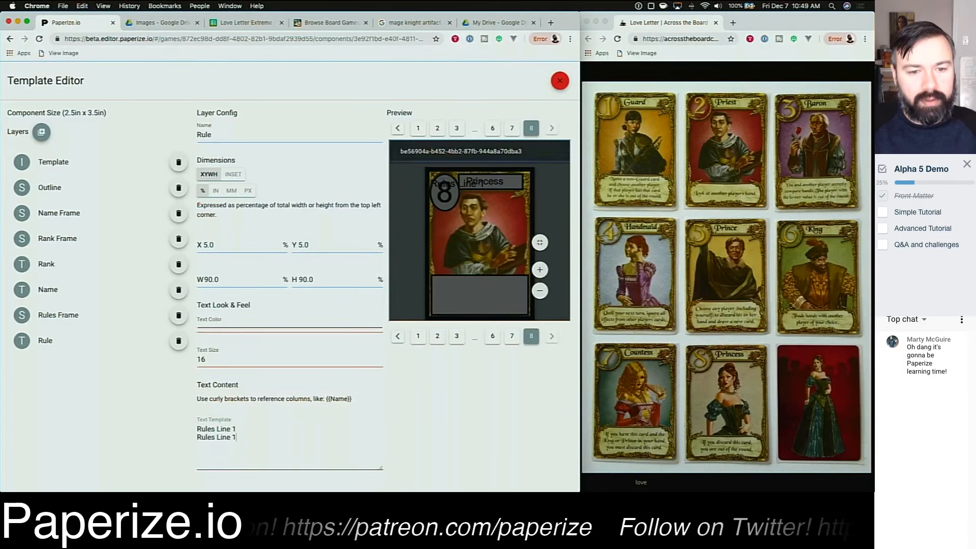
key(Return)
text(Rules Line 3 )
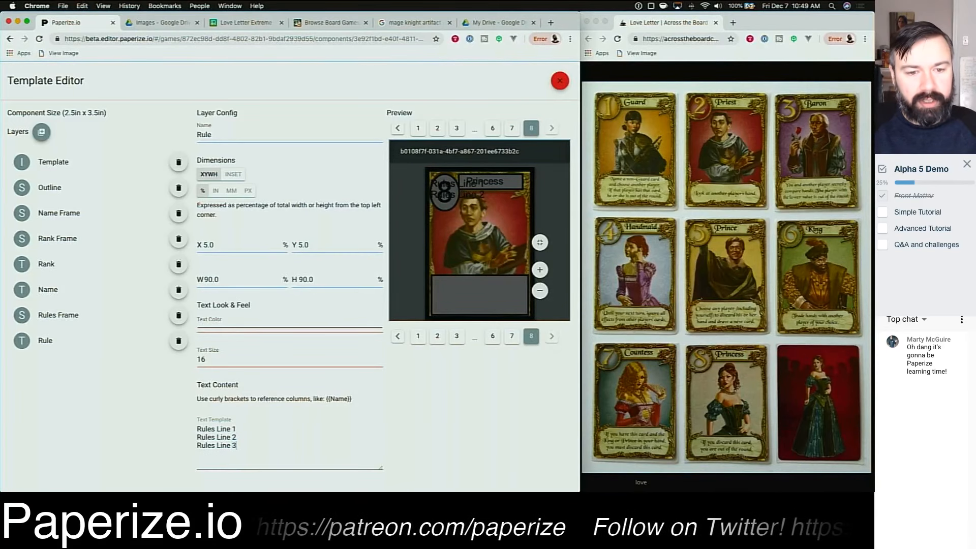
text(Rules Line 4)
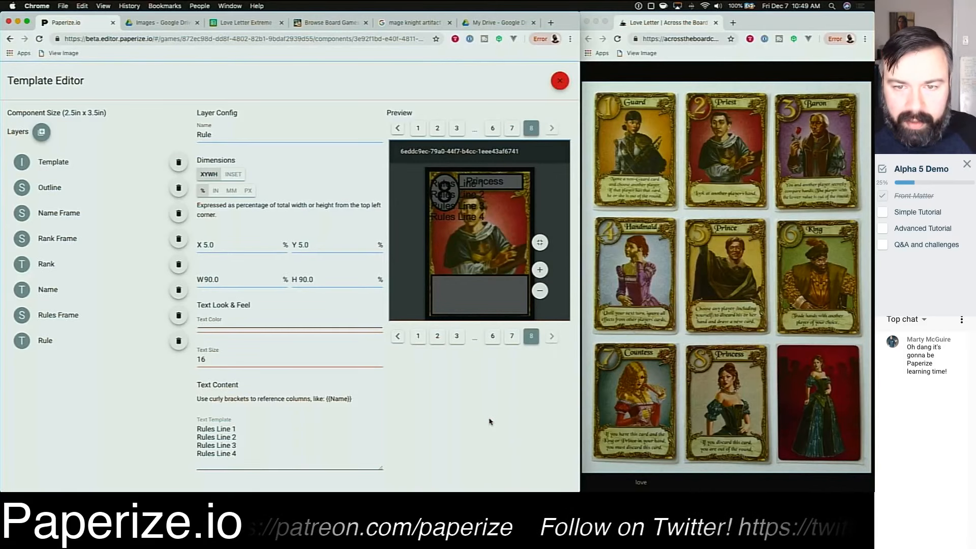
Step: Move the Rule text layer to Y 70 percent
drag(485, 216, 435, 185)
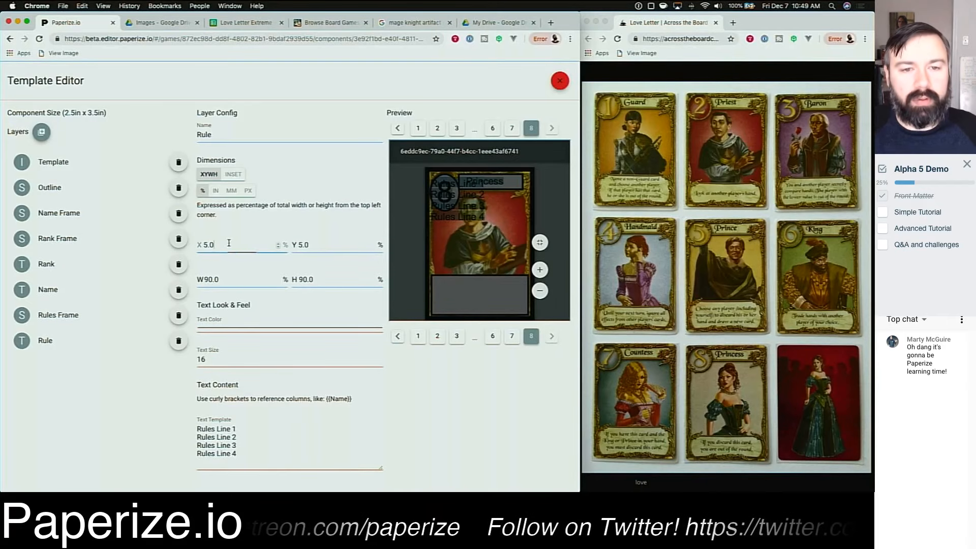
key(Tab)
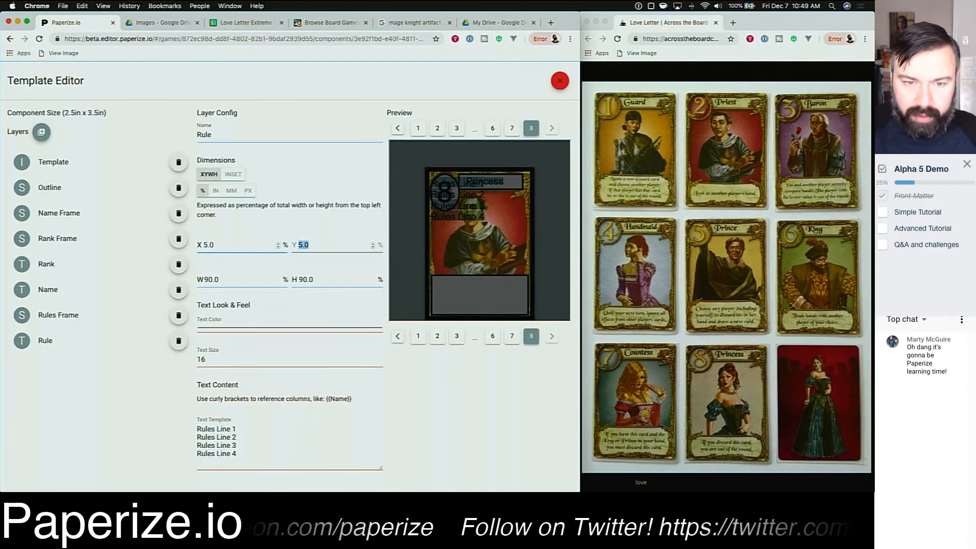
text(70.0)
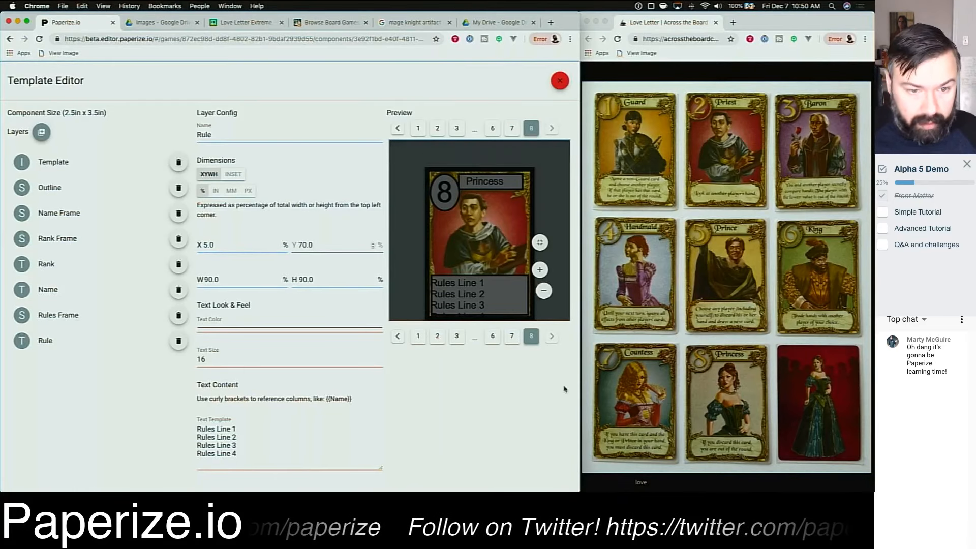
Step: Set the Rule layer's text size to 12
click(248, 361)
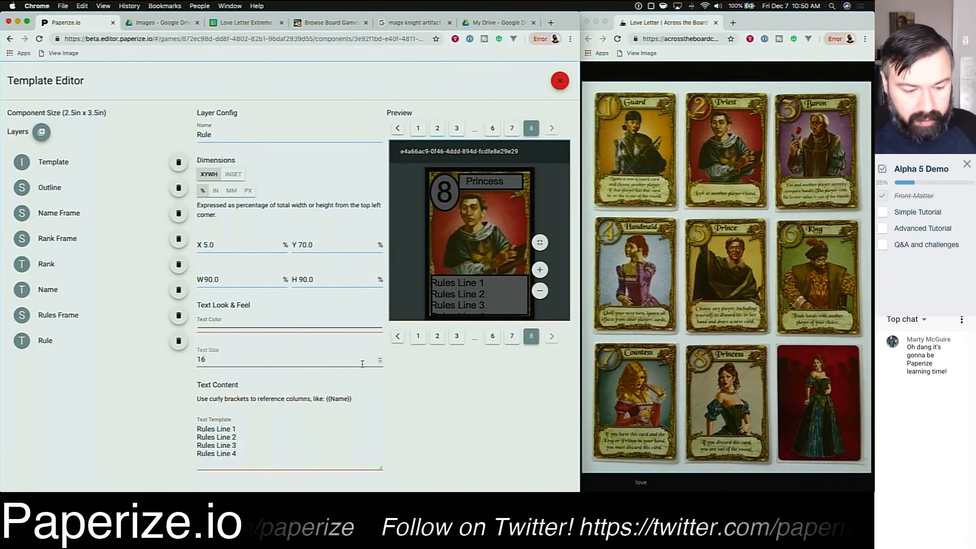
text(2)
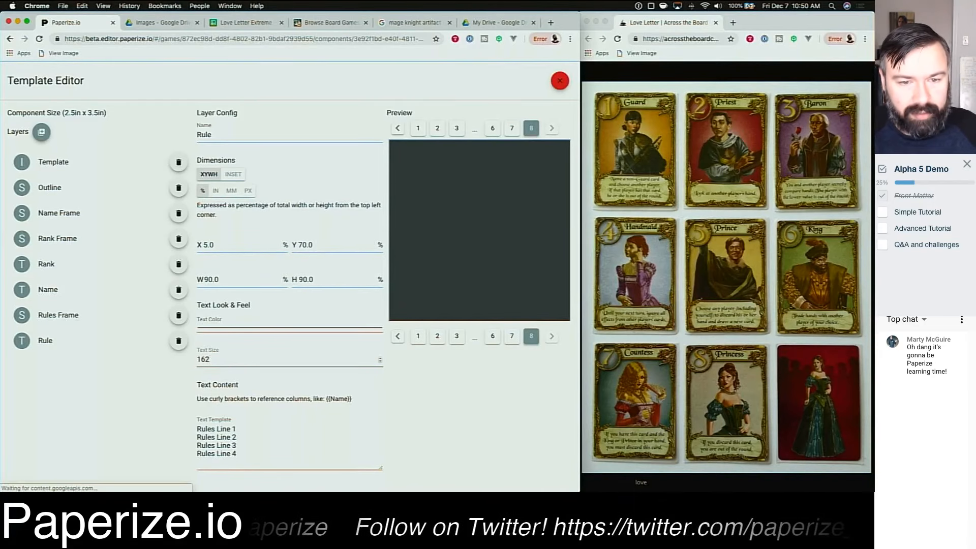
key(BackSpace)
key(BackSpace)
text(2)
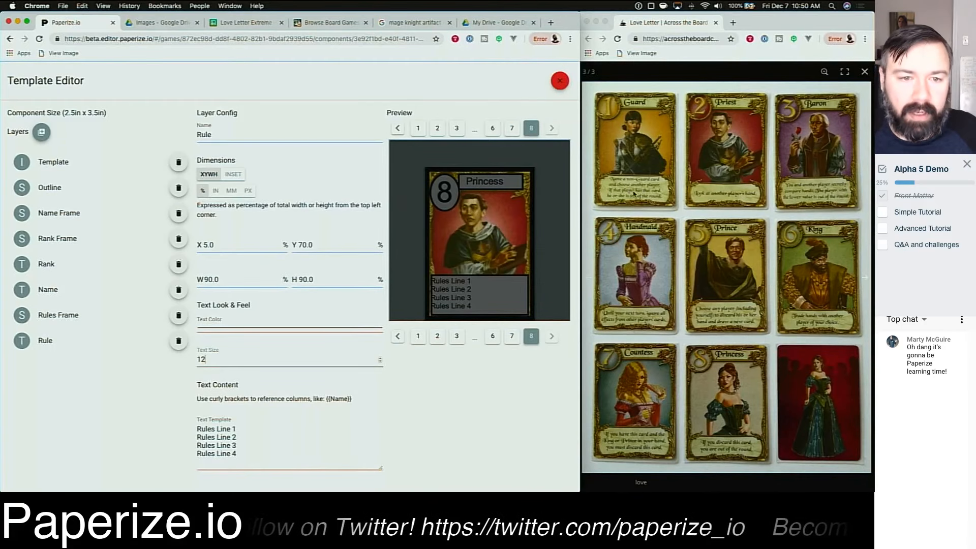
Step: Set the Rule layer's X position to 12 percent
click(230, 243)
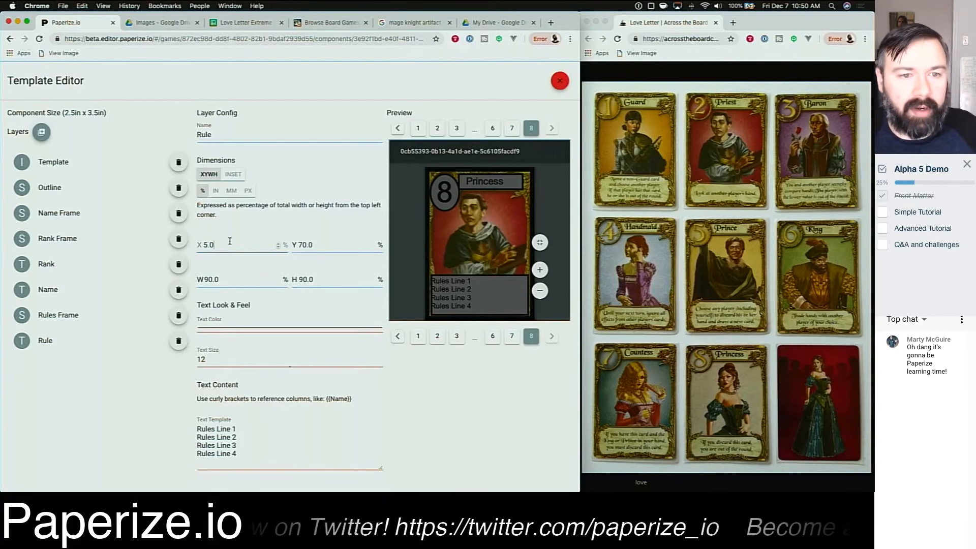
text(1)
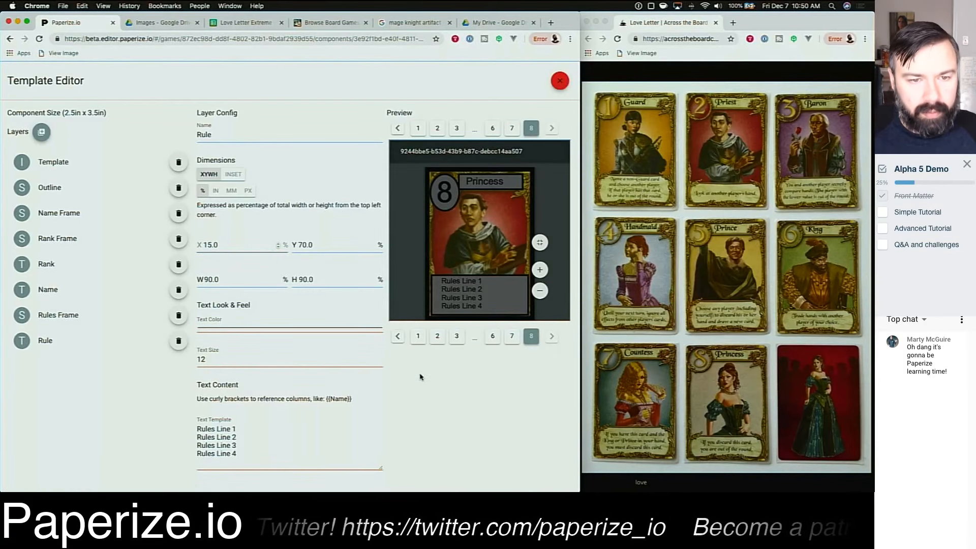
key(shift+Right)
text(2)
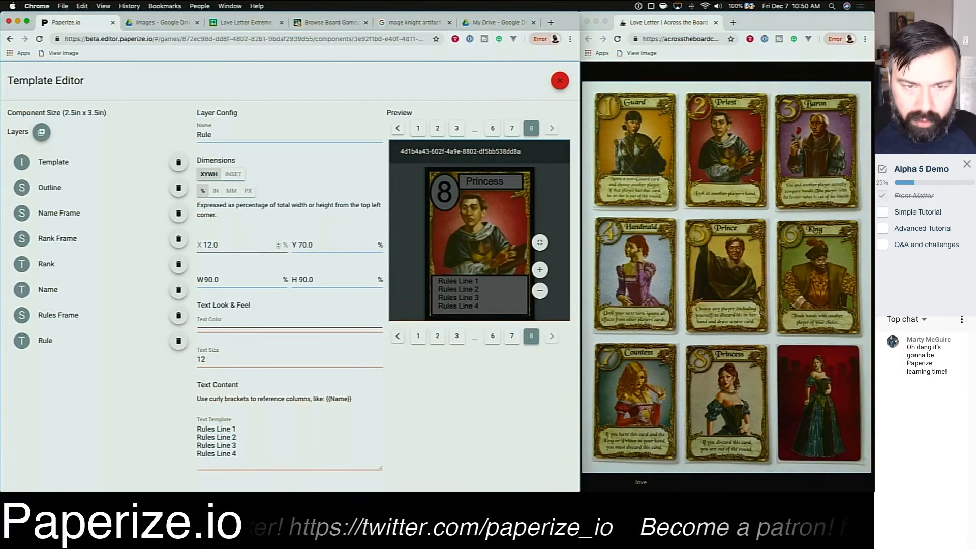
Step: Edit the Rule text template so the first line reads Rules Line 1 Rules Line 1 Rules Line 2, removing the old second line
click(282, 436)
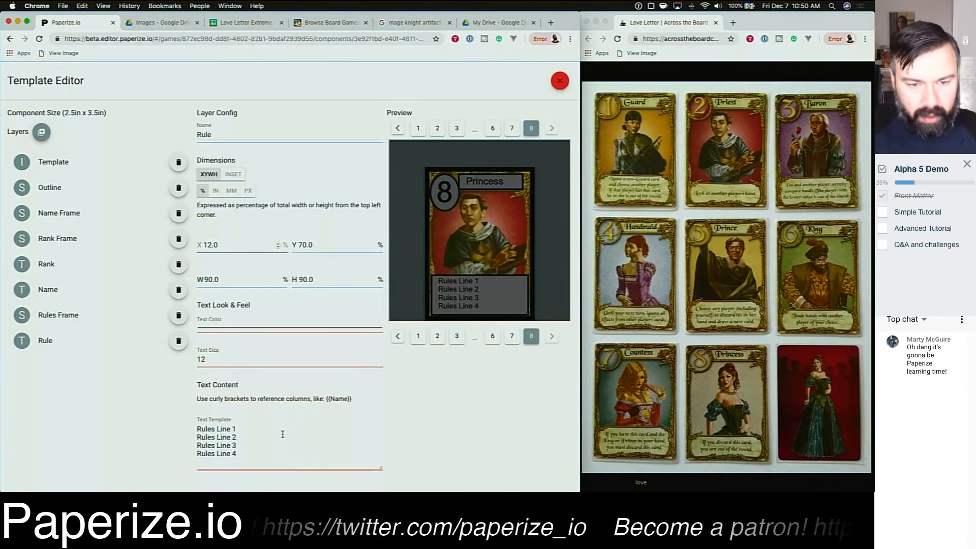
key(Up)
key(super+shift+Left)
key(super+c)
key(Right)
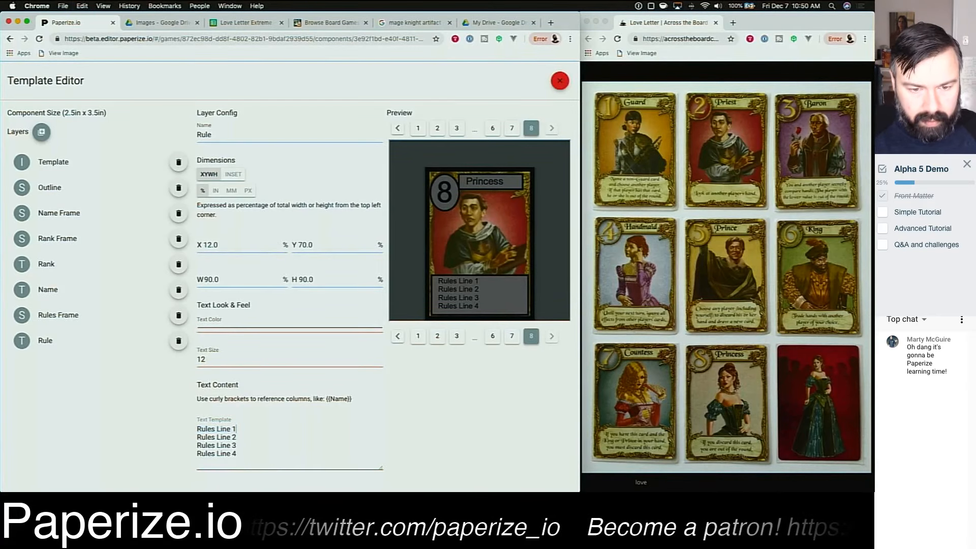
key(super+v)
key(super+v)
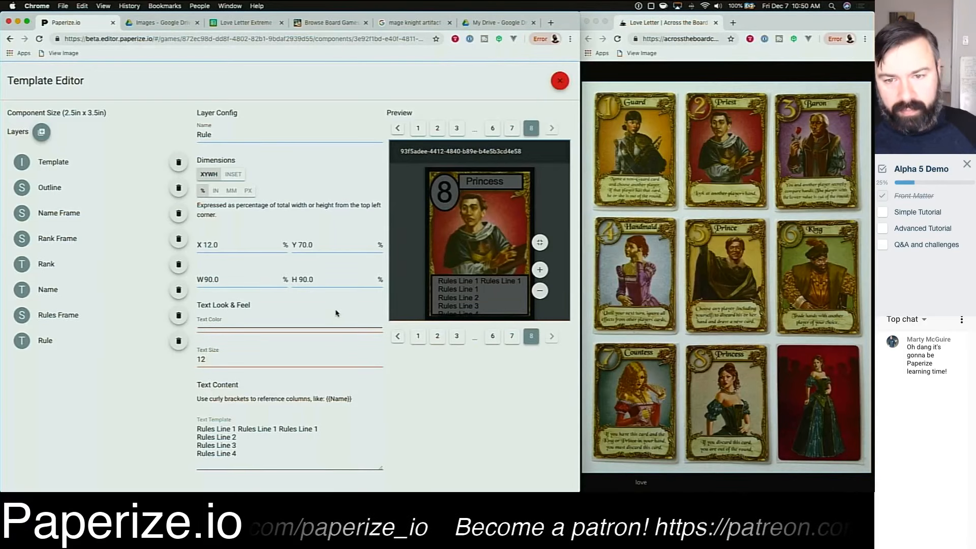
click(334, 429)
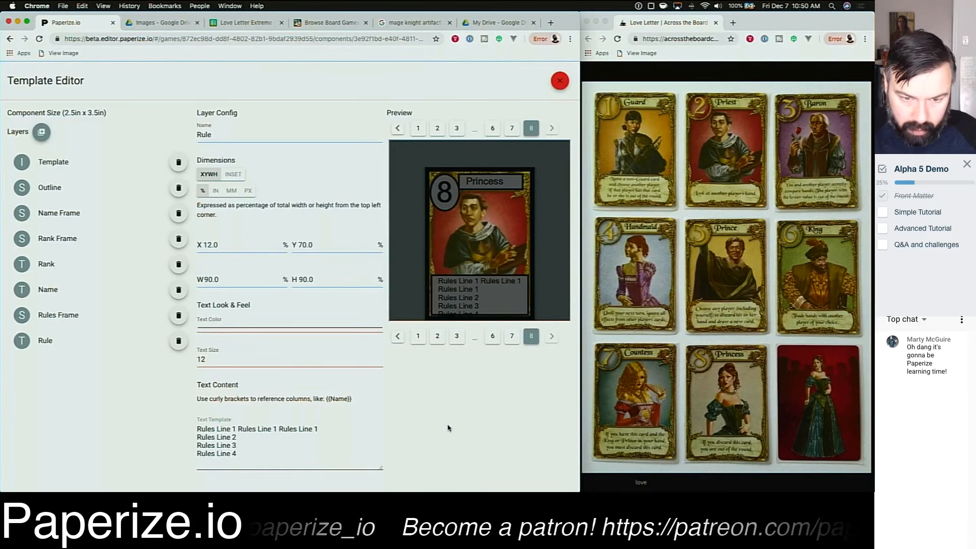
key(shift+Left)
text(2)
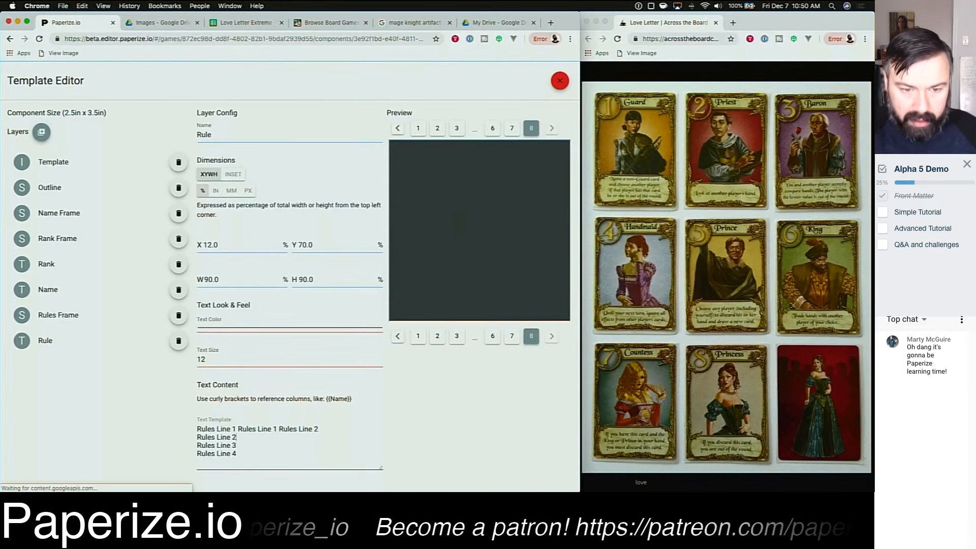
key(shift+Down)
key(BackSpace)
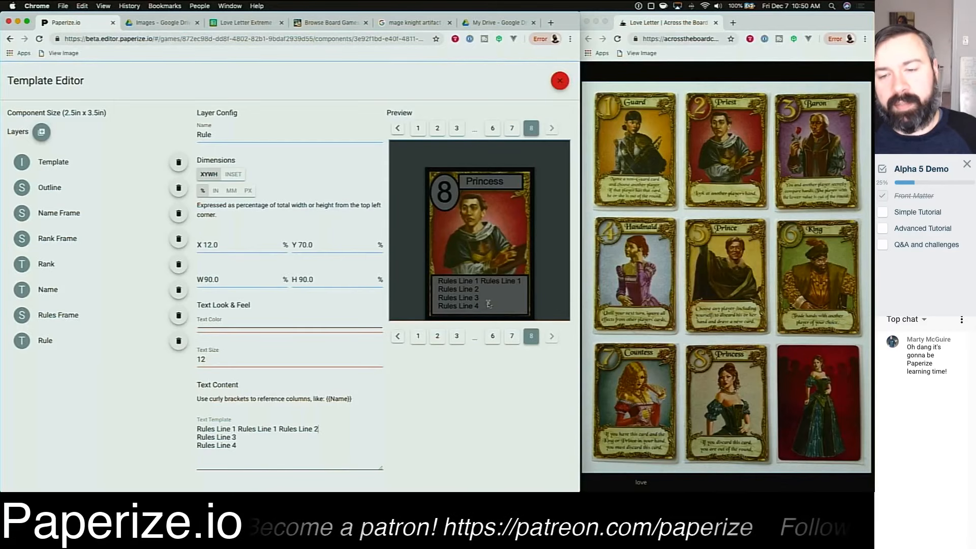
Step: Set the Rule layer's X position to 10 percent
mouse_move(495, 263)
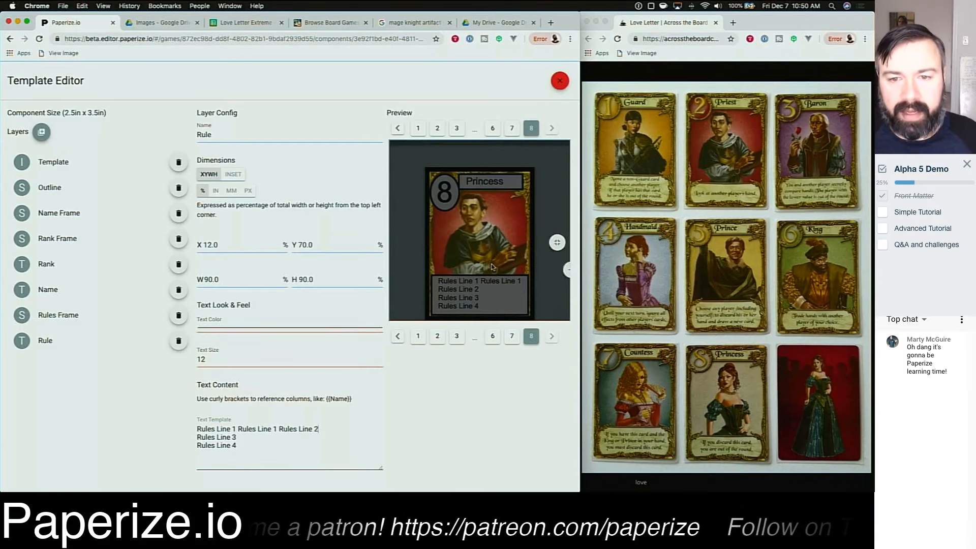
drag(438, 282, 522, 281)
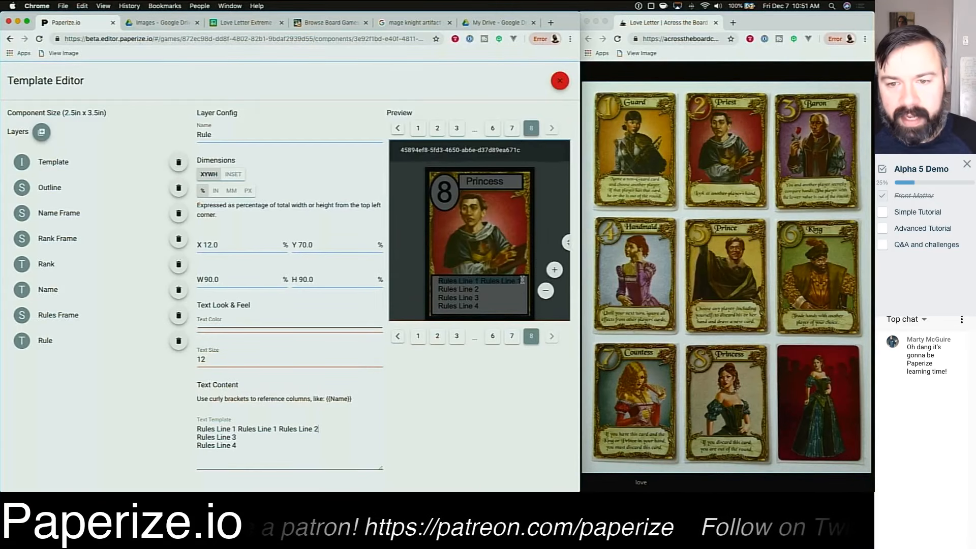
click(500, 294)
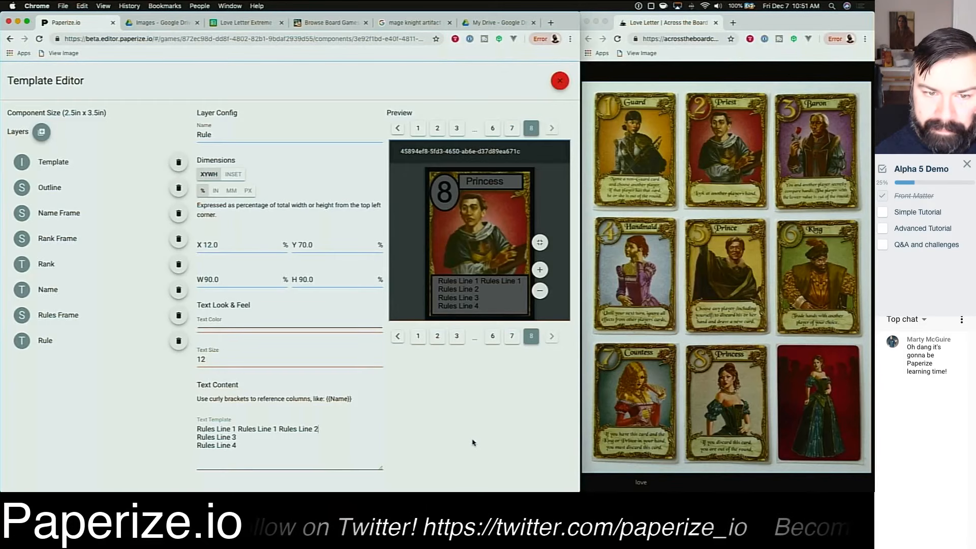
click(240, 243)
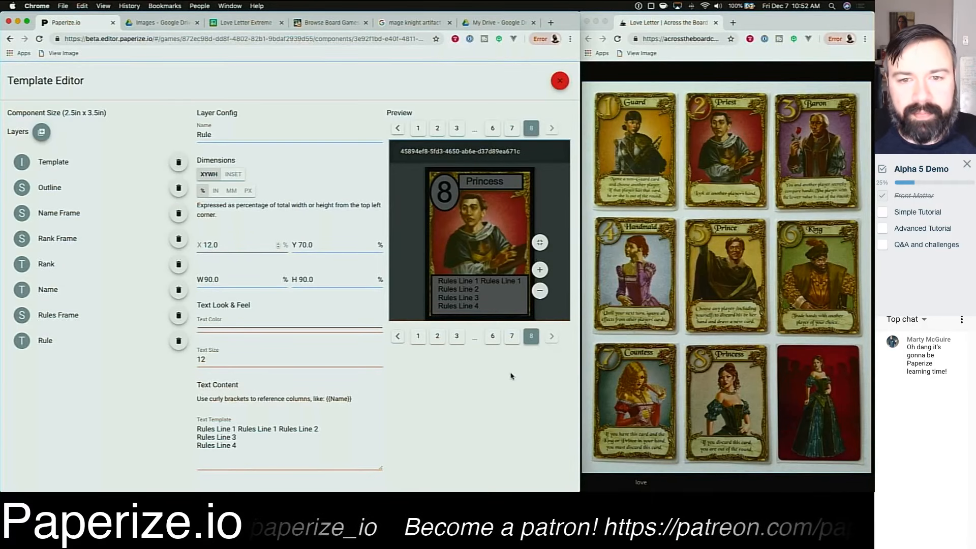
key(BackSpace)
text(0)
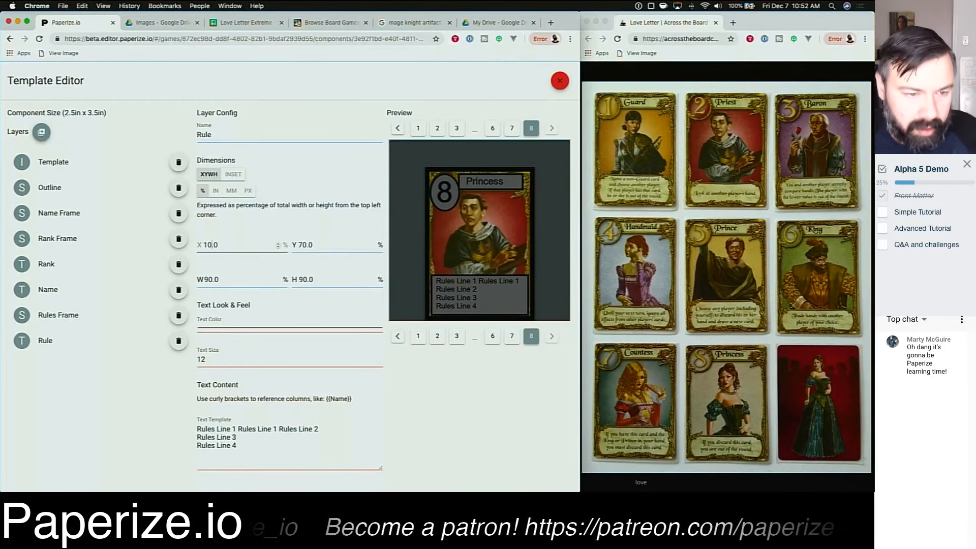
Step: Select the Rules Frame layer and set its X to 3.5 percent and width to 93 percent
click(89, 314)
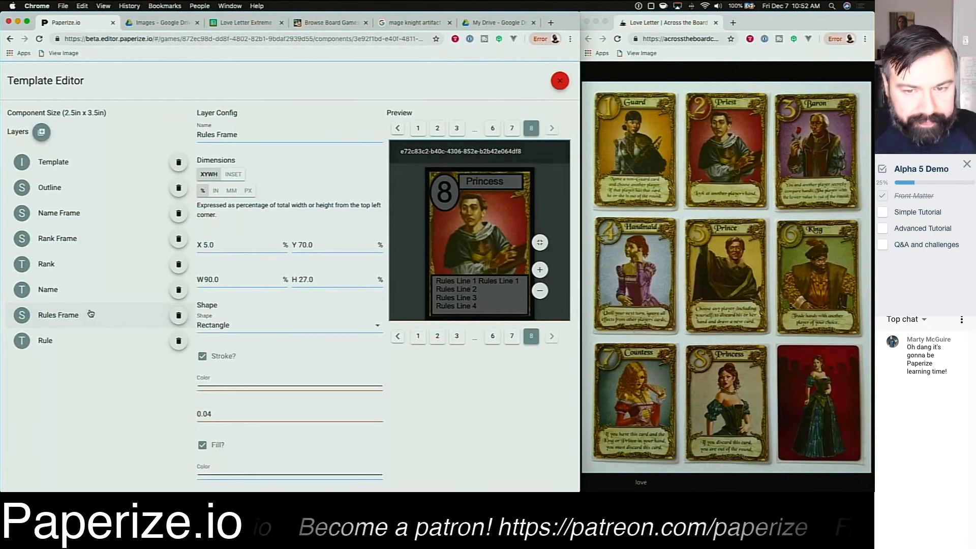
key(shift+Right)
text(4)
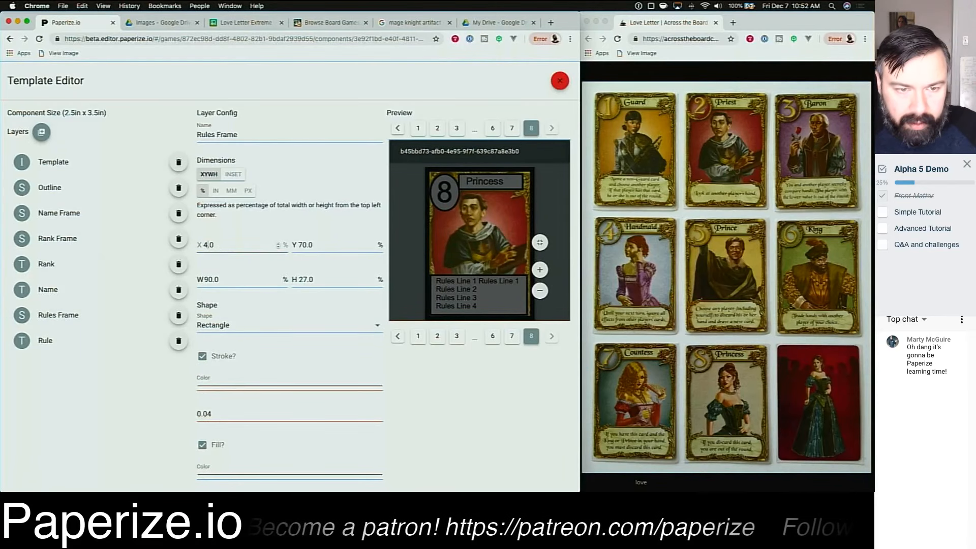
key(shift+Left)
text(3)
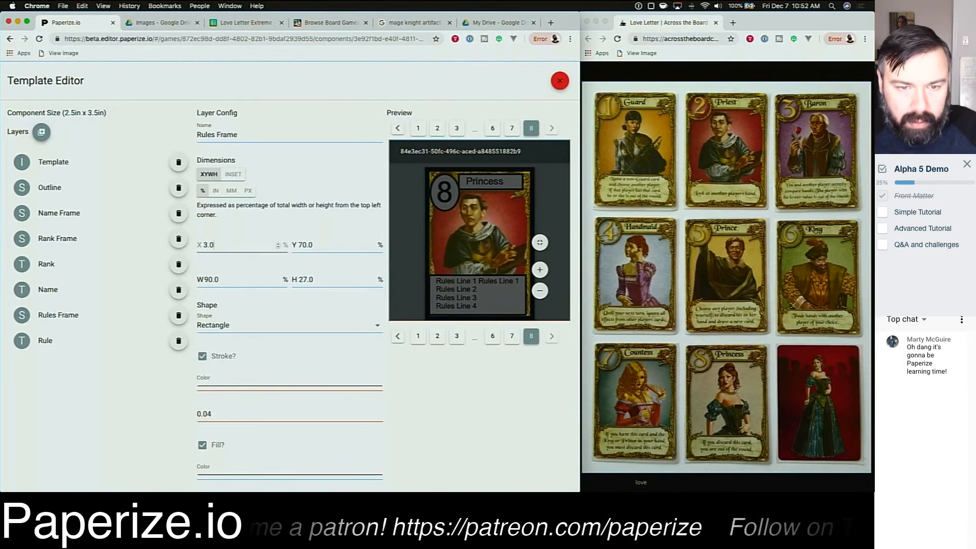
key(shift+Left)
text(5)
key(Tab)
key(Tab)
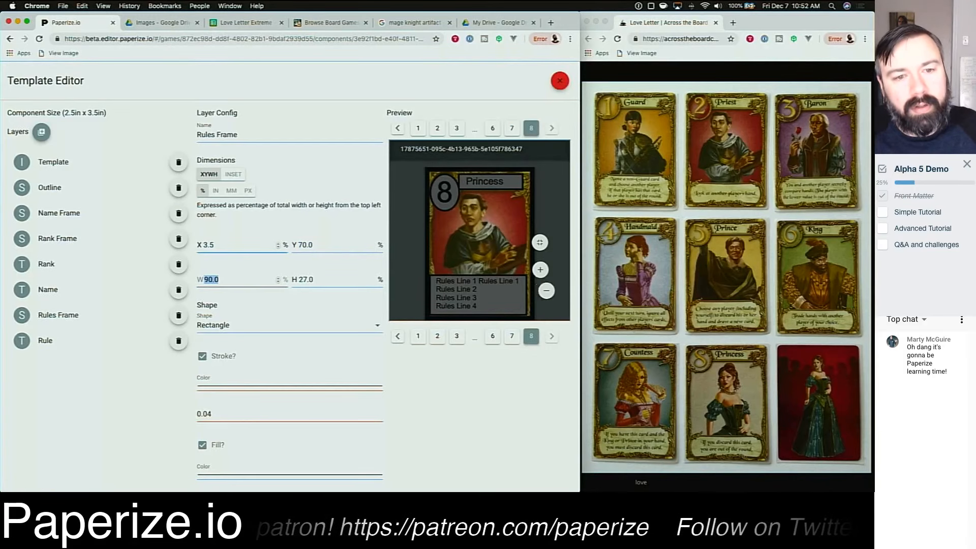
key(Right)
key(Delete)
text(3)
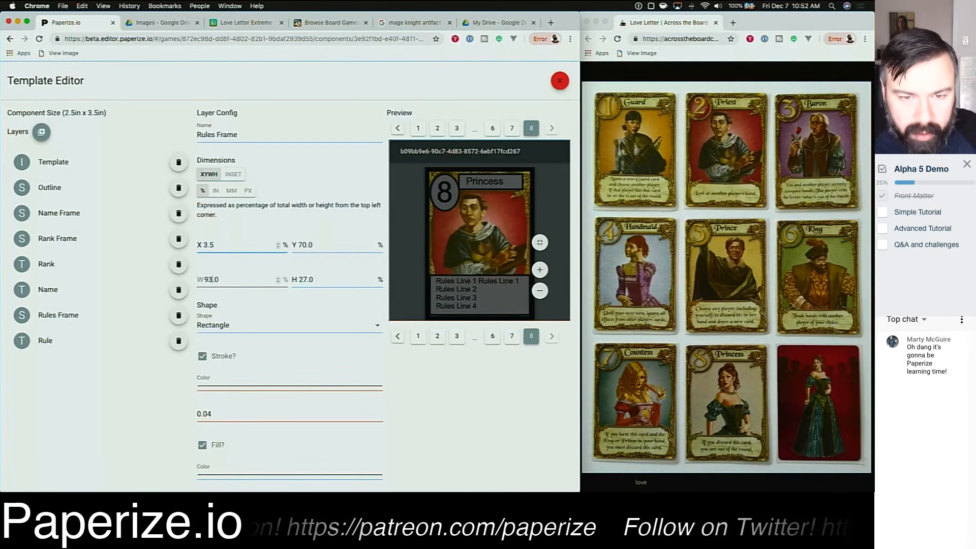
Step: Nudge the Rules Frame layer's Y position up to 71 percent
click(319, 246)
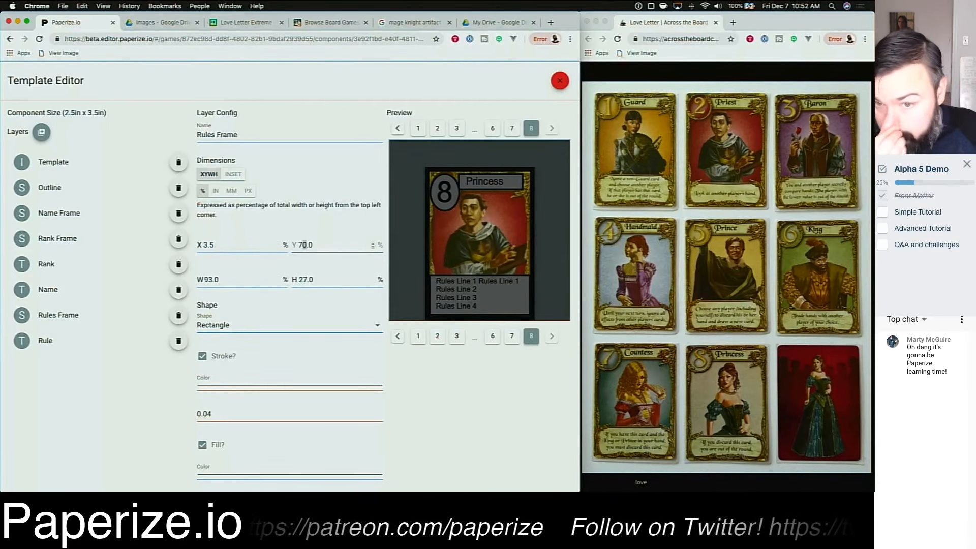
key(Up)
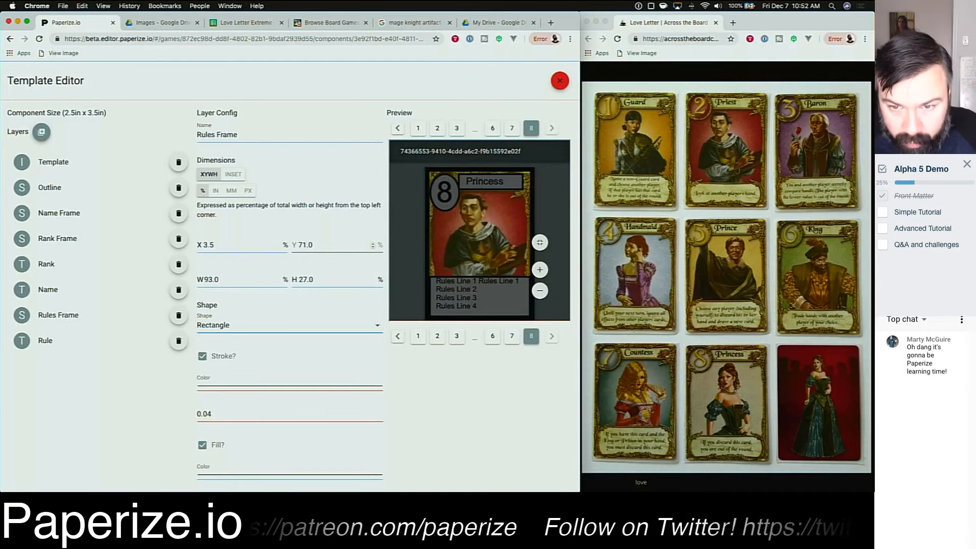
scroll(411, 277, down, 1)
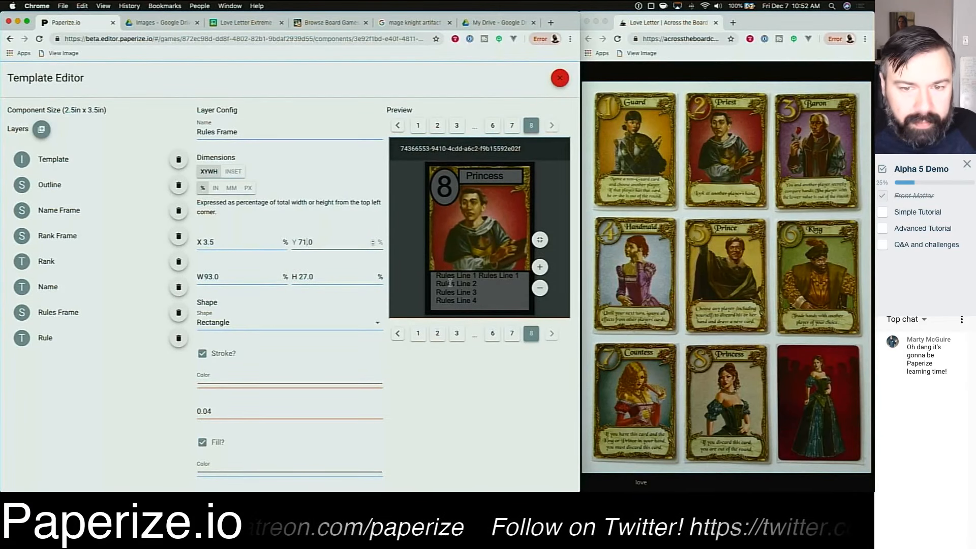
Step: Select the Rule layer and set its Y position to 71.5 percent
click(60, 342)
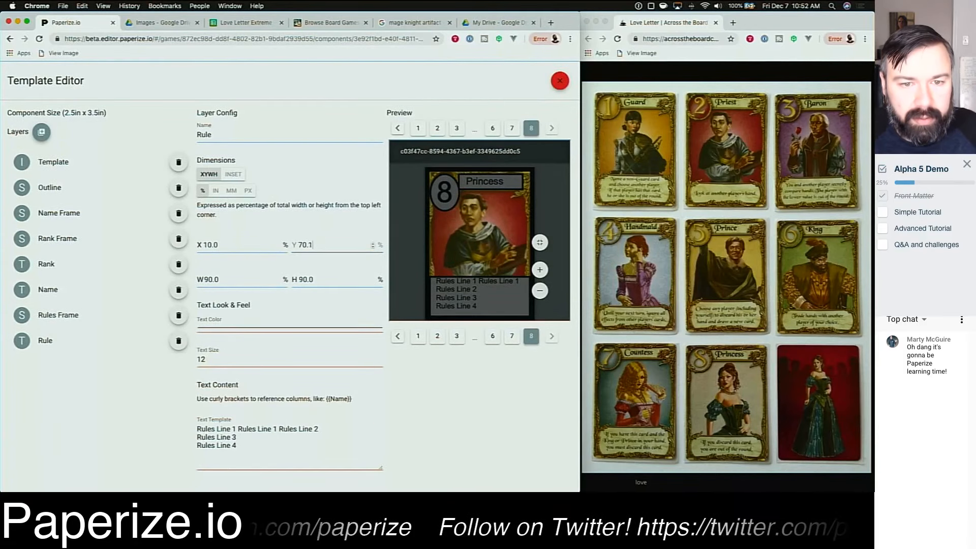
key(BackSpace)
key(BackSpace)
key(BackSpace)
text(1.0)
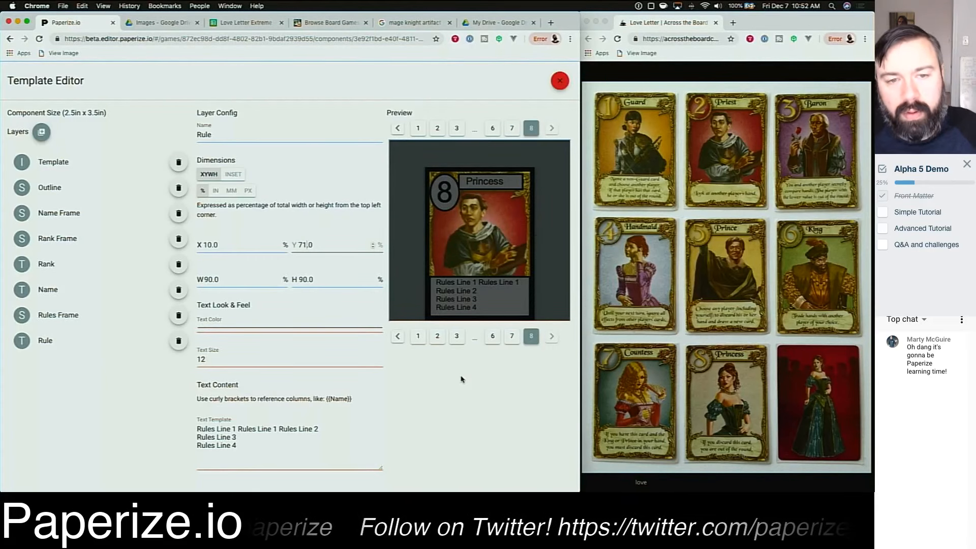
key(BackSpace)
text(5)
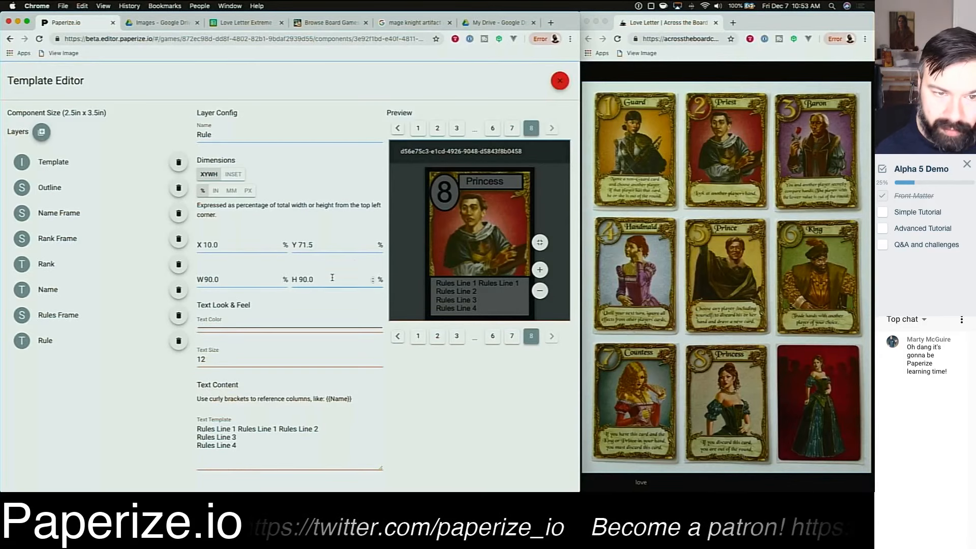
Step: Switch the Rule layer to inset dimensions, set the bottom inset to 0 percent, and return to XYWH mode
click(228, 176)
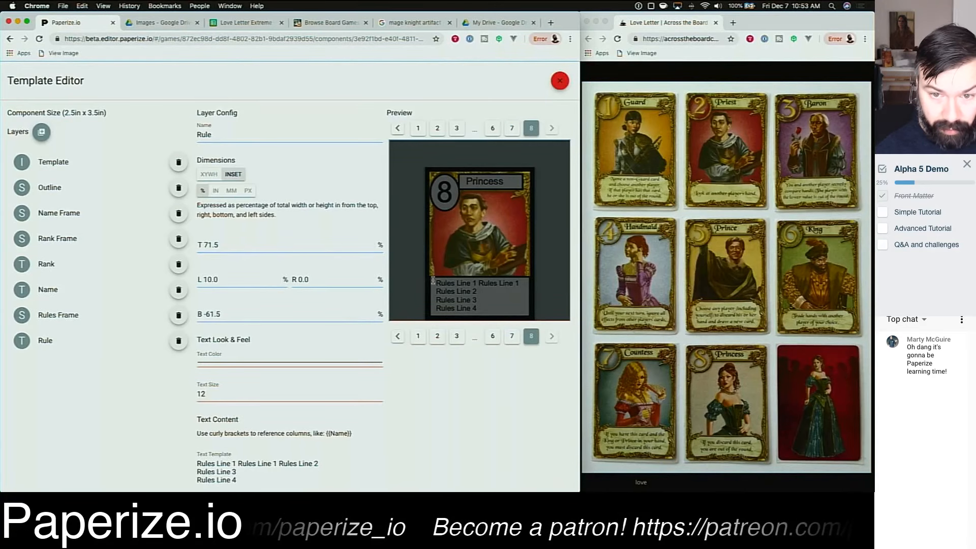
mouse_move(439, 265)
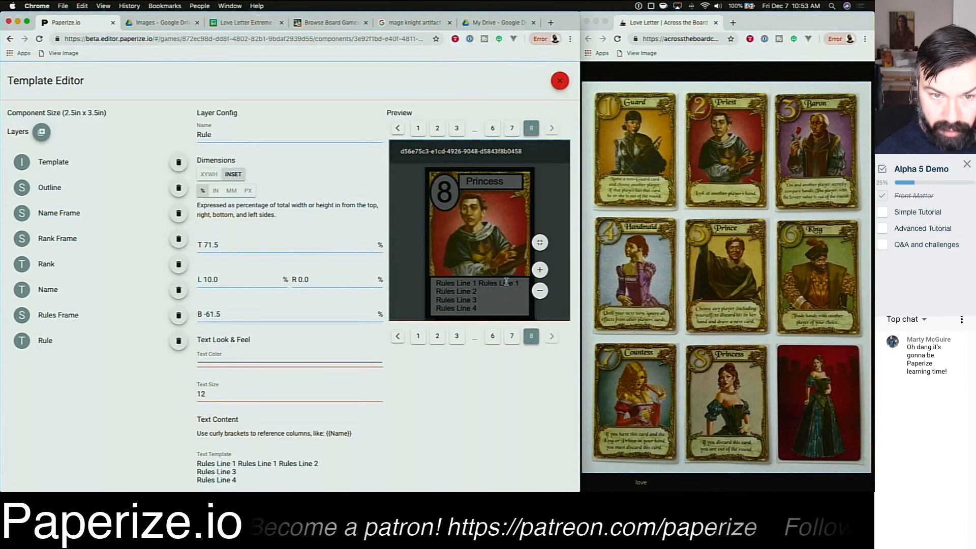
click(204, 175)
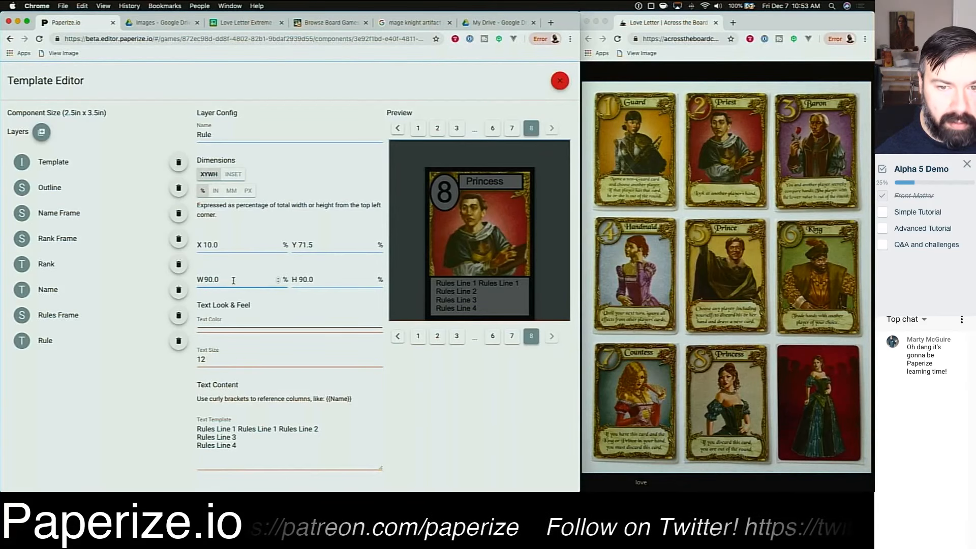
click(239, 174)
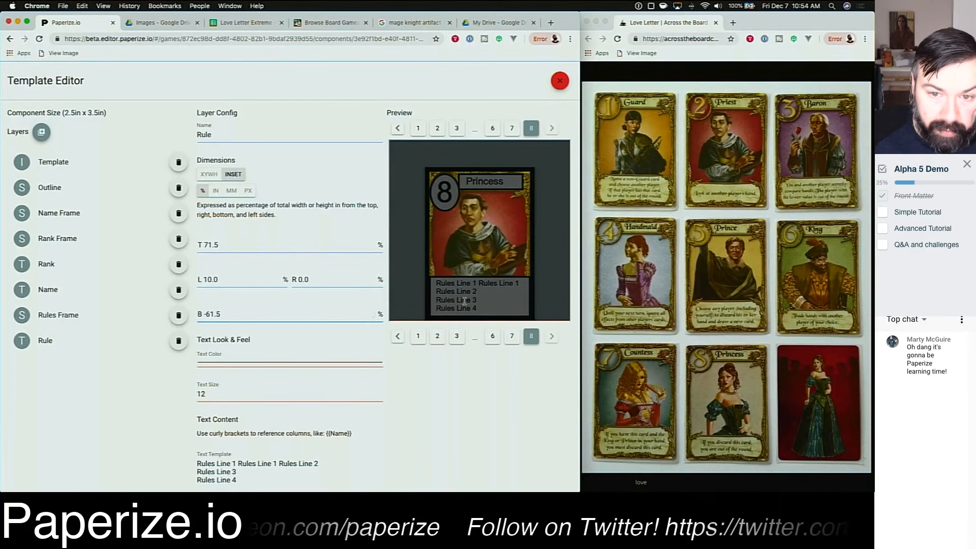
mouse_move(441, 317)
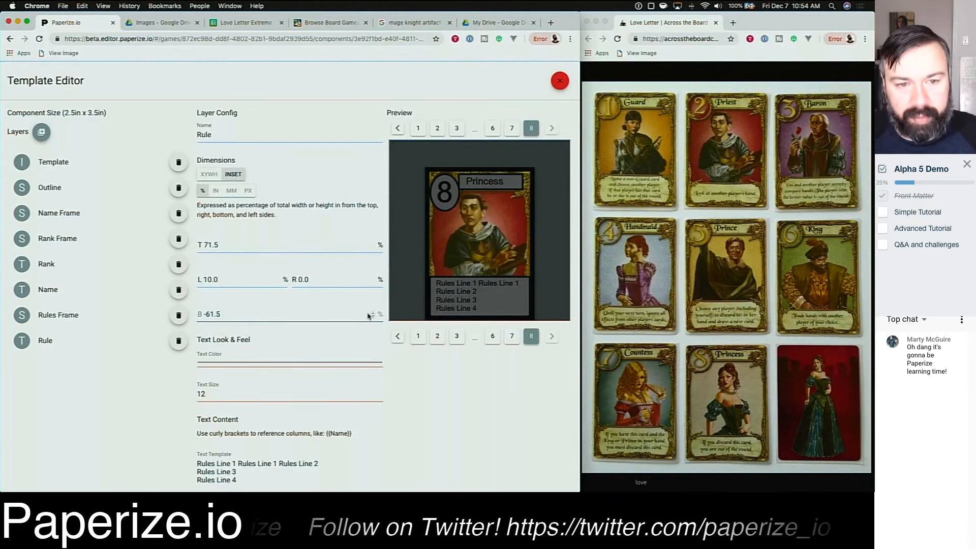
key(super+a)
text(0)
key(Tab)
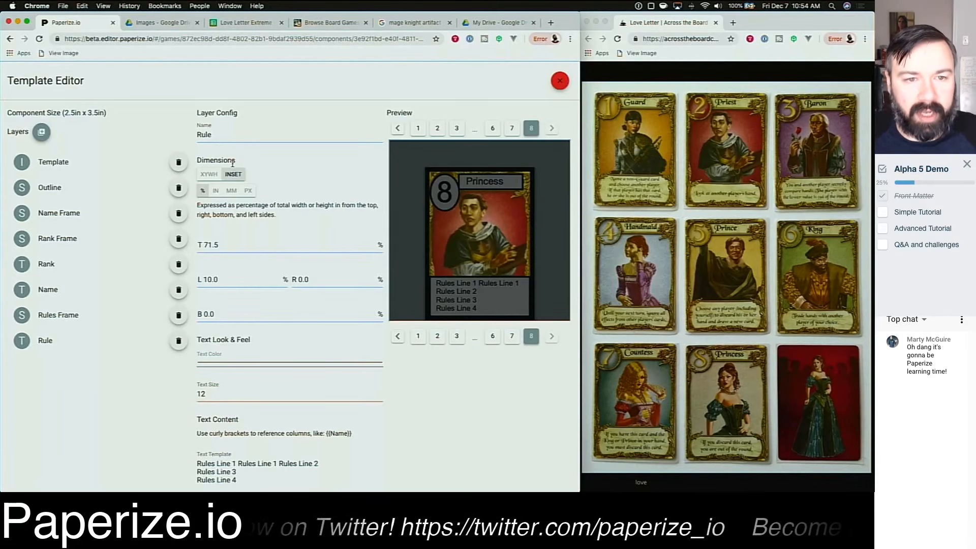
click(213, 176)
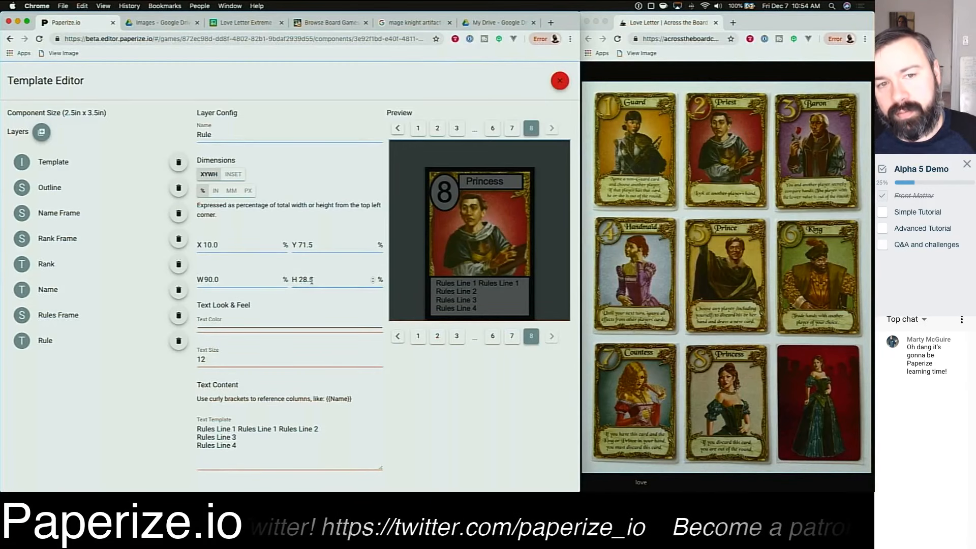
Step: Toggle the Rule layer between inset and XYWH dimension modes to compare their values
click(228, 175)
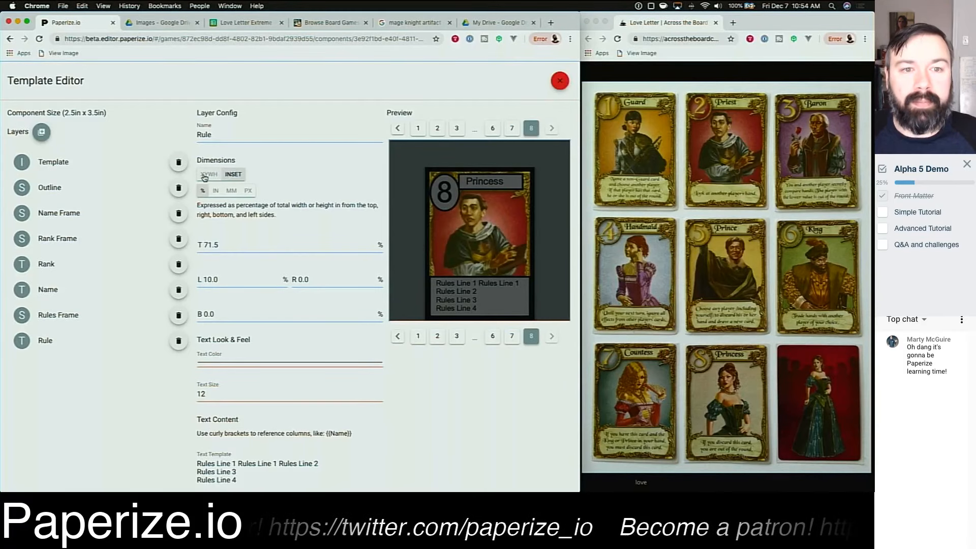
click(201, 176)
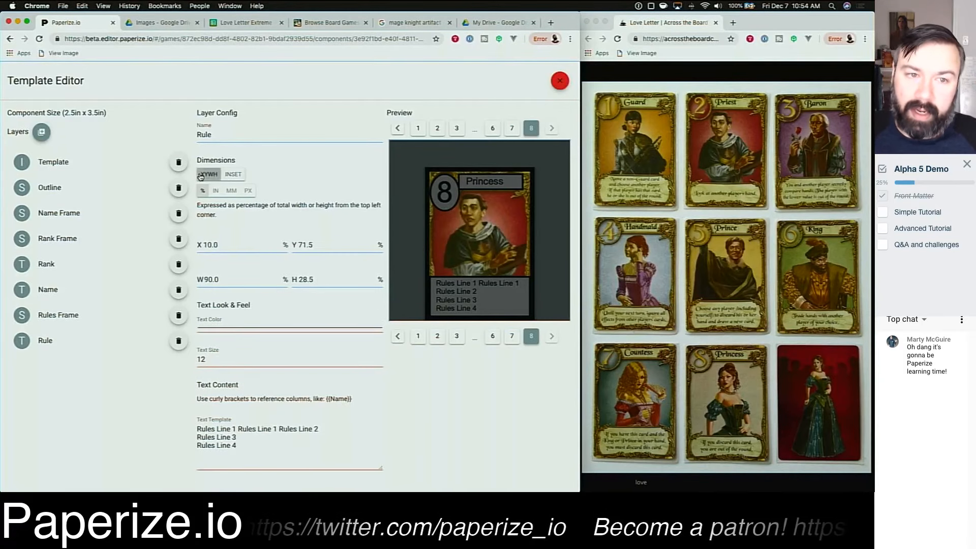
click(239, 177)
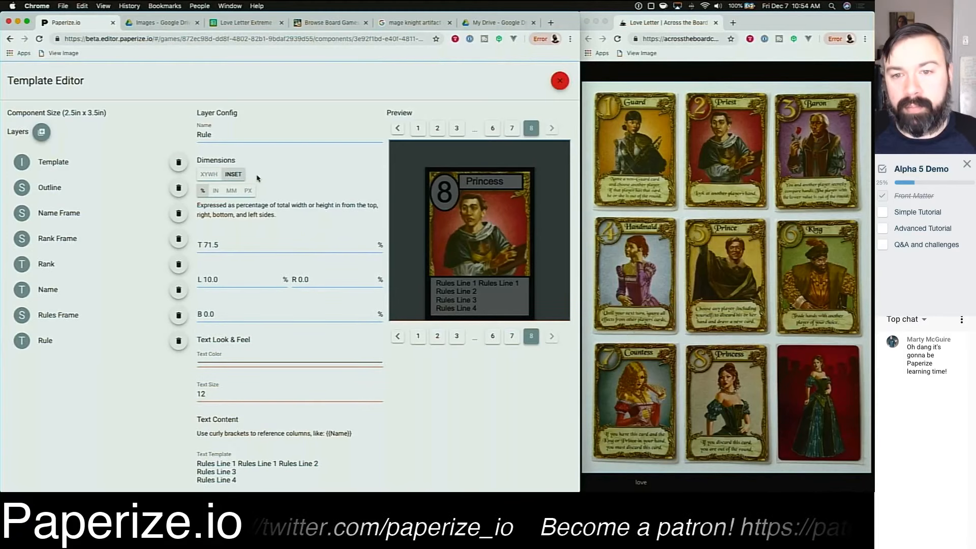
click(208, 175)
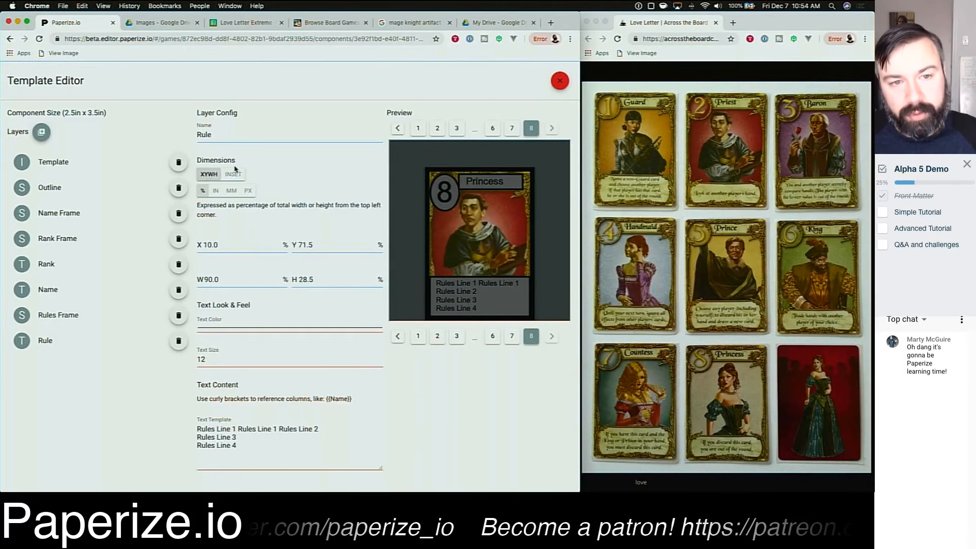
Step: Switch the Rule layer's dimension units to inches
click(216, 193)
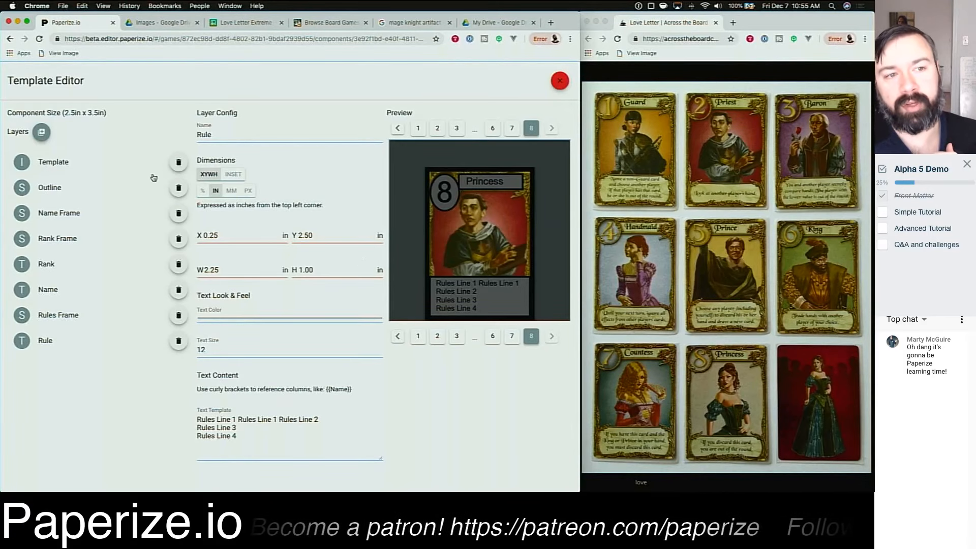
drag(44, 112, 118, 115)
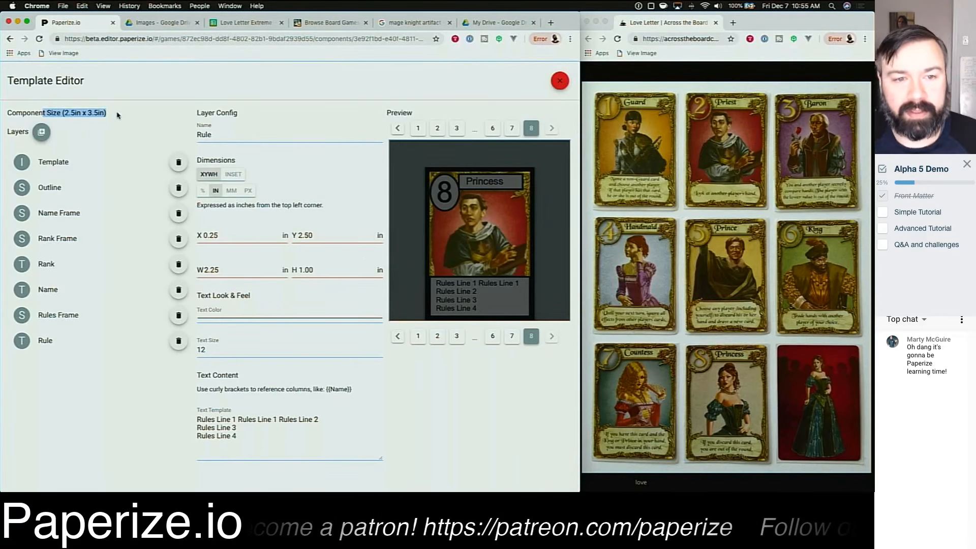
Step: Cycle the Rule layer's dimension units through millimetres and pixels, ending back on percent
click(118, 113)
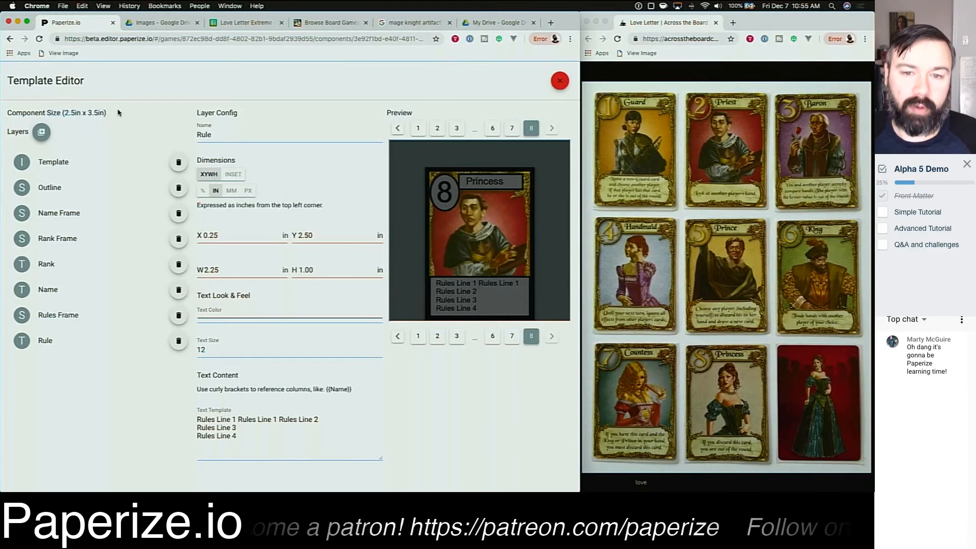
double_click(210, 235)
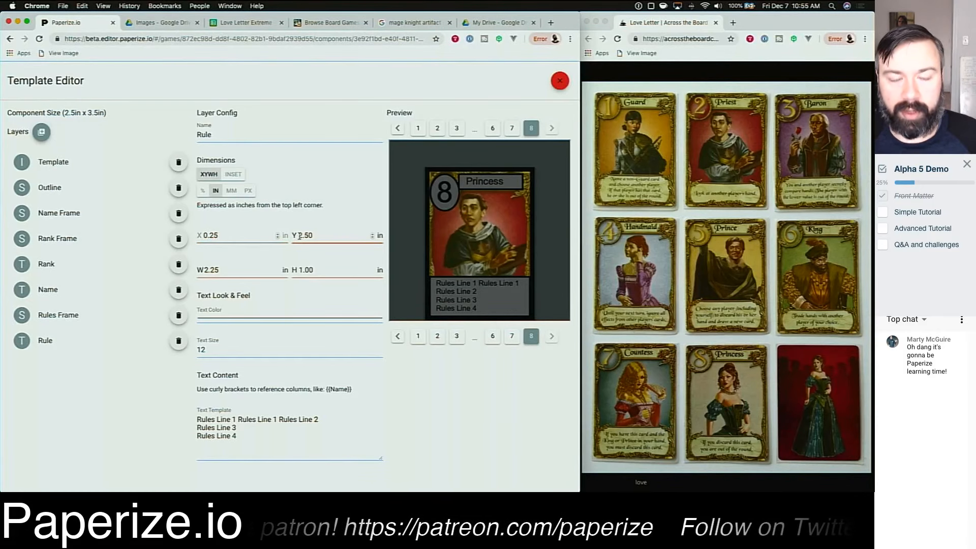
double_click(317, 235)
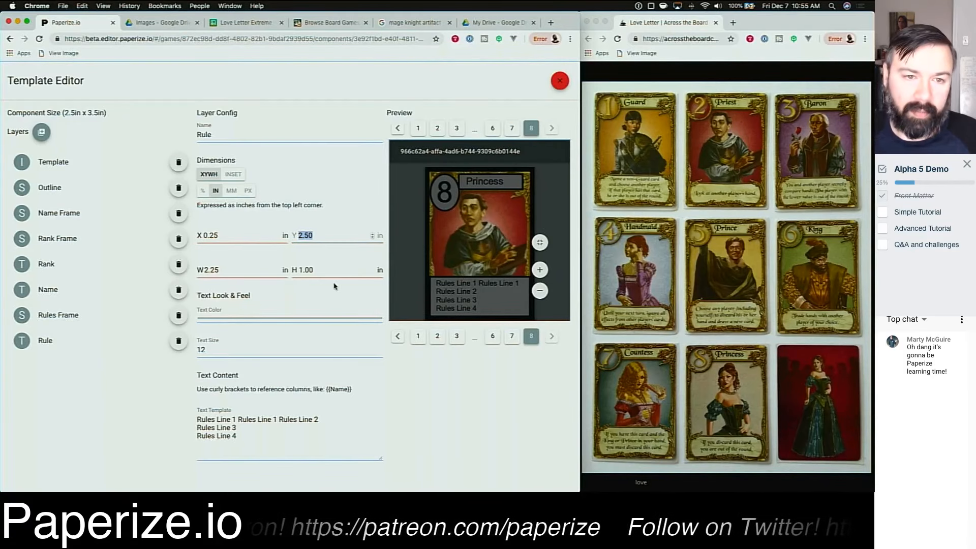
click(232, 191)
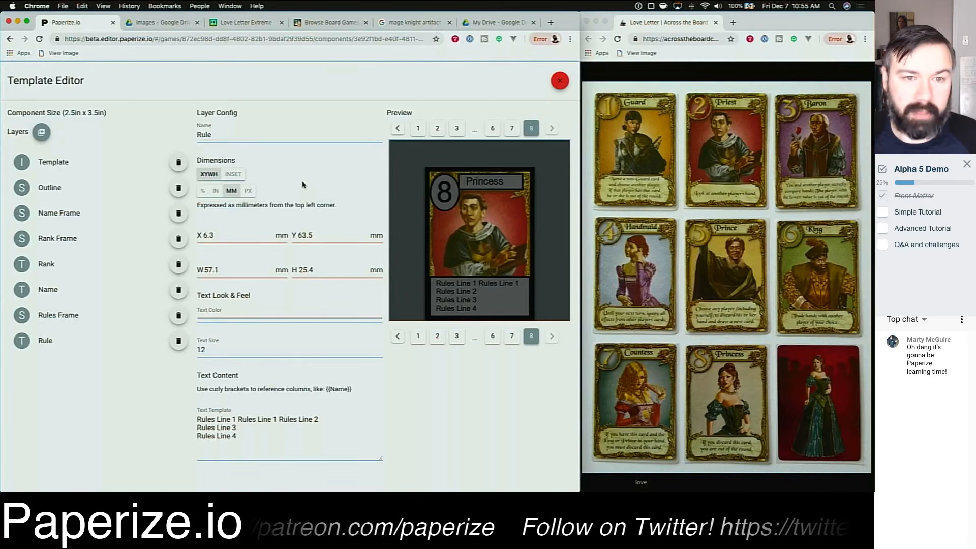
click(249, 191)
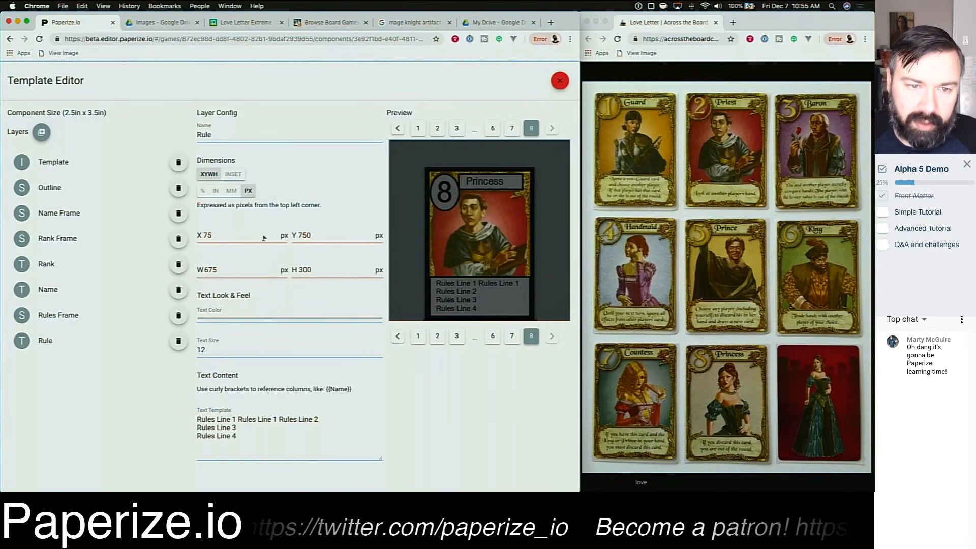
click(203, 191)
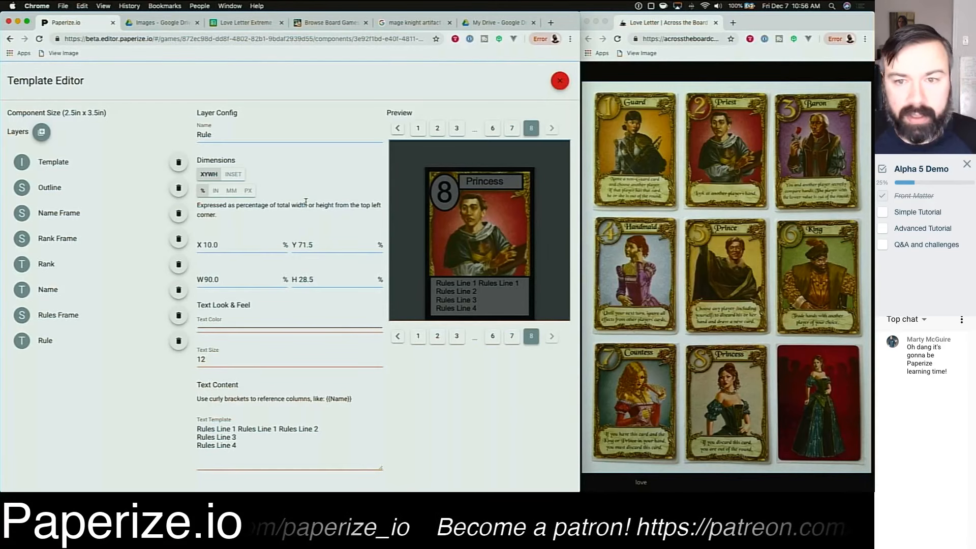
Step: Page backwards through the preview cards from card 8 down to card 1
click(397, 129)
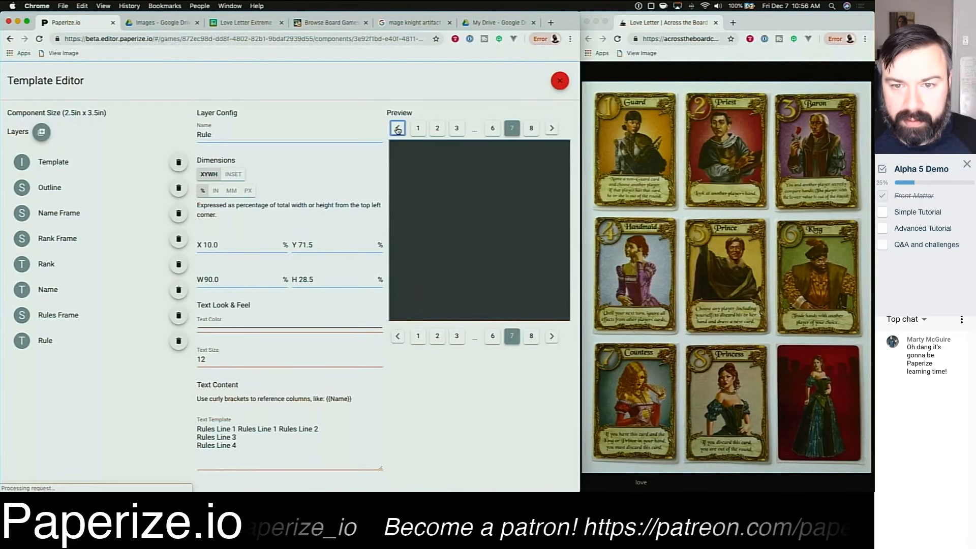
click(398, 129)
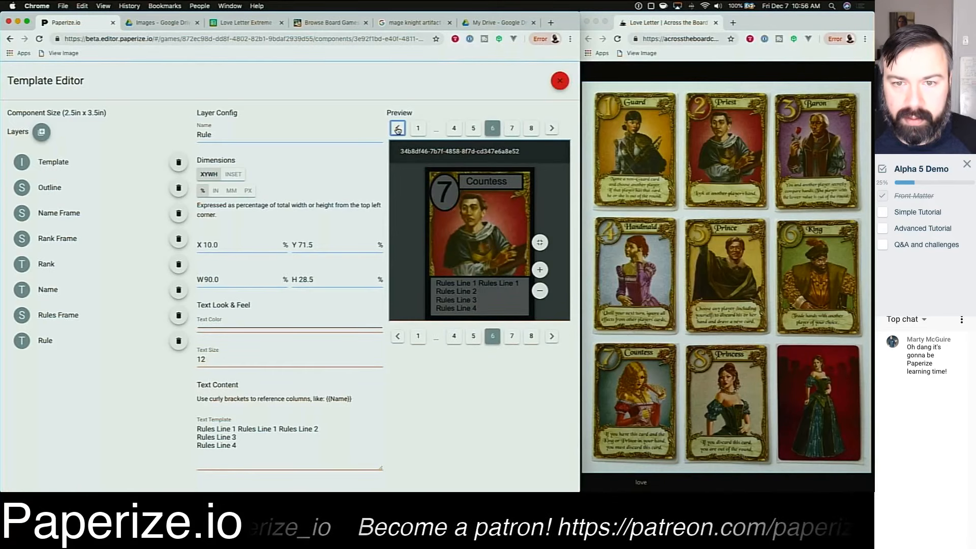
click(397, 129)
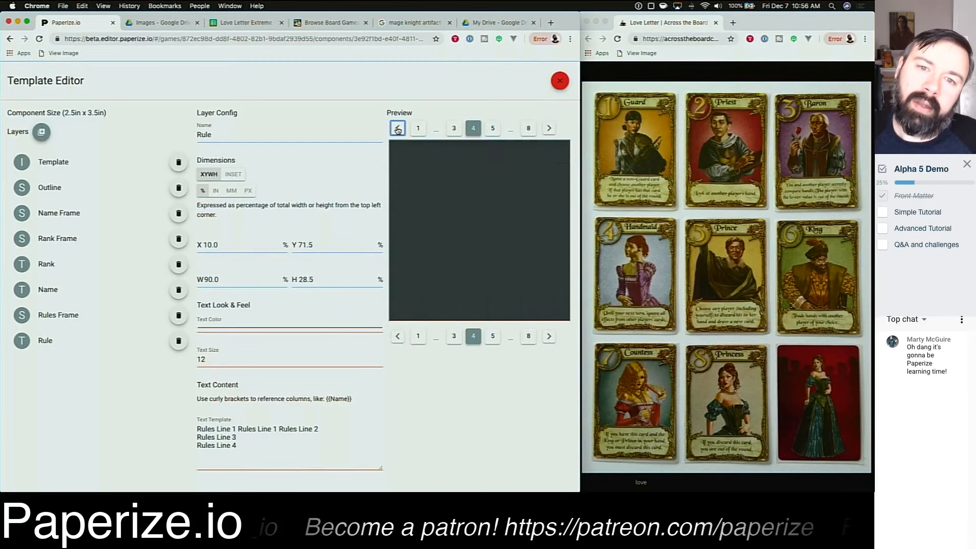
click(398, 128)
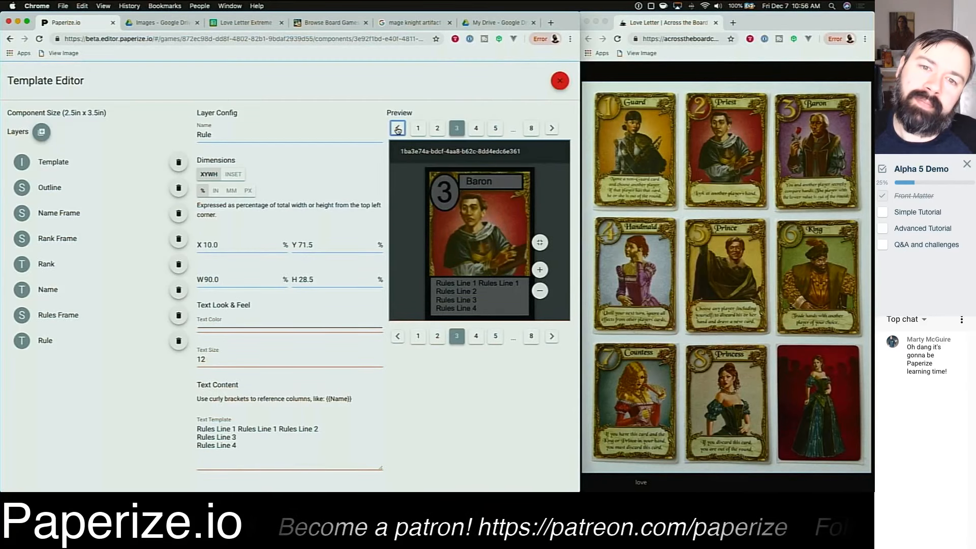
click(397, 129)
click(397, 129)
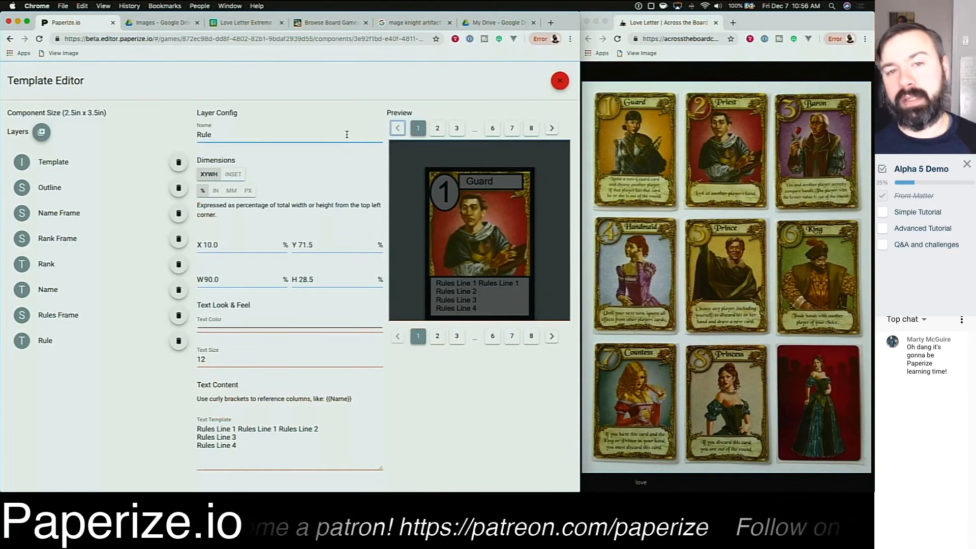
Step: Close the template editor and print the Love Letter Extreme game to a PDF
click(560, 80)
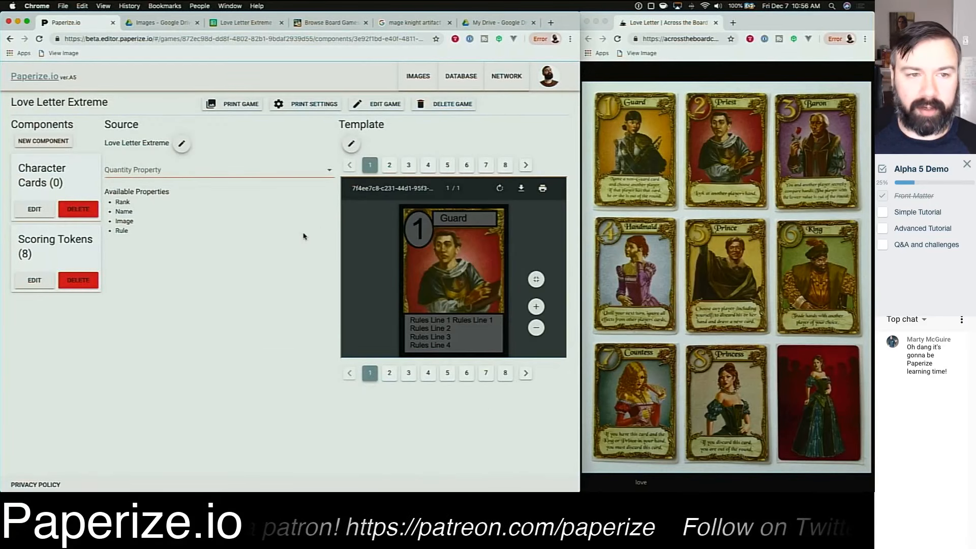
click(299, 171)
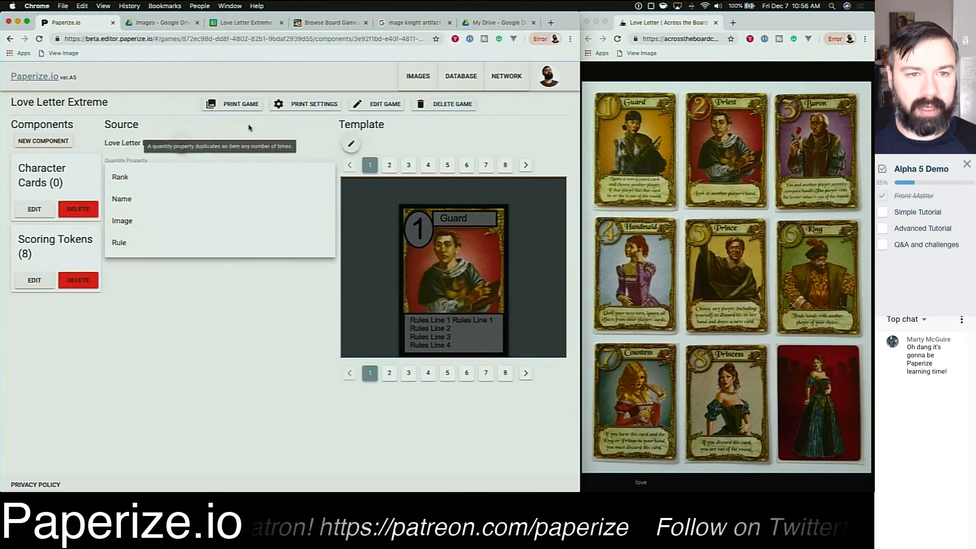
click(281, 131)
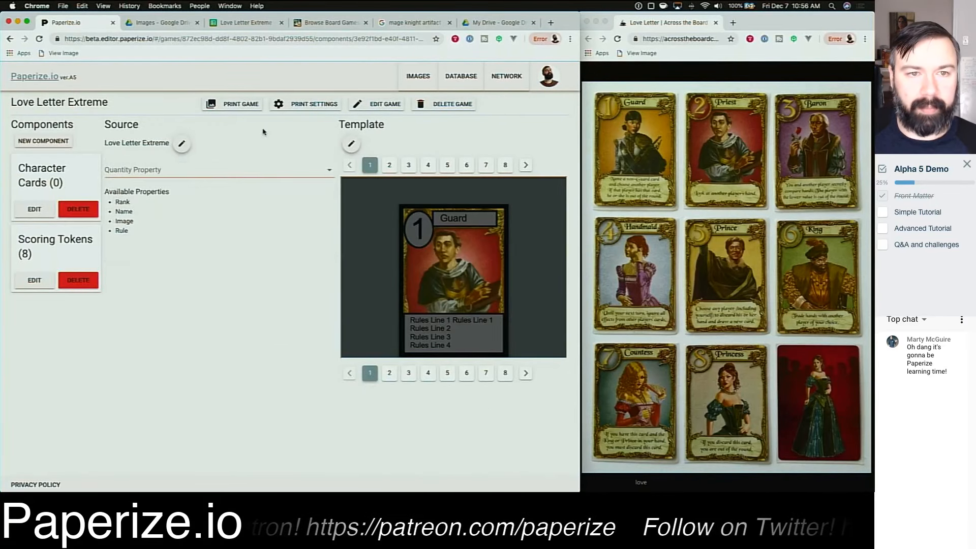
click(244, 105)
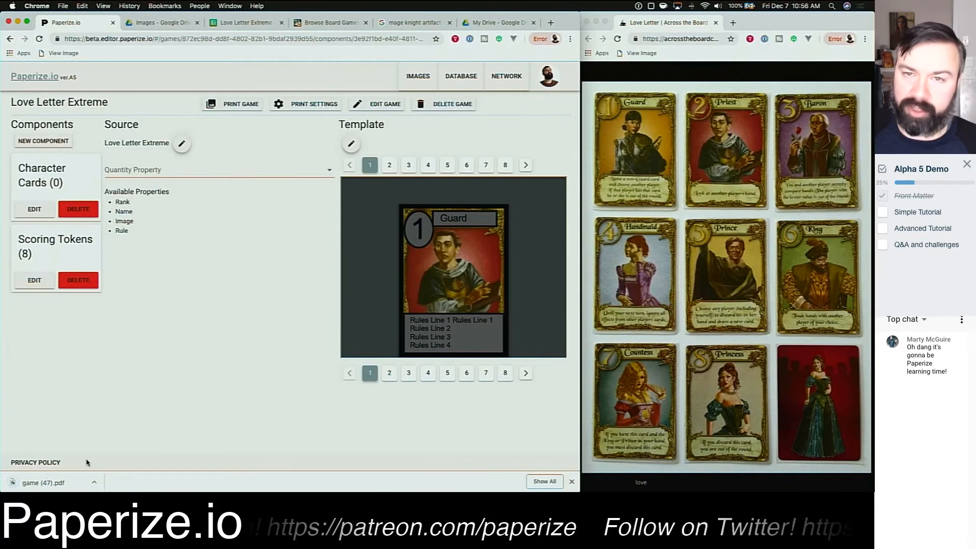
Step: Open the downloaded game PDF, scroll through the printed card sheet, and close its tab
click(61, 483)
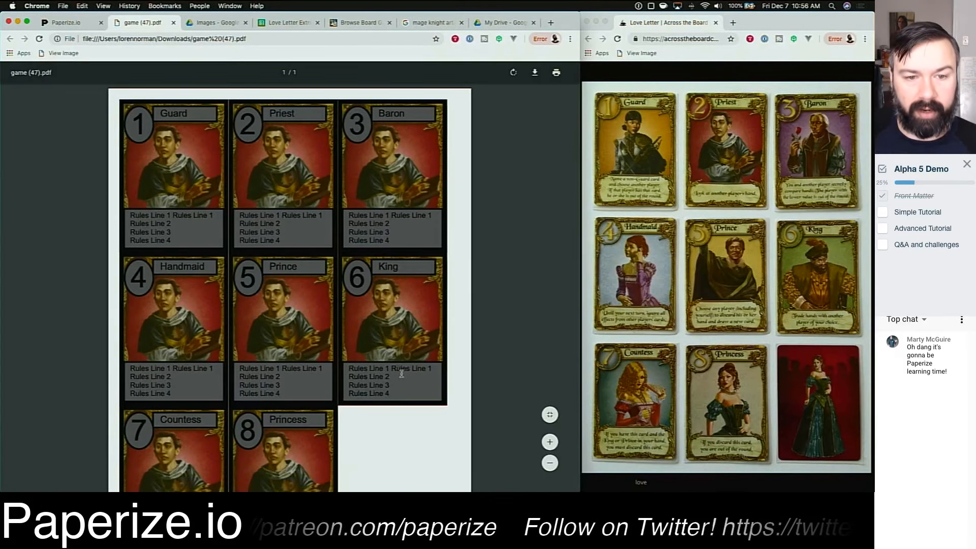
scroll(409, 388, down, 3)
scroll(419, 390, up, 3)
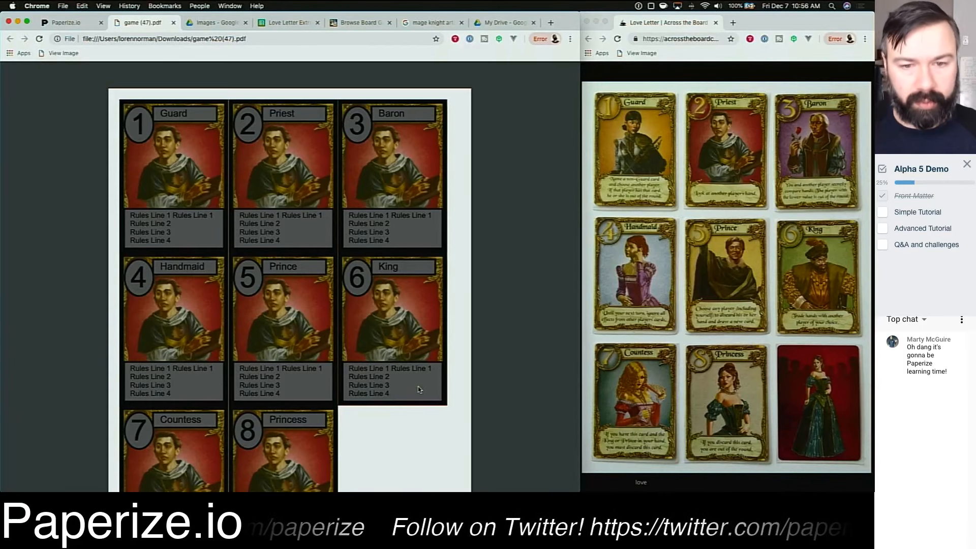
scroll(461, 378, down, 3)
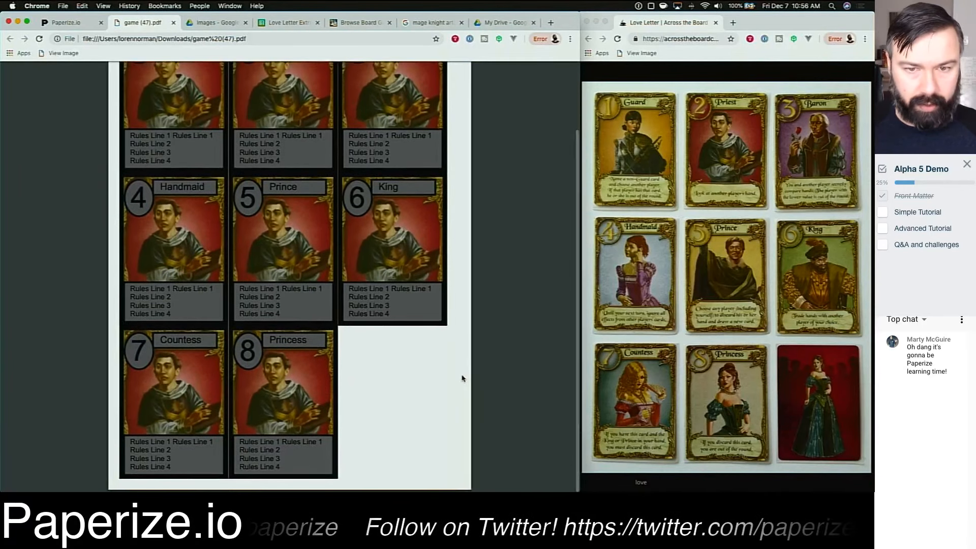
scroll(460, 374, up, 3)
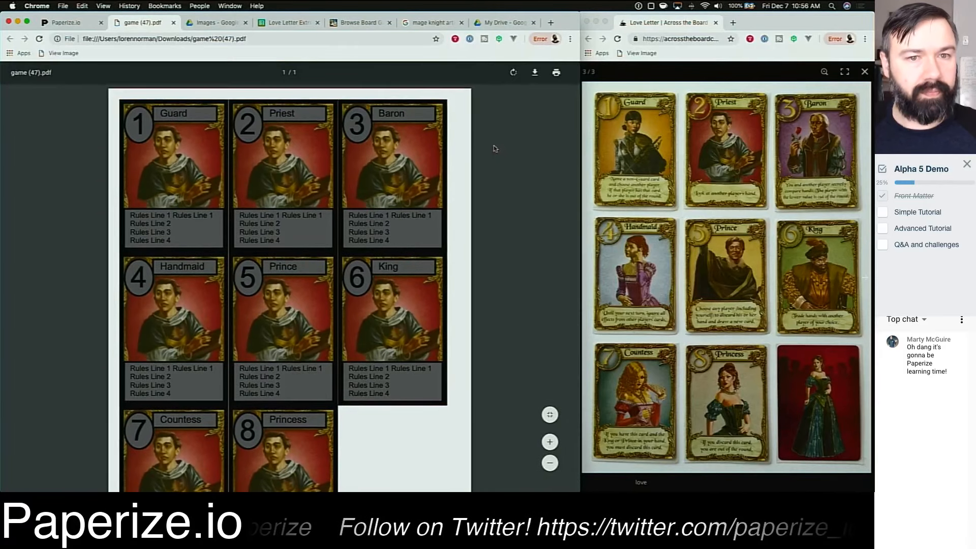
click(173, 24)
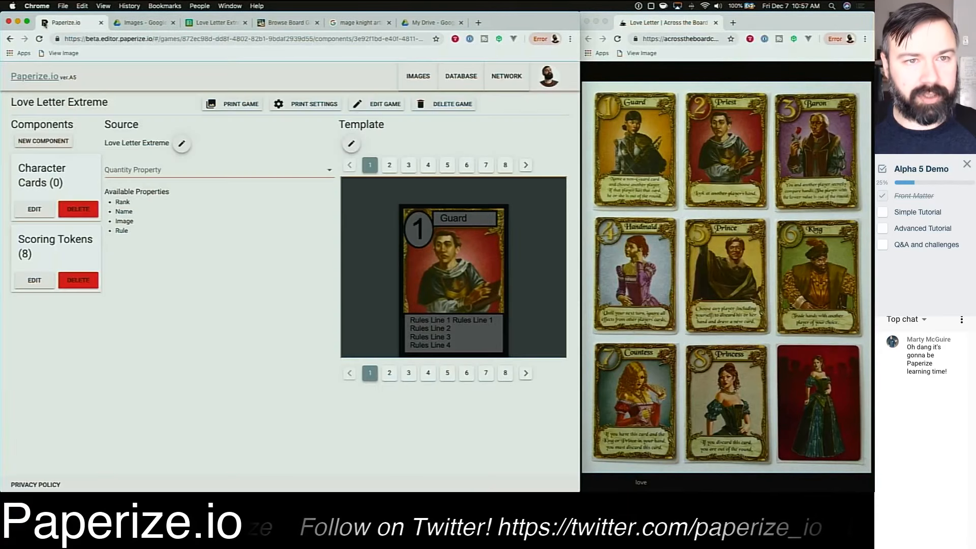
Step: In the Love Letter Extreme sheet, enter the Guard's Rule: "Name a non-guard card, and choose another player. If that player has that card, he or she is out of the round."
click(206, 27)
click(179, 145)
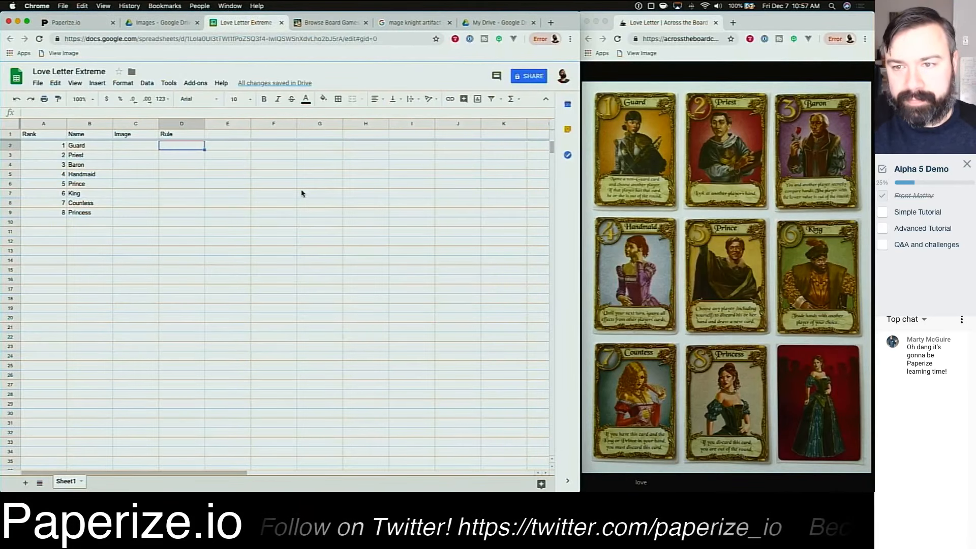
text(Name )
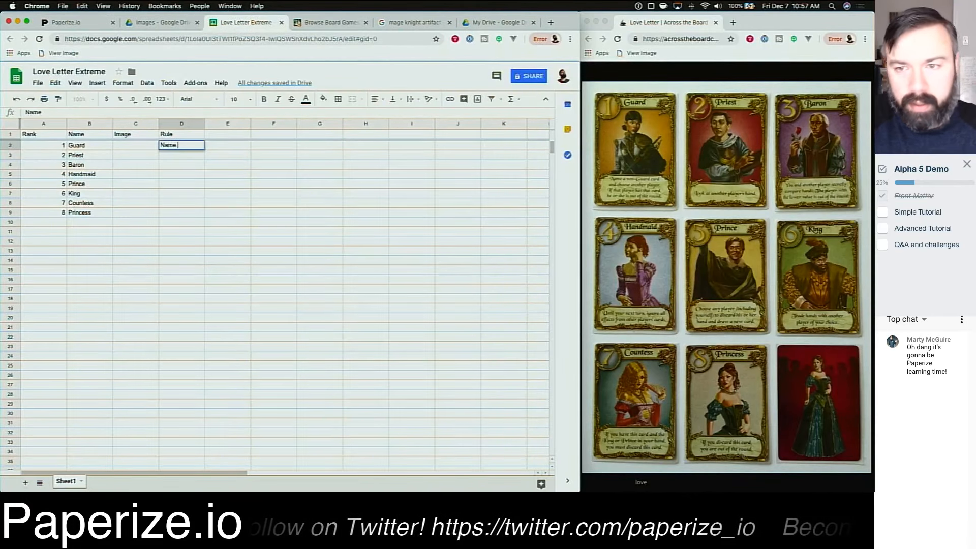
text(o non-guard )
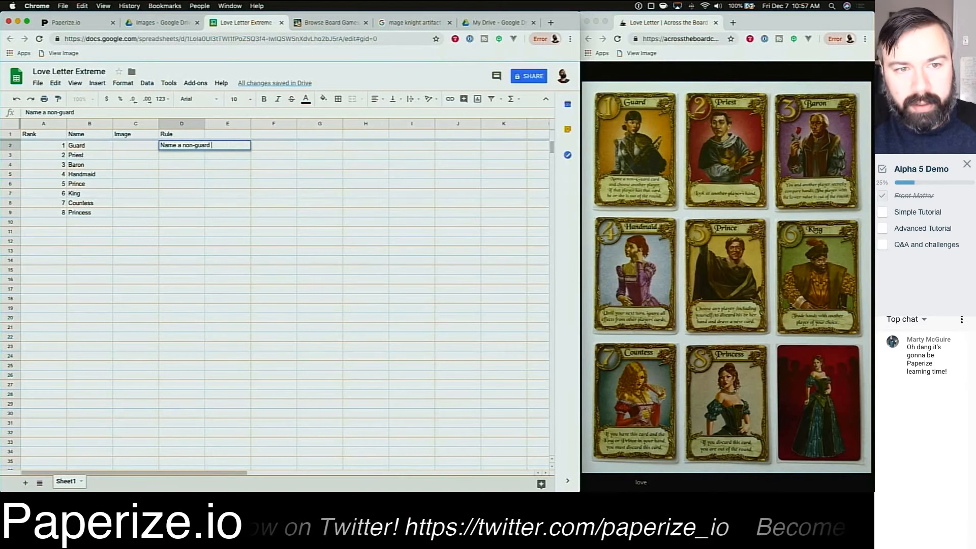
text(card)
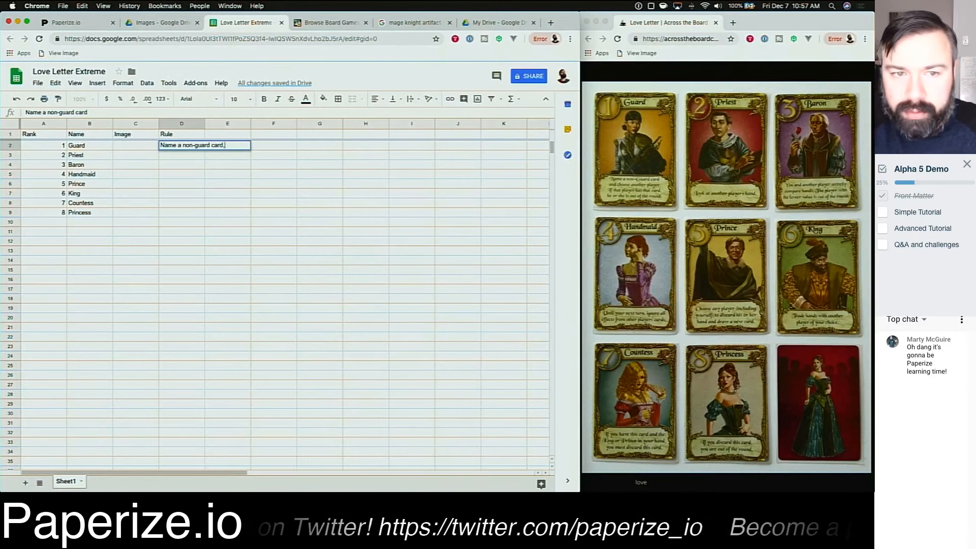
text(, and choose another p)
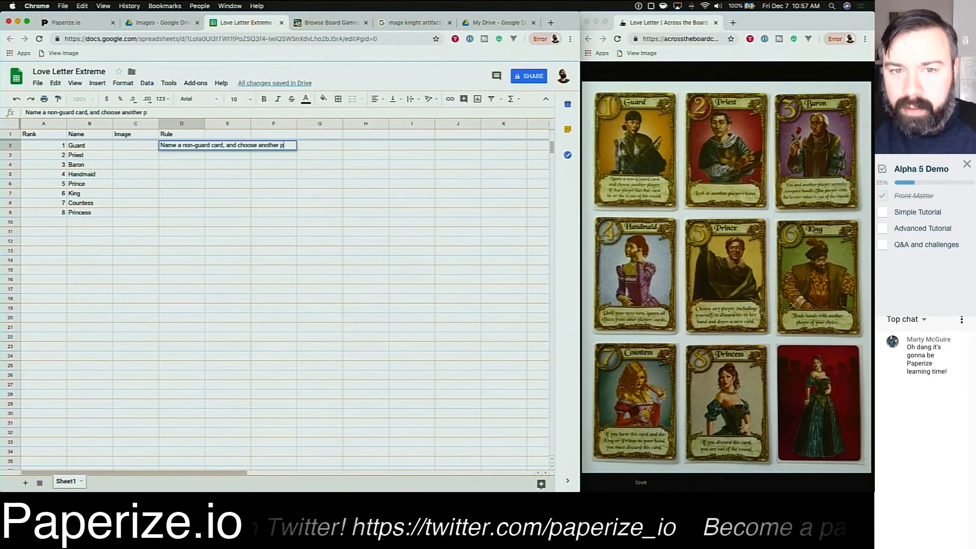
text(layer, . If )
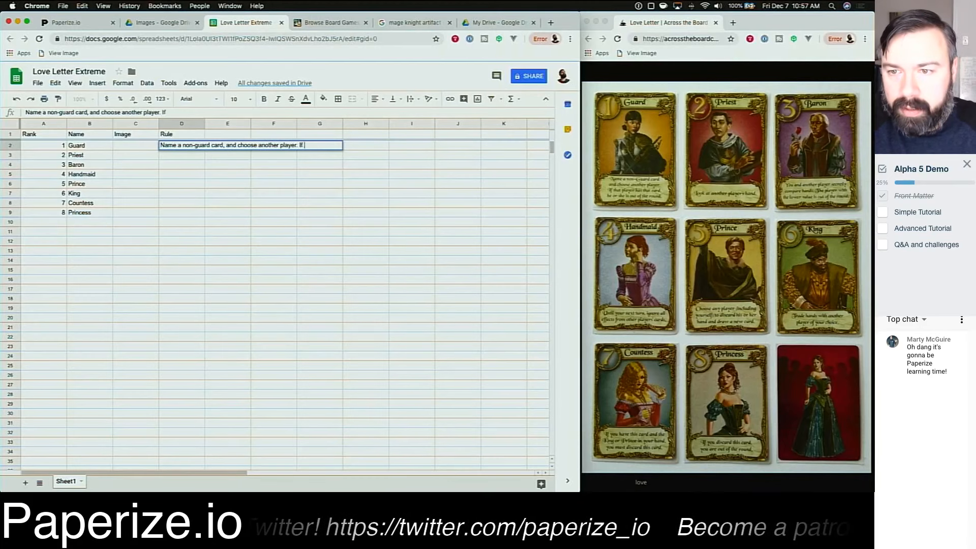
text(that player has that ca)
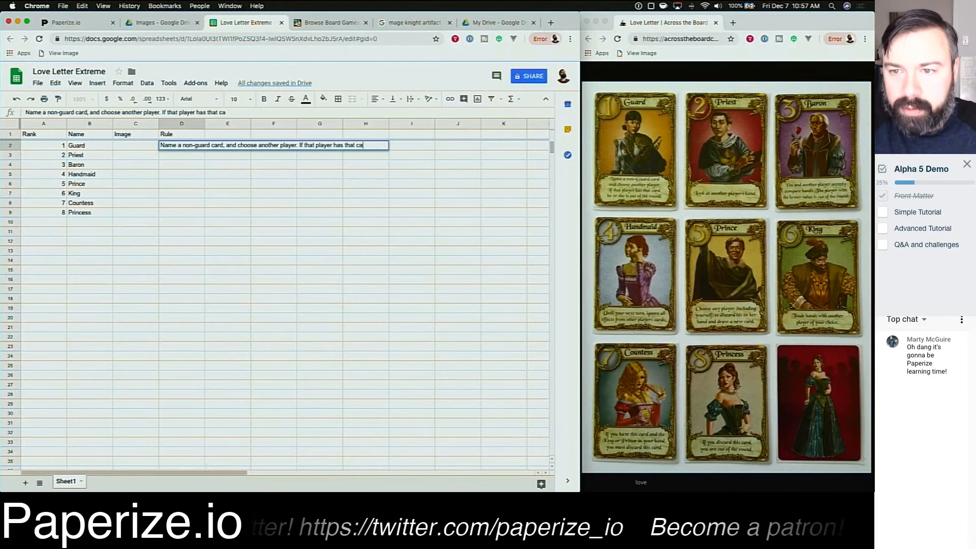
text(rd, he or she is out of the round.)
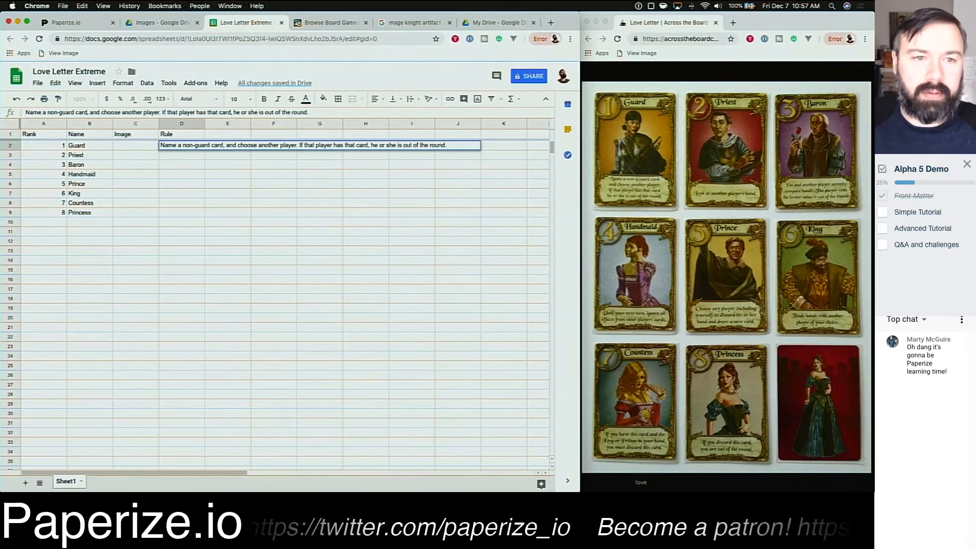
key(Return)
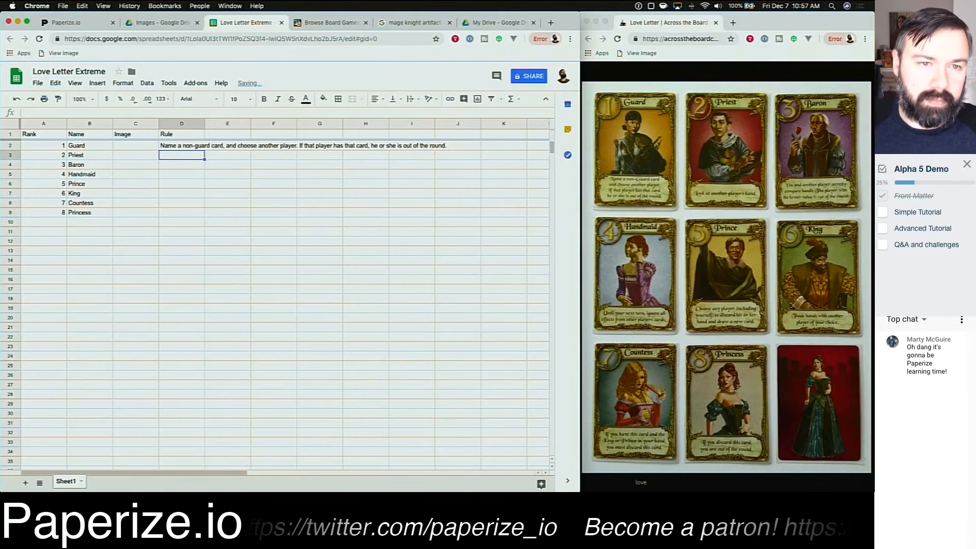
Step: Auto-fit the Rule column width and enter the Priest's Rule: "Look at another player's hand."
double_click(205, 124)
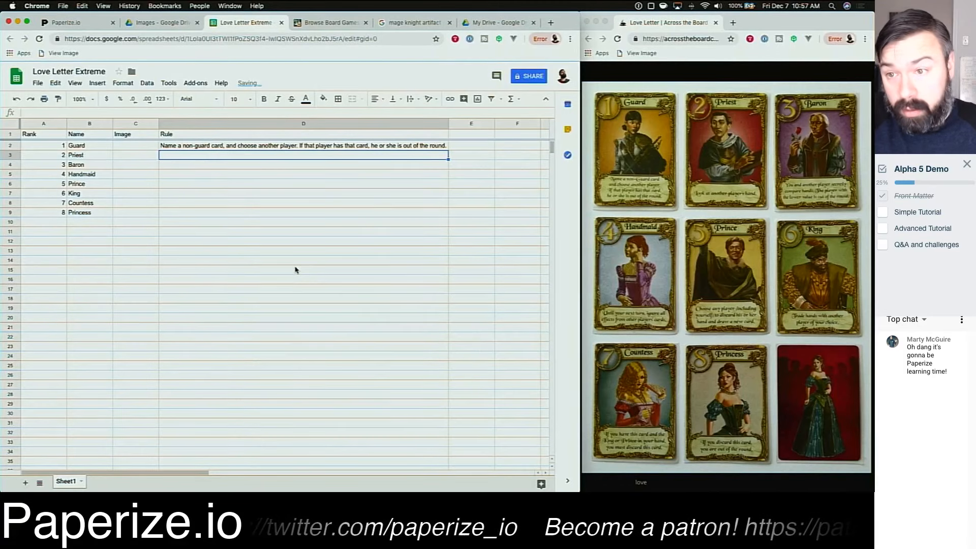
text(Look at anoth)
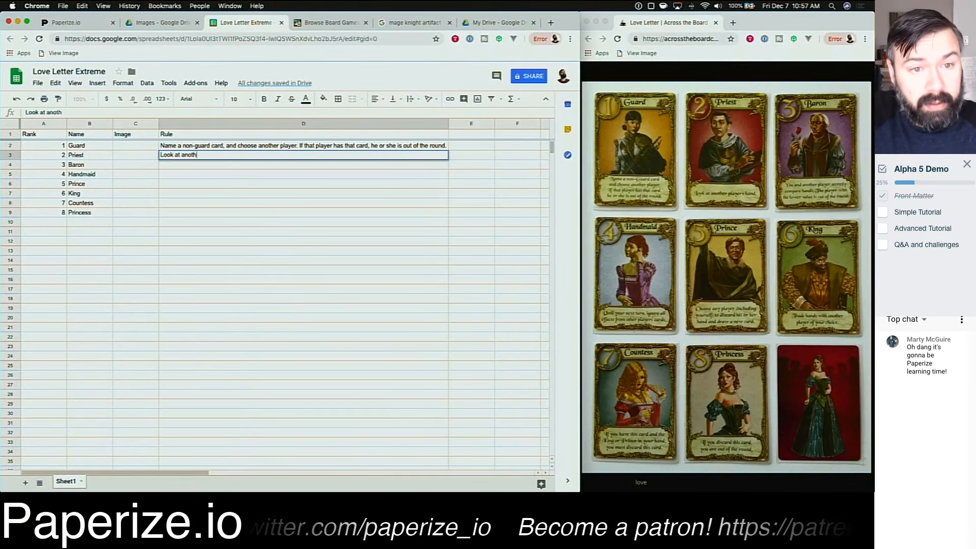
text(er player's hand.)
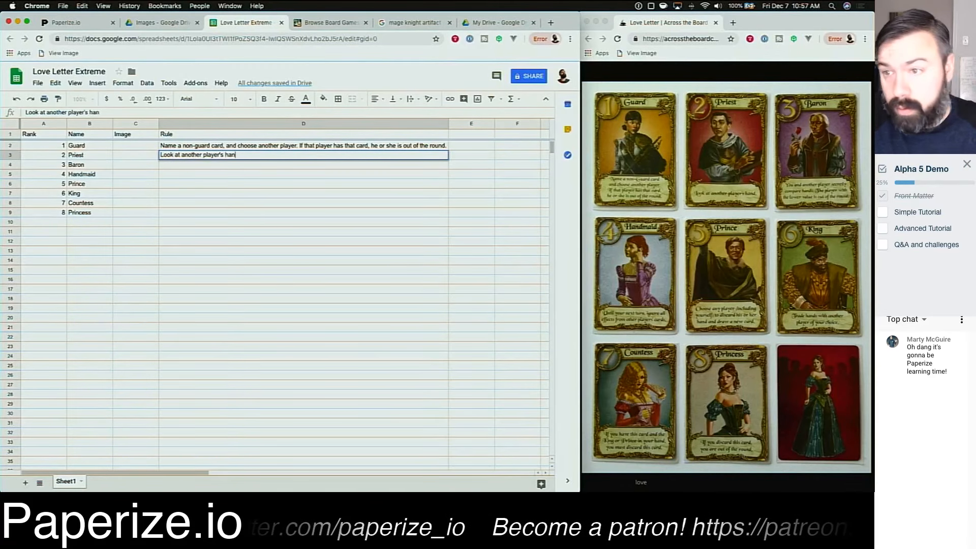
key(Return)
Step: Enter the Baron's Rule: "You and another player secretl compare hands. The player with the lower value is out of the round."
text(You a)
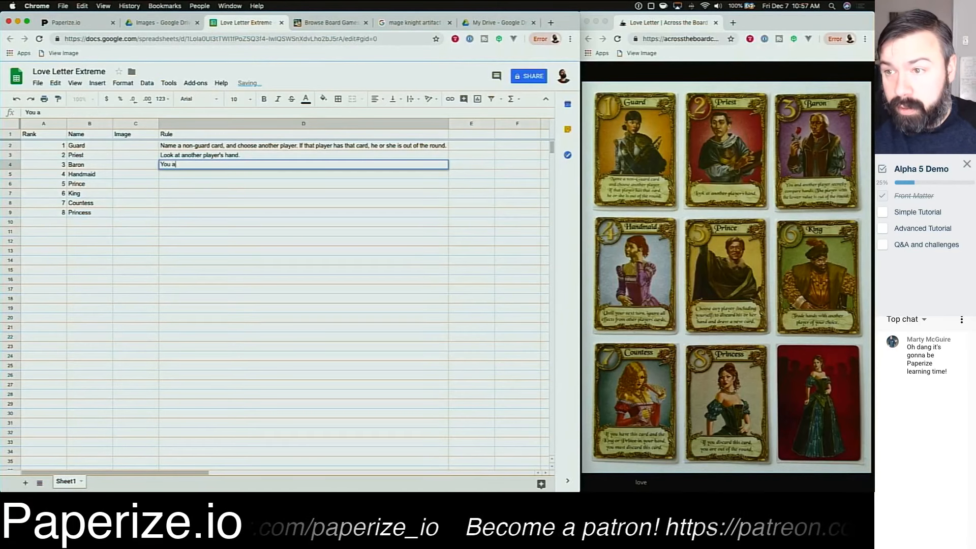
text(nd another player secr)
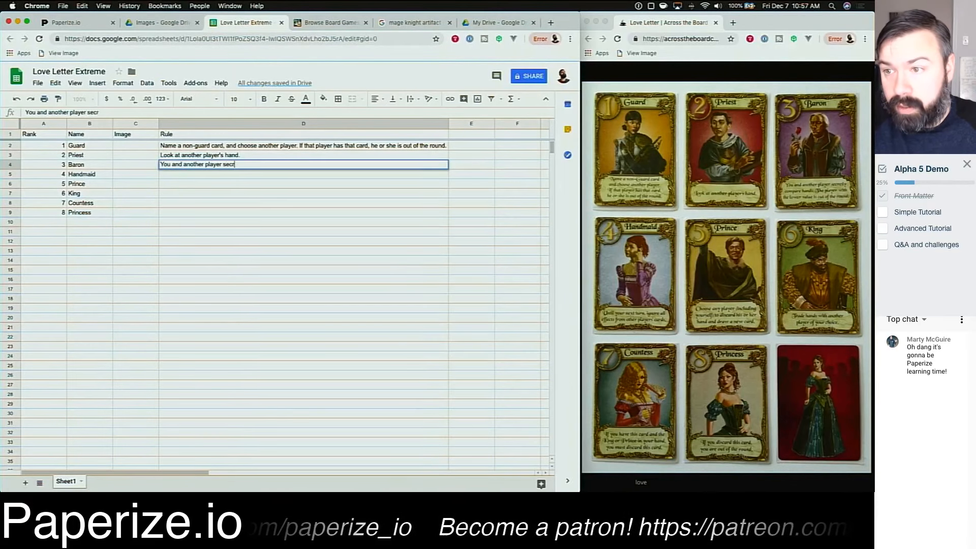
text(etl compare hands. The player )
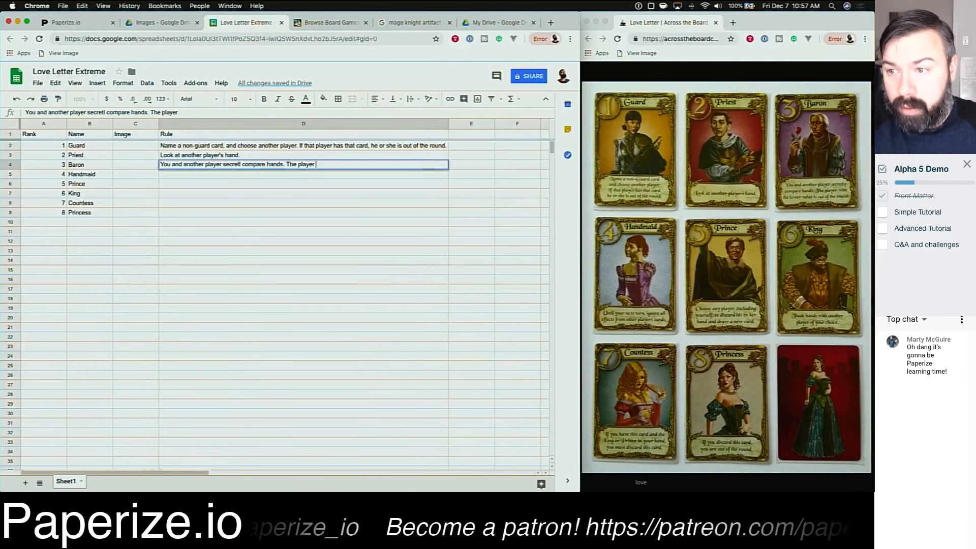
text(with the lower value is ou)
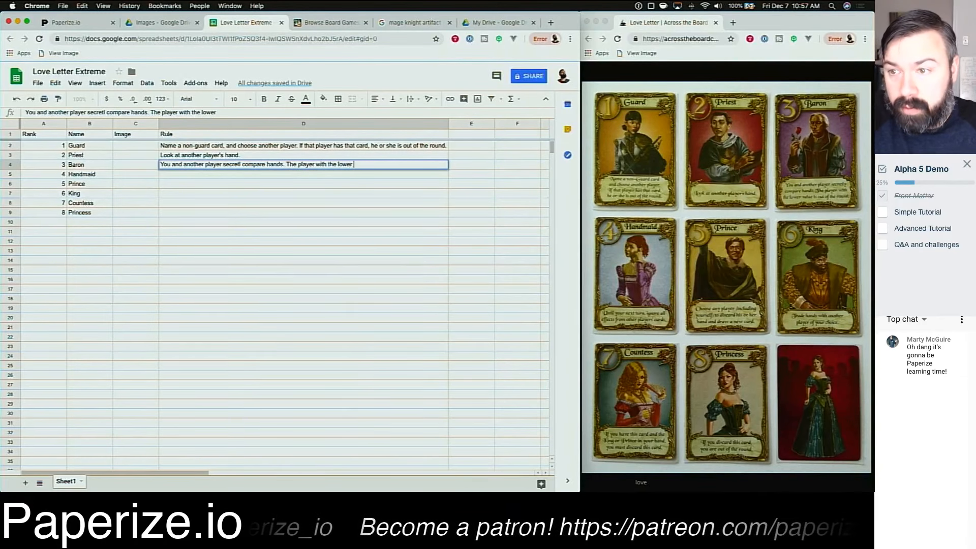
text(he round.)
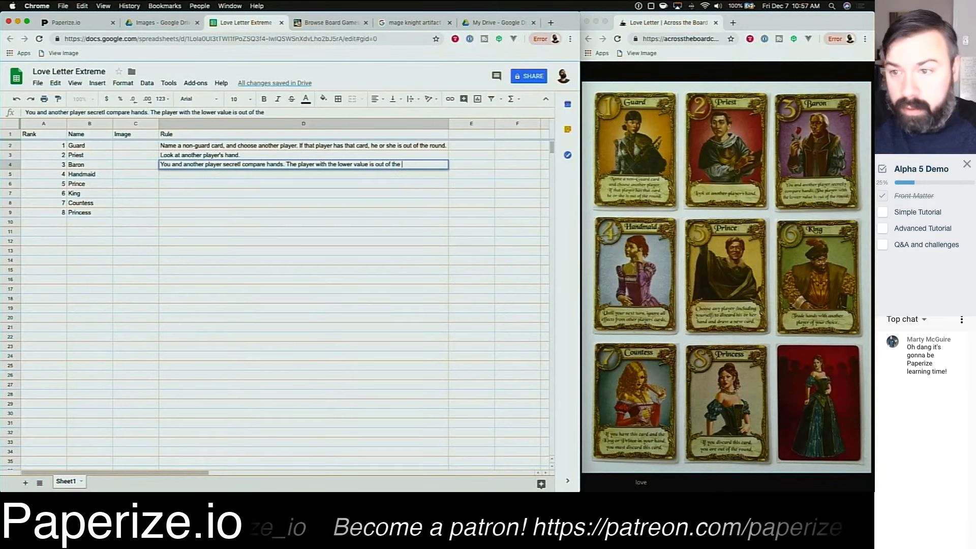
key(Return)
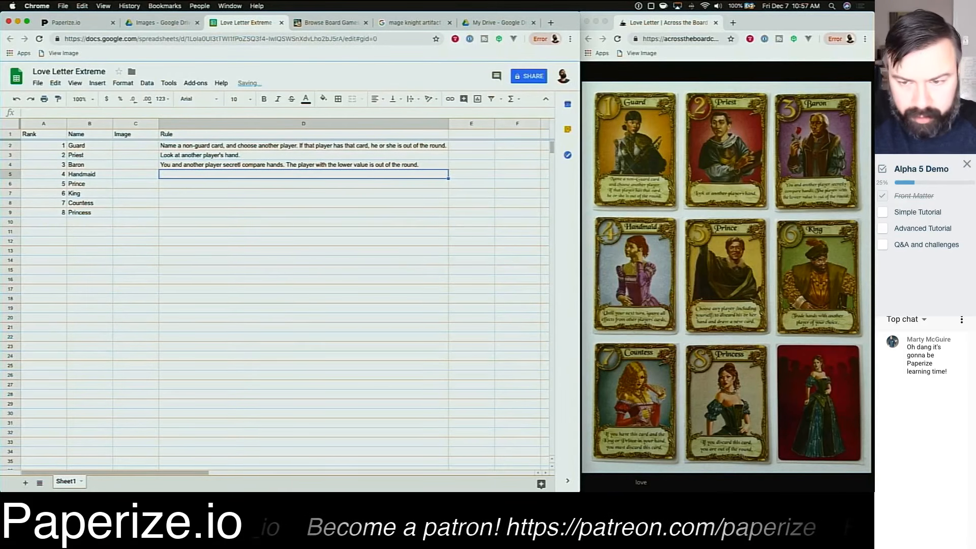
Step: Enter the Handmaid's Rule: "Until your next turn. Ignore all effects from other players' cards."
text(Until your ne)
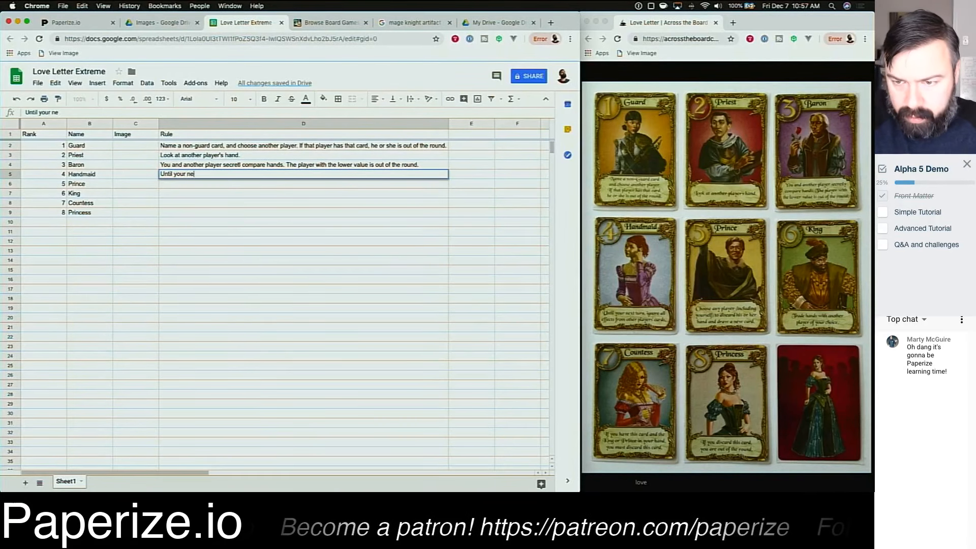
text(xt turn. I)
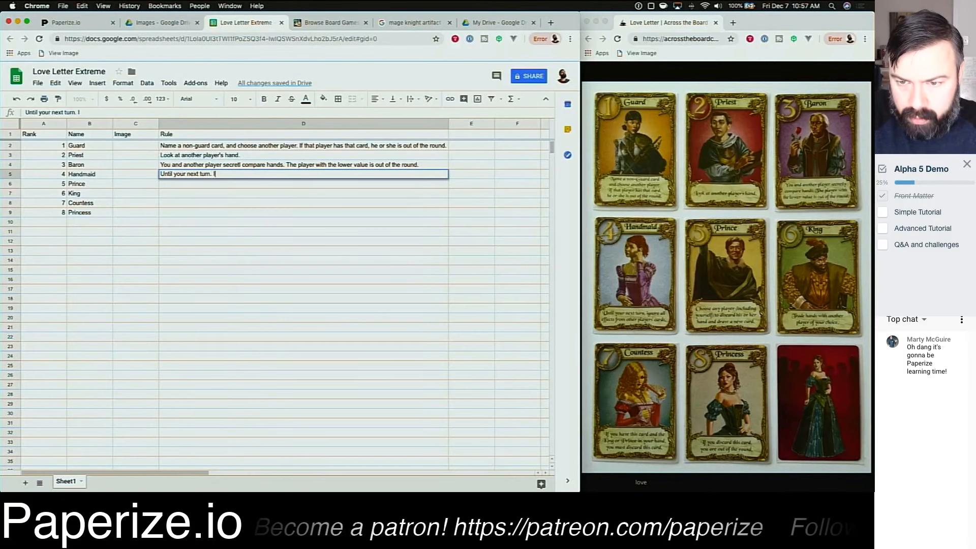
text(gnore all effec)
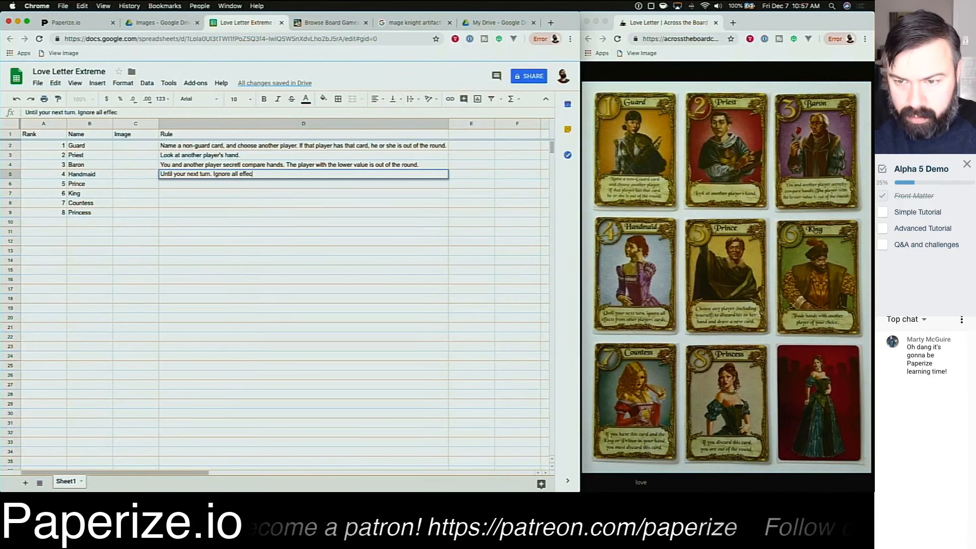
text(ts from other player)
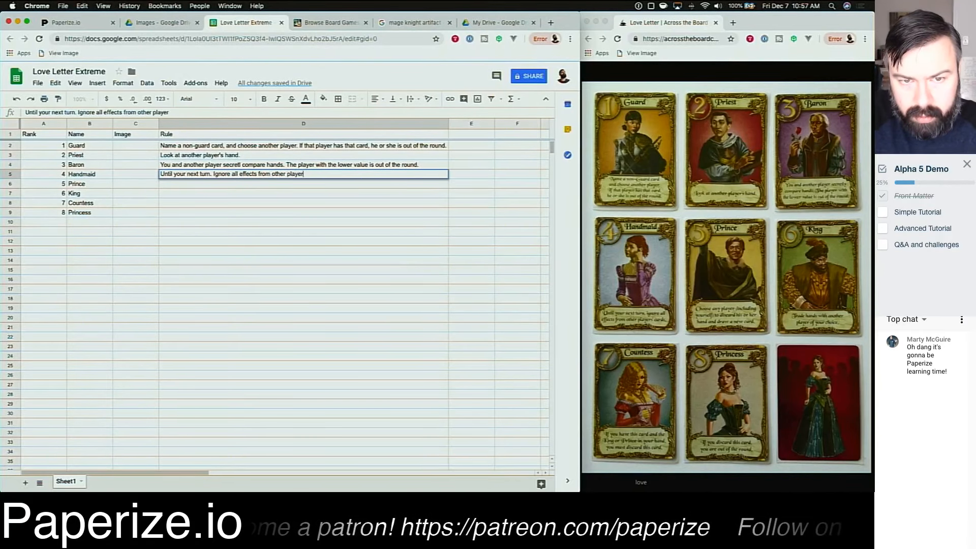
text(s' car)
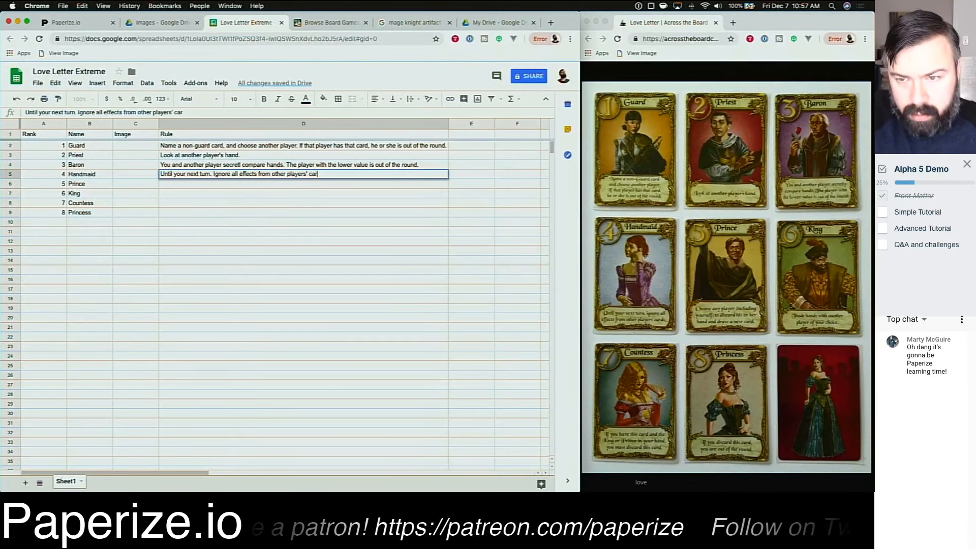
text(ds.)
key(Return)
Step: Enter the Prince's Rule: "Choose any player (including yourself) to discard his or her hadn and draw a new card."
text(Choose )
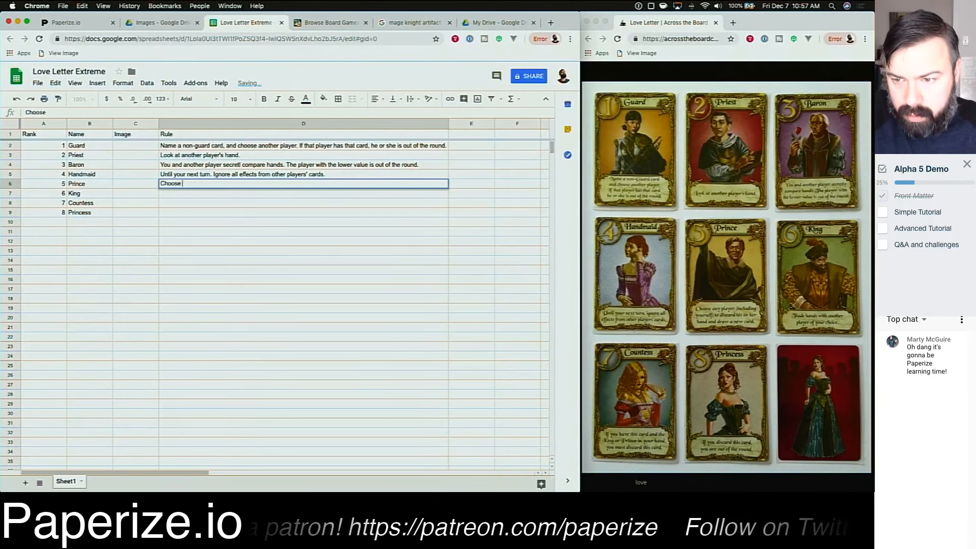
text(any player()
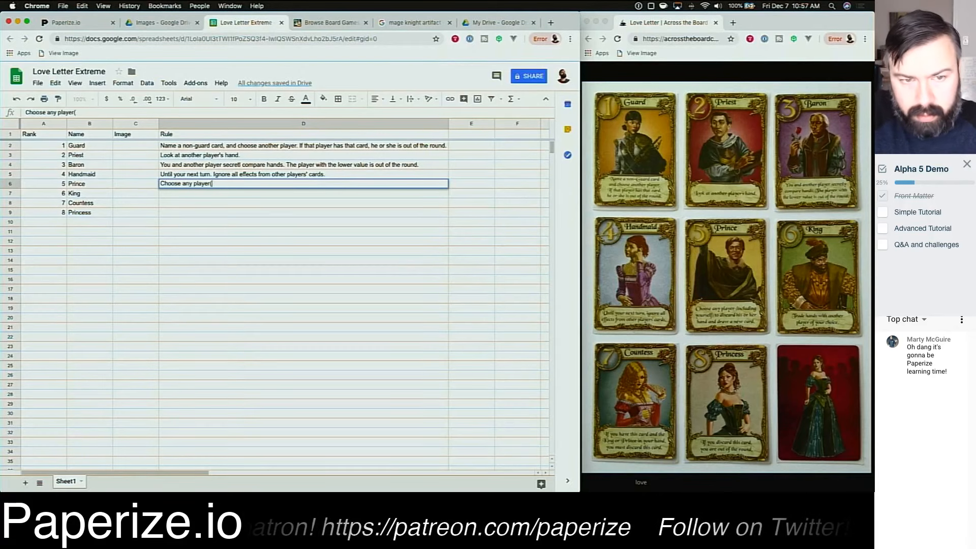
text(including yoursel)
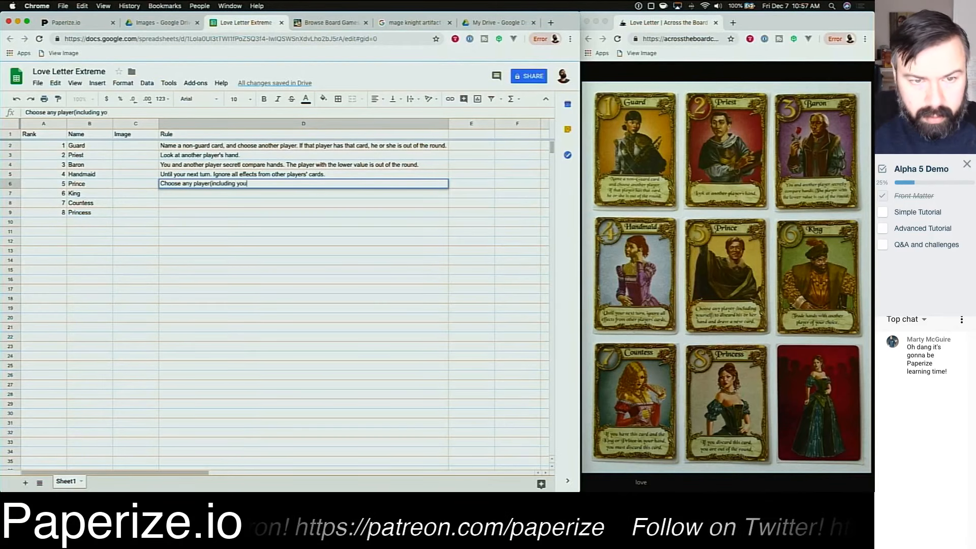
key(Left)
key(Left)
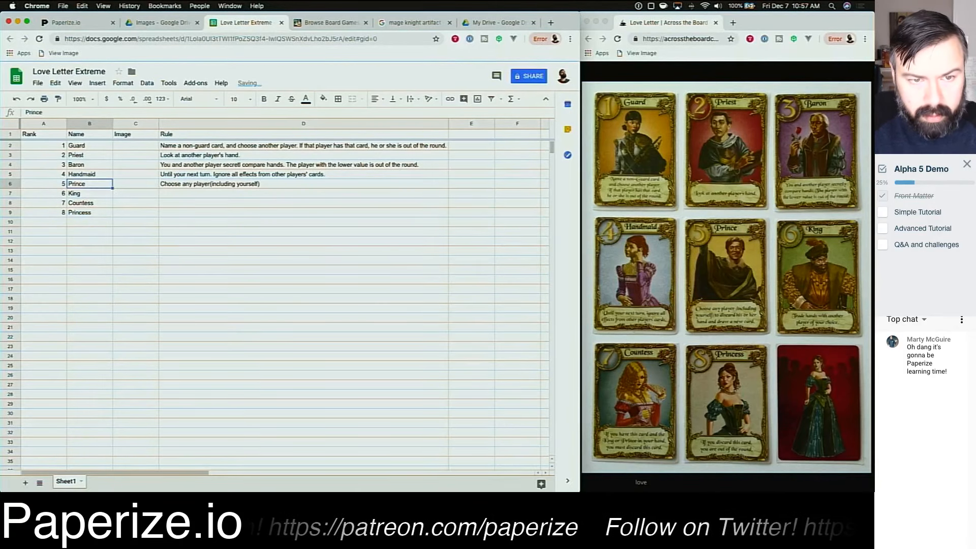
key(Right)
key(Right)
key(Return)
key(alt+Left)
text(yourself))
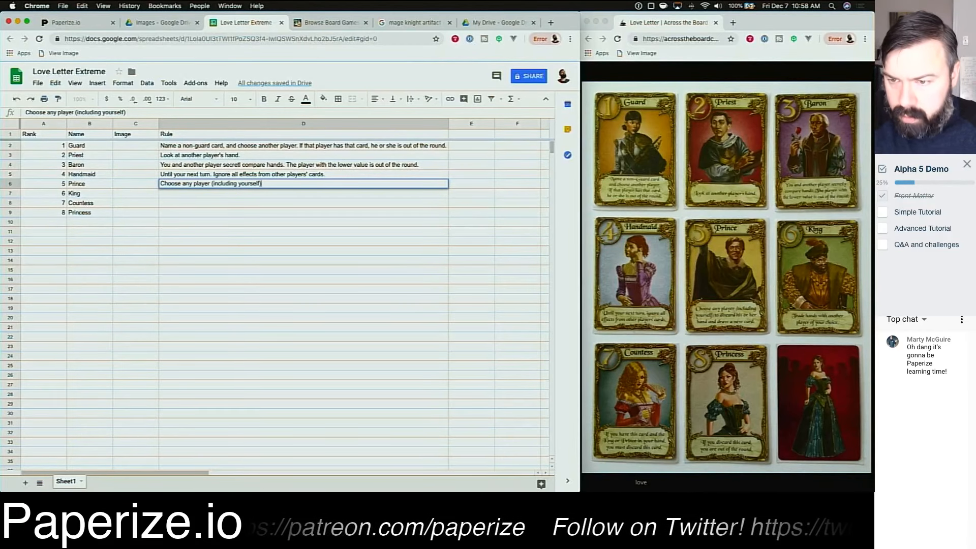
text( to discard his or h)
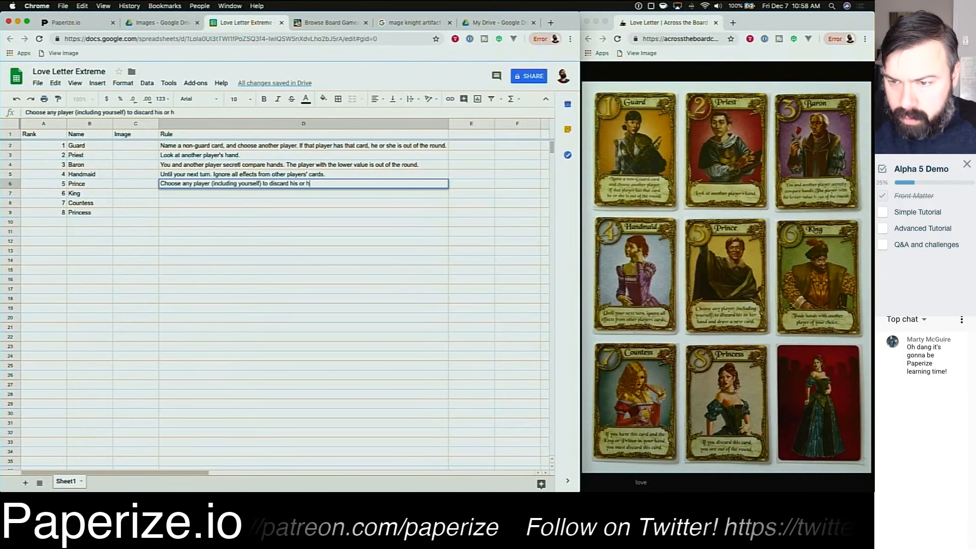
text(er hadn and draw a)
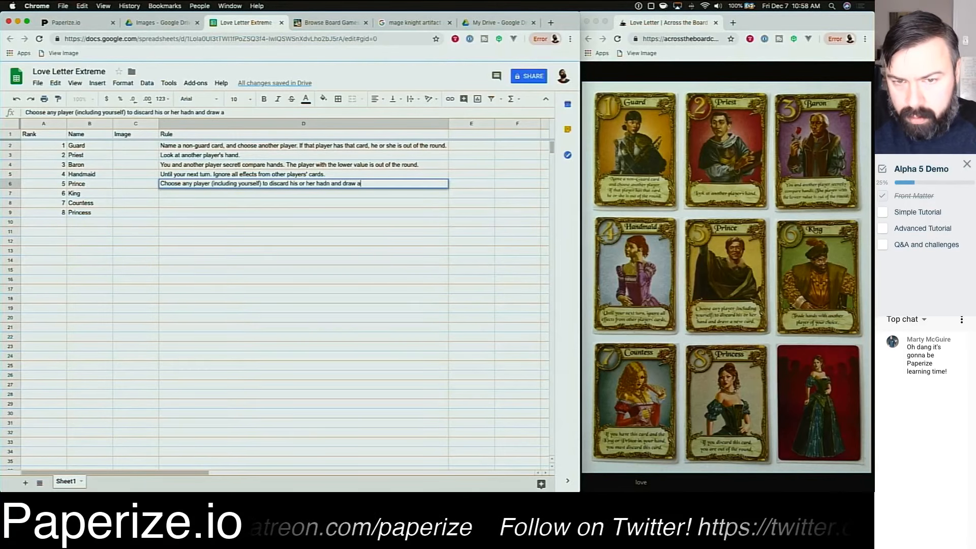
text( new card.)
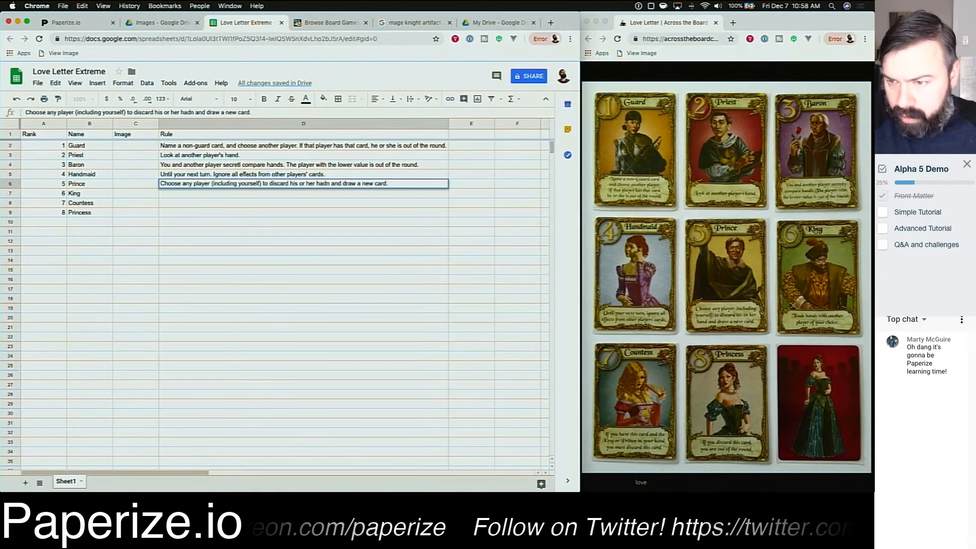
key(Return)
Step: Enter the King's Rule: "Trade hands with another player of your choice."
text(Trade )
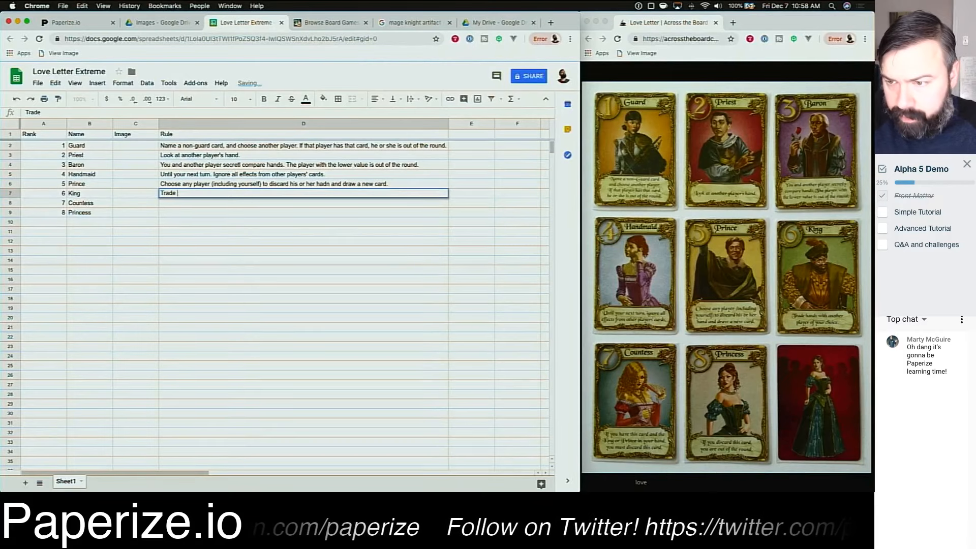
text(hands with another)
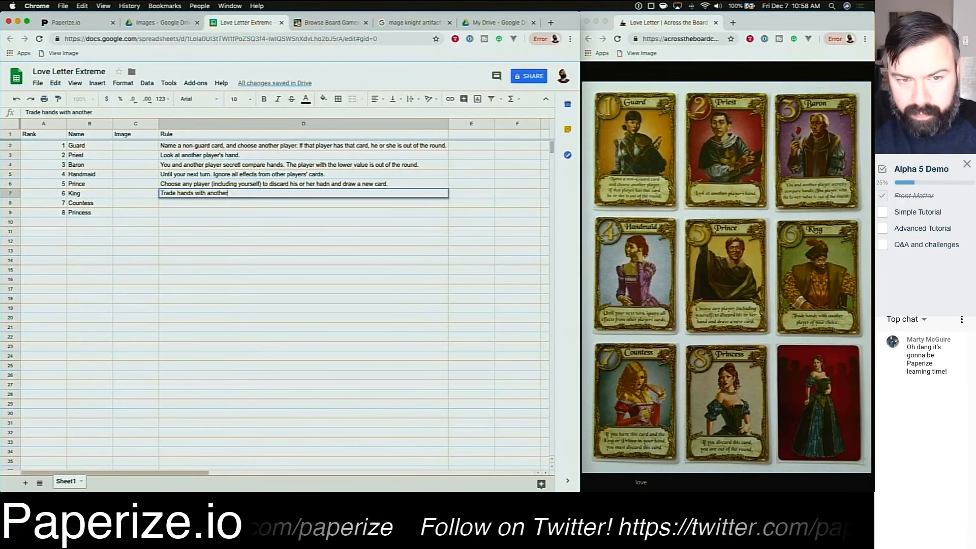
text( player of your choice.)
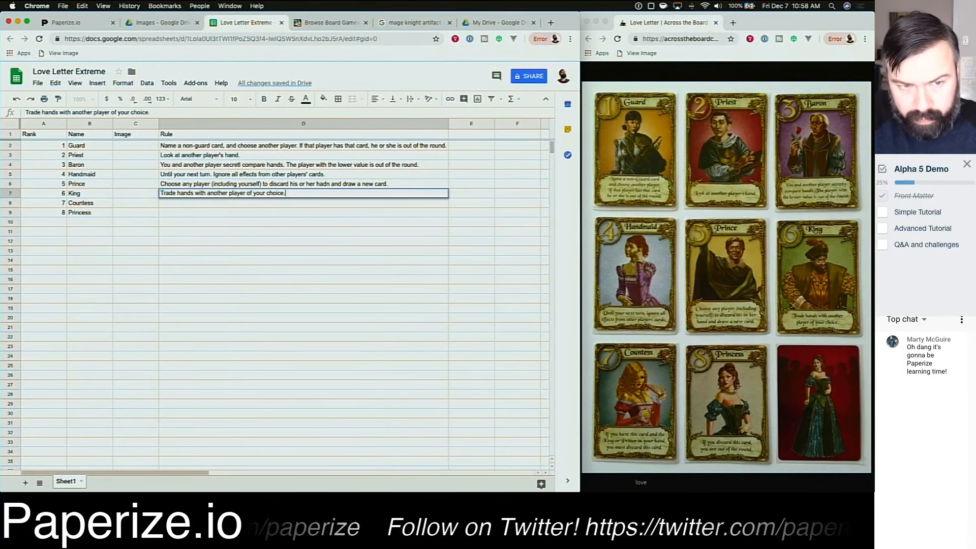
key(Return)
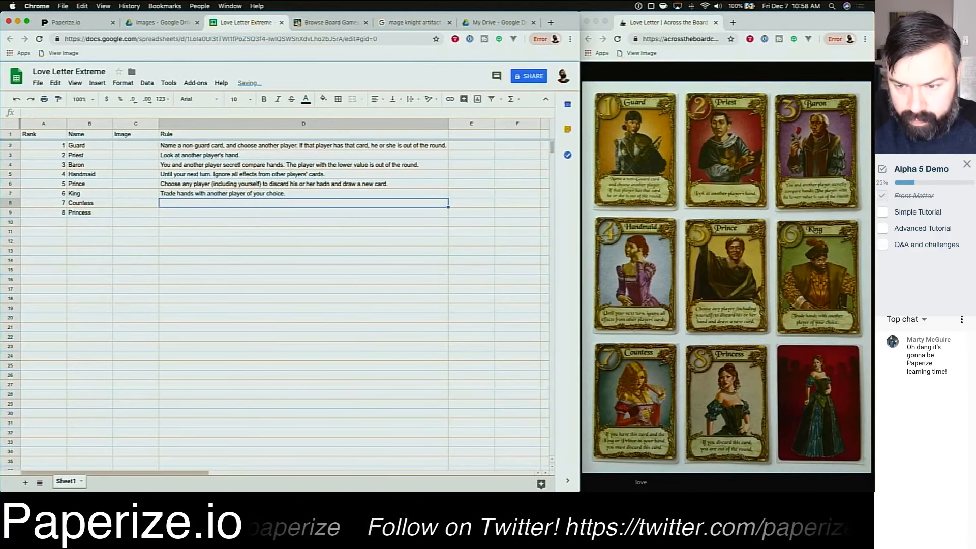
Step: Enter the Countess's Rule: "If you have this card and the King of Prince in your hand, you must discard this card."
text(If you have this ca)
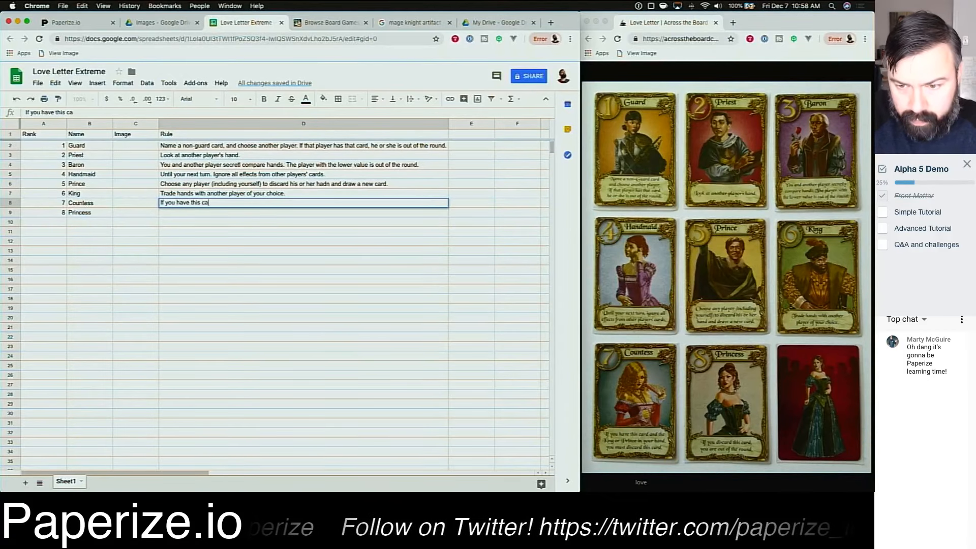
text(rd and the King of)
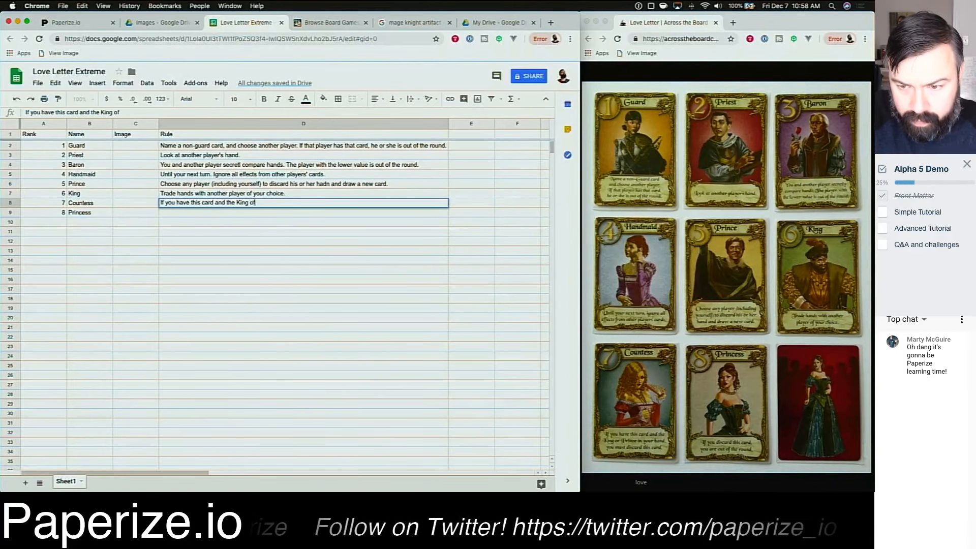
text( Prince in your hand)
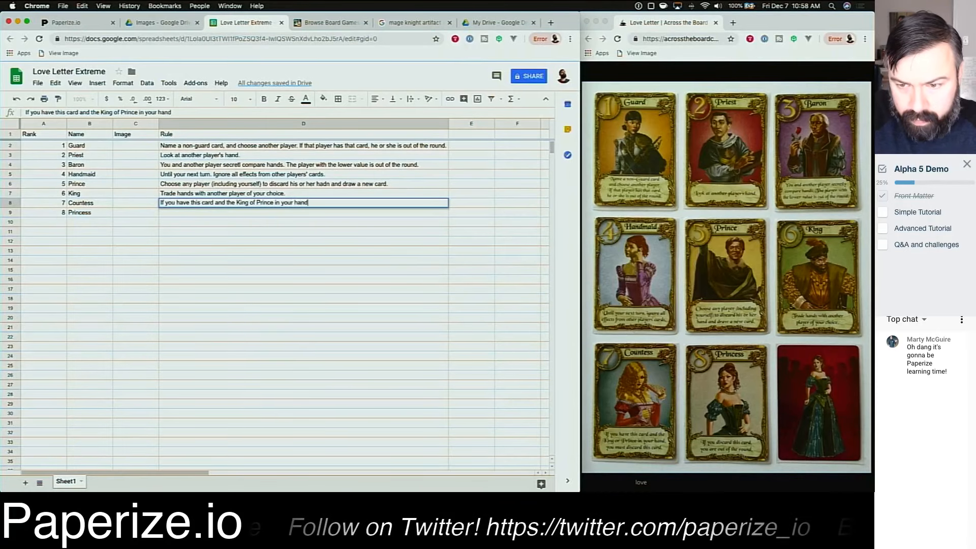
text(, you must disc)
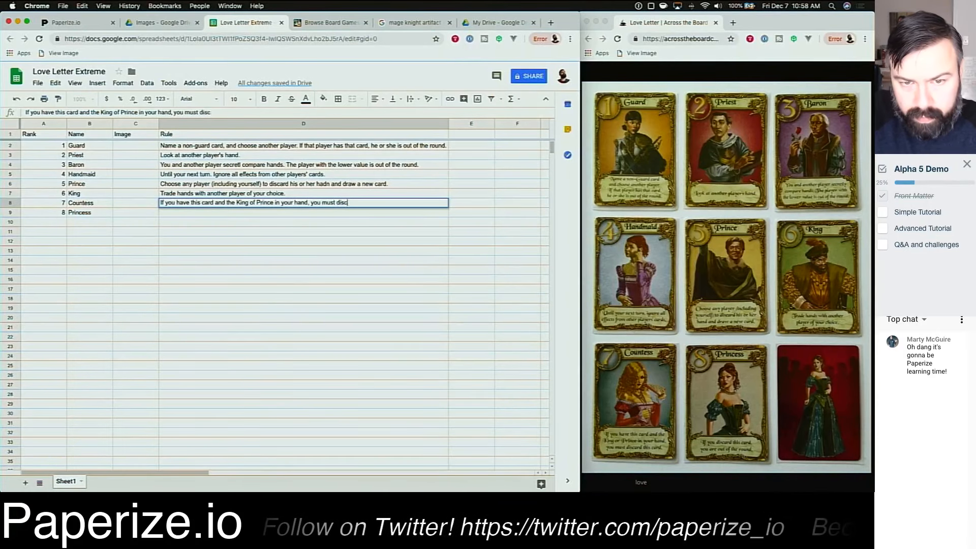
text(ard this car)
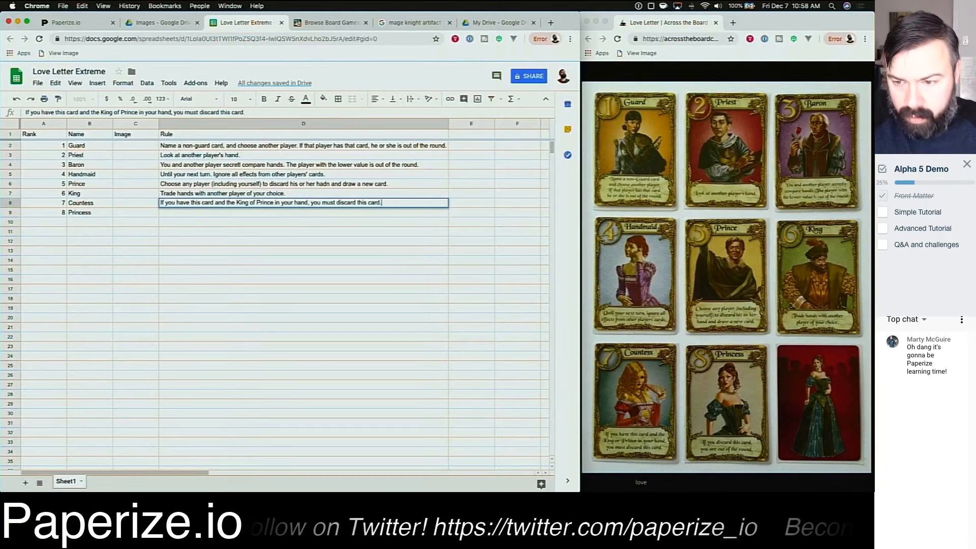
text(d.)
key(Return)
Step: Enter the Princess's Rule: "If you discard this card, you are out of the round."
text(If you discard)
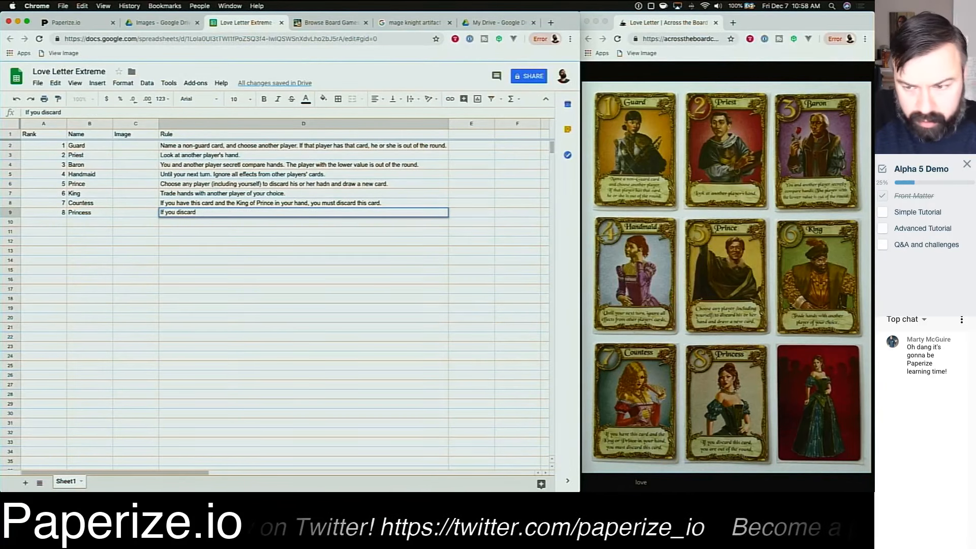
text( this card, )
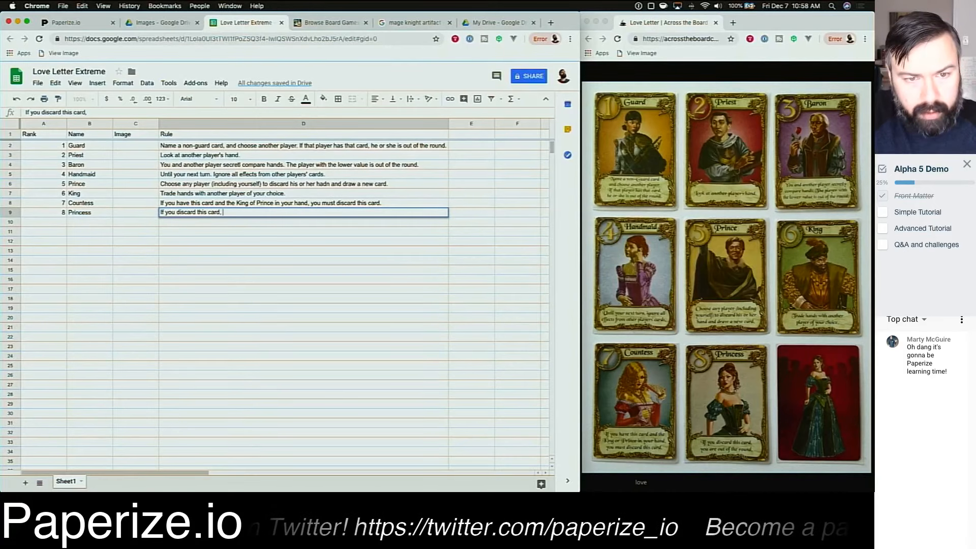
text(you are out of the round.)
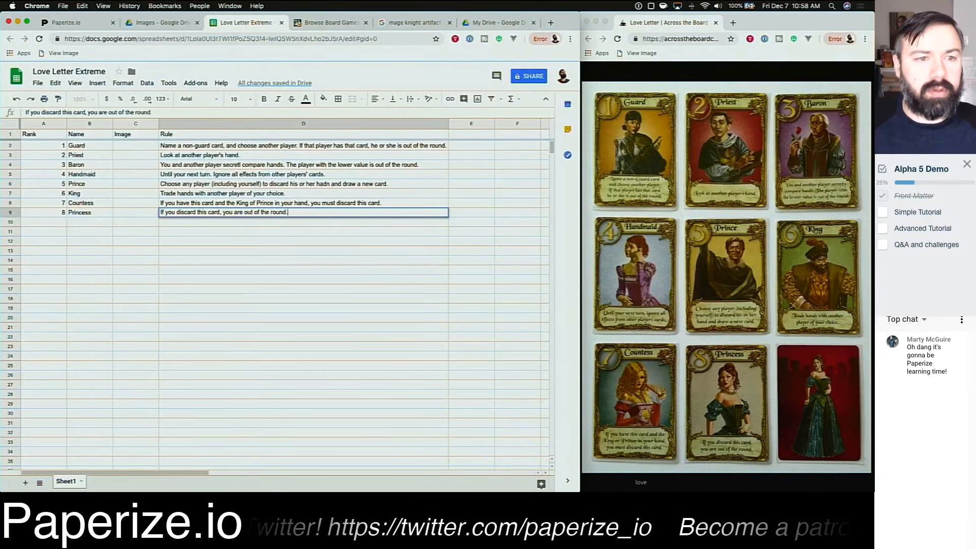
key(Return)
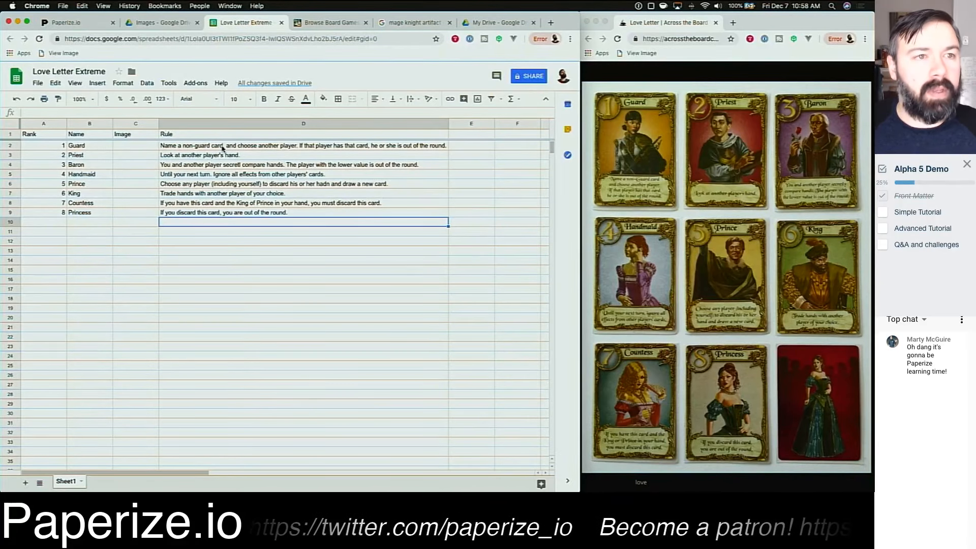
Step: Switch to the Paperize editor and refresh the Love Letter Extreme data source
click(67, 24)
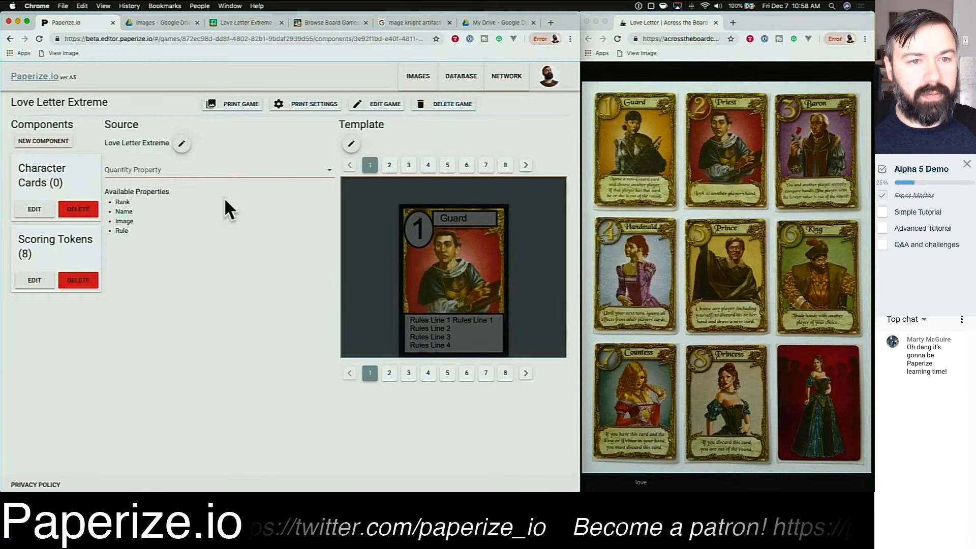
click(182, 144)
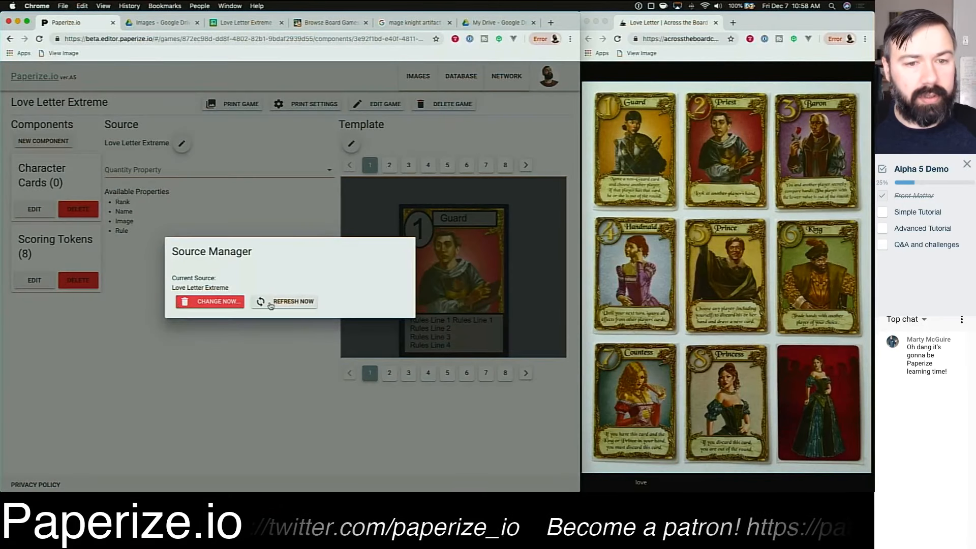
click(270, 304)
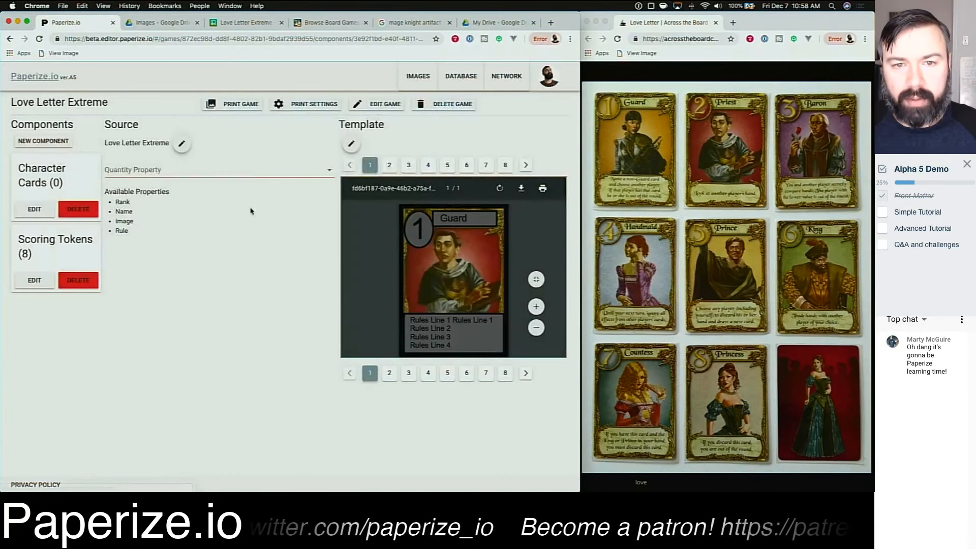
Step: Open the template editor and set the Rule layer's text template to {{Rule}}
click(351, 144)
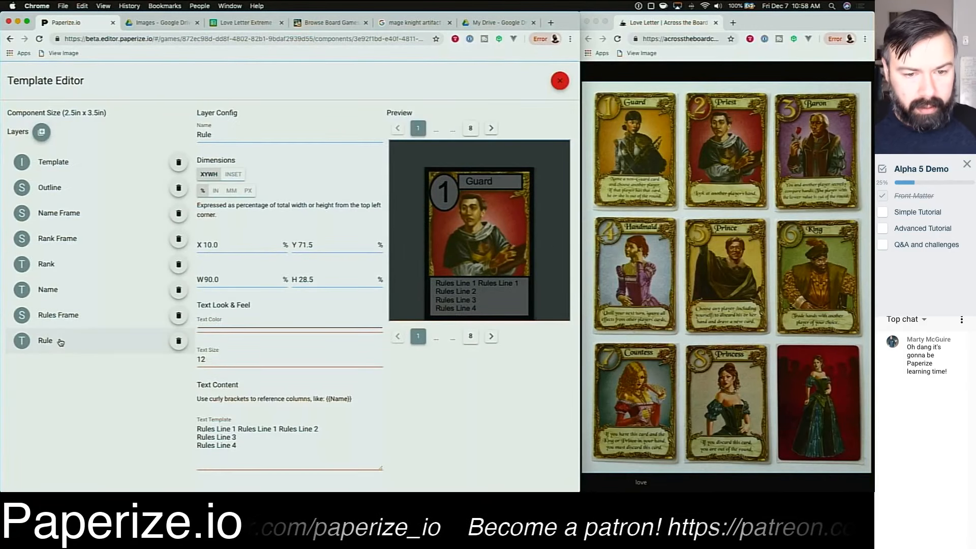
click(249, 454)
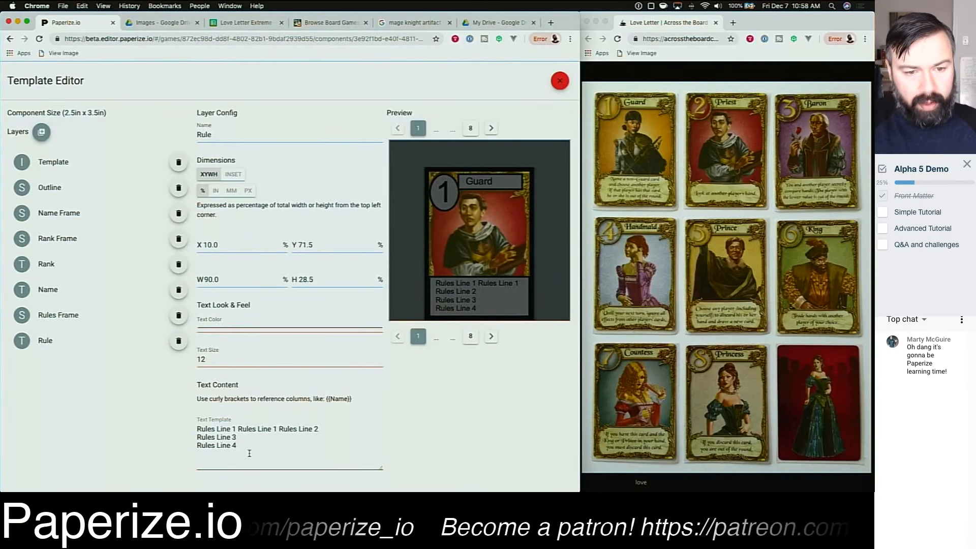
key(ctrl+a)
text({{Rule}})
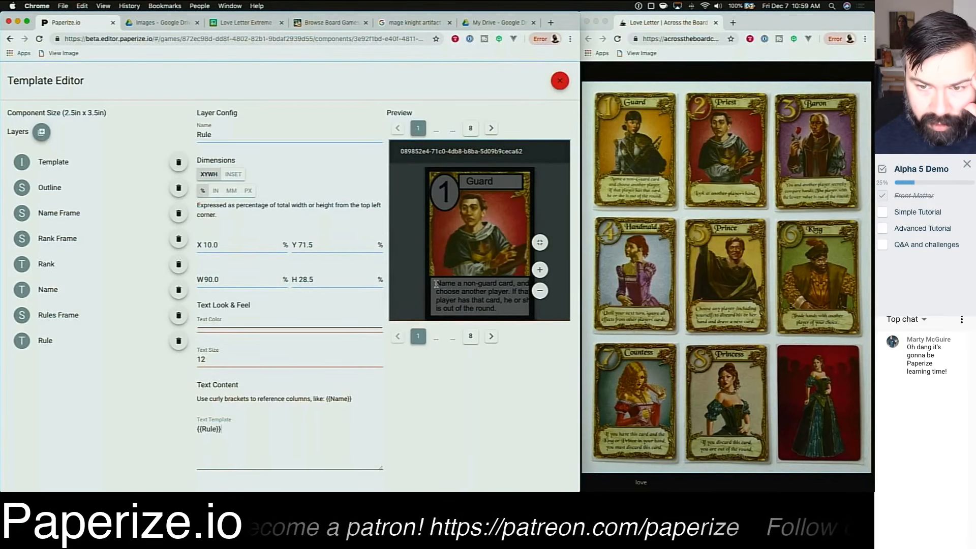
Step: Narrow the Rule layer to 80% width and set its text size to 11
click(210, 280)
key(BackSpace)
text(8)
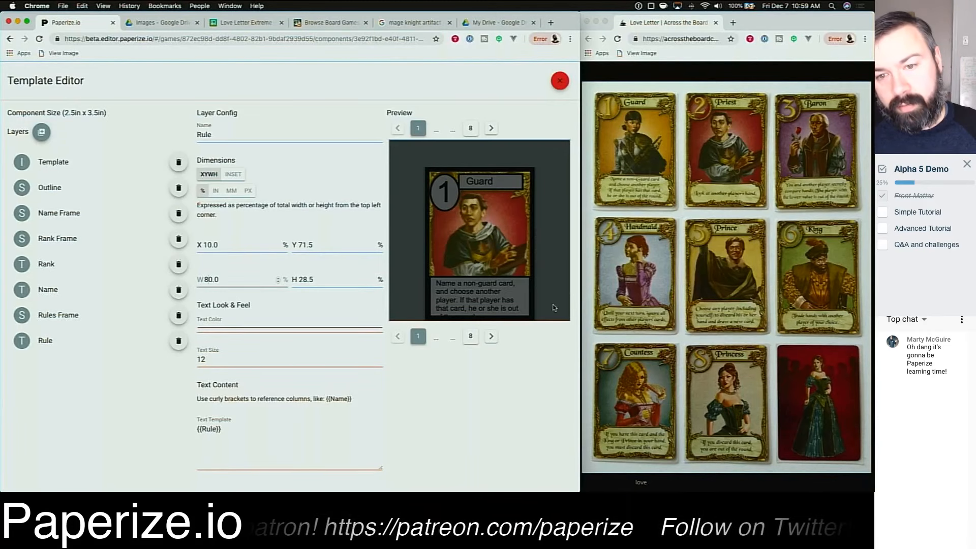
drag(436, 281, 459, 325)
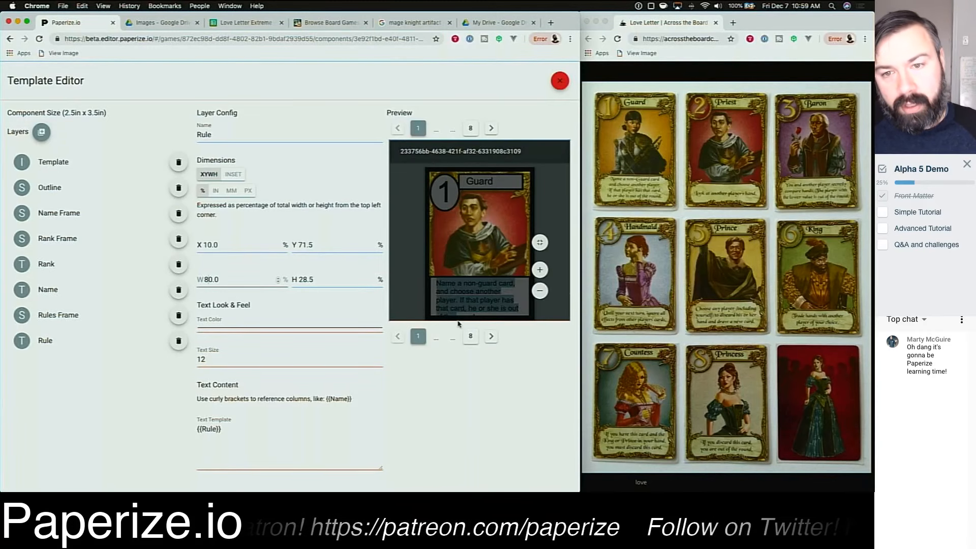
click(473, 419)
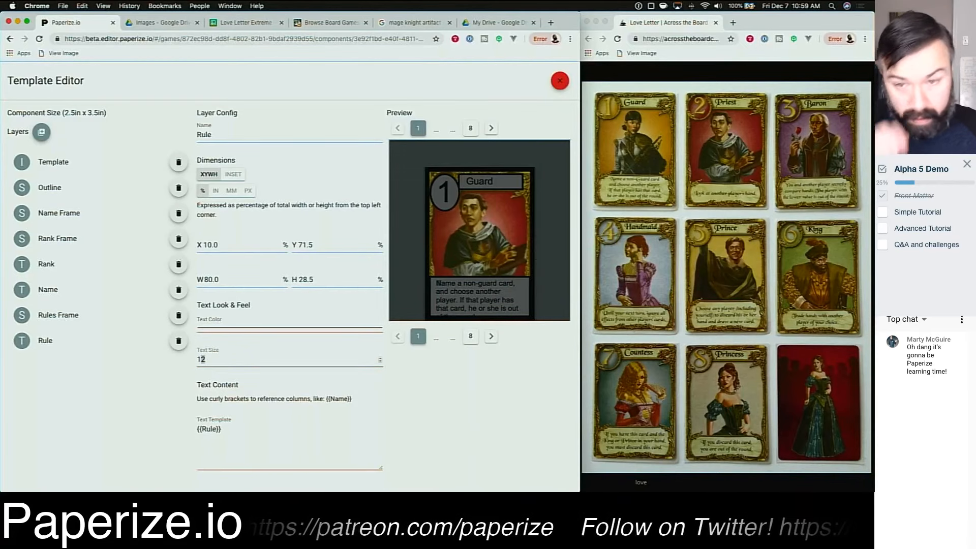
key(BackSpace)
text(0)
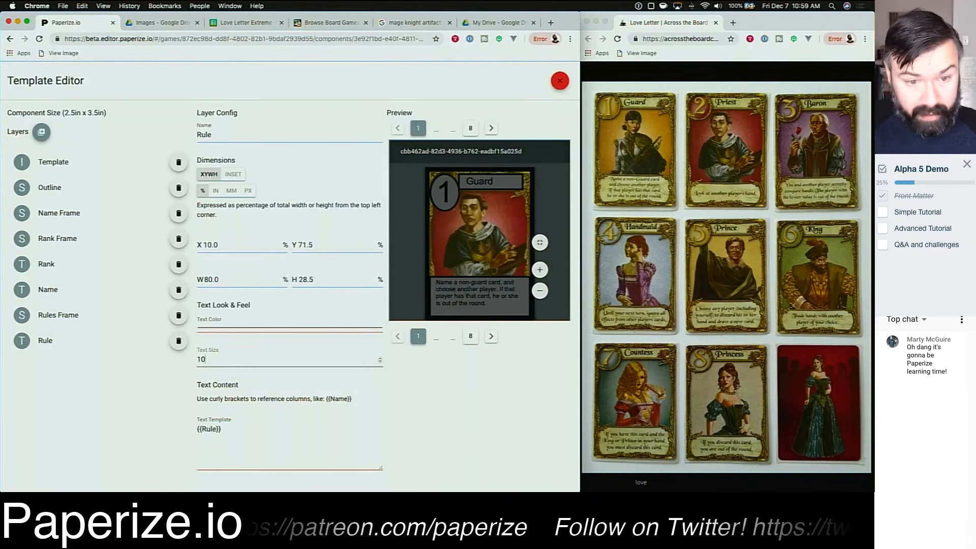
key(BackSpace)
text(1)
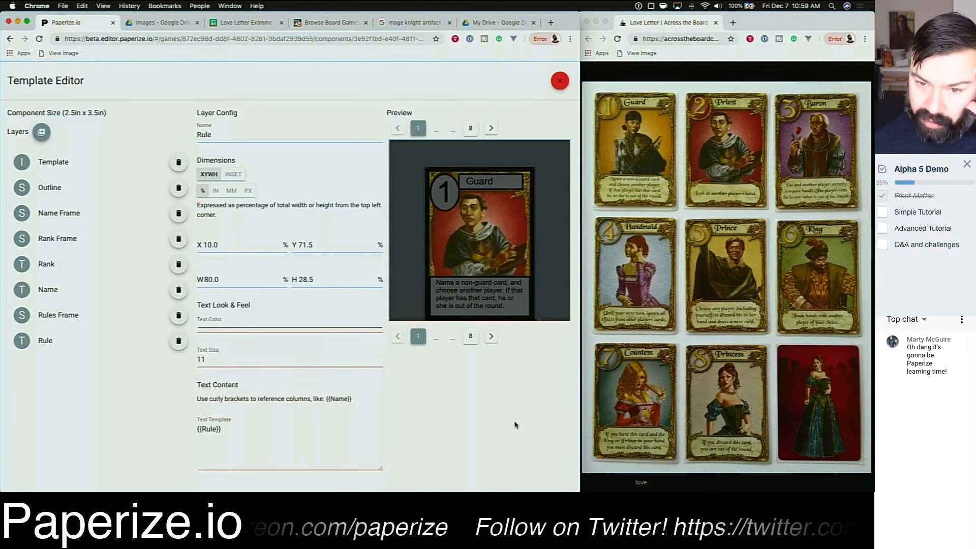
Step: Close the template editor and print the game to a PDF
click(558, 81)
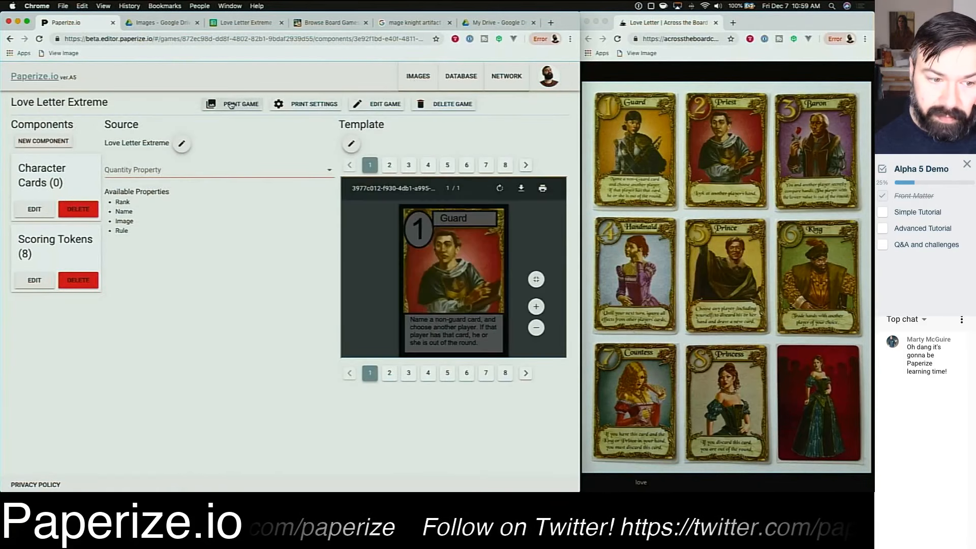
click(232, 104)
click(59, 480)
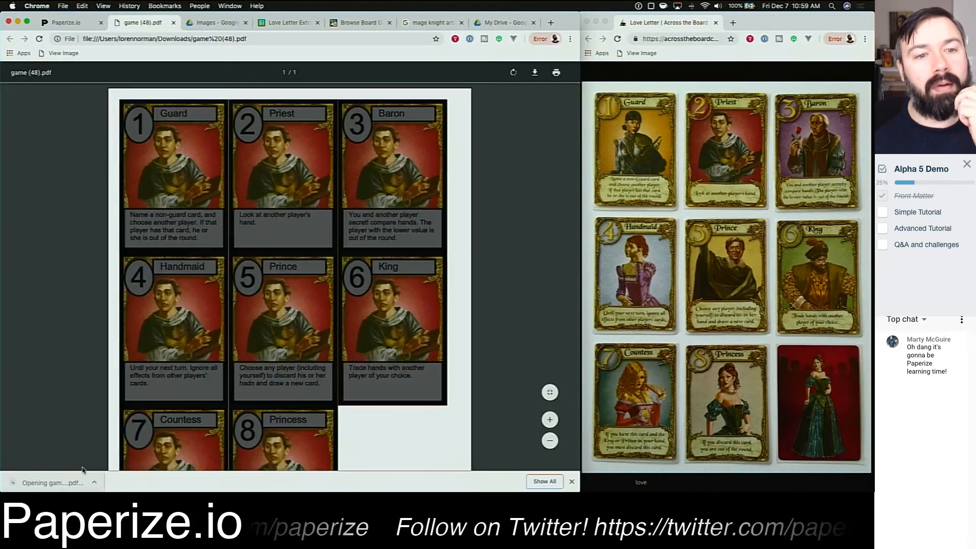
Step: Scroll through the printed PDF to review all eight cards, then close its tab
scroll(59, 325, down, 2)
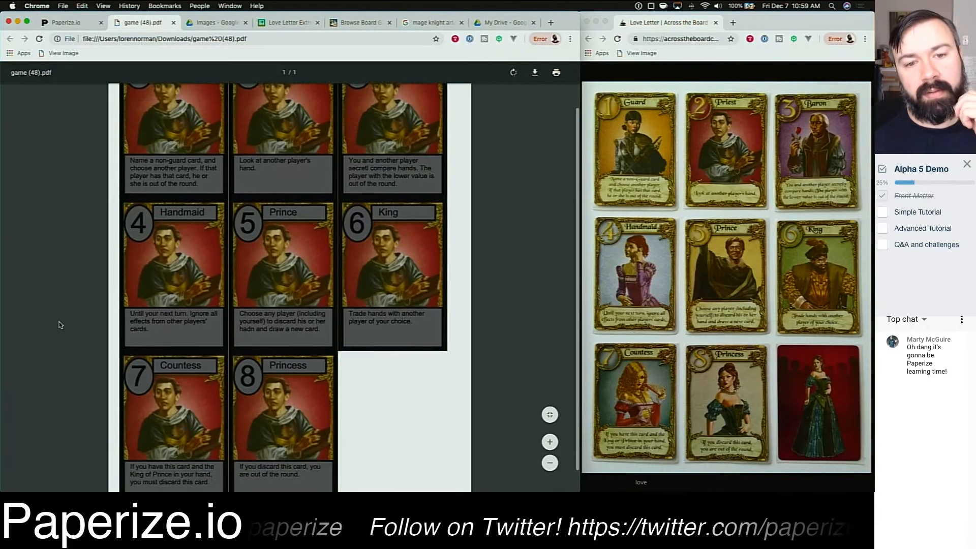
scroll(59, 325, down, 1)
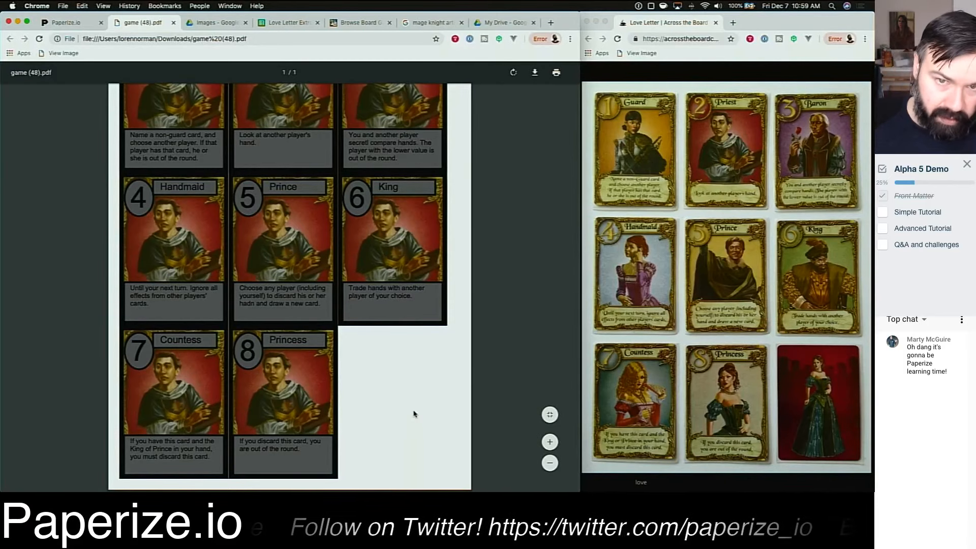
scroll(413, 413, up, 3)
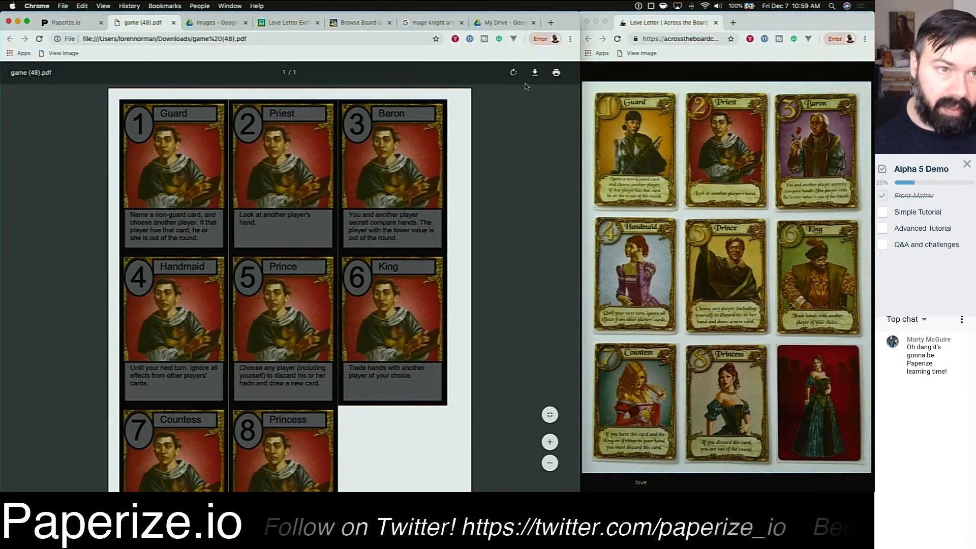
click(174, 24)
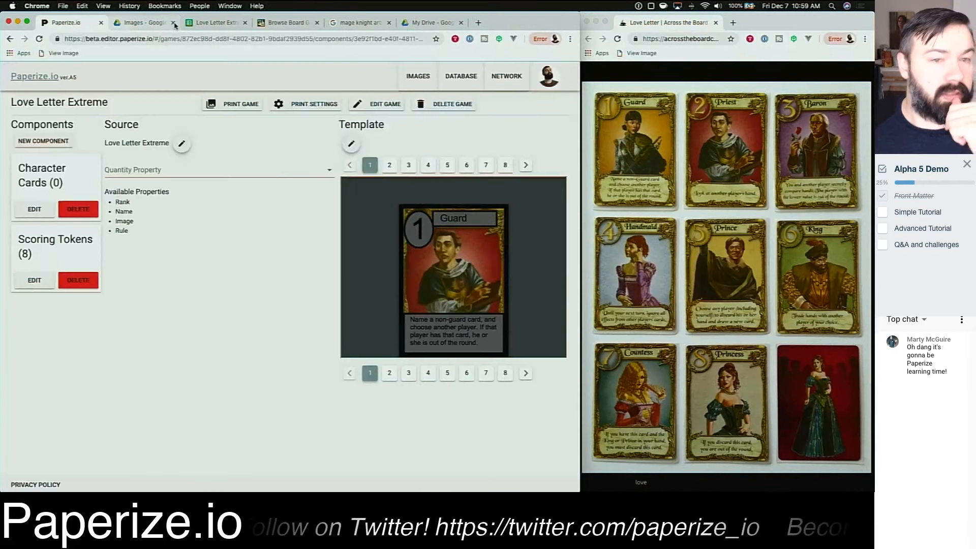
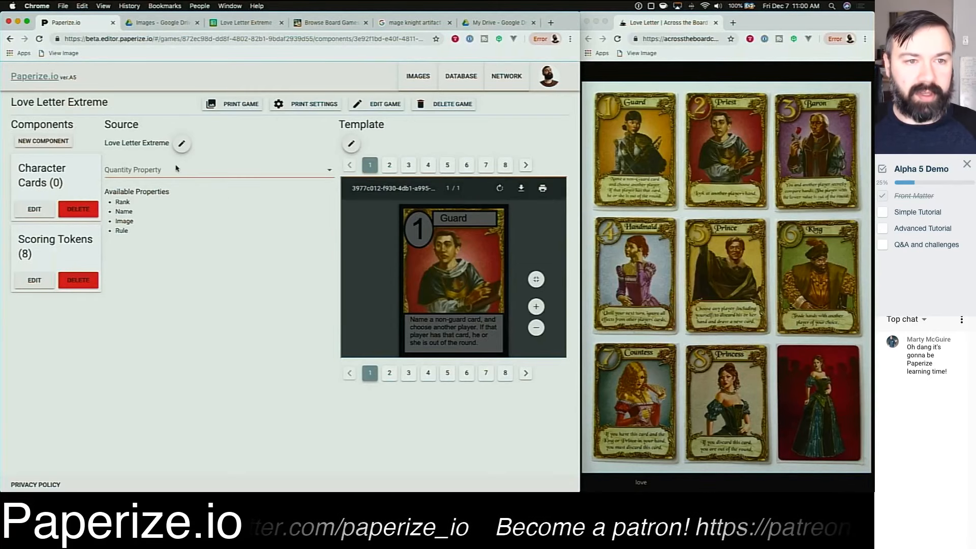
Step: Switch to the spreadsheet and insert a new column left of Rank headed Quantity
click(159, 172)
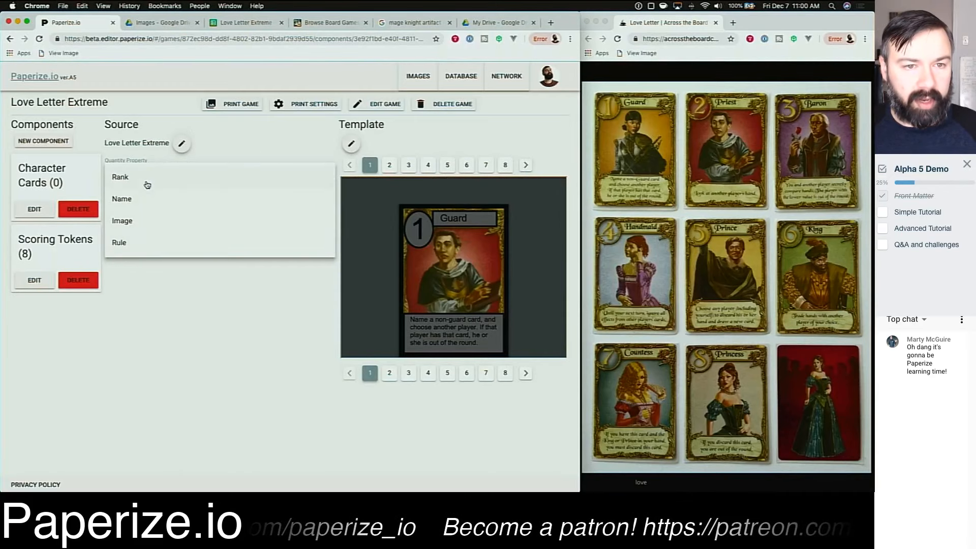
click(259, 154)
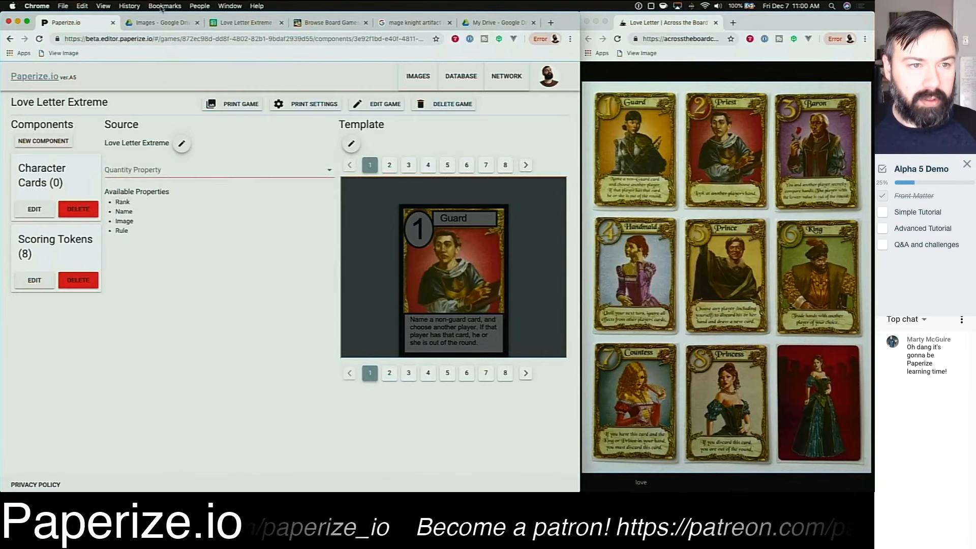
click(242, 23)
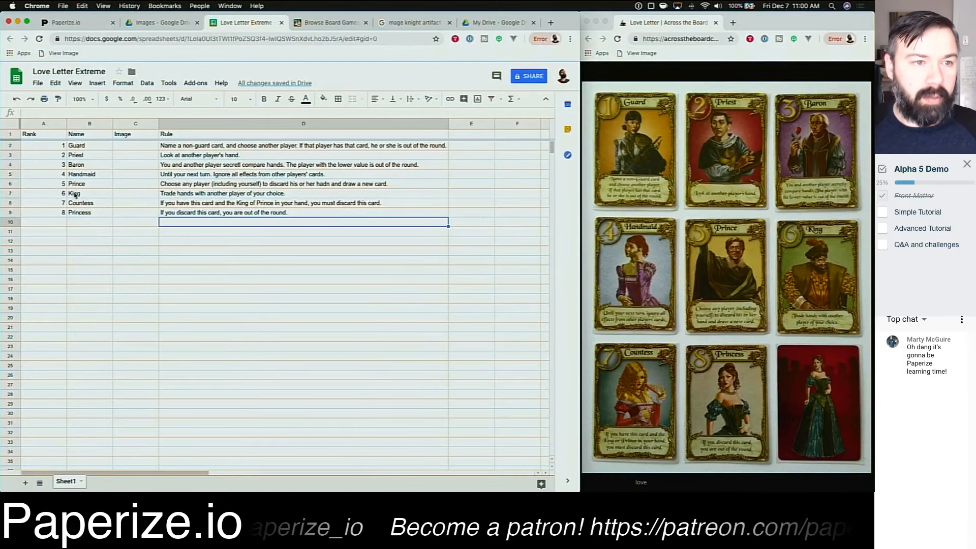
right_click(34, 124)
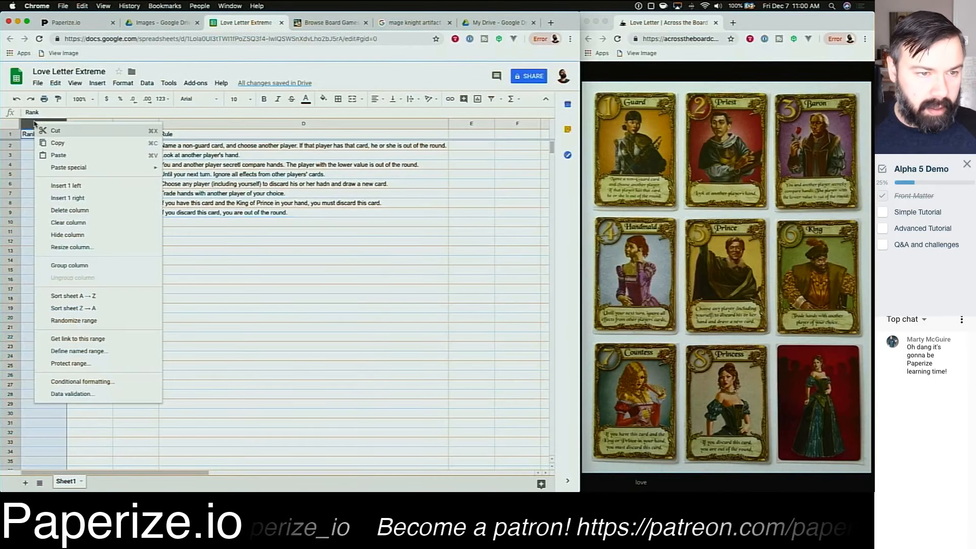
click(97, 187)
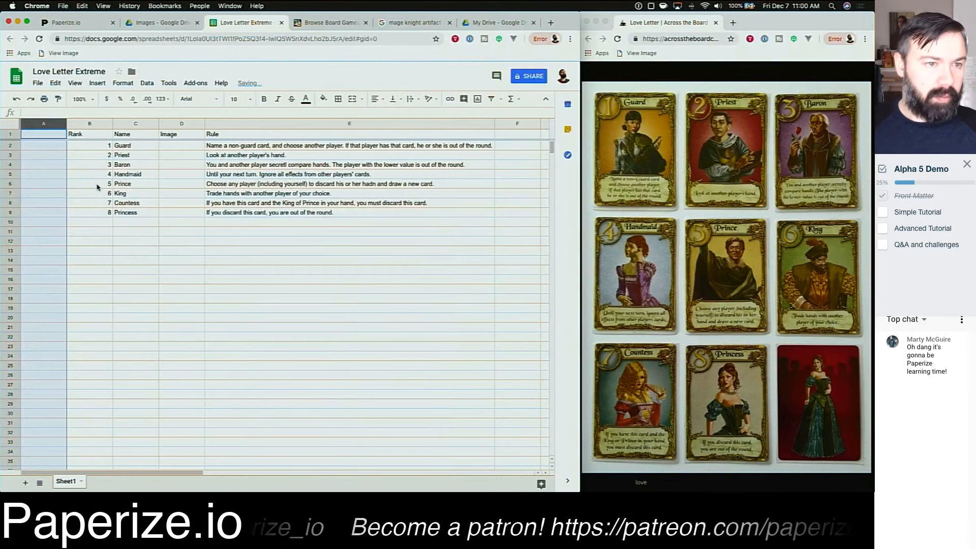
click(43, 134)
text(Quanit)
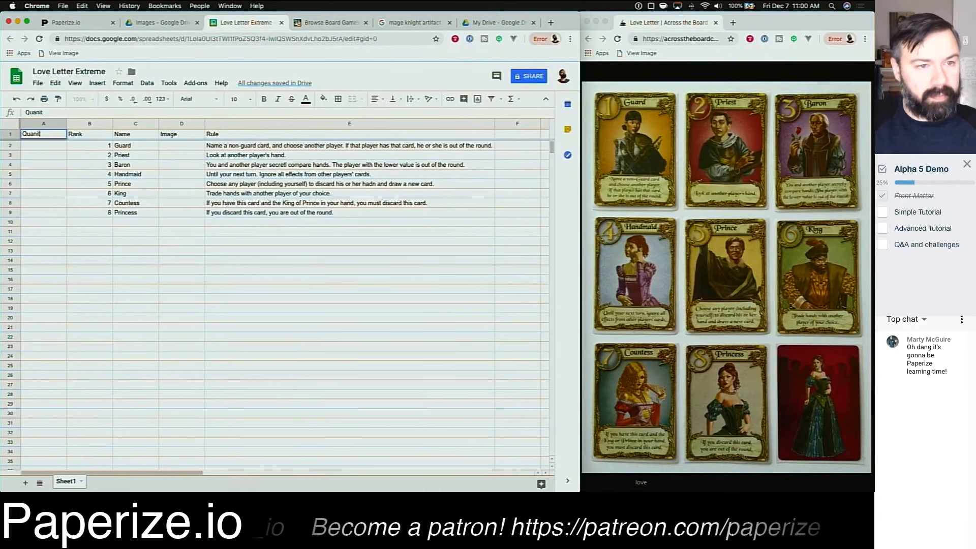
key(BackSpace)
key(BackSpace)
text(tity)
key(Return)
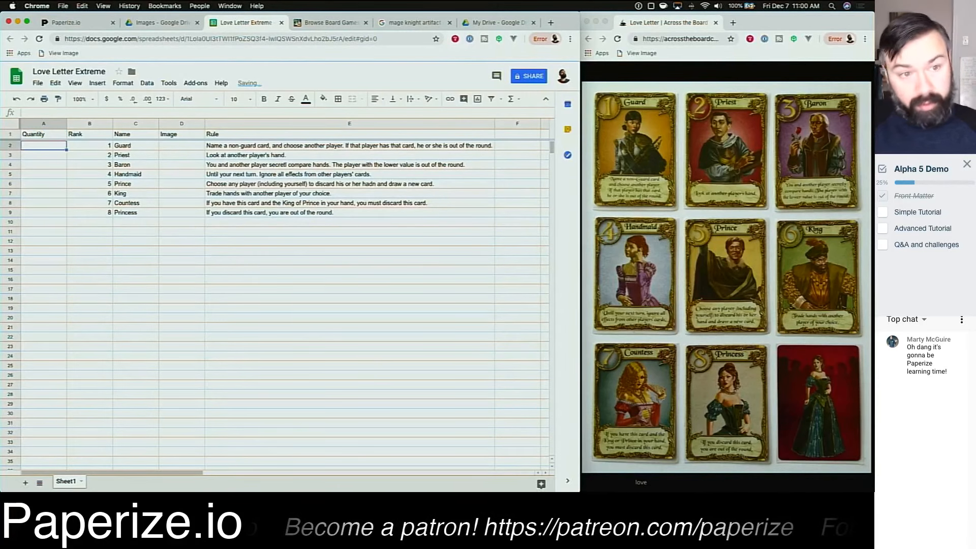
Step: Enter card quantities: Guard 4, Priest 3, Baron 2, Handmaid 2, and 1 each for Prince, King, Countess and Princess
key(Down)
key(Down)
key(Down)
key(Down)
key(Down)
key(Down)
key(Down)
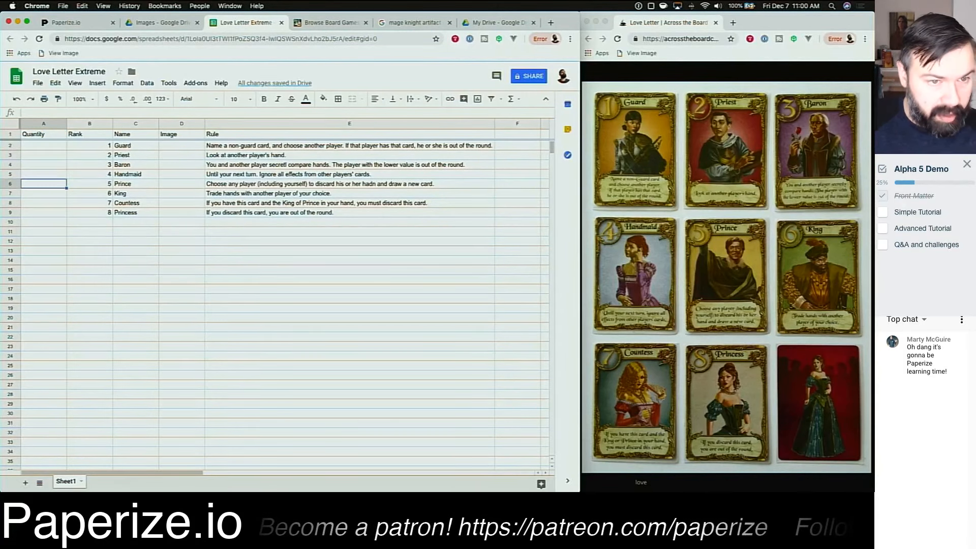
text(1)
key(Up)
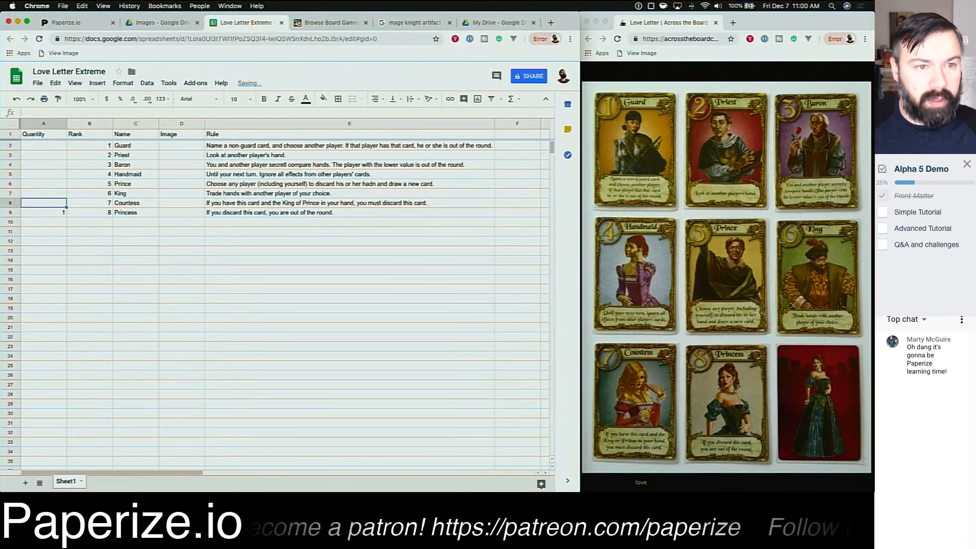
text(1)
key(Up)
text(1)
key(Up)
text(1)
key(Up)
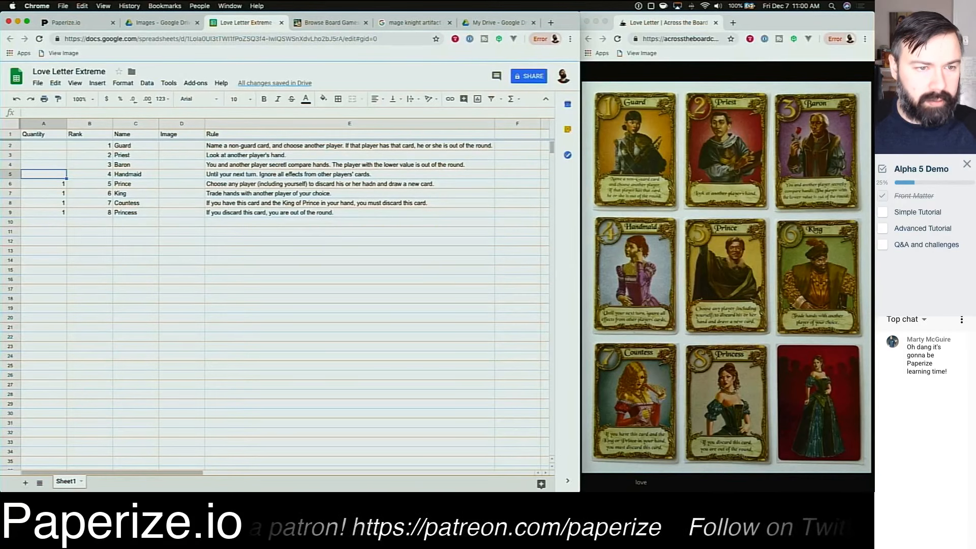
text(2)
key(Up)
text(2)
key(Up)
text(3)
key(Up)
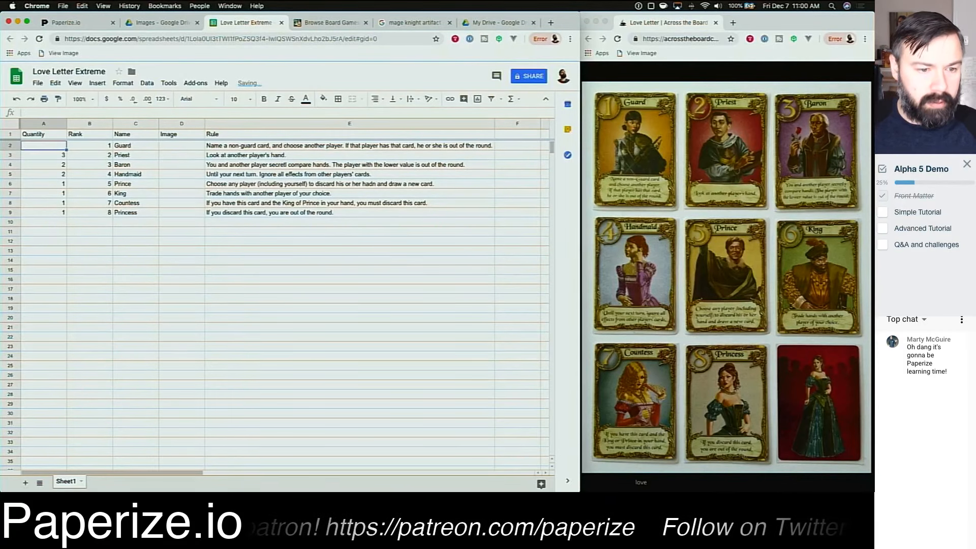
text(4)
key(Return)
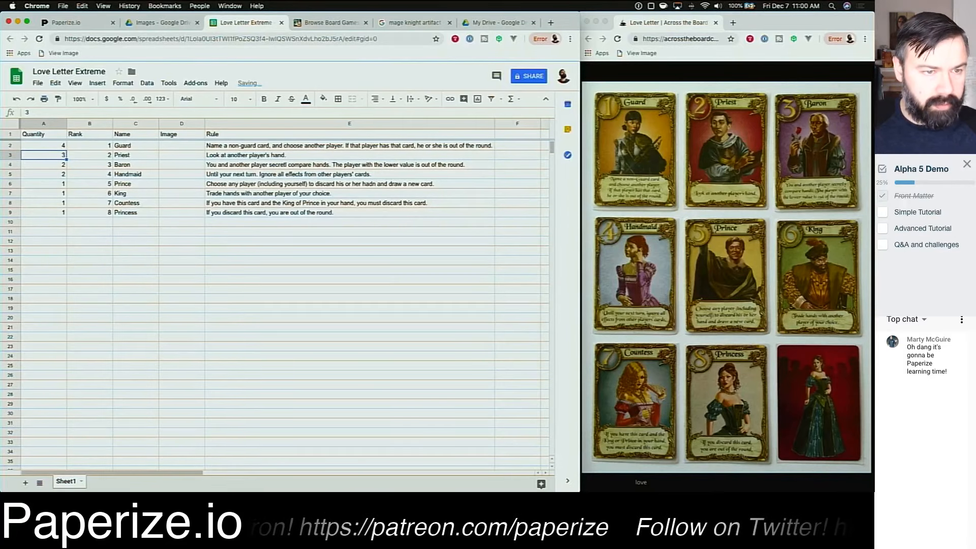
Step: Select the Quantity cells to check their total
key(Up)
key(shift+Down)
key(shift+Down)
key(shift+Down)
key(shift+Down)
key(shift+Down)
key(shift+Down)
key(shift+Down)
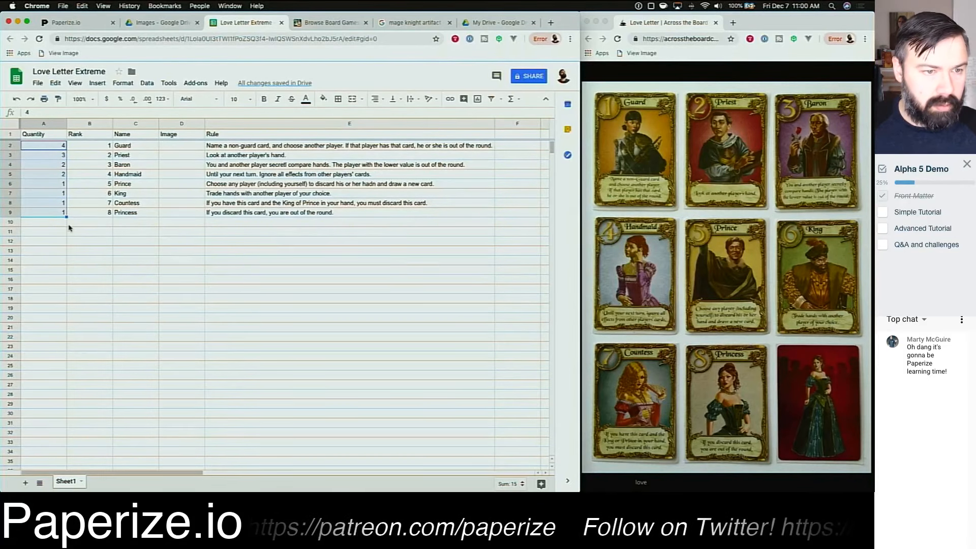
click(55, 235)
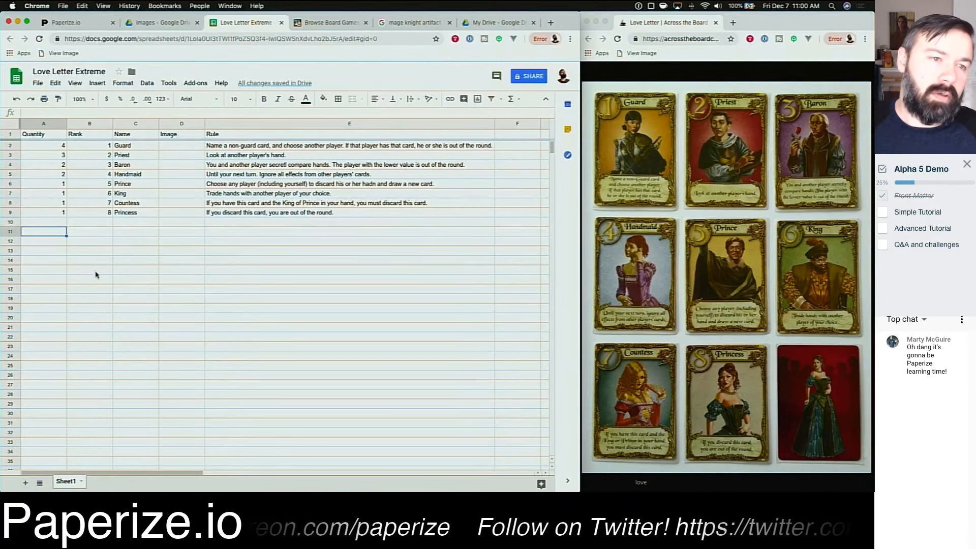
Step: Set the Baron's quantity to 3
click(49, 157)
key(Down)
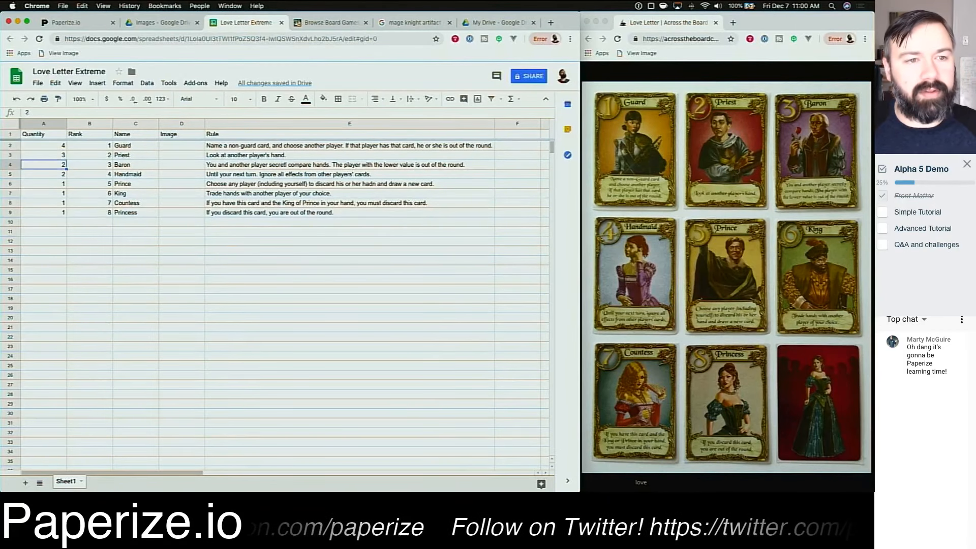
key(Up)
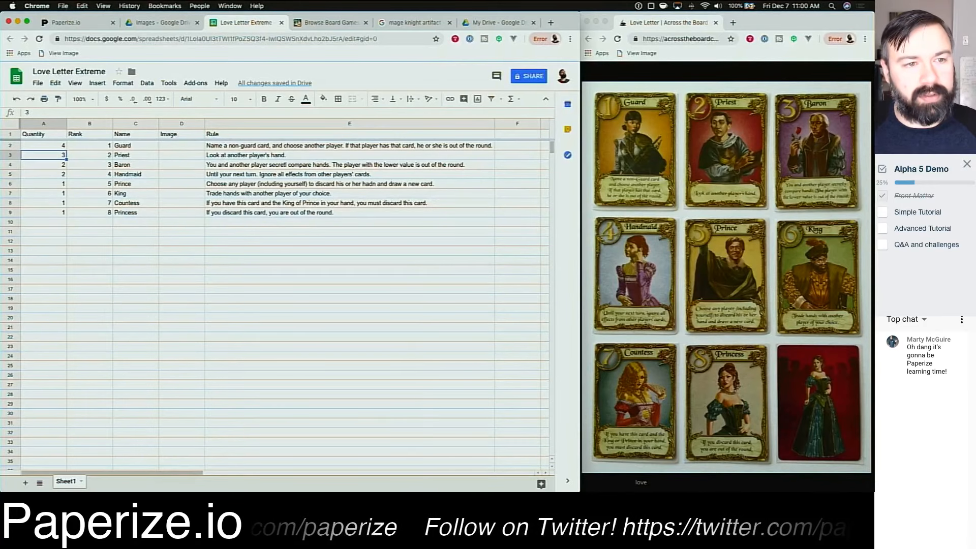
key(Down)
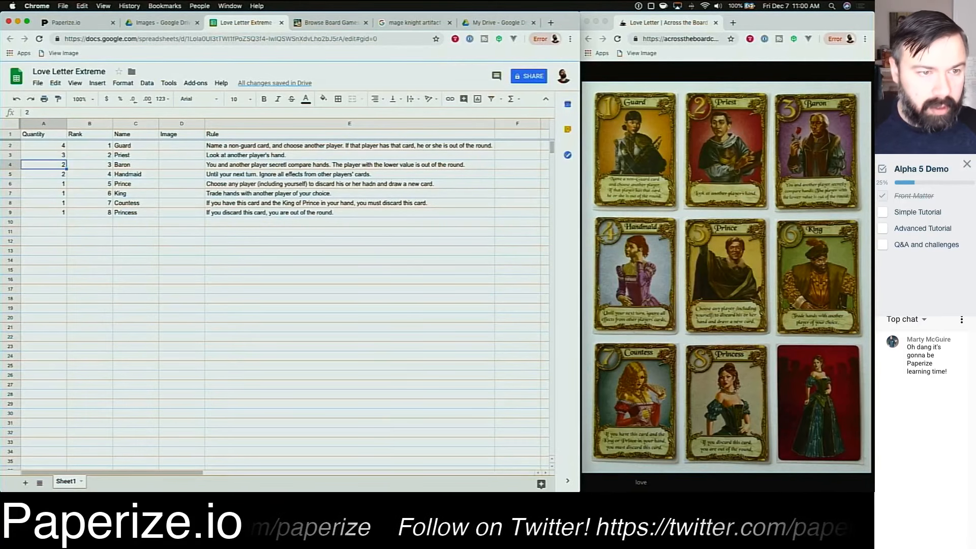
text(3)
key(Return)
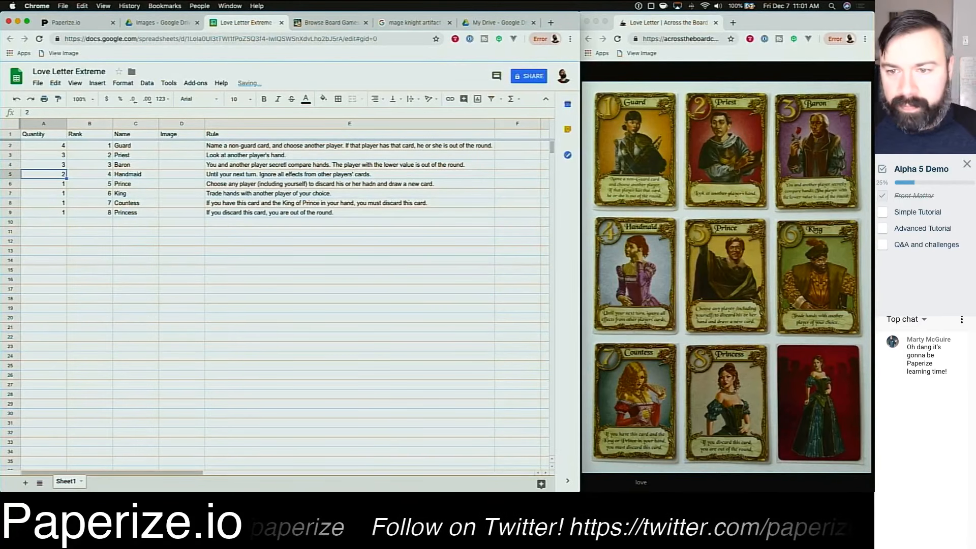
click(161, 344)
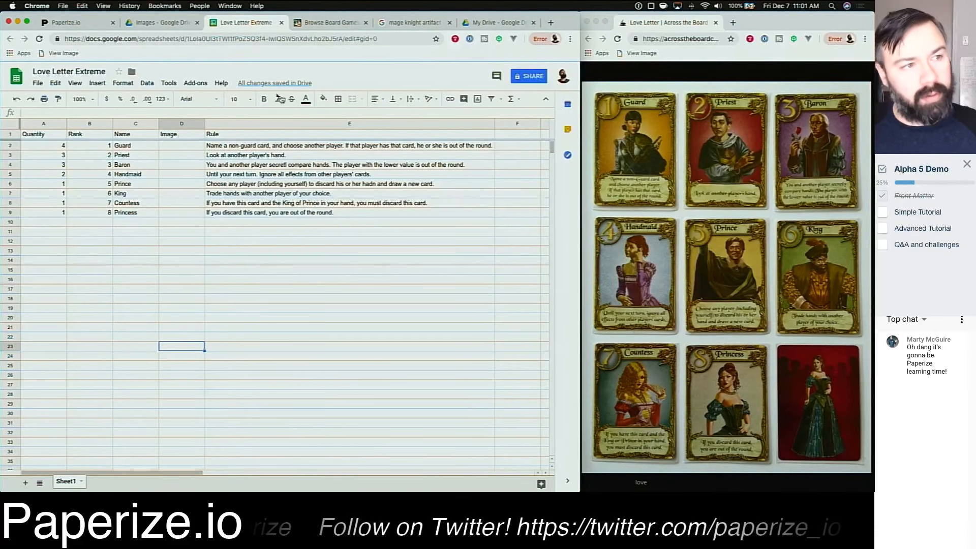
Step: Back in the editor, refresh the Love Letter Extreme source and set the Quantity Property to Quantity
click(74, 23)
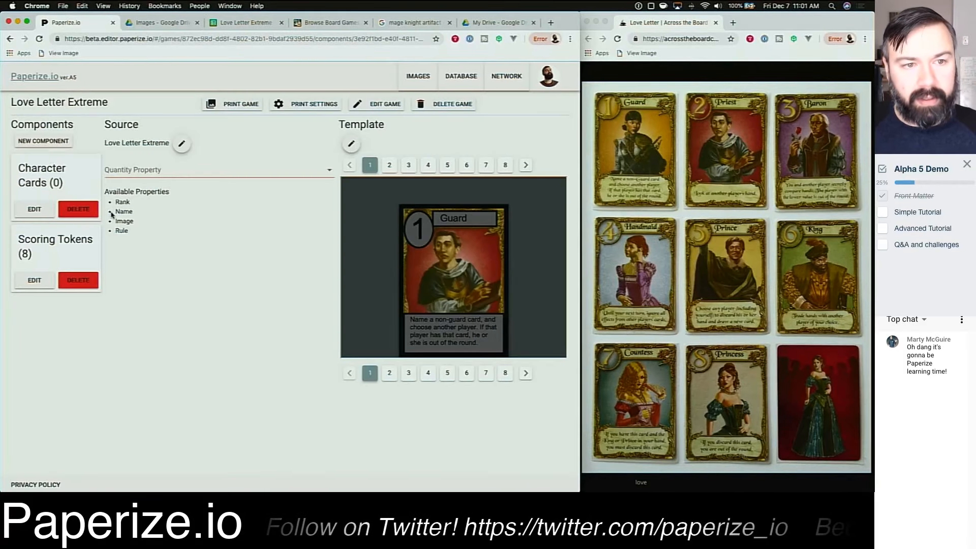
click(175, 169)
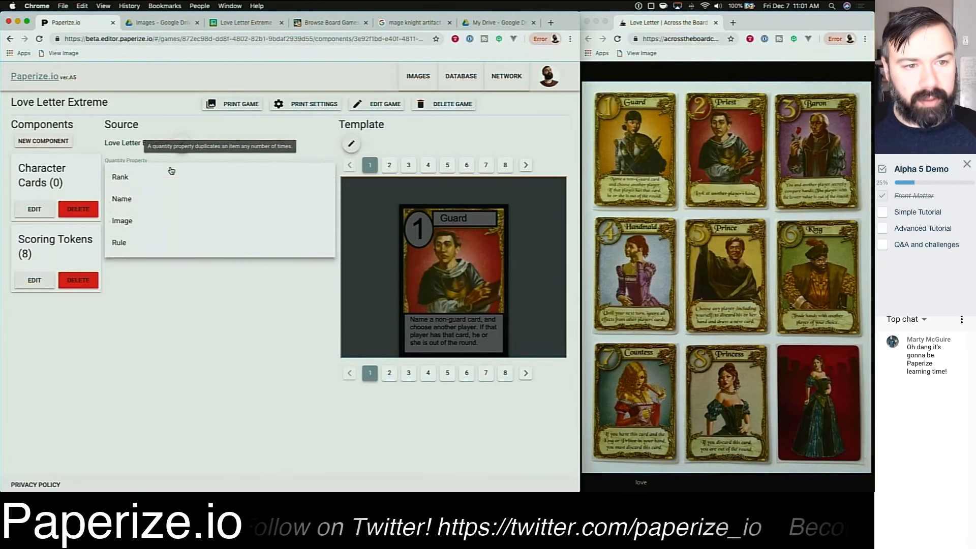
click(151, 266)
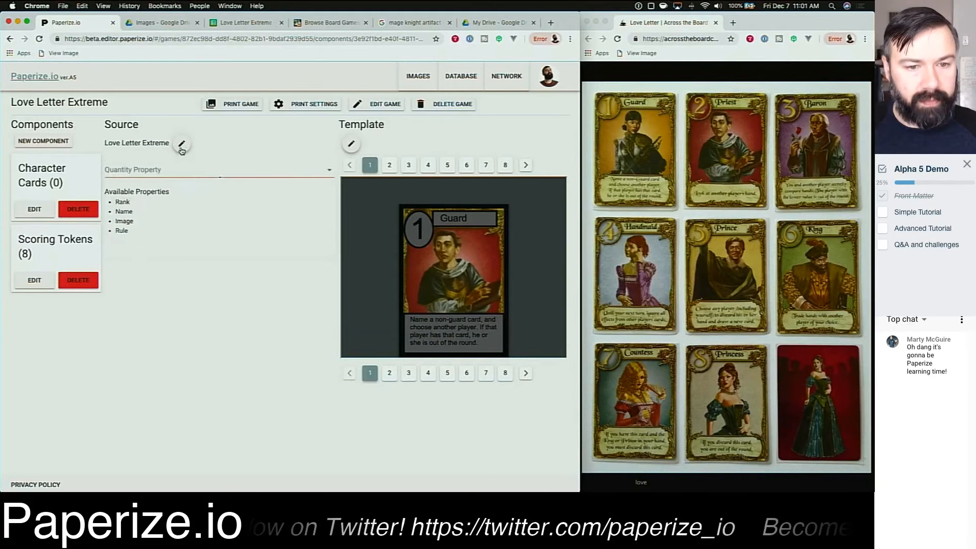
click(181, 143)
click(291, 302)
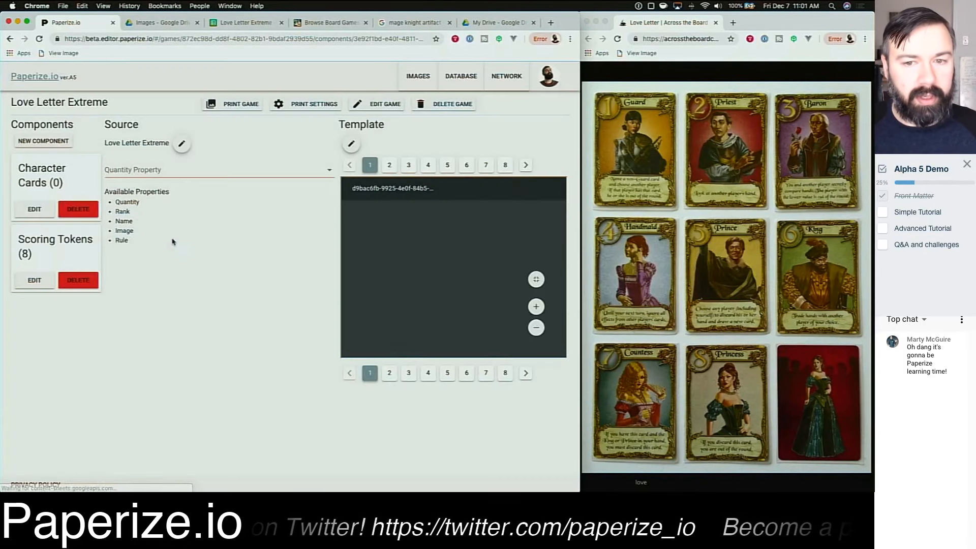
double_click(132, 203)
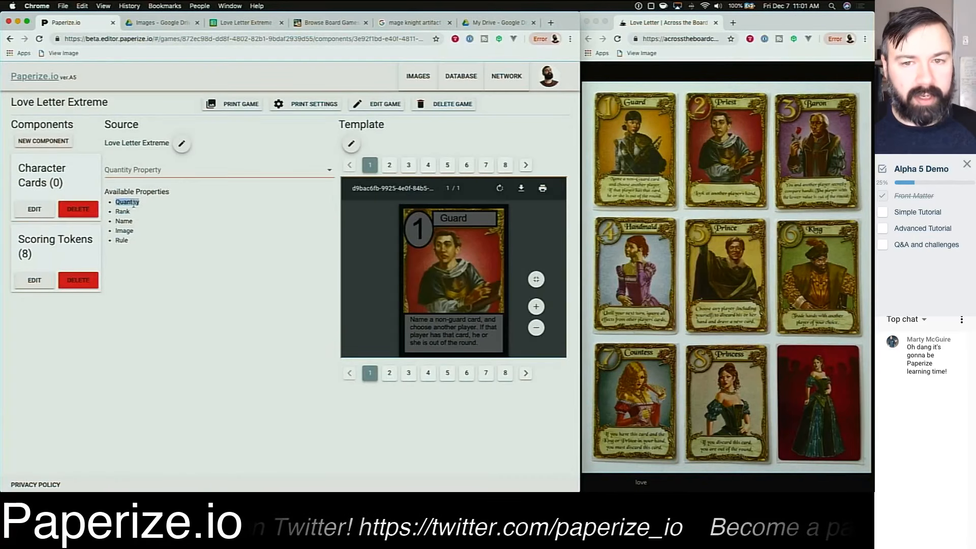
click(203, 224)
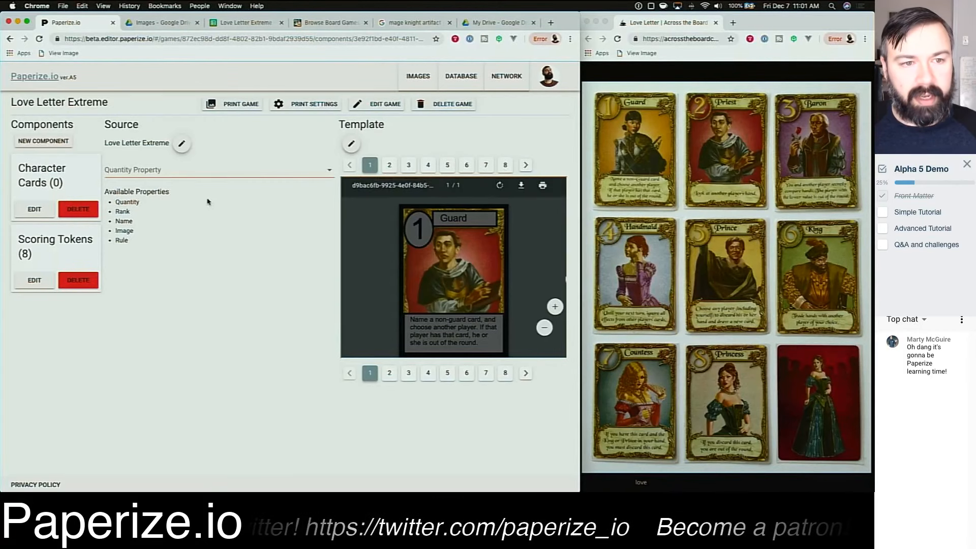
click(185, 170)
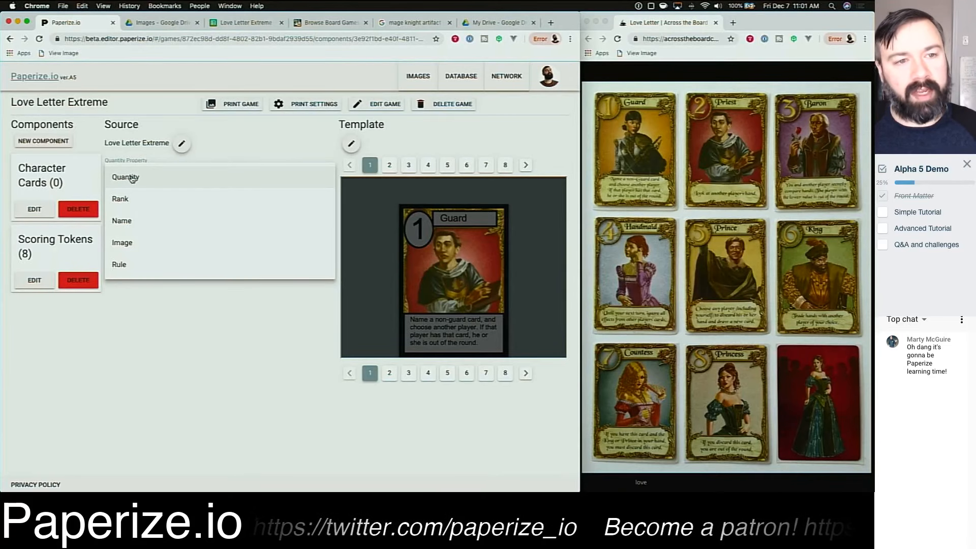
click(131, 178)
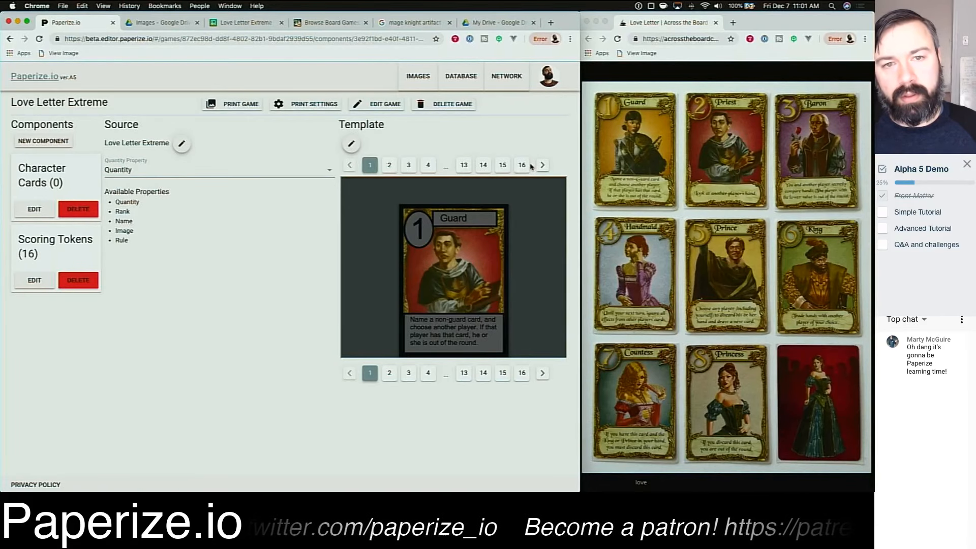
Step: Print the game to a PDF and open it
click(233, 103)
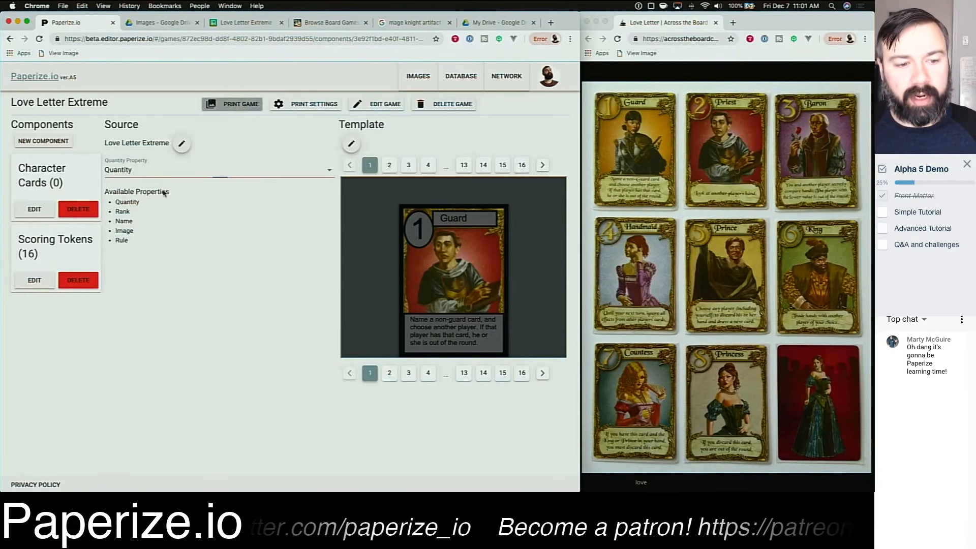
click(44, 483)
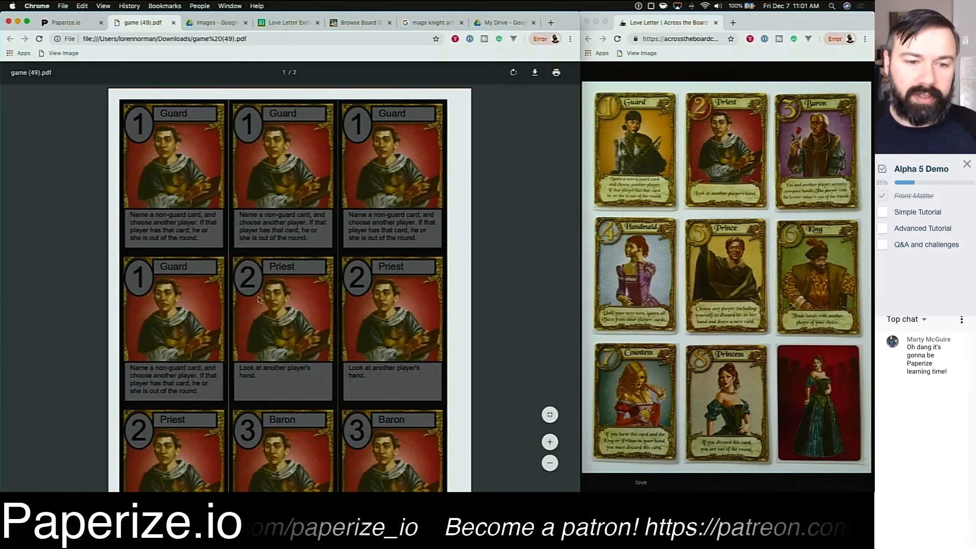
Step: Scroll through the printed PDF pages, close its tab, and return to the Drive Images folder
scroll(507, 312, down, 5)
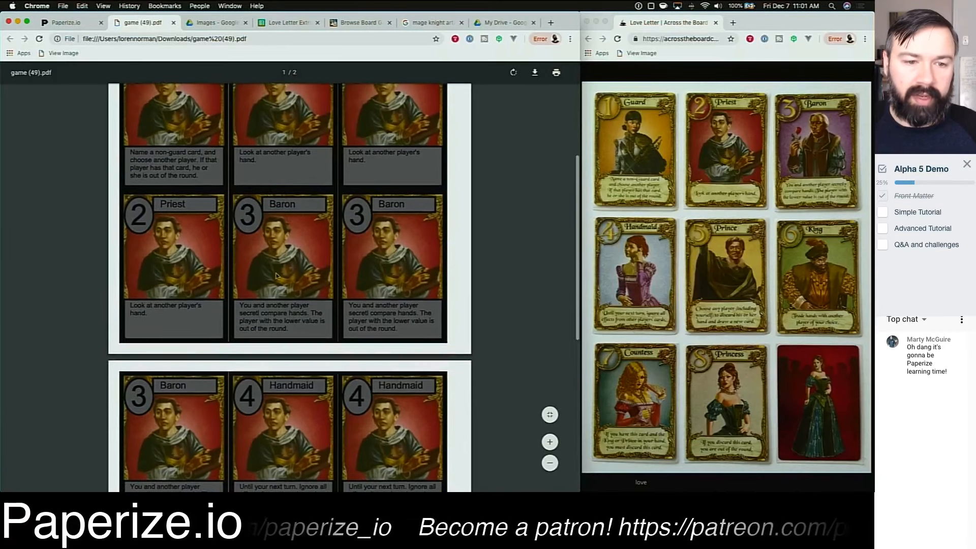
scroll(435, 332, down, 7)
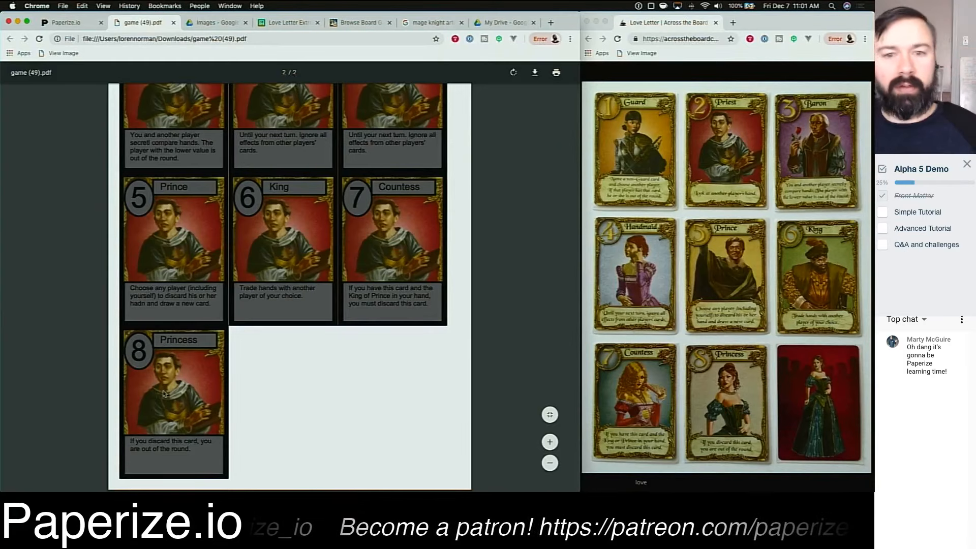
scroll(341, 389, up, 15)
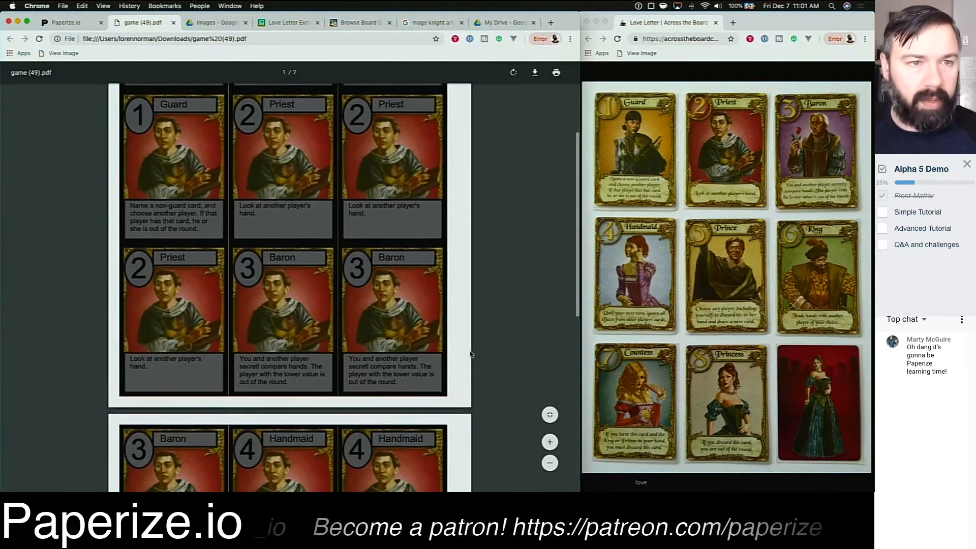
click(174, 23)
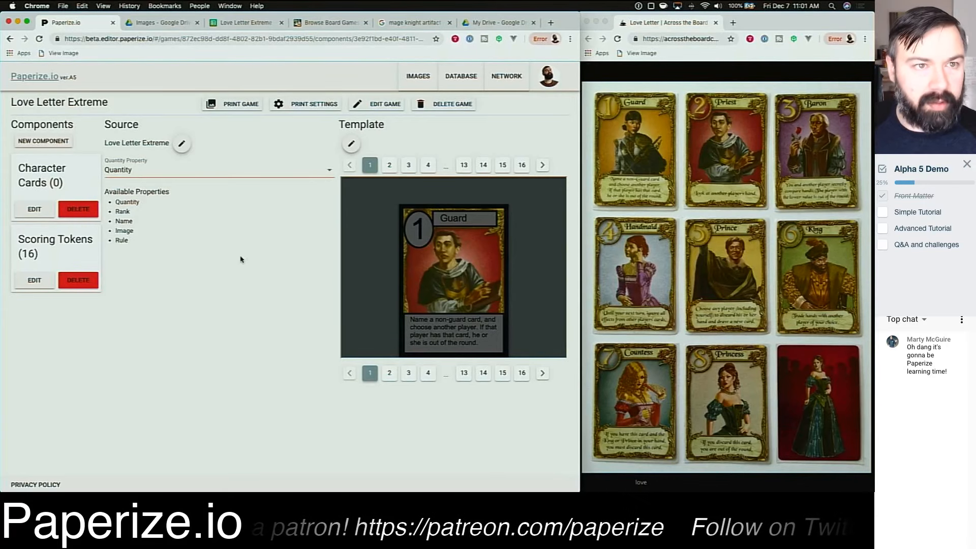
click(157, 22)
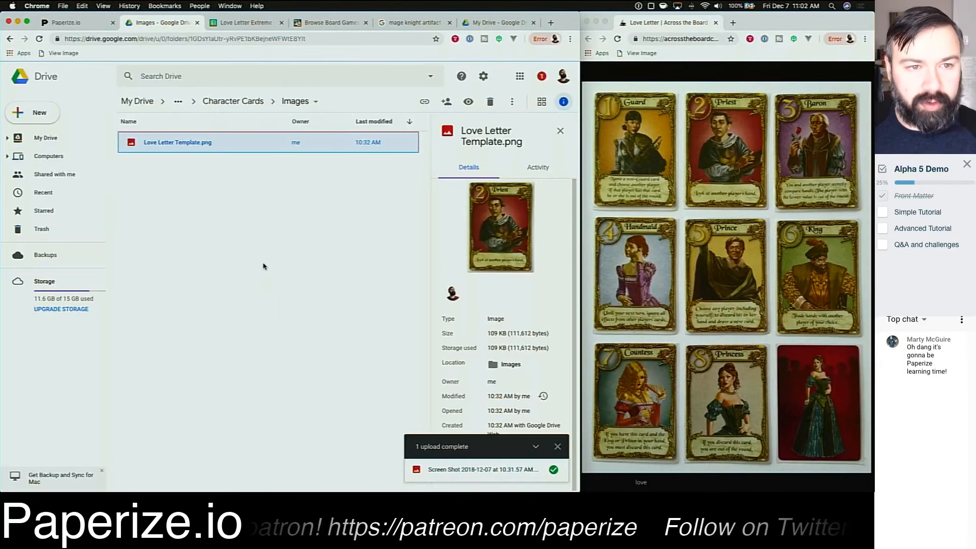
click(273, 211)
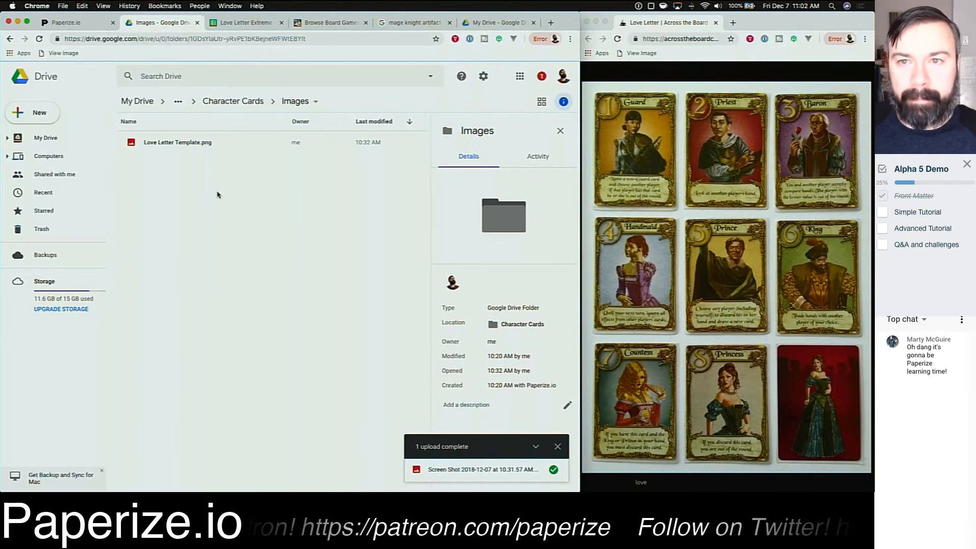
Step: Search Google Images for king in a new browser tab
click(765, 21)
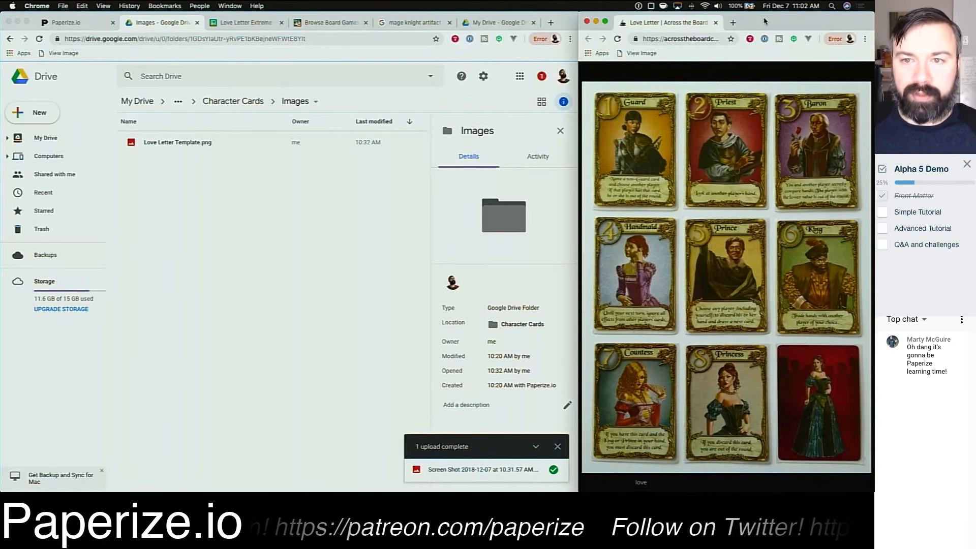
drag(579, 70, 436, 69)
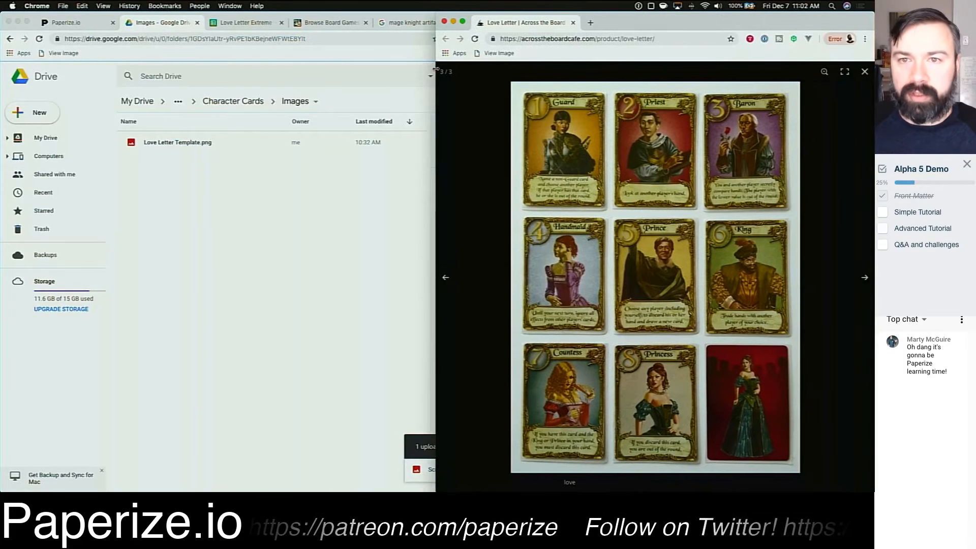
key(super+t)
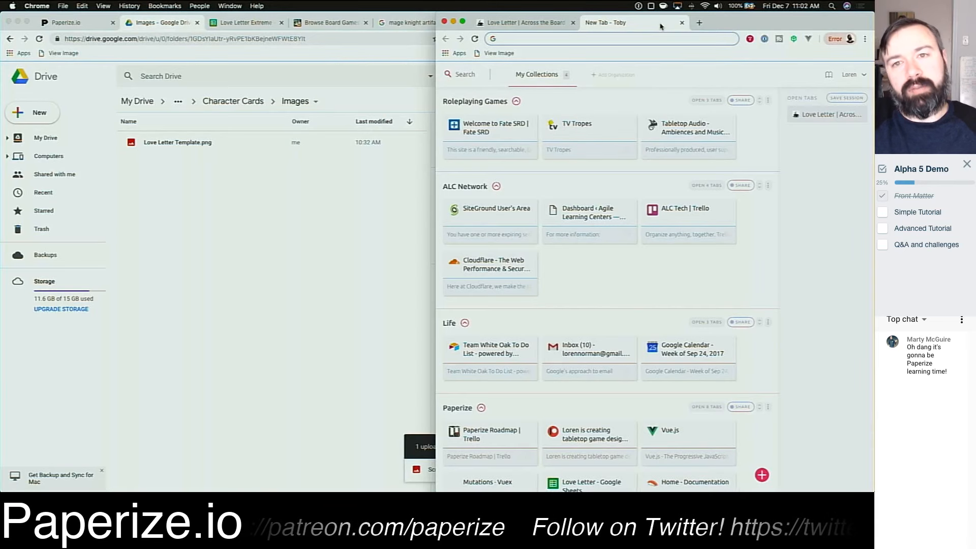
text(king)
key(Return)
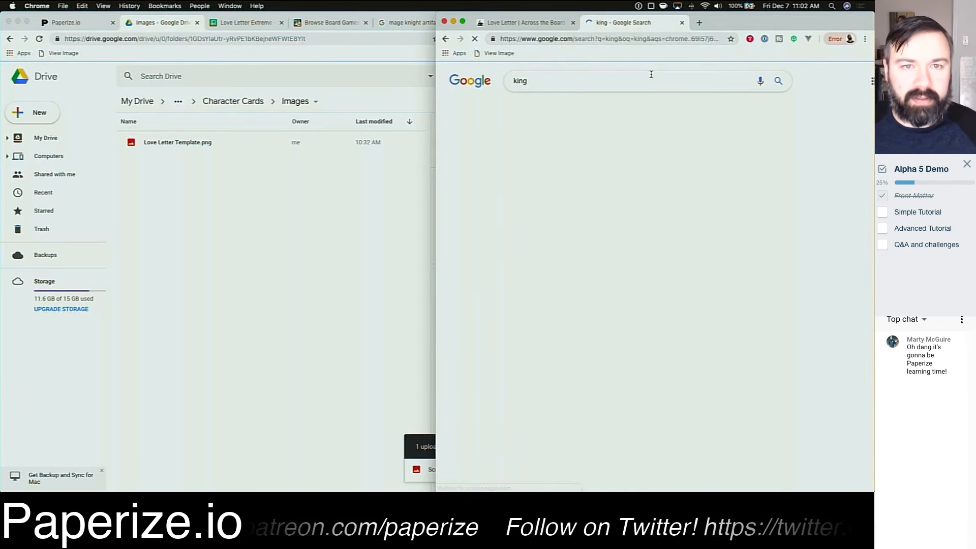
click(256, 22)
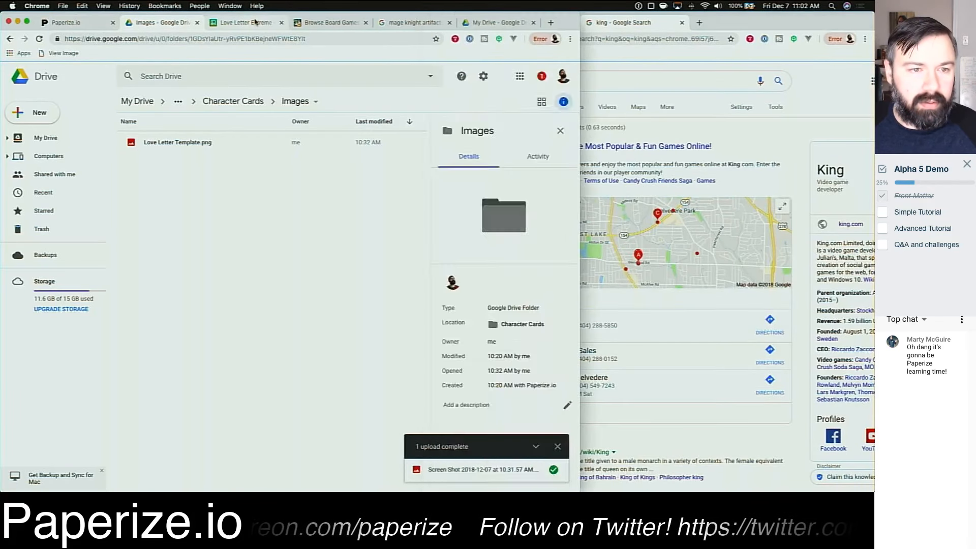
click(256, 22)
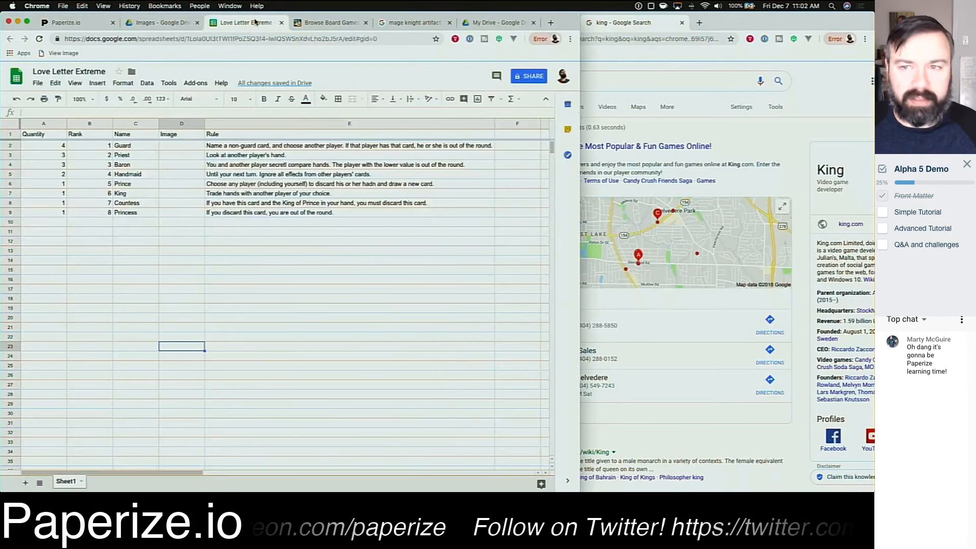
click(602, 83)
click(542, 107)
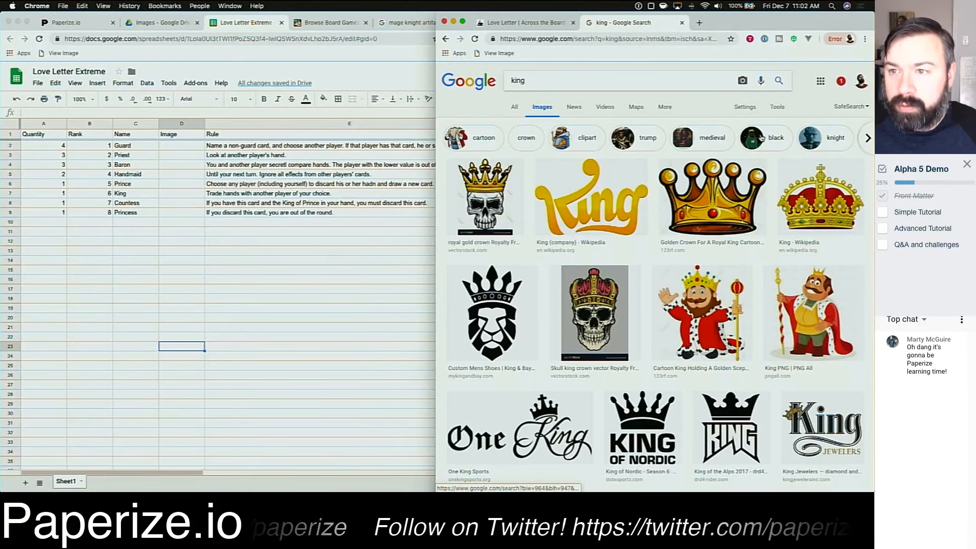
Step: Filter the image results by usage rights to images labeled for noncommercial reuse
click(780, 111)
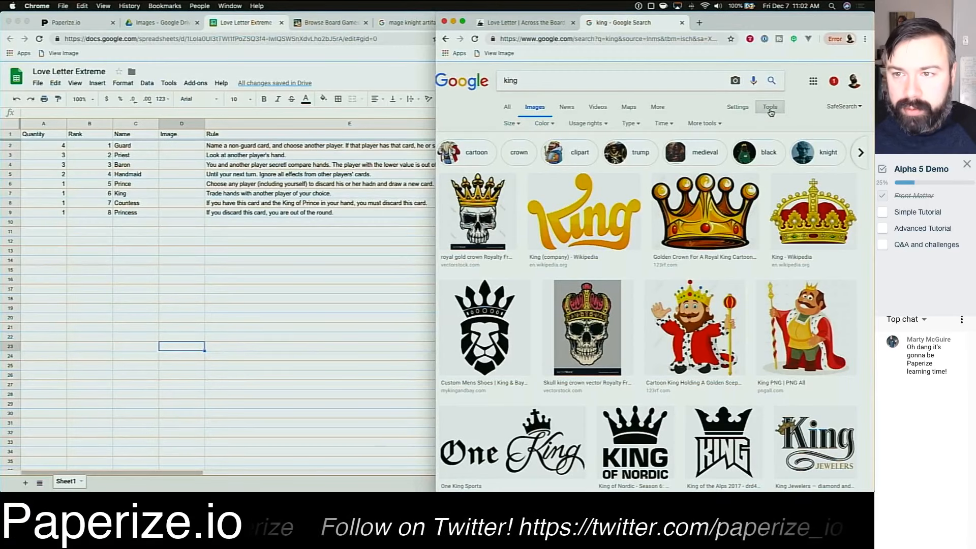
click(742, 109)
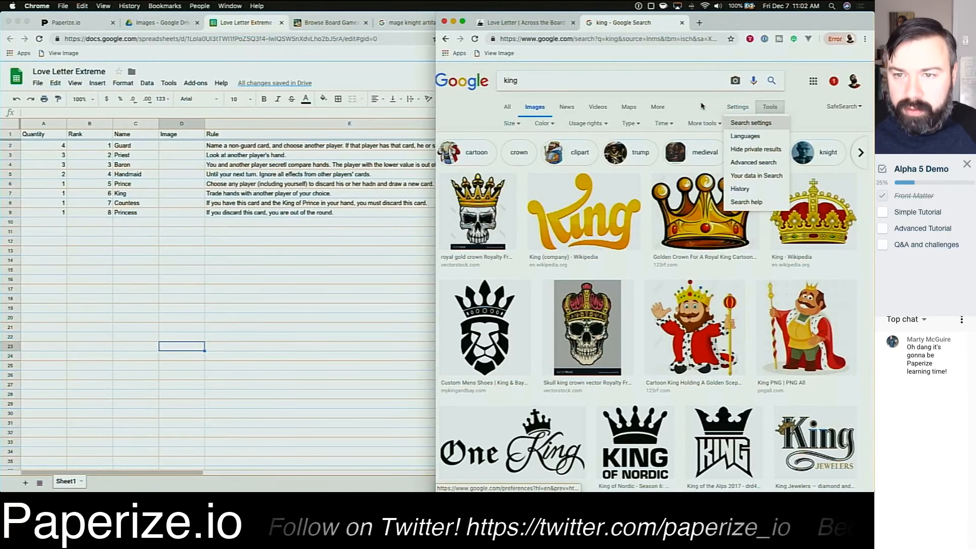
click(586, 123)
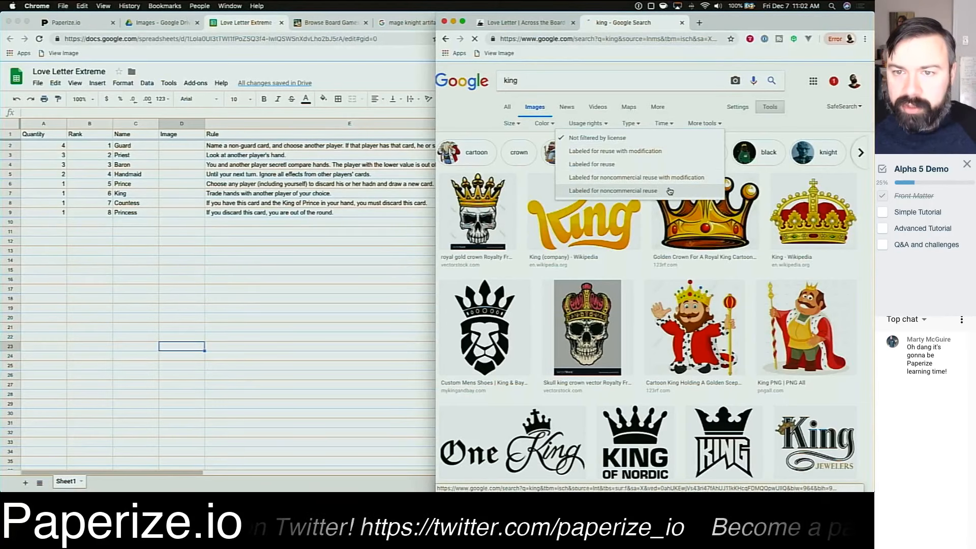
click(670, 191)
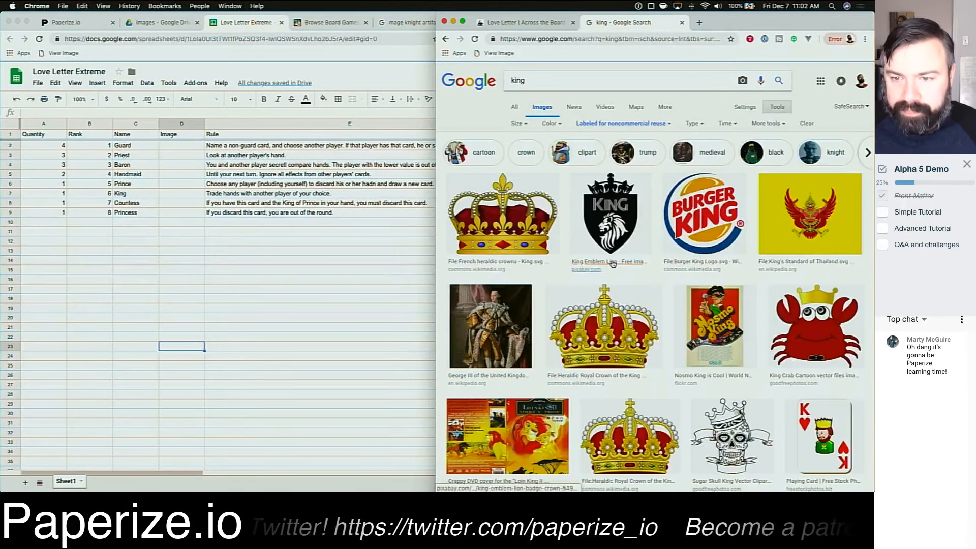
Step: Open the George III portrait's source page on Wikipedia
scroll(669, 302, down, 3)
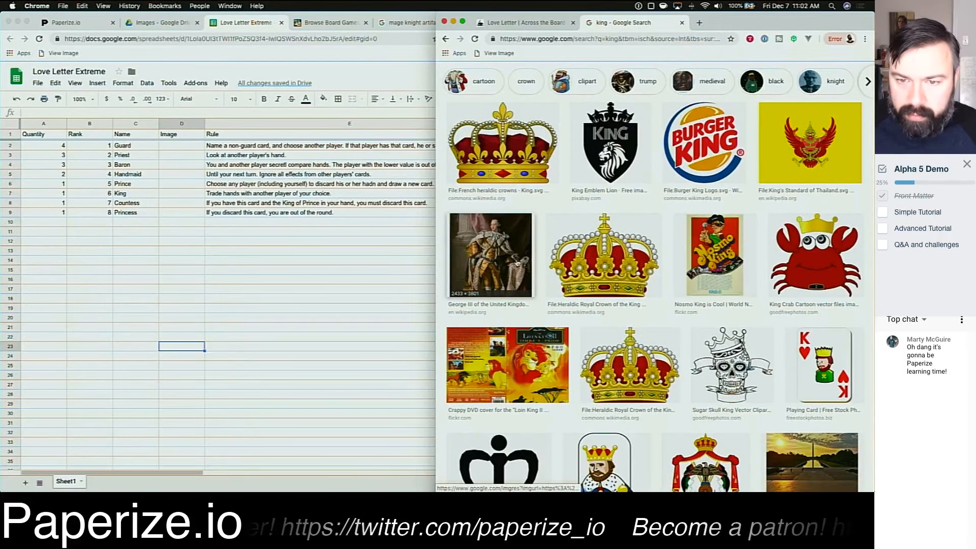
click(495, 262)
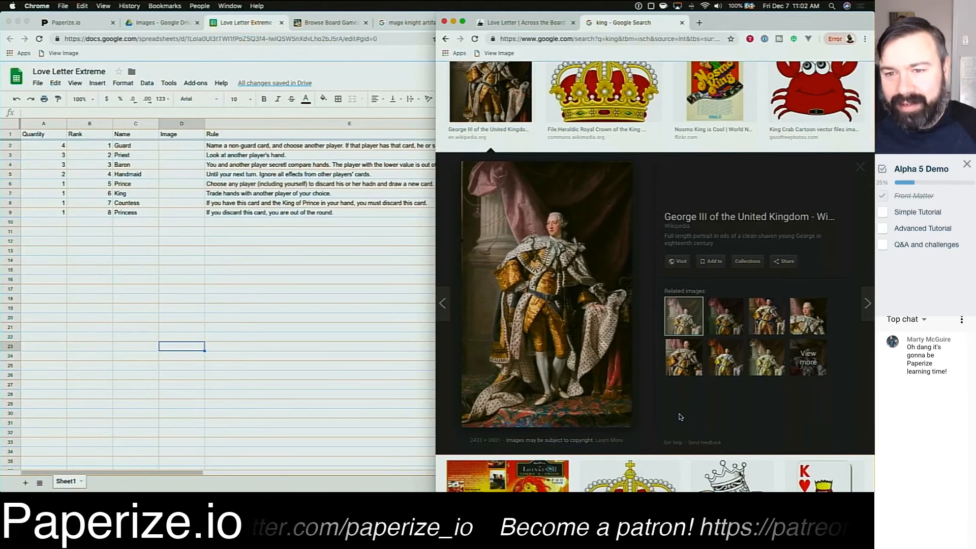
click(528, 277)
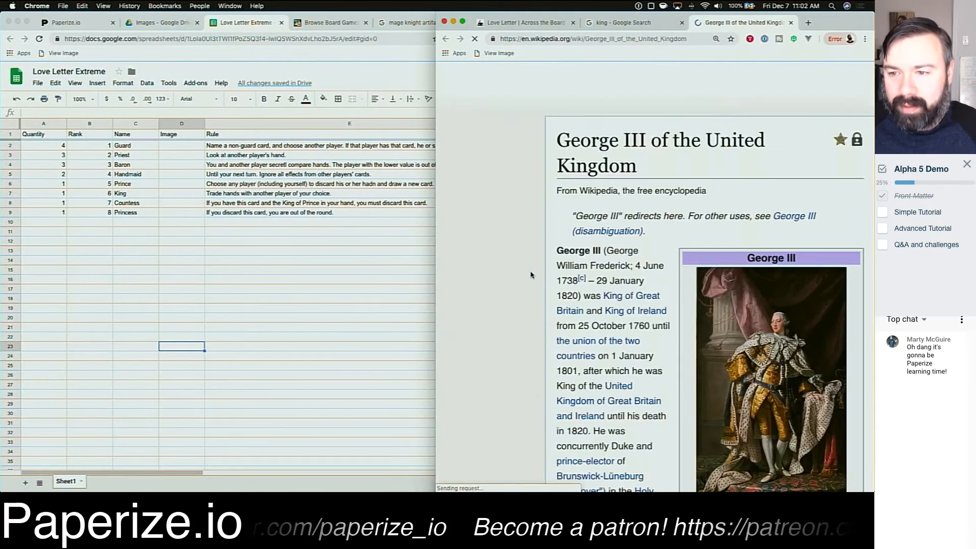
scroll(617, 304, down, 1)
right_click(686, 331)
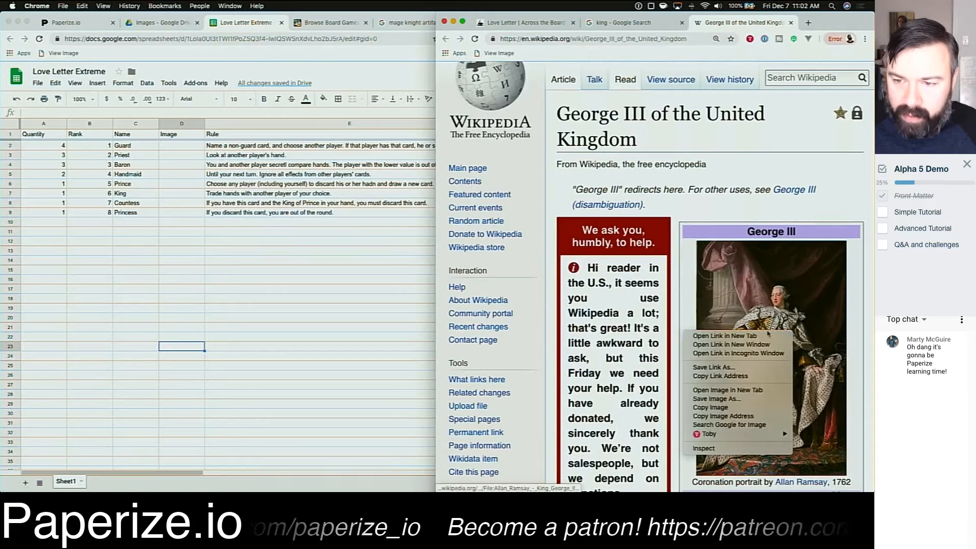
click(732, 398)
key(Return)
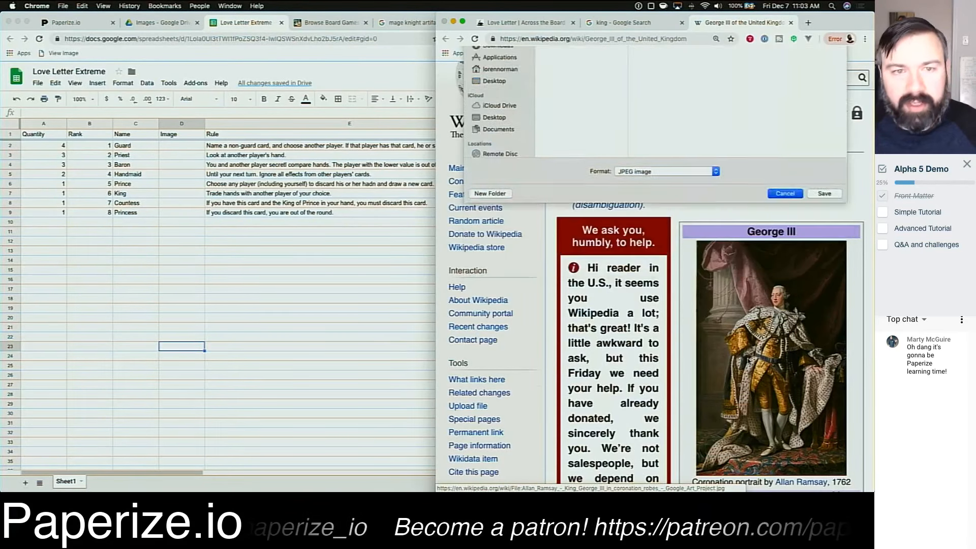
click(155, 22)
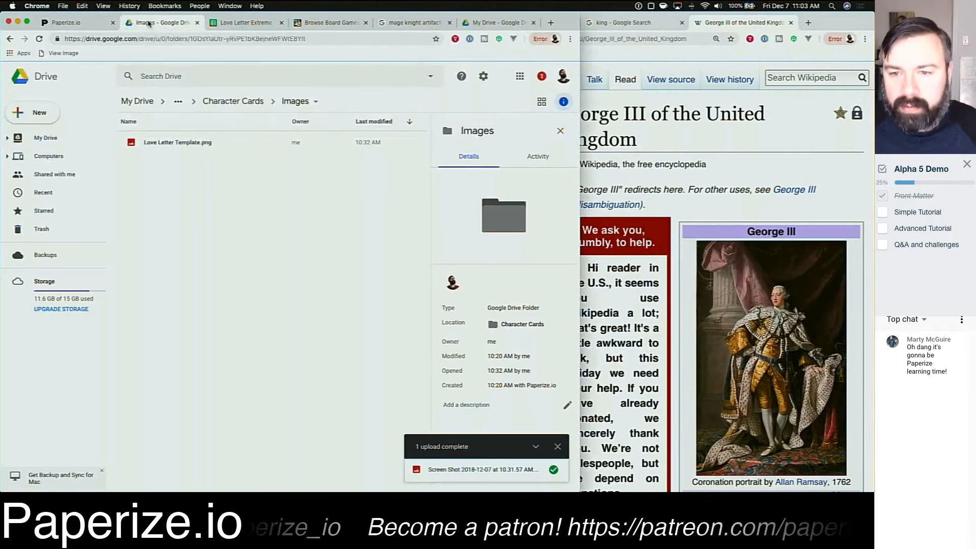
drag(796, 351, 250, 279)
Step: Save the George III portrait as king.jpg and upload it into the Drive Images folder
right_click(757, 361)
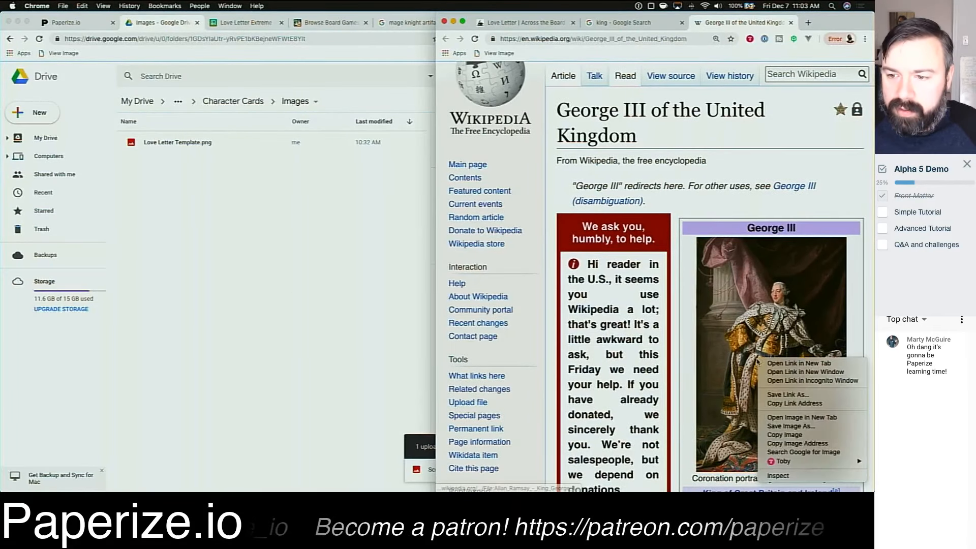
click(799, 426)
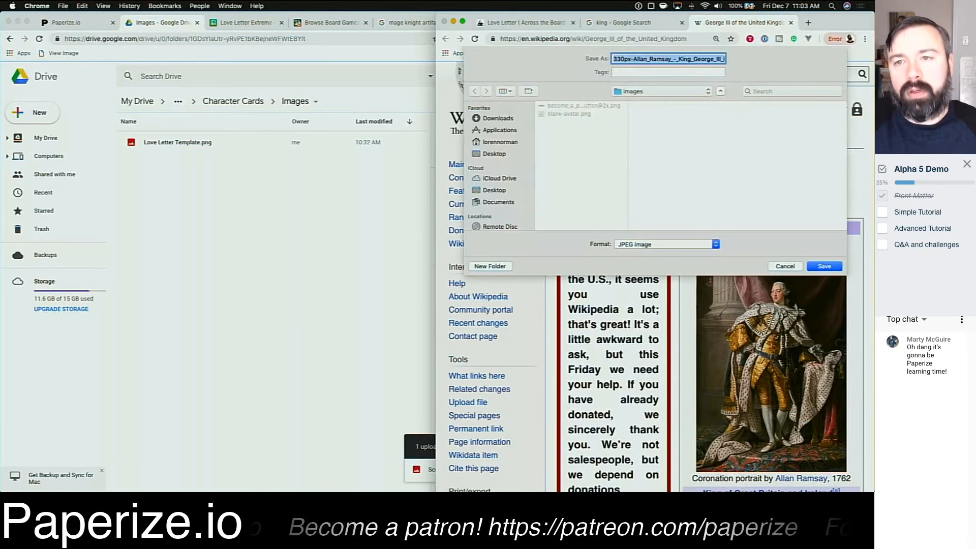
text(king.jpg)
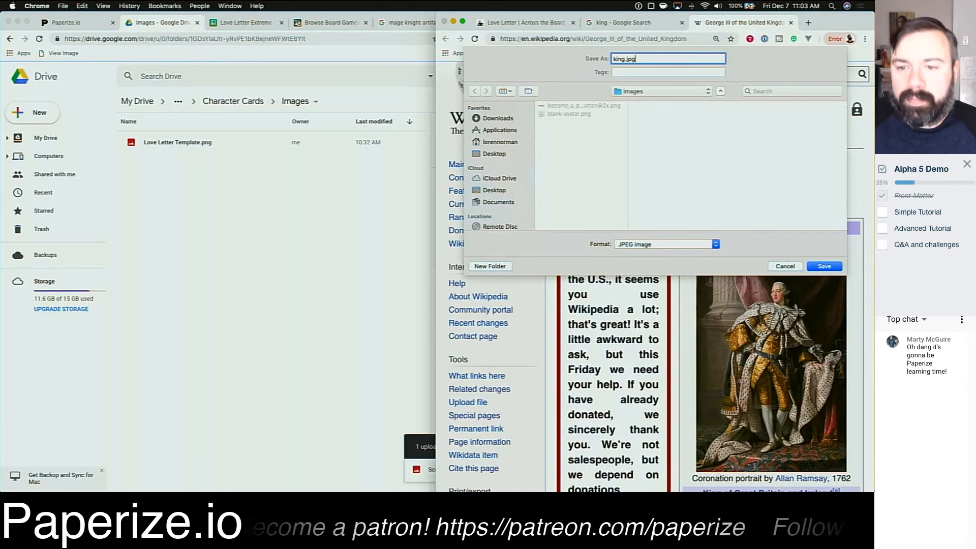
key(Return)
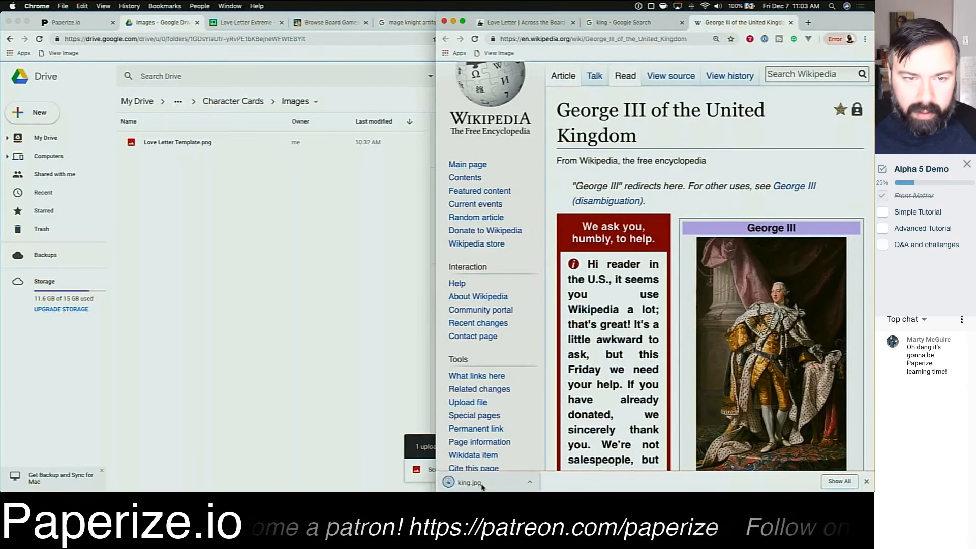
drag(482, 487, 270, 281)
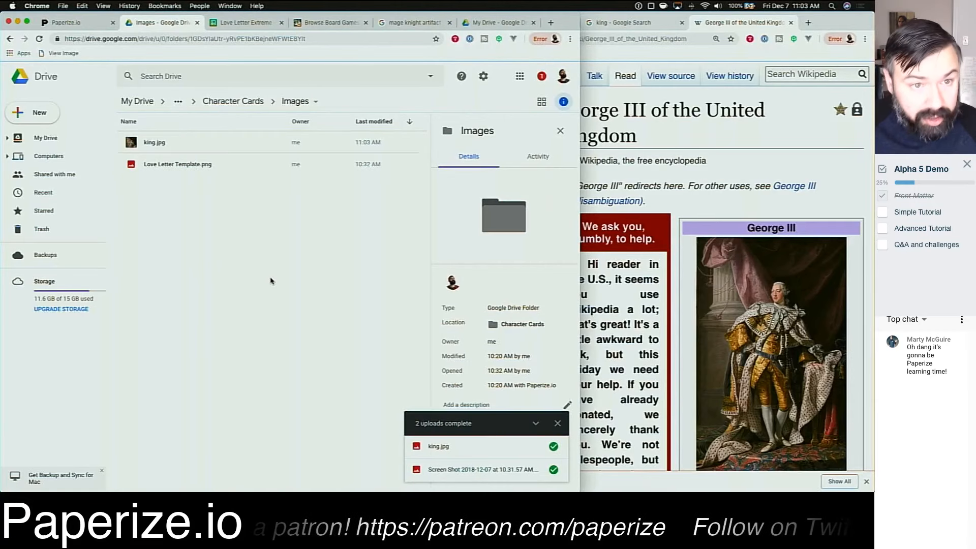
Step: Rename the uploaded image file to King.jpg
click(157, 147)
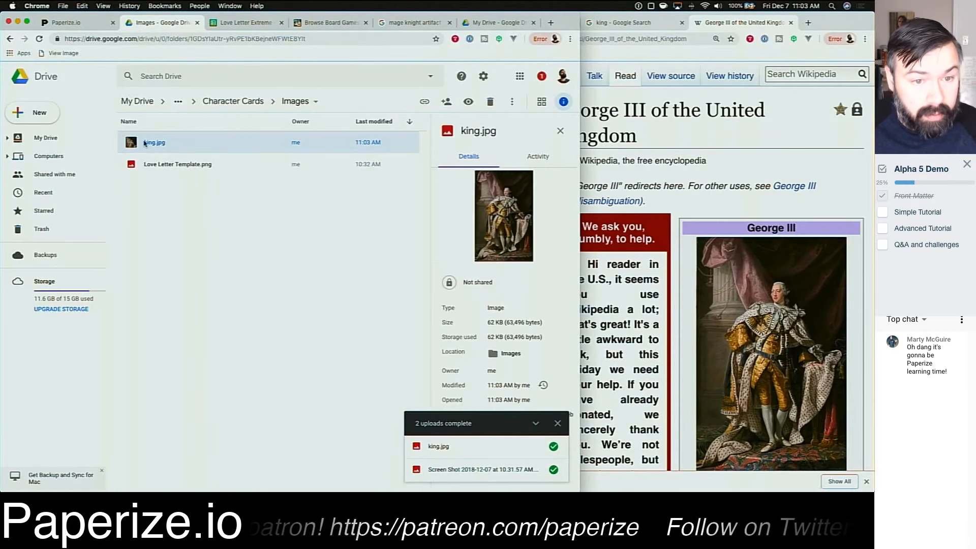
right_click(148, 145)
click(196, 251)
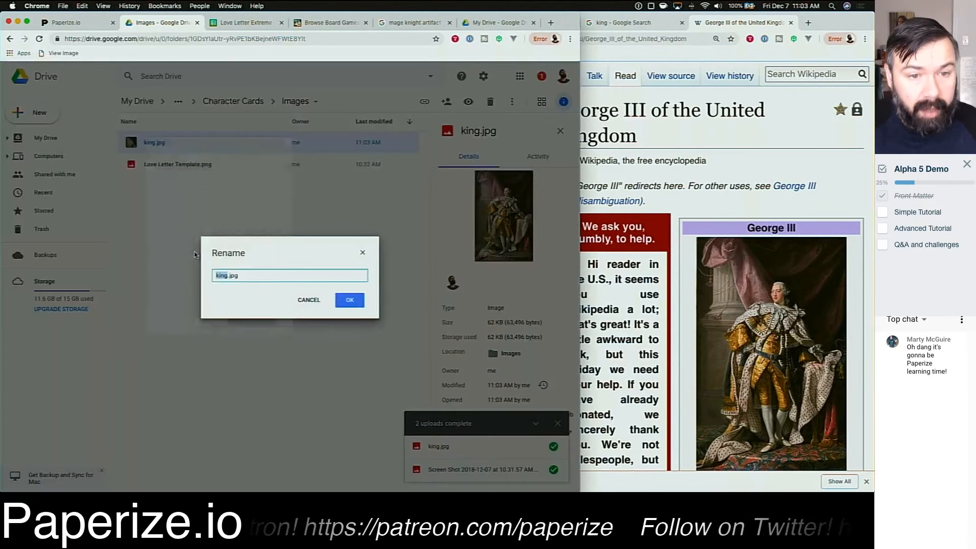
text(K)
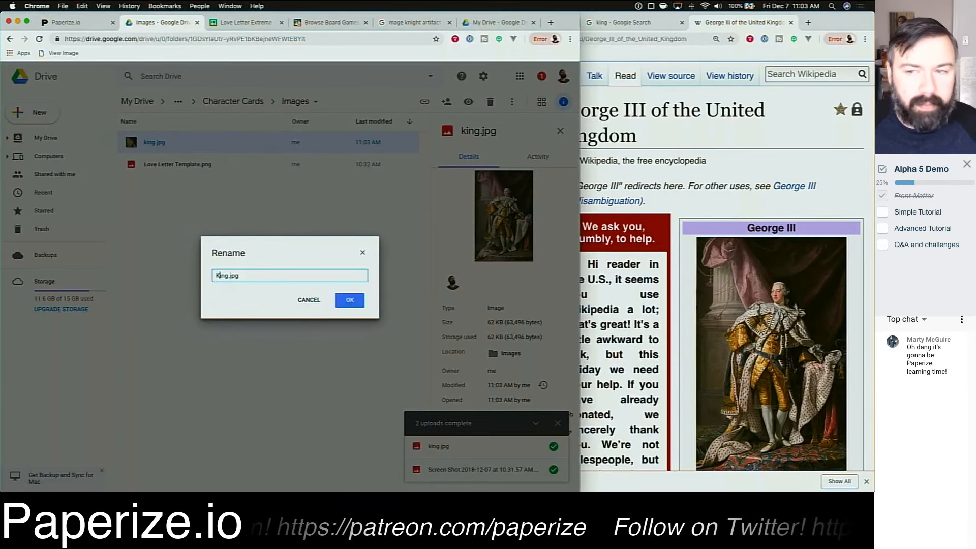
key(Return)
Step: Close the Wikipedia tab and search Google Images for countess
click(770, 198)
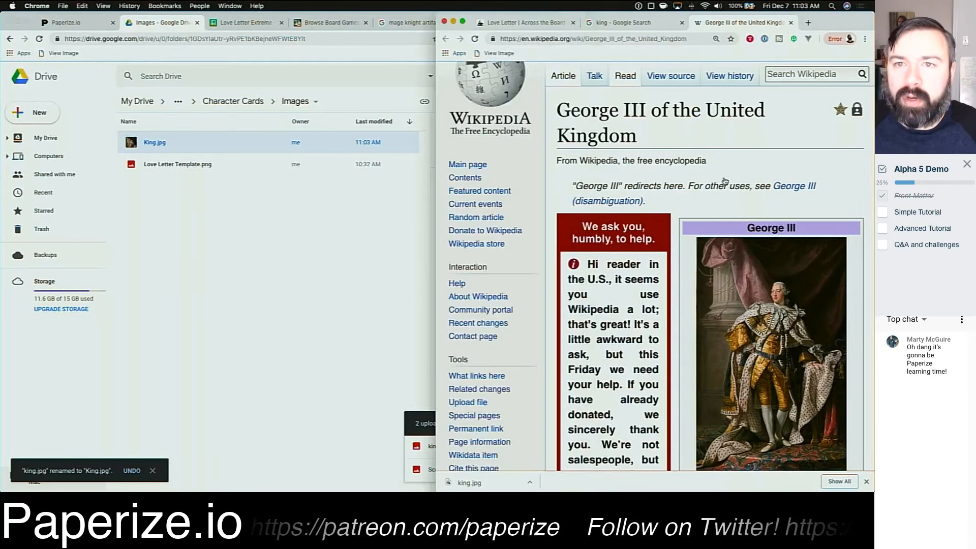
click(790, 23)
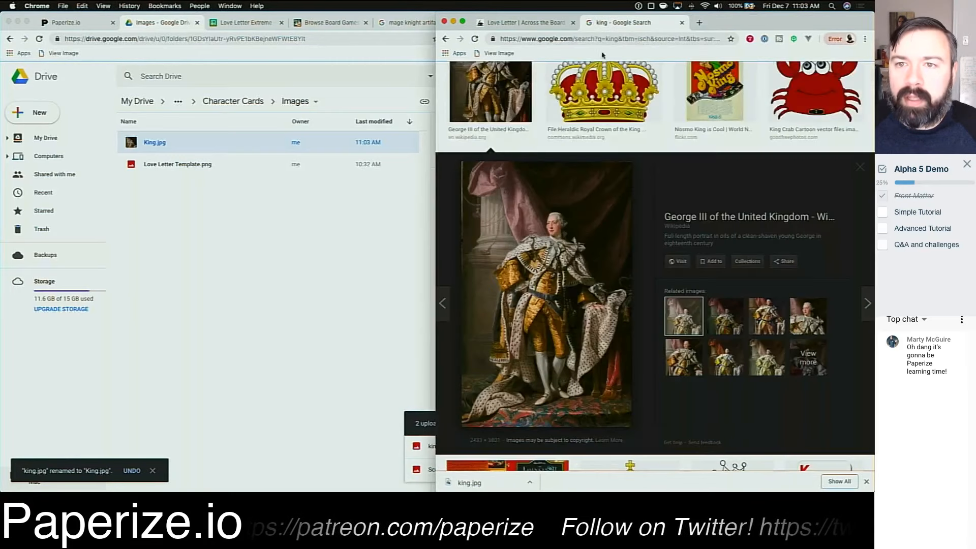
scroll(623, 134, up, 5)
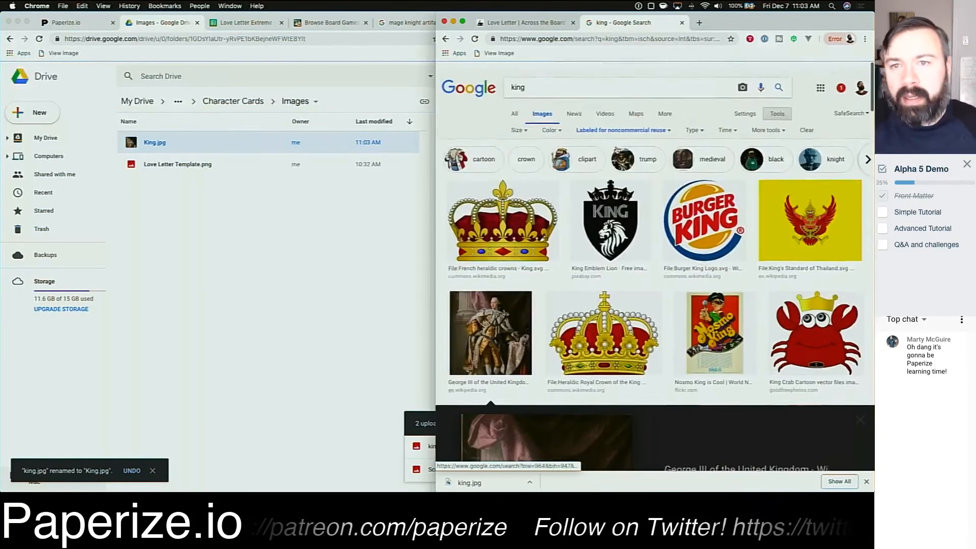
click(572, 80)
key(super+a)
text(countess)
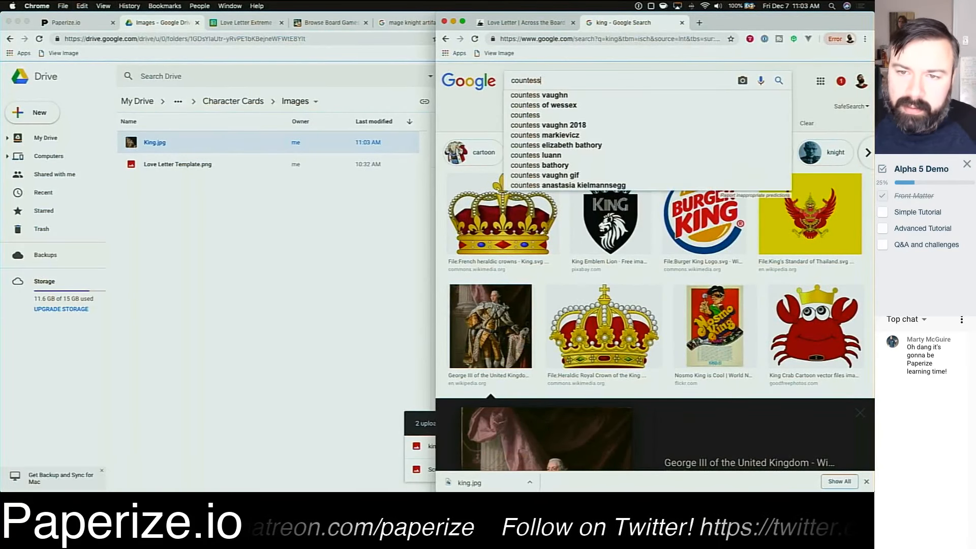
key(Return)
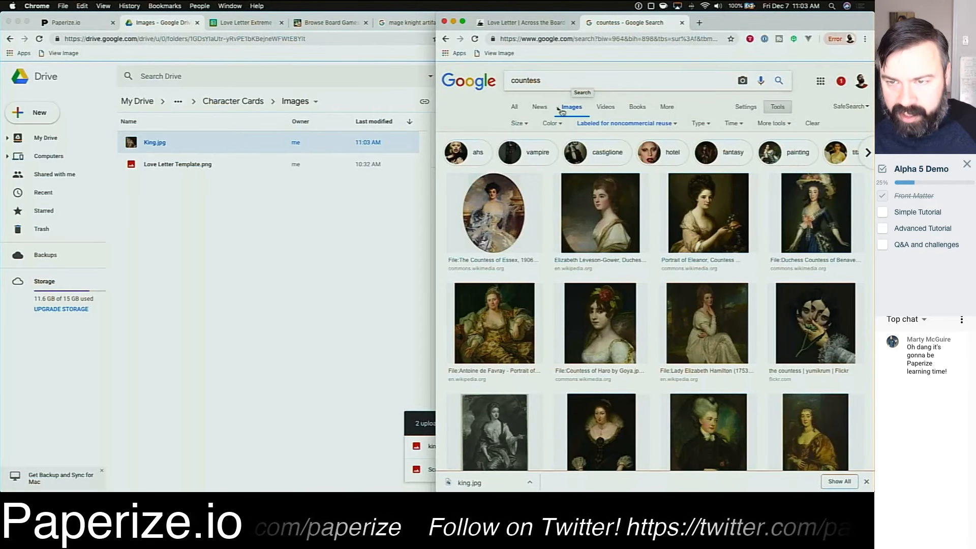
Step: Examine the countess image results, including the size and type filter options
click(517, 124)
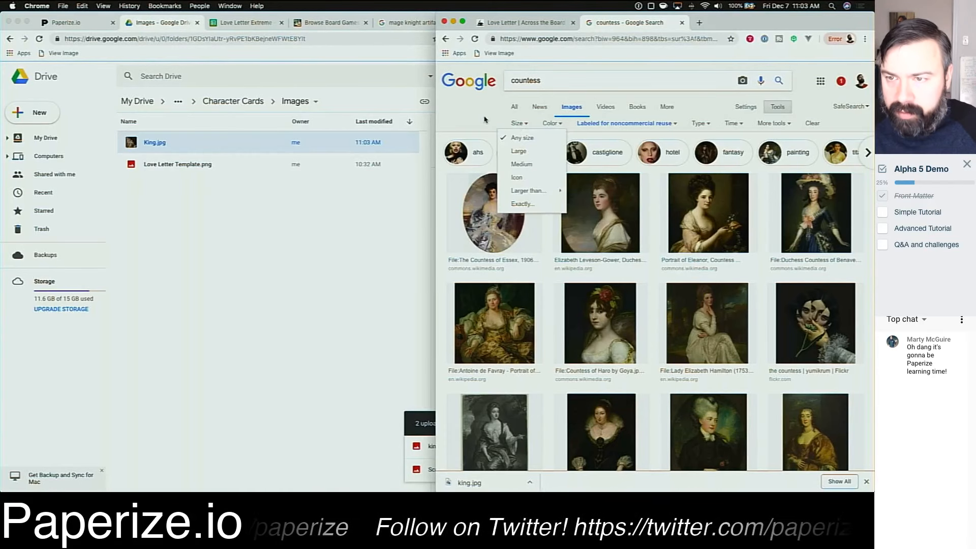
click(700, 124)
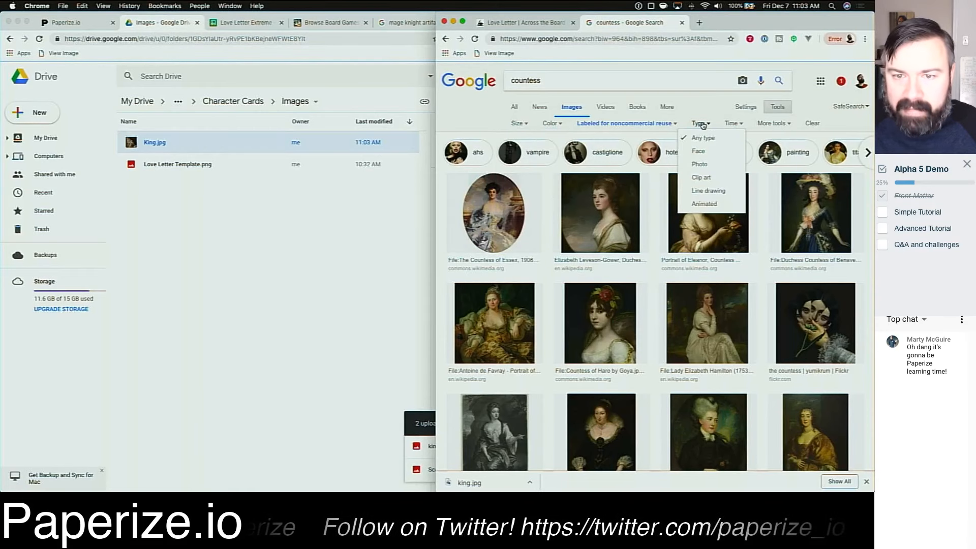
click(702, 125)
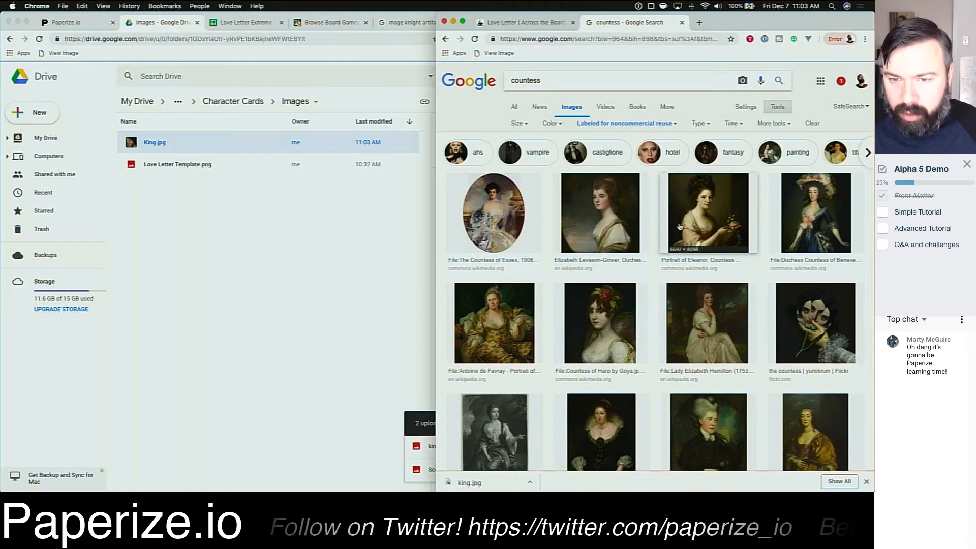
scroll(683, 232, down, 1)
scroll(684, 233, up, 1)
scroll(684, 231, down, 1)
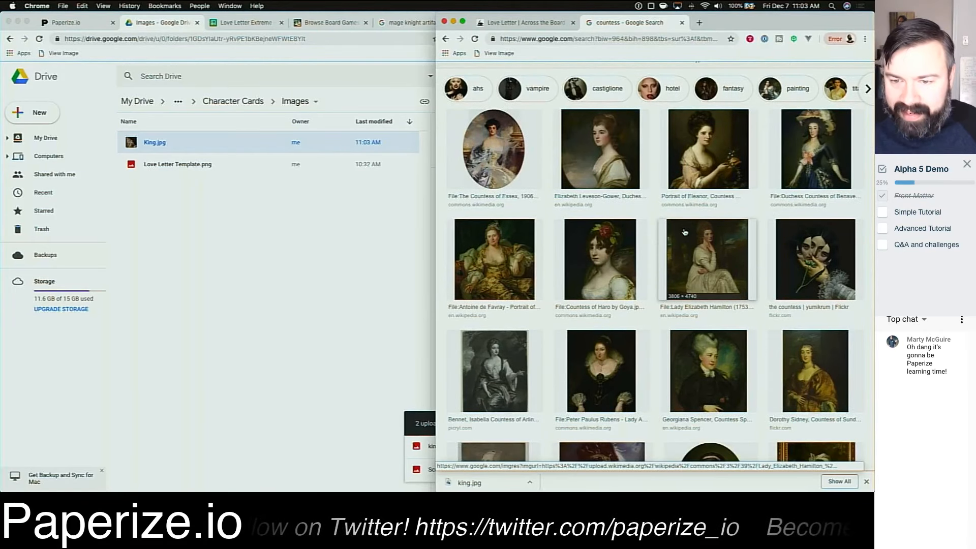
scroll(684, 232, down, 3)
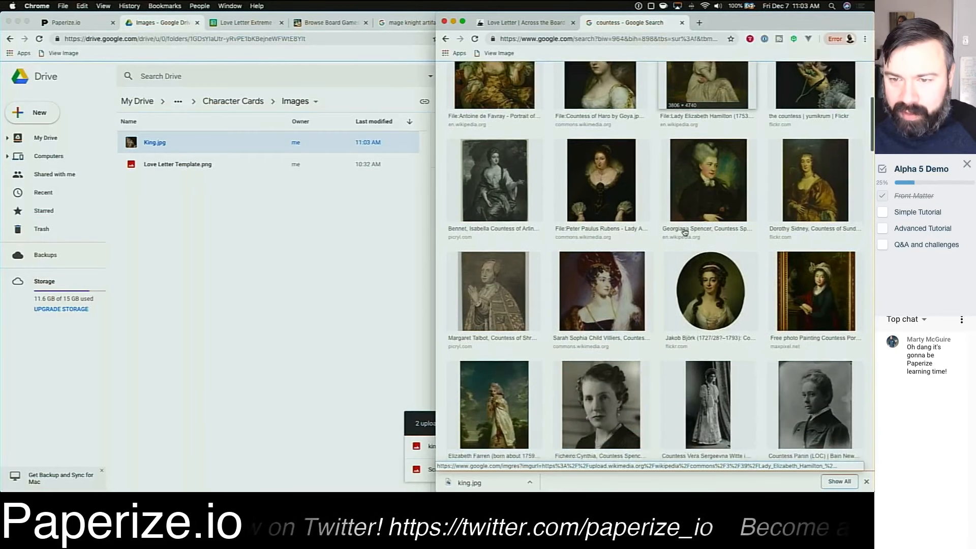
scroll(684, 232, down, 4)
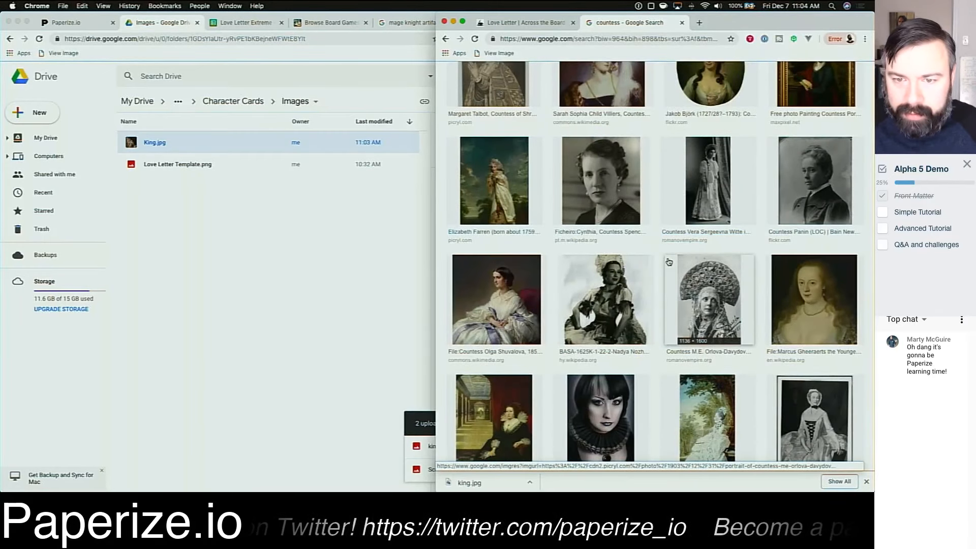
scroll(669, 262, up, 10)
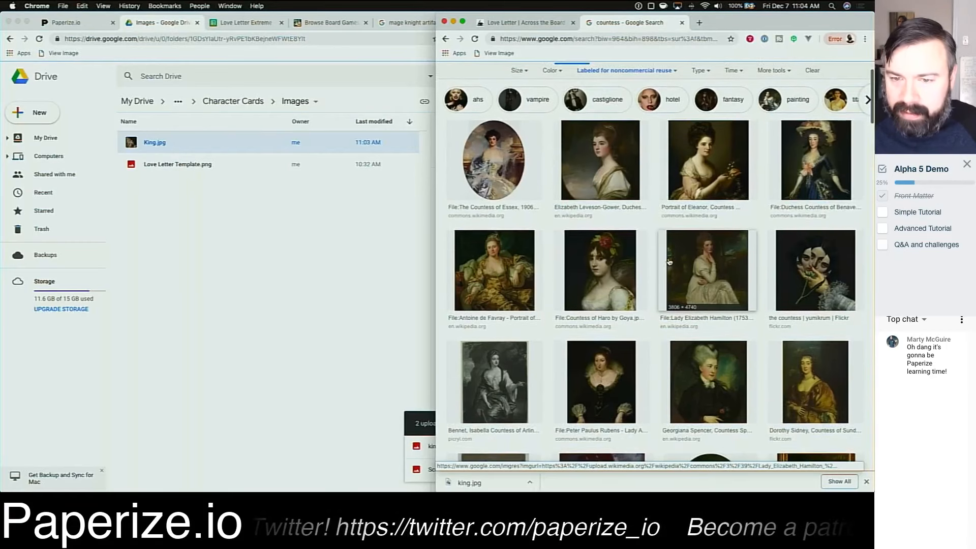
scroll(669, 262, up, 2)
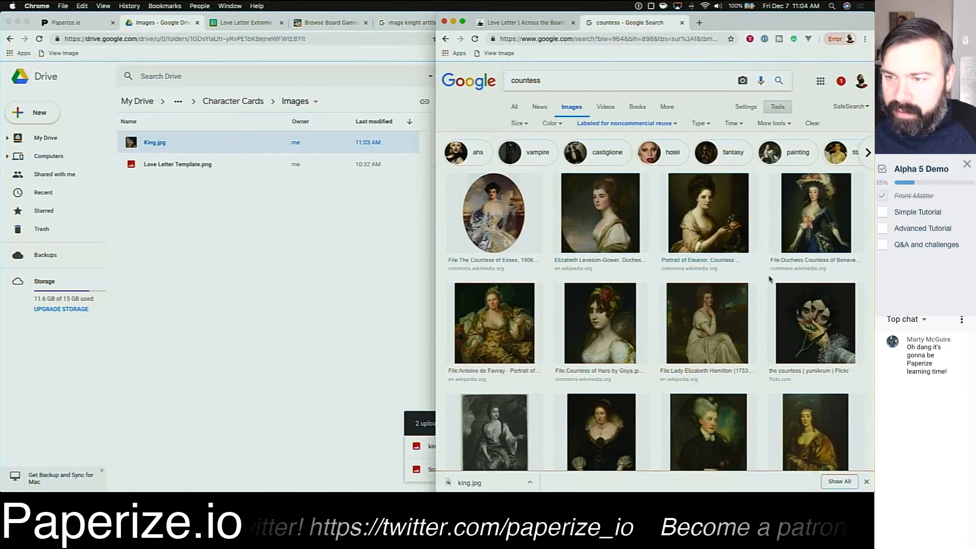
Step: Open the Duchess Countess of Benavente portrait's Wikimedia Commons page and save the image as Countess.jpg
click(804, 232)
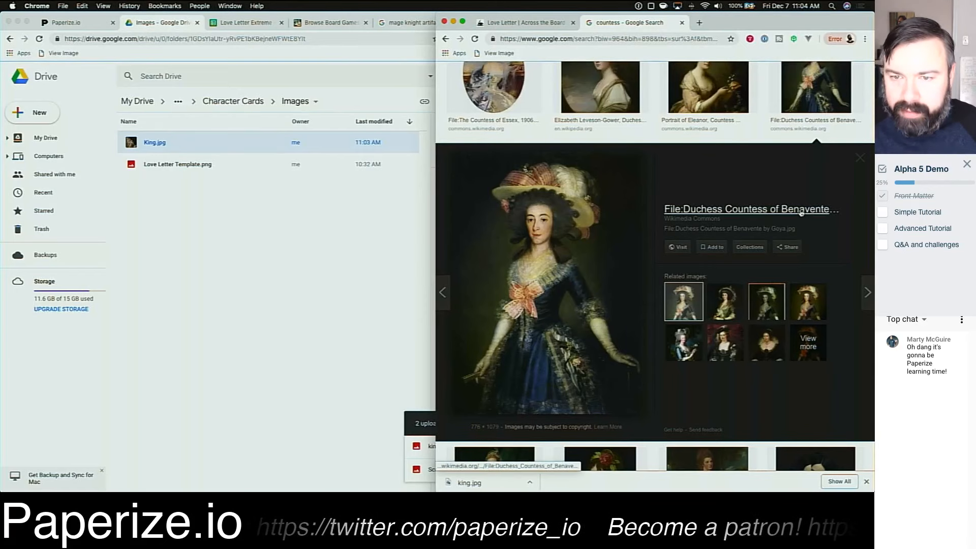
click(800, 212)
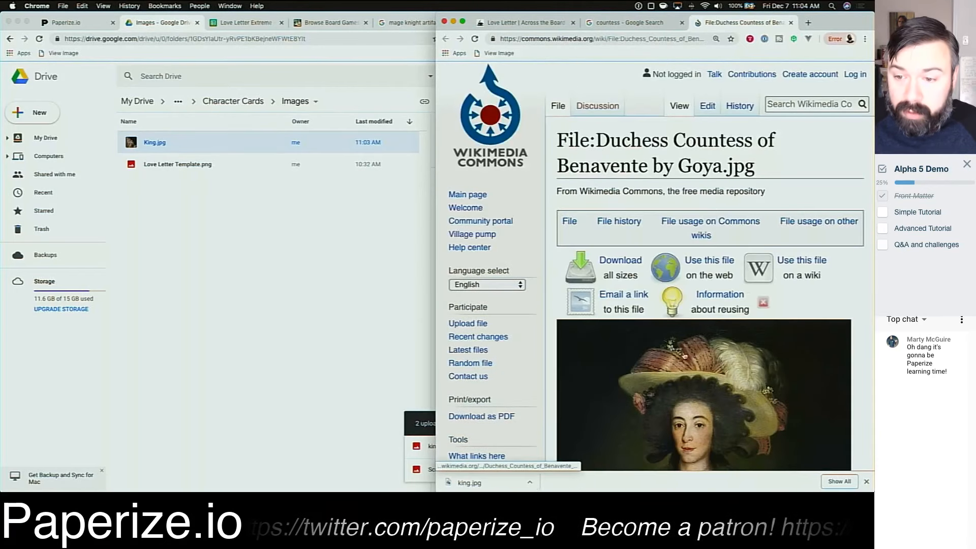
right_click(685, 366)
click(726, 434)
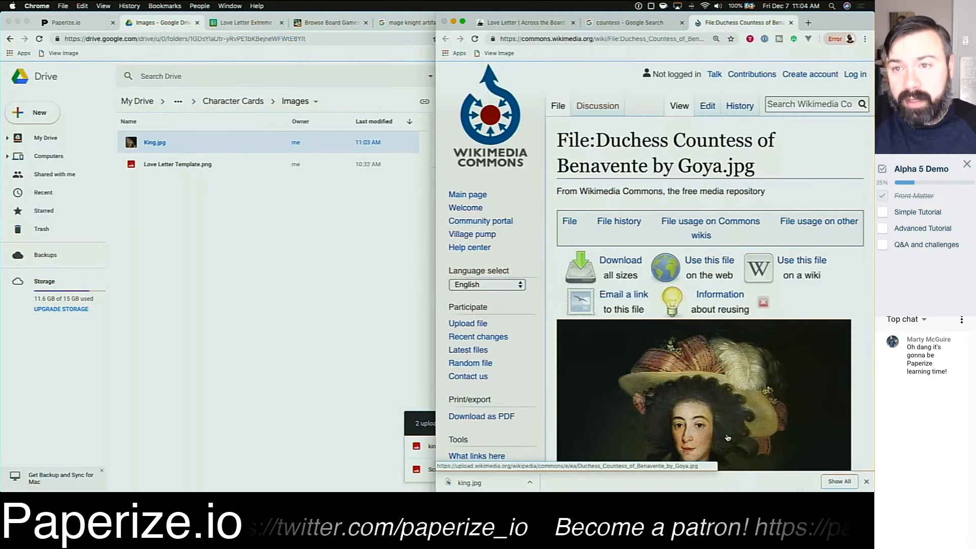
text(Countess.jpg)
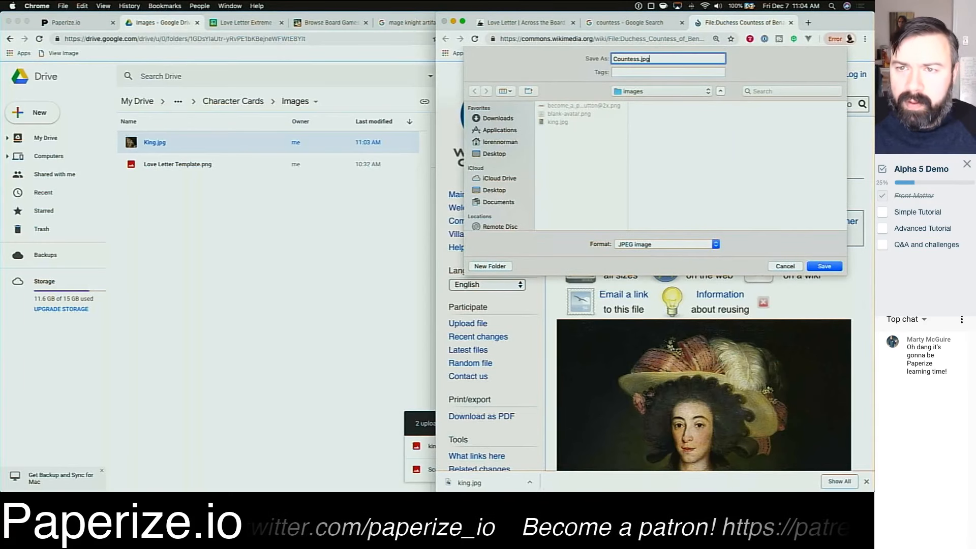
key(Return)
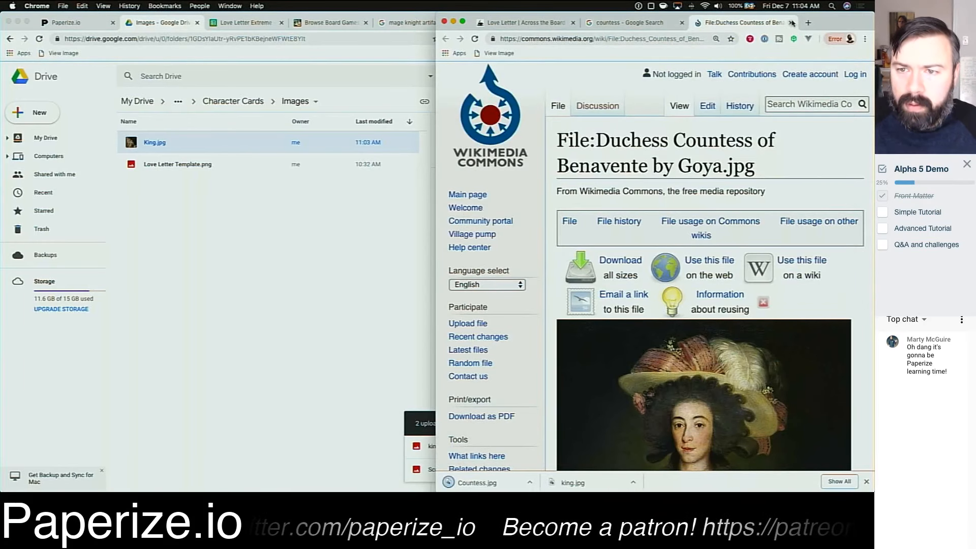
Step: Close the Wikimedia tab and search Google Images for princess
click(790, 23)
scroll(630, 161, up, 1)
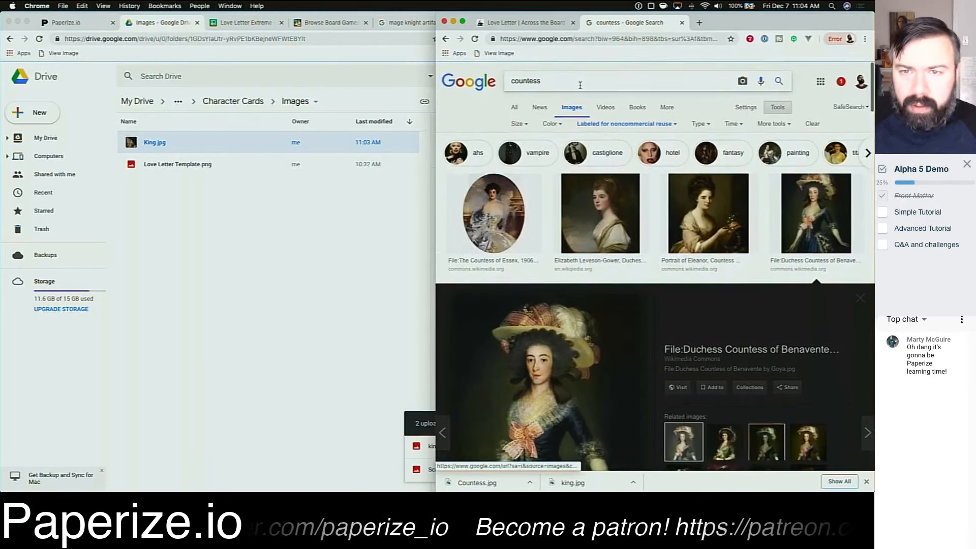
double_click(500, 77)
text(princess)
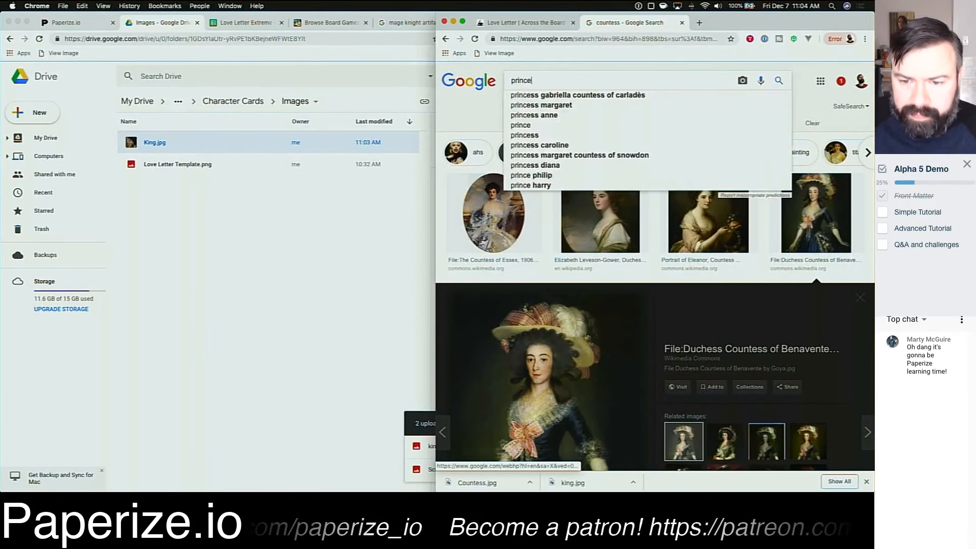
key(Return)
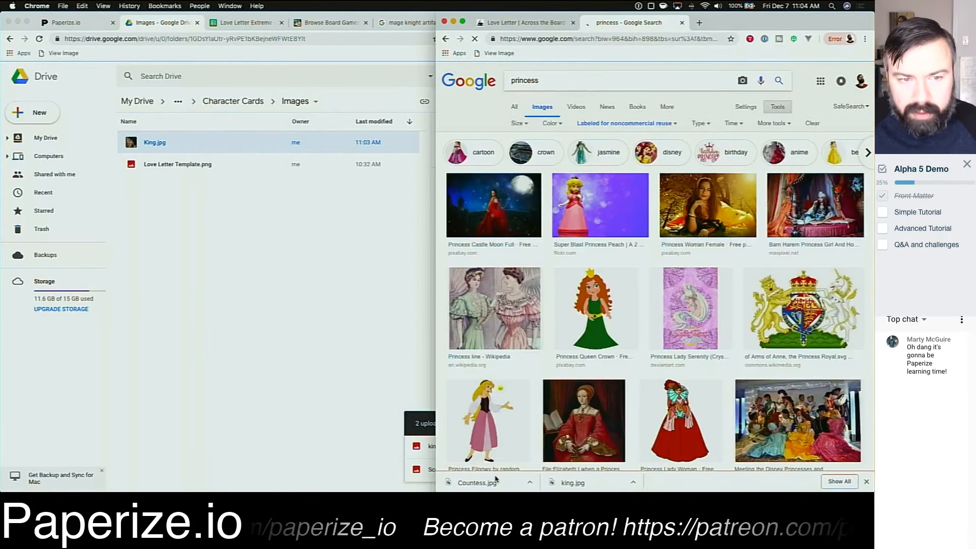
Step: Upload the downloaded Countess.jpg into the Drive Images folder
drag(472, 483, 398, 322)
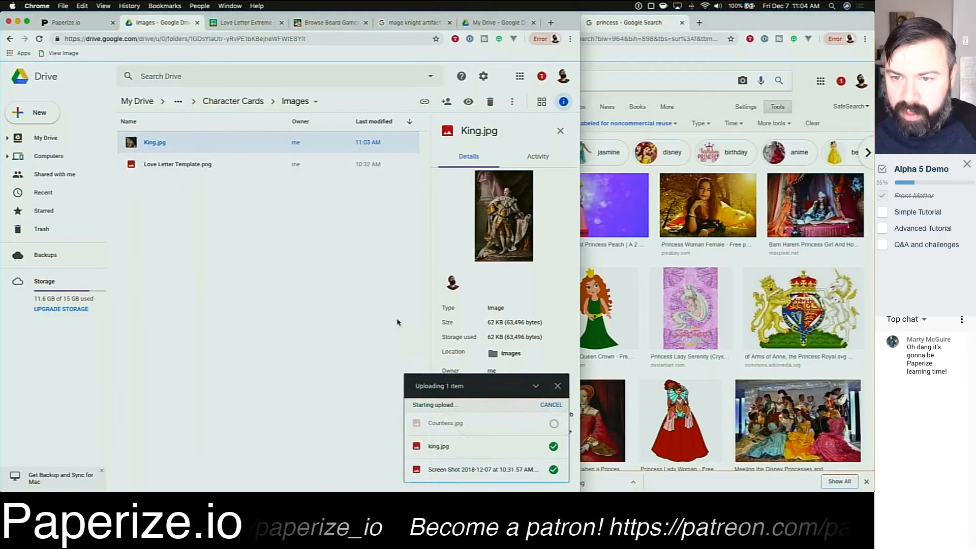
click(646, 66)
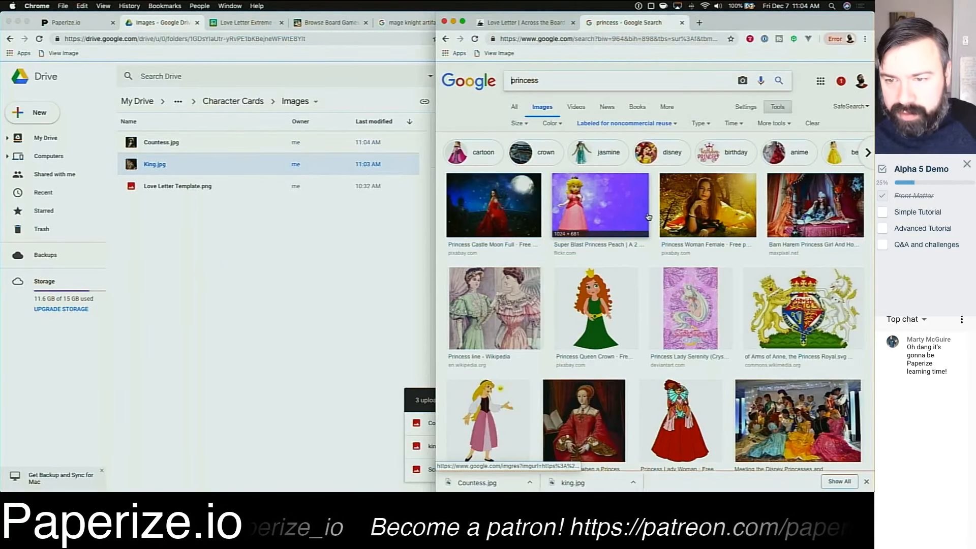
Step: Browse the princess results and open the Princess Brancaccio-Massimo portrait's Wikimedia Commons page
scroll(654, 248, down, 3)
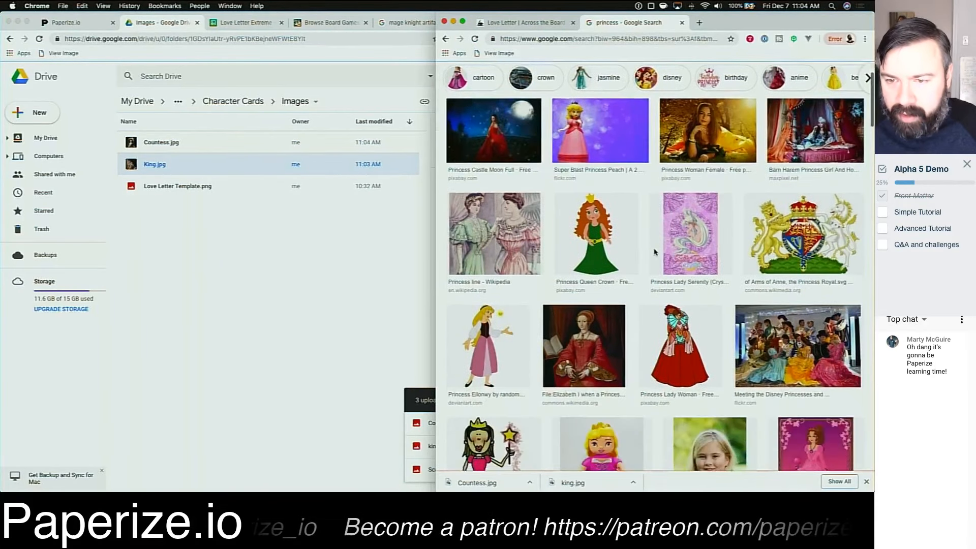
scroll(656, 252, down, 4)
scroll(655, 251, up, 6)
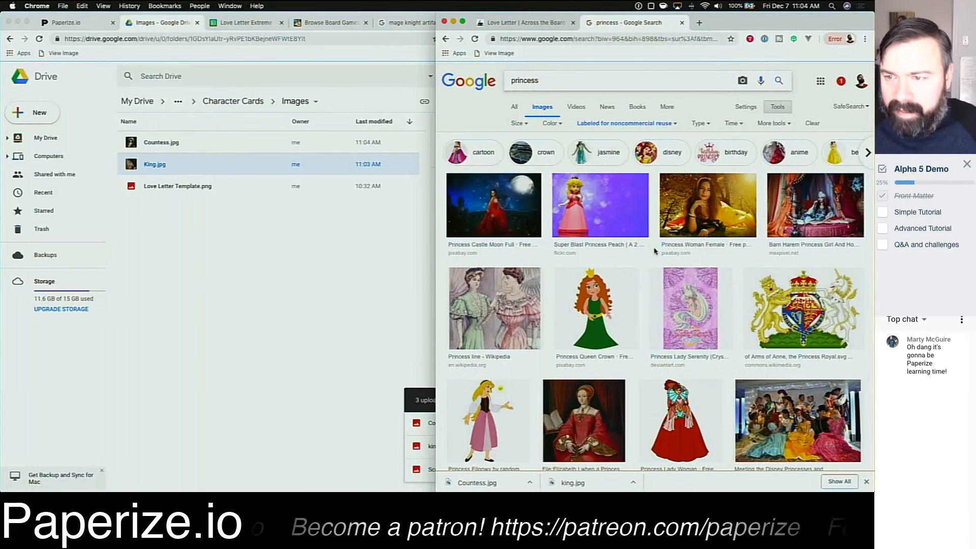
scroll(655, 251, down, 6)
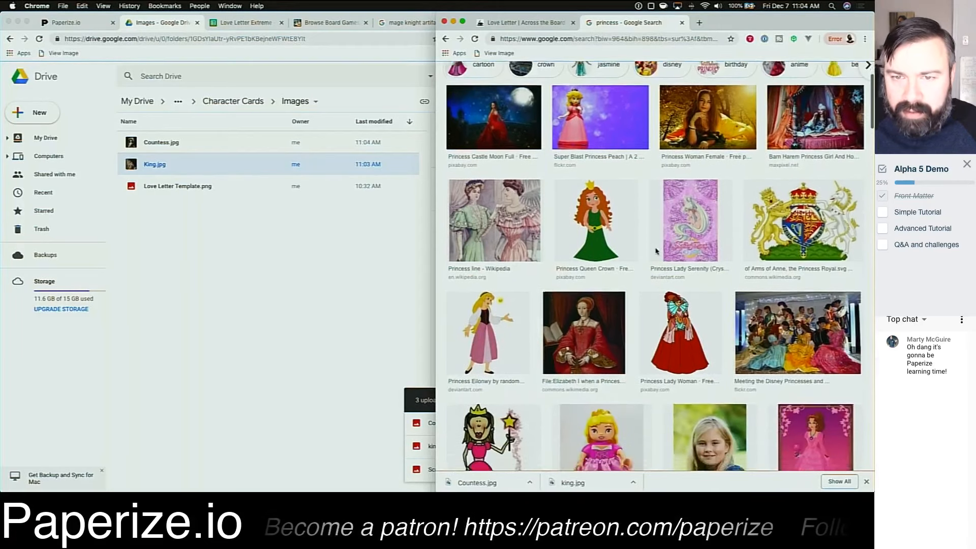
scroll(656, 251, down, 8)
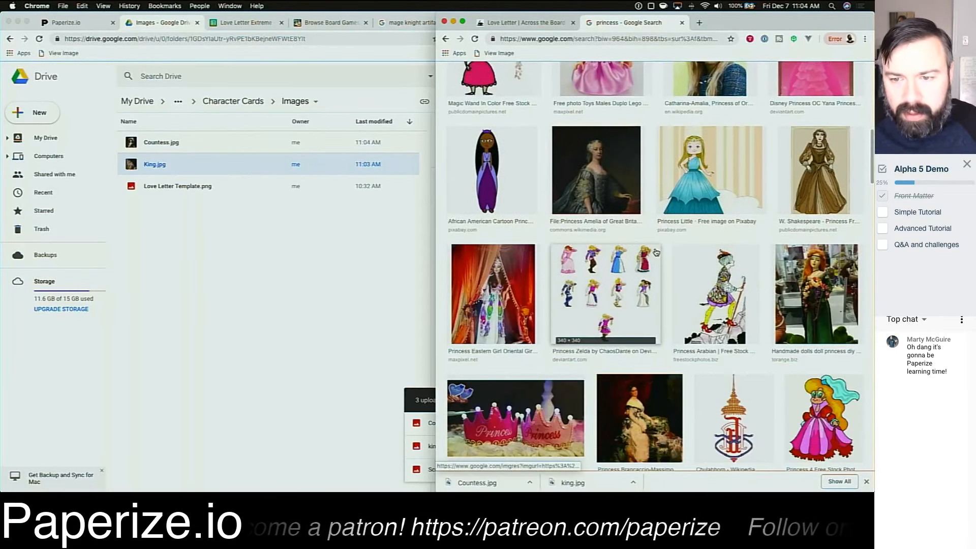
scroll(656, 252, down, 3)
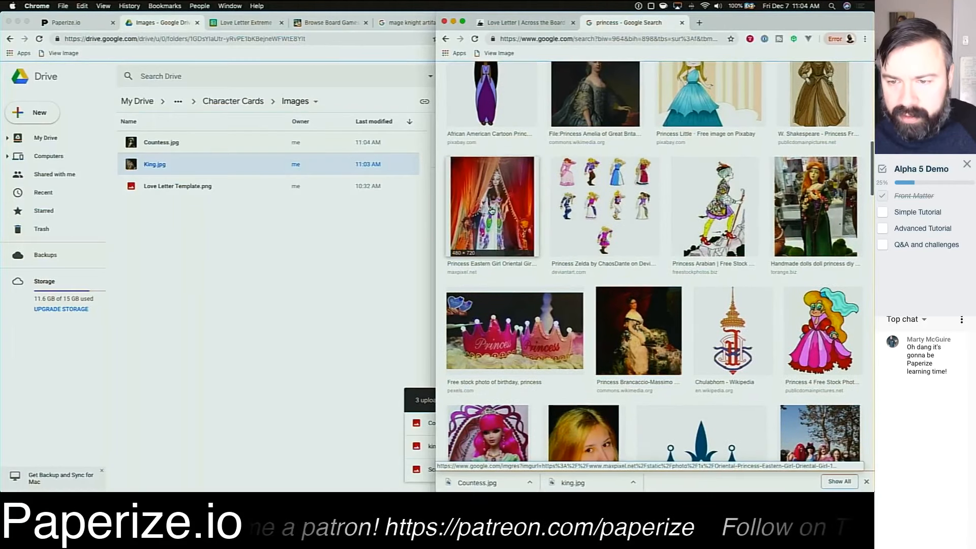
scroll(687, 307, down, 1)
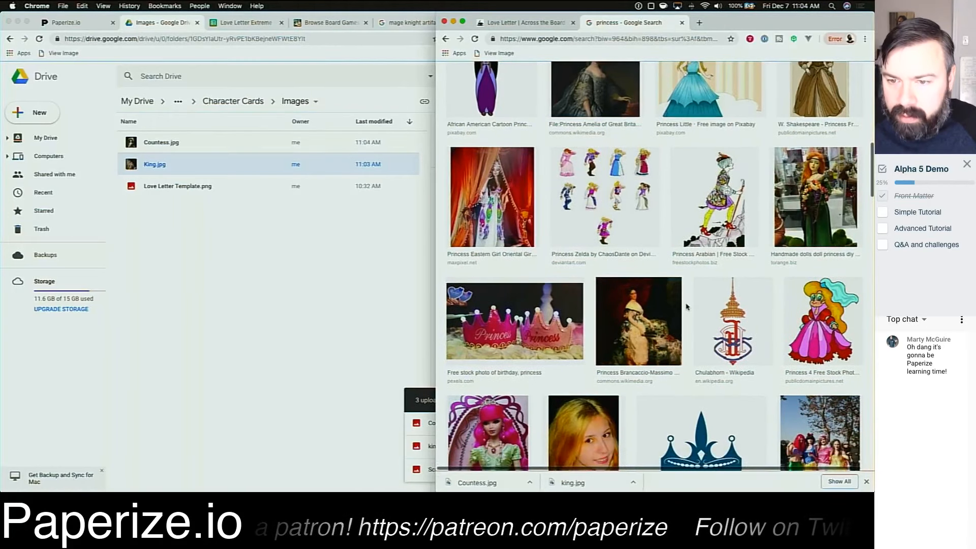
click(630, 323)
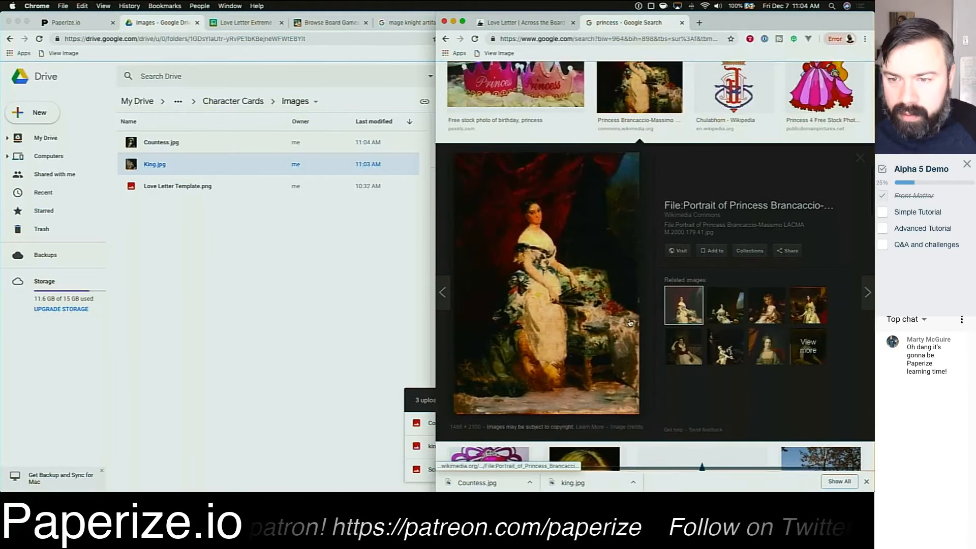
click(586, 262)
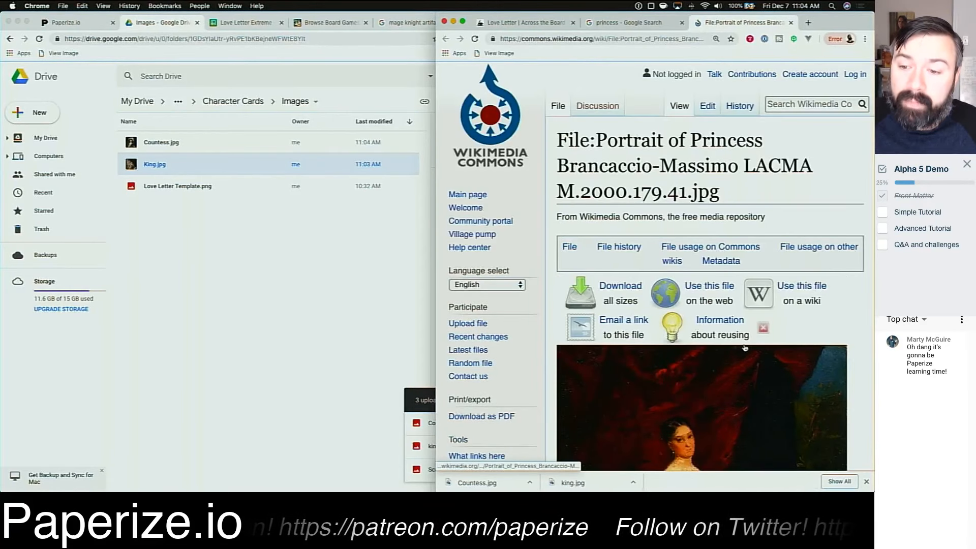
Step: Save the Princess Brancaccio-Massimo portrait as Princess.jpg
right_click(696, 366)
click(743, 434)
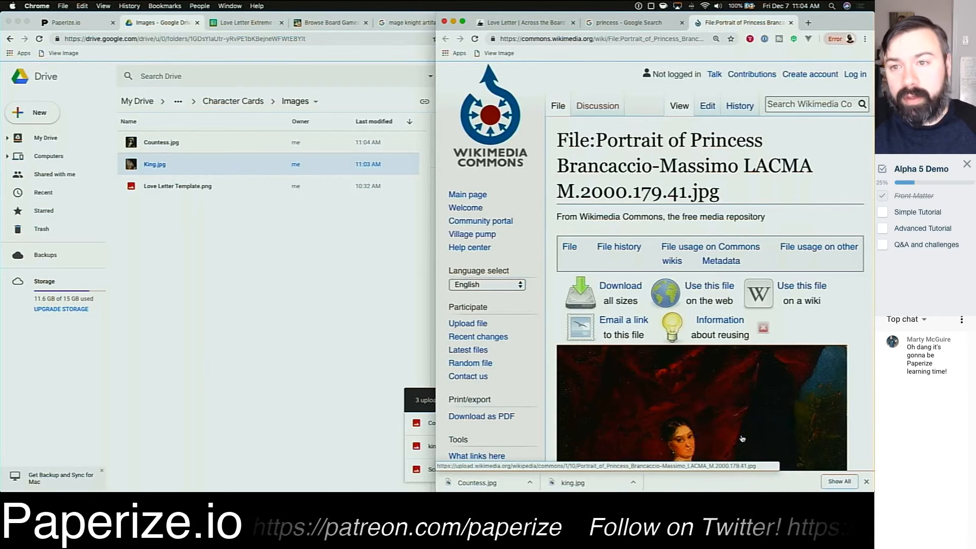
text(P)
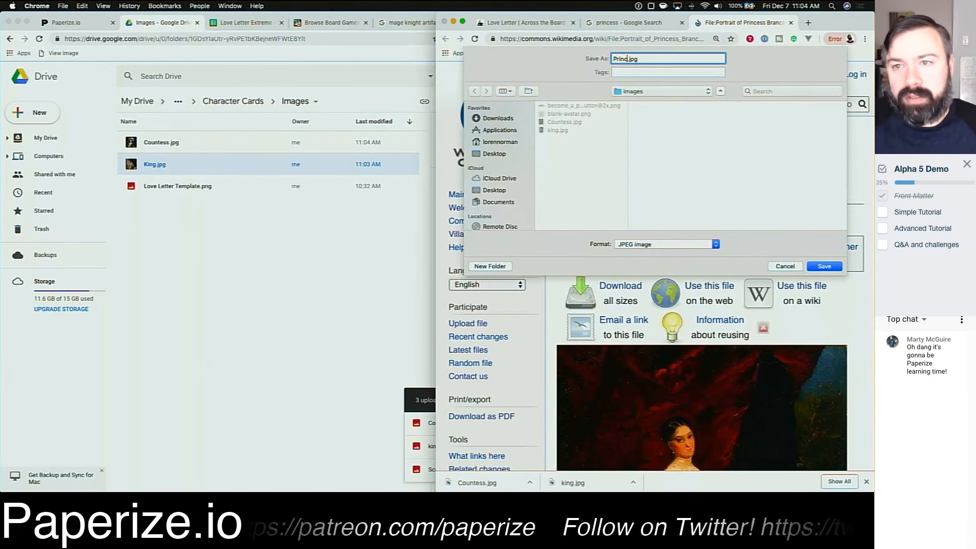
text(rincess)
key(Return)
Step: Close the Wikimedia tab and upload Princess.jpg into the Drive Images folder
key(ctrl+w)
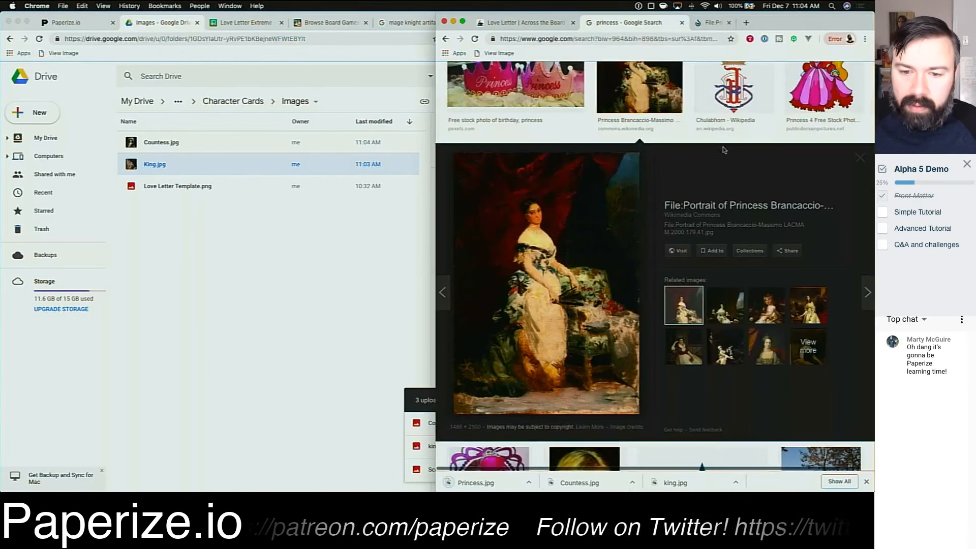
drag(464, 478, 249, 305)
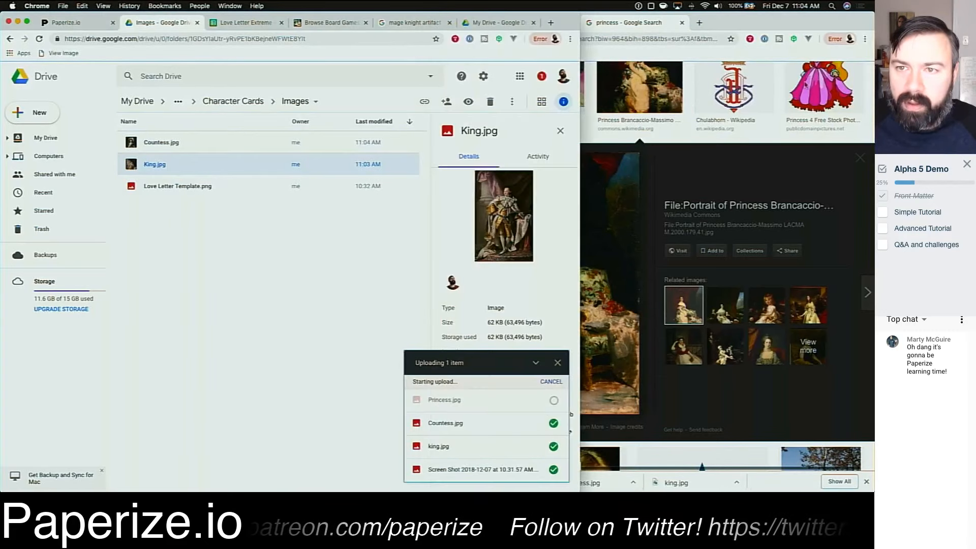
click(723, 25)
Step: Search Google Images for royal guard
scroll(595, 128, up, 15)
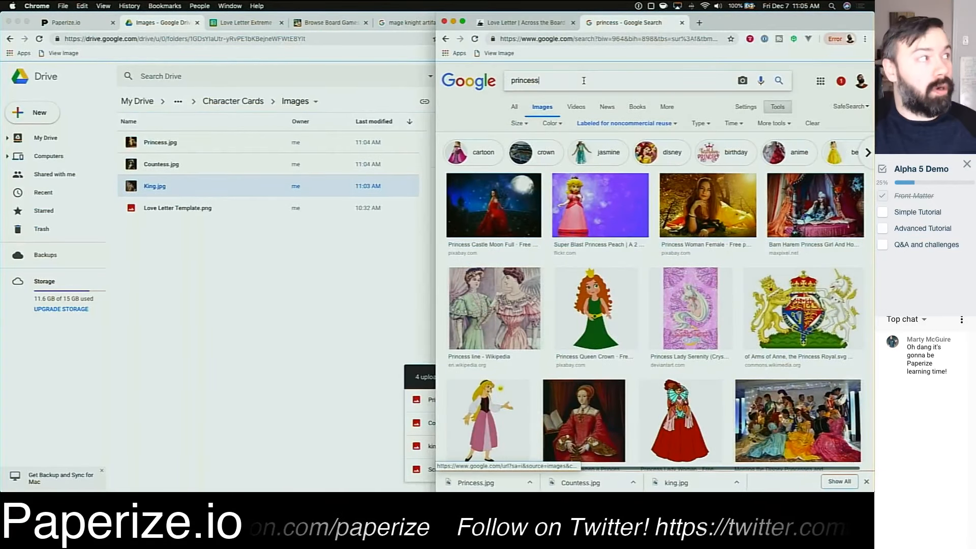
double_click(583, 80)
text(royal guard)
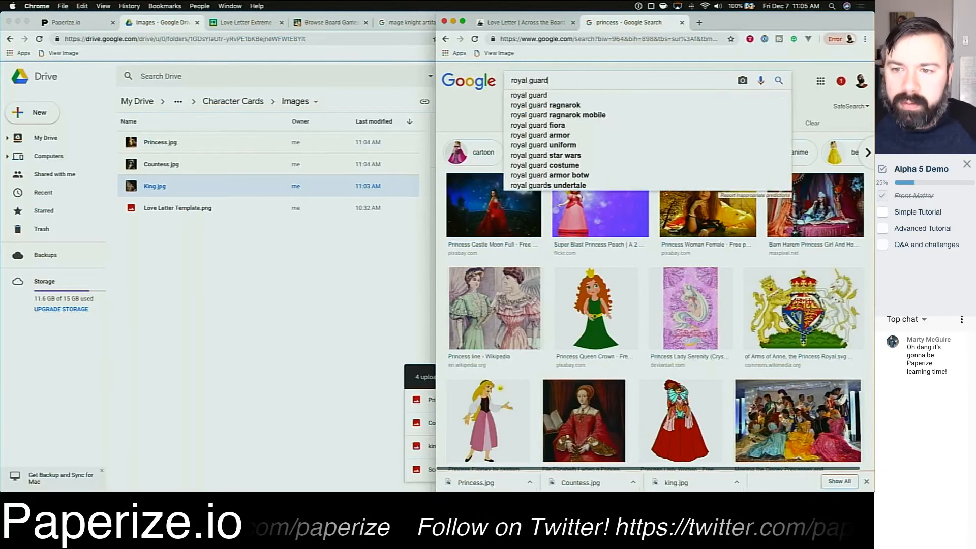
key(Return)
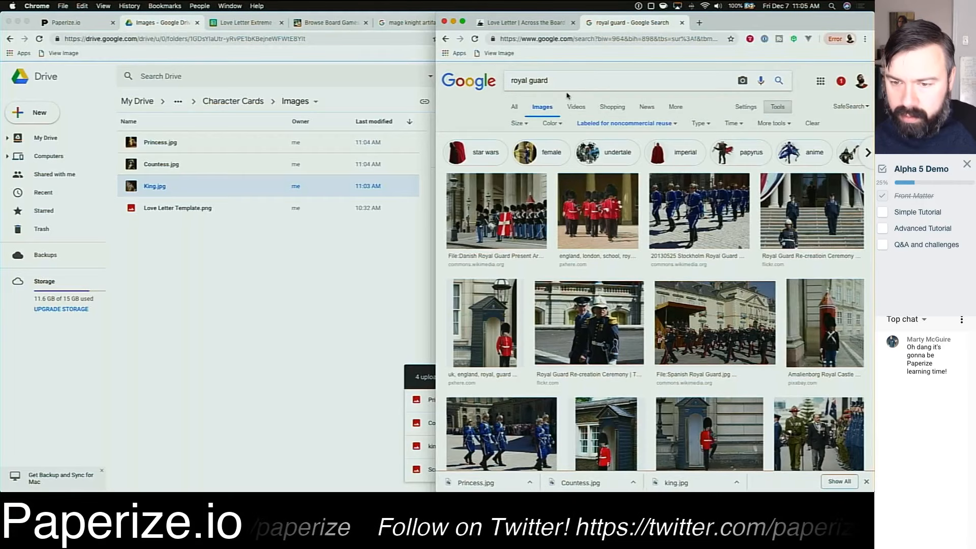
Step: Browse the royal guard results and open the Royal Guard of the Archers Wikipedia article
scroll(642, 220, down, 3)
scroll(642, 219, down, 3)
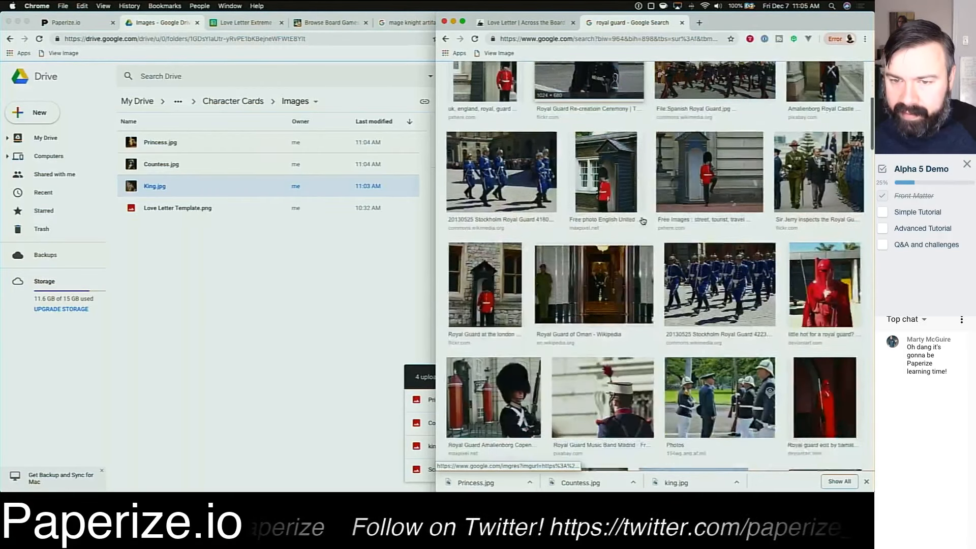
scroll(641, 219, down, 5)
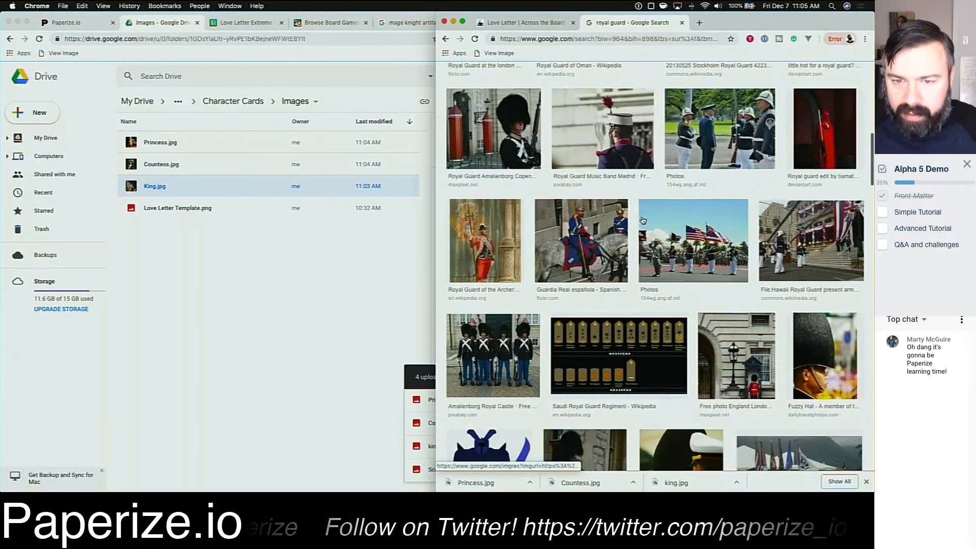
click(495, 244)
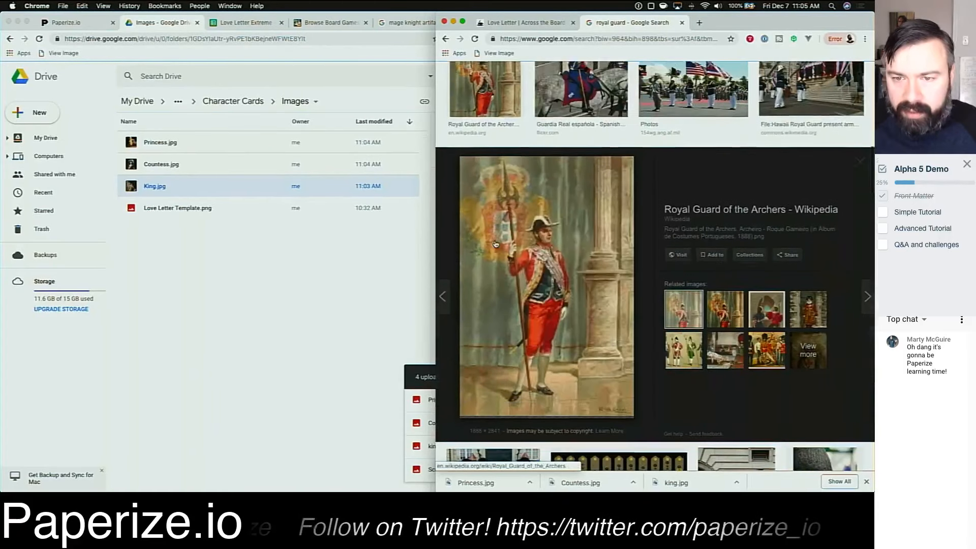
click(584, 283)
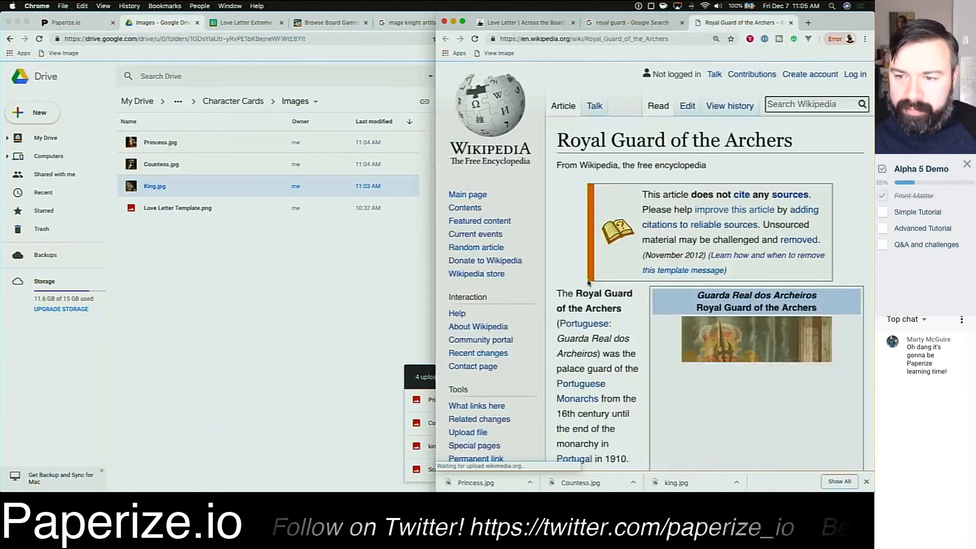
Step: Save the Royal Guard of the Archers article image as Guard.png
right_click(752, 365)
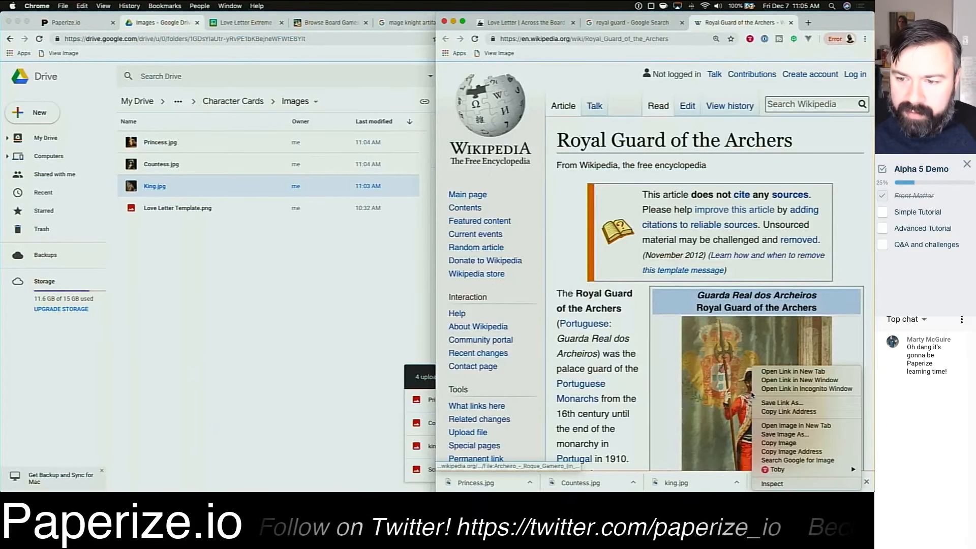
click(785, 434)
text(Guard.png)
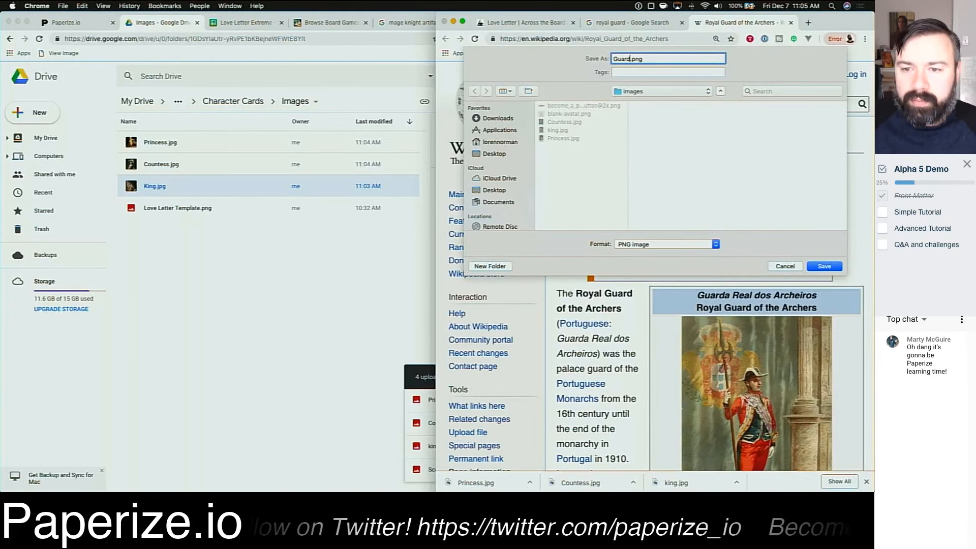
key(Return)
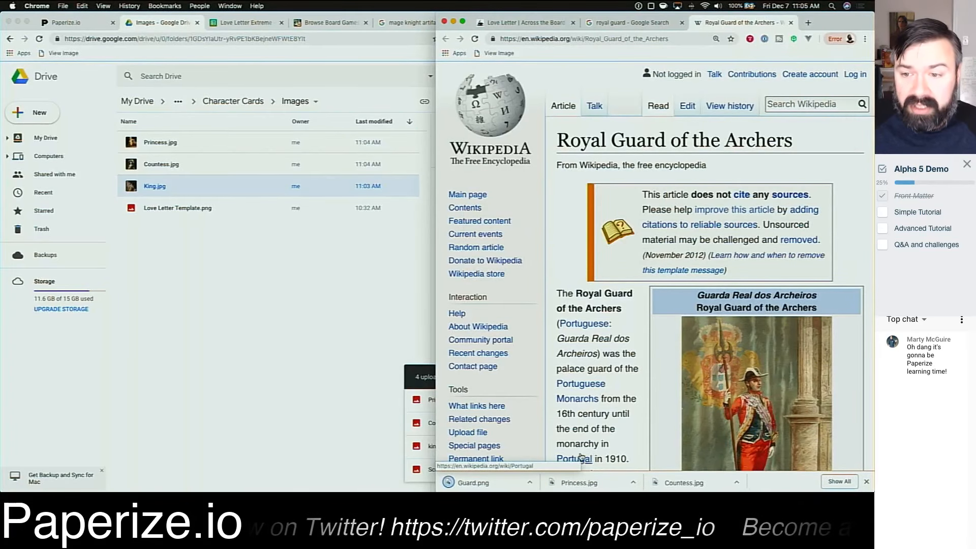
Step: Rename the uploaded Guard.png in the Drive Images folder to Guard.jpg
scroll(737, 419, down, 3)
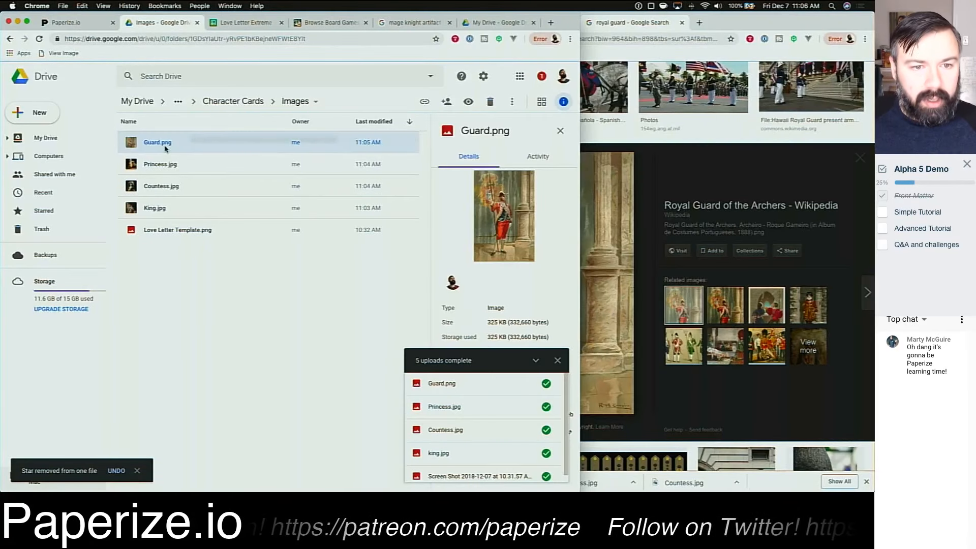
right_click(165, 148)
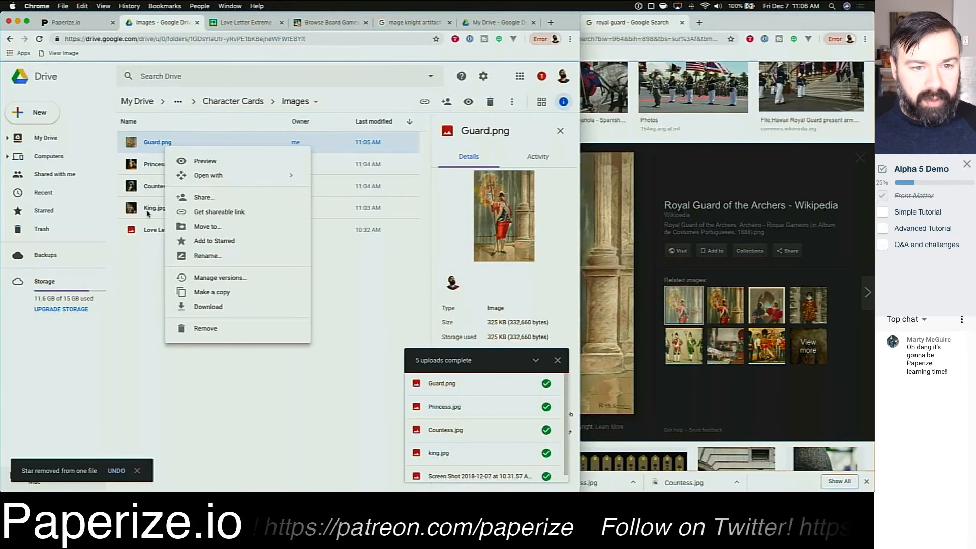
click(188, 254)
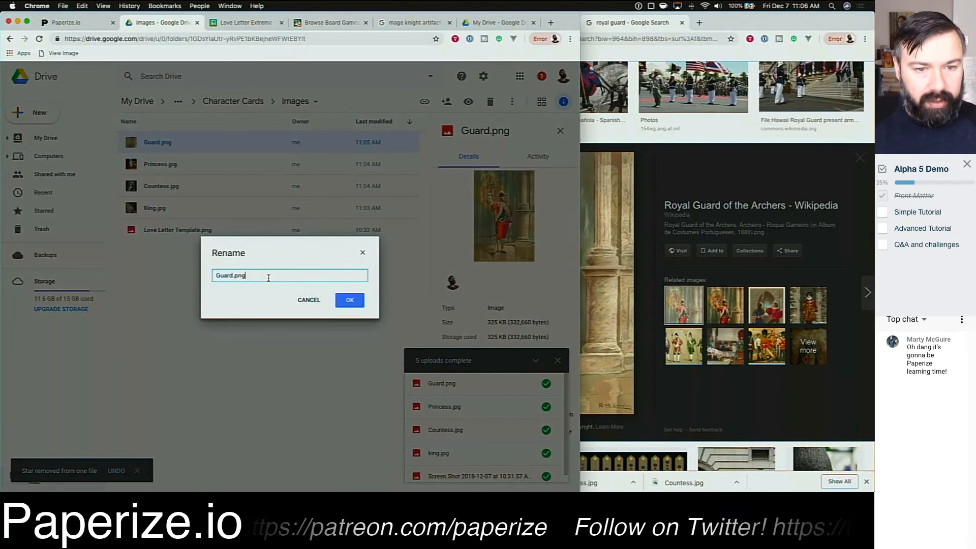
key(Return)
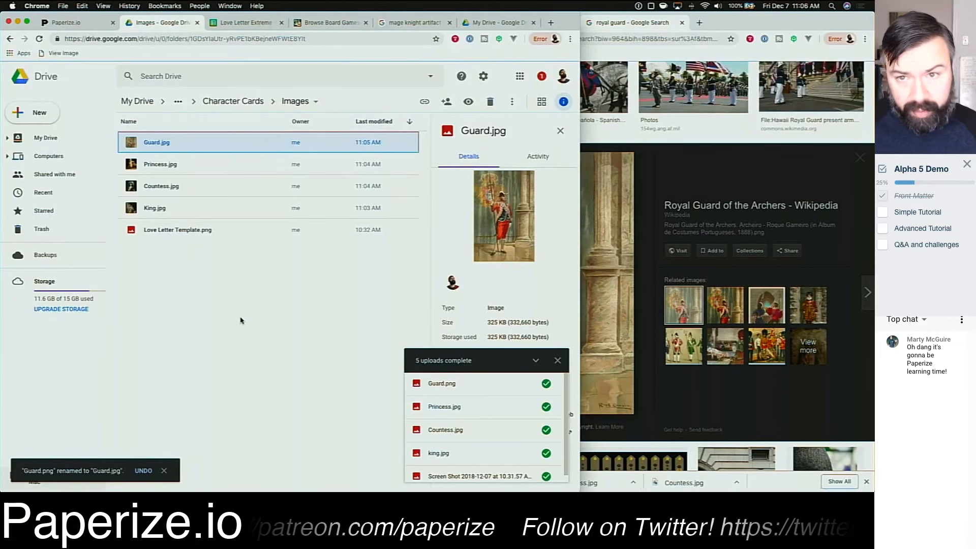
Step: Return to the image search and search for priest
click(587, 158)
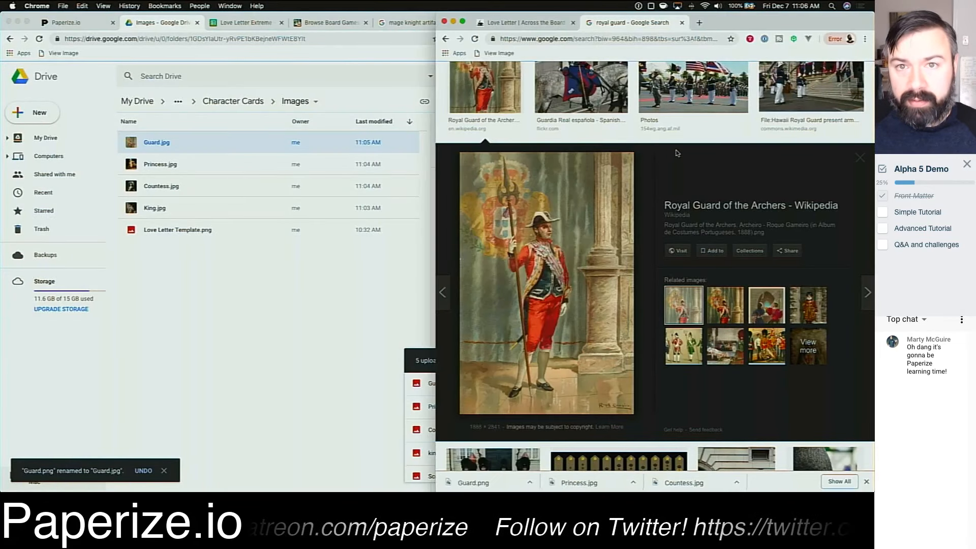
scroll(593, 166, up, 10)
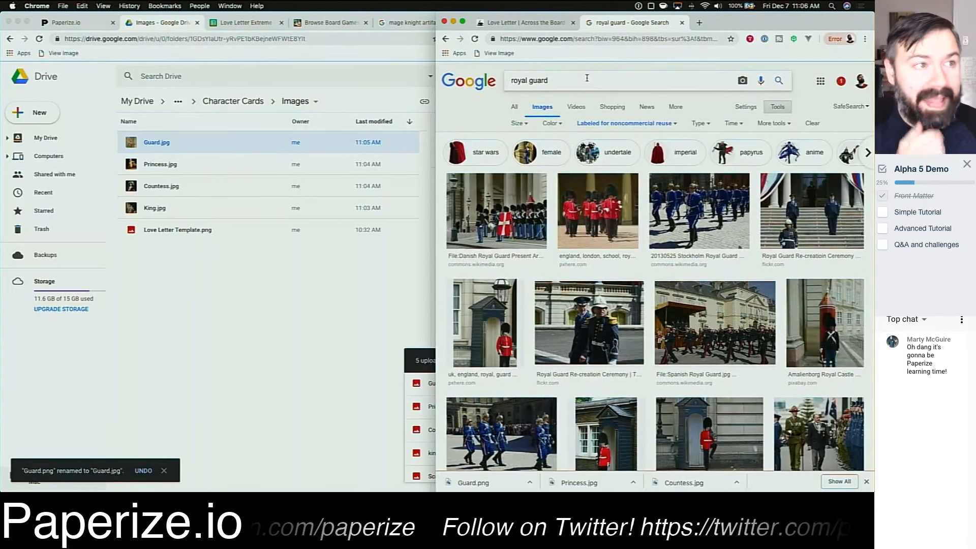
click(586, 78)
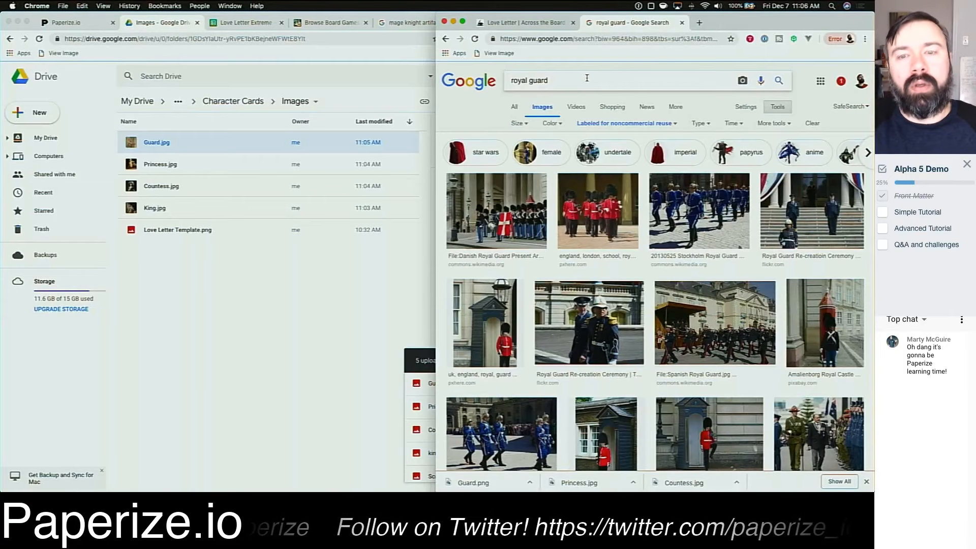
text(priest)
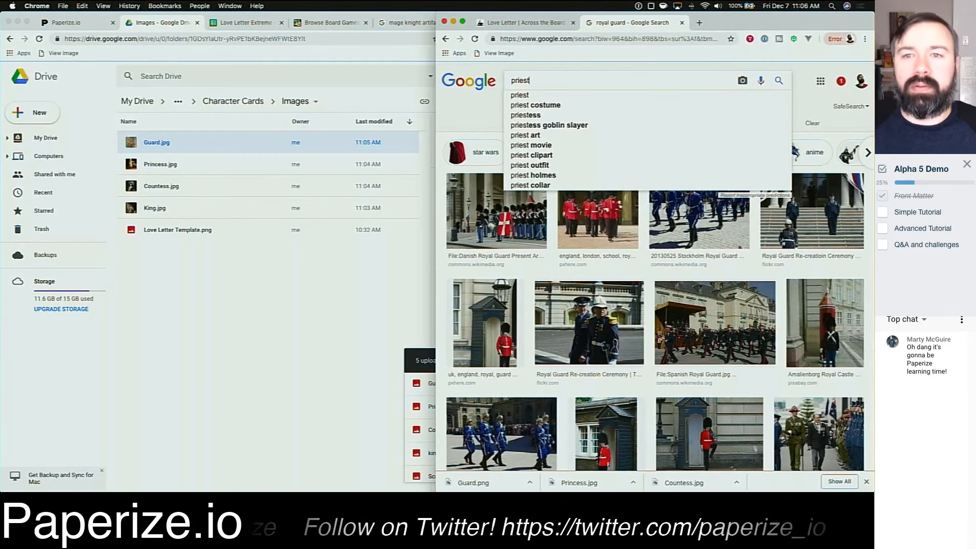
key(Return)
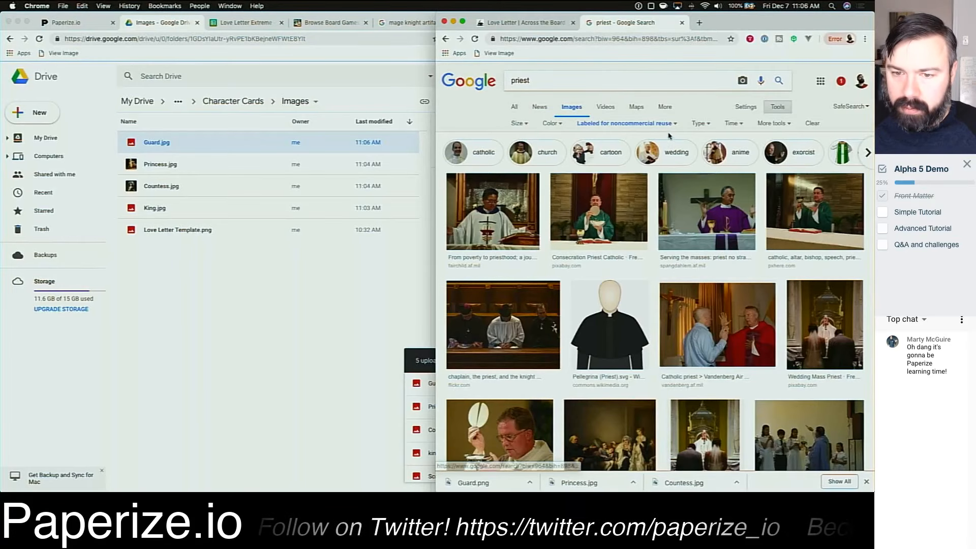
Step: Browse the priest image results, previewing candidate portraits
scroll(637, 139, down, 3)
scroll(637, 139, down, 3)
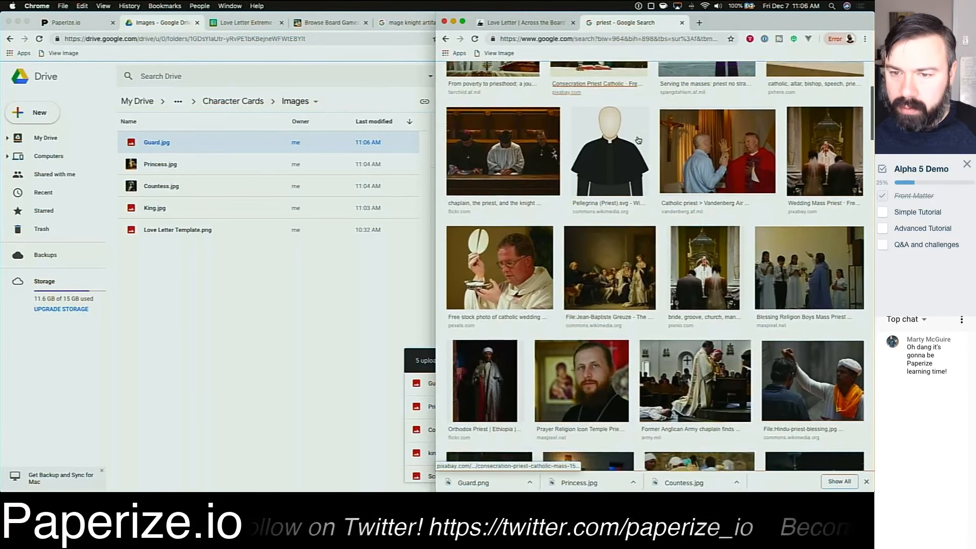
scroll(638, 139, down, 3)
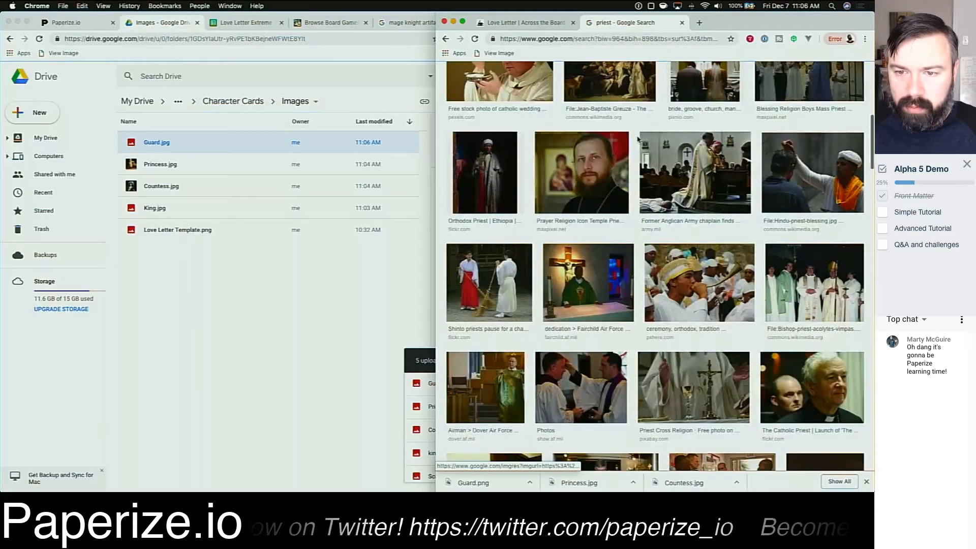
click(498, 181)
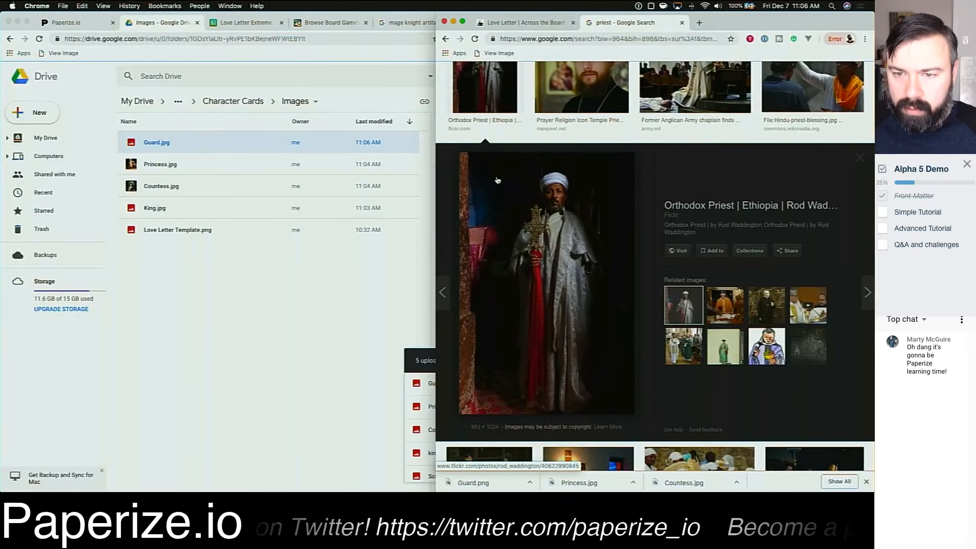
scroll(680, 188, down, 5)
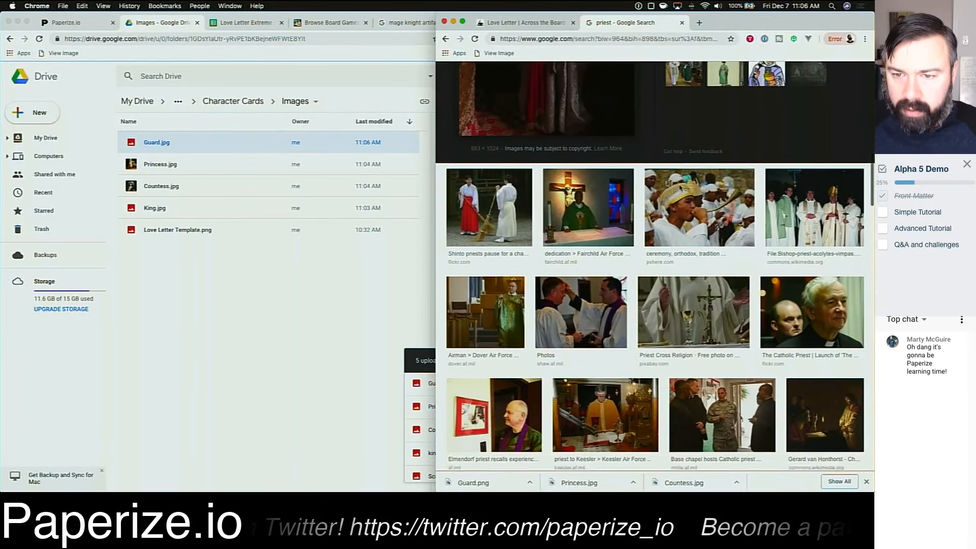
scroll(680, 188, down, 4)
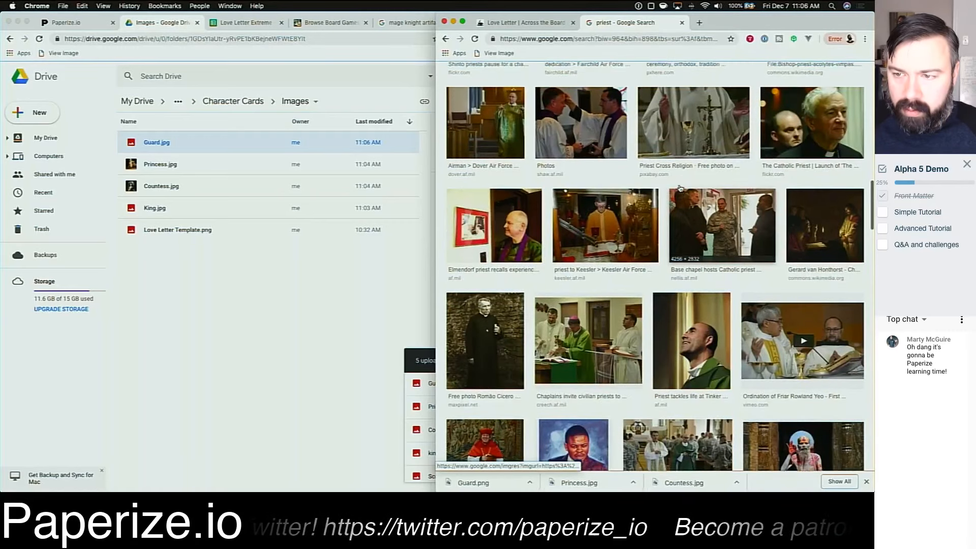
scroll(680, 188, down, 4)
scroll(680, 188, down, 3)
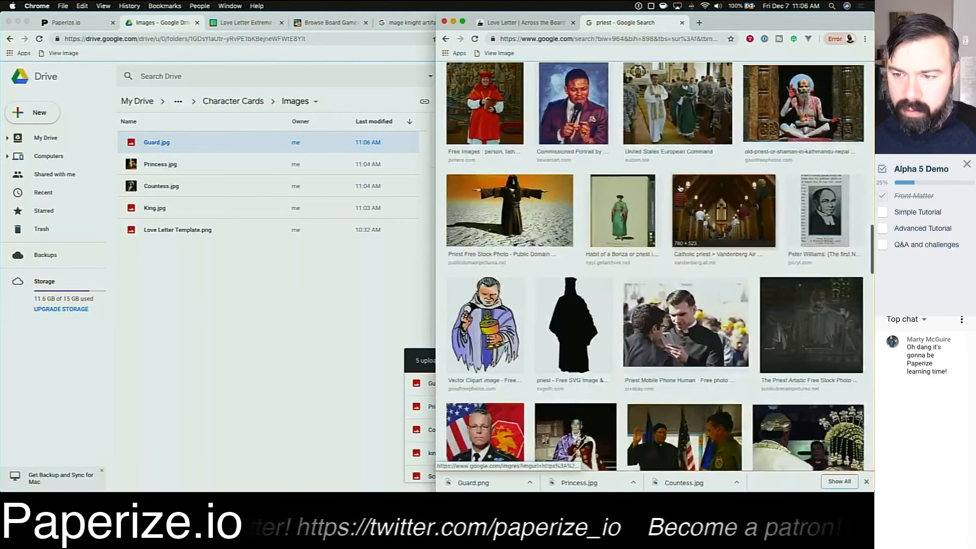
scroll(680, 188, down, 3)
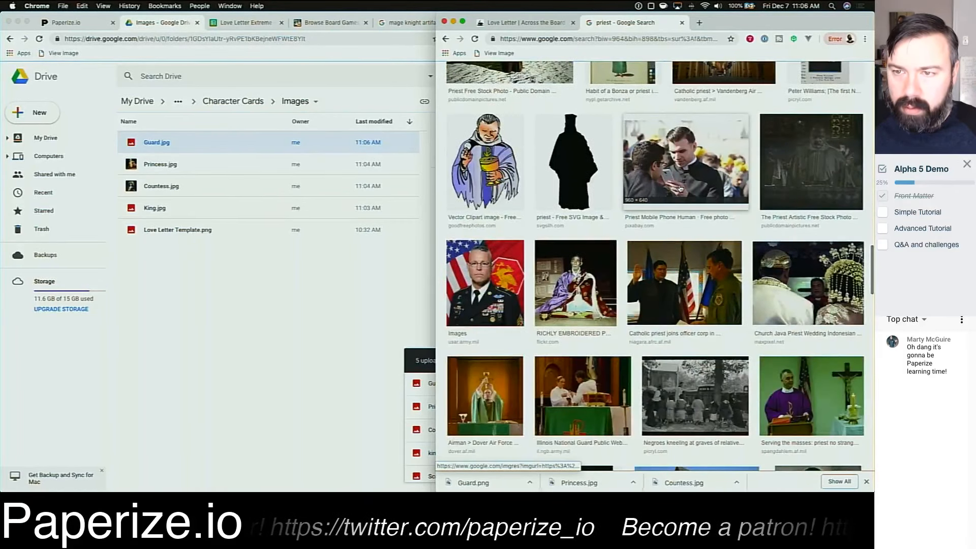
Step: Refine the image search to priest fine art
scroll(679, 189, up, 12)
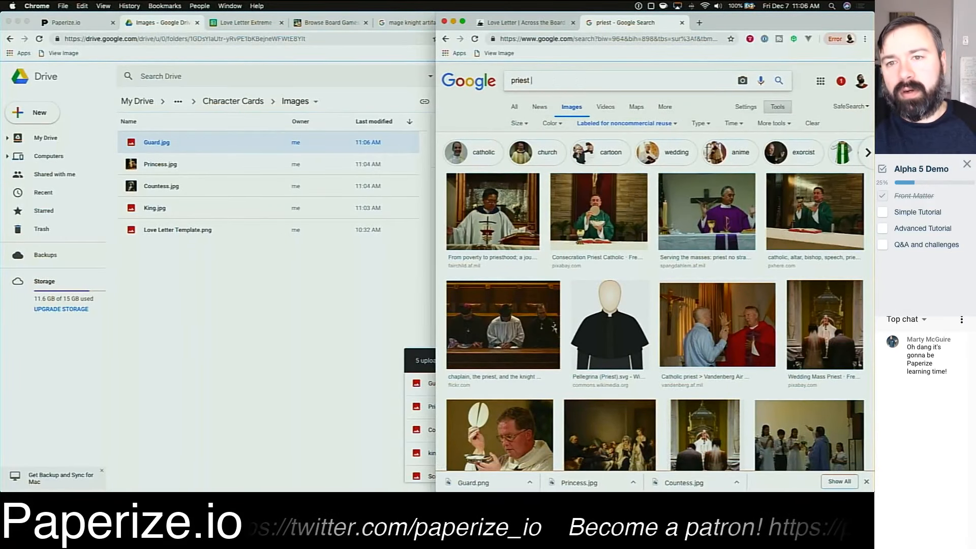
text(fine art)
key(Return)
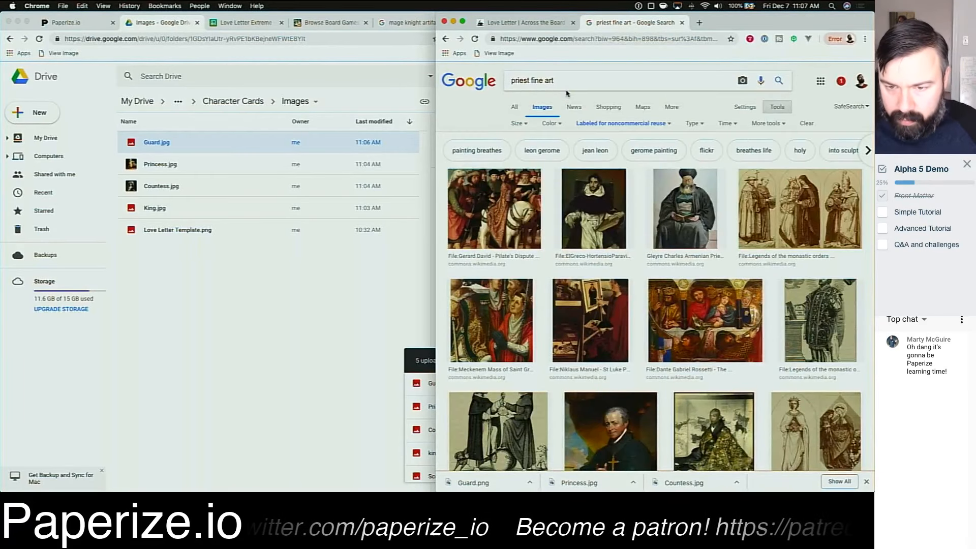
Step: Browse the priest fine art image results, previewing candidate portraits
scroll(643, 199, down, 3)
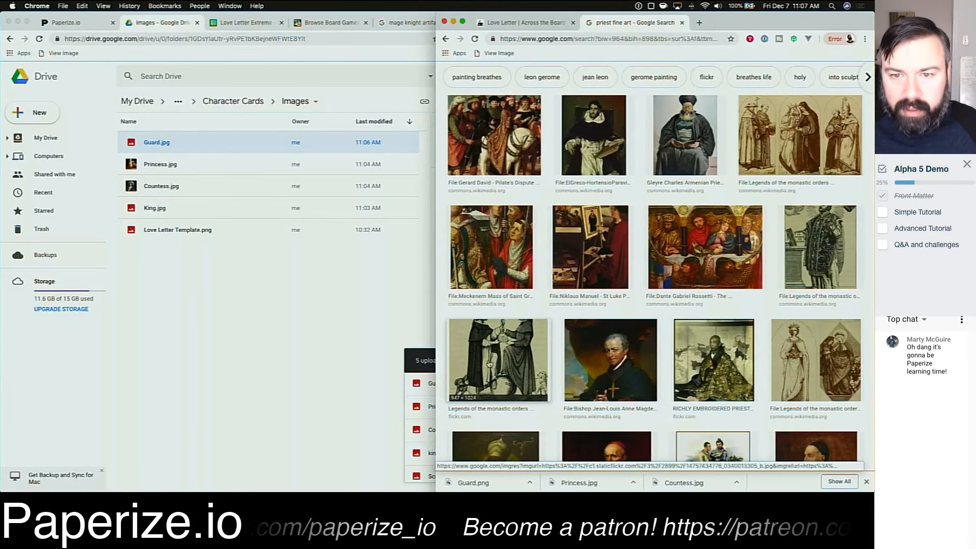
scroll(655, 271, down, 5)
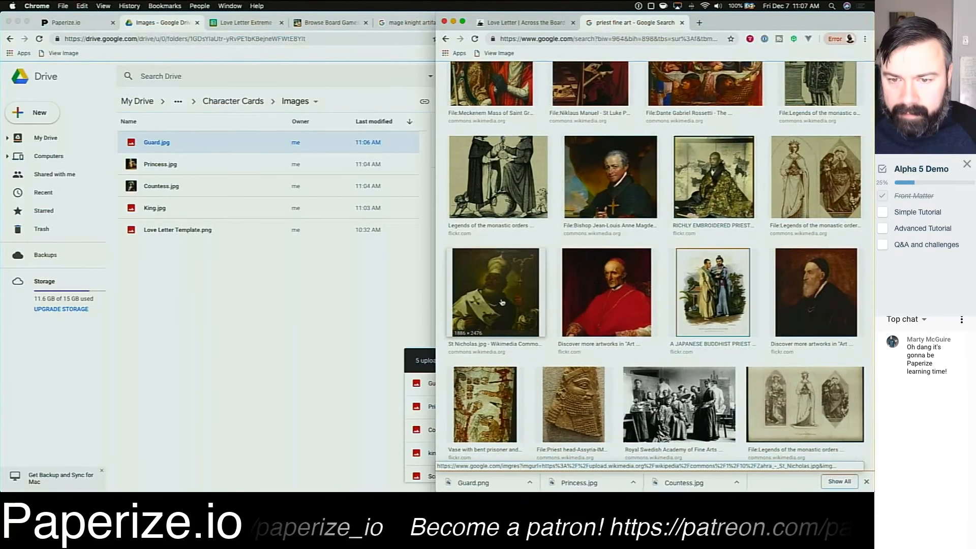
click(501, 303)
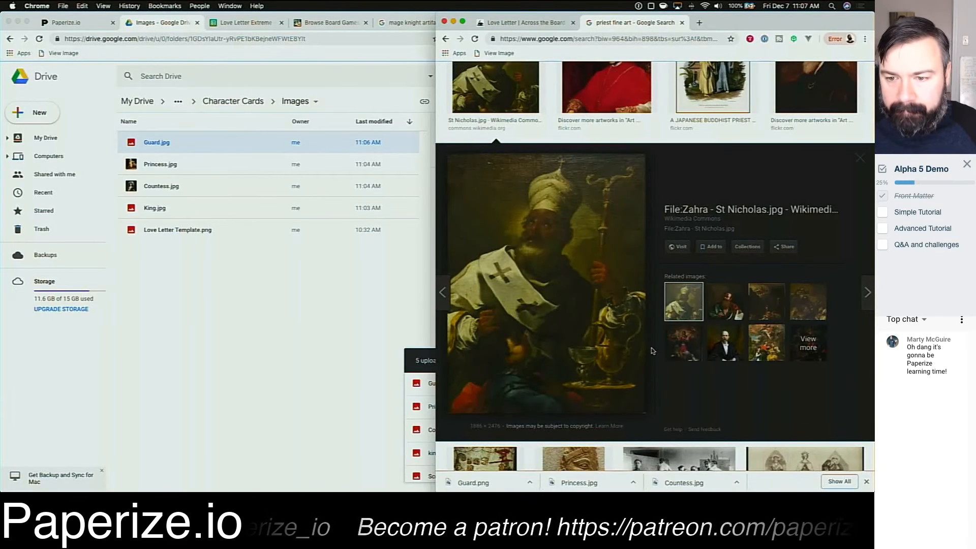
scroll(652, 351, down, 6)
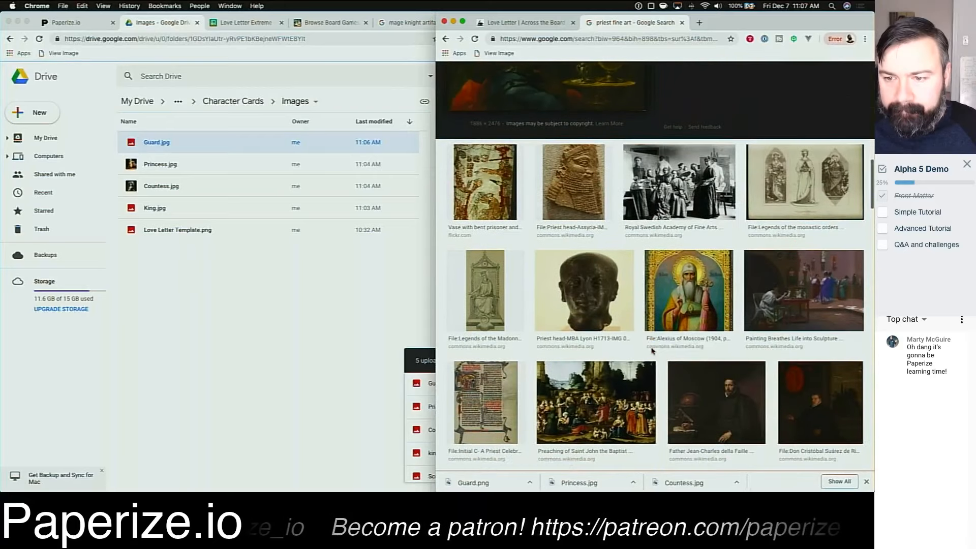
scroll(651, 350, down, 4)
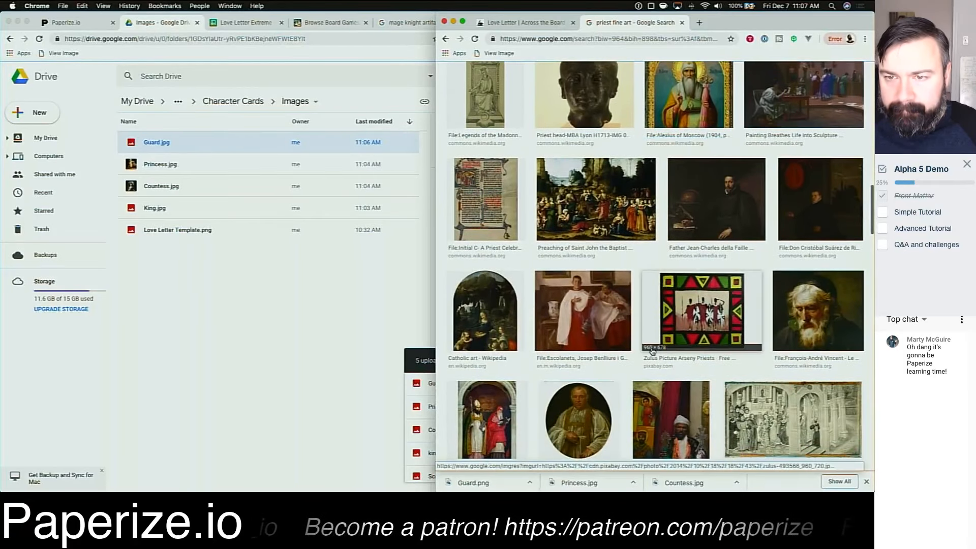
scroll(651, 351, up, 10)
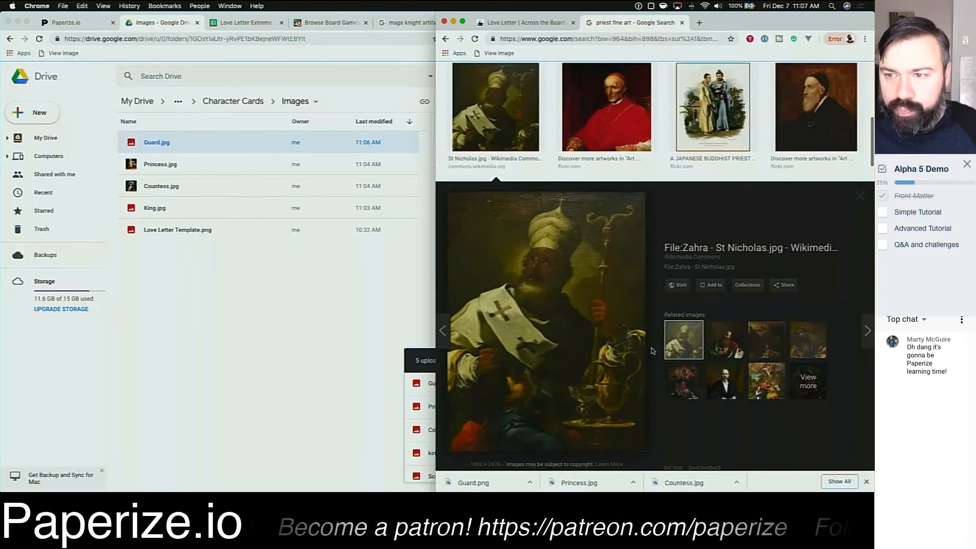
scroll(652, 351, up, 2)
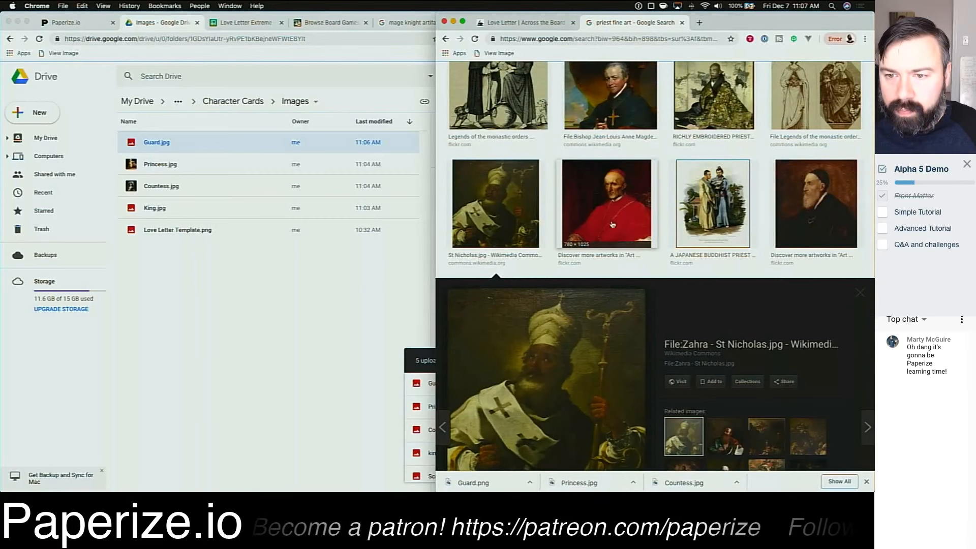
click(603, 210)
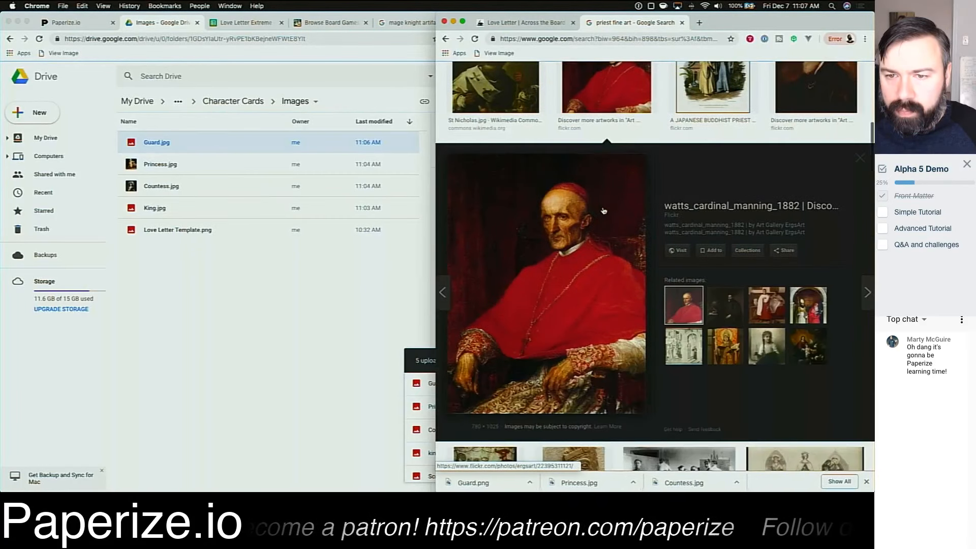
scroll(605, 224, up, 6)
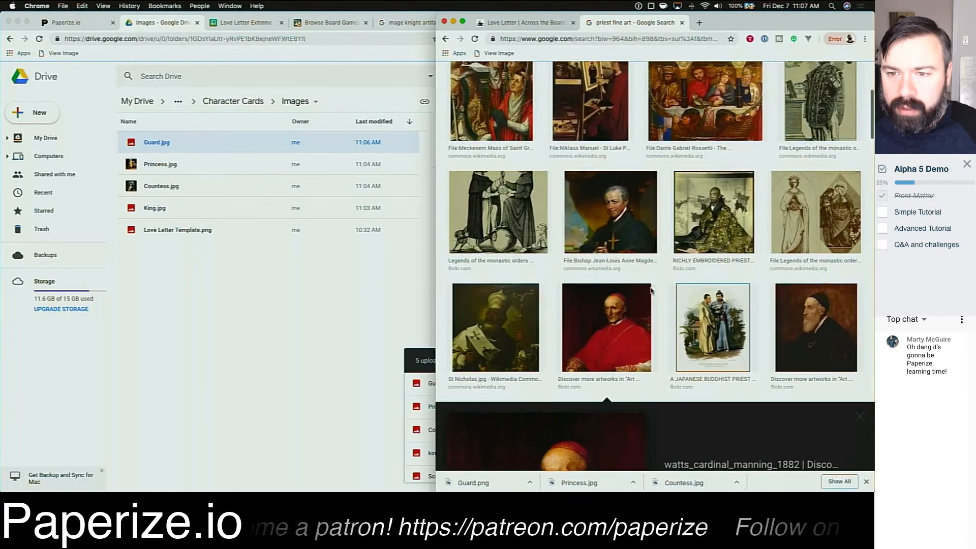
Step: Open the source page of the red-robed cardinal portrait from the priest results
click(651, 291)
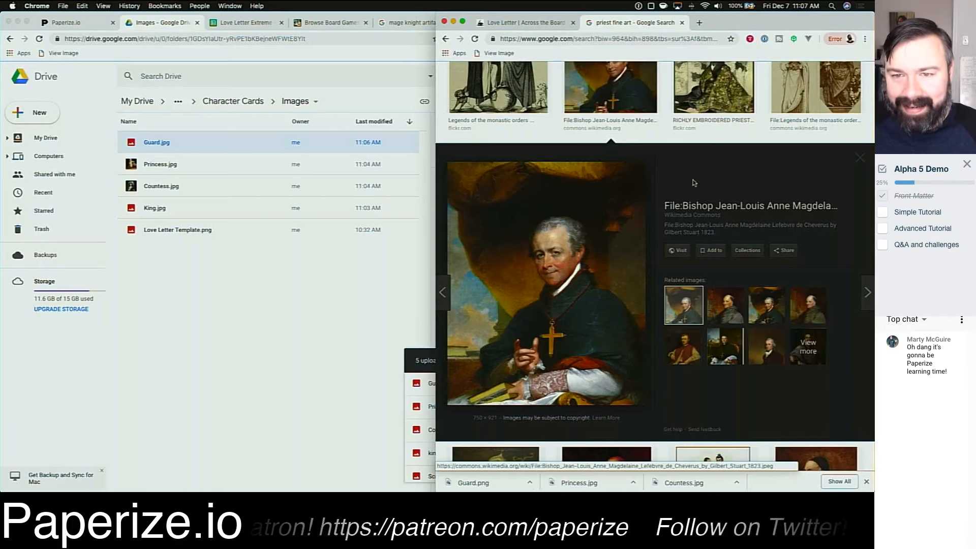
scroll(655, 191, down, 3)
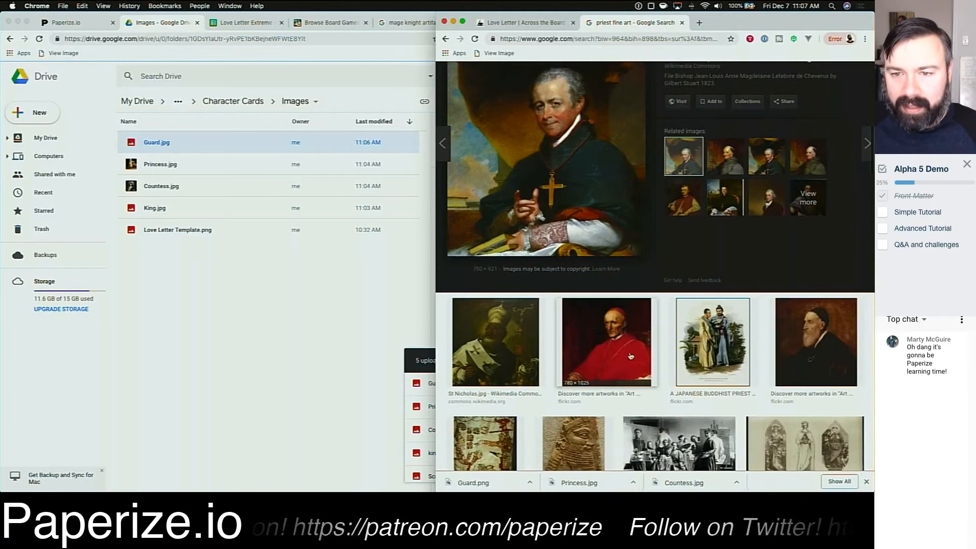
click(631, 350)
click(605, 269)
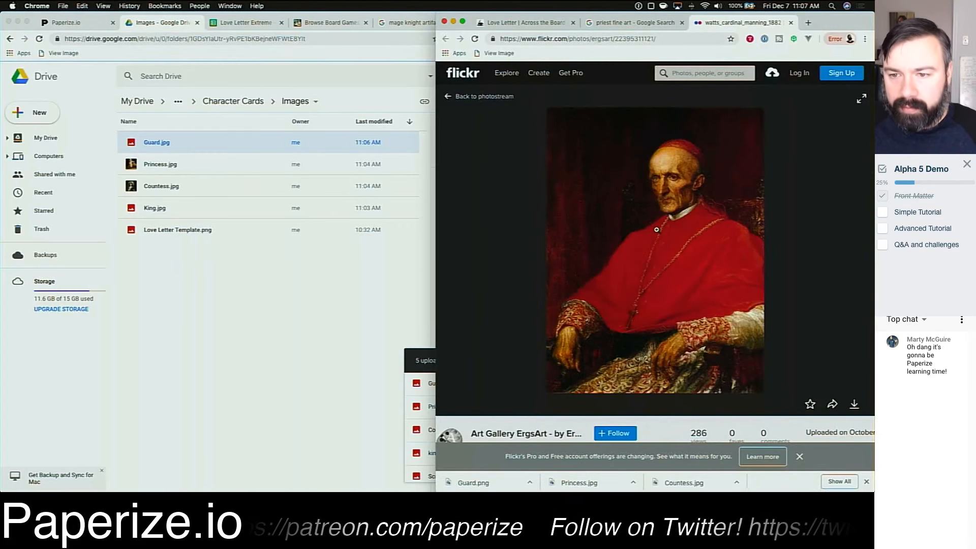
Step: Download the cardinal portrait at its Original size (1984 × 2607)
right_click(642, 231)
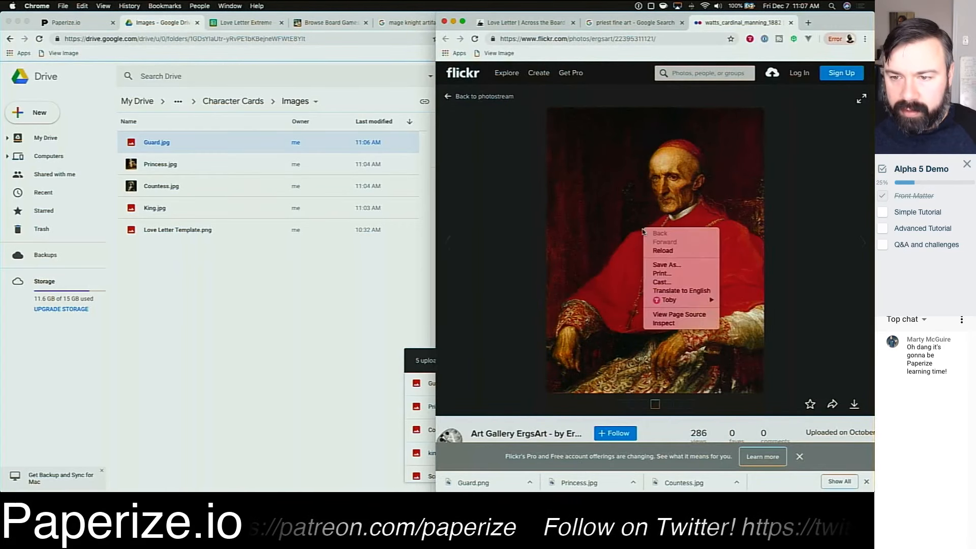
click(526, 249)
click(615, 259)
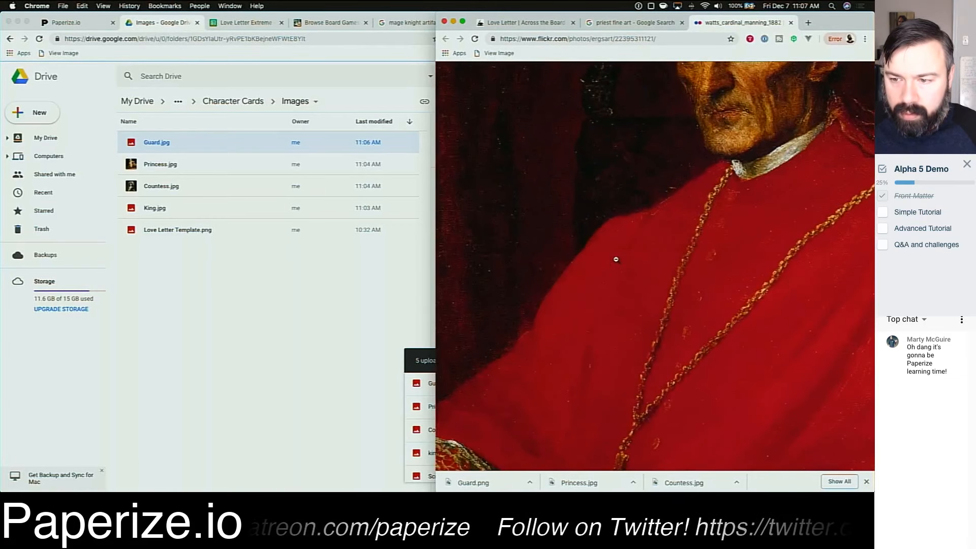
click(614, 257)
scroll(672, 281, down, 2)
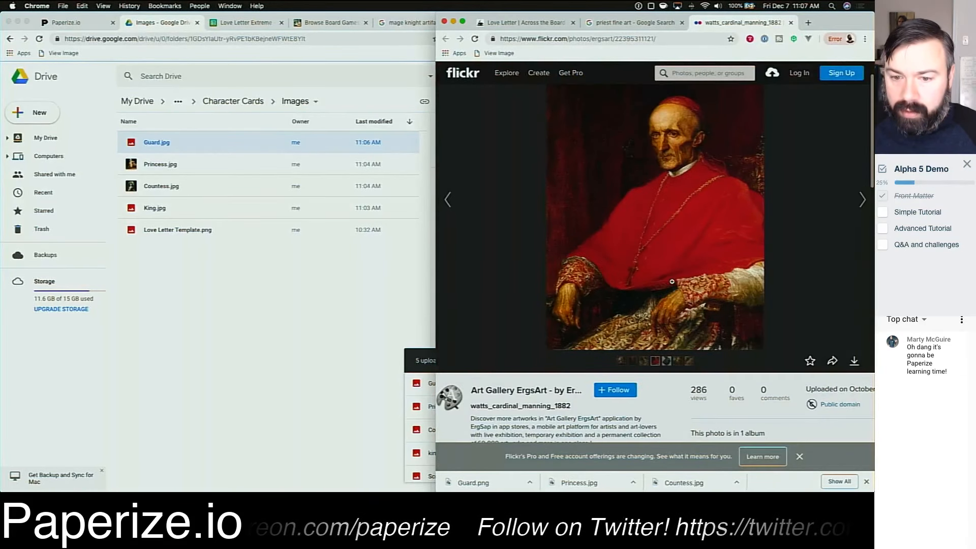
click(858, 365)
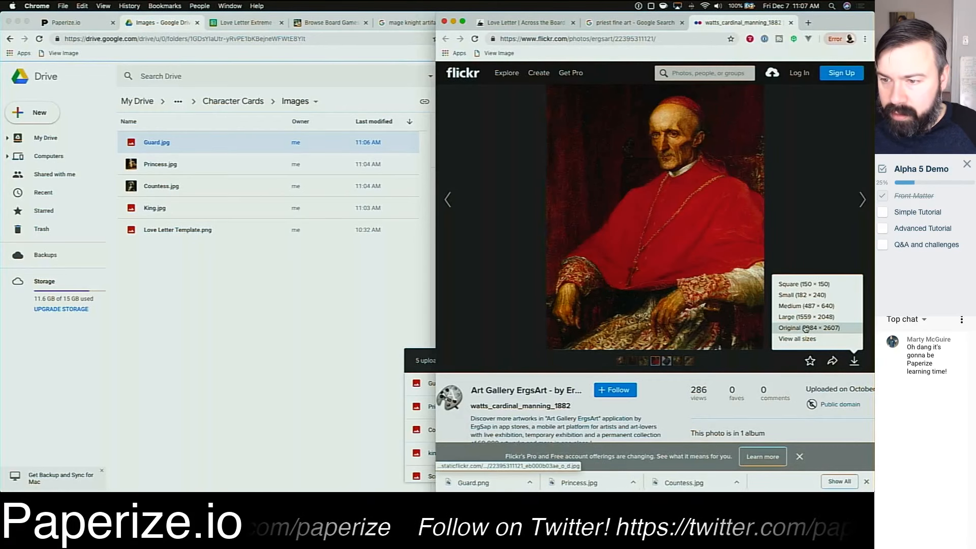
click(832, 318)
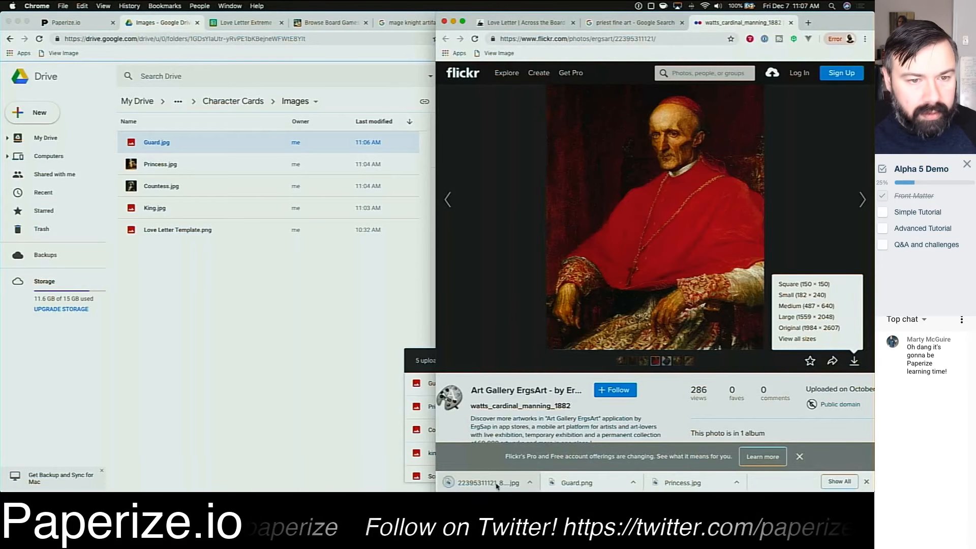
Step: Upload the downloaded cardinal portrait into the Drive Images folder and rename it Priest.jpg
drag(330, 382, 227, 312)
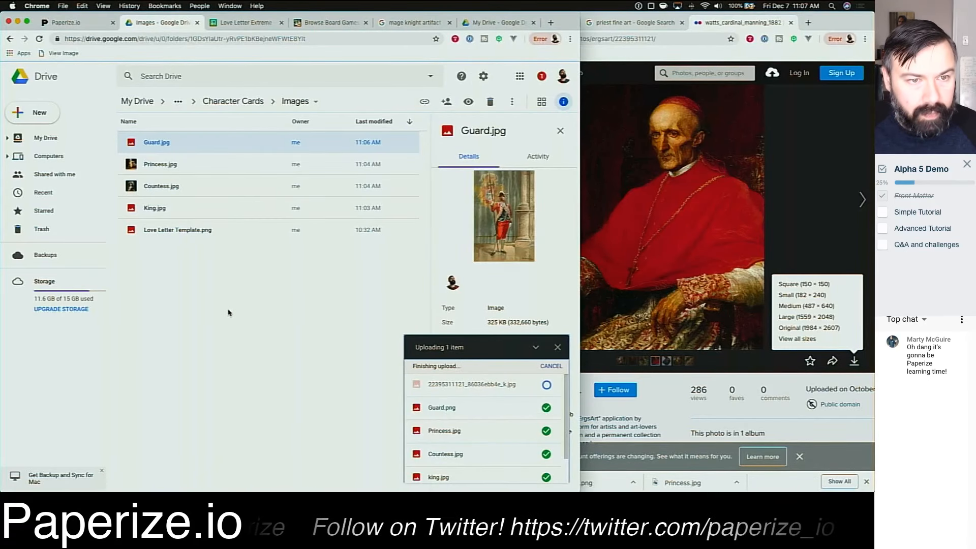
click(169, 145)
right_click(169, 145)
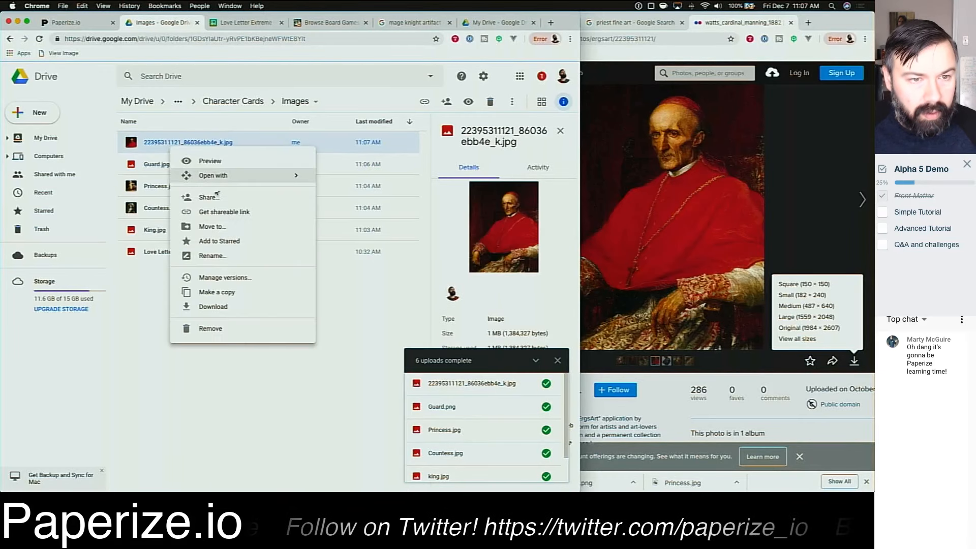
click(228, 255)
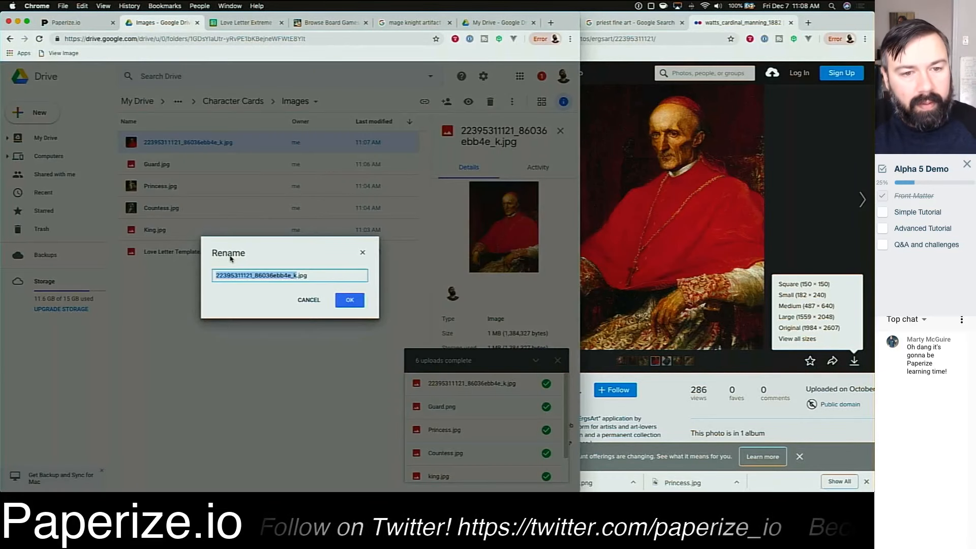
text(Priest)
key(Return)
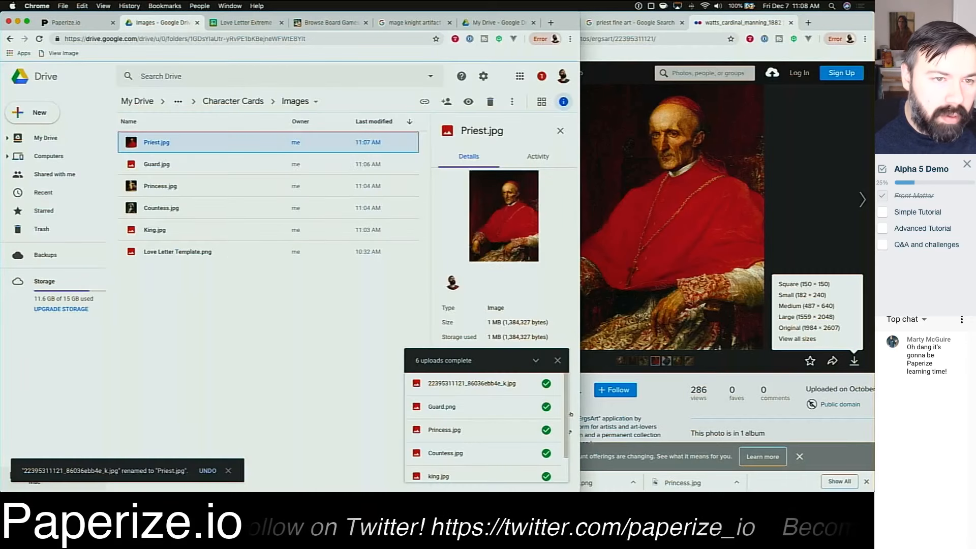
Step: Check the King and Guard files in the folder and close the Flickr photo tab
key(Escape)
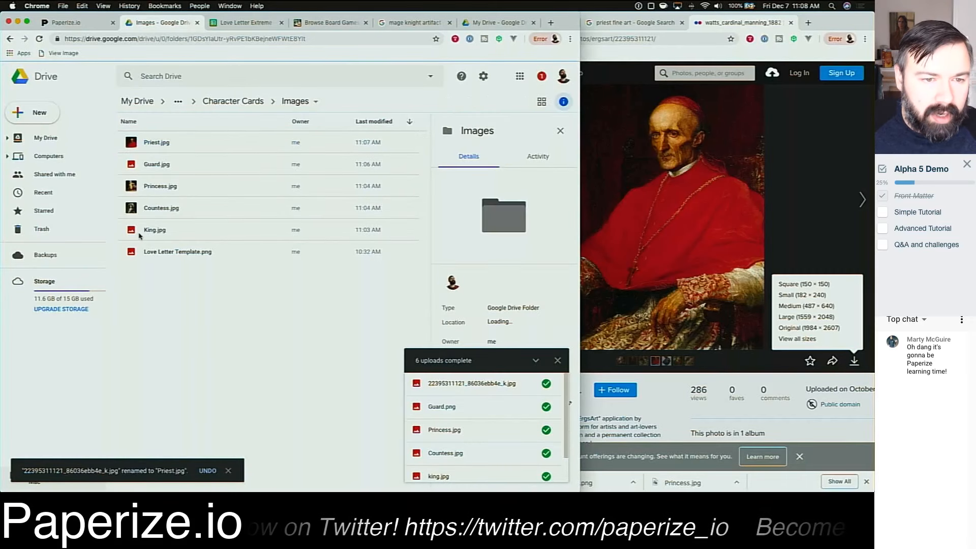
click(135, 234)
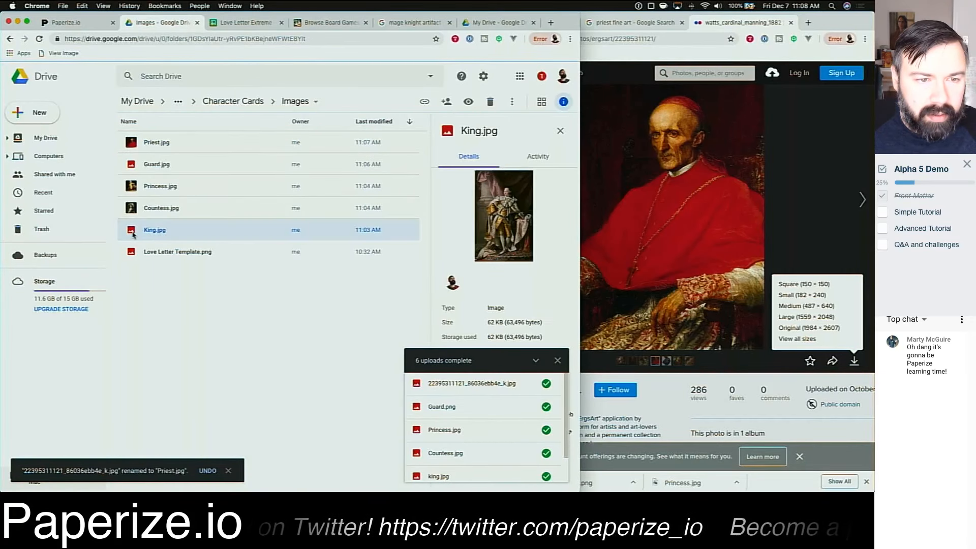
click(150, 168)
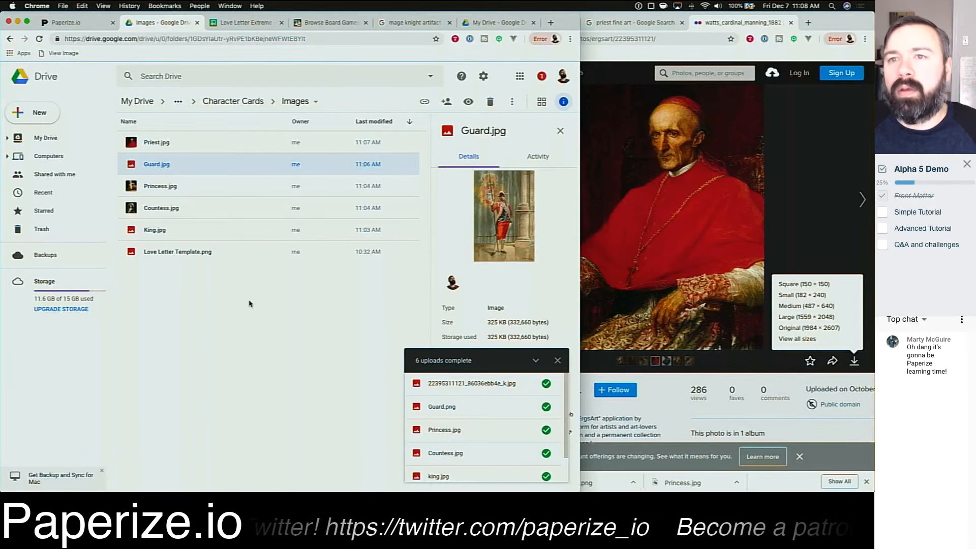
click(763, 168)
key(super+w)
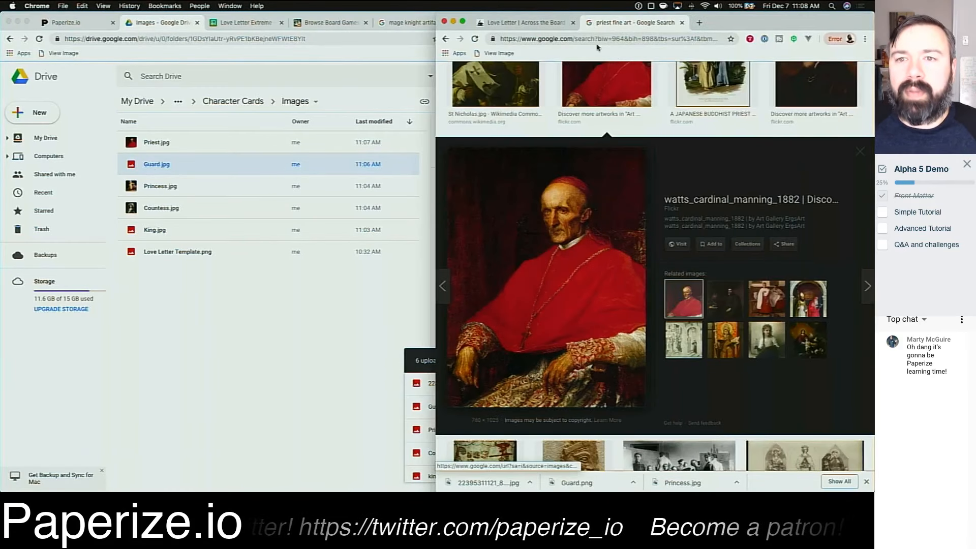
Step: Replace the image search with a search for baron
scroll(565, 81, up, 10)
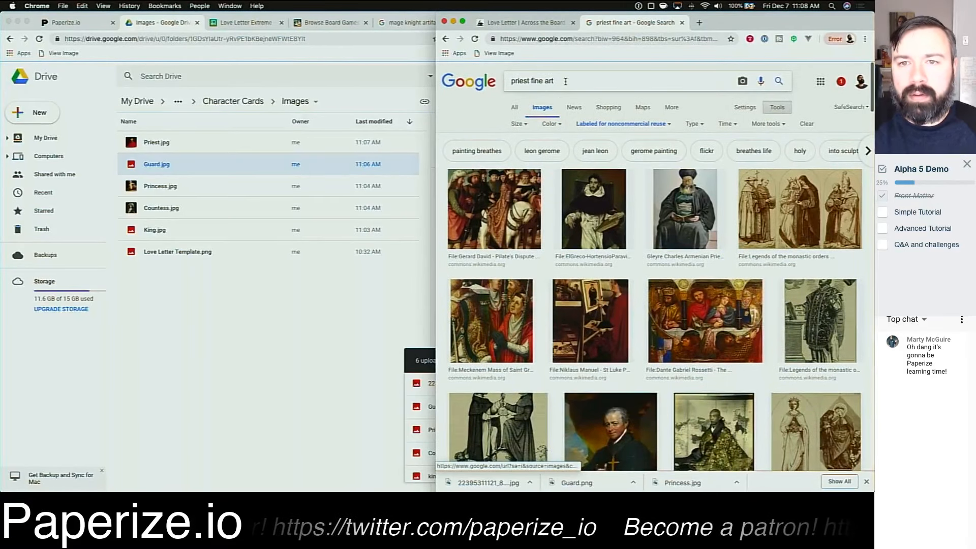
triple_click(565, 81)
text(baron)
key(Return)
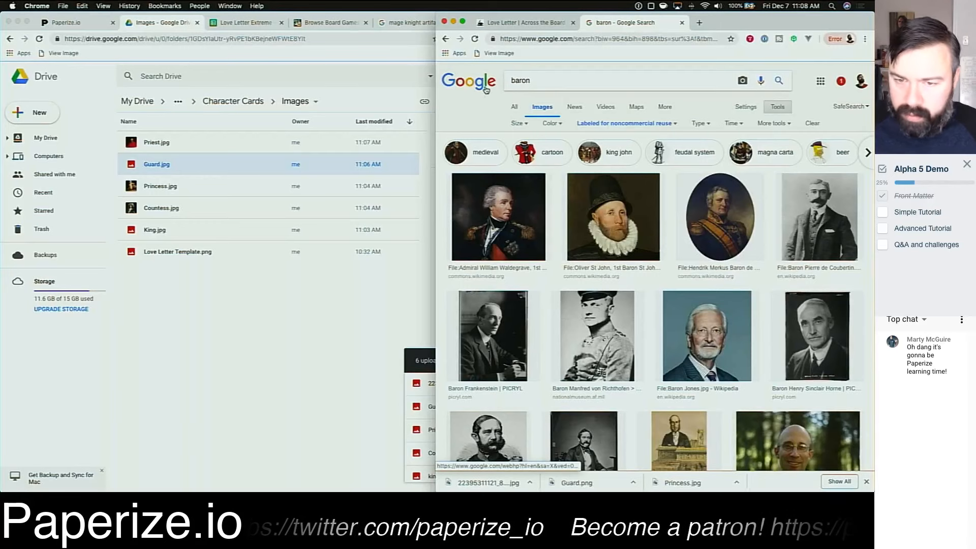
Step: Browse the baron image results, previewing candidate portraits
scroll(512, 216, down, 1)
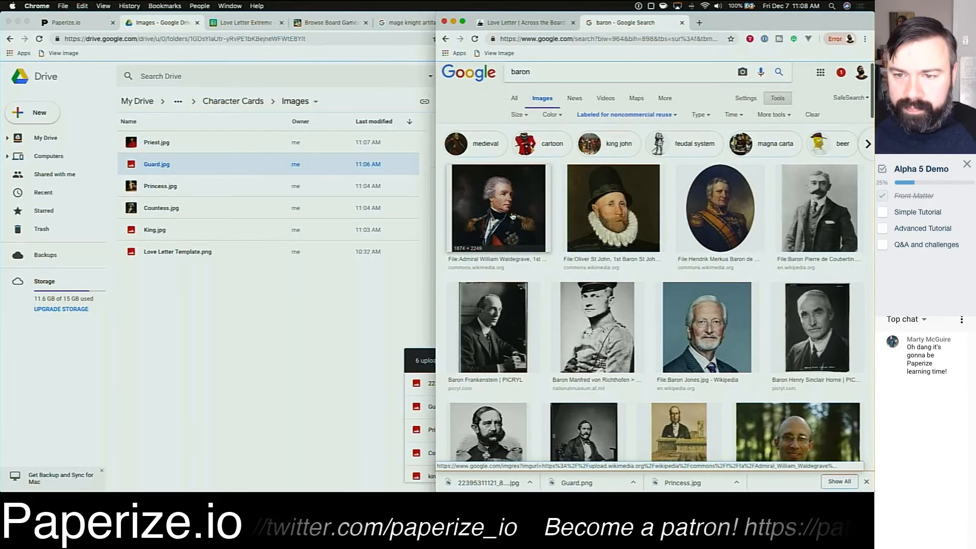
click(512, 216)
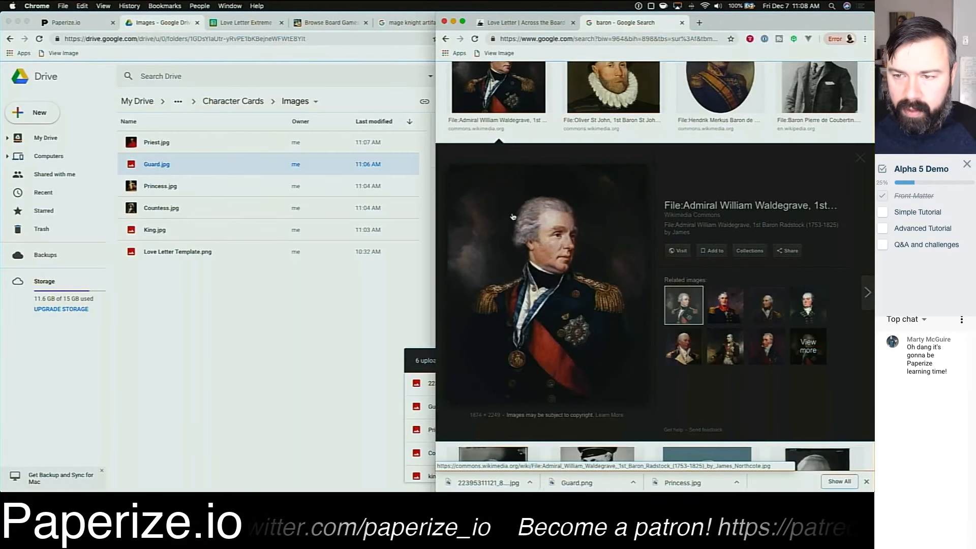
scroll(513, 216, up, 3)
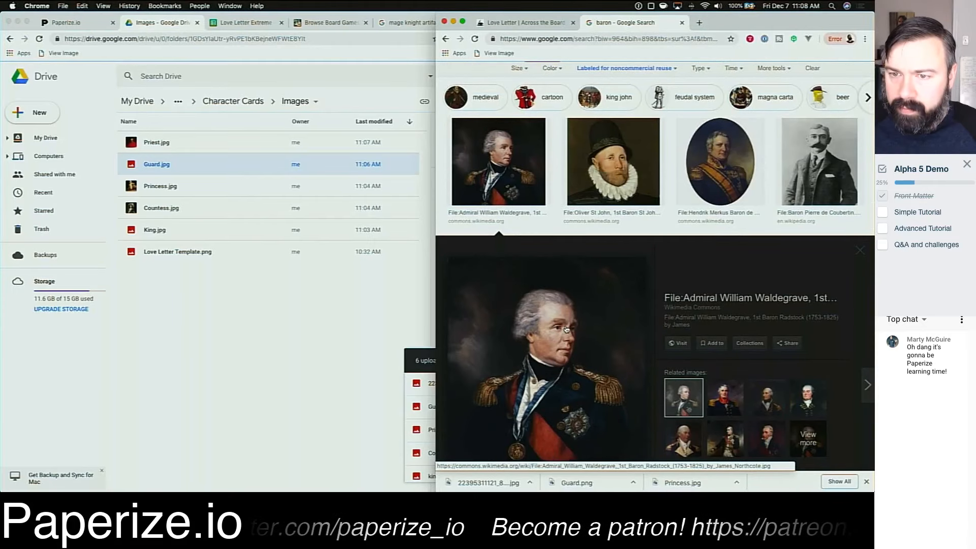
scroll(602, 345, down, 3)
scroll(602, 345, down, 8)
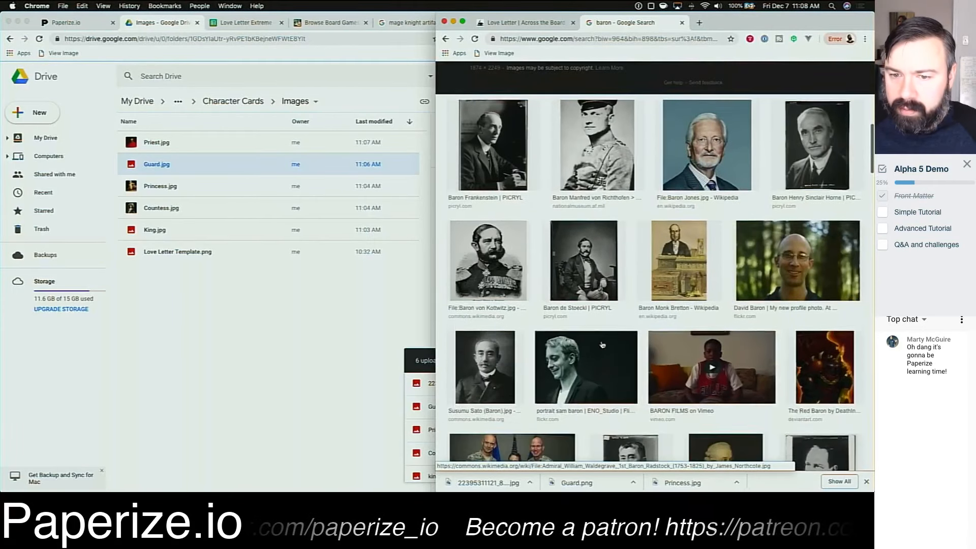
scroll(601, 345, down, 5)
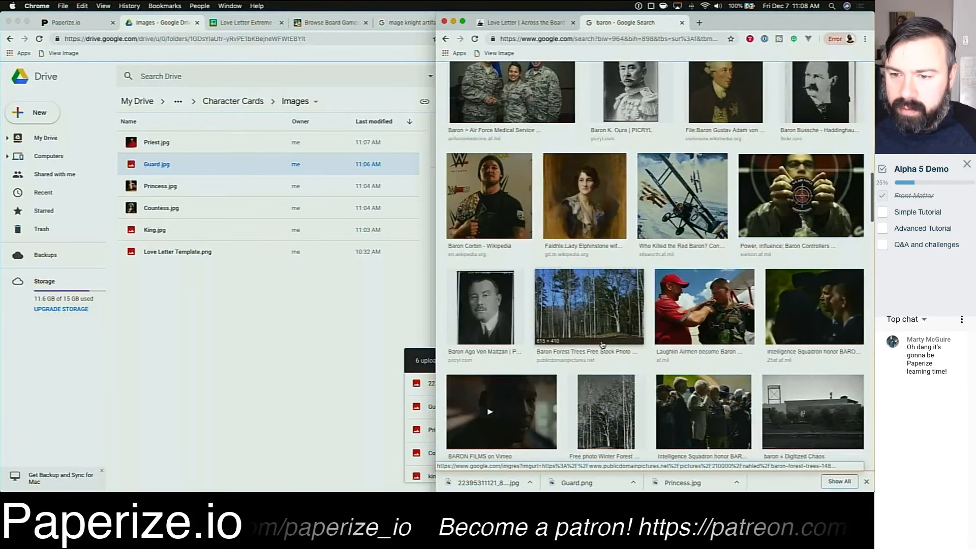
scroll(602, 345, down, 6)
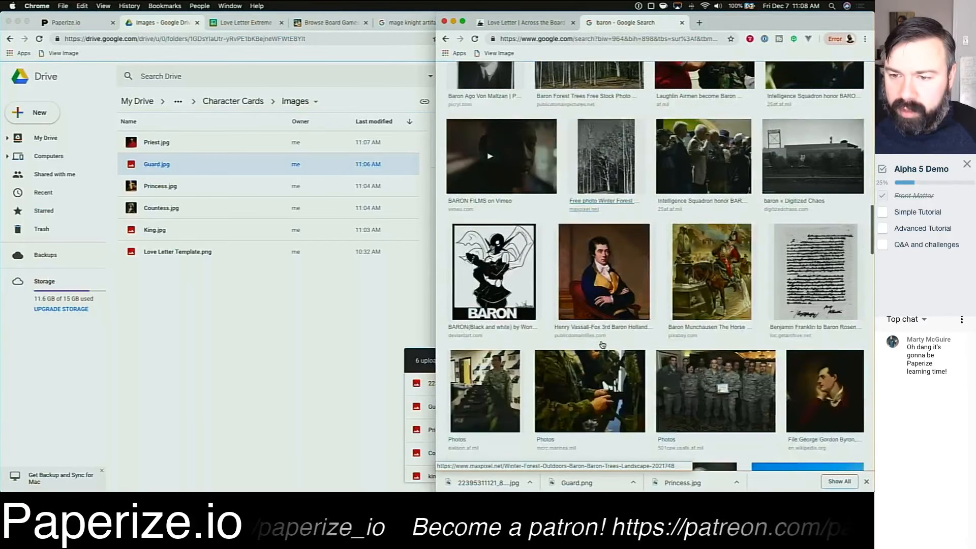
scroll(604, 345, down, 8)
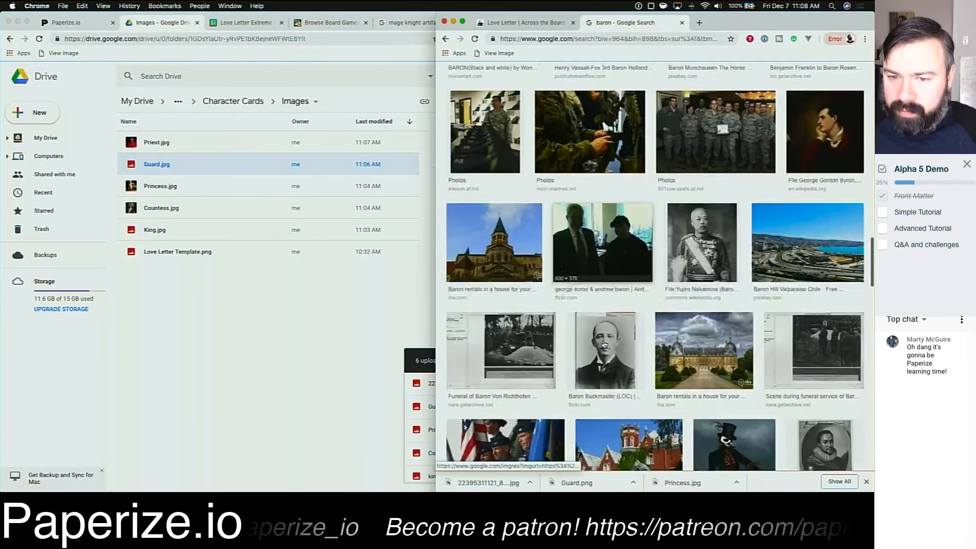
Step: Save the Admiral William Waldegrave portrait from the baron results as Baron.jpg
click(607, 342)
click(606, 342)
right_click(652, 303)
click(676, 372)
text(Baron.jpg)
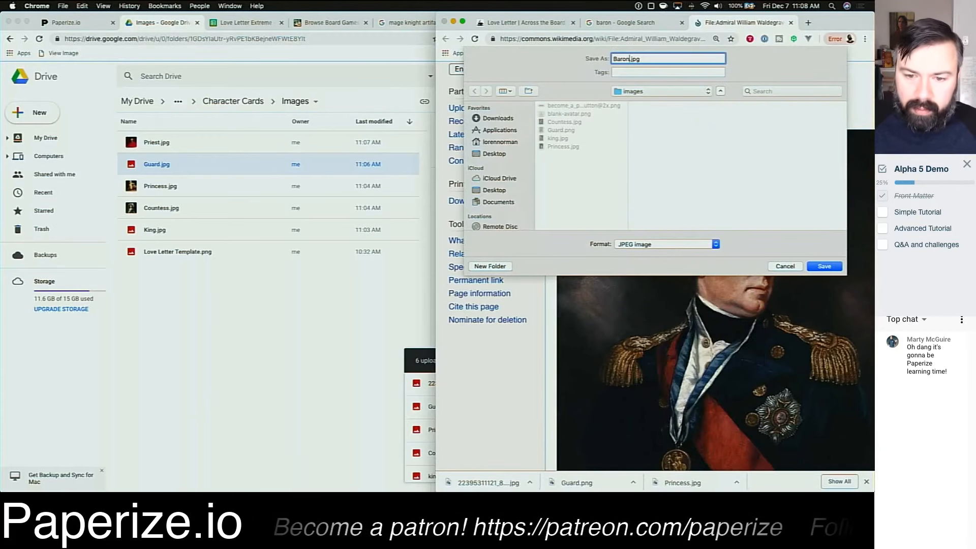
key(Return)
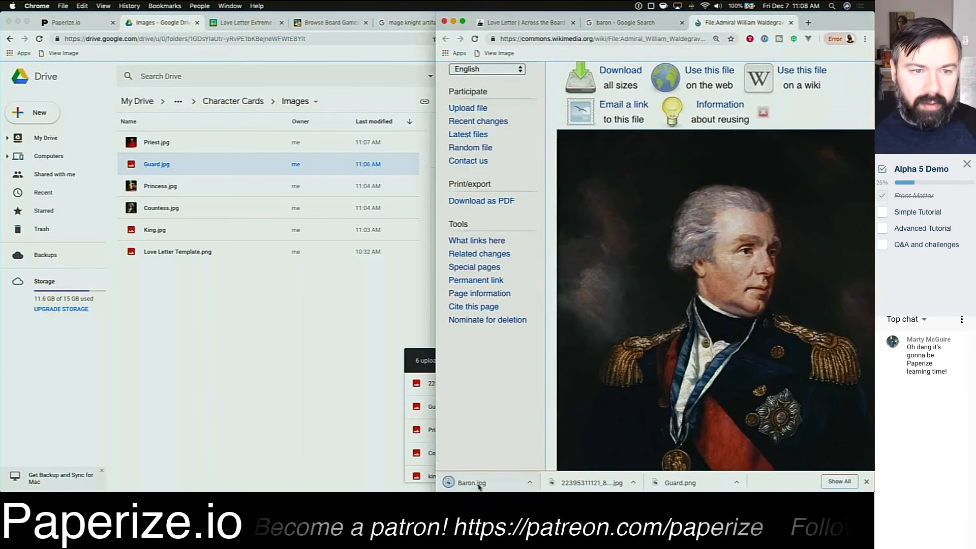
Step: Upload Baron.jpg into the Drive Images folder and close the Wikimedia tab
drag(466, 482, 225, 296)
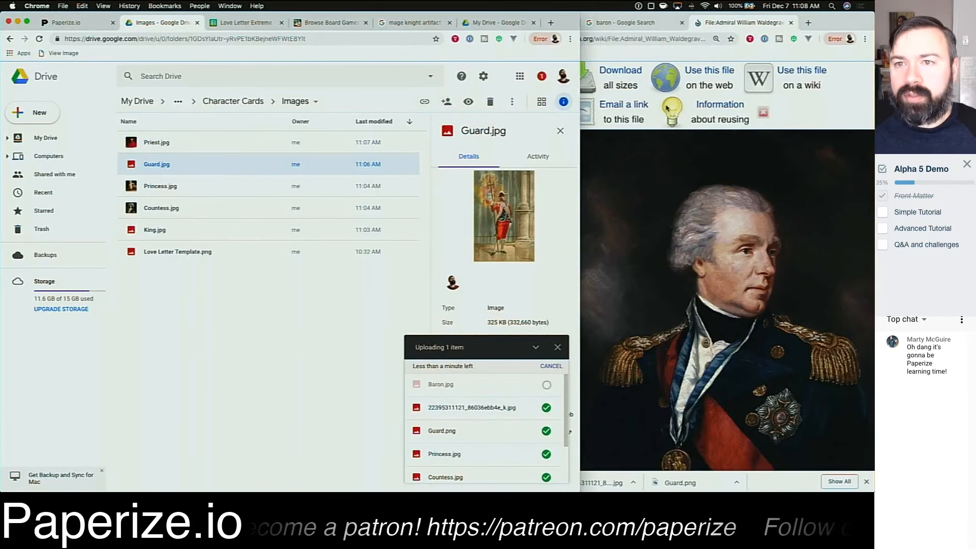
click(747, 25)
key(super+w)
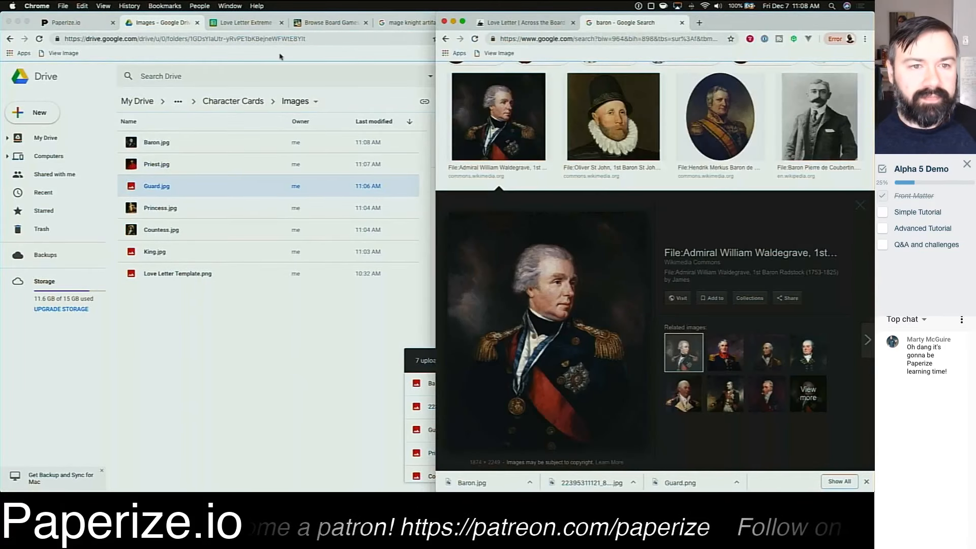
Step: Review the card names in the sheet and Paperize, then search images for handmaid
click(254, 23)
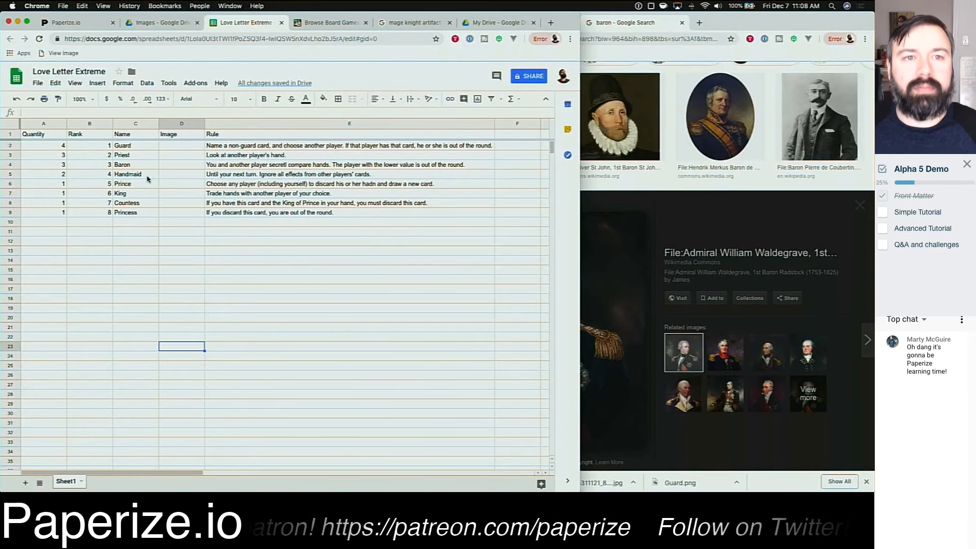
click(72, 23)
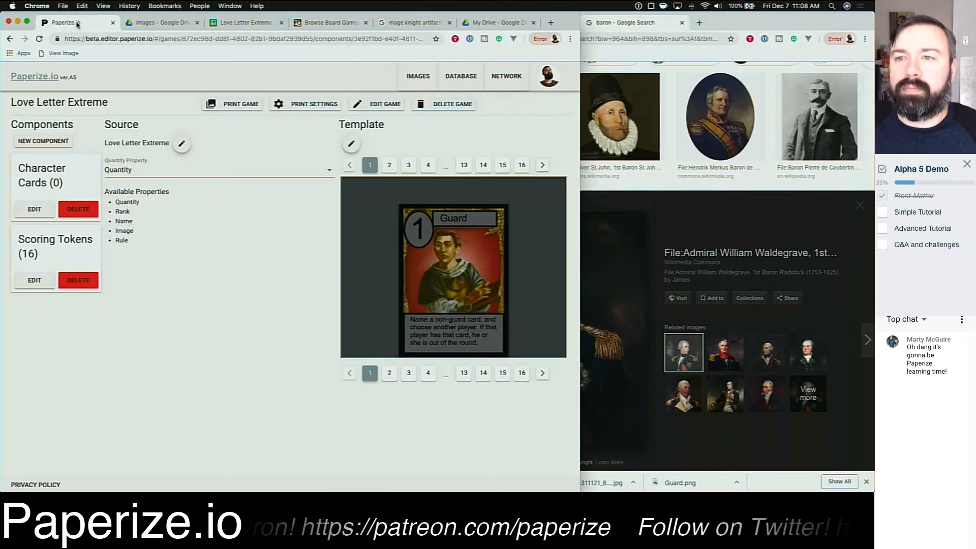
click(662, 72)
scroll(472, 76, up, 3)
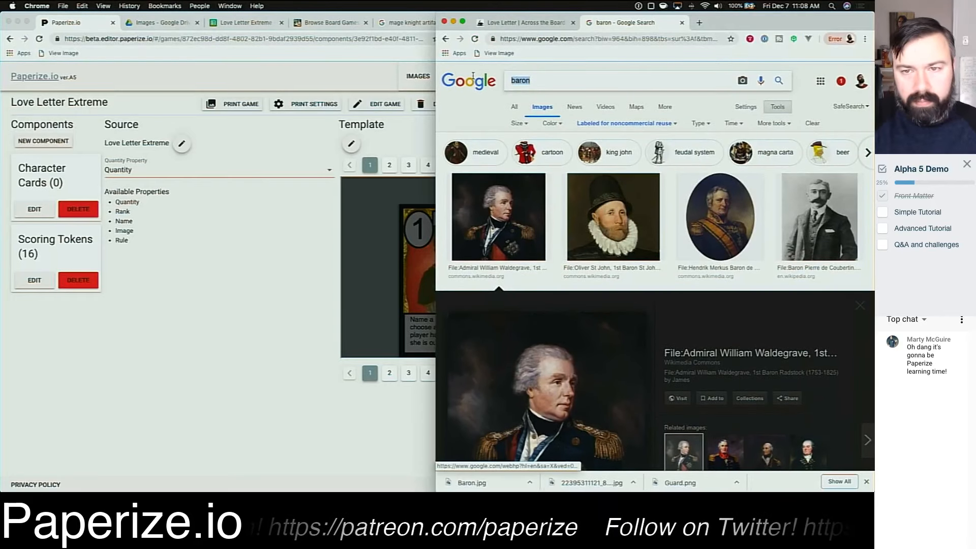
text(handmaid)
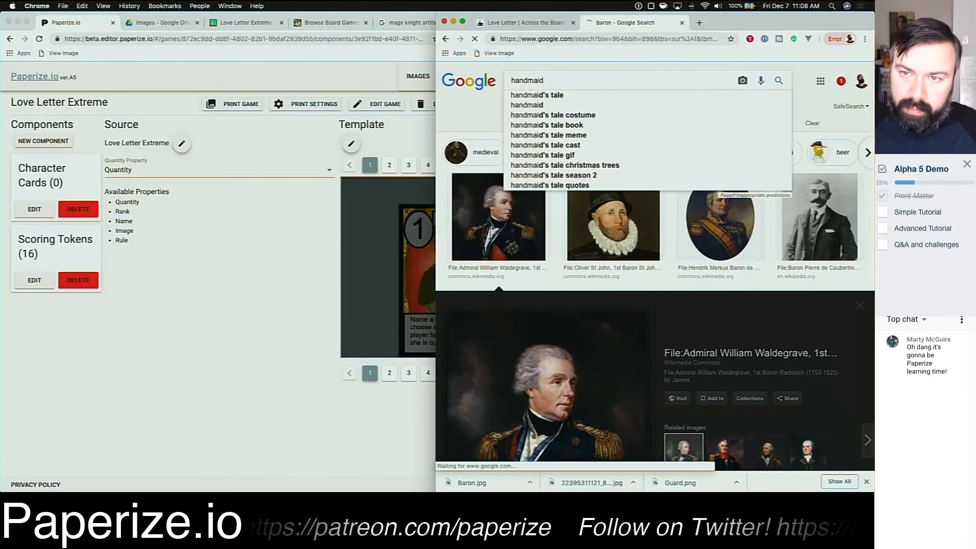
key(Return)
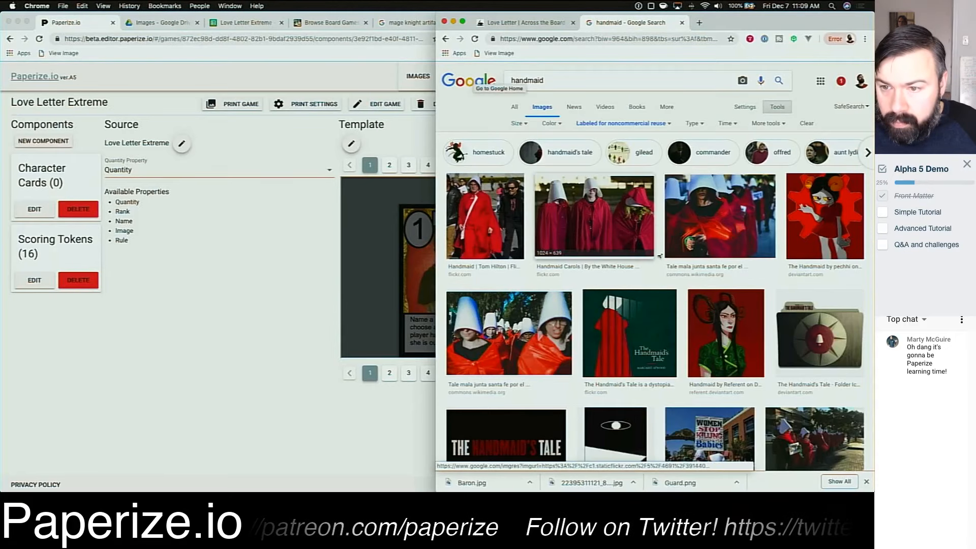
Step: Browse the handmaid image results for a suitable portrait
scroll(681, 265, down, 3)
scroll(681, 265, down, 5)
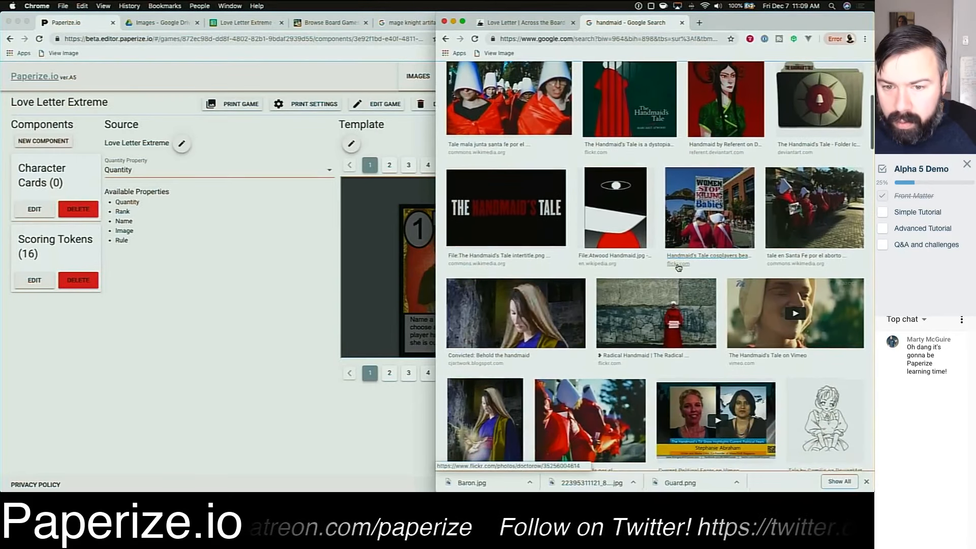
scroll(674, 267, down, 8)
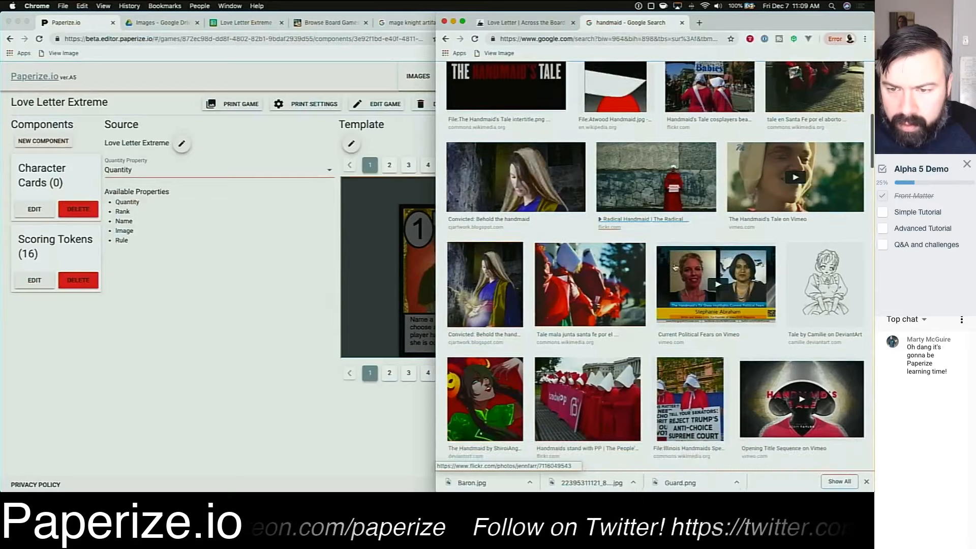
scroll(675, 268, down, 1)
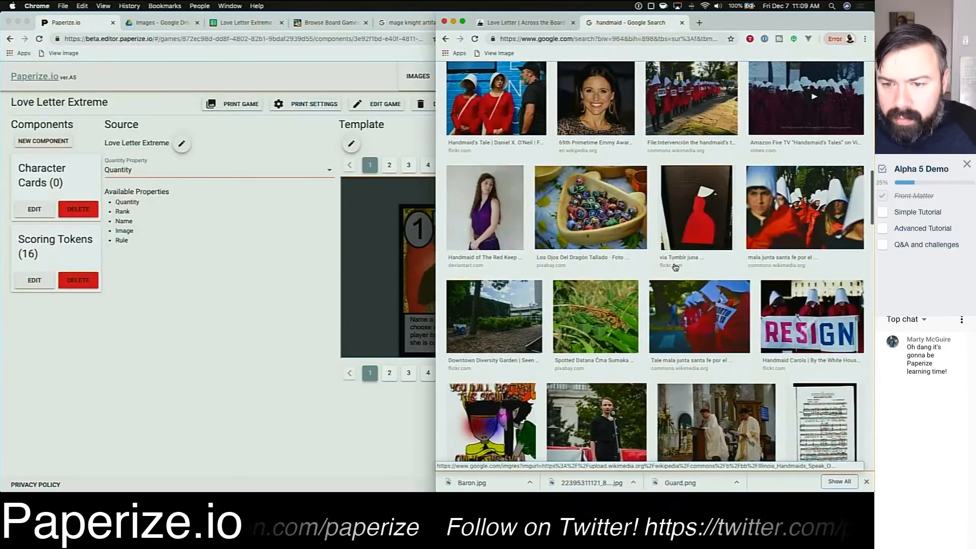
scroll(675, 267, up, 15)
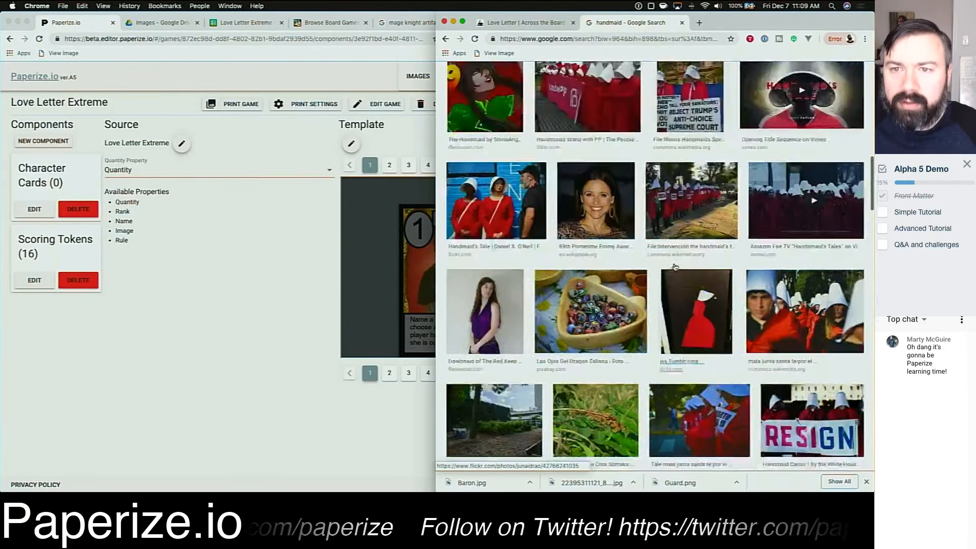
Step: Refine the image search to handmaid art
click(512, 81)
text(ahandmaid)
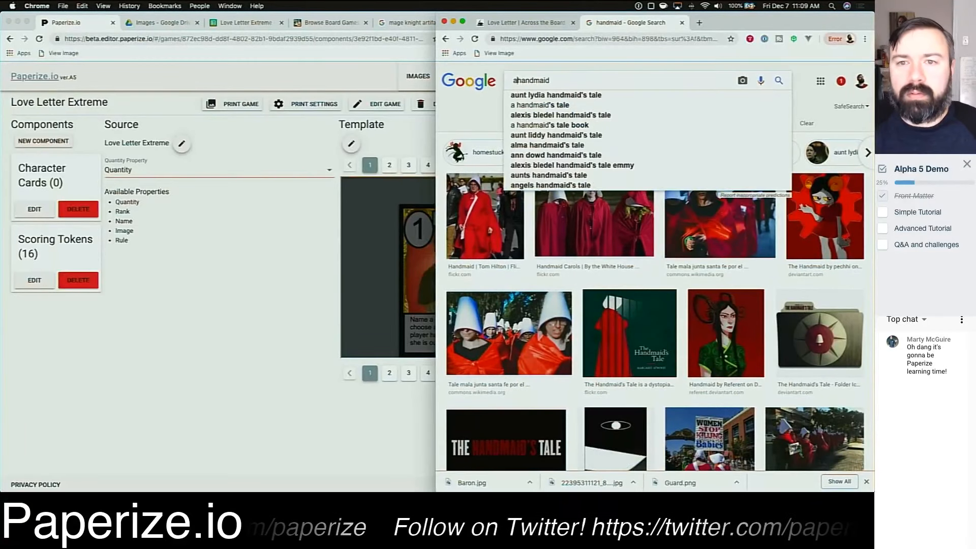
key(BackSpace)
text(art)
key(Return)
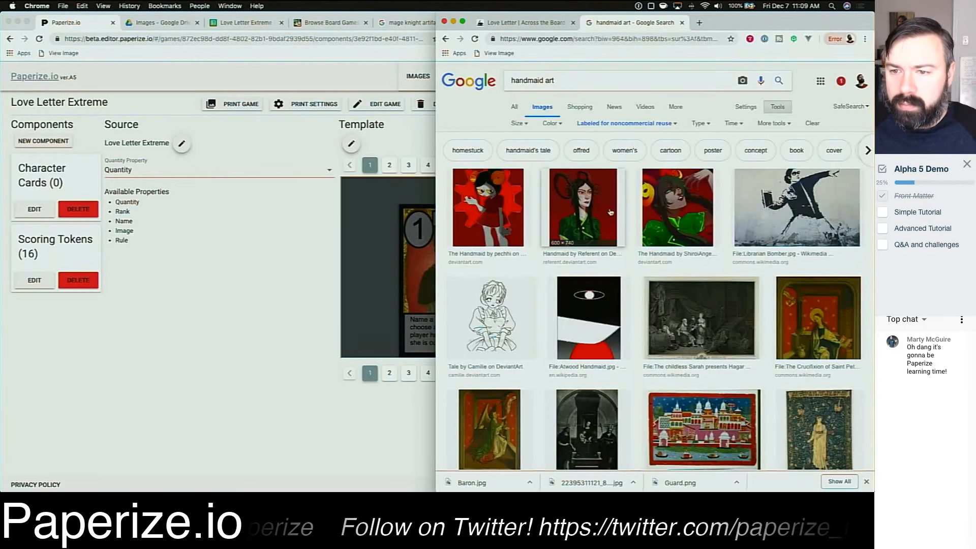
Step: Scroll through the handmaid art results looking for a usable portrait
scroll(638, 241, down, 3)
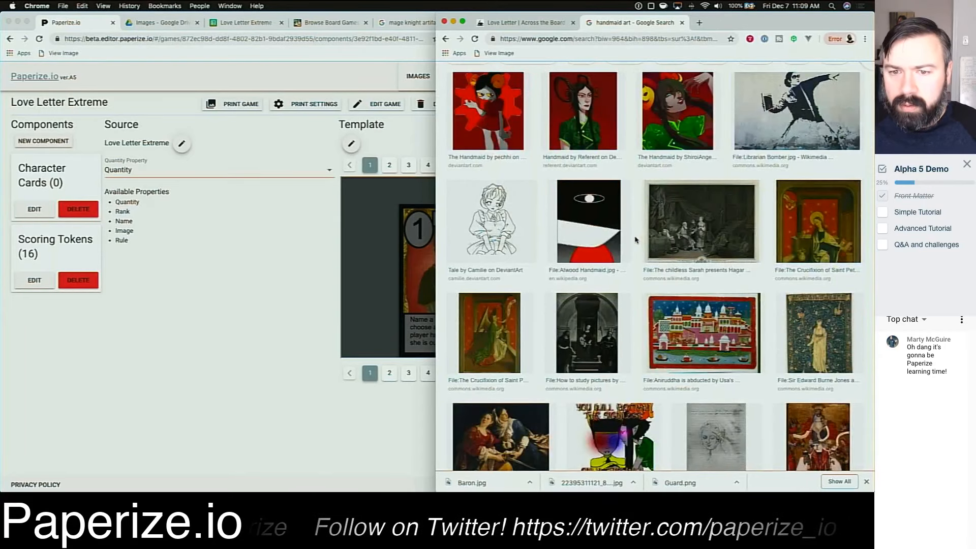
scroll(635, 240, down, 2)
scroll(632, 240, down, 3)
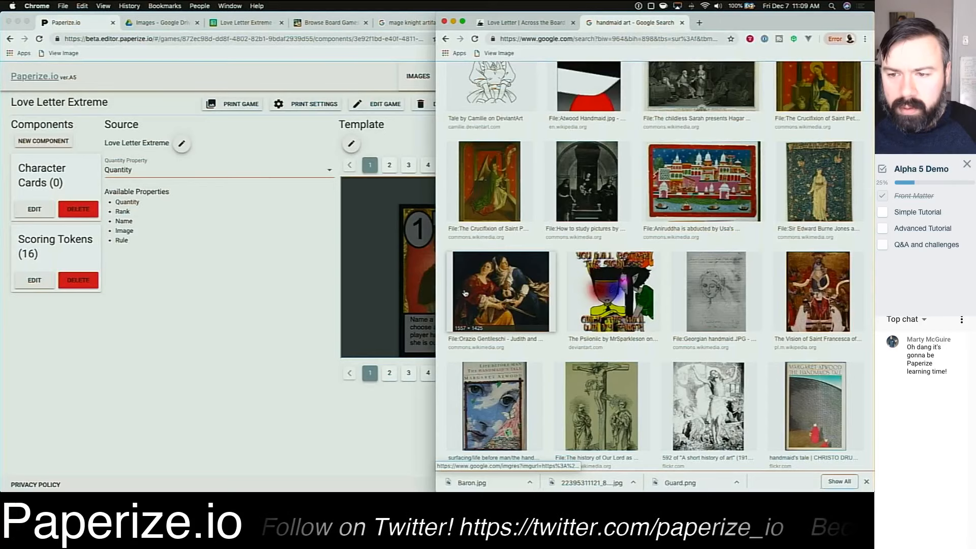
scroll(650, 291, down, 3)
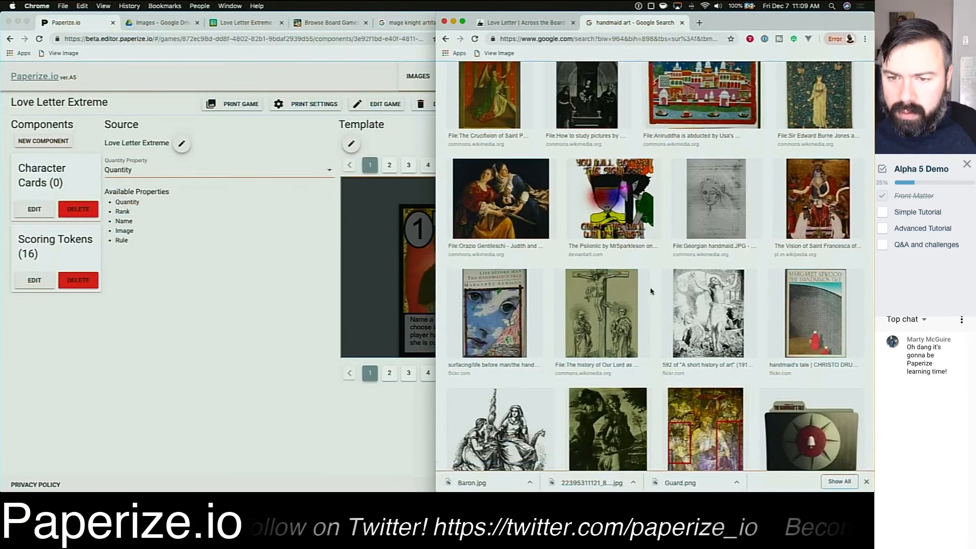
scroll(652, 292, down, 3)
scroll(653, 291, down, 6)
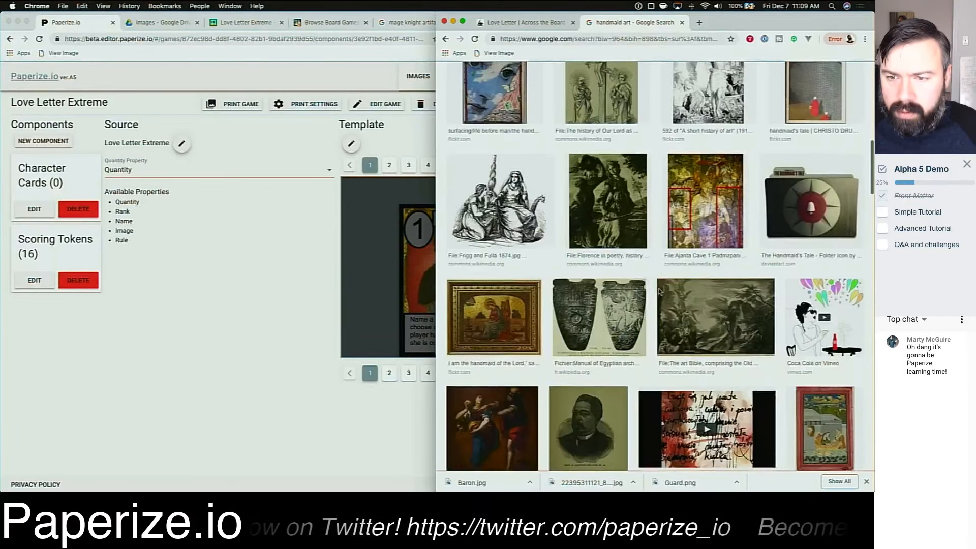
scroll(658, 291, down, 5)
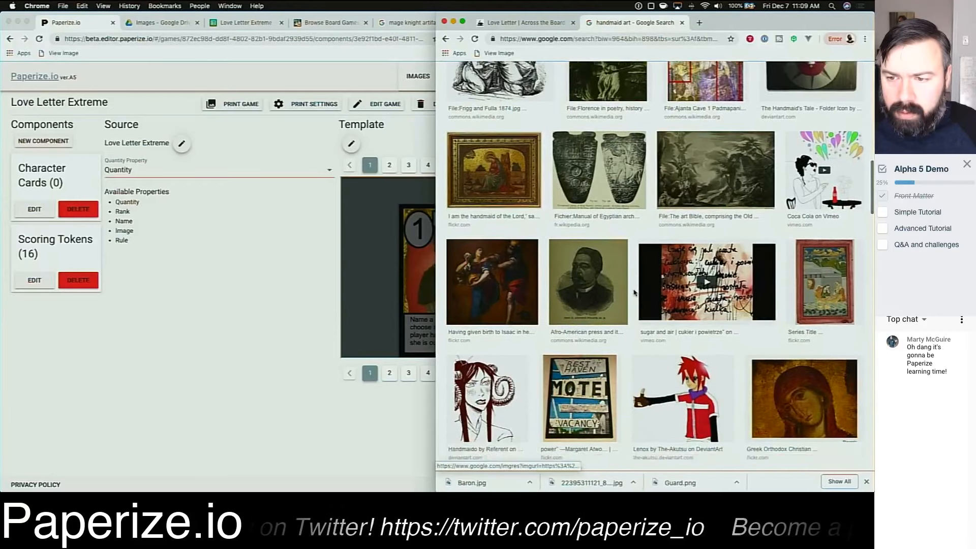
scroll(634, 293, down, 8)
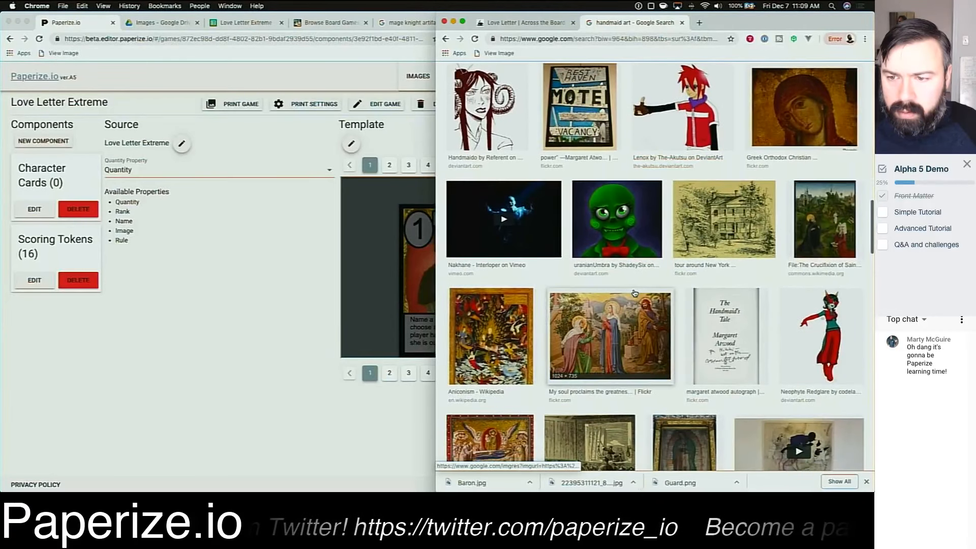
scroll(634, 293, down, 7)
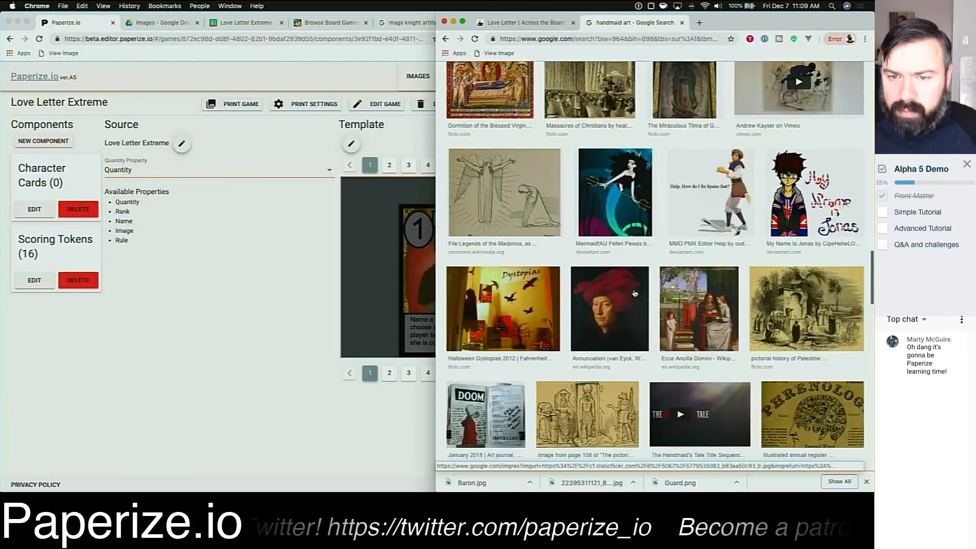
scroll(635, 293, down, 1)
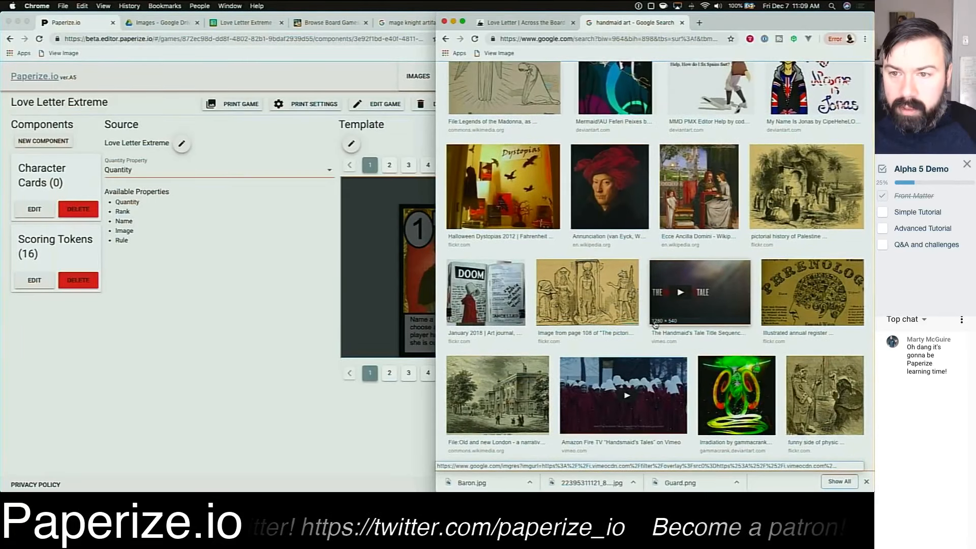
Step: Change the image search to handmaid fine art
scroll(652, 324, up, 15)
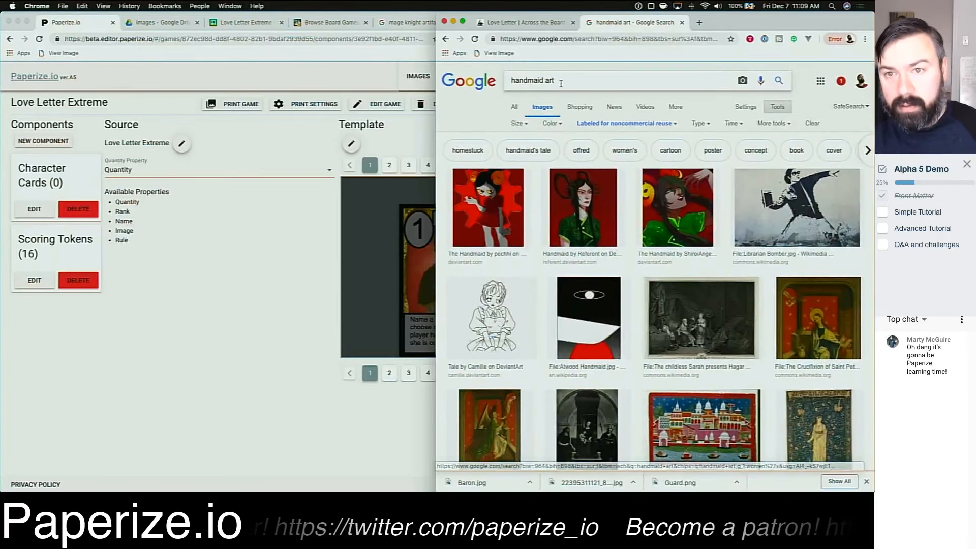
text(e)
key(Return)
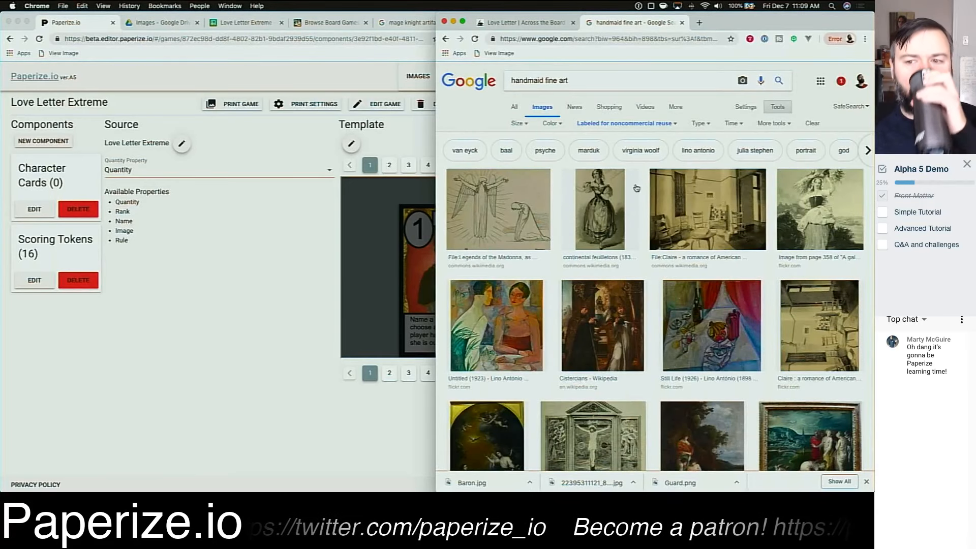
Step: Browse the handmaid fine art results and open the engraving of a woman carrying wheat on Flickr
scroll(655, 279, down, 5)
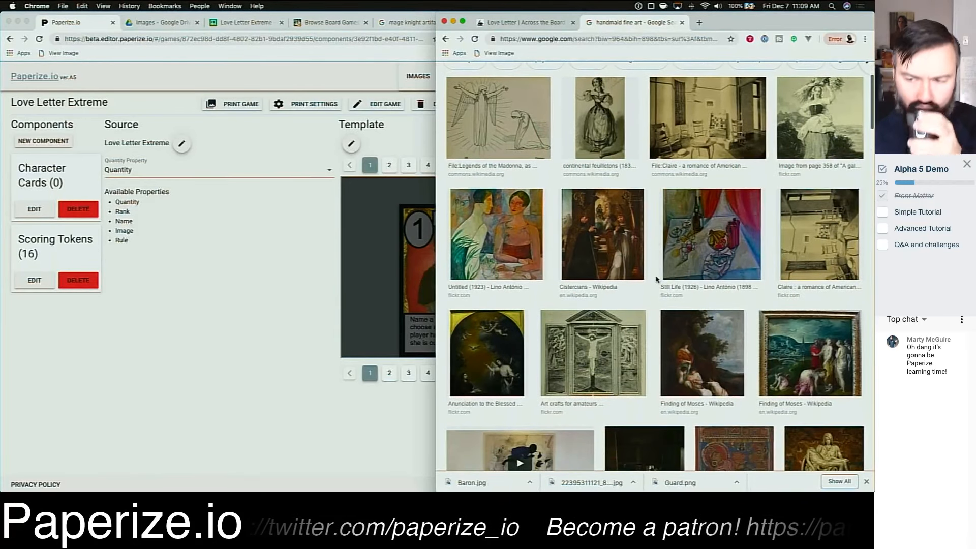
scroll(657, 279, down, 10)
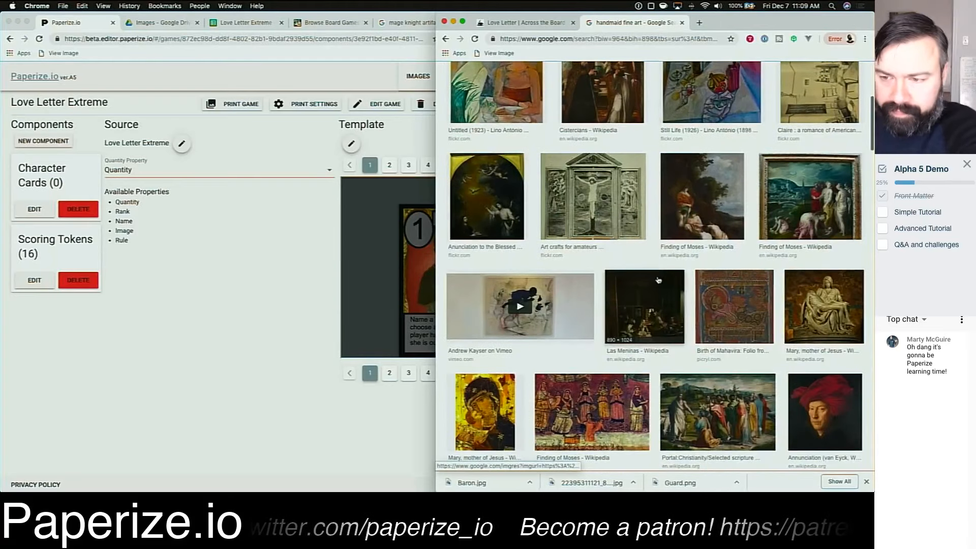
scroll(659, 279, down, 2)
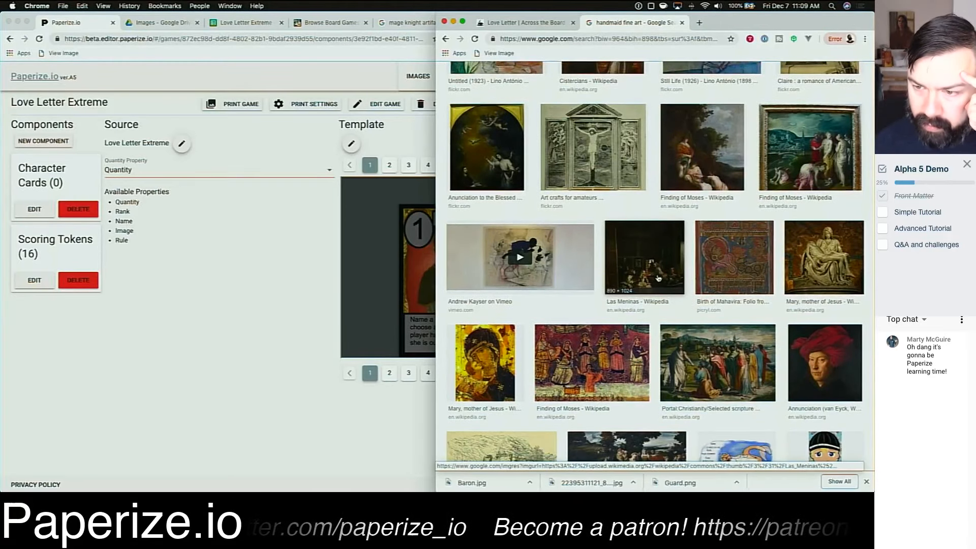
scroll(722, 382, down, 7)
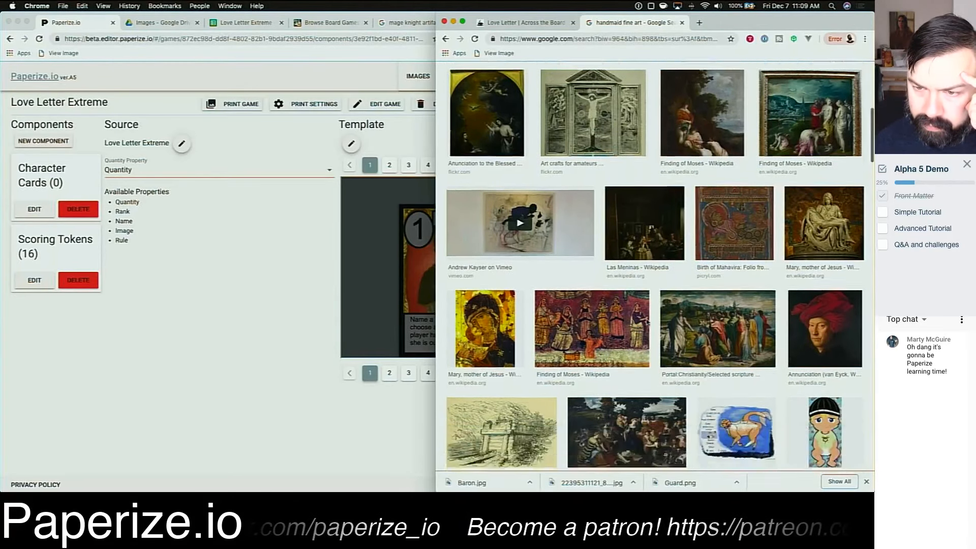
scroll(711, 381, down, 13)
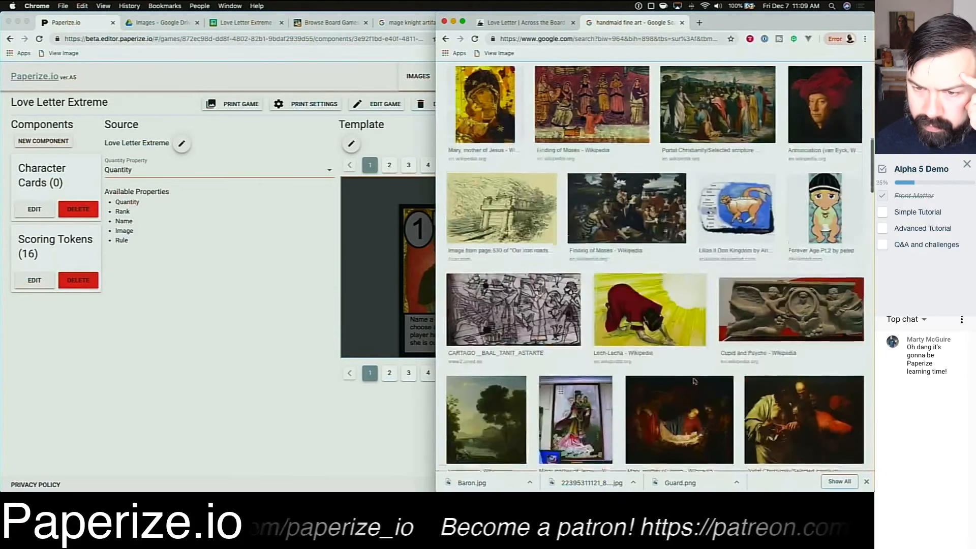
scroll(695, 380, down, 10)
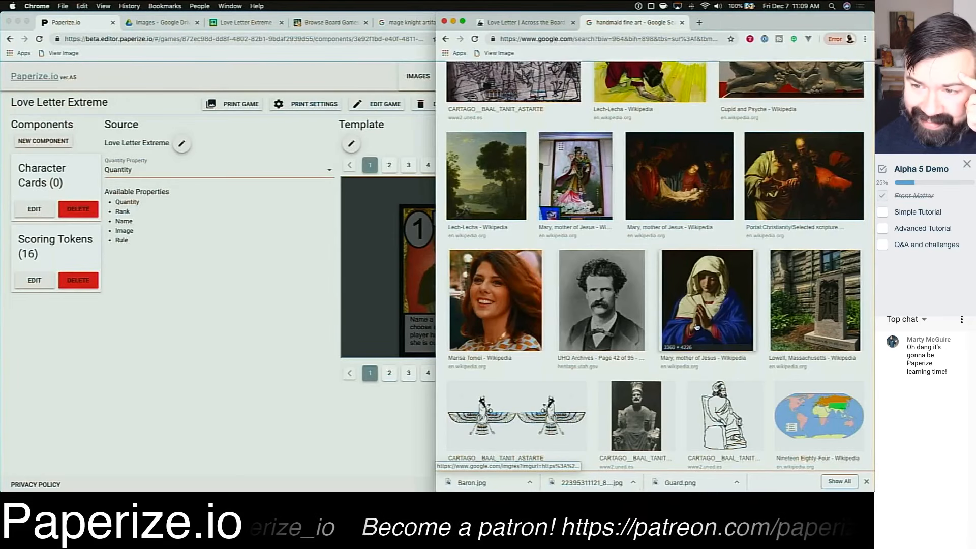
scroll(746, 336, down, 10)
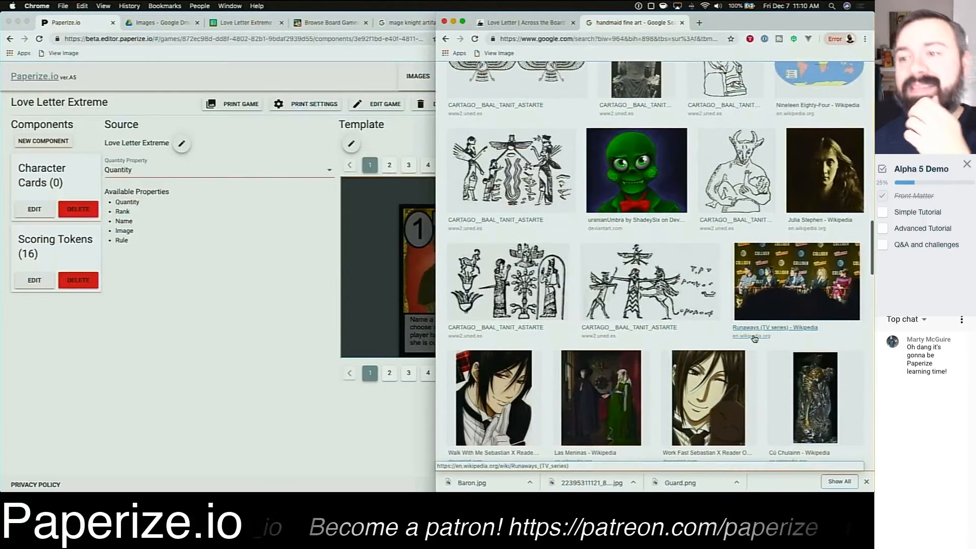
scroll(751, 343, up, 15)
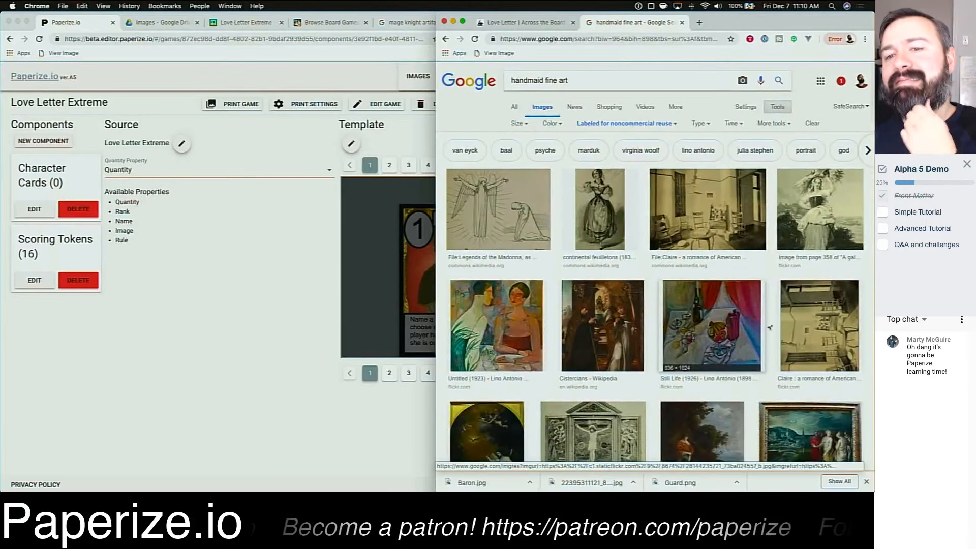
click(805, 223)
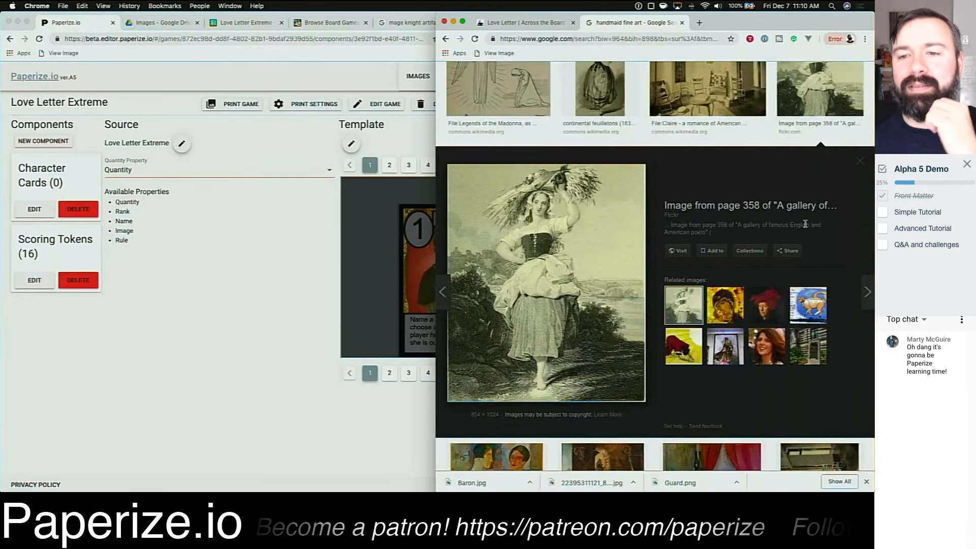
click(565, 262)
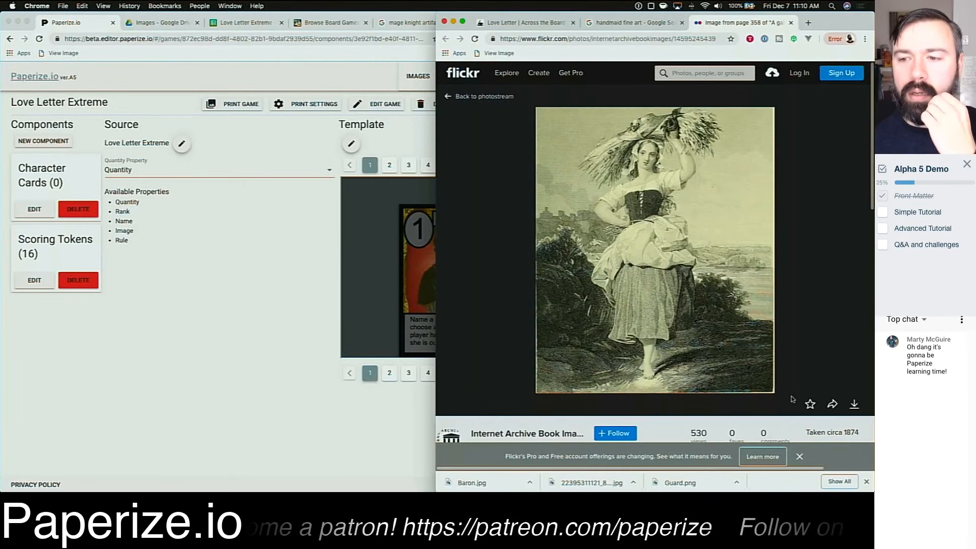
Step: Download the engraving at its original size and upload the file into the Drive Images folder
click(855, 404)
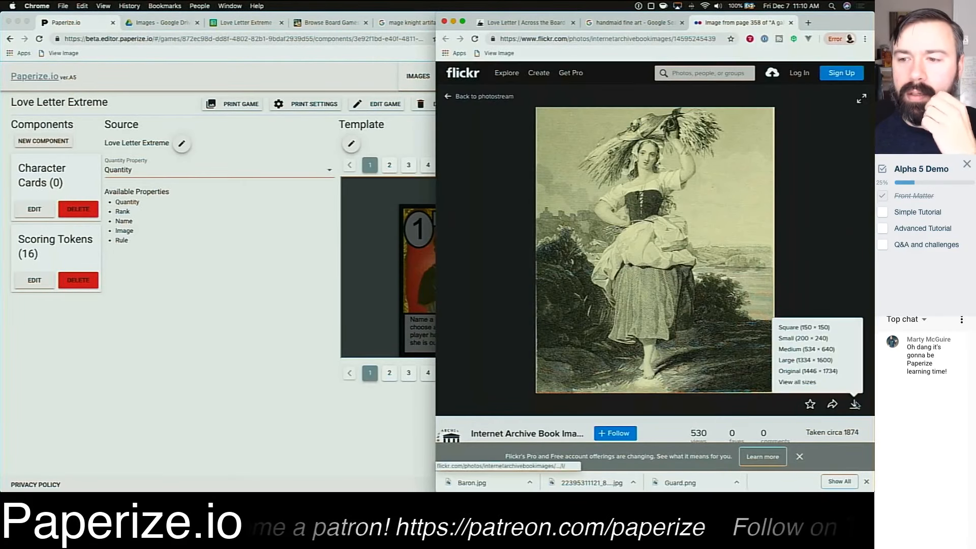
click(822, 371)
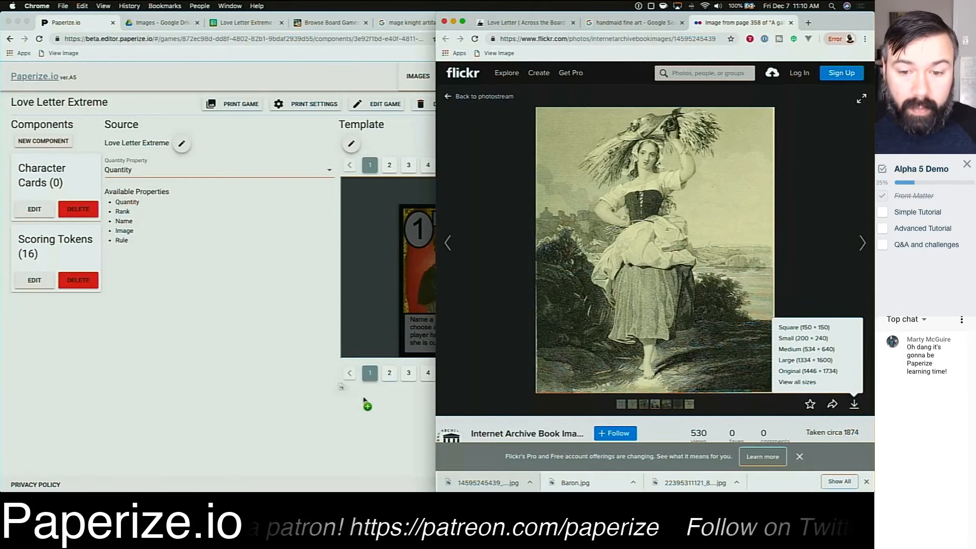
drag(489, 481, 257, 311)
Step: Close the Flickr tab and change the image search to prince fine art
click(780, 25)
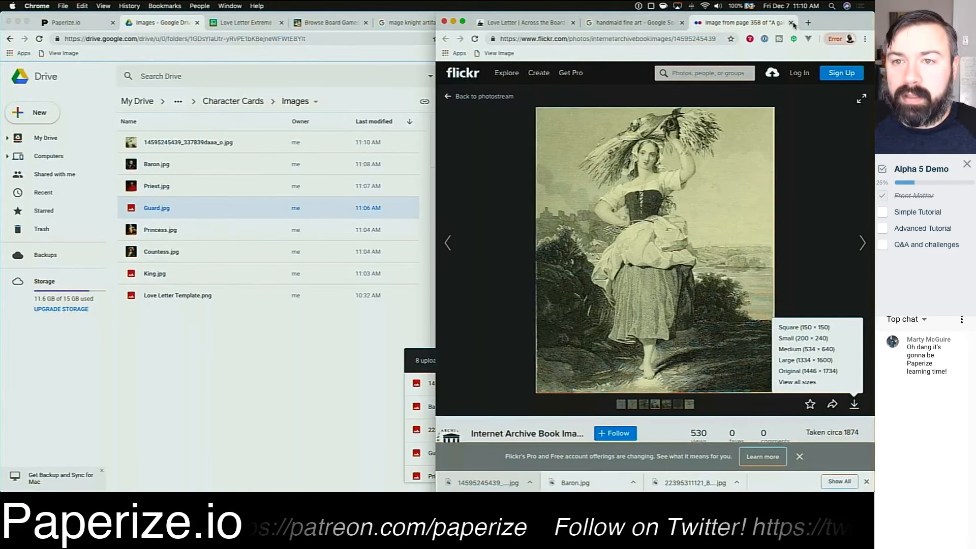
click(791, 24)
scroll(521, 152, up, 5)
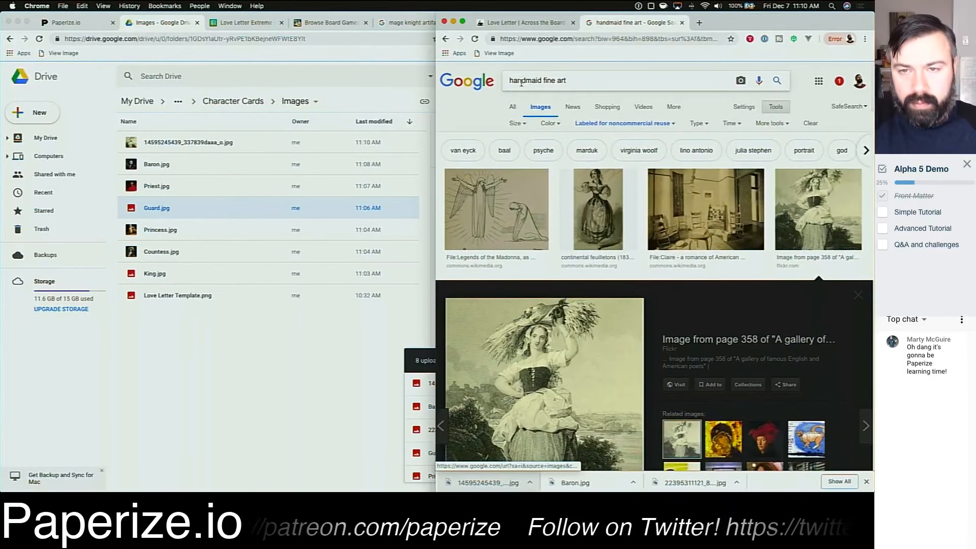
double_click(521, 80)
text(prince)
key(Return)
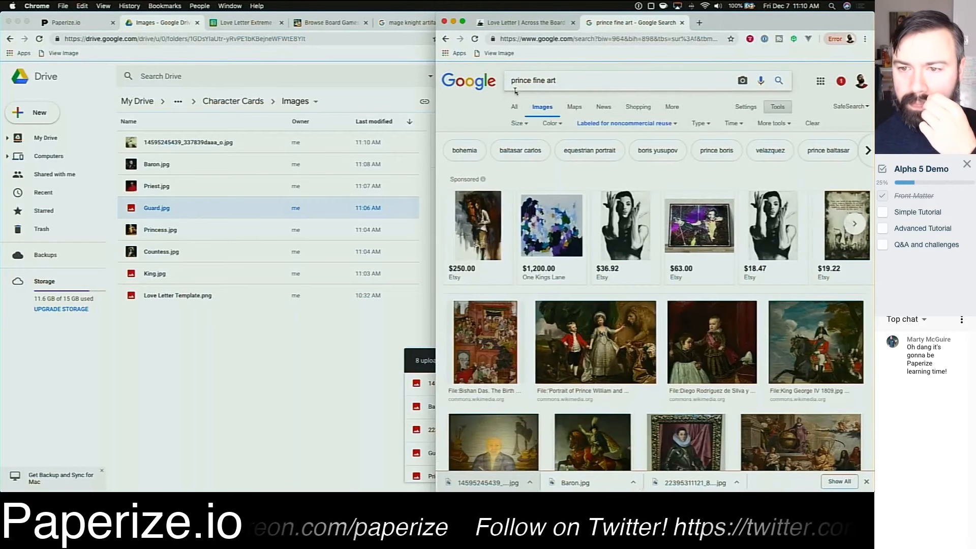
Step: Browse the prince fine art results and open the portrait of Prince Philip Emmanuel of Savoy on Wikimedia Commons
mouse_move(628, 233)
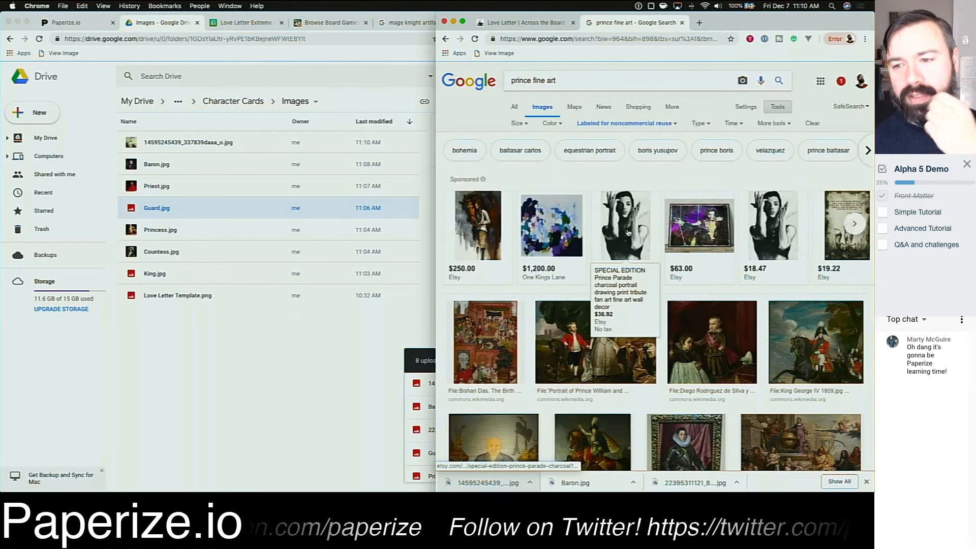
mouse_move(707, 243)
scroll(708, 251, down, 3)
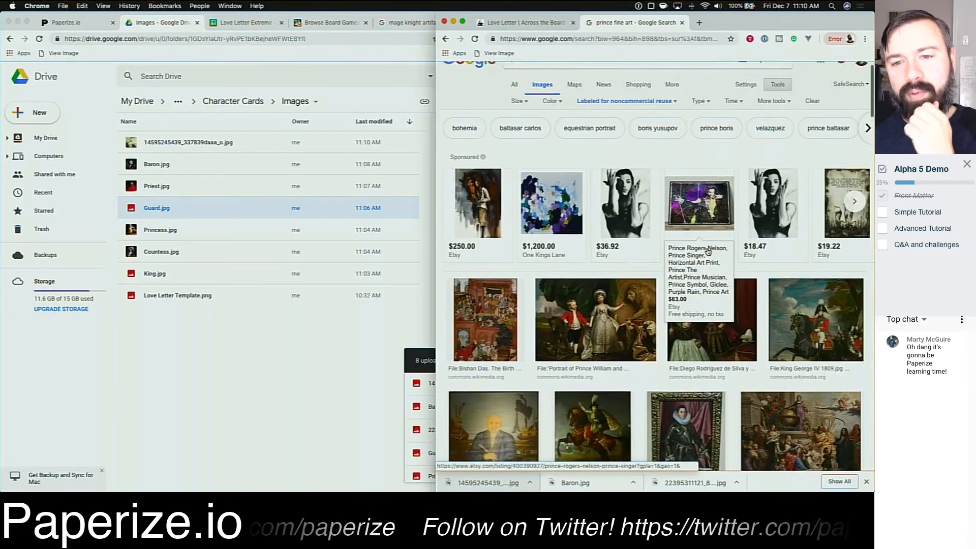
scroll(635, 262, down, 2)
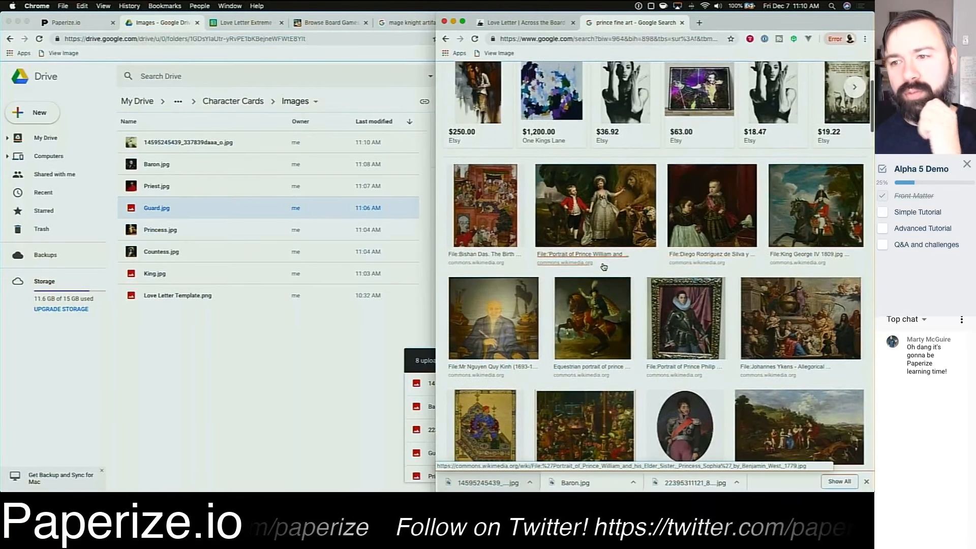
scroll(629, 269, down, 1)
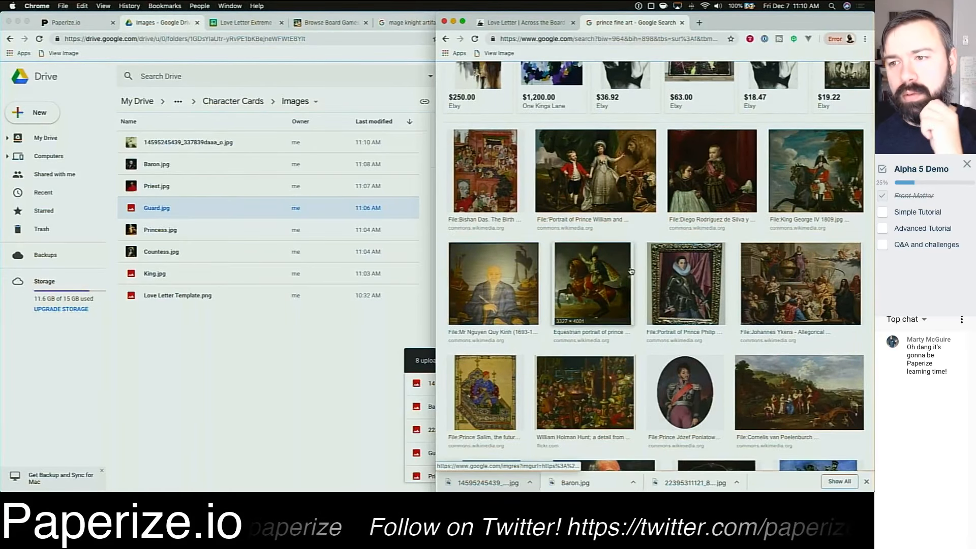
scroll(815, 117, down, 5)
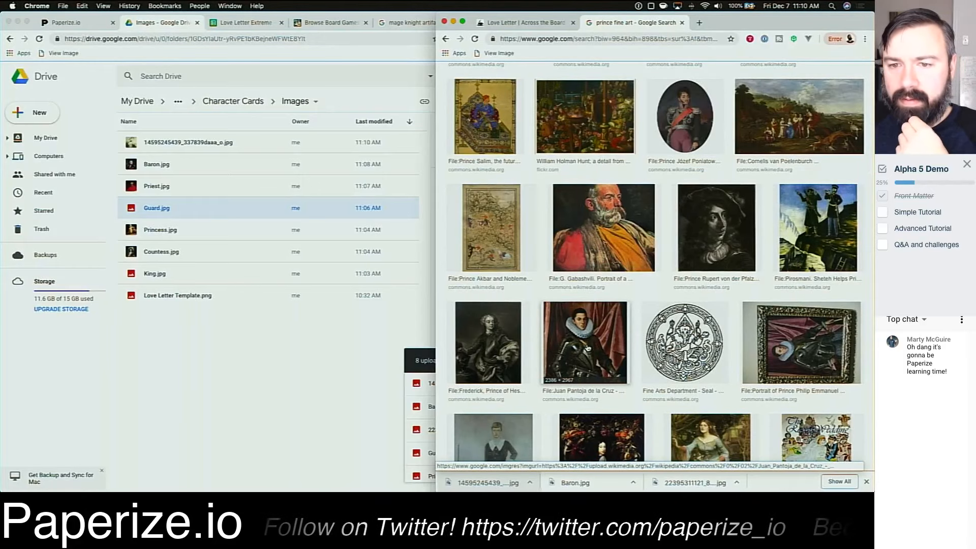
click(588, 348)
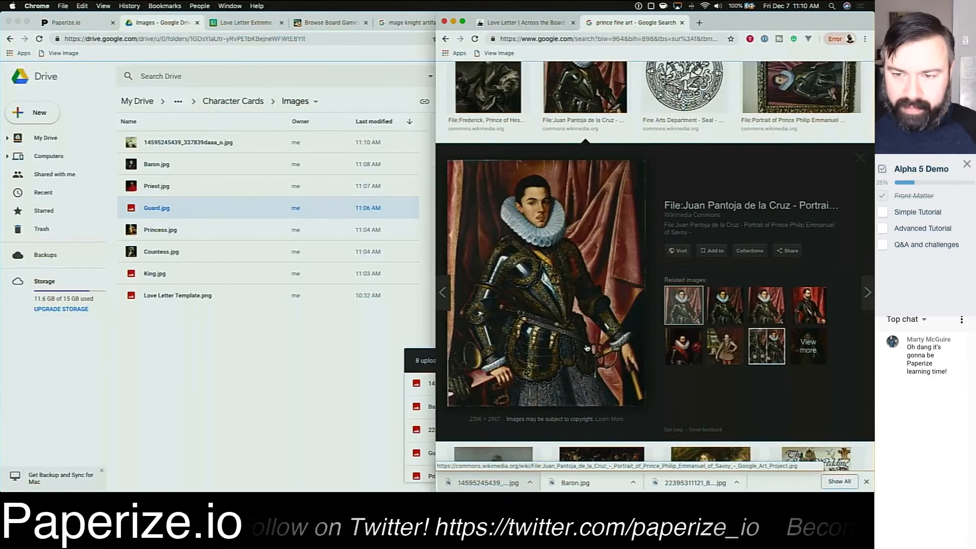
click(535, 276)
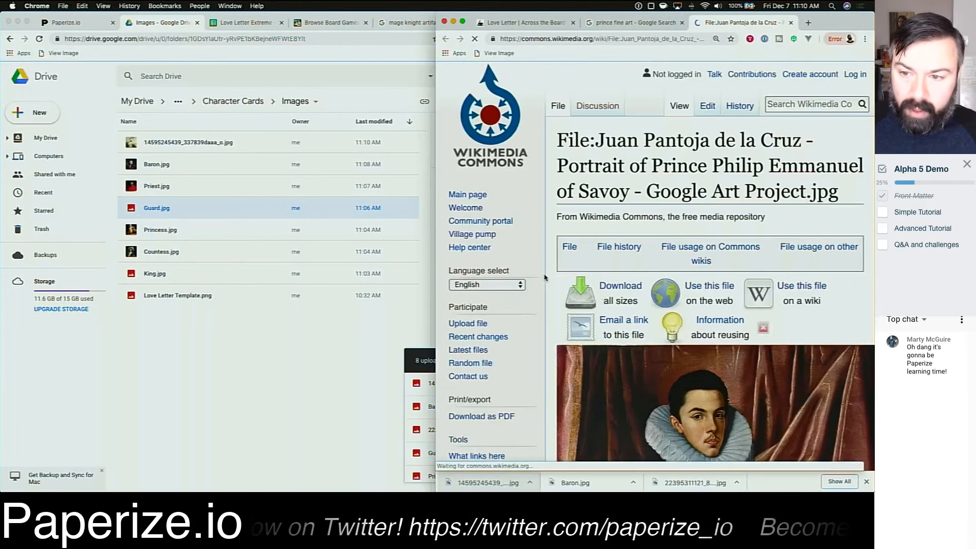
Step: Save the portrait image as Prince.jpg and upload it into the Drive Images folder
scroll(684, 330, down, 3)
scroll(684, 330, down, 2)
right_click(641, 367)
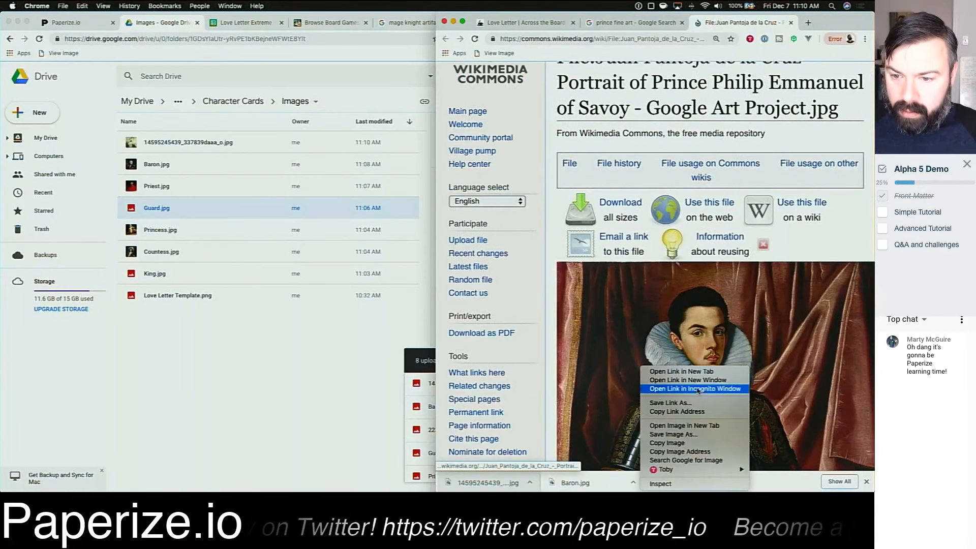
click(710, 438)
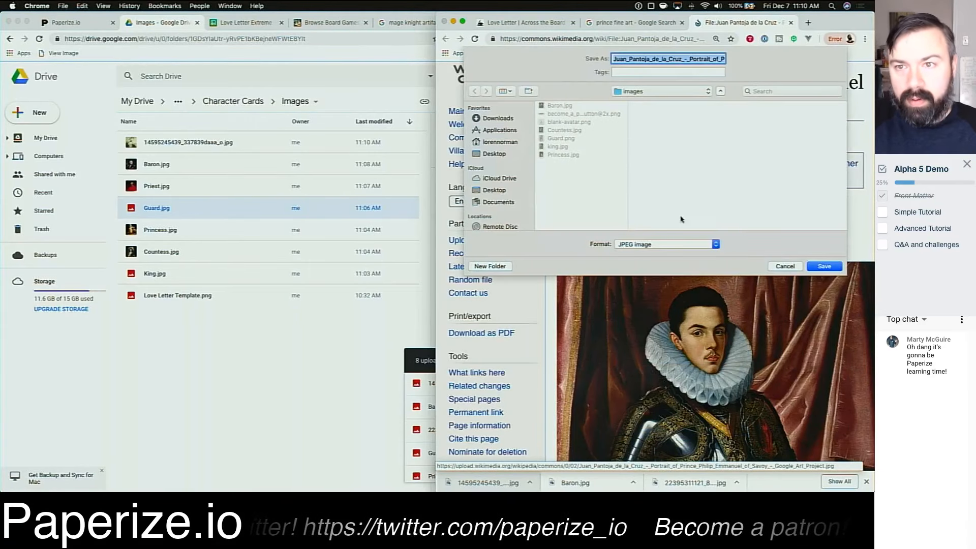
text(Prince.jpg)
key(Return)
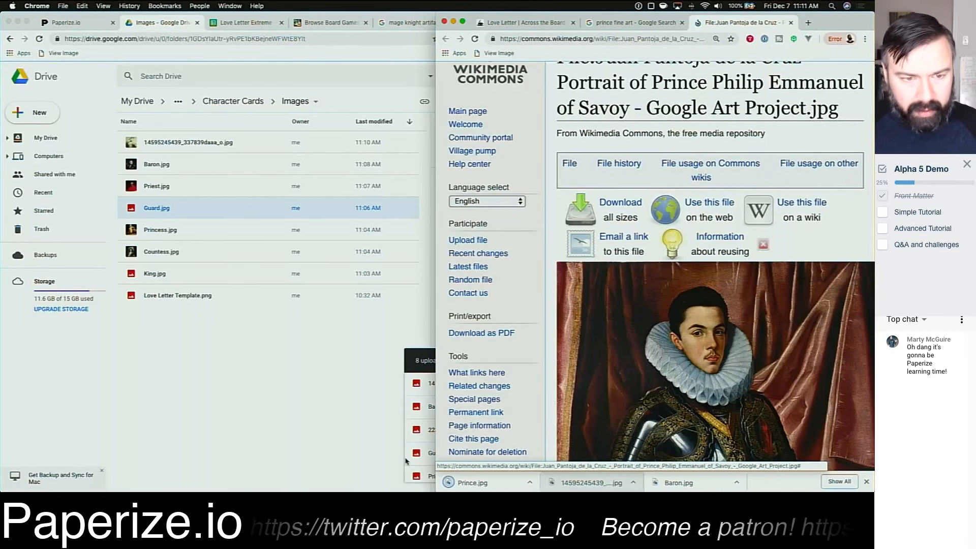
drag(470, 482, 178, 340)
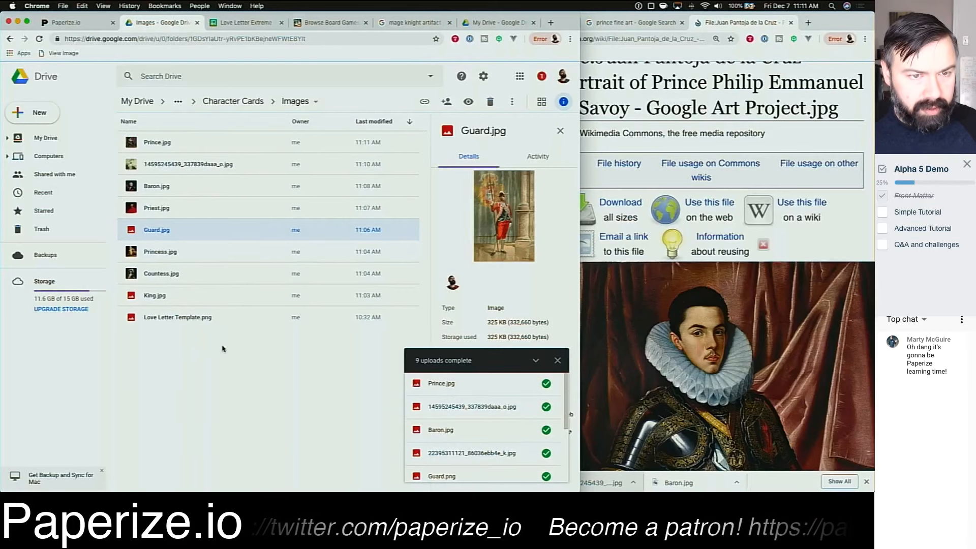
Step: Rename the uploaded engraving file to Handmaid.jpg and close the uploads panel
click(170, 164)
right_click(189, 162)
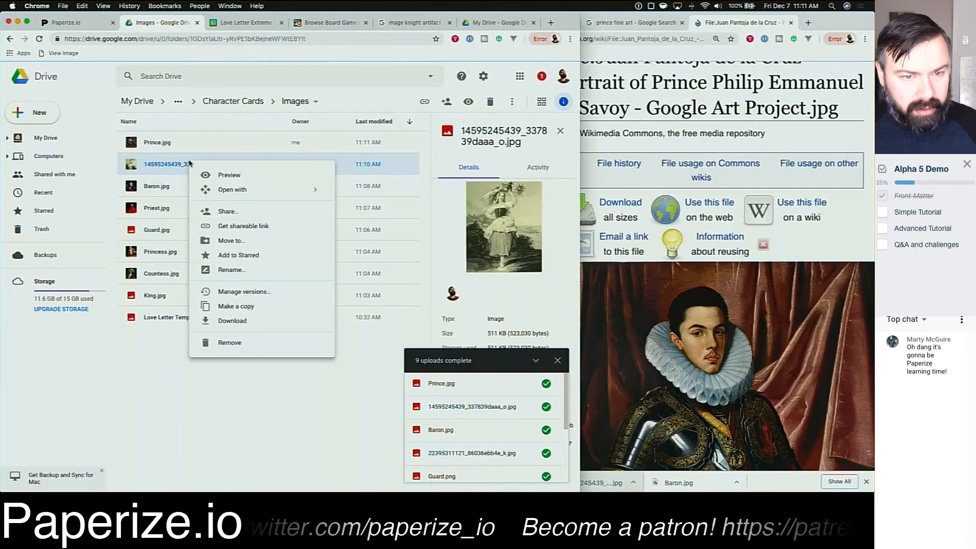
click(244, 270)
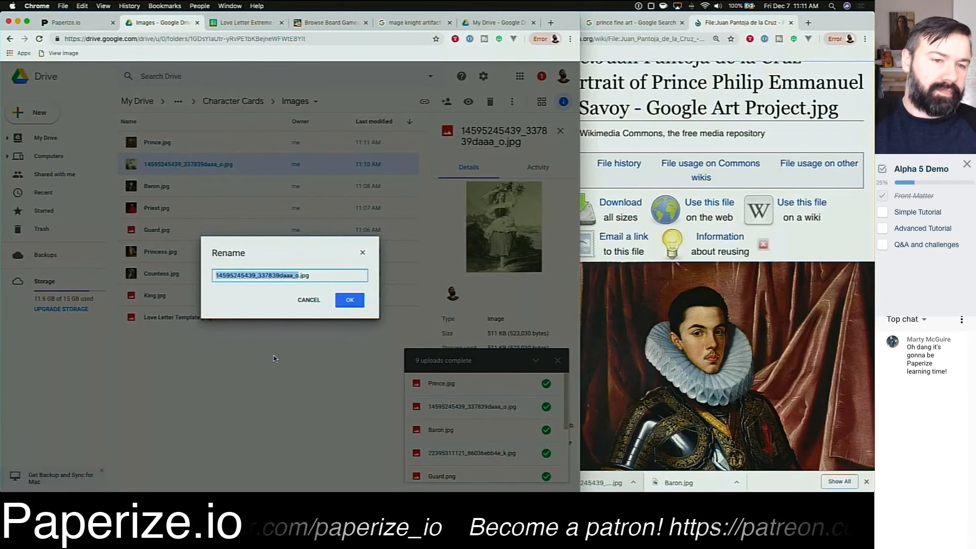
text(Handmaid)
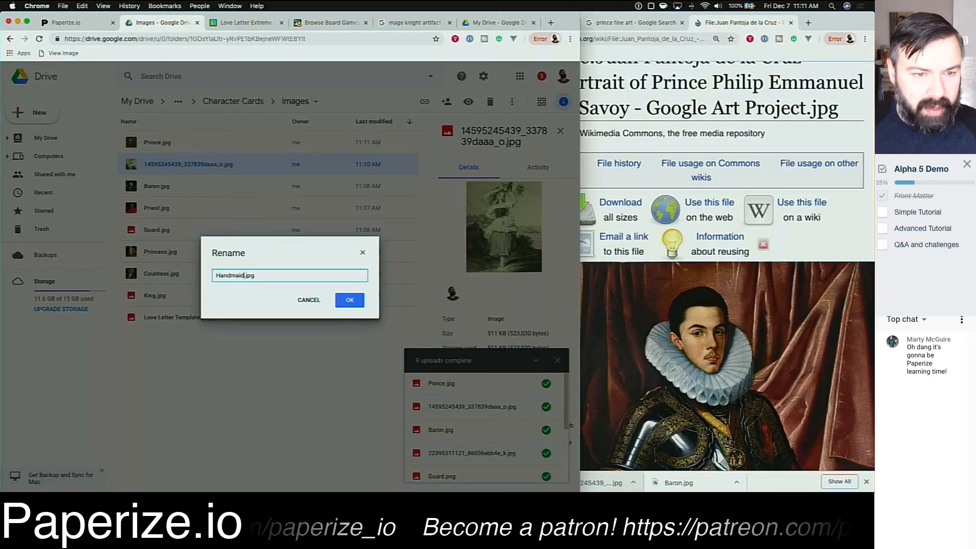
key(Return)
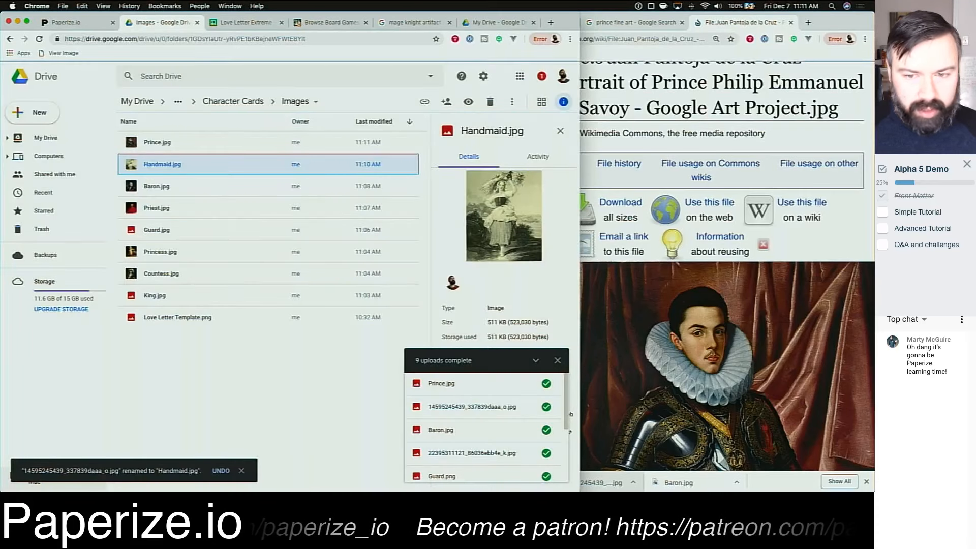
click(559, 363)
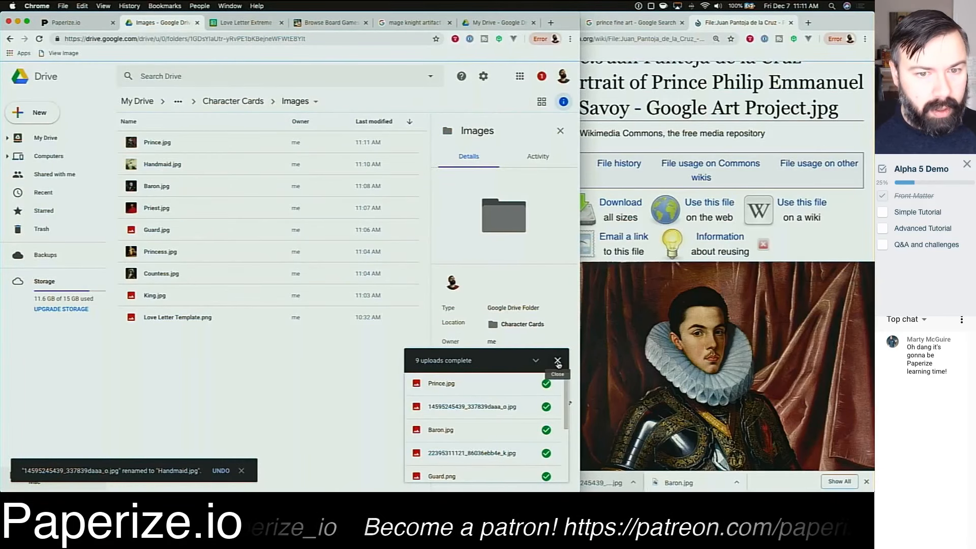
click(558, 361)
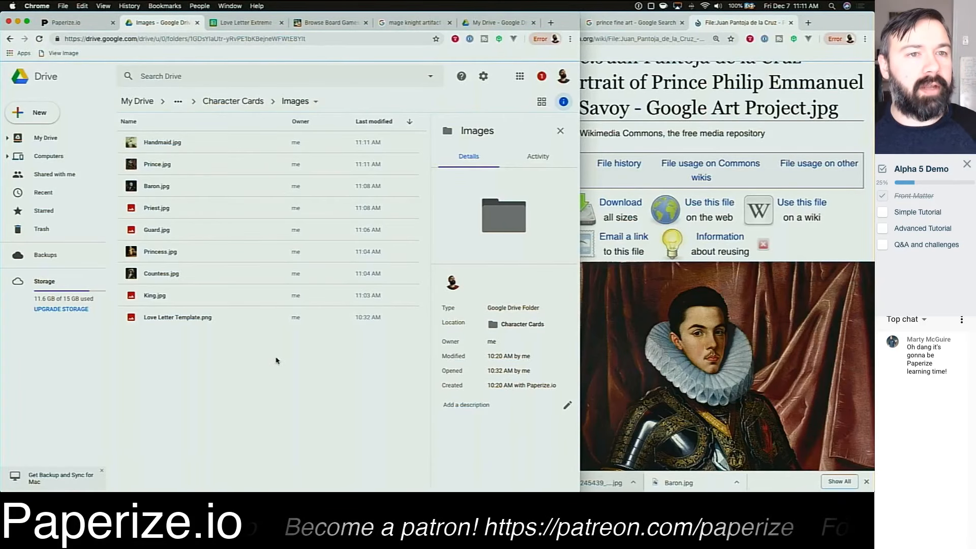
Step: Refresh the Images folder in the Paperize Image Library and close the library
click(69, 23)
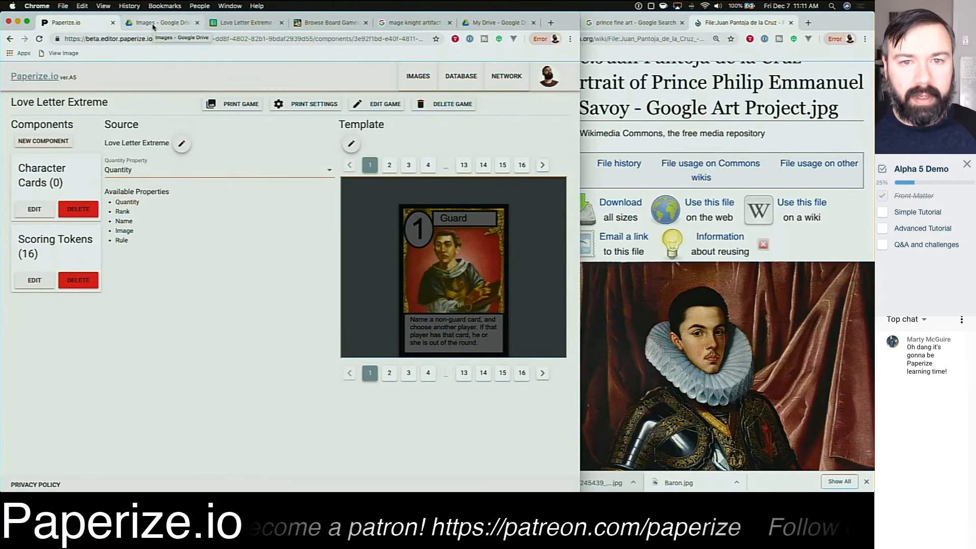
click(417, 76)
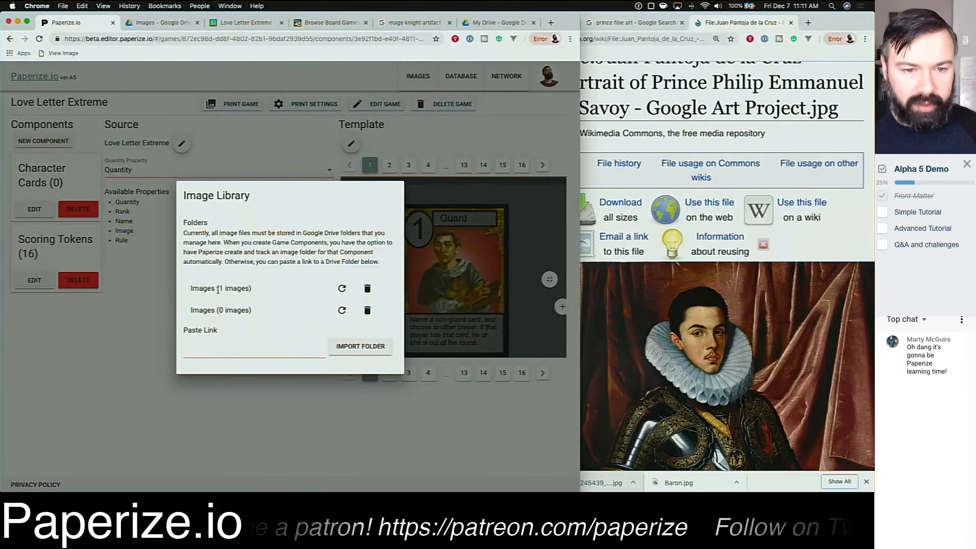
drag(219, 290, 242, 290)
click(342, 288)
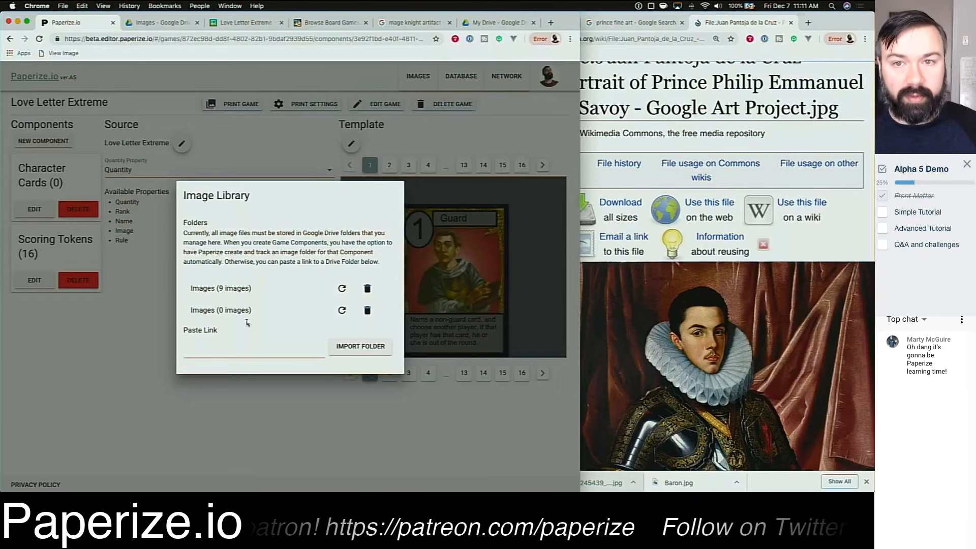
click(262, 354)
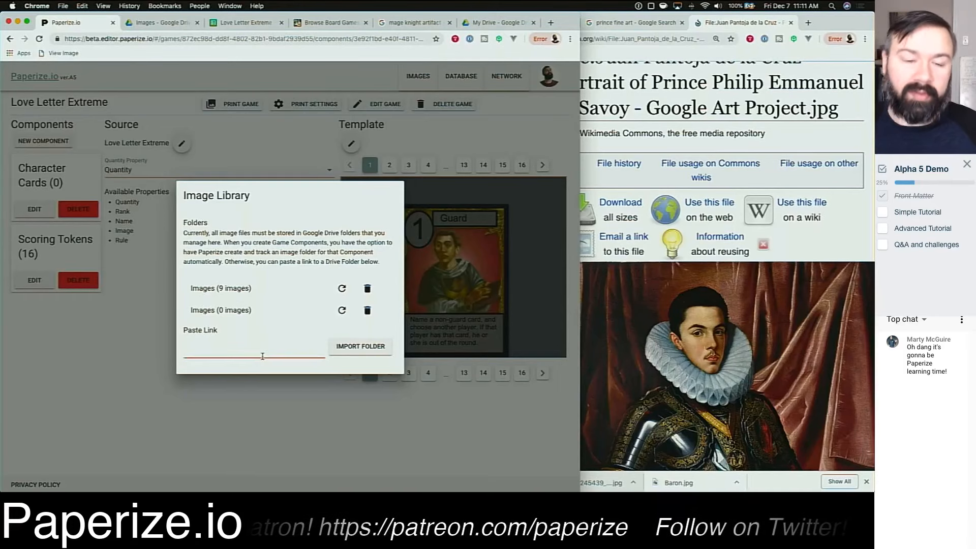
click(283, 412)
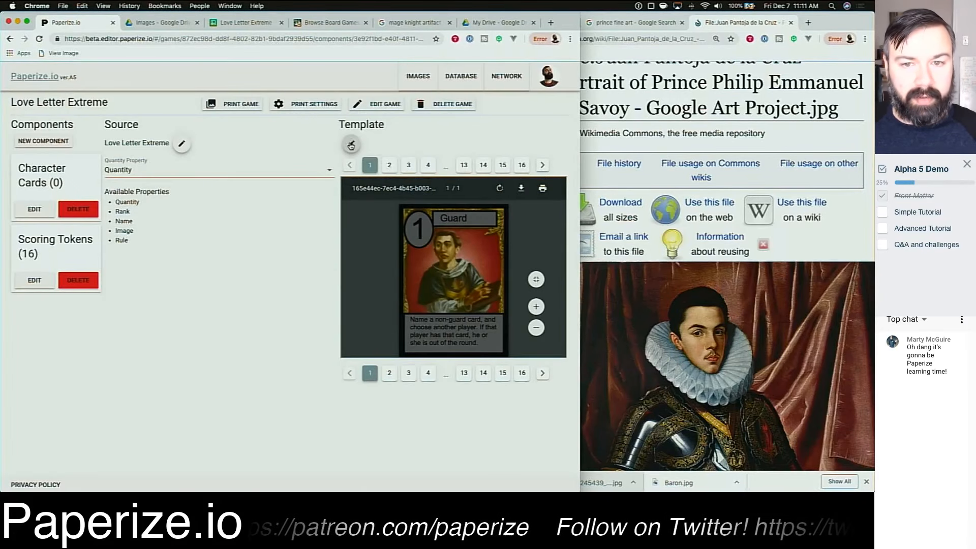
Step: Open the template editor, add an image layer, and move it right after the Template layer
click(350, 144)
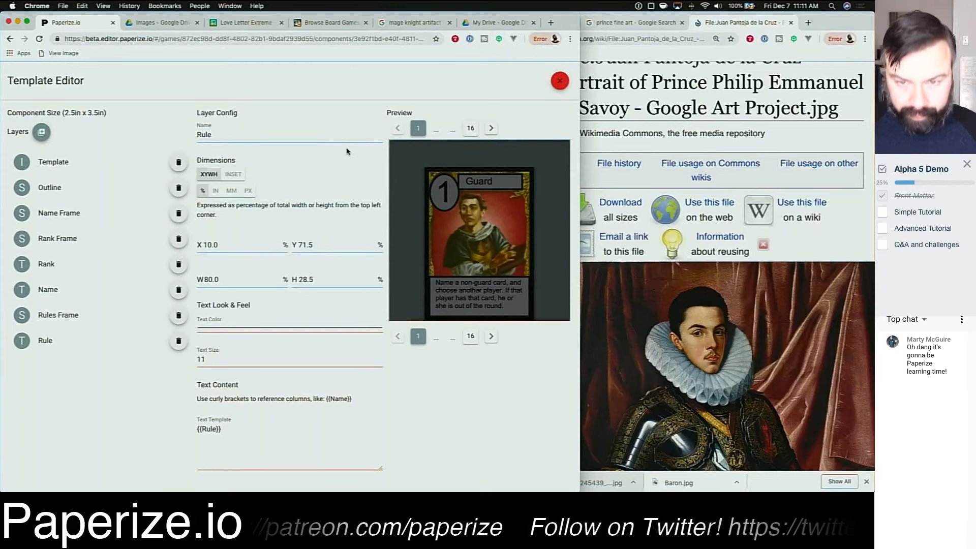
click(41, 132)
click(292, 288)
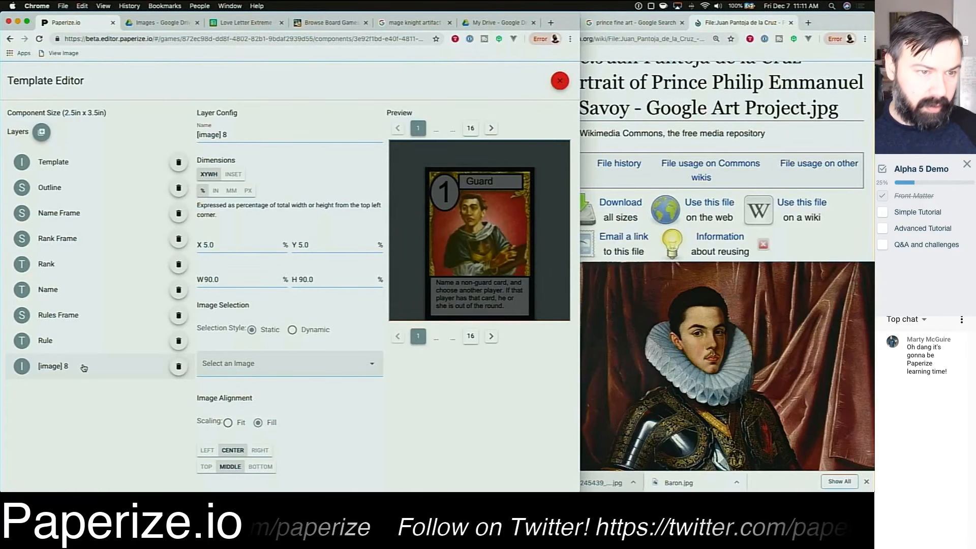
drag(84, 367, 84, 186)
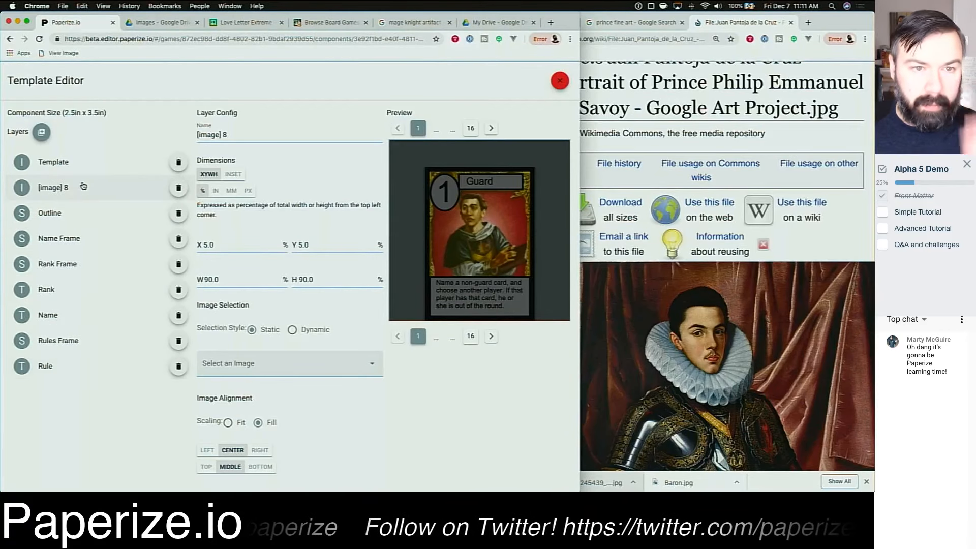
Step: Name the new layer Image and set its image selection style to Dynamic
triple_click(236, 134)
text(Image)
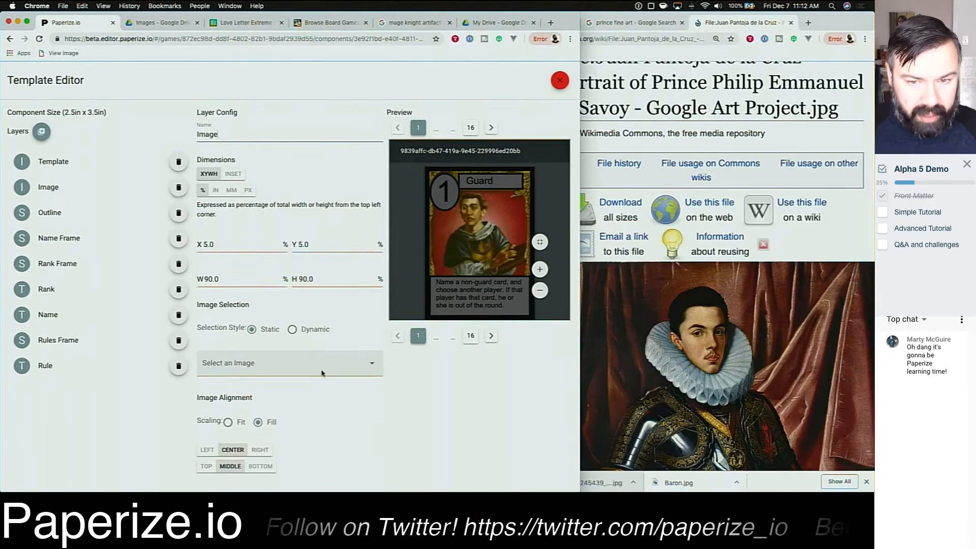
click(292, 330)
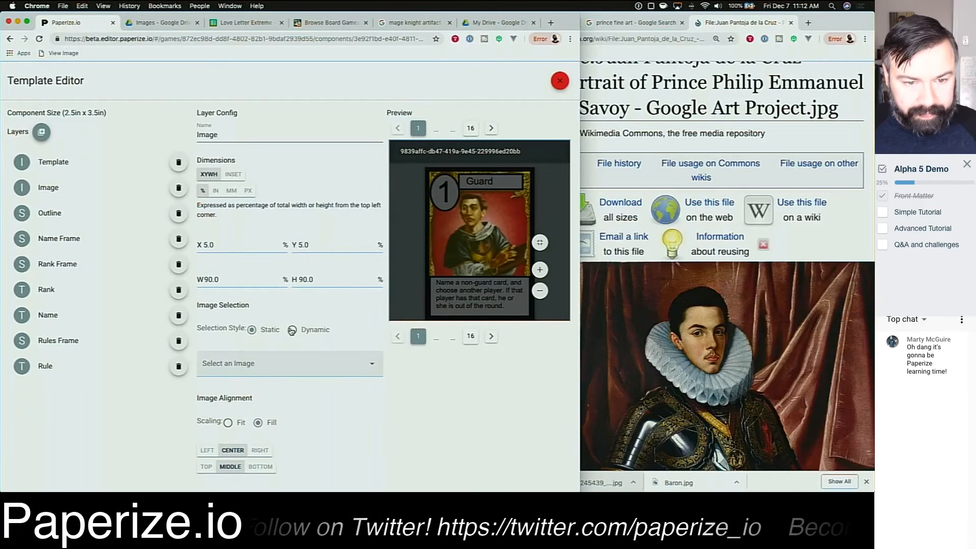
Step: Set the dynamic image source to the Name property with the suffix .jpg, matching the Drive image file names
scroll(446, 392, down, 3)
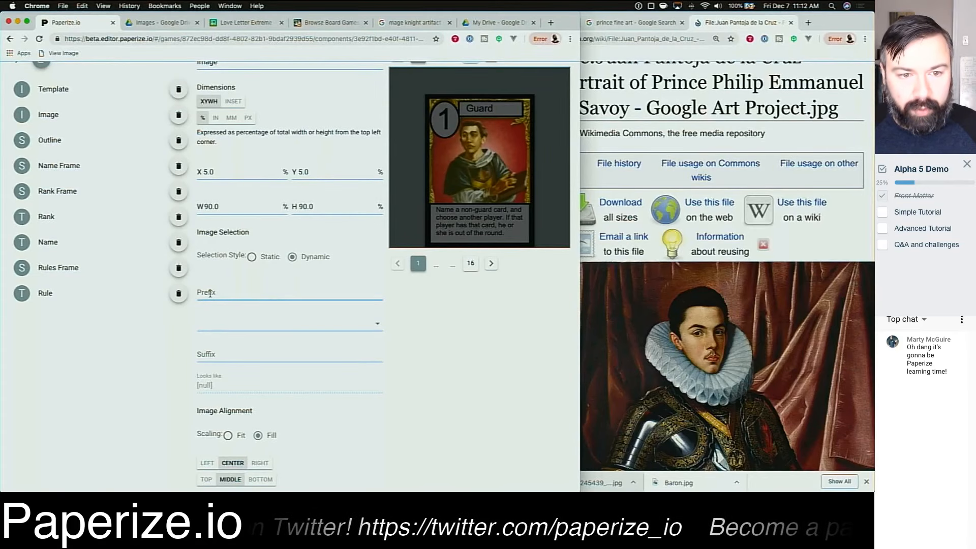
click(220, 354)
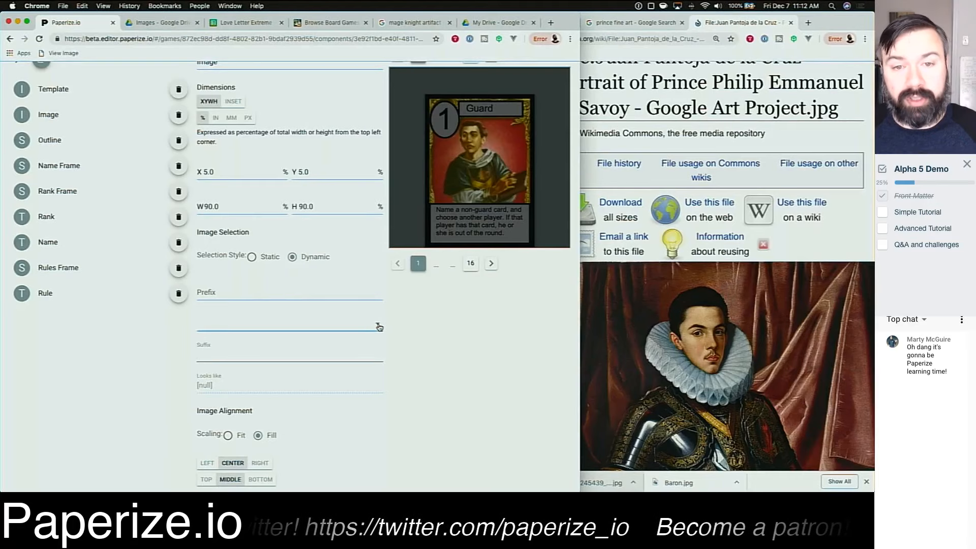
click(151, 25)
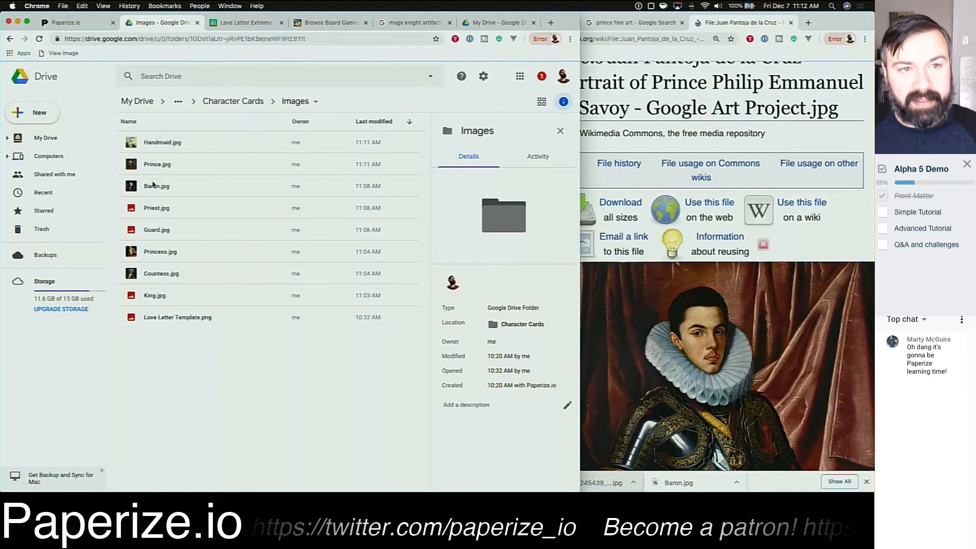
click(226, 23)
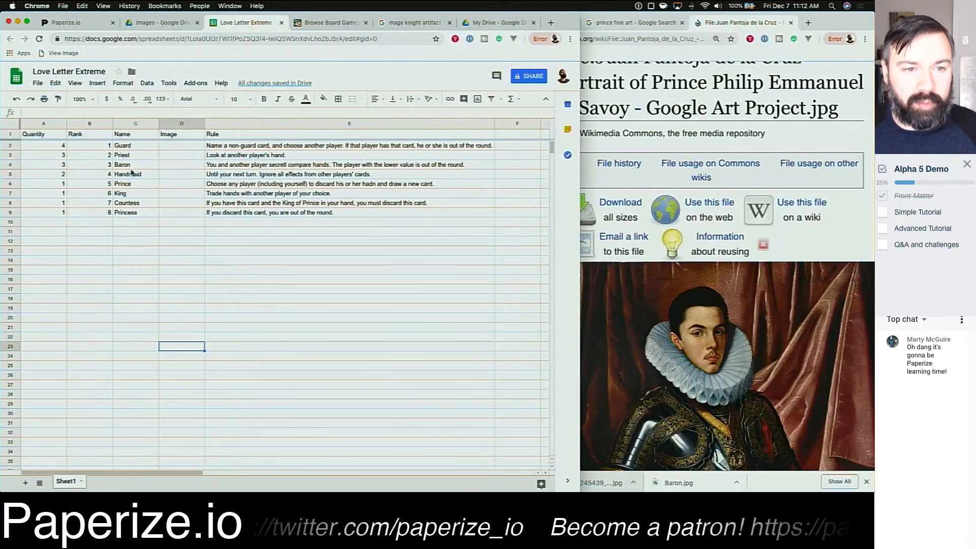
click(129, 135)
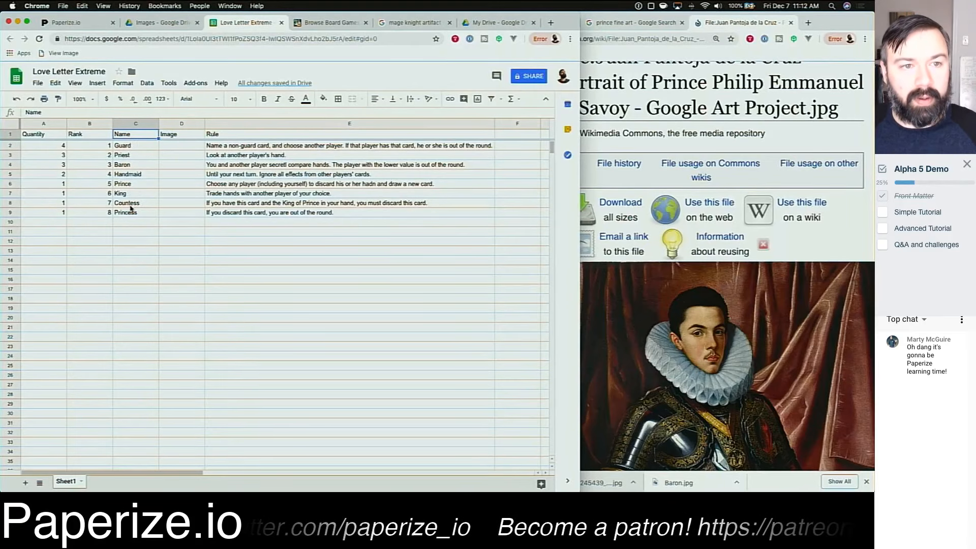
click(155, 22)
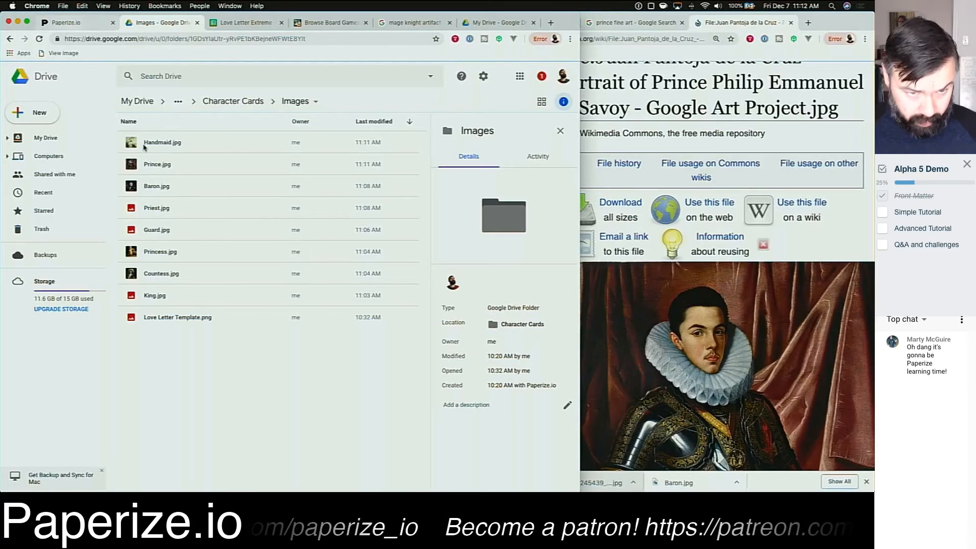
click(70, 23)
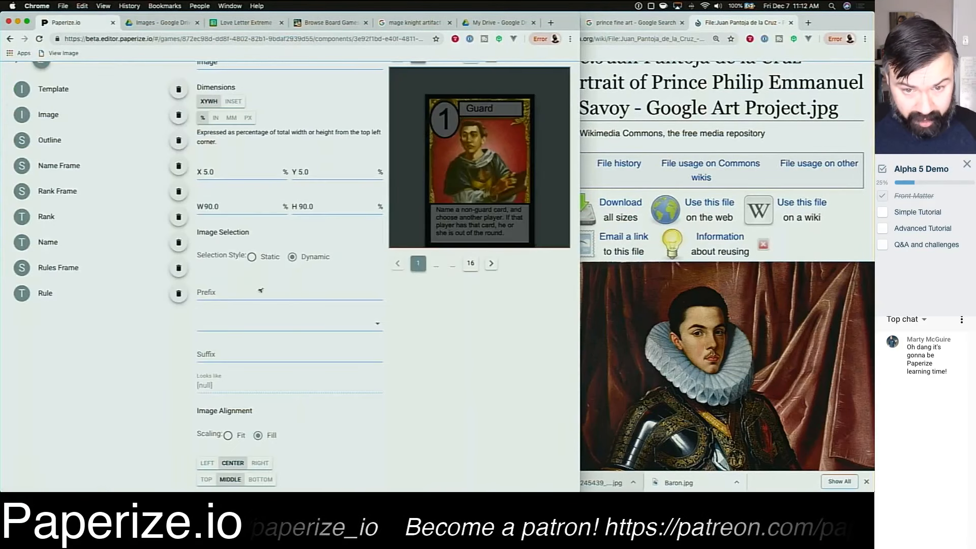
click(380, 325)
click(322, 381)
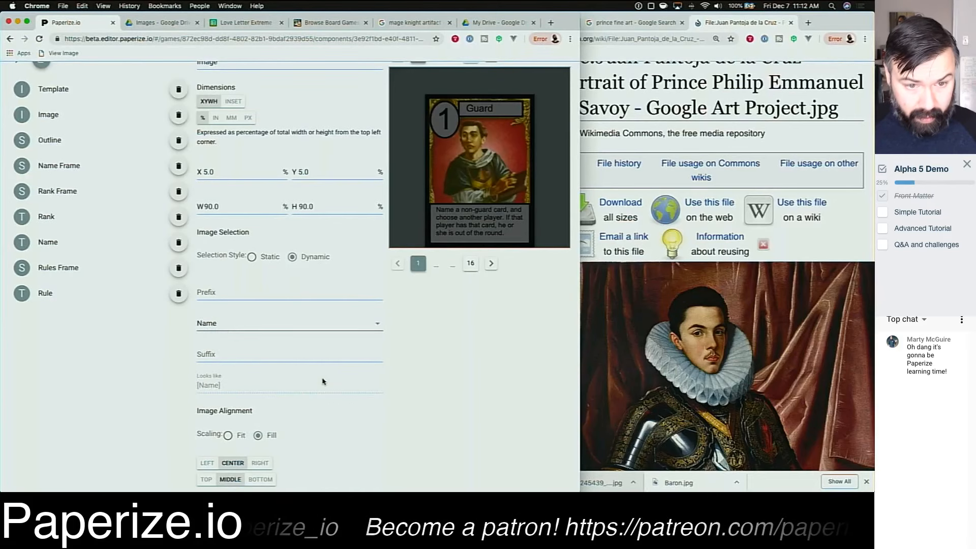
click(307, 355)
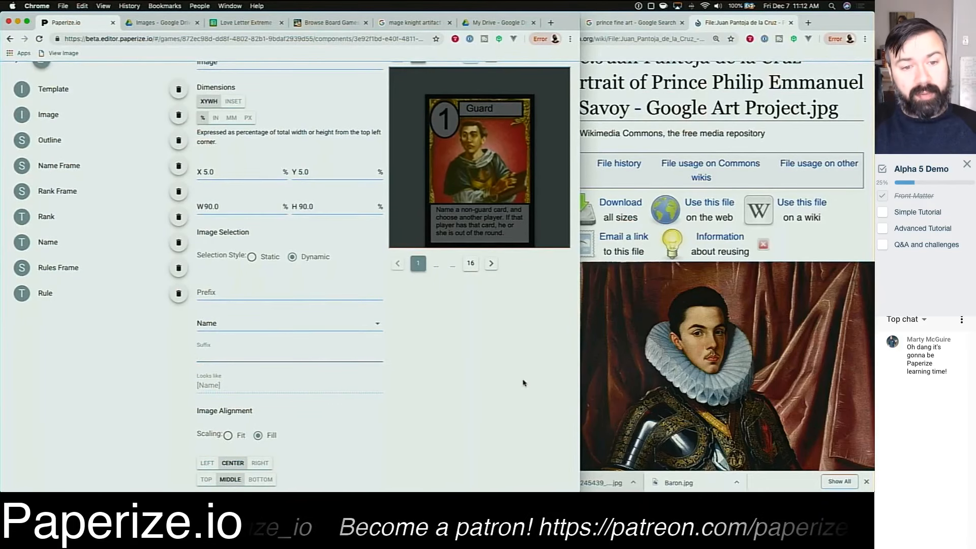
text(.jpg)
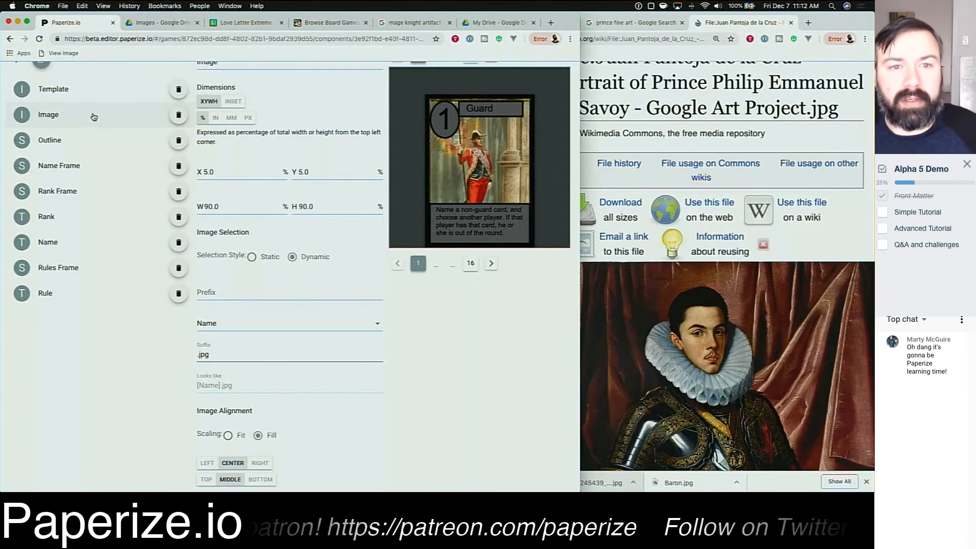
Step: Set the image layer's position to X 0, Y 0 and its size to W 100, H 100 percent
scroll(243, 219, up, 2)
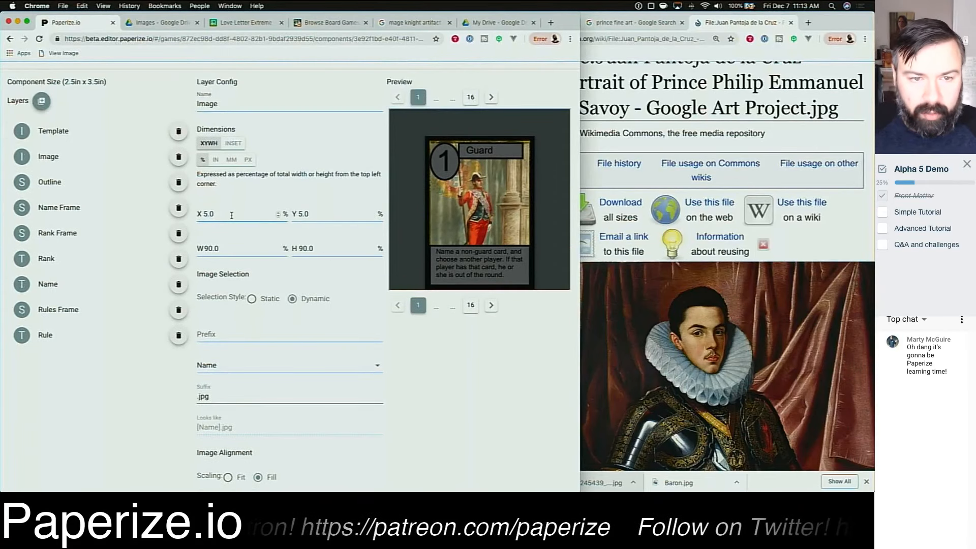
double_click(230, 215)
text(0)
key(Tab)
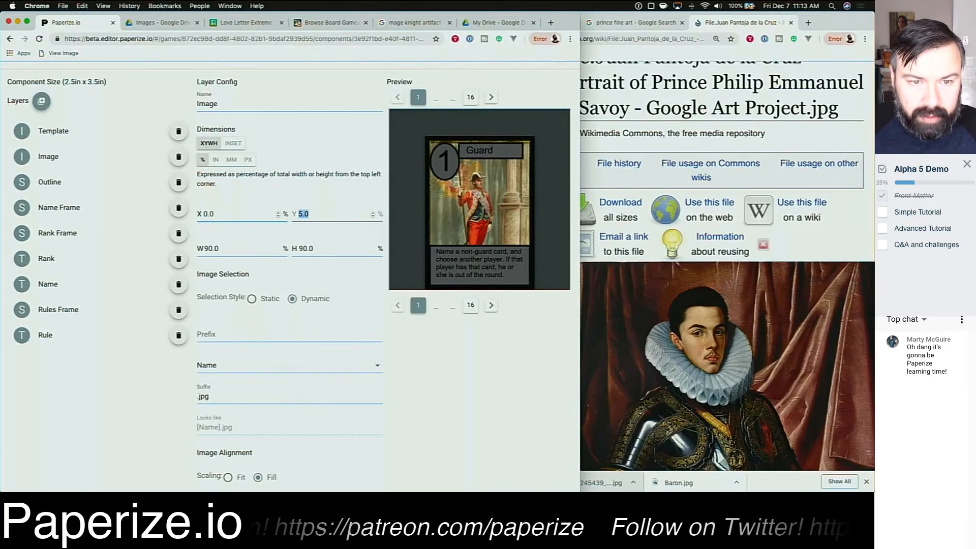
text(0)
key(Tab)
text(10)
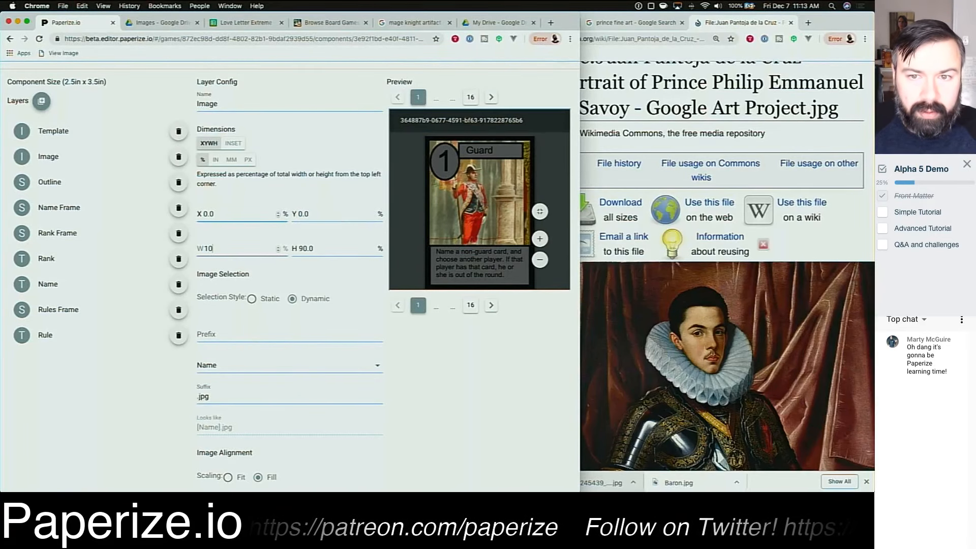
text(0.0)
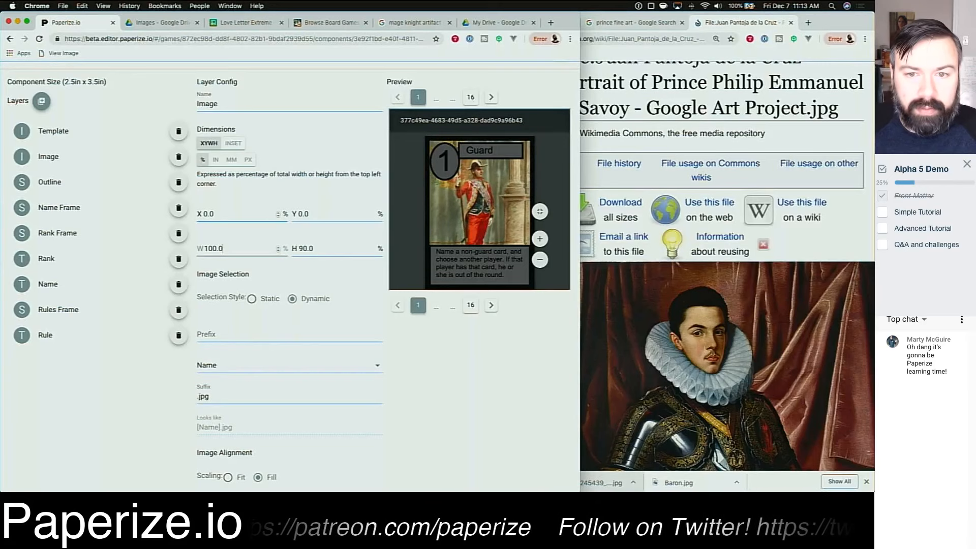
key(Tab)
text(100)
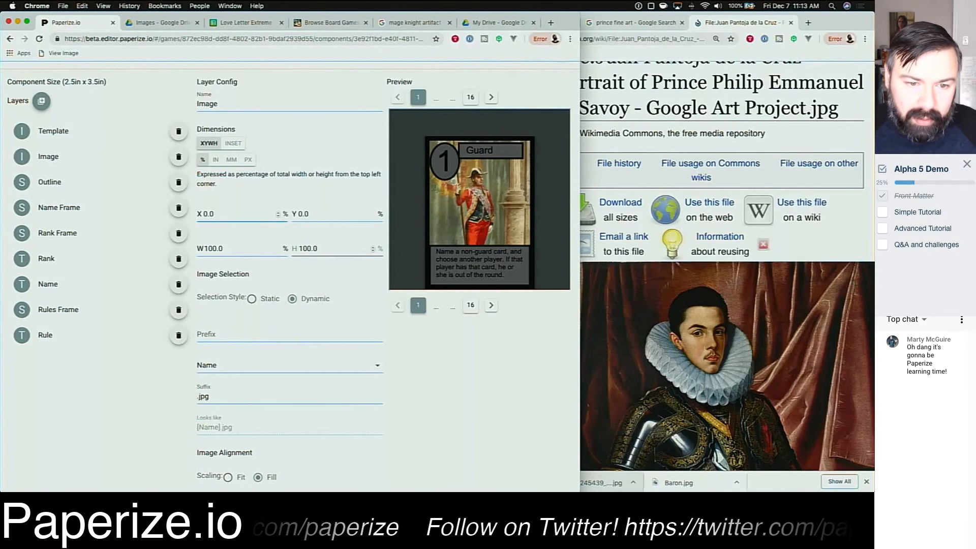
click(318, 313)
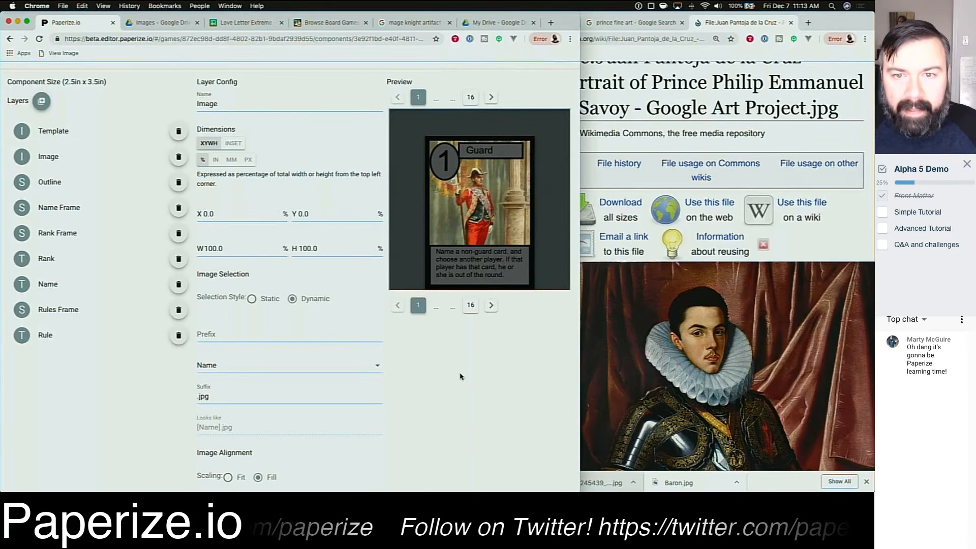
scroll(452, 376, down, 2)
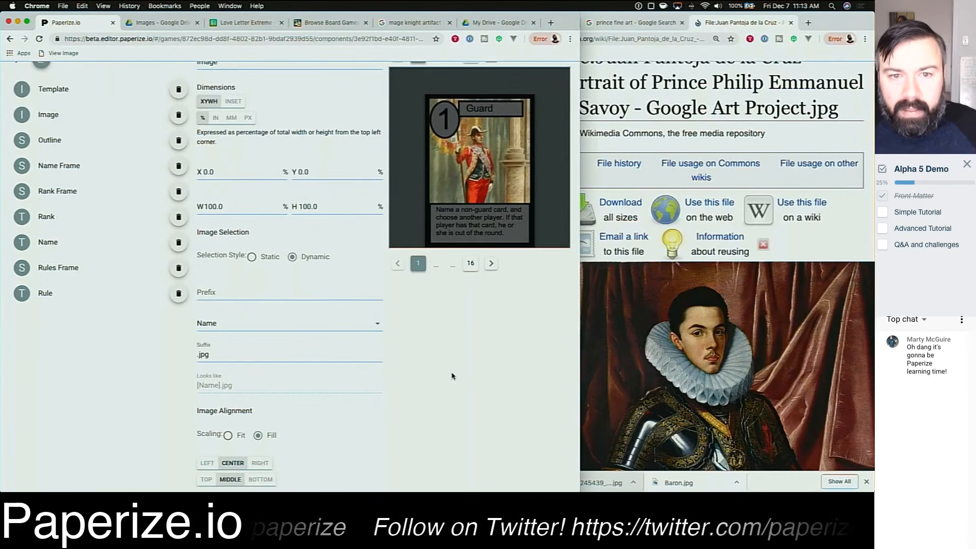
mouse_move(435, 120)
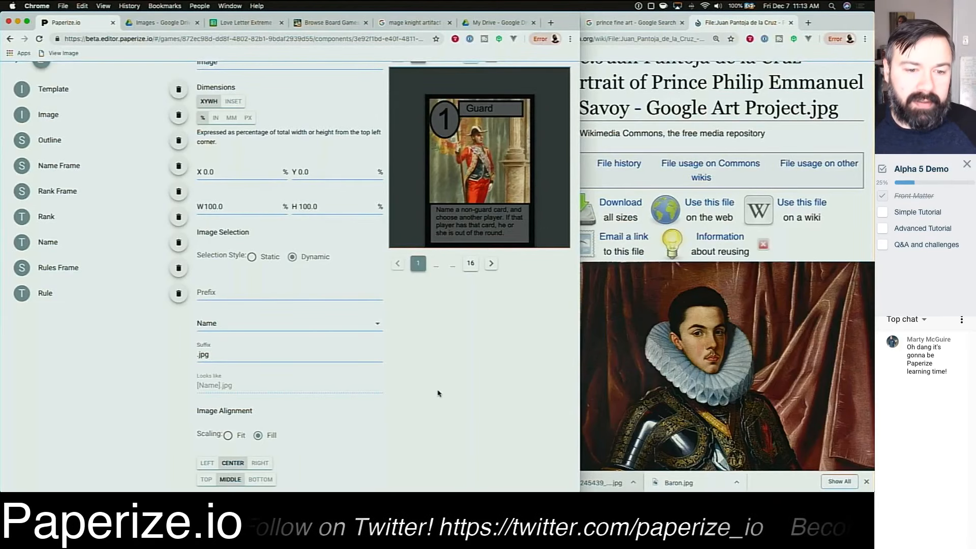
click(228, 436)
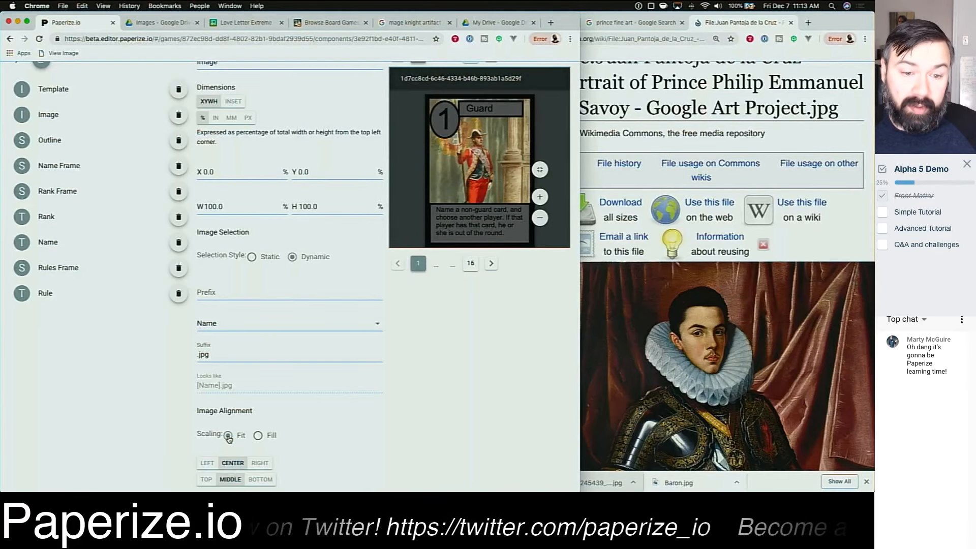
click(257, 436)
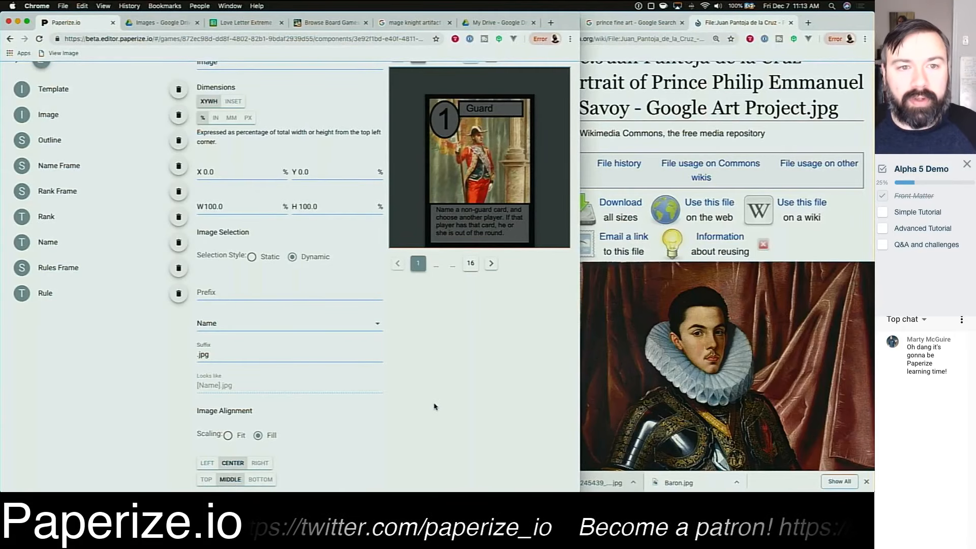
Step: Page through all 16 card previews to check each character's portrait
scroll(432, 404, up, 3)
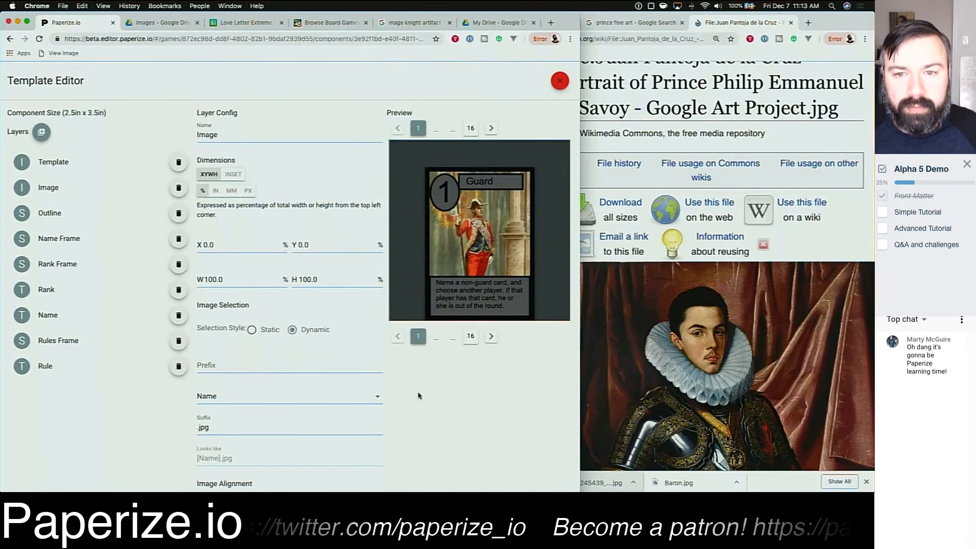
mouse_move(483, 265)
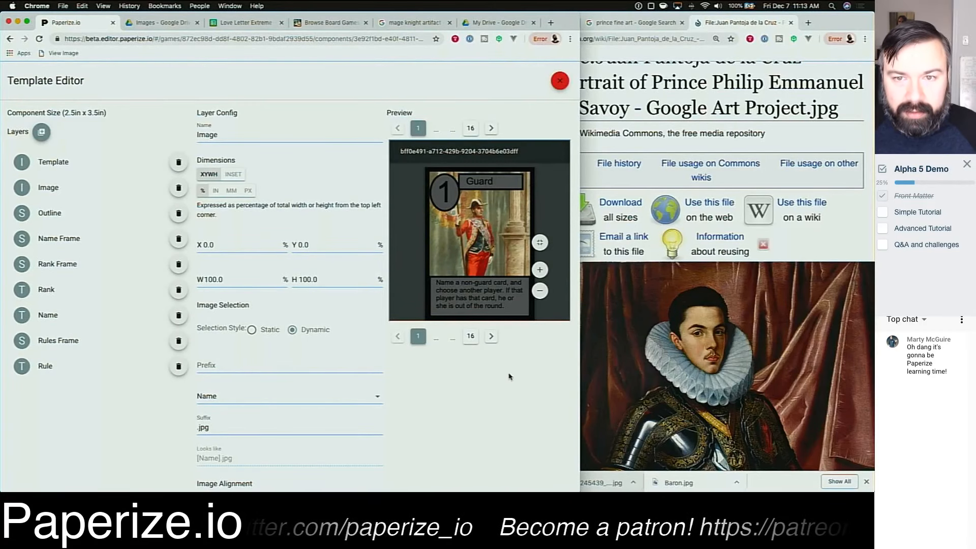
click(491, 131)
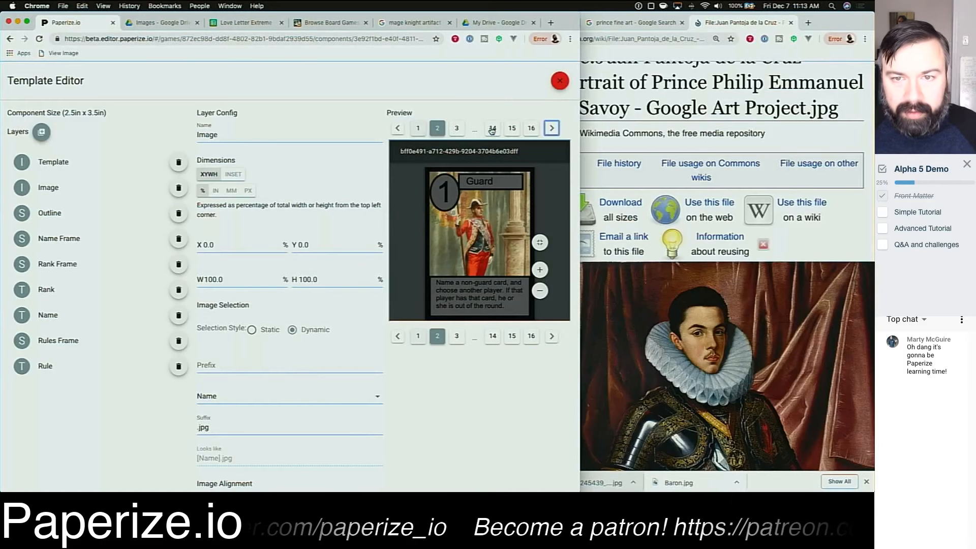
click(553, 128)
click(553, 128)
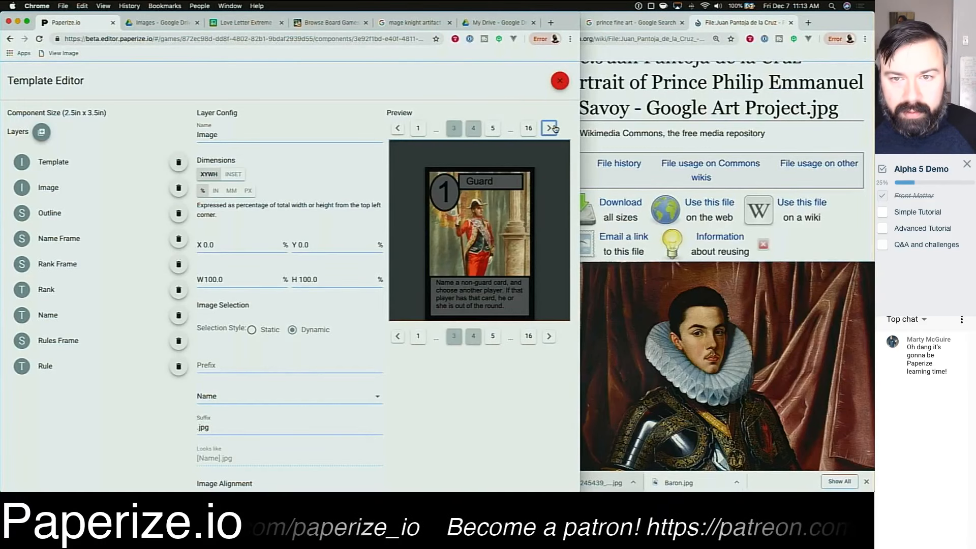
click(554, 129)
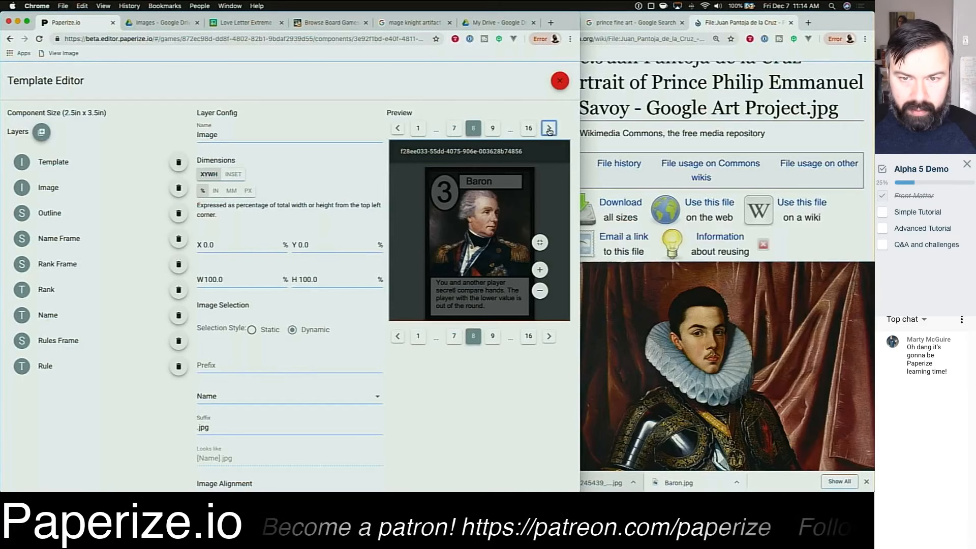
click(548, 129)
click(549, 128)
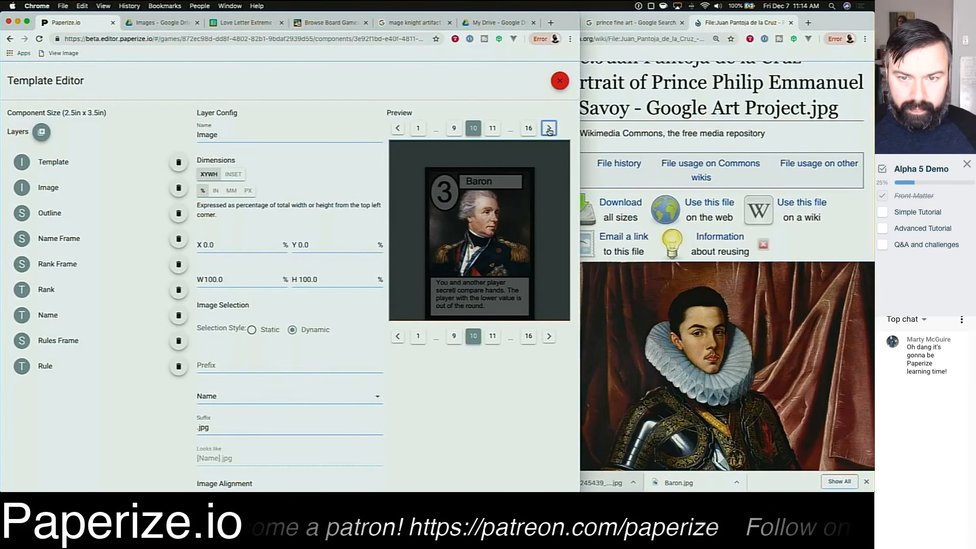
click(548, 129)
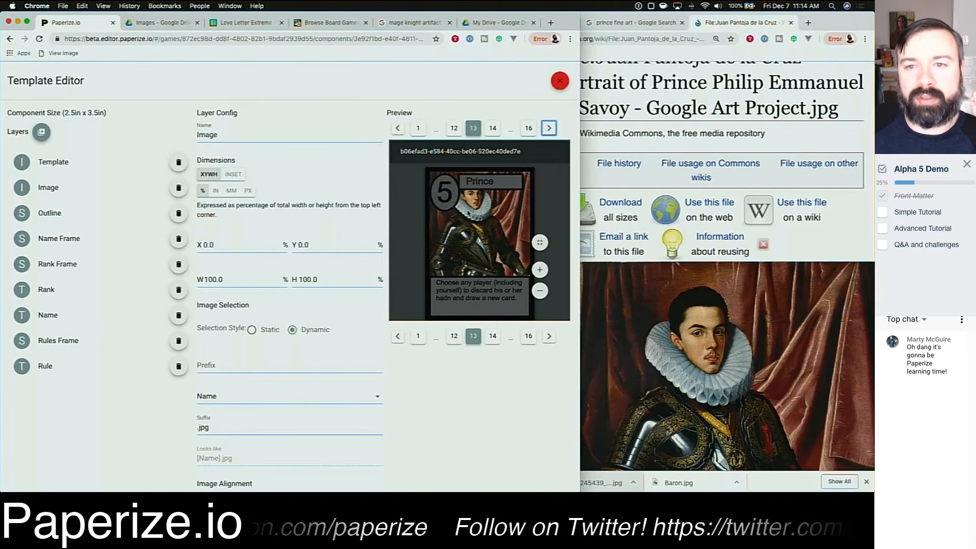
click(549, 130)
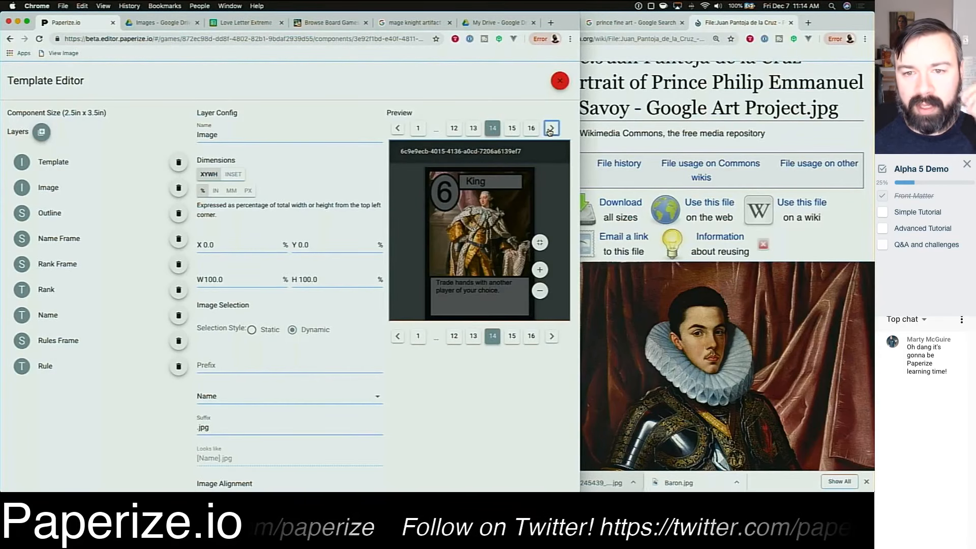
click(549, 130)
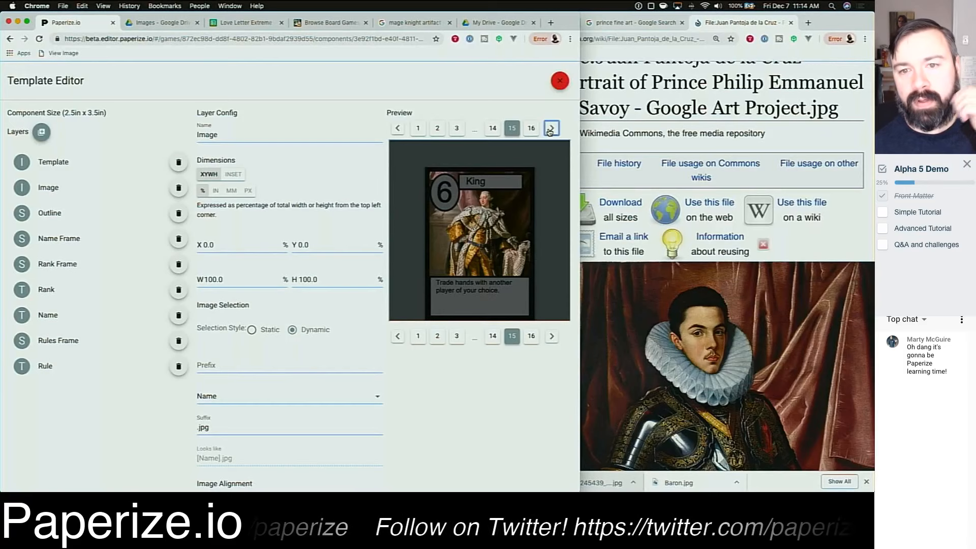
click(548, 130)
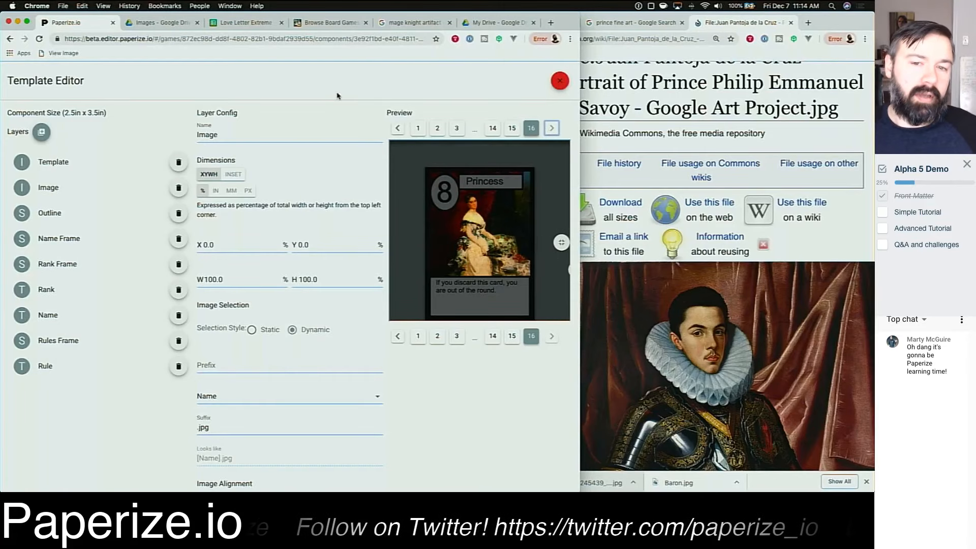
Step: Close the template editor and open the downloaded game PDF to review the card sheet
click(559, 81)
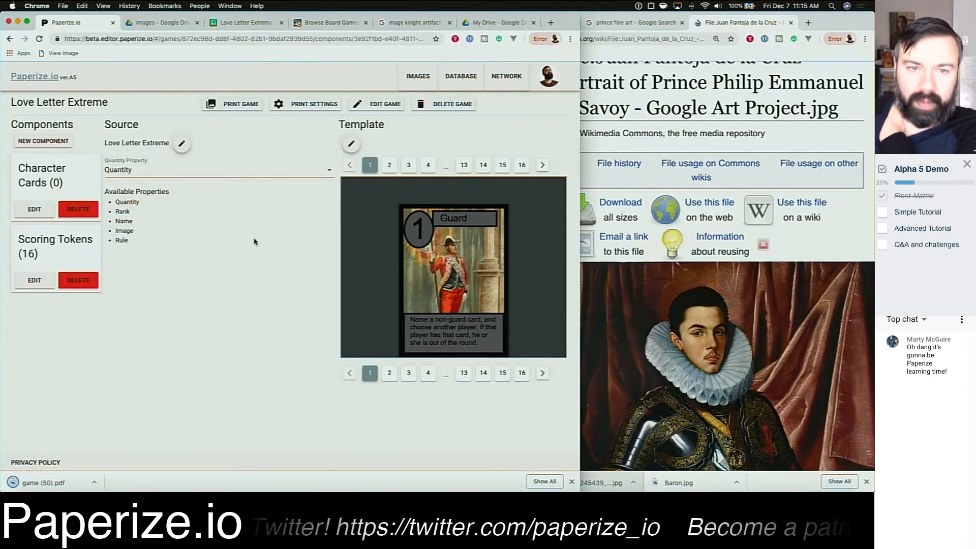
click(56, 484)
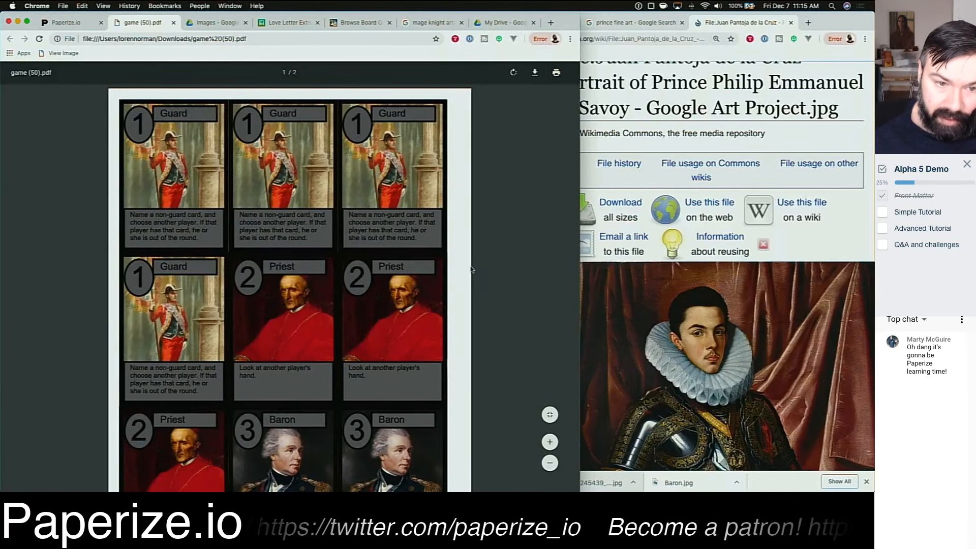
scroll(471, 269, down, 10)
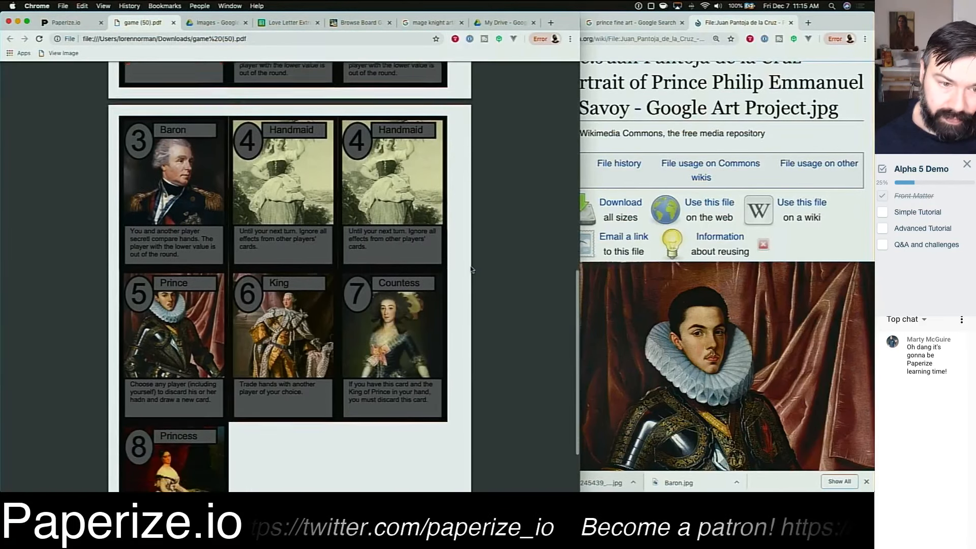
scroll(472, 270, down, 3)
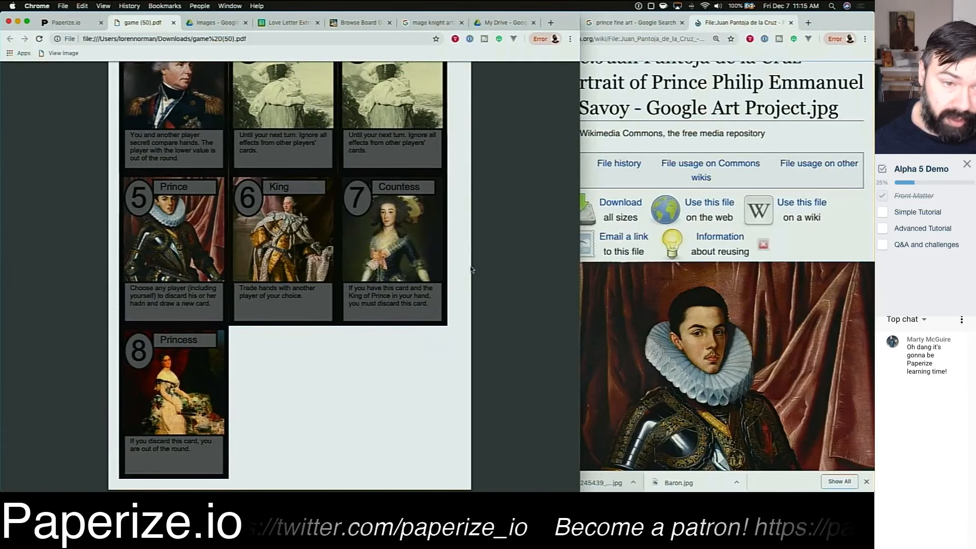
scroll(471, 270, up, 12)
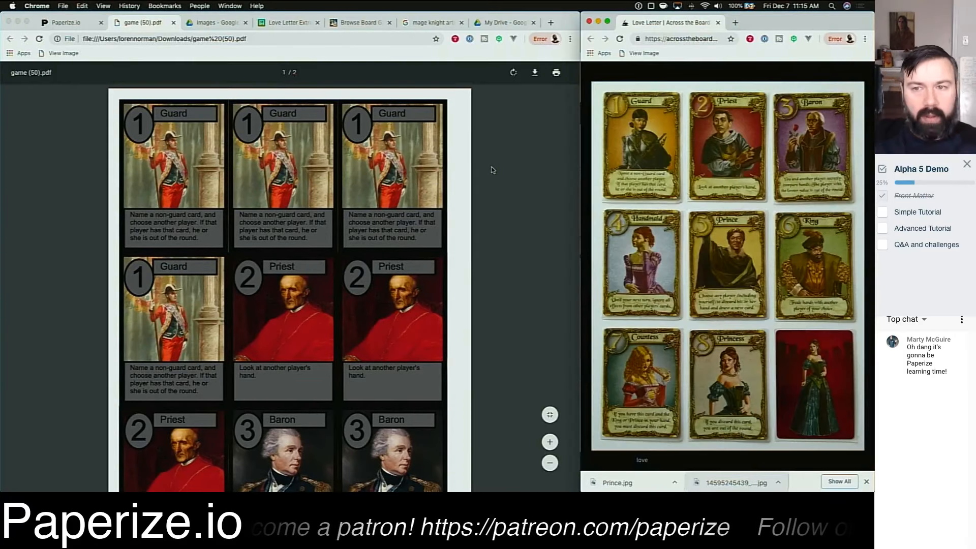
Step: Scroll through both pages of the game PDF, comparing the generated cards against the original Love Letter card reference
scroll(492, 170, down, 2)
scroll(492, 170, down, 8)
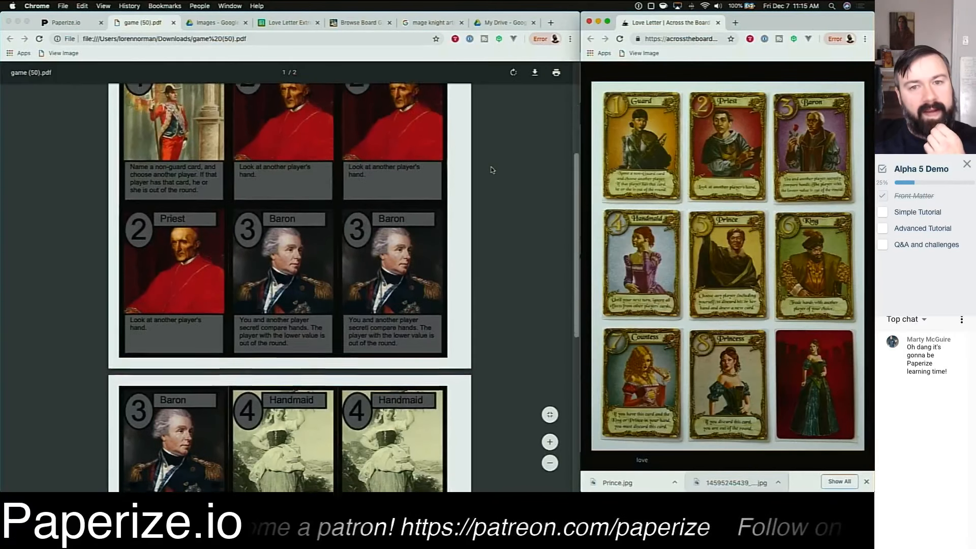
scroll(492, 171, up, 10)
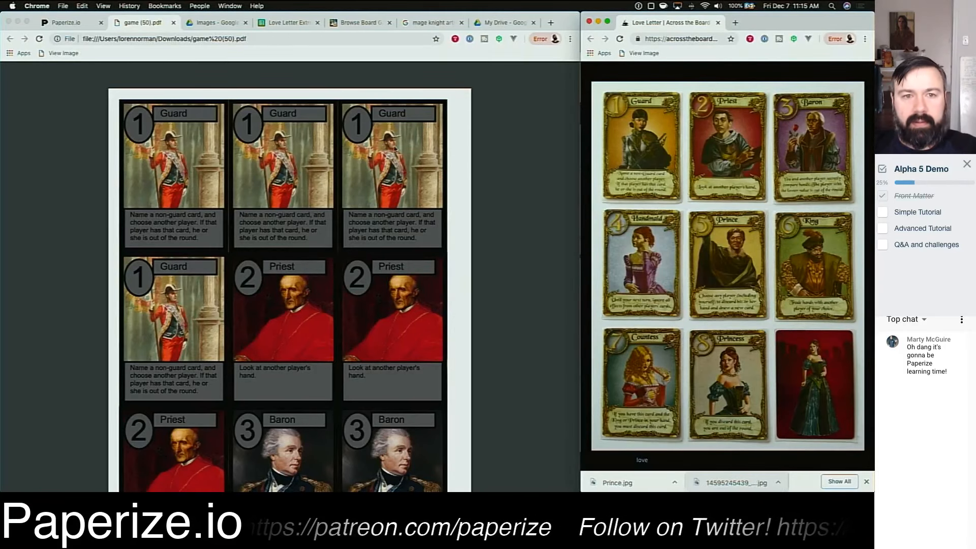
scroll(378, 240, down, 10)
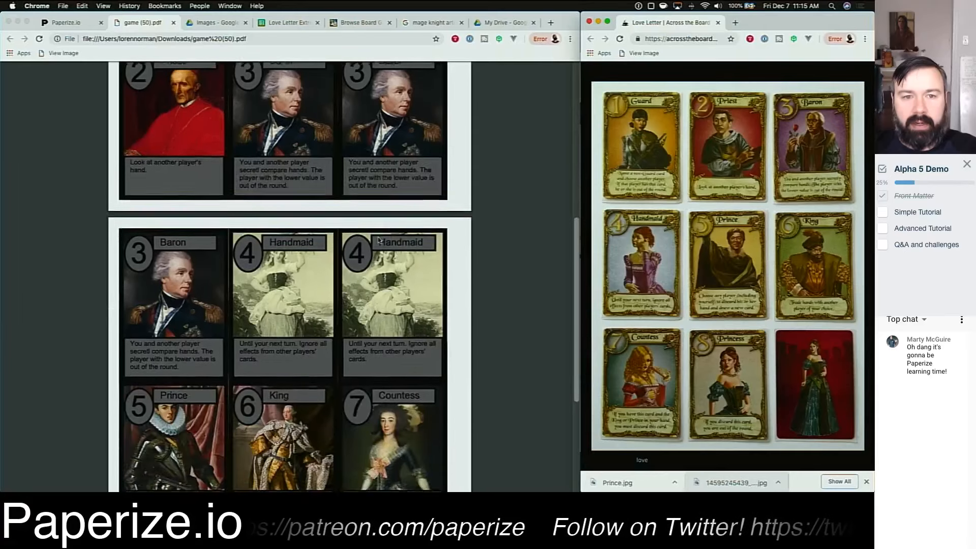
scroll(379, 240, down, 5)
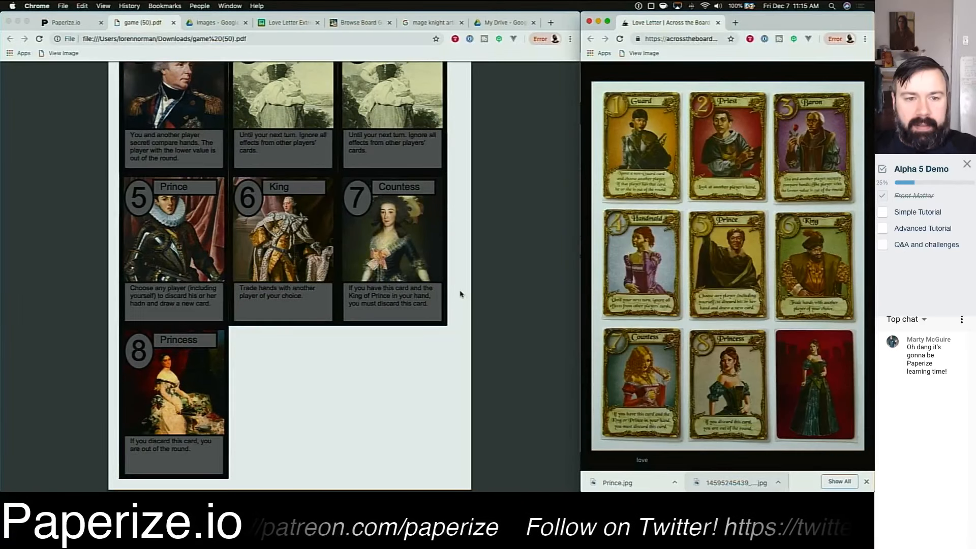
scroll(460, 293, up, 5)
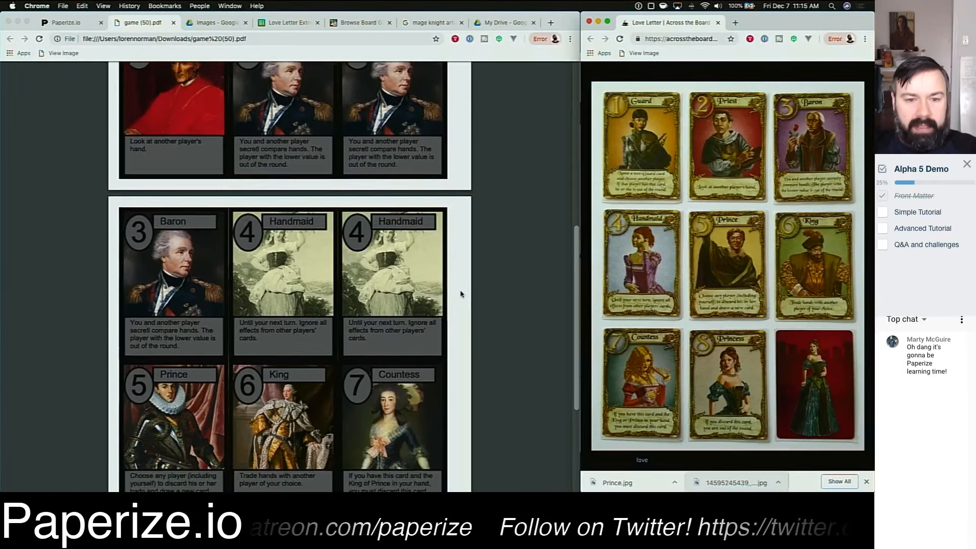
scroll(461, 294, down, 5)
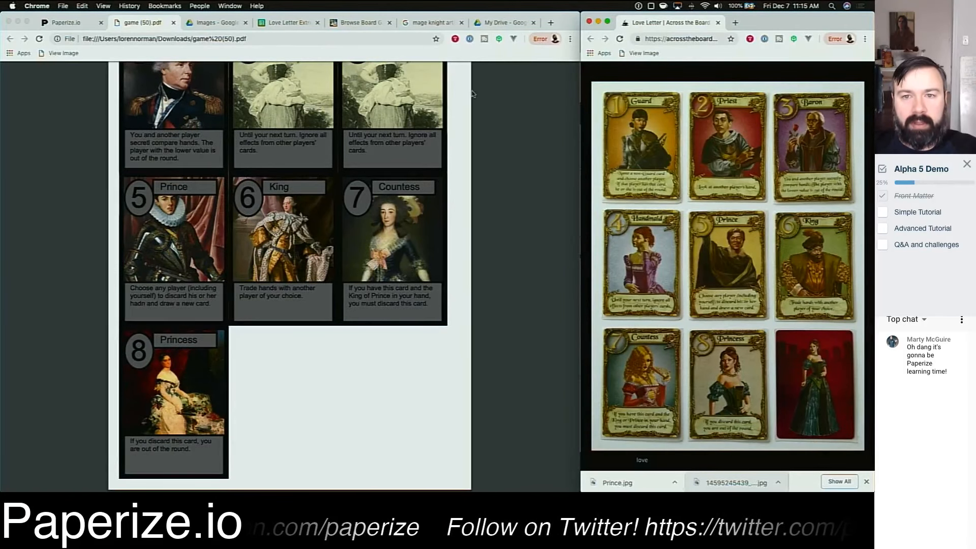
Step: Open the print dialog for the card sheet, preview it in black and white with more settings, and cancel
click(511, 218)
click(556, 73)
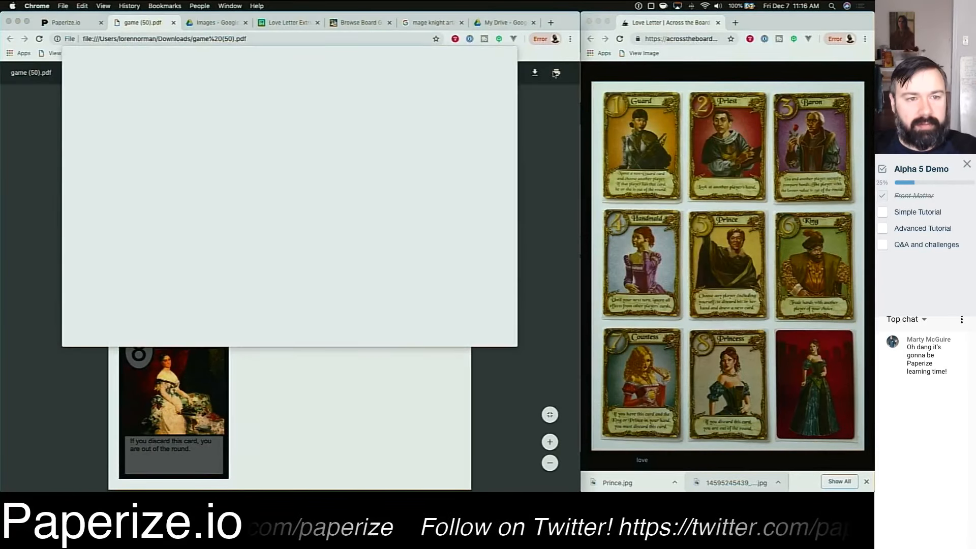
click(184, 211)
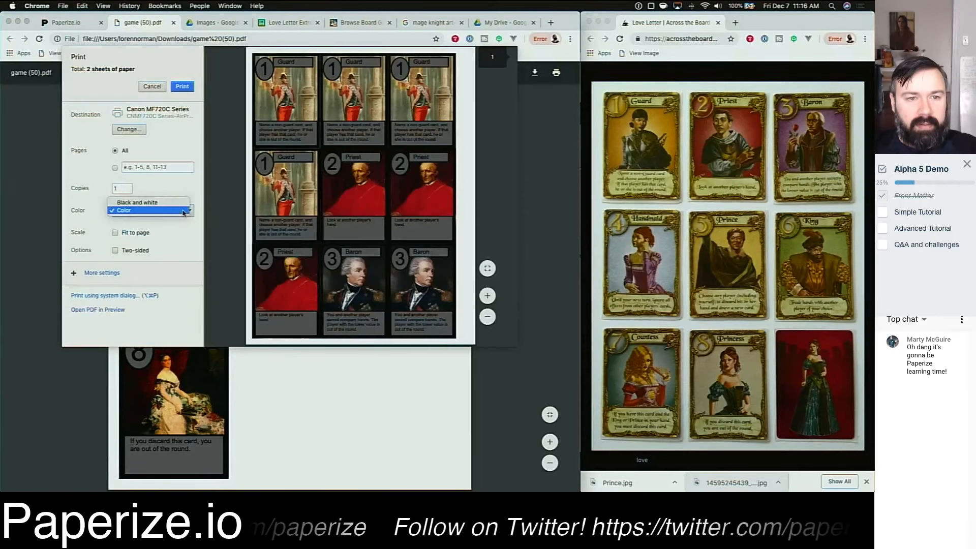
click(152, 202)
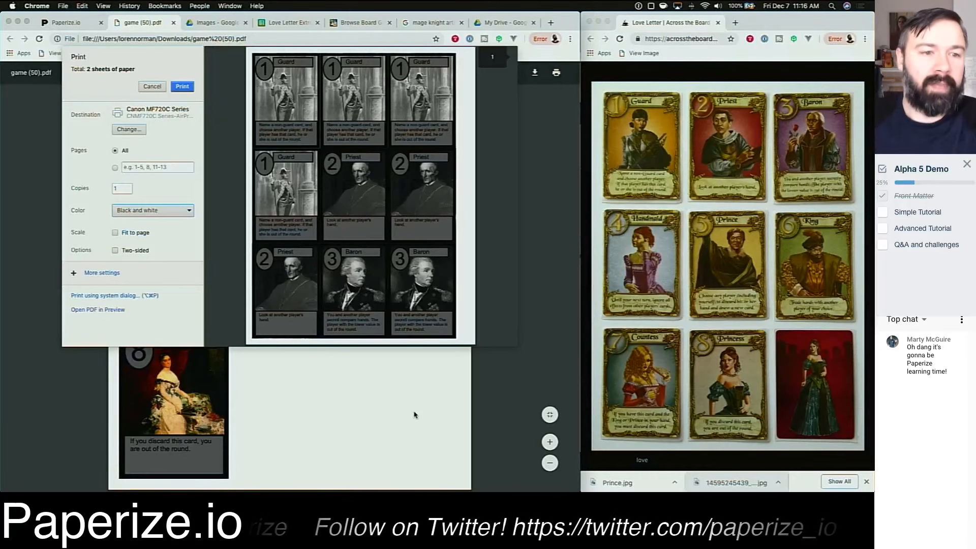
click(109, 273)
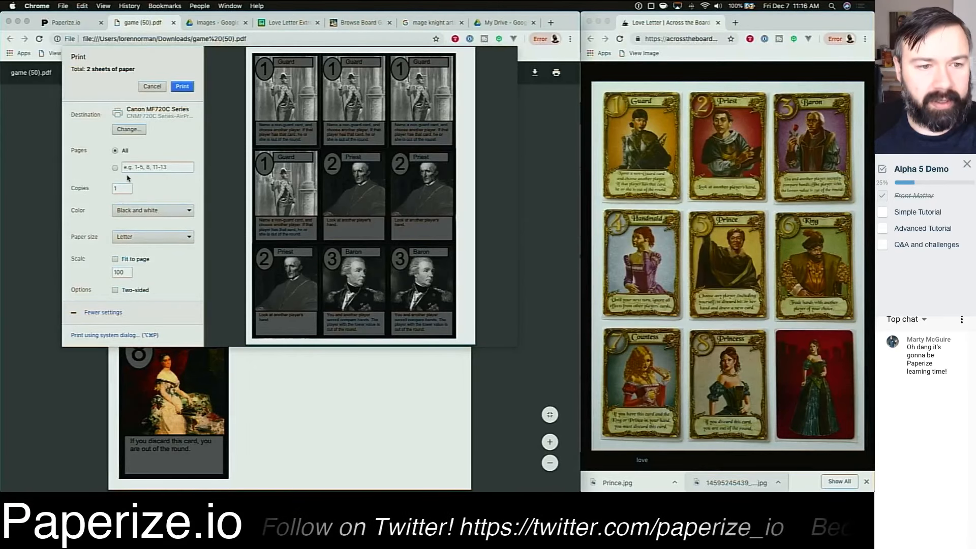
key(Escape)
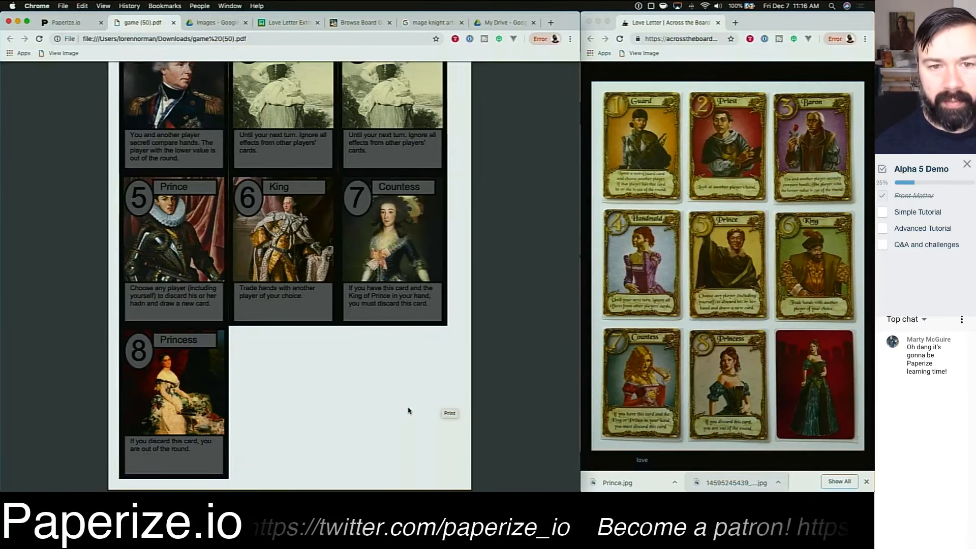
Step: Scroll back to the first page of the card sheet to review the top cards
scroll(400, 383, up, 3)
scroll(305, 334, up, 2)
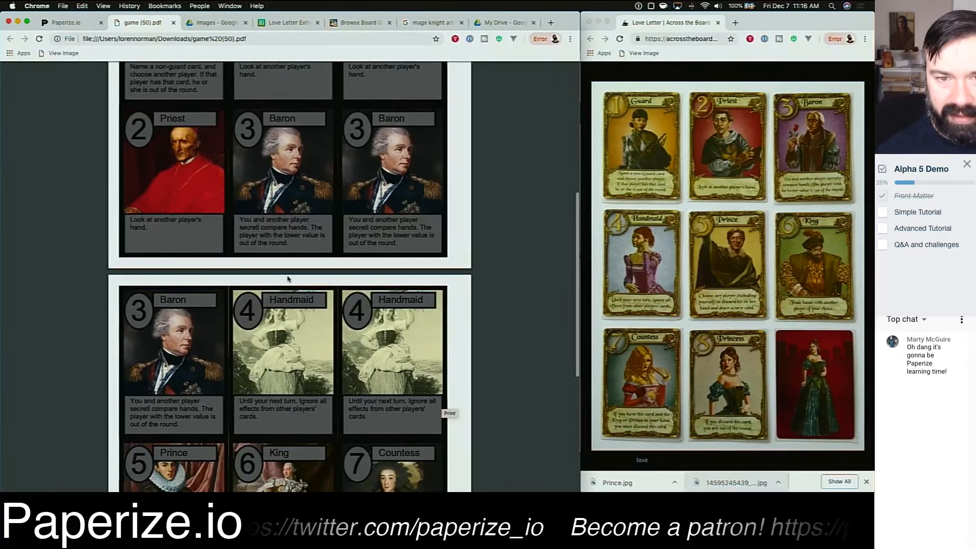
scroll(305, 333, up, 4)
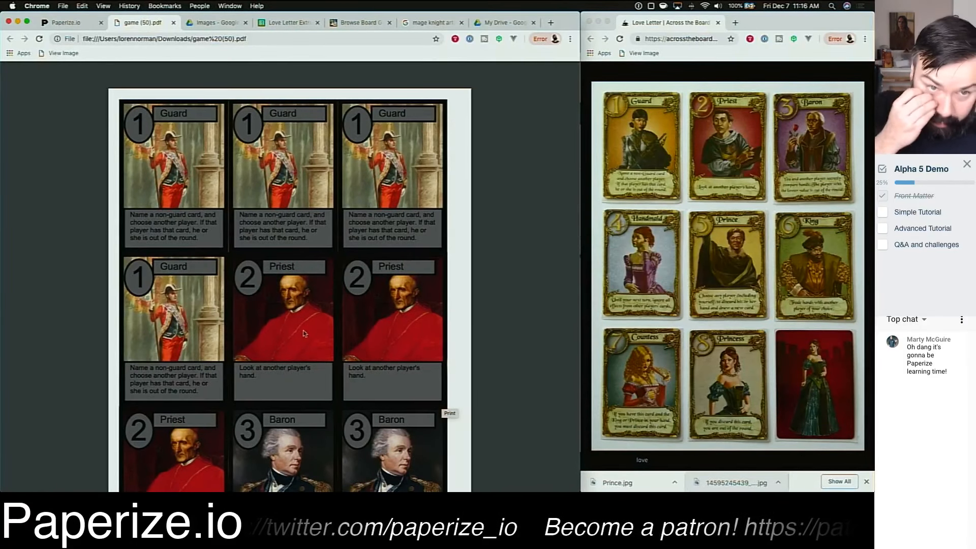